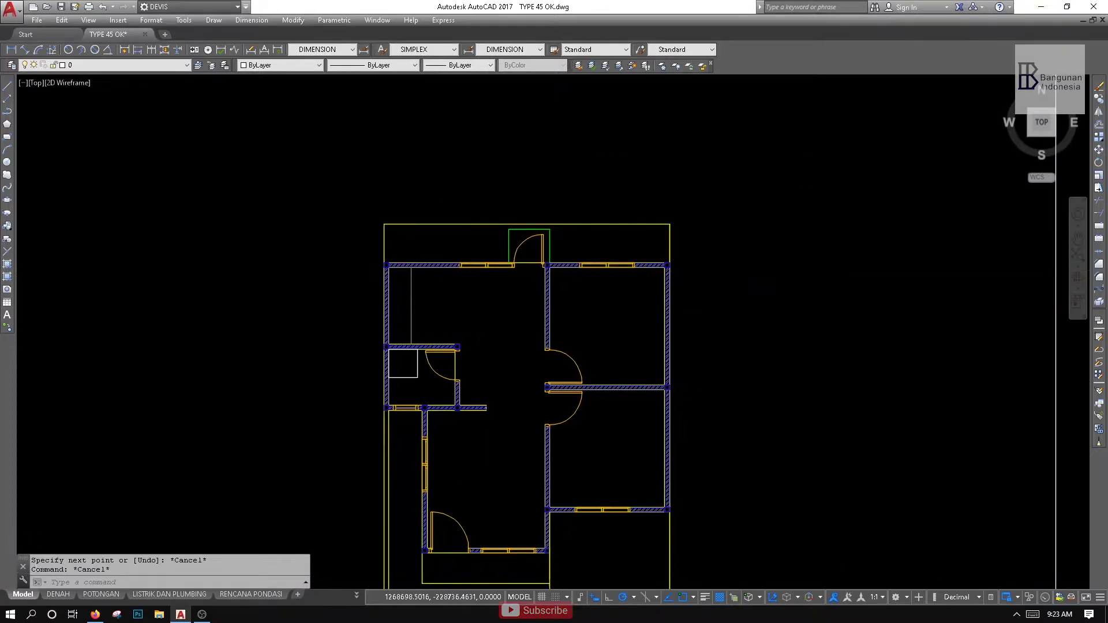
middle_drag(384, 253, 275, 250)
scroll(275, 250, down, 2)
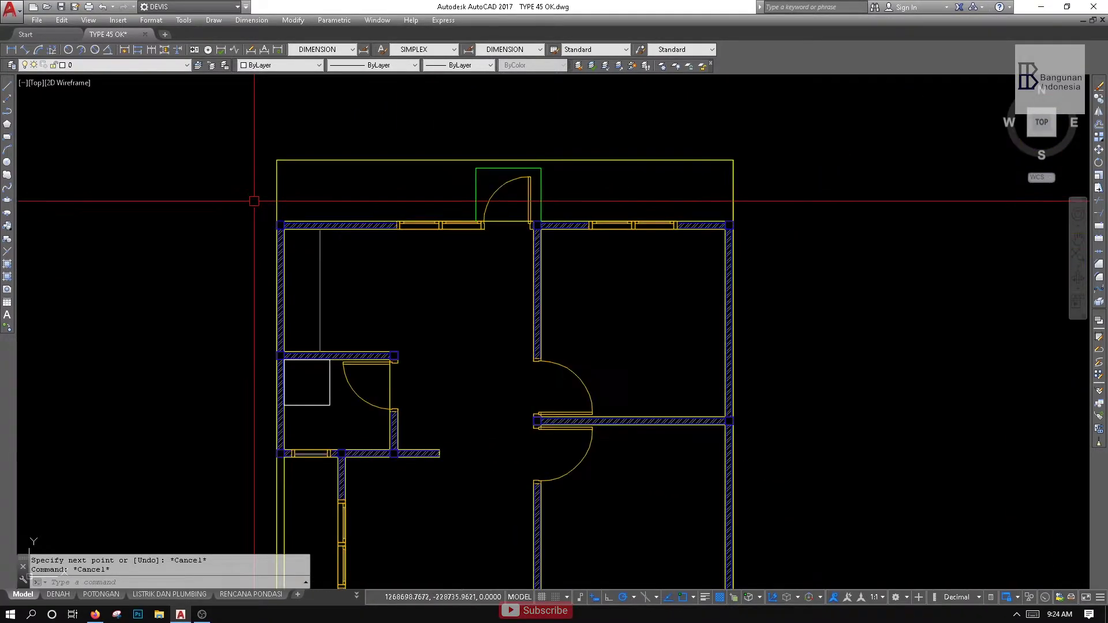
middle_drag(351, 211, 314, 224)
scroll(317, 217, up, 2)
scroll(981, 198, down, 3)
scroll(272, 291, down, 2)
Draw a horizontal line about 7 units long in the empty space above the house floor plan
middle_drag(271, 291, 332, 366)
scroll(321, 357, up, 2)
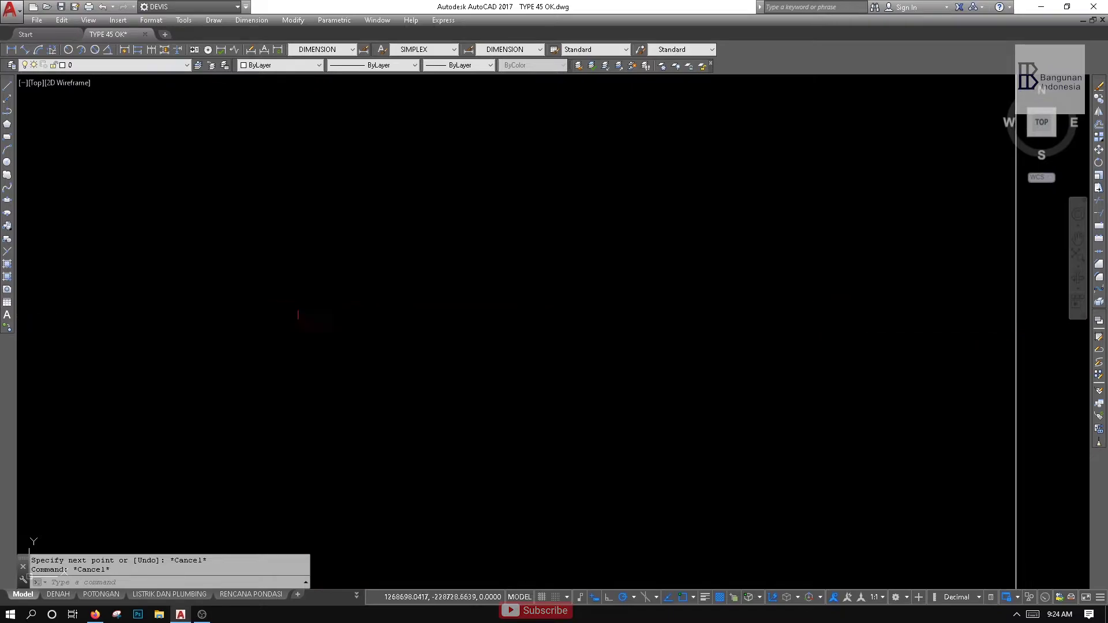
middle_drag(302, 318, 350, 200)
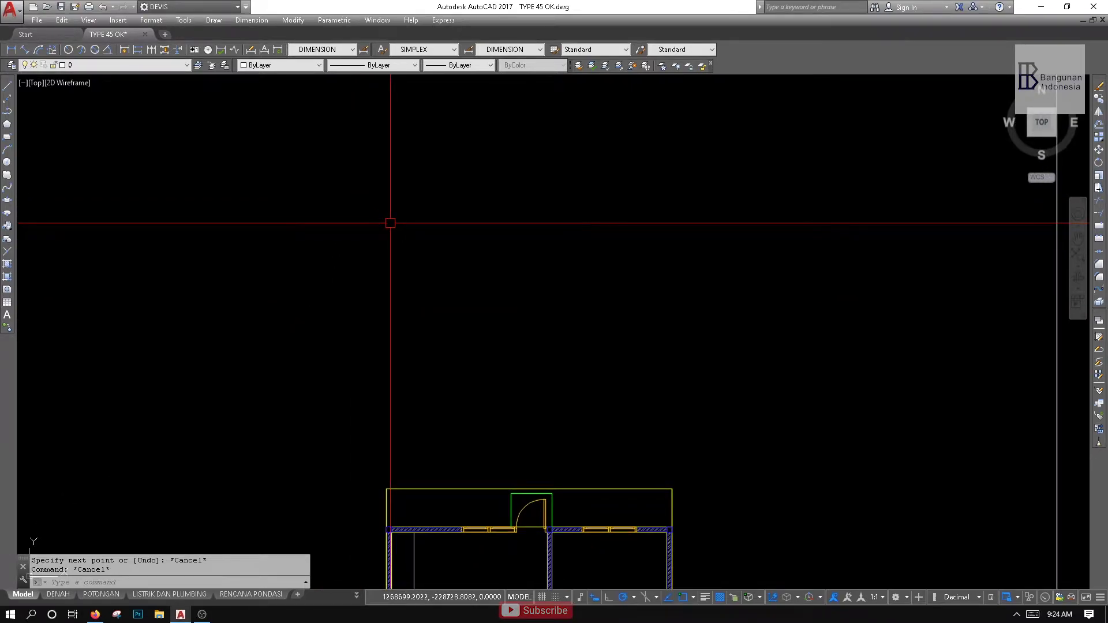
middle_drag(424, 286, 405, 365)
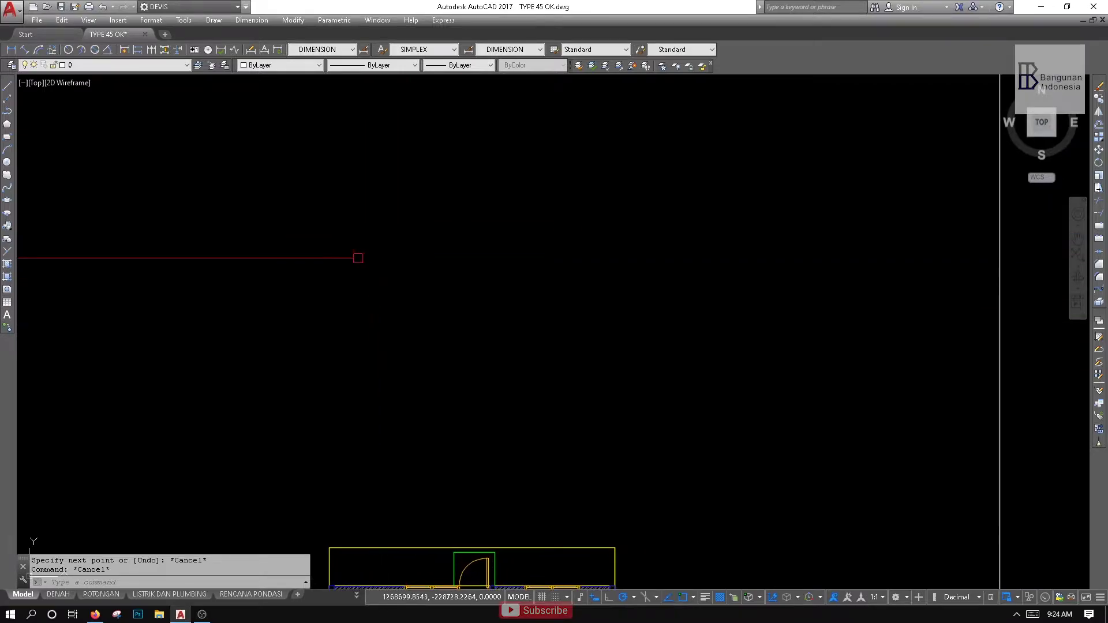
middle_drag(472, 379, 482, 348)
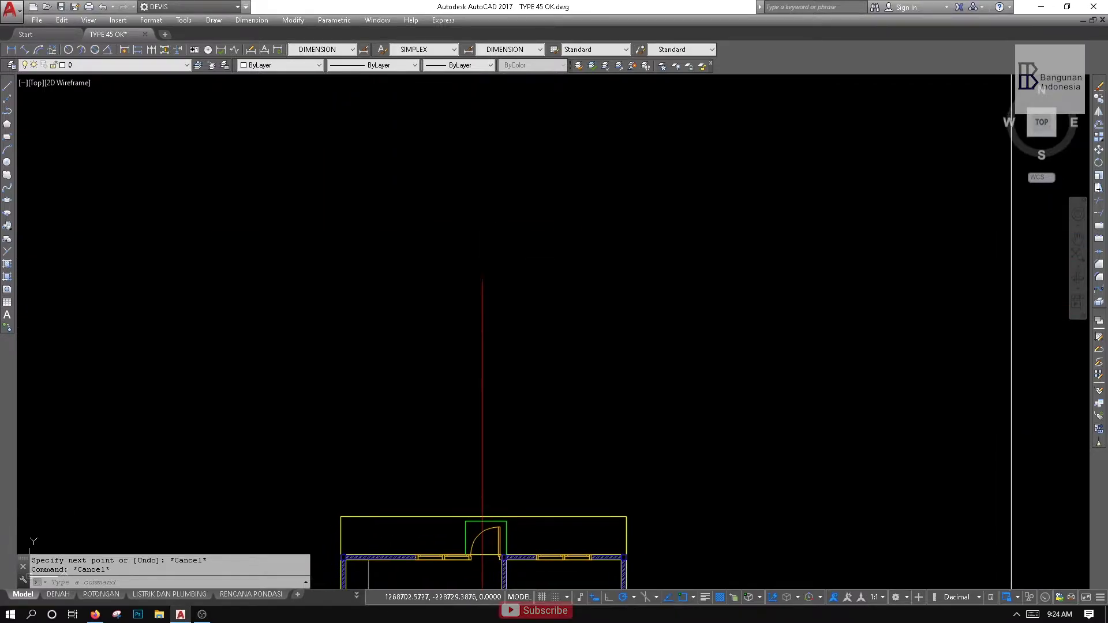
click(8, 87)
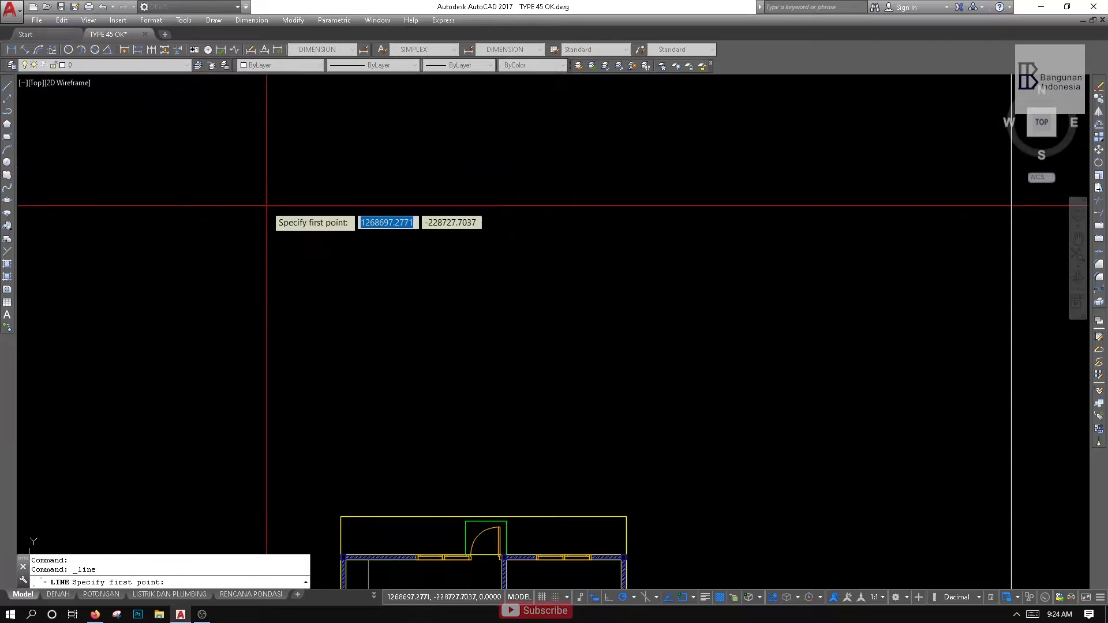
click(360, 333)
click(650, 347)
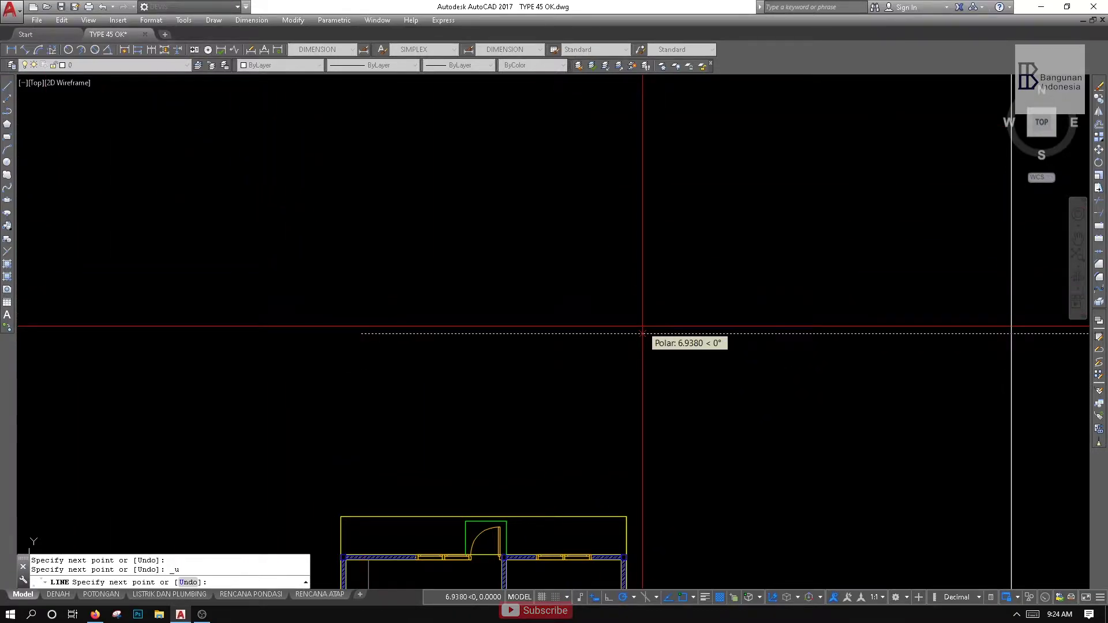
middle_drag(571, 280, 468, 280)
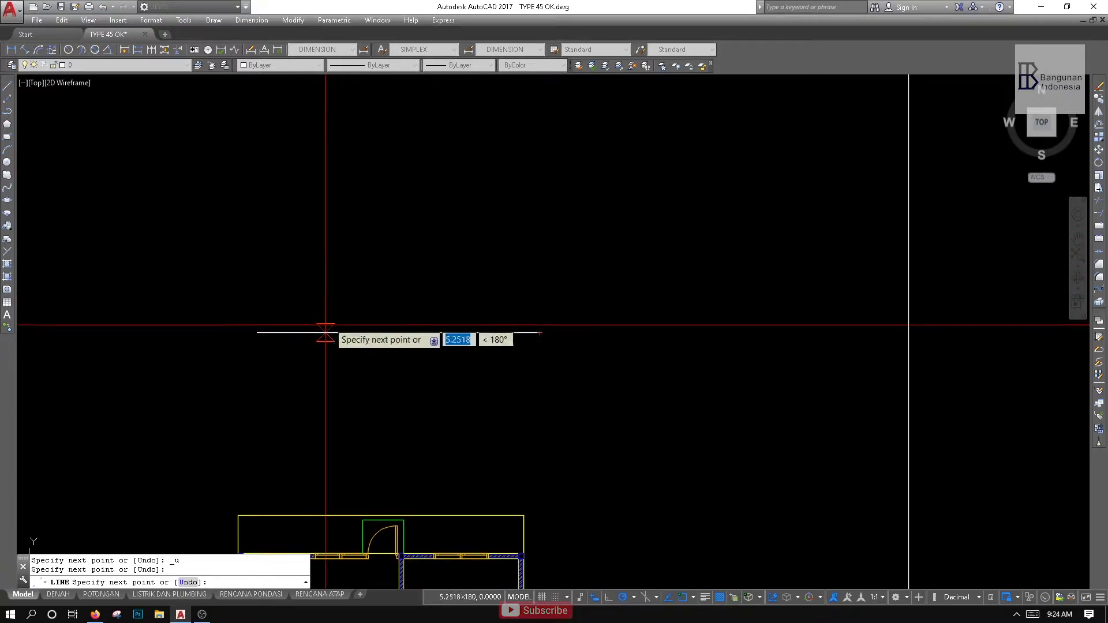
key(Escape)
middle_drag(293, 318, 338, 327)
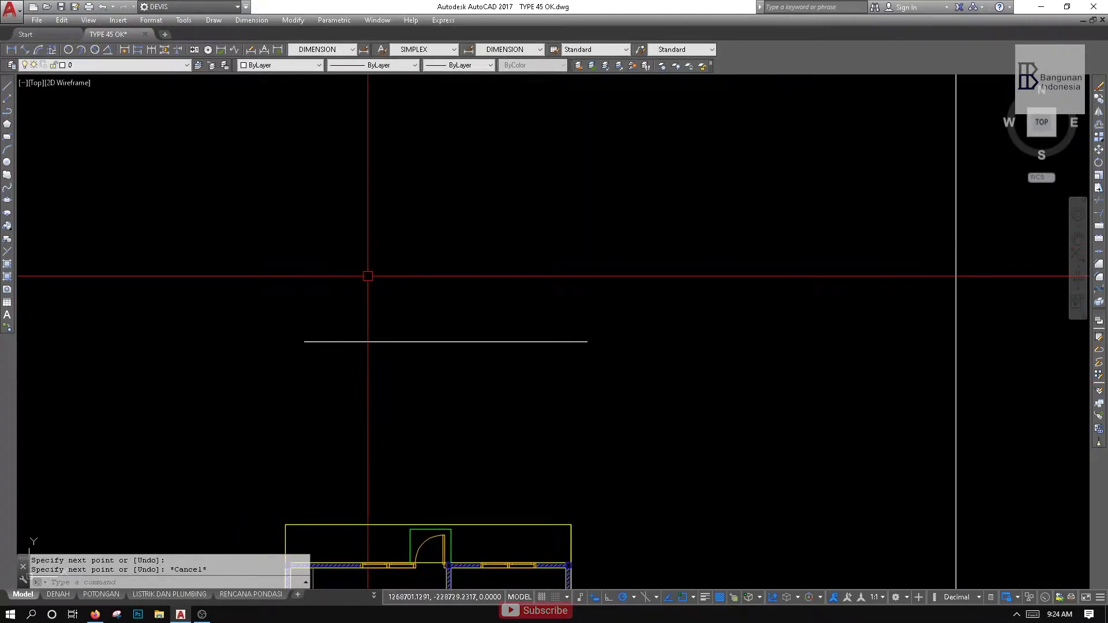
Try to draw a line at a 30° angle from the start point of the horizontal line
middle_drag(354, 261, 323, 267)
scroll(315, 292, up, 2)
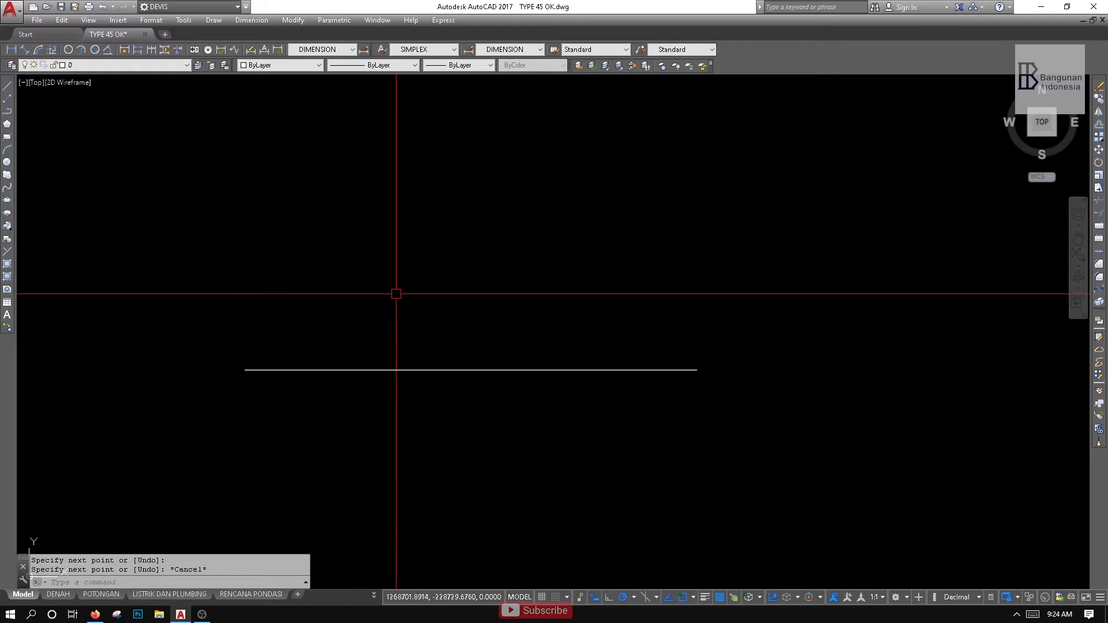
scroll(340, 309, down, 2)
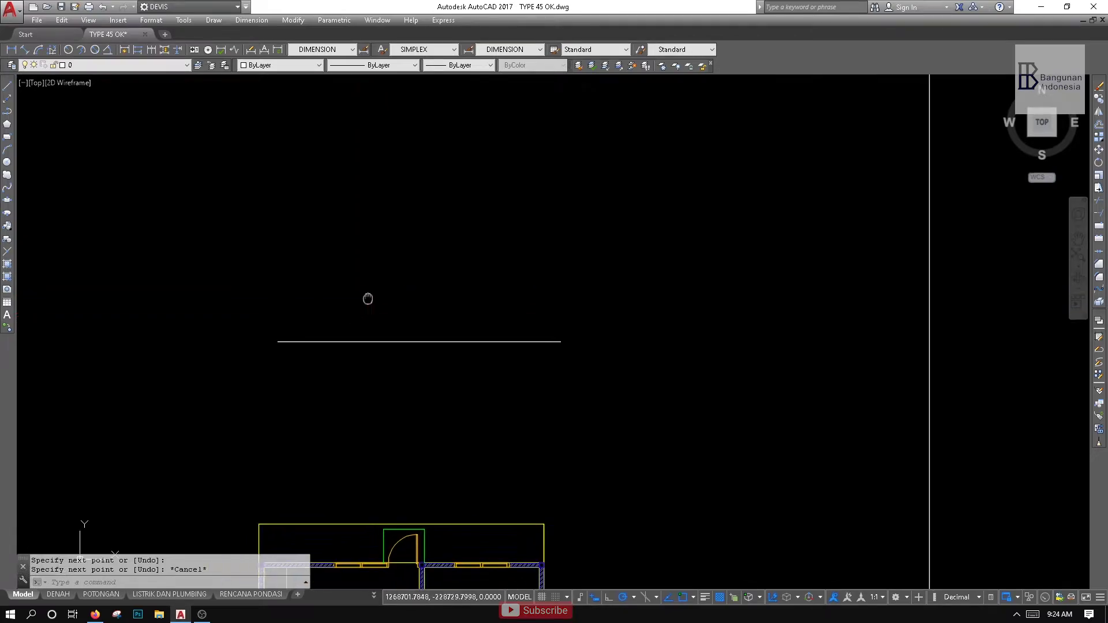
scroll(308, 317, up, 2)
key(Return)
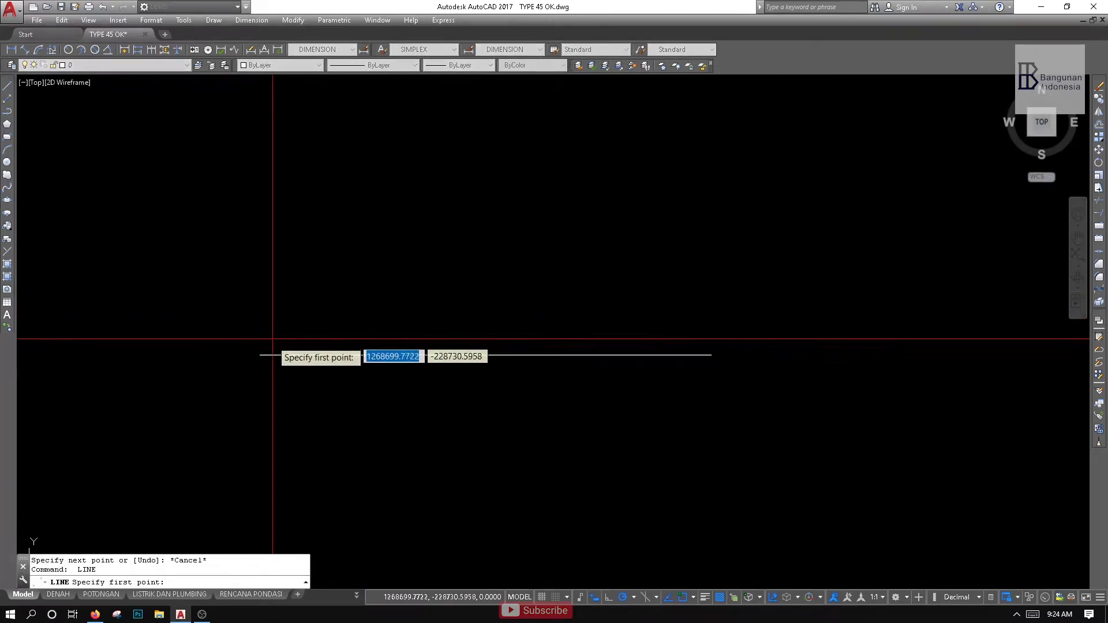
click(260, 355)
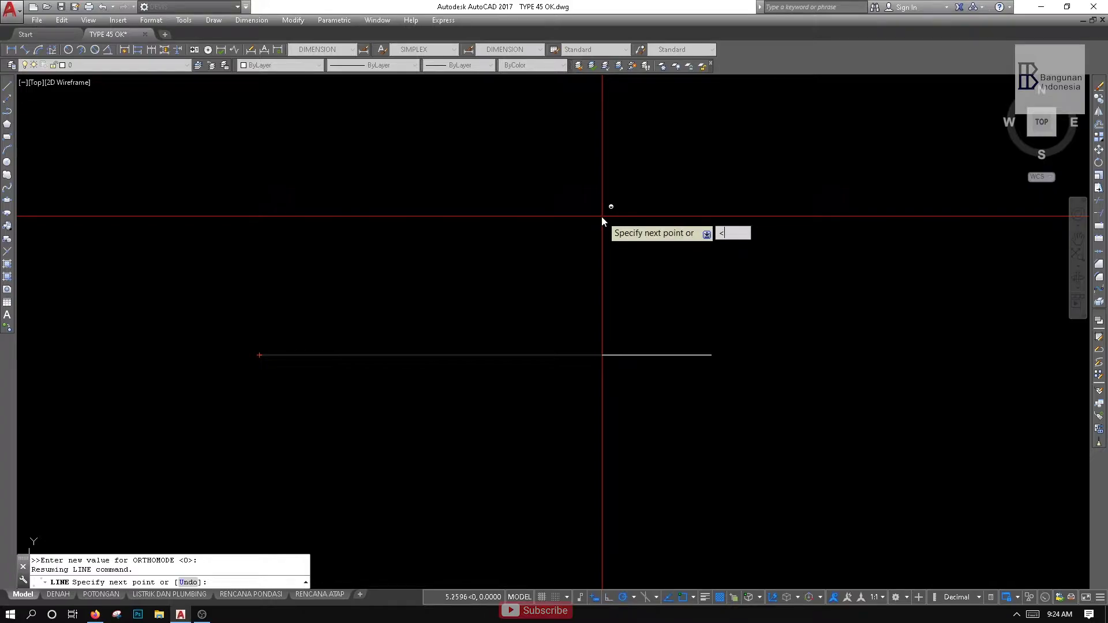
text(<30)
key(Return)
middle_drag(639, 213, 524, 319)
scroll(593, 208, down, 2)
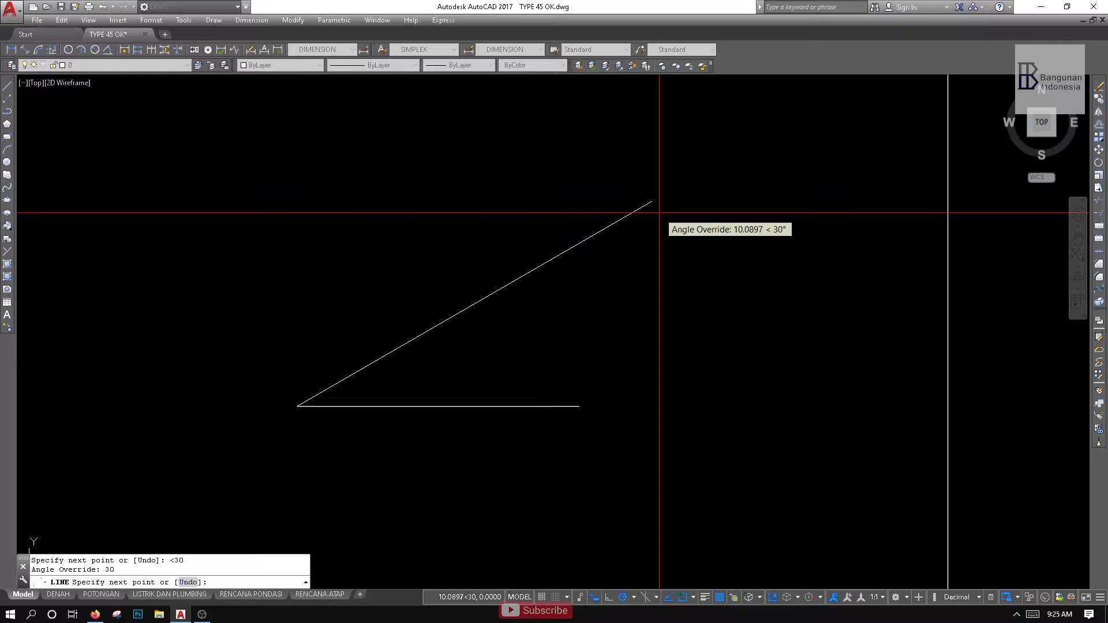
key(Escape)
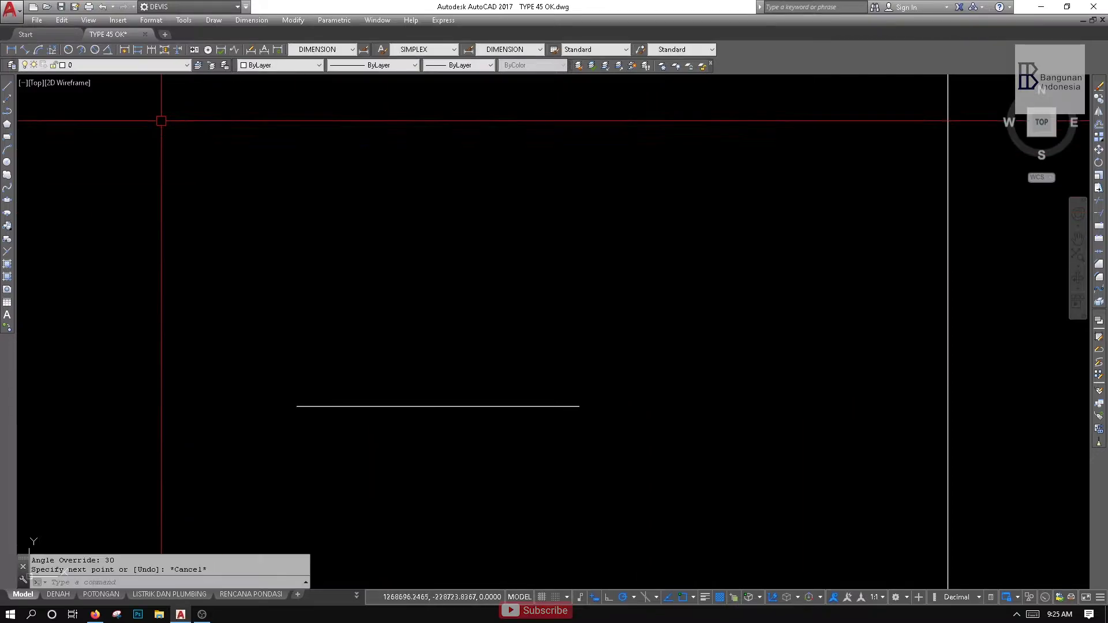
Try to draw a polyline at a fixed angle from the start point of the horizontal line, leaving the command without a segment
click(5, 115)
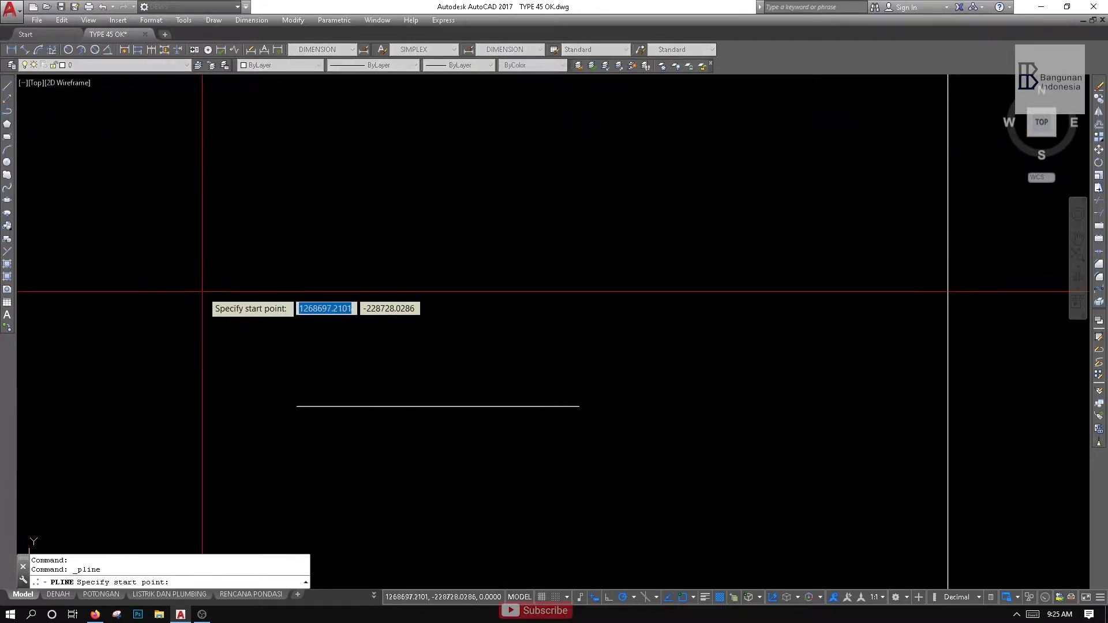
click(297, 373)
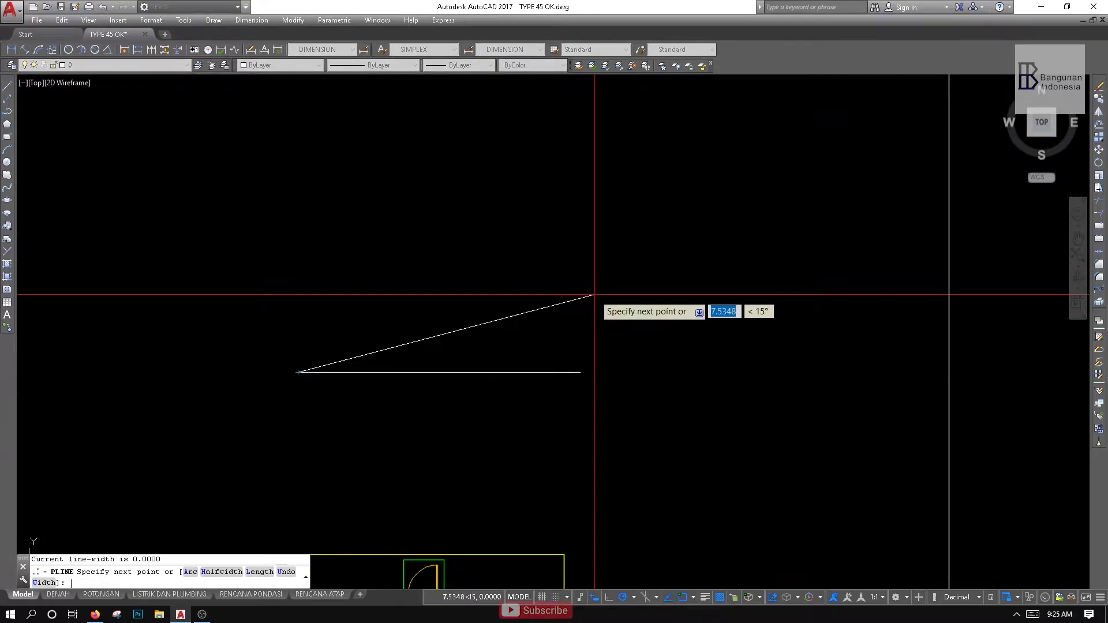
key(BackSpace)
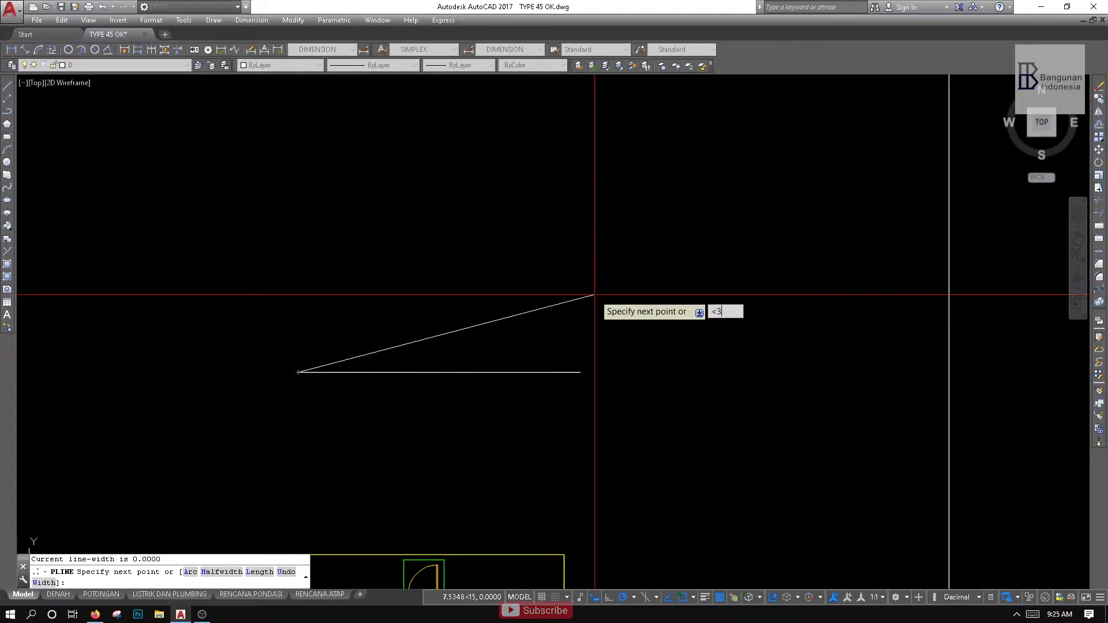
text(<3)
key(Return)
key(ctrl+z)
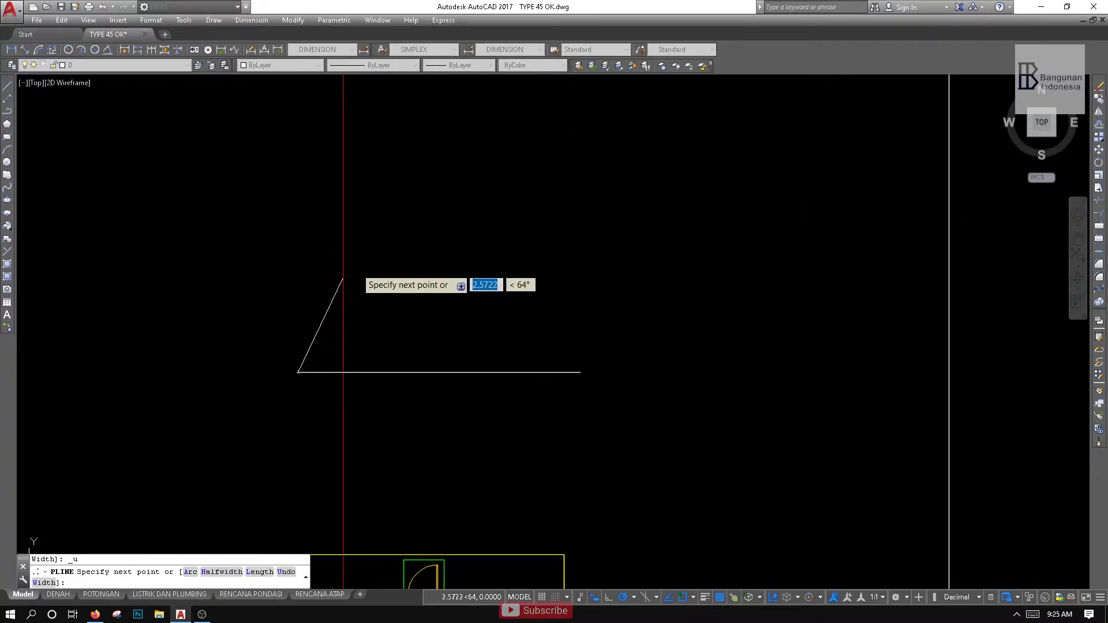
key(Escape)
key(Escape)
Erase the horizontal line above the floor plan
scroll(440, 213, down, 4)
scroll(500, 256, up, 4)
click(508, 248)
click(396, 363)
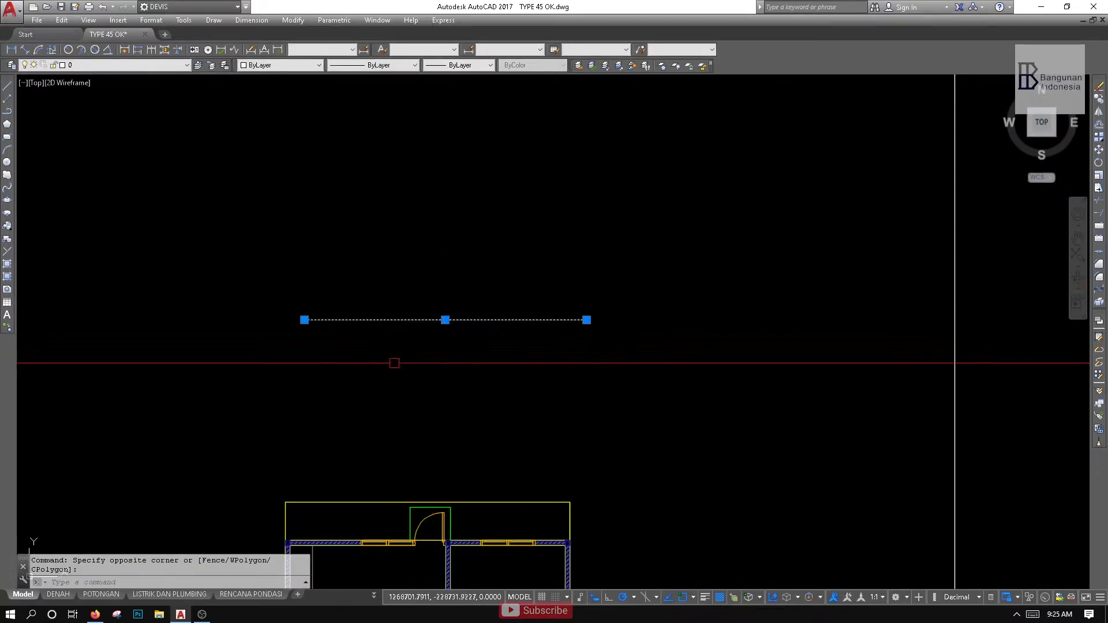
key(Delete)
Trace the front terrace edge with two connected lines, from the corner column beside the entrance door down and across to the side boundary
middle_drag(382, 323, 425, 340)
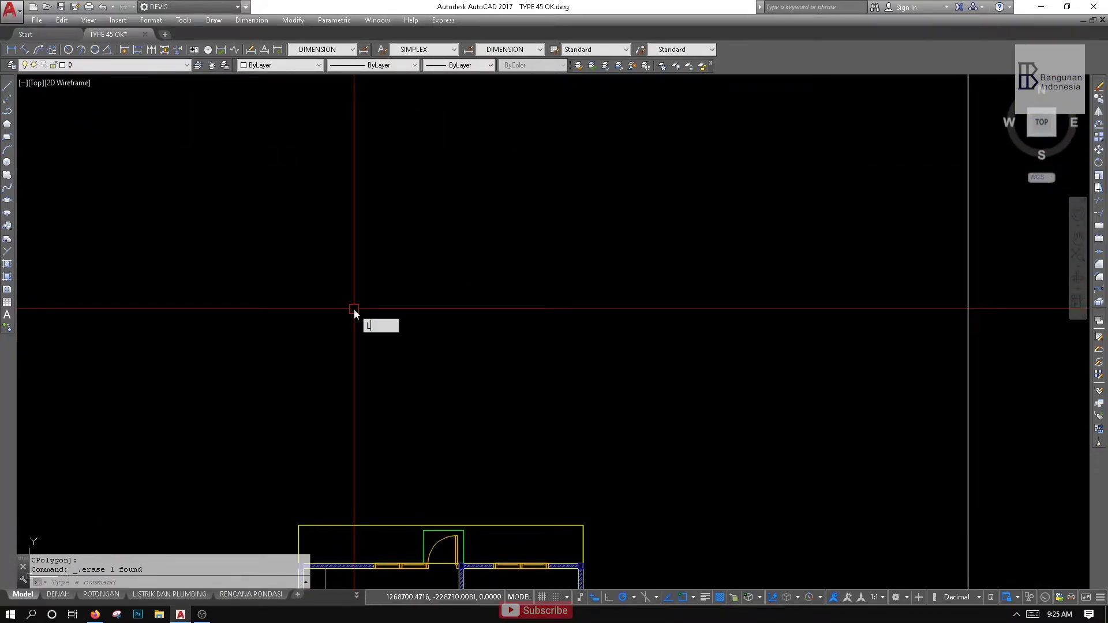
text(L)
key(Return)
middle_drag(388, 277, 389, 116)
scroll(315, 304, up, 5)
scroll(316, 304, down, 5)
scroll(488, 317, up, 6)
scroll(485, 329, down, 5)
middle_drag(485, 330, 465, 310)
scroll(511, 298, up, 4)
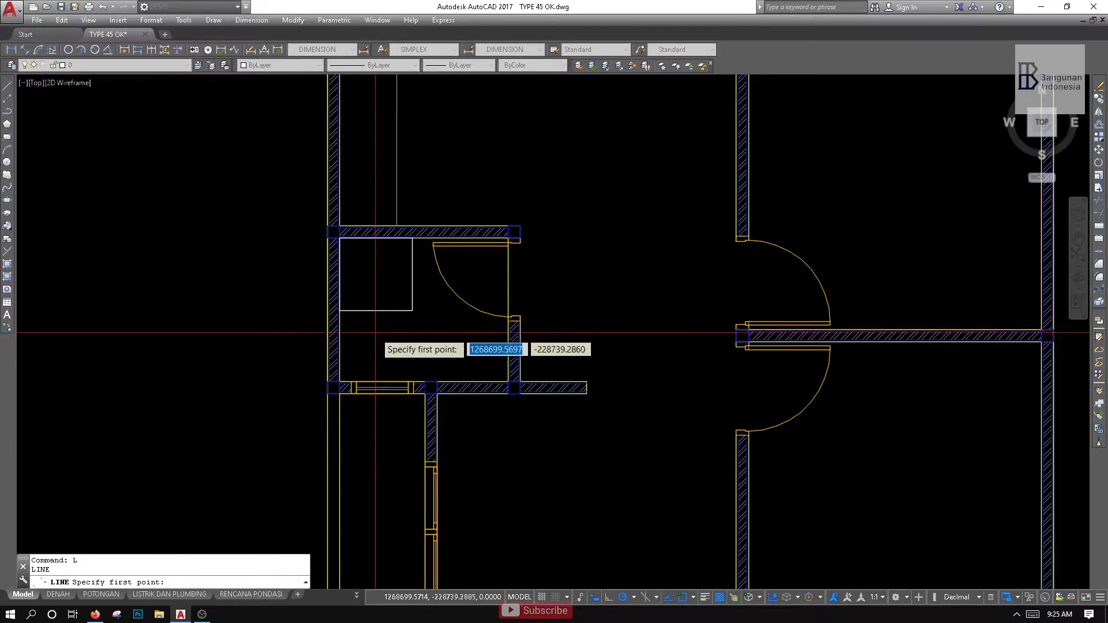
scroll(387, 294, down, 5)
scroll(393, 354, up, 5)
scroll(393, 354, down, 5)
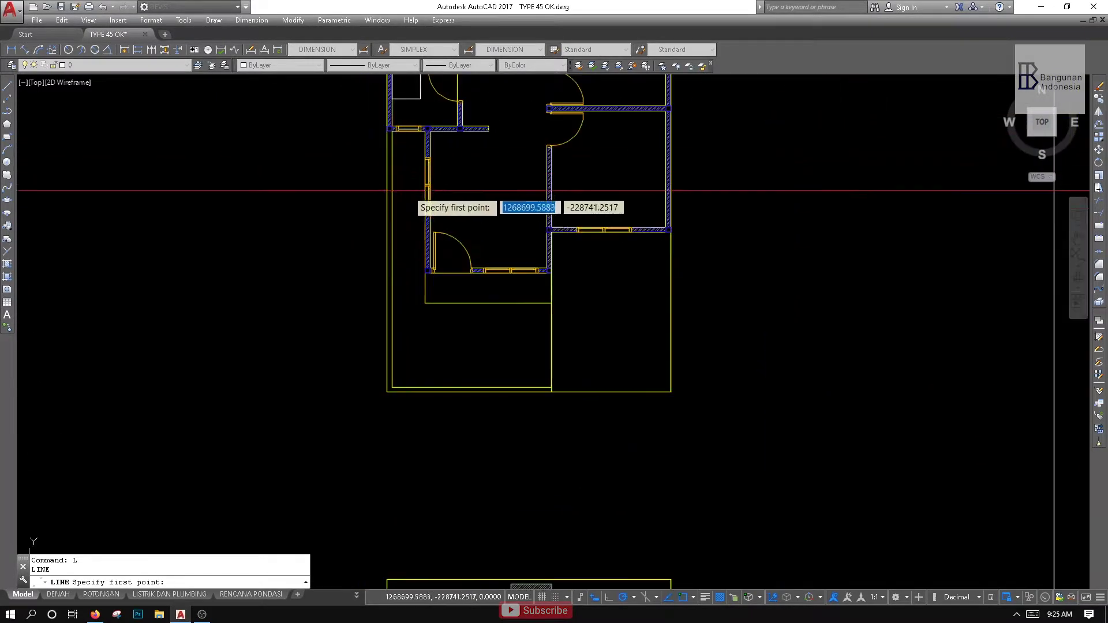
scroll(404, 191, up, 5)
click(428, 208)
click(429, 282)
click(752, 282)
key(Escape)
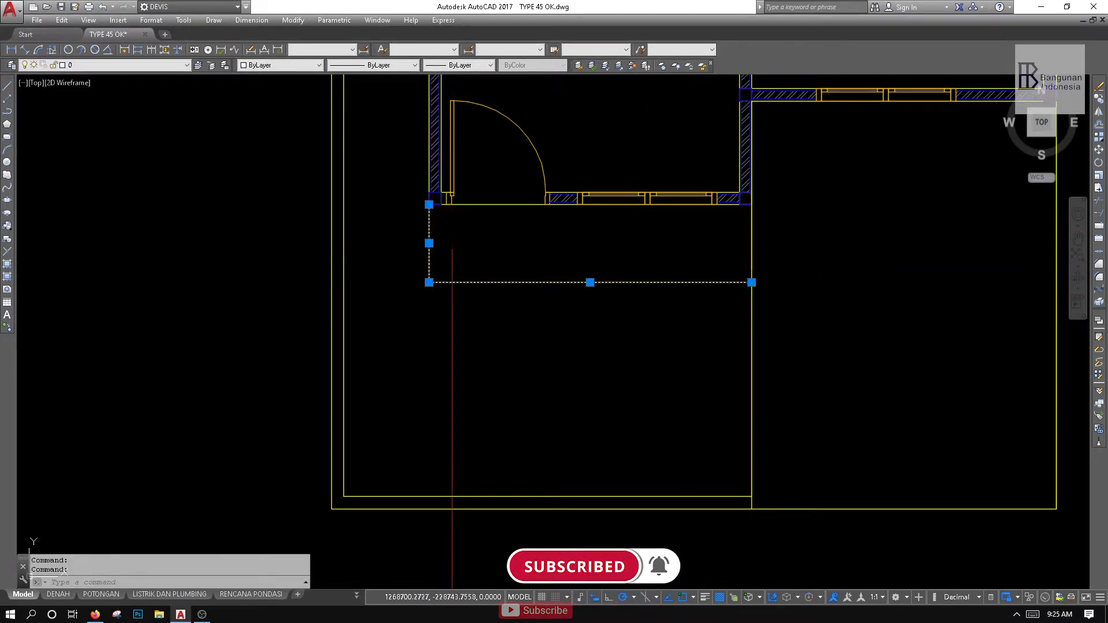
Erase the two lines traced over the front terrace edge
scroll(453, 241, down, 5)
key(Delete)
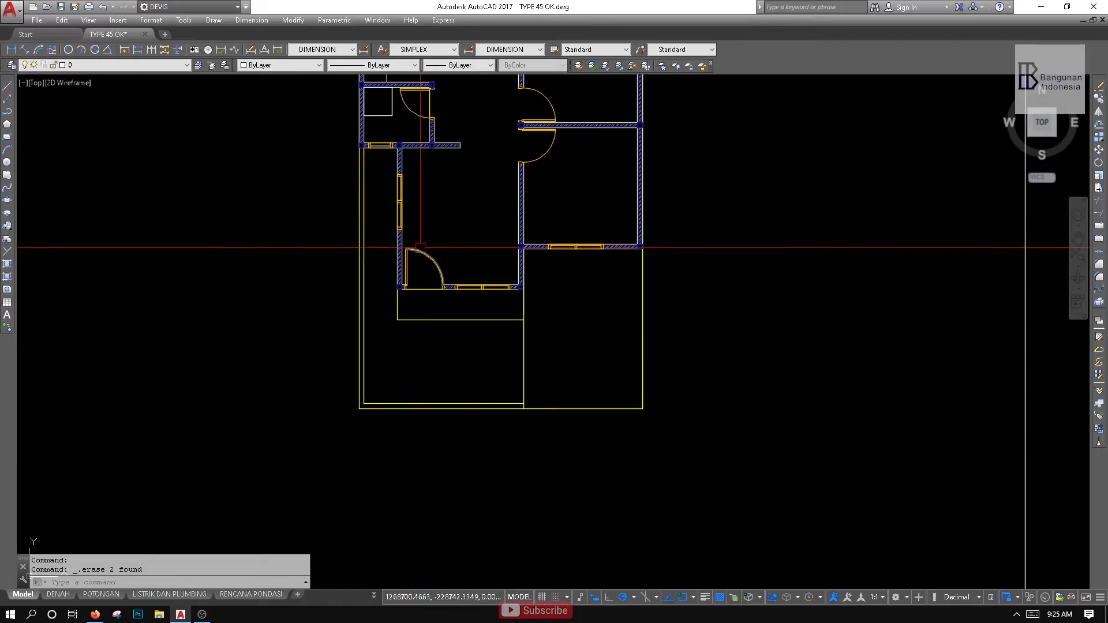
scroll(410, 302, up, 2)
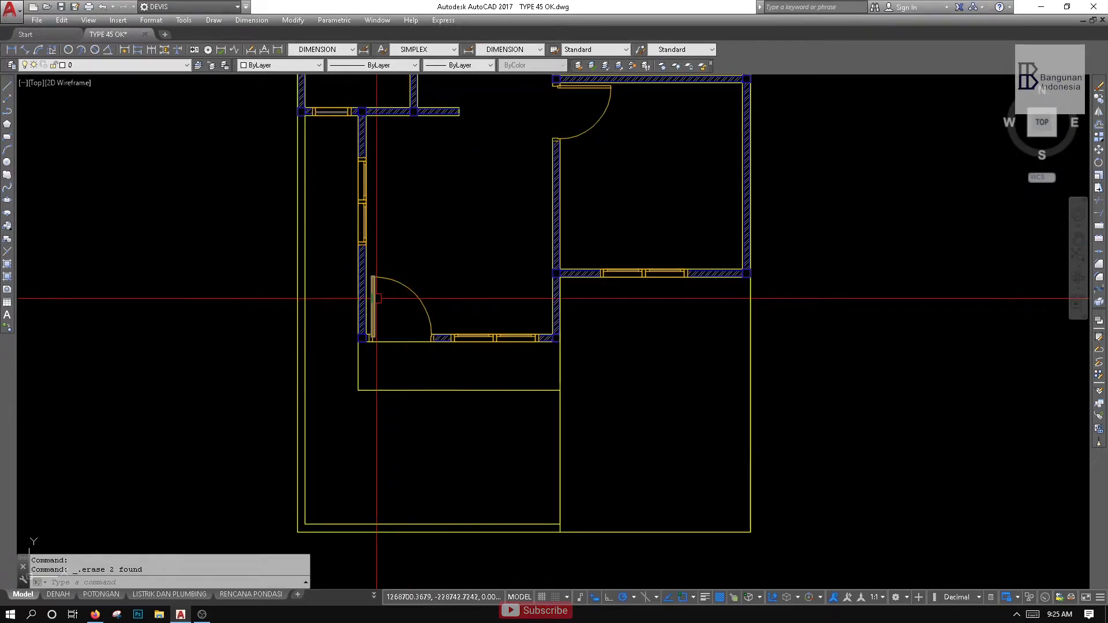
scroll(376, 299, up, 2)
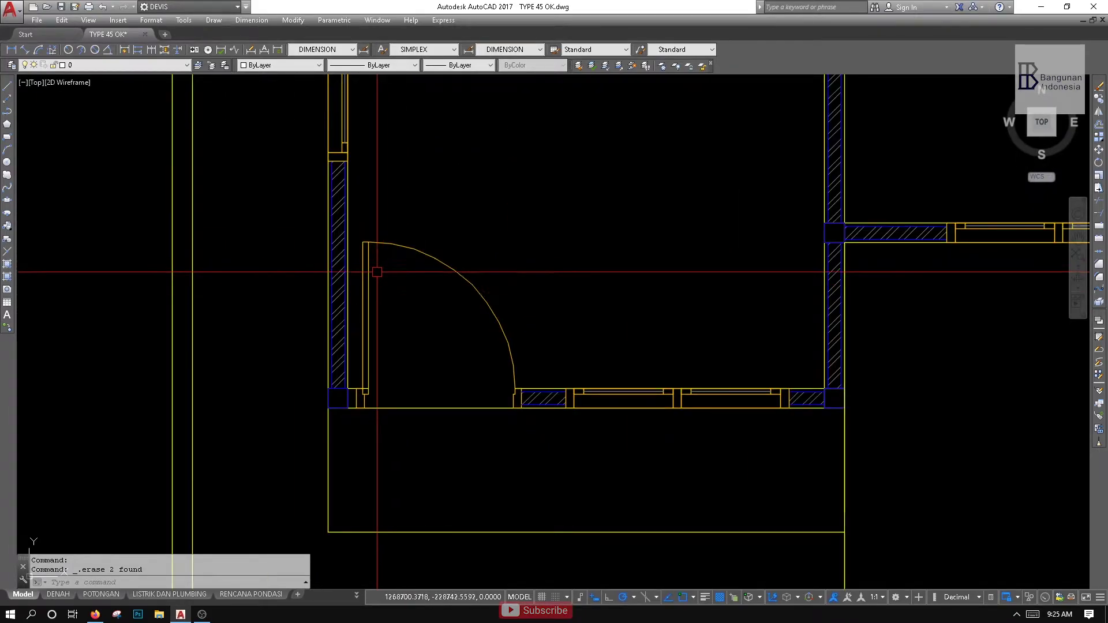
click(8, 99)
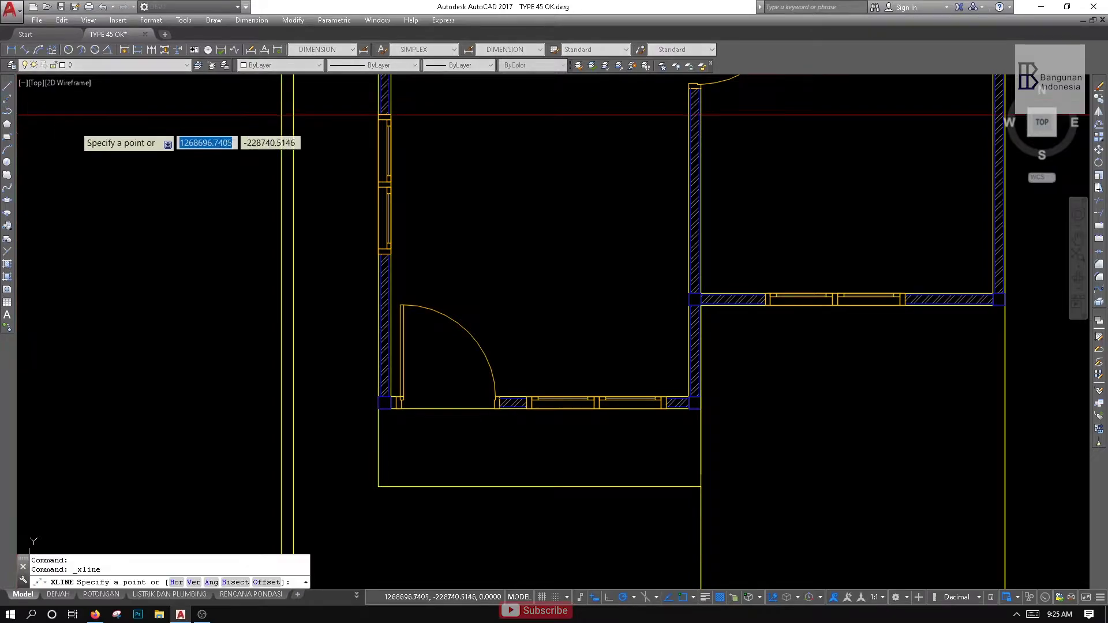
scroll(119, 253, down, 5)
middle_drag(249, 316, 332, 279)
scroll(359, 190, down, 2)
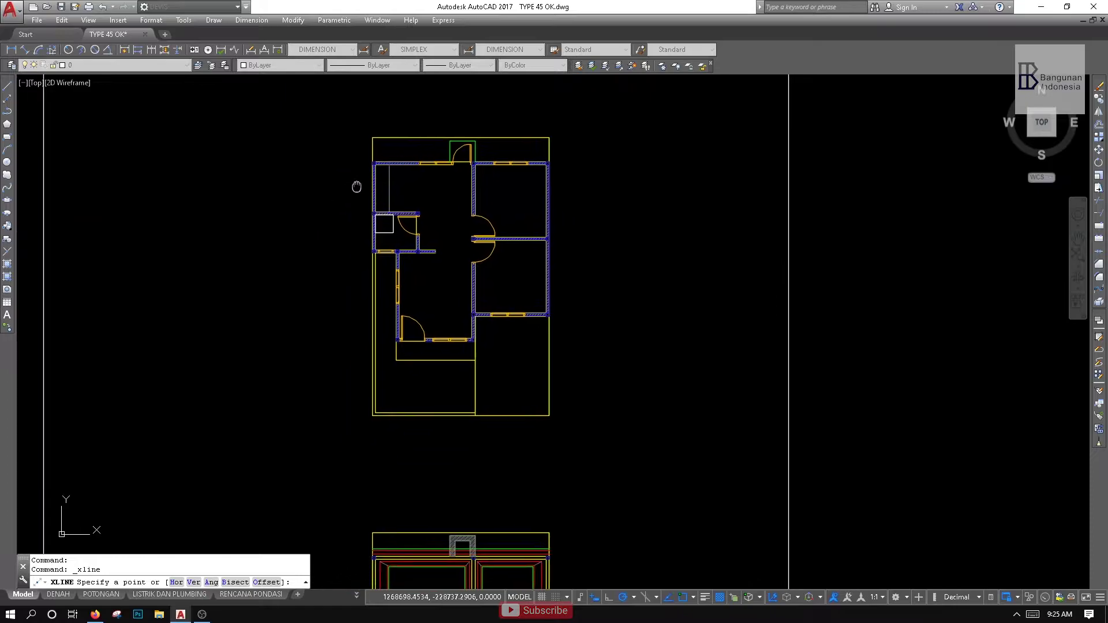
scroll(405, 211, up, 2)
middle_drag(427, 218, 405, 271)
scroll(346, 191, up, 2)
middle_drag(337, 186, 337, 240)
key(Escape)
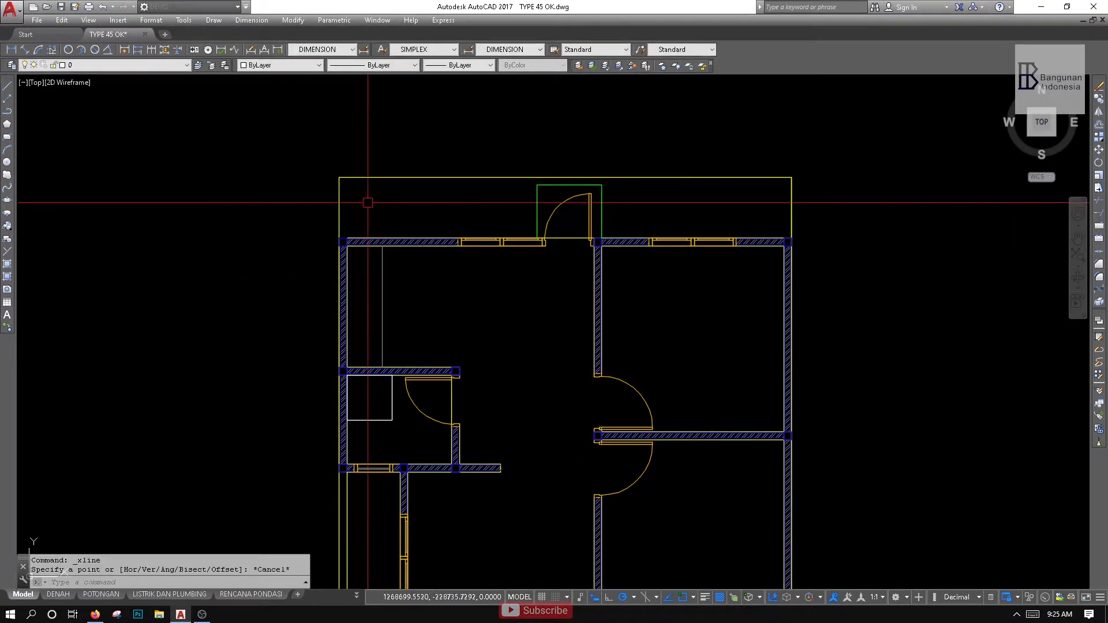
Place a vertical construction line through the midpoint of the upper edge of the column at the plan's upper-left wall corner
mouse_move(282, 215)
middle_down()
mouse_move(228, 248)
mouse_move(287, 231)
middle_up()
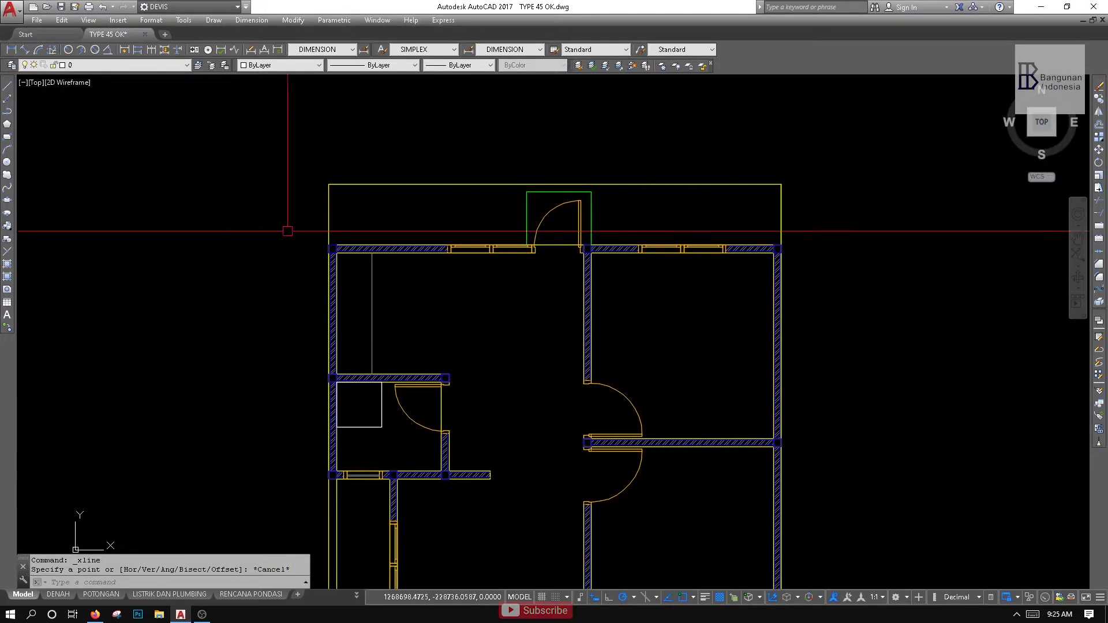
click(9, 101)
scroll(323, 200, down, 4)
scroll(399, 171, up, 8)
scroll(265, 230, up, 2)
scroll(354, 198, down, 3)
scroll(322, 255, up, 4)
scroll(324, 246, down, 5)
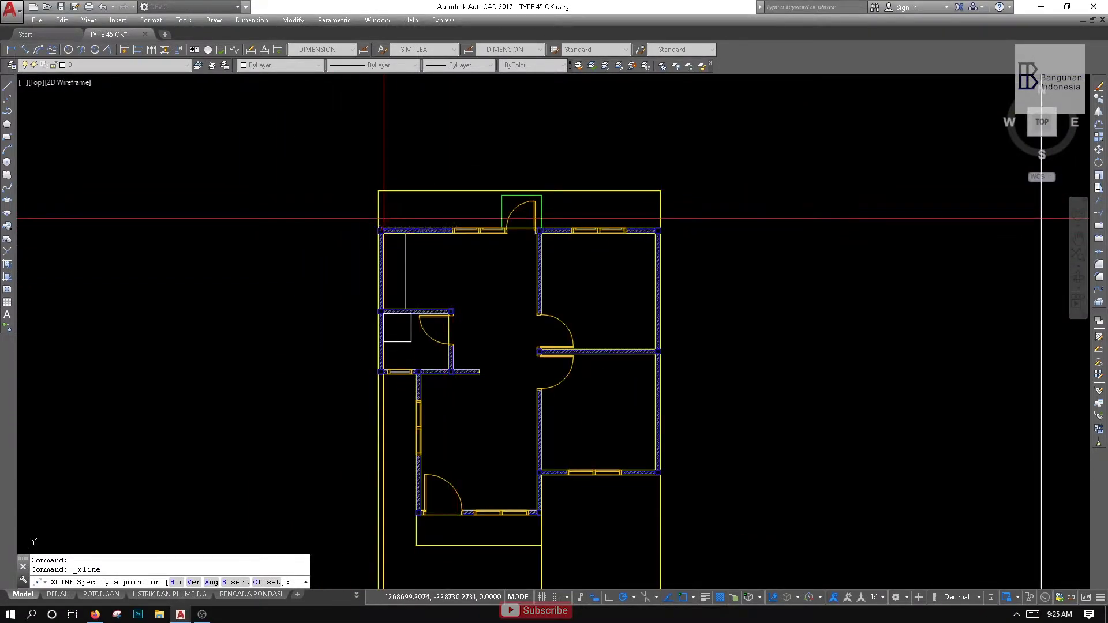
scroll(383, 219, up, 6)
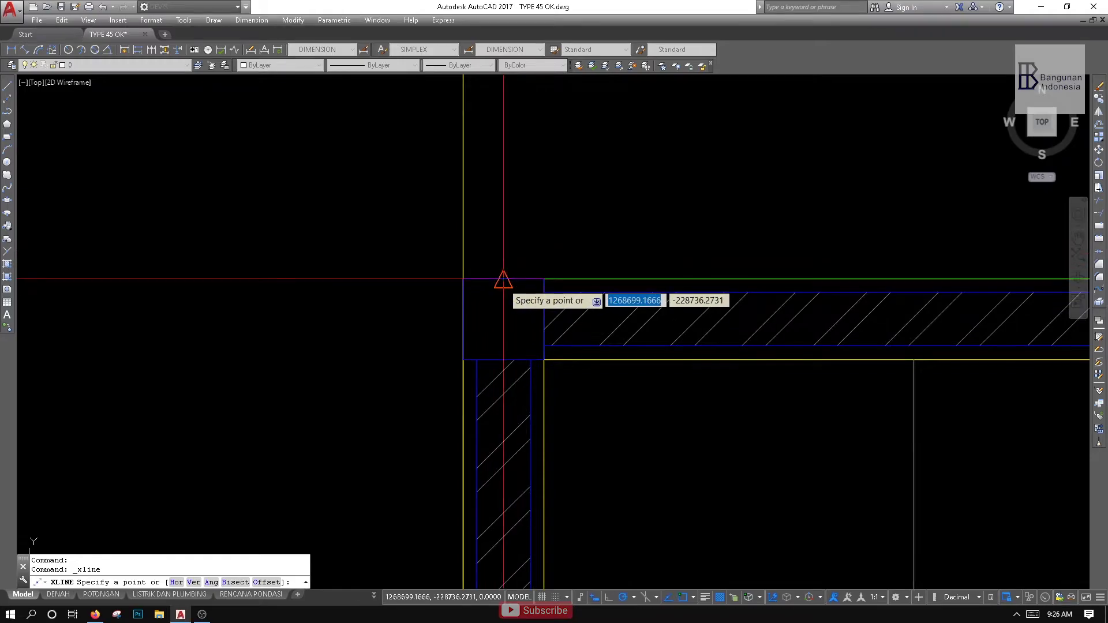
click(503, 280)
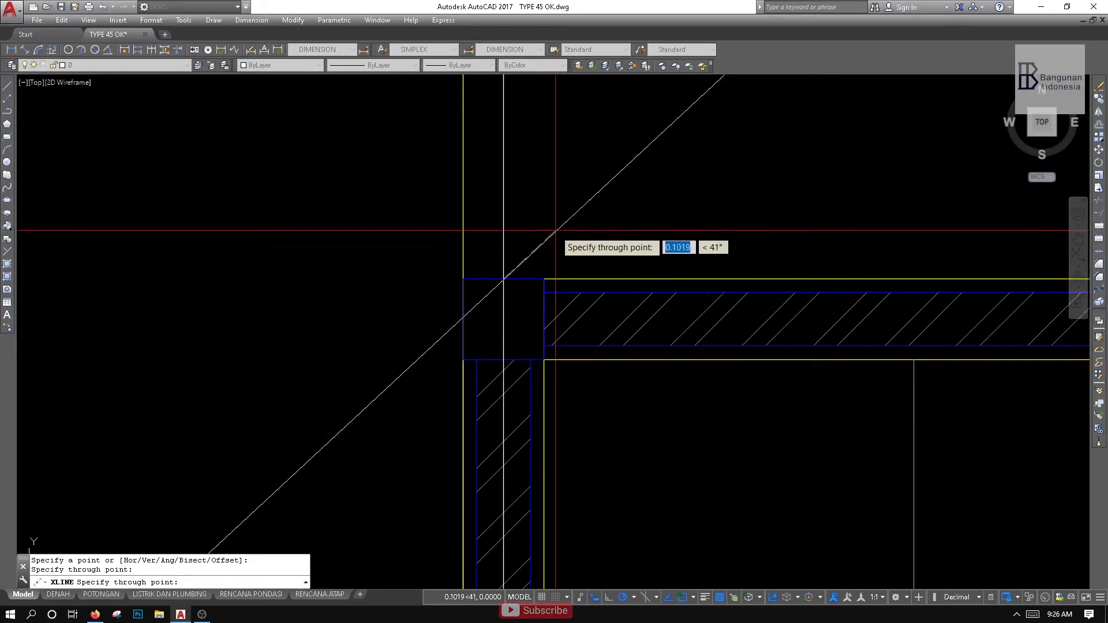
key(Escape)
scroll(525, 178, down, 2)
scroll(634, 292, down, 8)
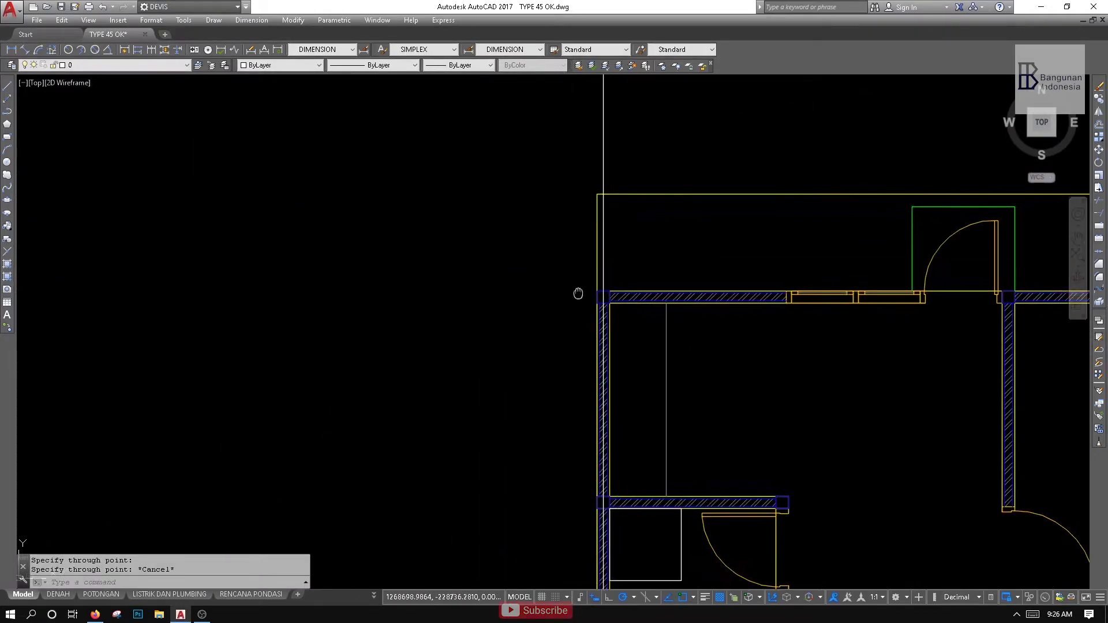
Copy the vertical construction line onto the axes of the living room's left wall and the plan's central wall
click(580, 191)
click(443, 217)
middle_drag(496, 247, 488, 235)
text(CO)
key(Return)
click(489, 235)
scroll(574, 242, down, 3)
scroll(502, 264, up, 10)
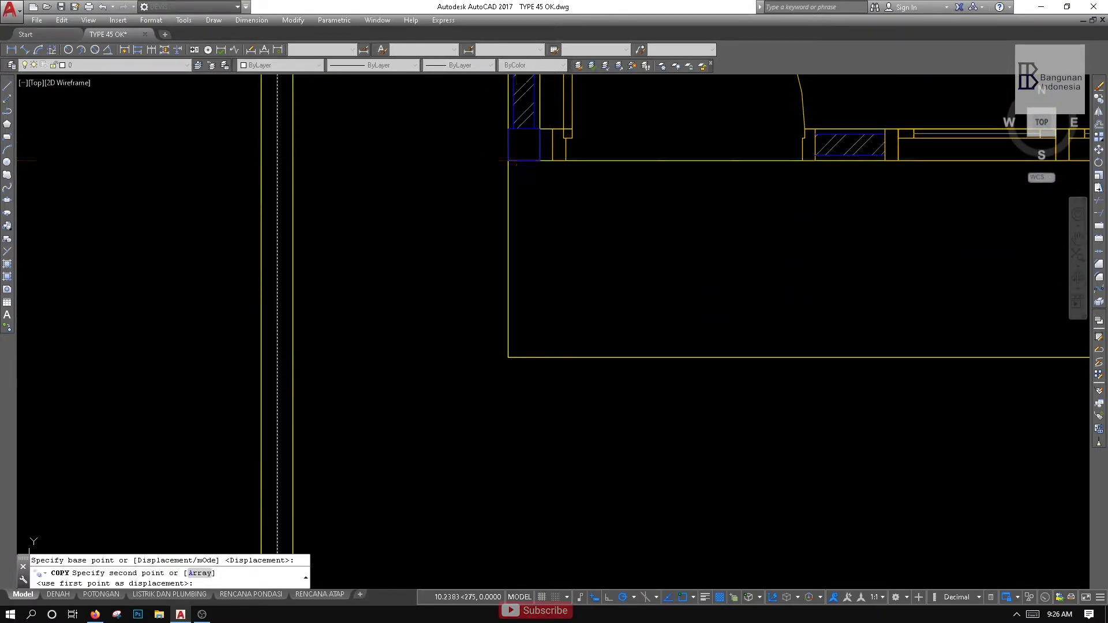
scroll(606, 366, down, 5)
scroll(600, 321, up, 2)
scroll(679, 390, up, 6)
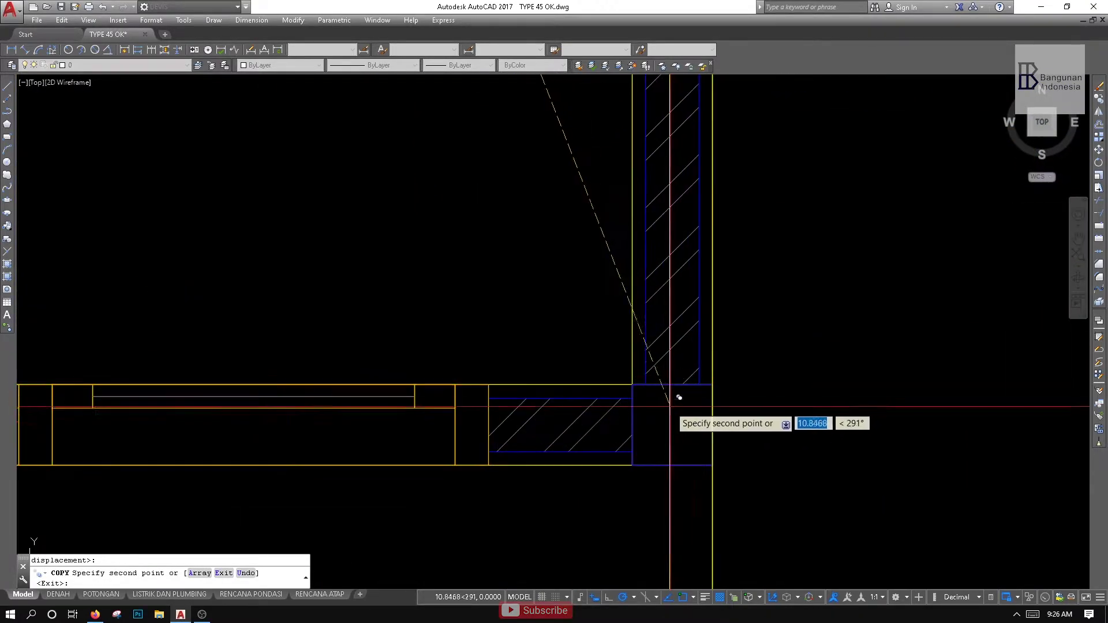
Copy the vertical construction line onto the axis of the right outer wall and finish the copying
scroll(656, 292, down, 6)
scroll(655, 321, up, 8)
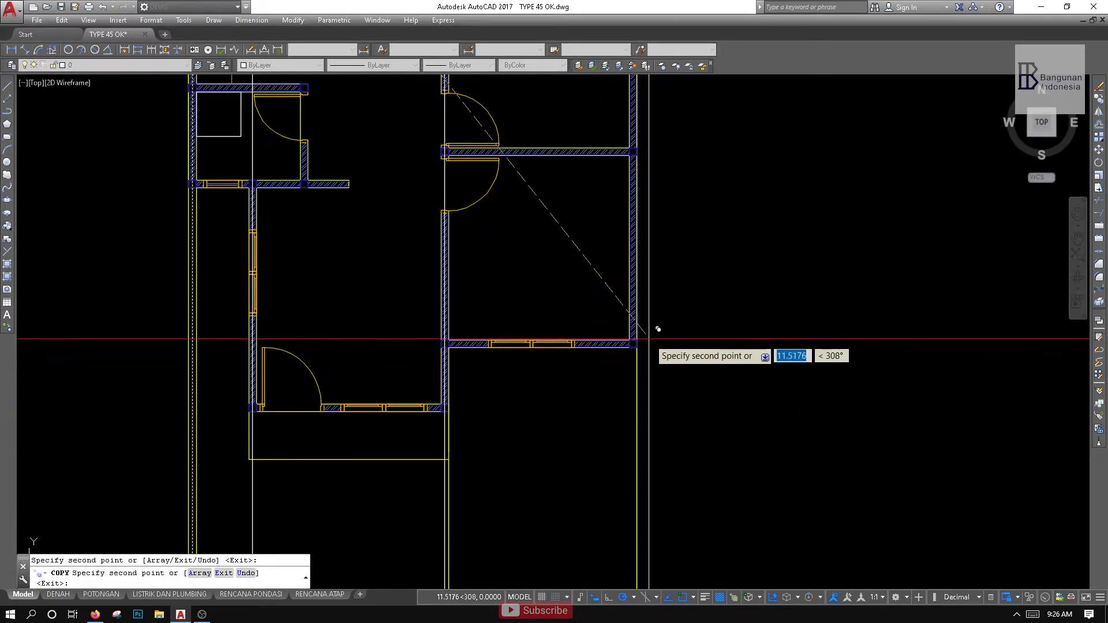
scroll(623, 303, down, 6)
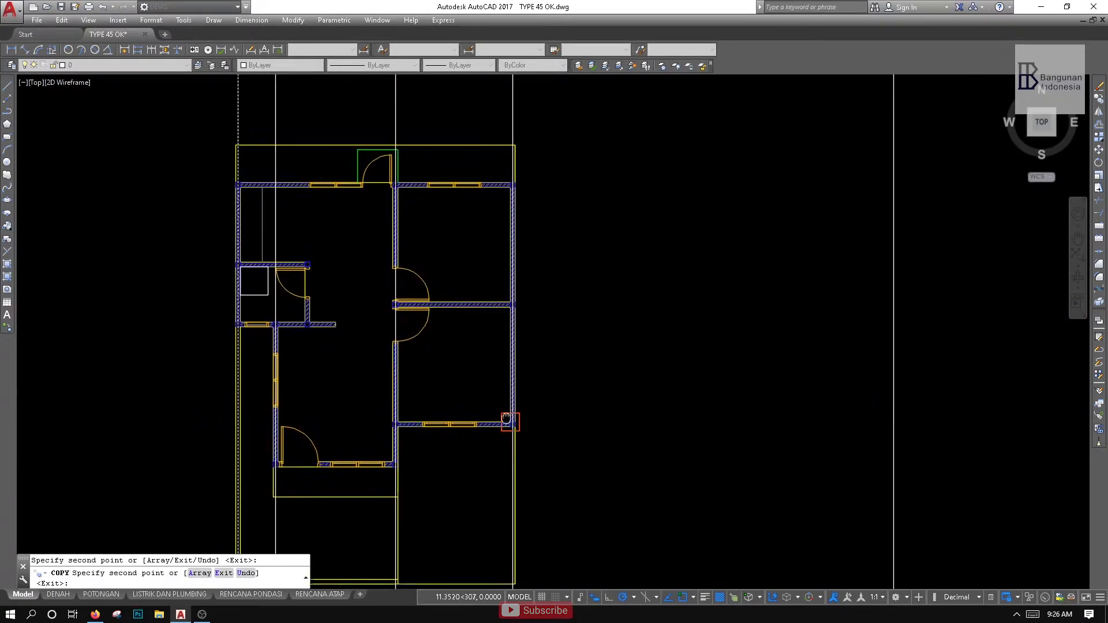
scroll(482, 366, down, 2)
key(Escape)
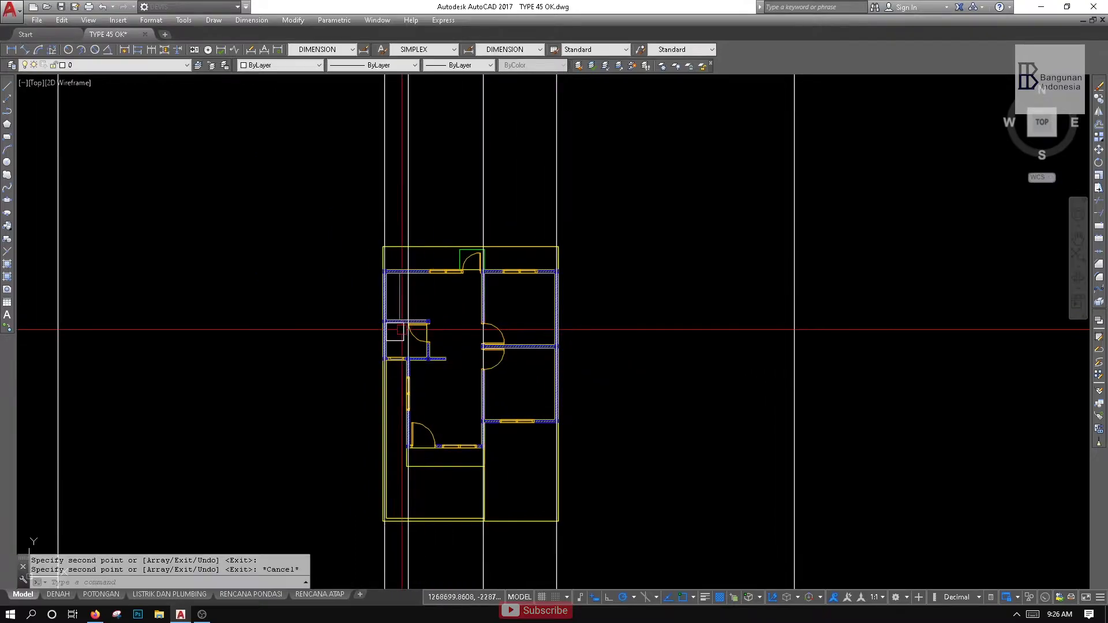
Place a horizontal construction line through the midpoint of the left edge of the plan's upper-left corner column
click(7, 99)
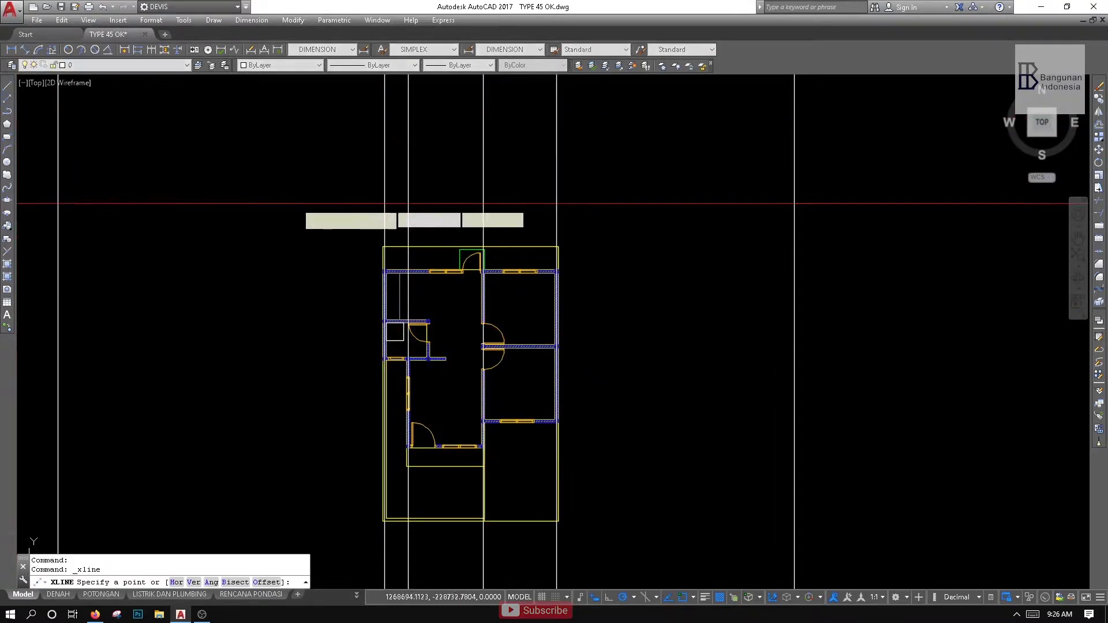
scroll(396, 297, up, 8)
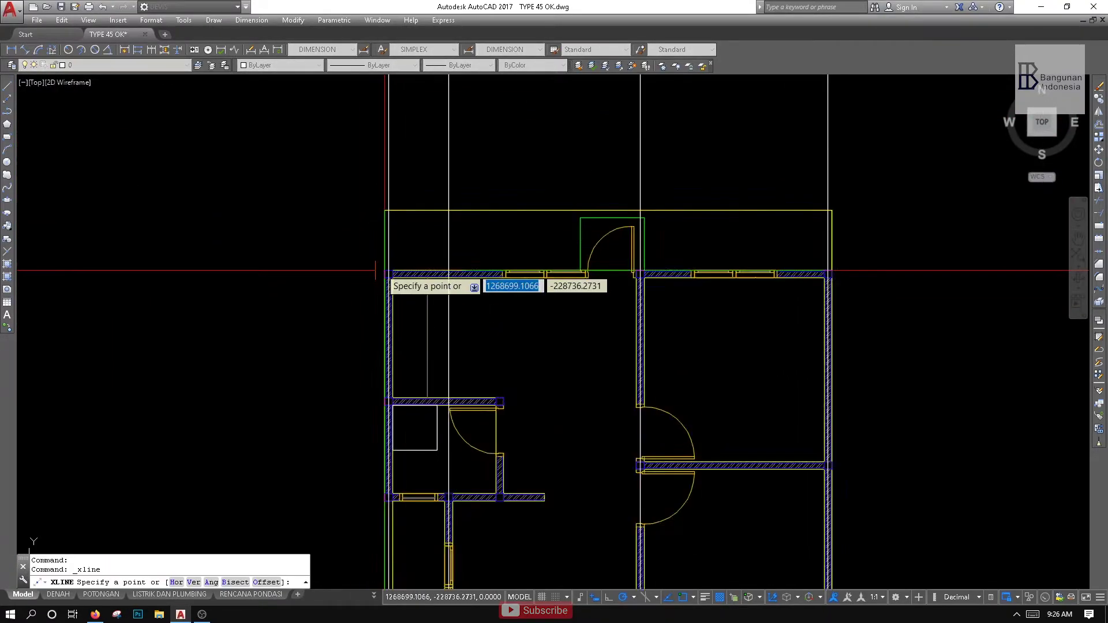
click(345, 306)
key(Escape)
Copy the horizontal construction line from the upper-left corner column onto the axis of the bathroom's upper wall
scroll(365, 271, down, 3)
click(331, 240)
click(291, 314)
scroll(291, 314, down, 2)
middle_drag(292, 314, 370, 269)
text(C)
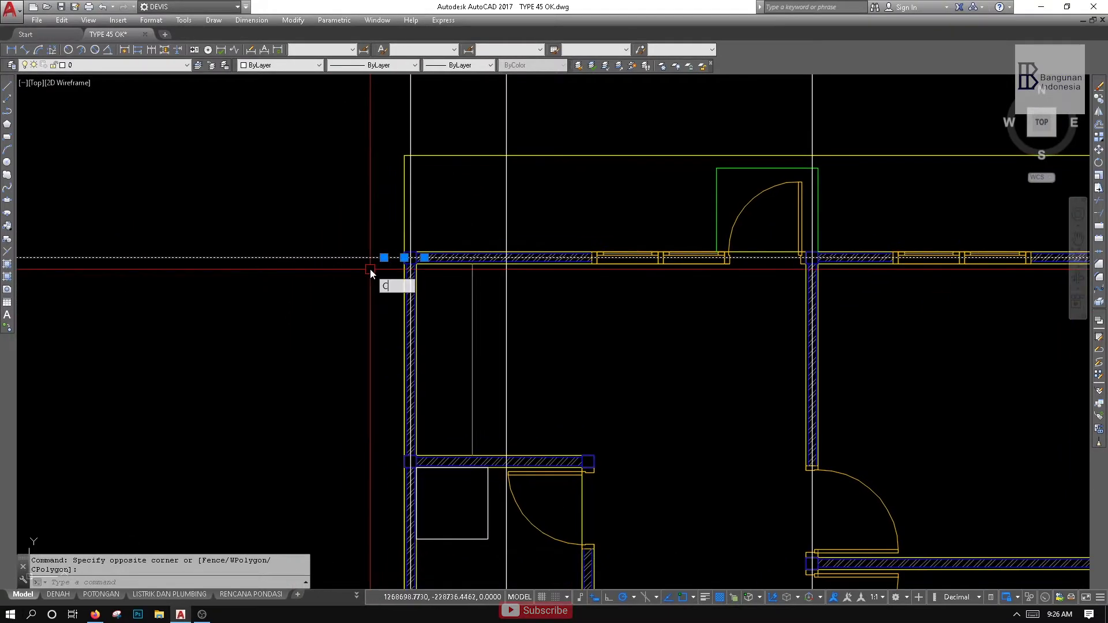
text(o)
key(Return)
click(308, 258)
scroll(367, 312, down, 4)
scroll(383, 345, up, 10)
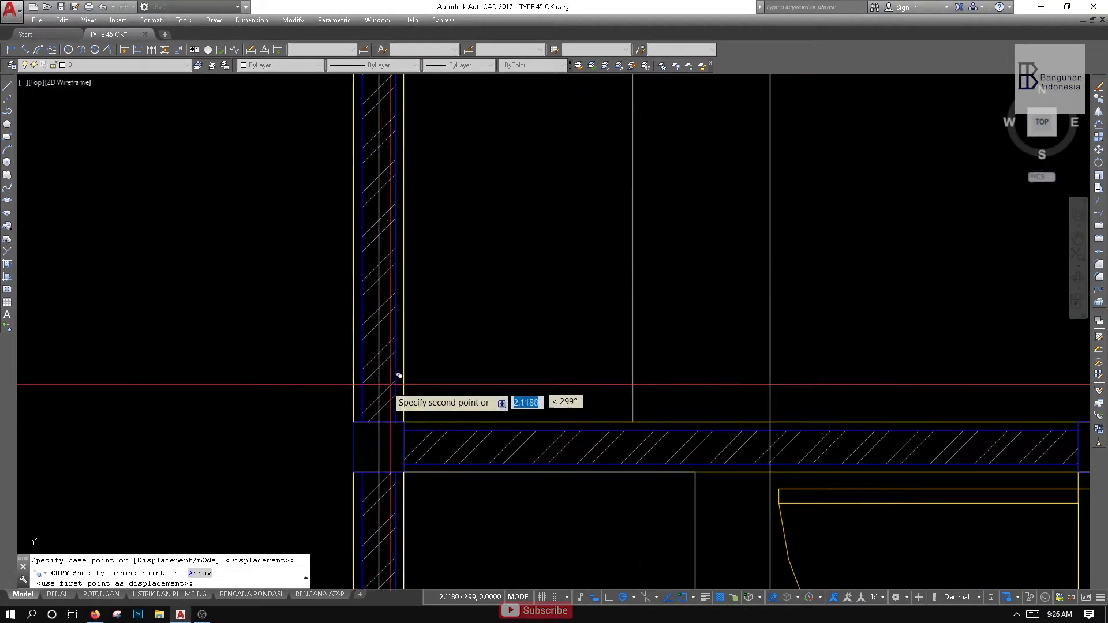
click(363, 439)
Copy the horizontal construction line onto the axes of the bathroom's lower wall and the wall between the two bedrooms
scroll(354, 319, down, 5)
scroll(421, 379, up, 5)
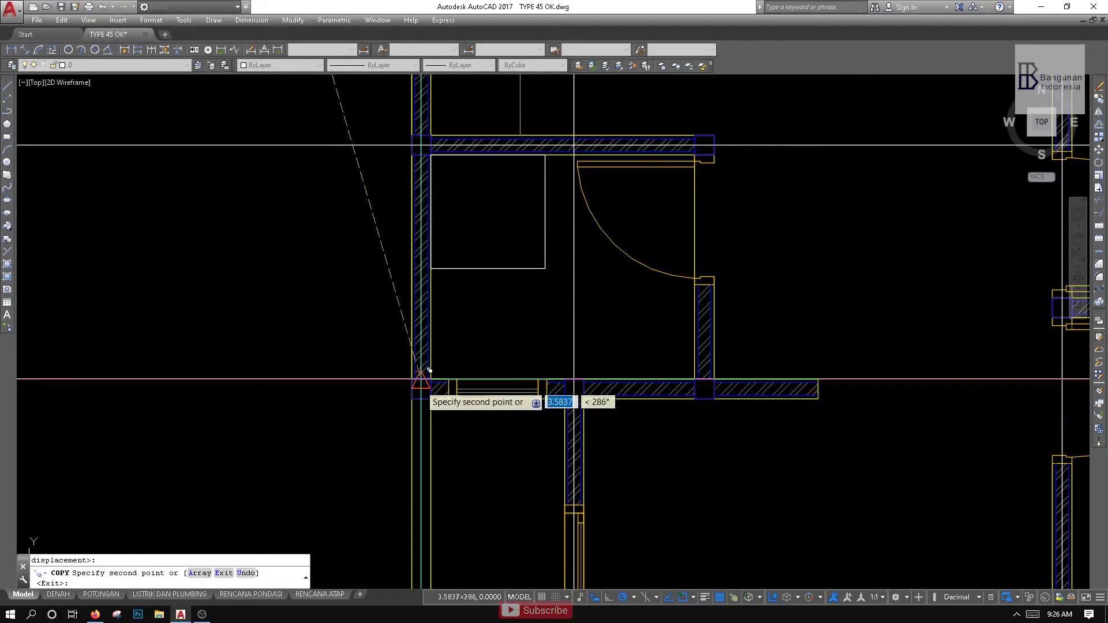
scroll(808, 324, up, 5)
click(843, 320)
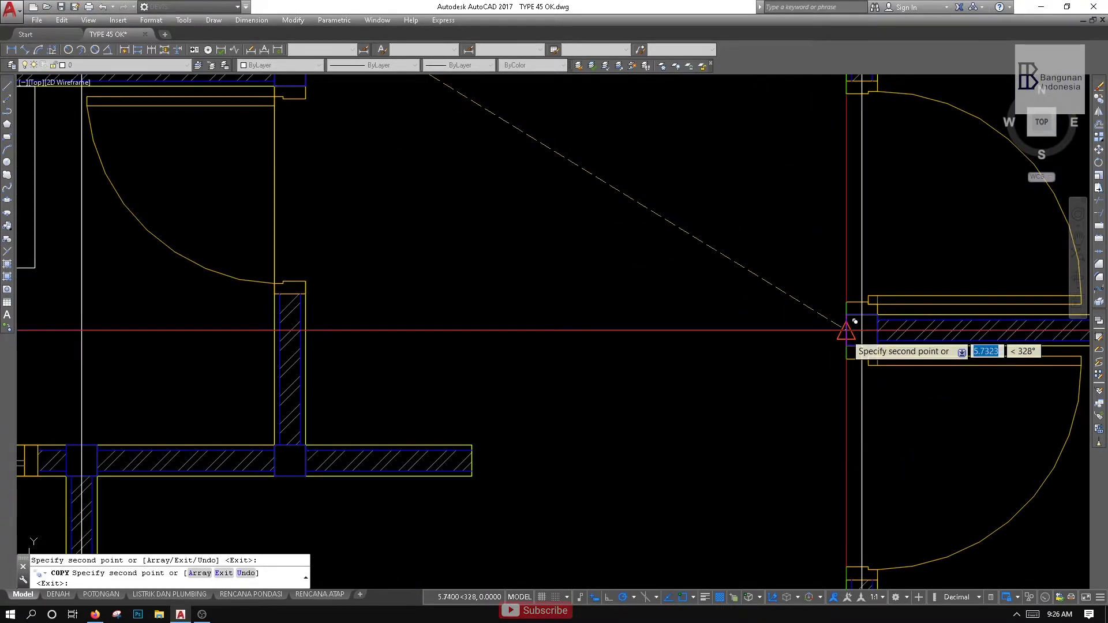
scroll(843, 319, down, 5)
scroll(526, 356, up, 5)
click(523, 351)
Copy the horizontal construction line onto the axes of the front bedroom's window wall and the entrance wall
scroll(524, 351, down, 5)
scroll(462, 300, down, 5)
scroll(571, 289, up, 6)
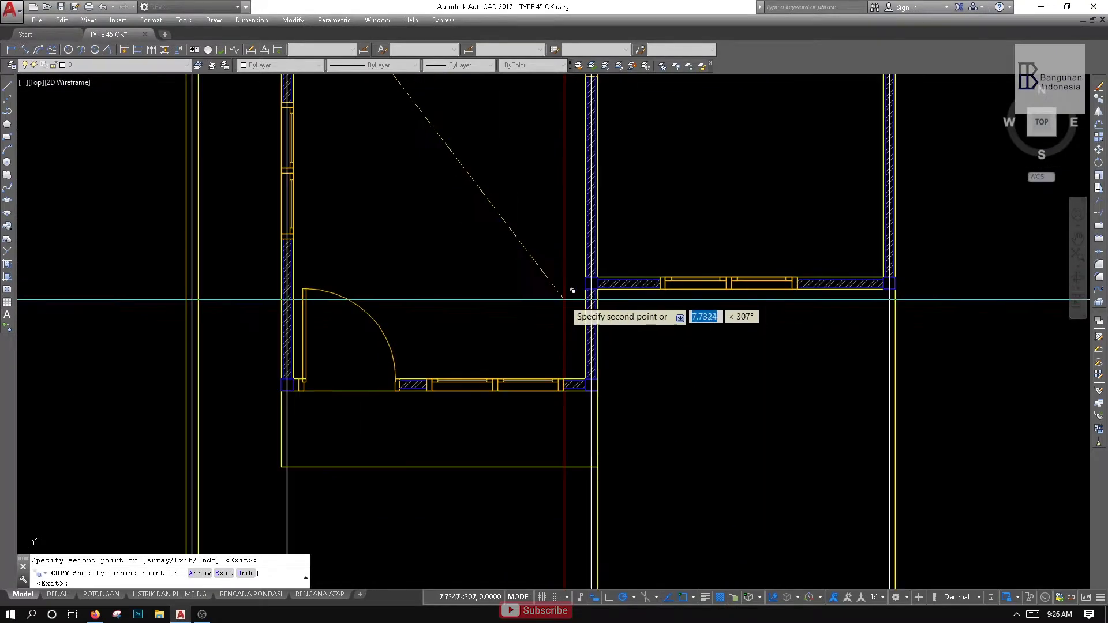
click(596, 262)
scroll(598, 267, down, 5)
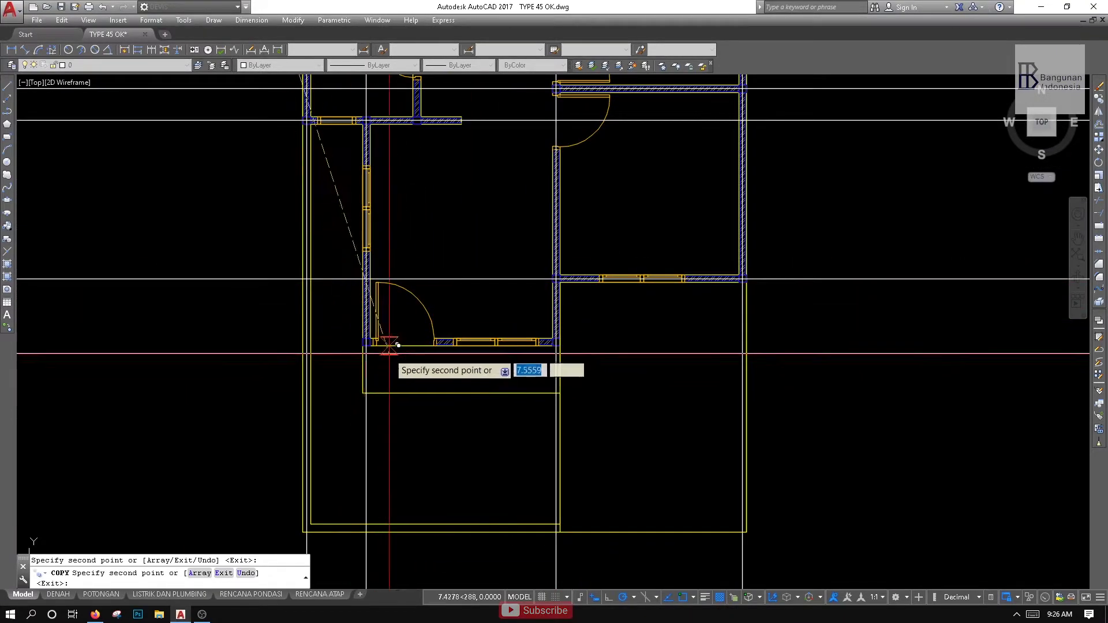
scroll(370, 345, up, 6)
scroll(321, 317, down, 5)
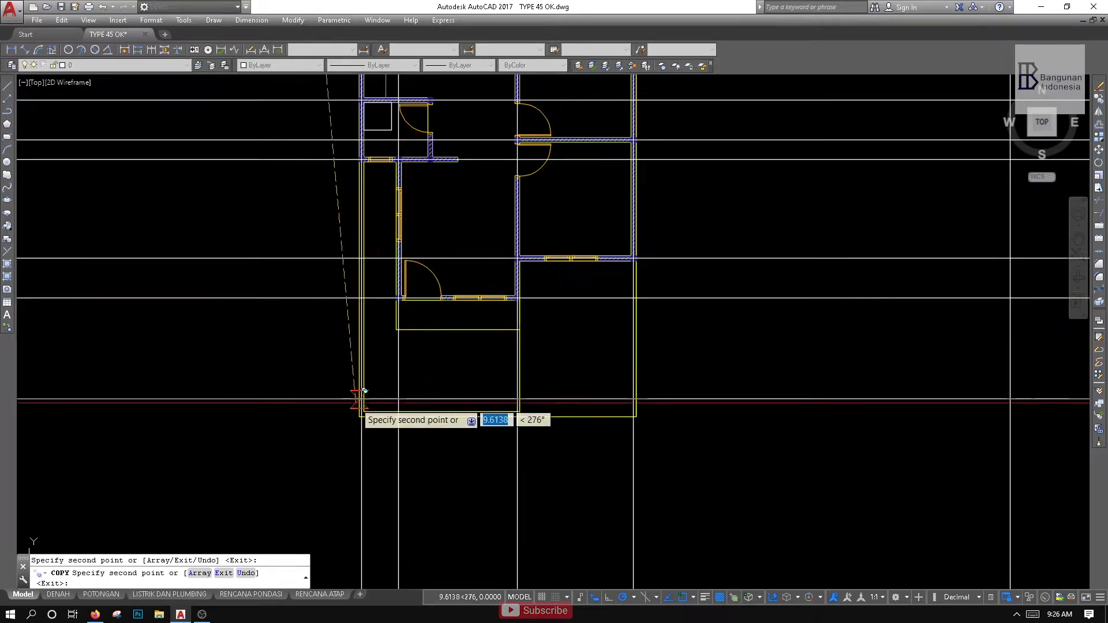
Copy the horizontal construction line onto the front boundary of the lot and finish the copying
scroll(413, 396, up, 5)
scroll(412, 396, down, 8)
key(Escape)
key(Escape)
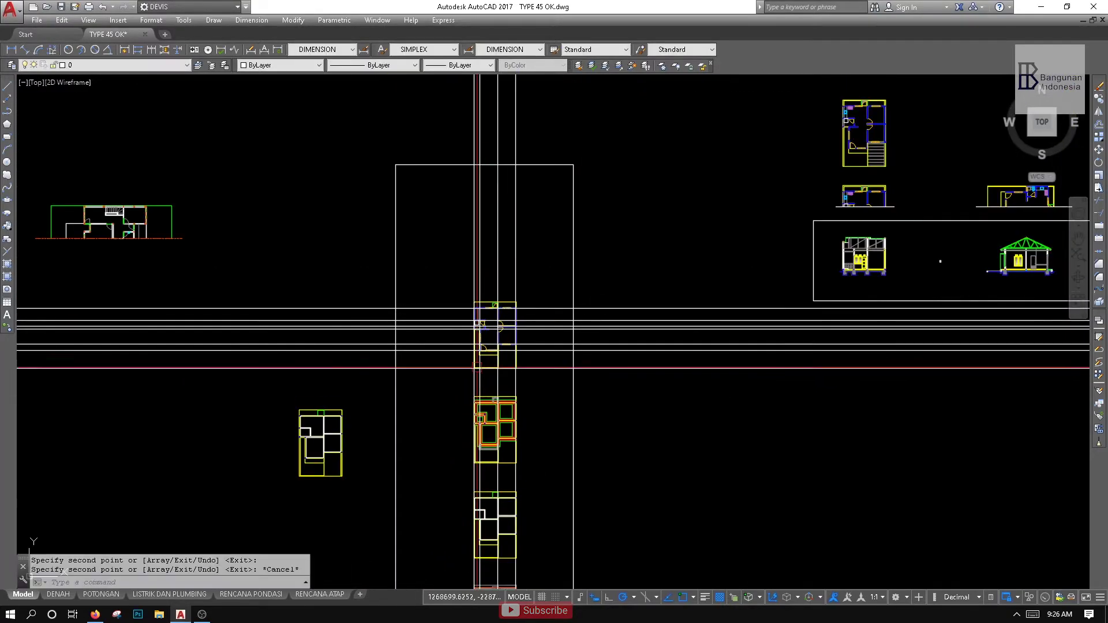
Draw a vertical helper line just outside the plan's left side, from above the rear boundary to below the front boundary
scroll(465, 340, up, 8)
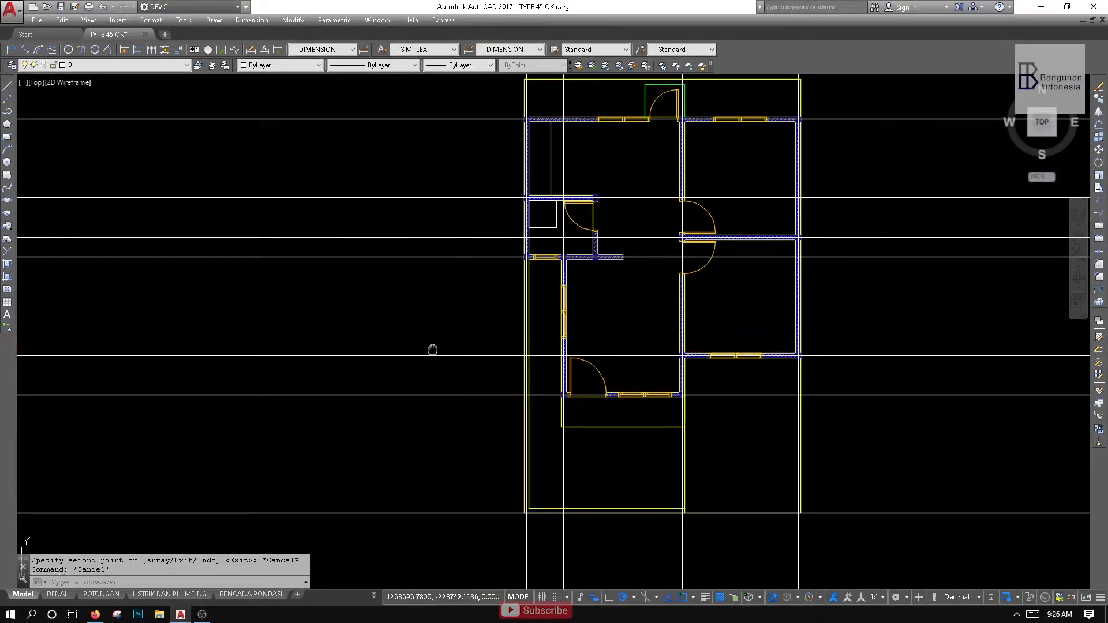
text(L)
key(Return)
scroll(468, 163, down, 2)
click(474, 121)
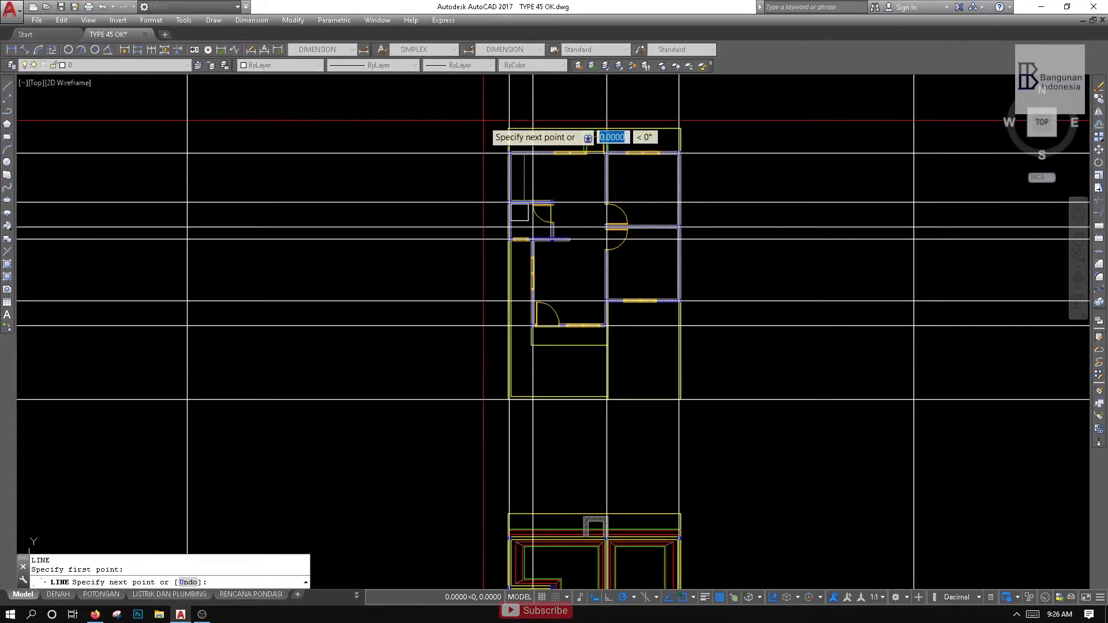
click(474, 424)
key(Escape)
Copy the vertical helper line horizontally to just outside the plan's right side
text(CO)
key(Return)
click(371, 446)
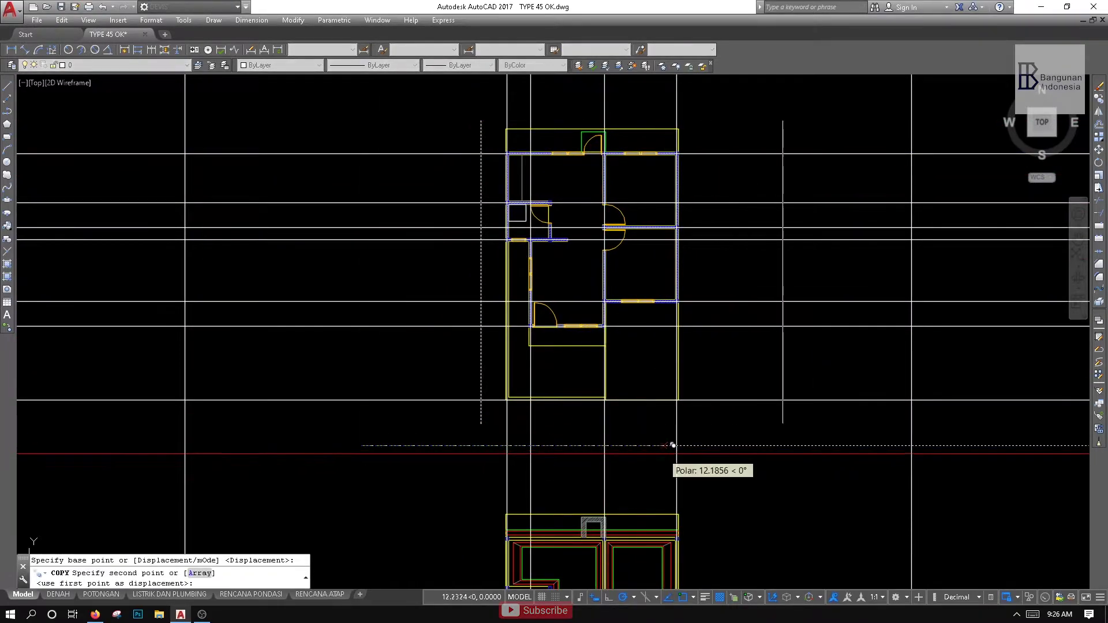
click(597, 445)
key(Escape)
Trim the horizontal construction lines outside the two vertical helper lines on both sides of the plan
text(TR)
key(Return)
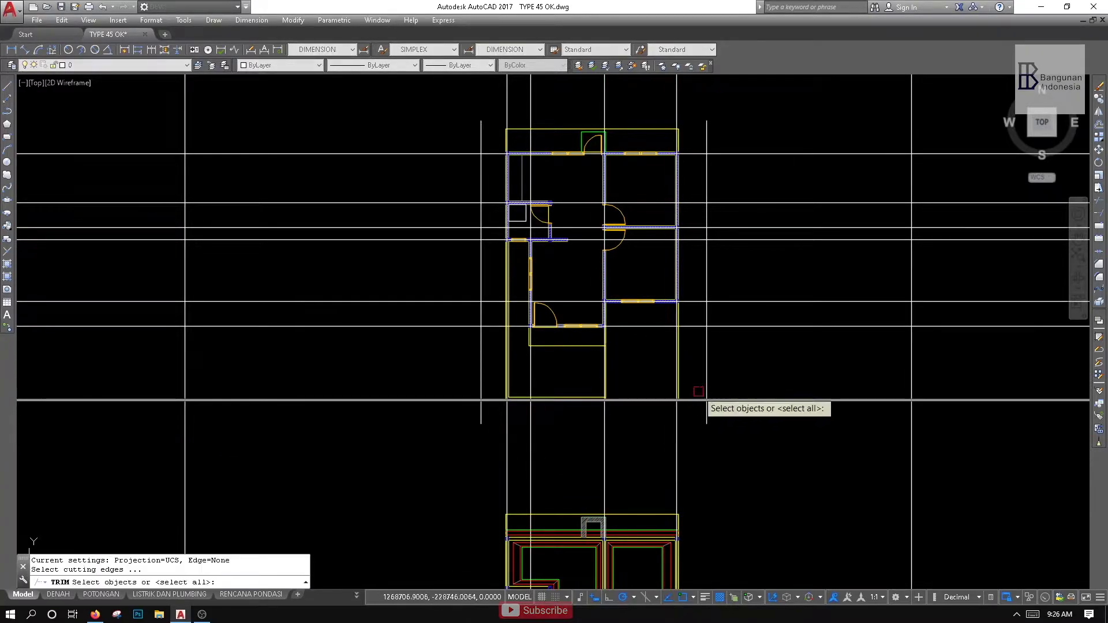
click(706, 387)
key(Return)
click(445, 123)
click(401, 422)
click(806, 477)
click(751, 132)
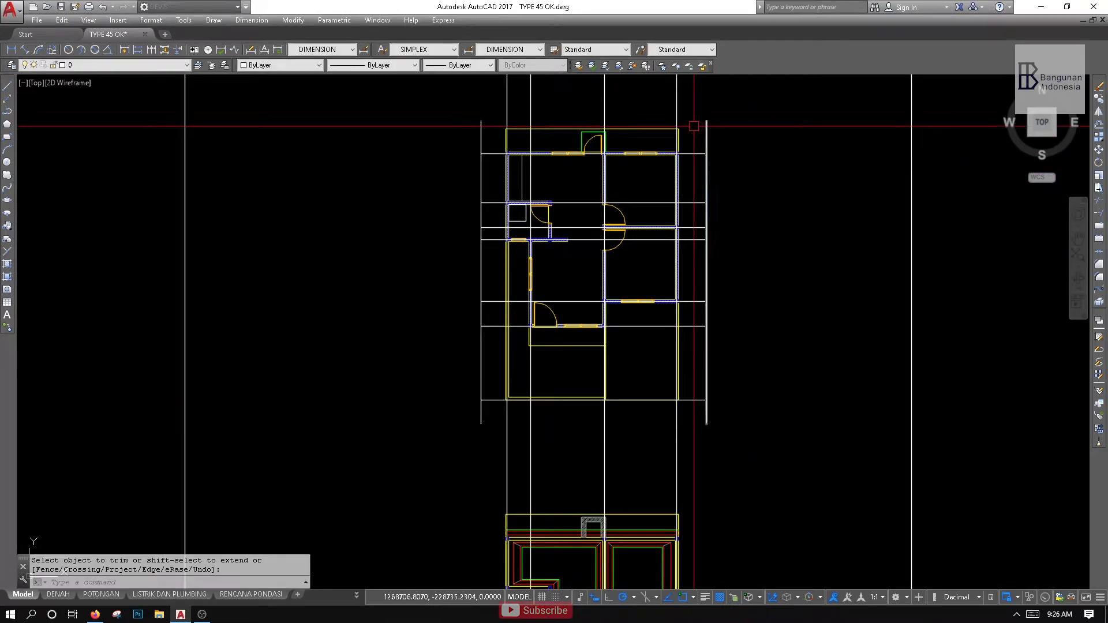
Erase both vertical helper lines beside the plan
click(716, 130)
click(685, 133)
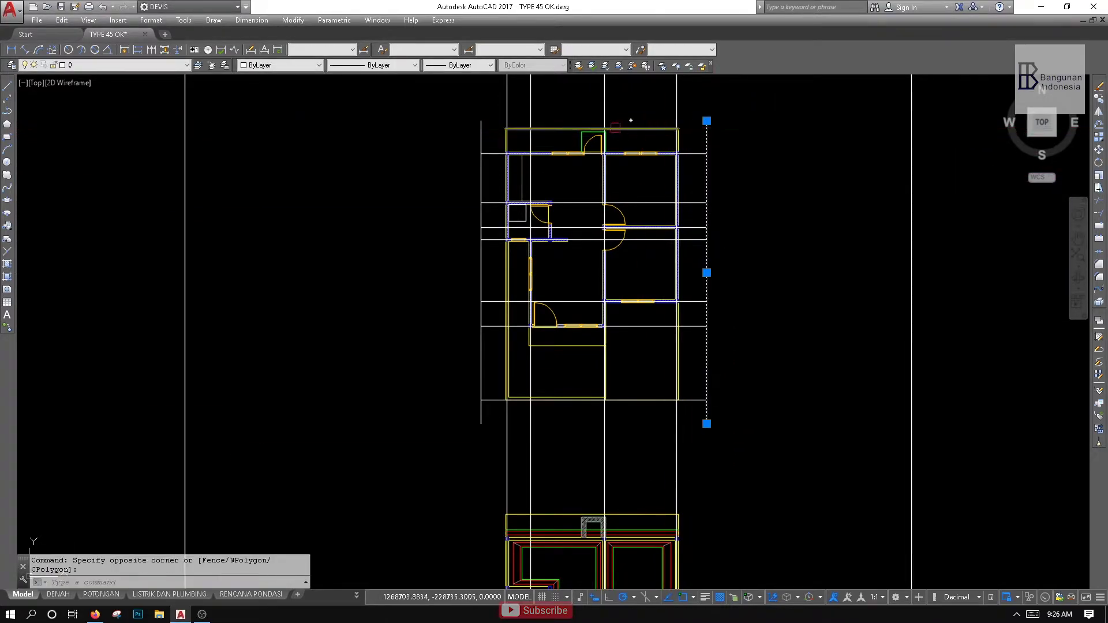
click(481, 137)
scroll(479, 219, down, 2)
key(Delete)
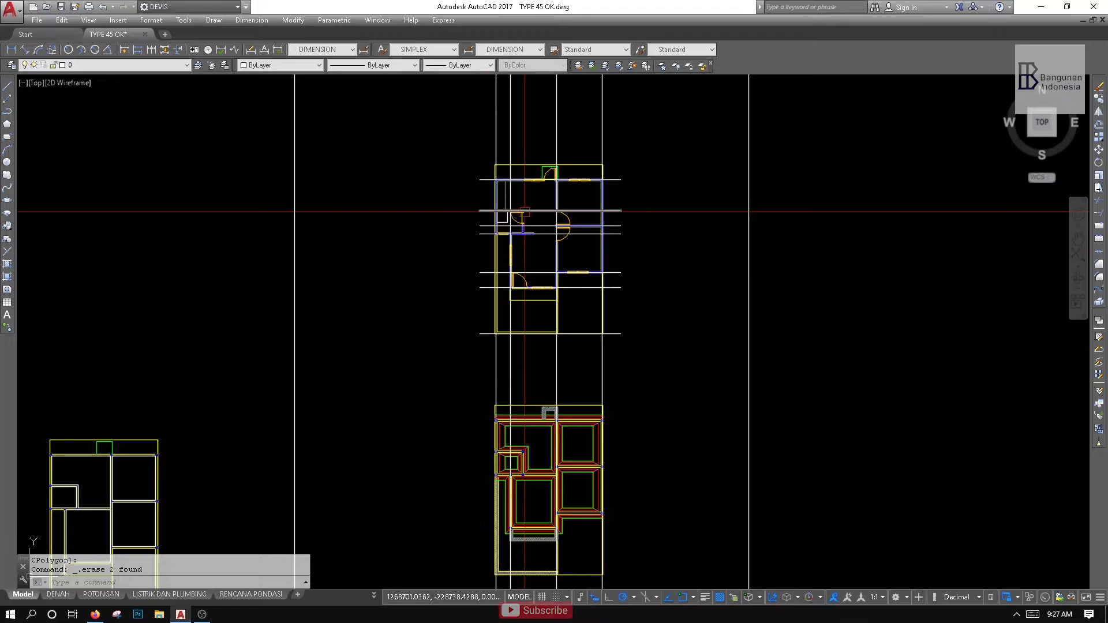
Draw a horizontal helper line just below the front boundary, extending past both sides of the plan
scroll(478, 332, up, 4)
text(L)
key(Return)
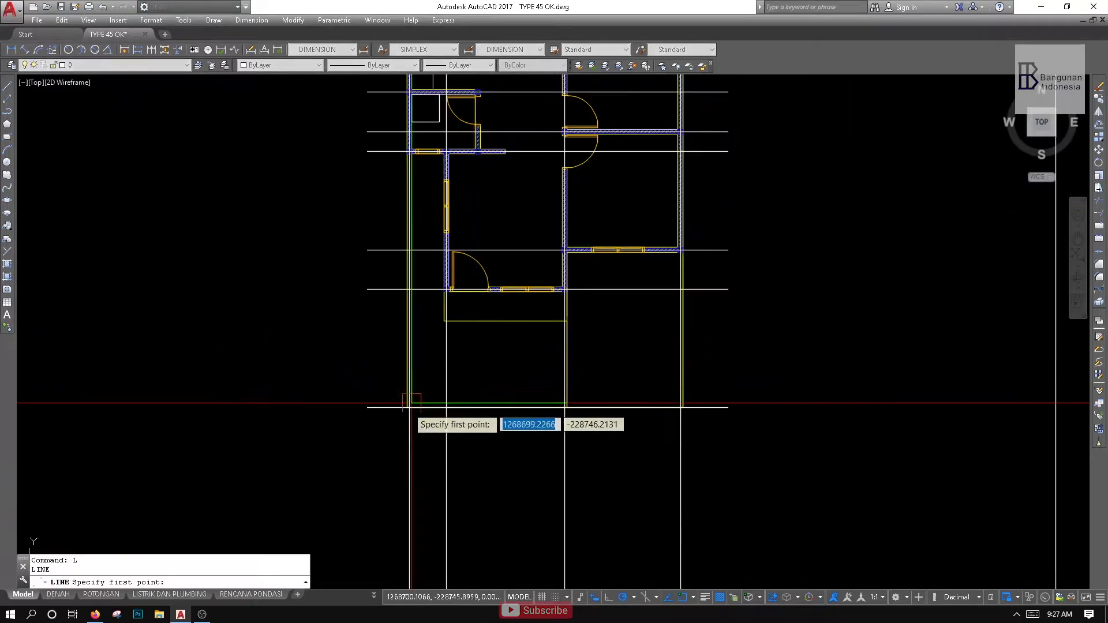
click(388, 428)
click(757, 433)
key(Escape)
Draw a horizontal helper line just above the rear boundary, extending past both sides of the plan
scroll(582, 187, down, 2)
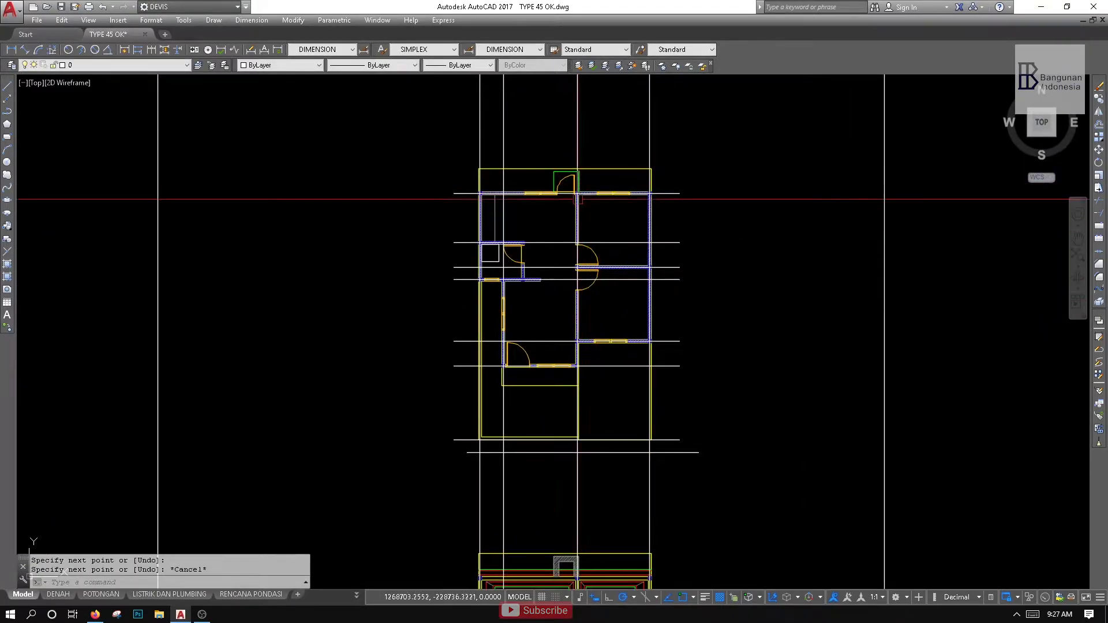
middle_drag(582, 187, 560, 230)
key(Return)
click(684, 193)
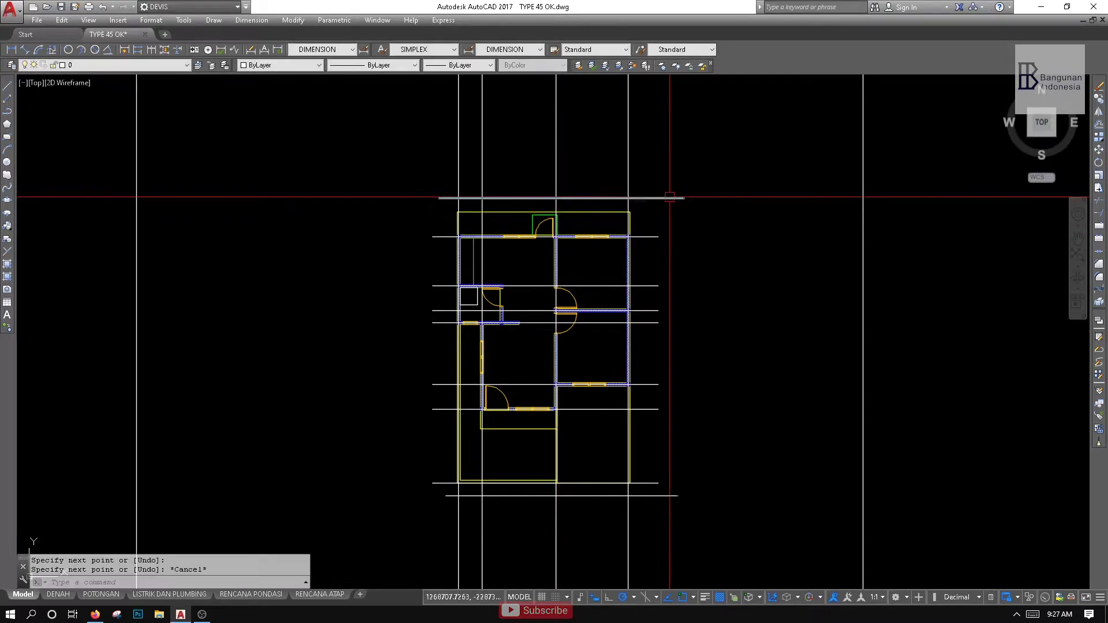
middle_drag(635, 200, 610, 243)
key(Escape)
Trim the vertical construction lines above the upper horizontal helper line
text(tr)
key(Return)
key(Return)
click(656, 186)
click(361, 136)
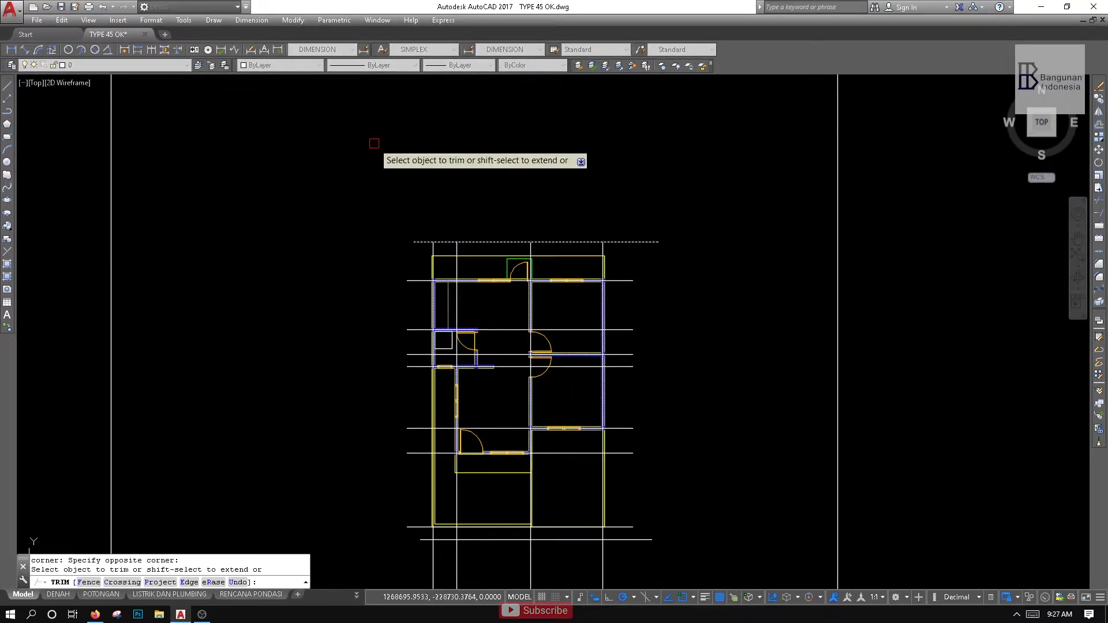
scroll(470, 182, down, 2)
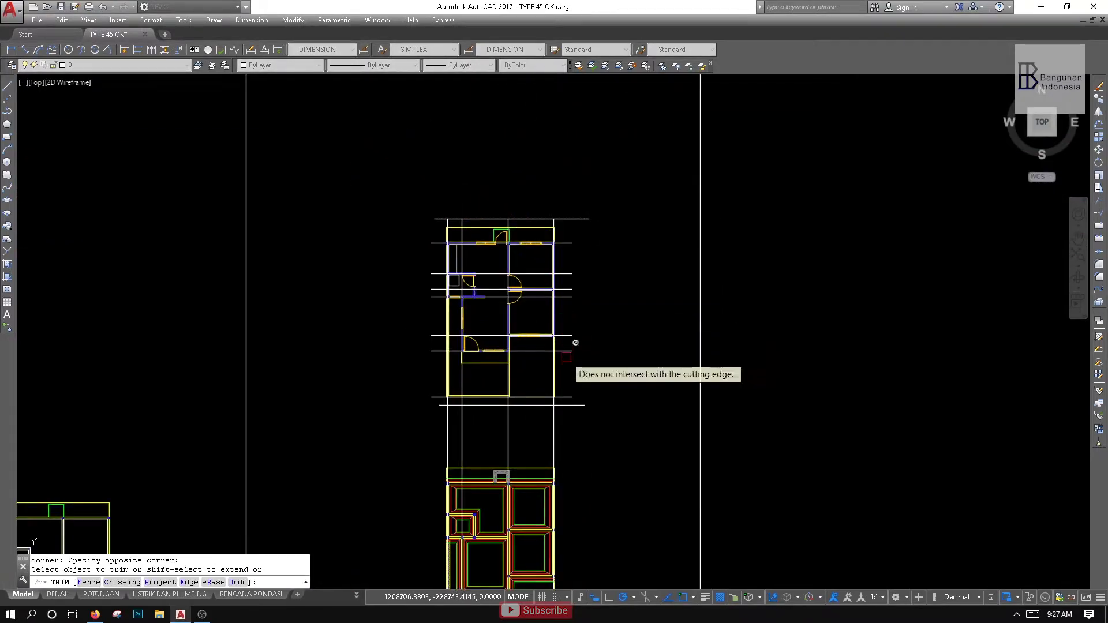
Trim the vertical construction lines below the lower helper line and erase both horizontal helper lines
key(Escape)
key(Return)
click(585, 406)
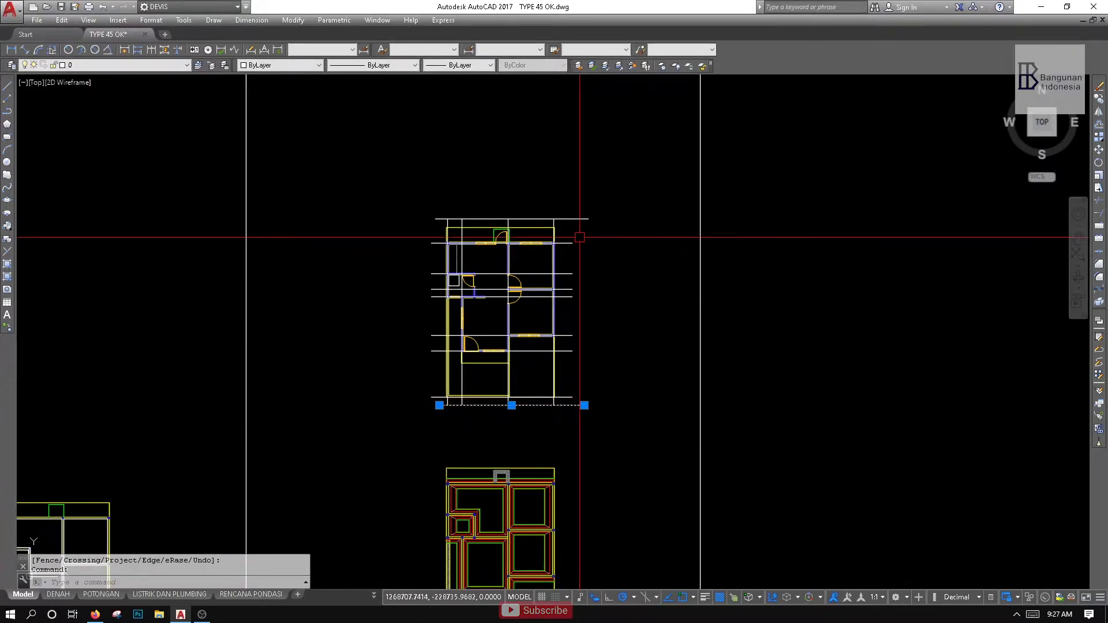
key(Delete)
Assign all horizontal and vertical axis lines of the plan to the layer "arsir tipis"
scroll(572, 231, up, 4)
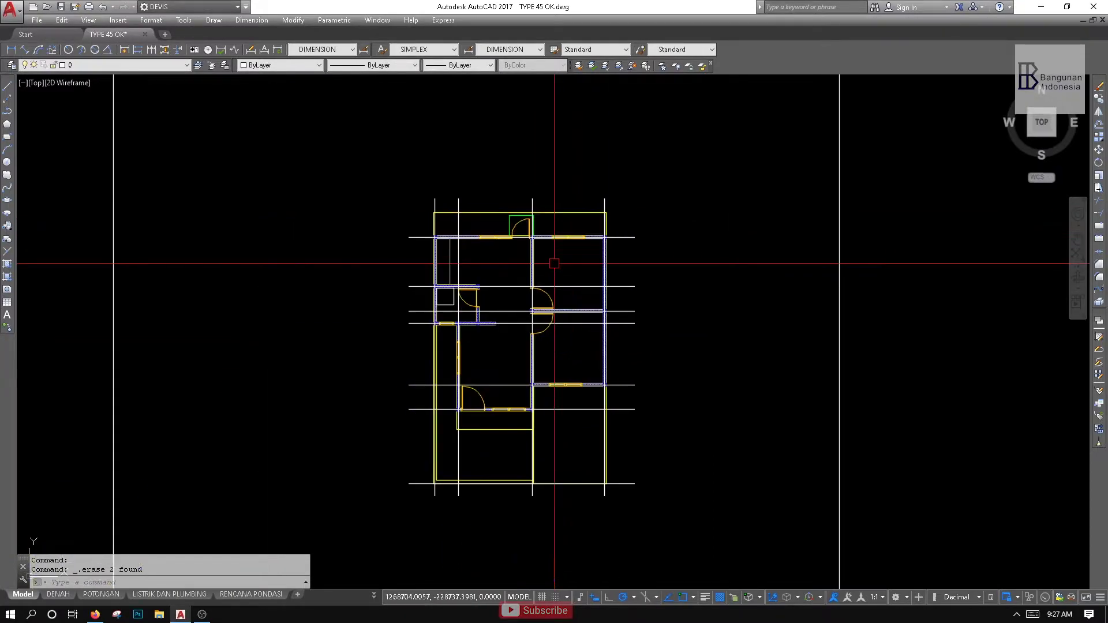
click(646, 140)
click(596, 455)
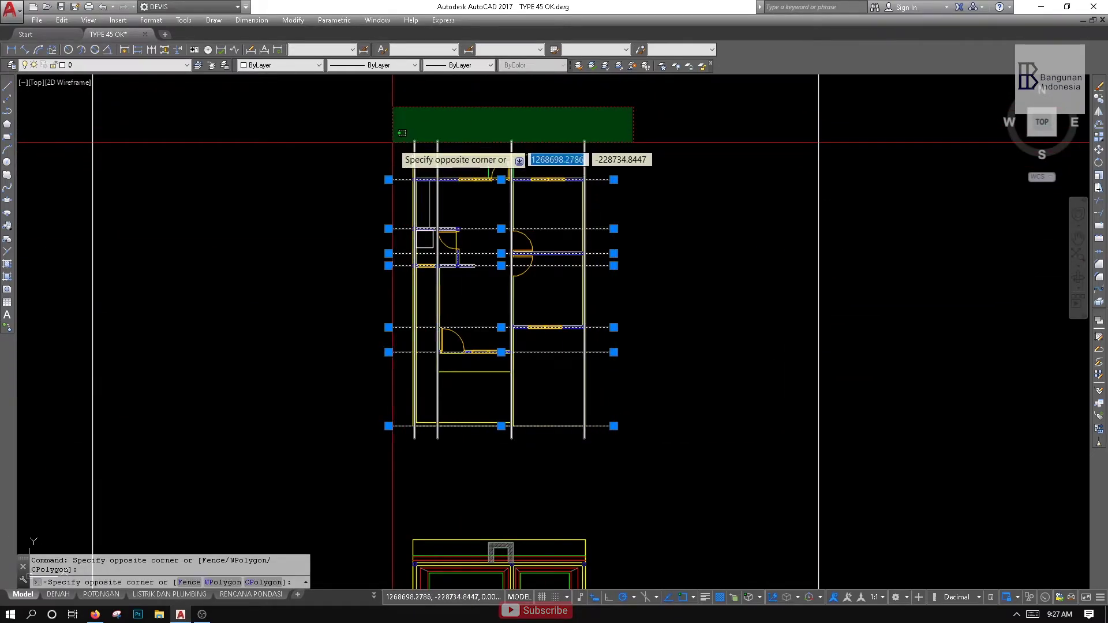
click(396, 138)
click(163, 66)
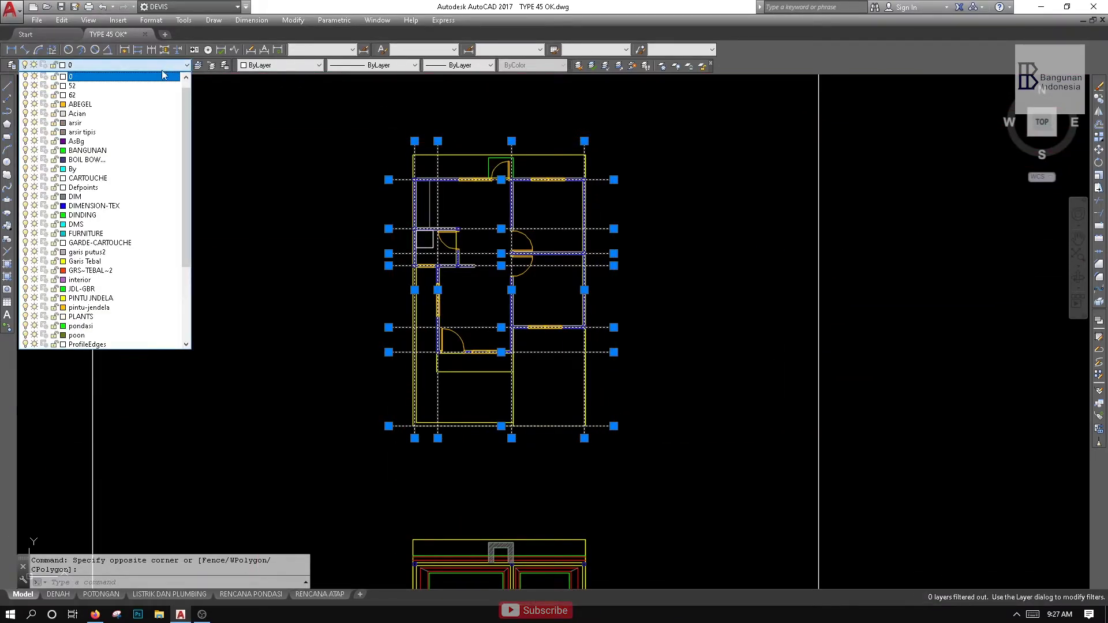
click(130, 136)
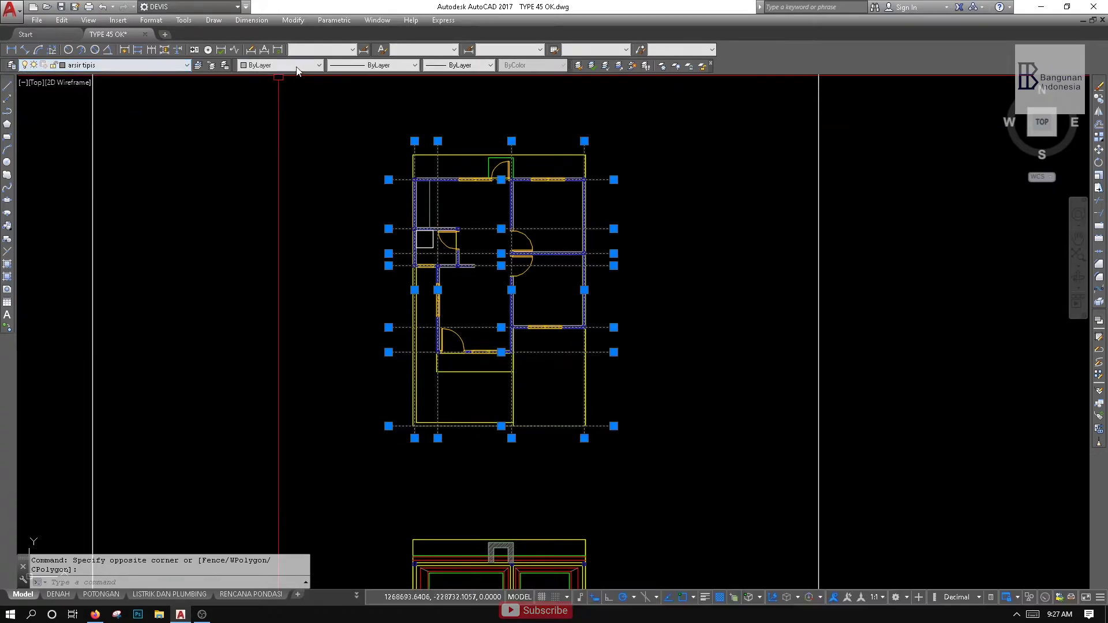
Apply the dashed "pot g ...HIDDE" linetype to the selected axis lines and clear the selection
click(360, 67)
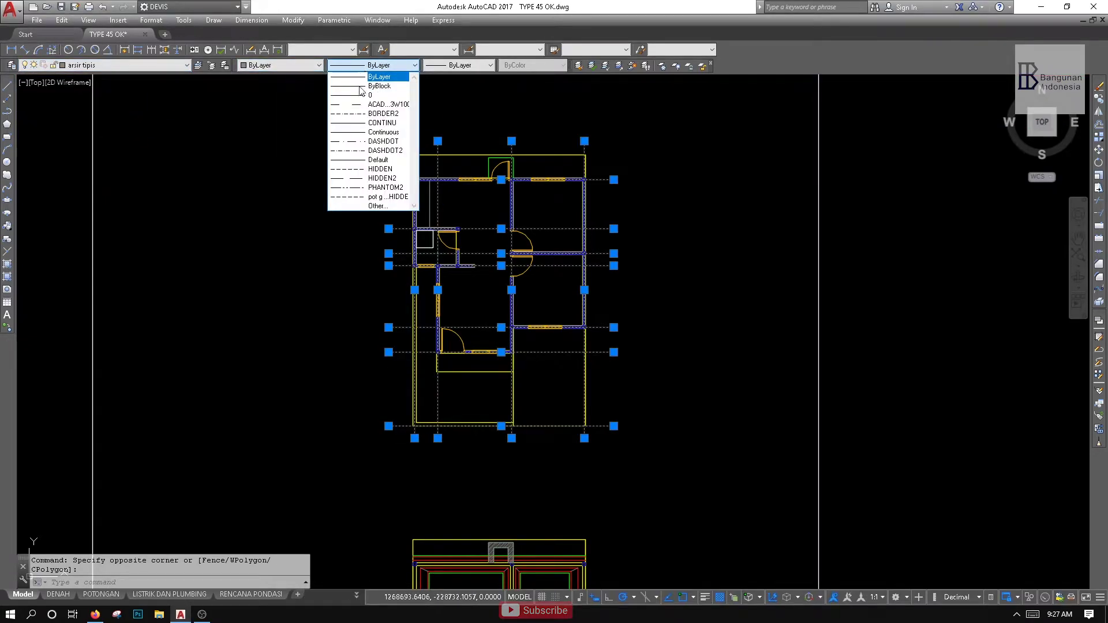
click(358, 197)
scroll(457, 281, up, 3)
key(Escape)
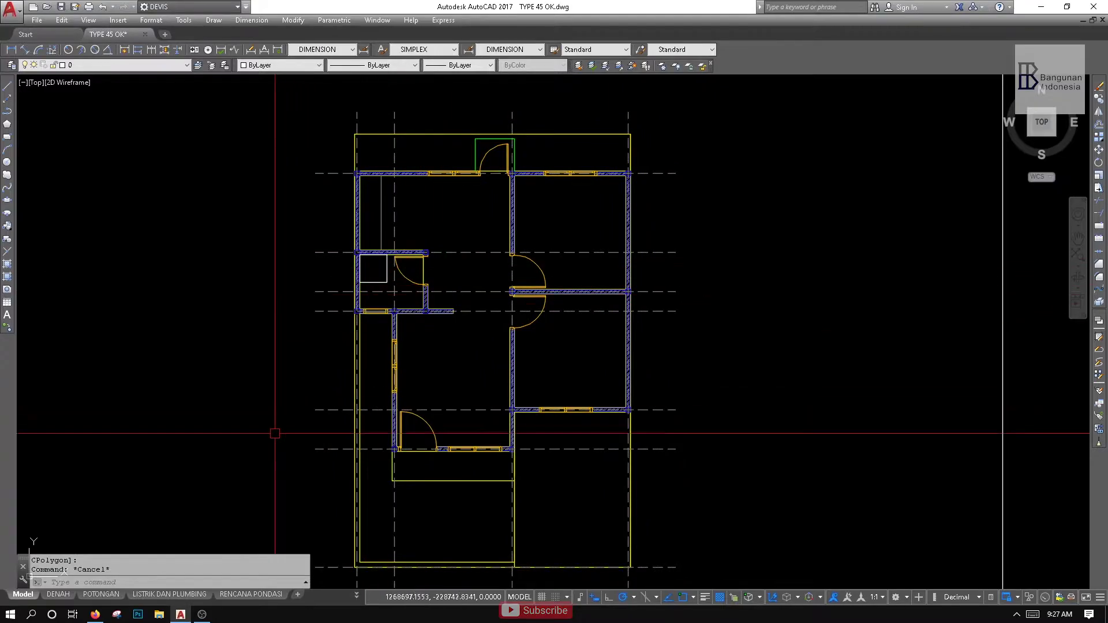
Open the DENAH layout and examine the dimensioned floor plan on the sheet
click(65, 595)
scroll(366, 292, up, 5)
scroll(543, 231, down, 2)
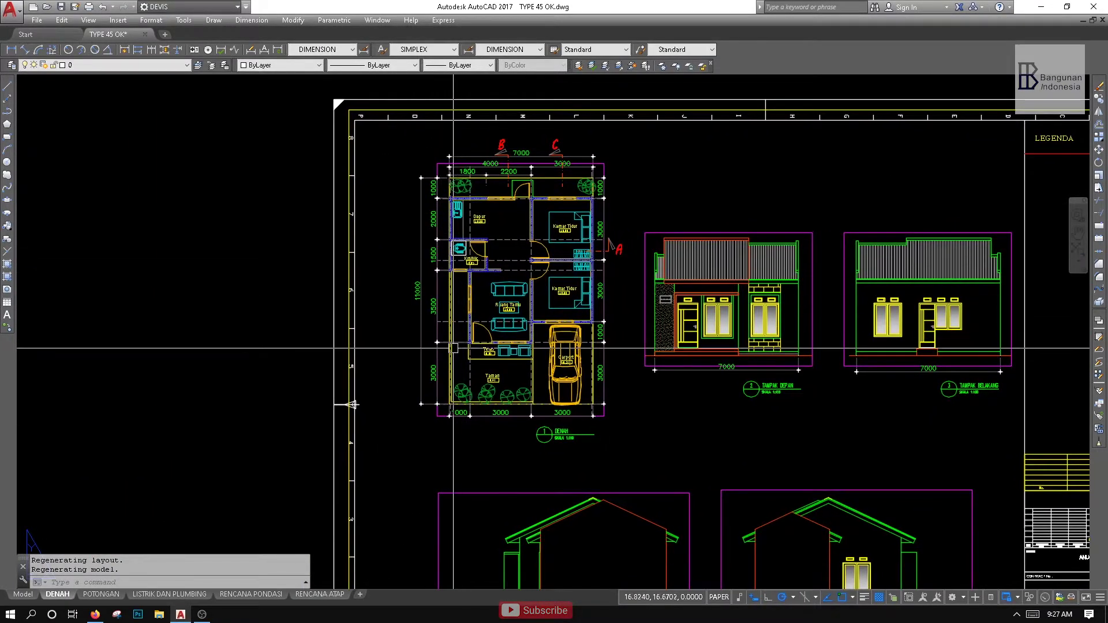
Return to model space and draw a circle just beyond the outer left end of the plan's uppermost horizontal axis line
scroll(453, 348, down, 3)
click(24, 596)
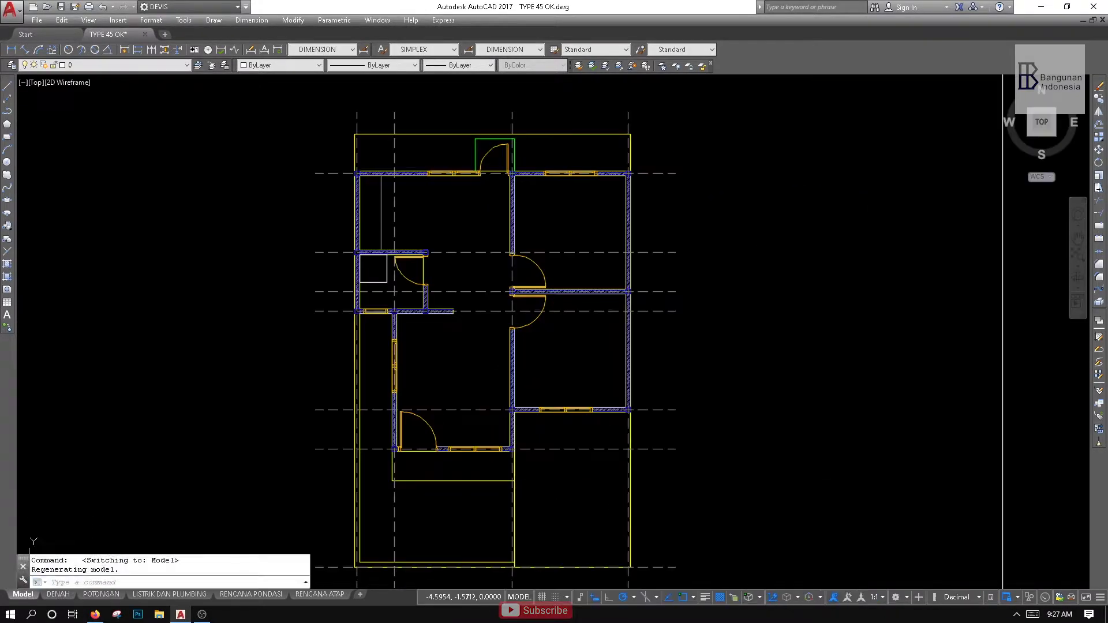
text(c)
key(Return)
scroll(296, 225, up, 5)
middle_drag(297, 225, 319, 245)
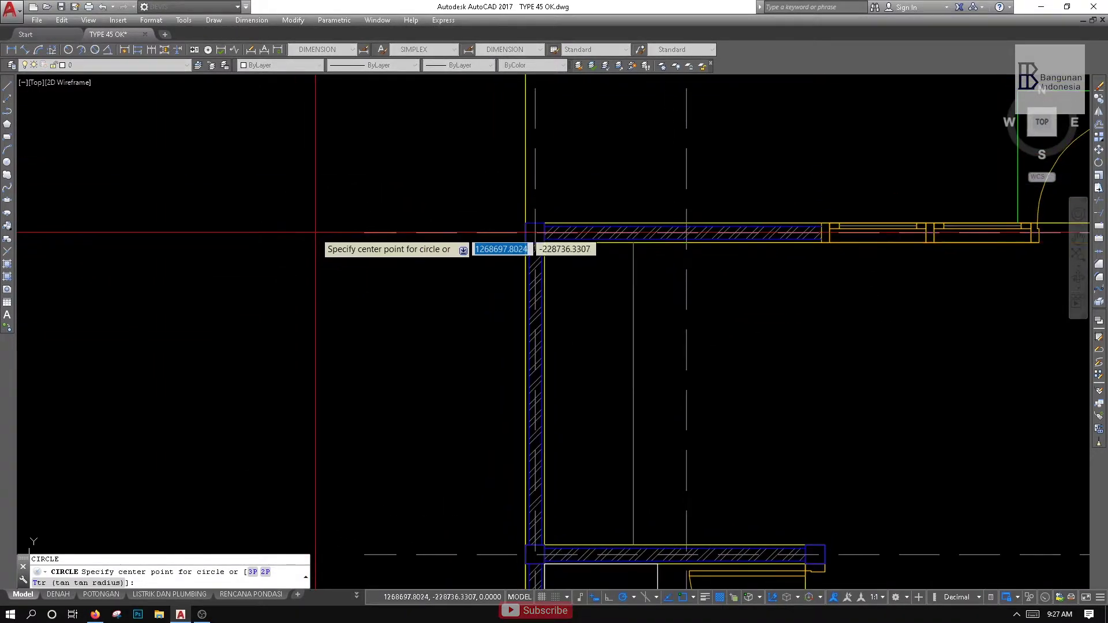
click(313, 232)
click(347, 260)
Move the circle so its right quadrant meets the left end of the uppermost horizontal axis line
click(347, 261)
scroll(329, 279, up, 4)
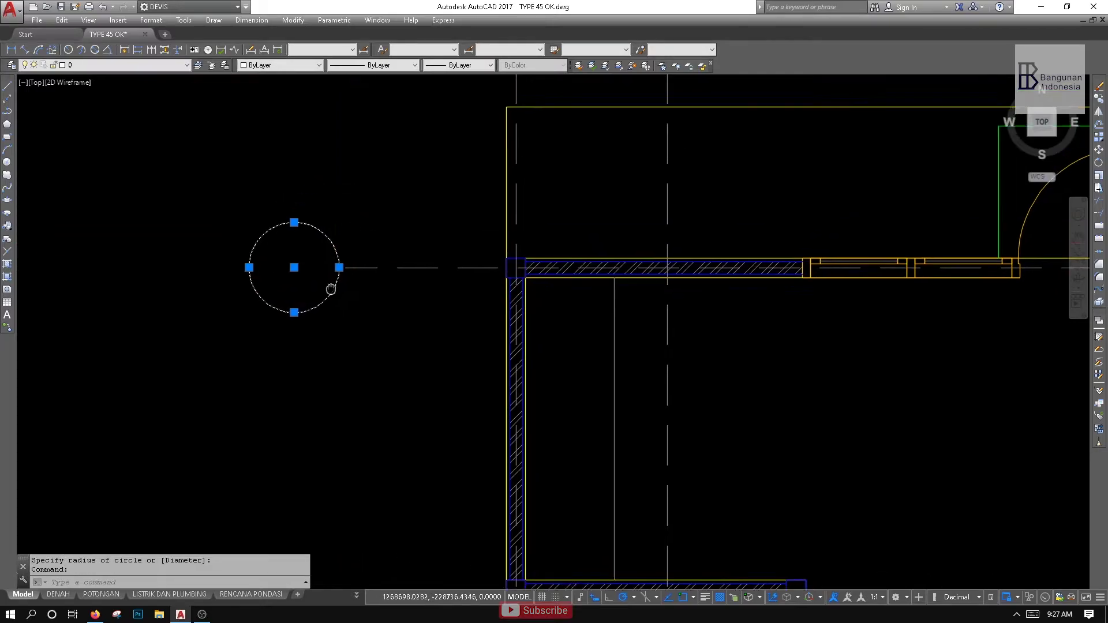
text(m)
key(Return)
click(345, 265)
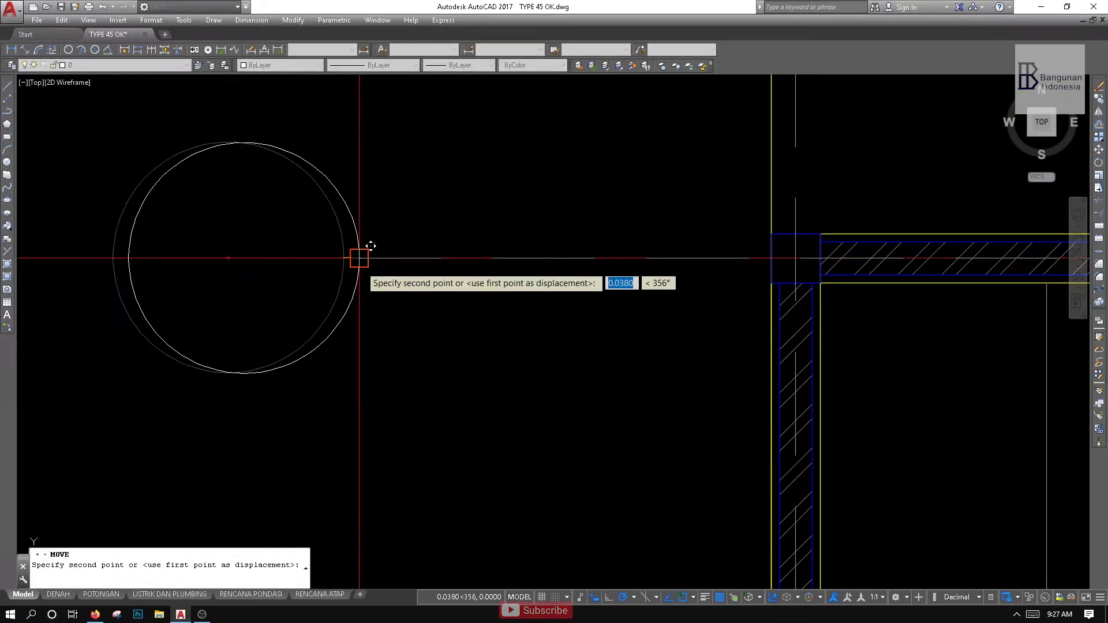
click(360, 258)
scroll(357, 283, down, 9)
scroll(370, 300, up, 3)
scroll(342, 258, down, 3)
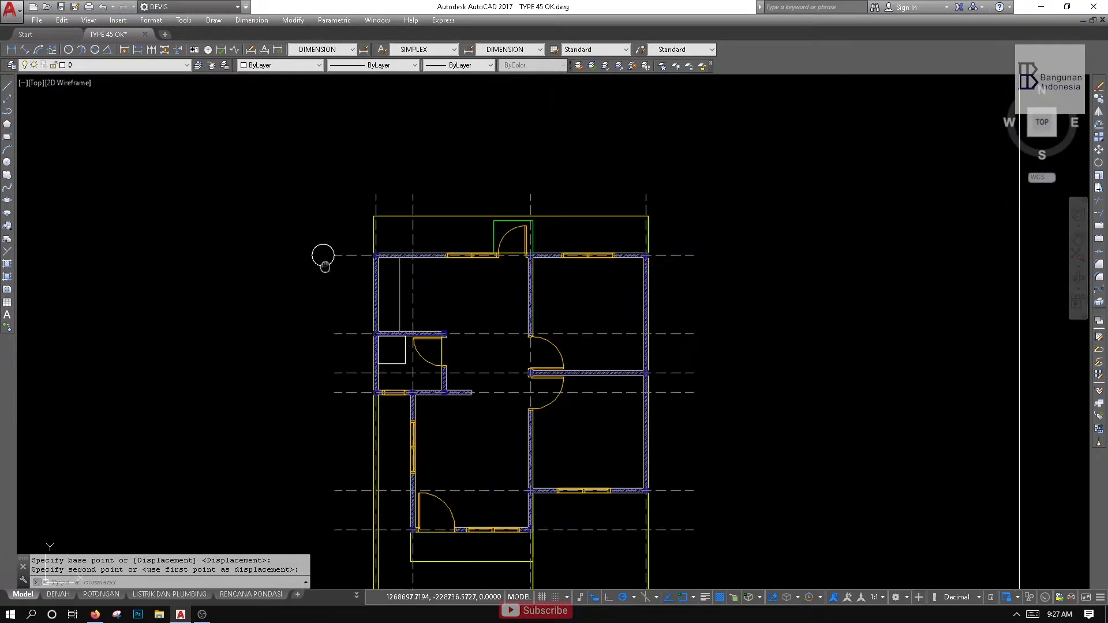
Add the multiline text "A" beside the axis circle in the Century font
click(7, 316)
click(290, 247)
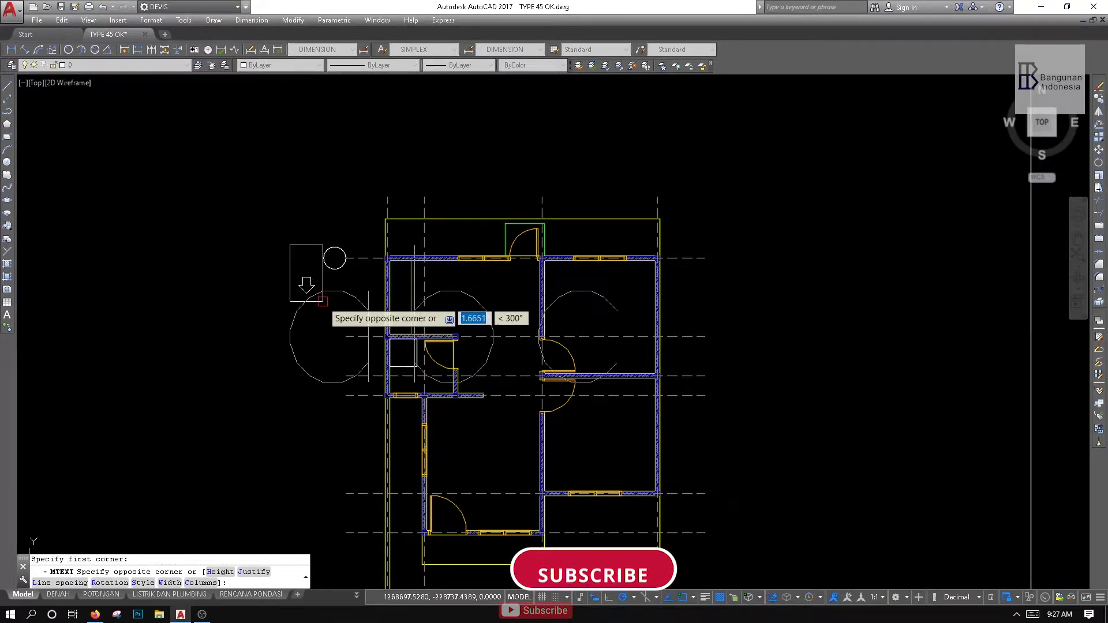
middle_drag(321, 295, 325, 254)
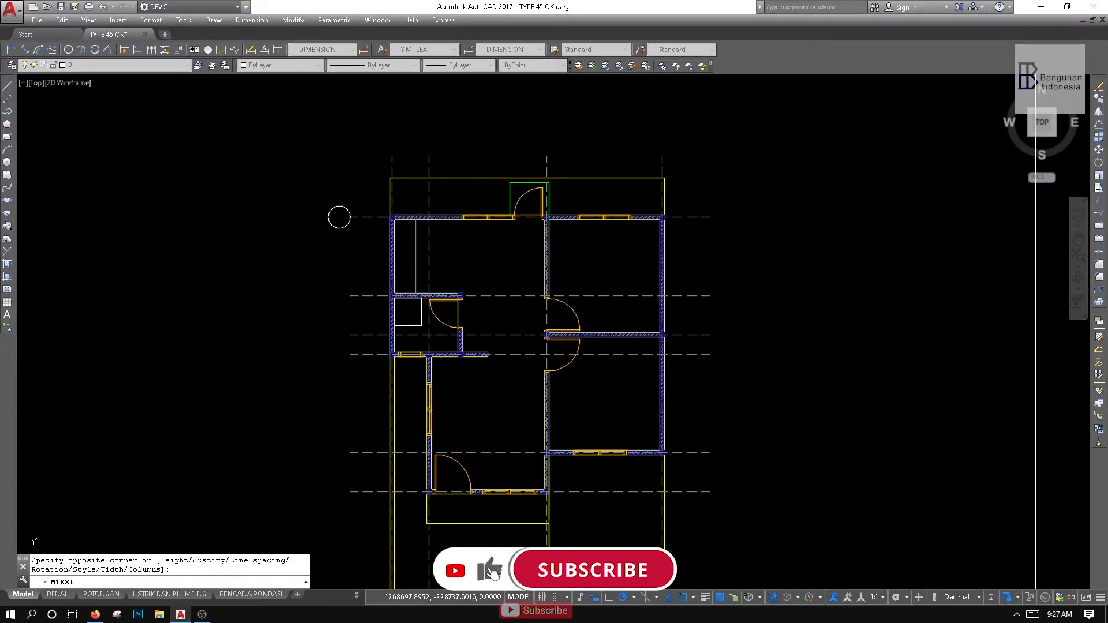
click(343, 434)
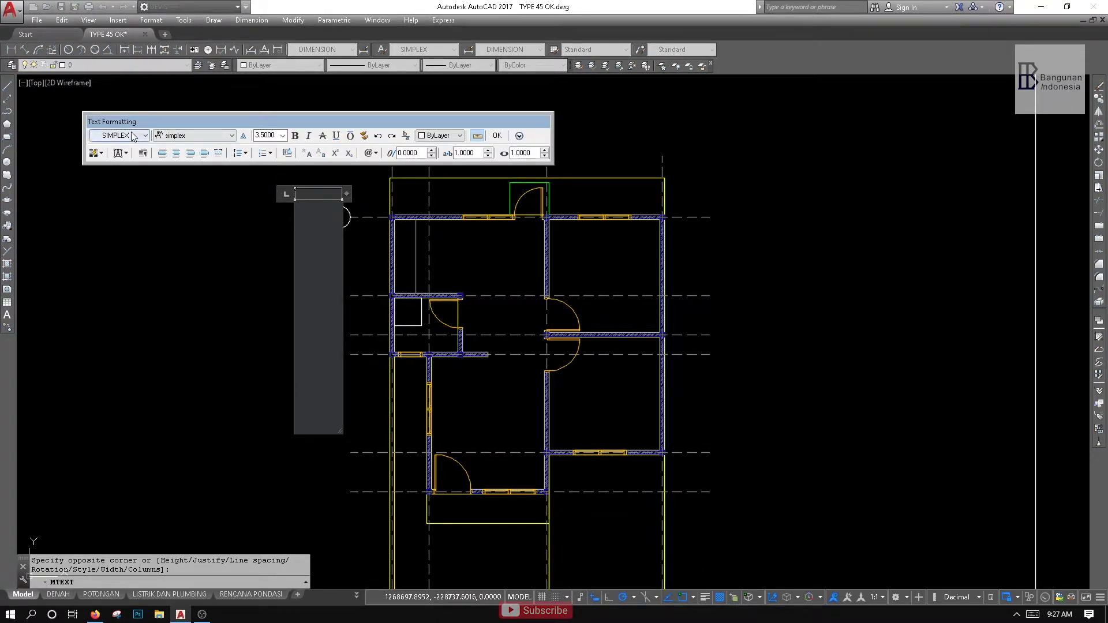
click(200, 138)
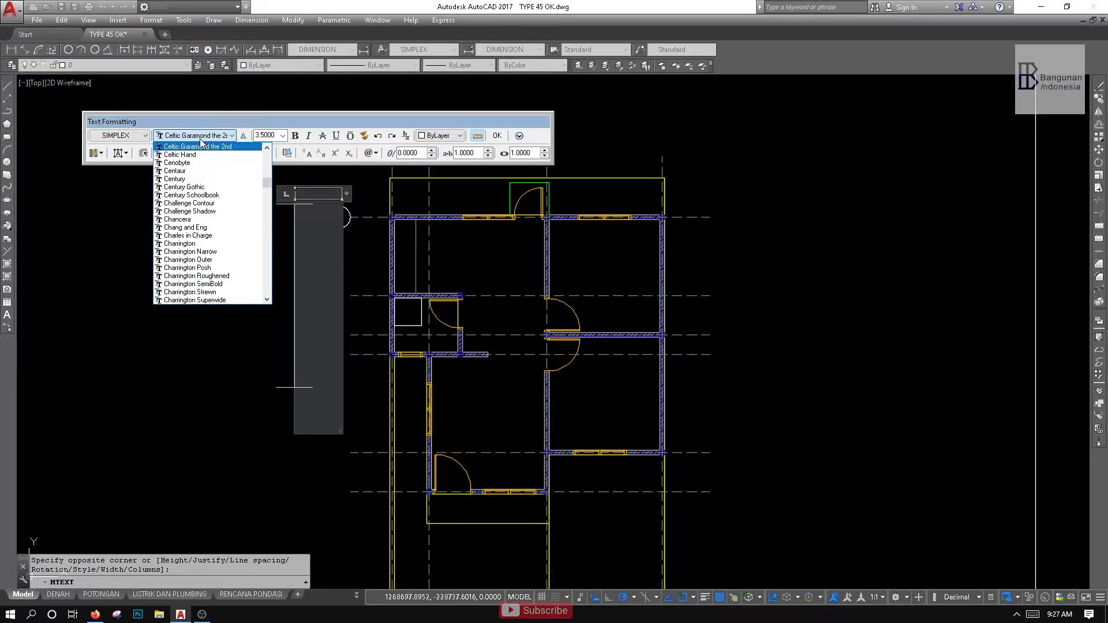
click(181, 162)
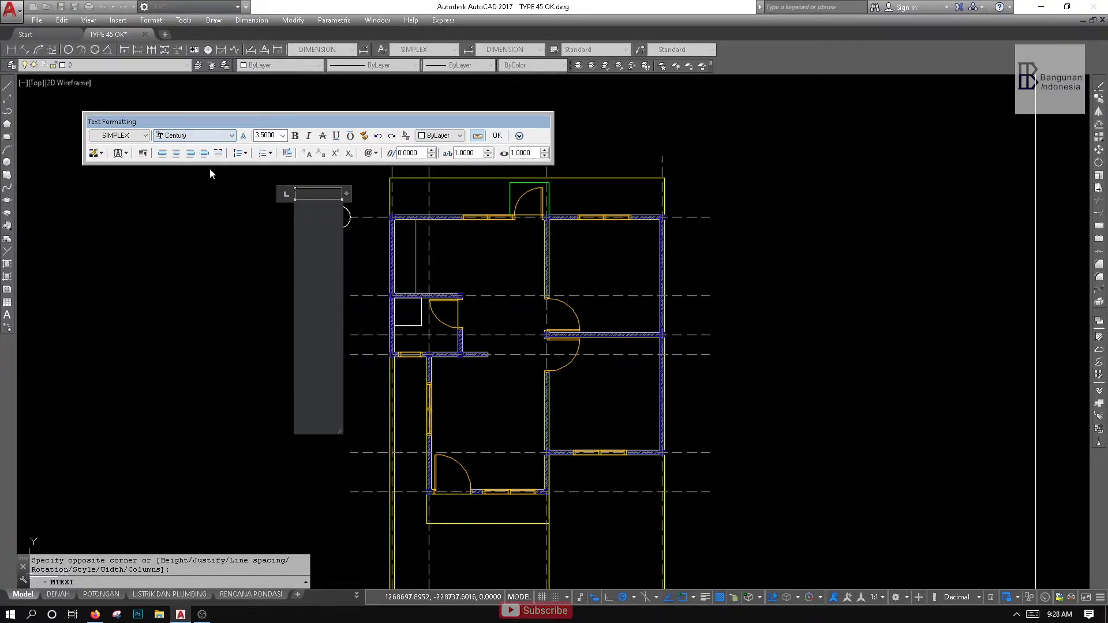
text(A)
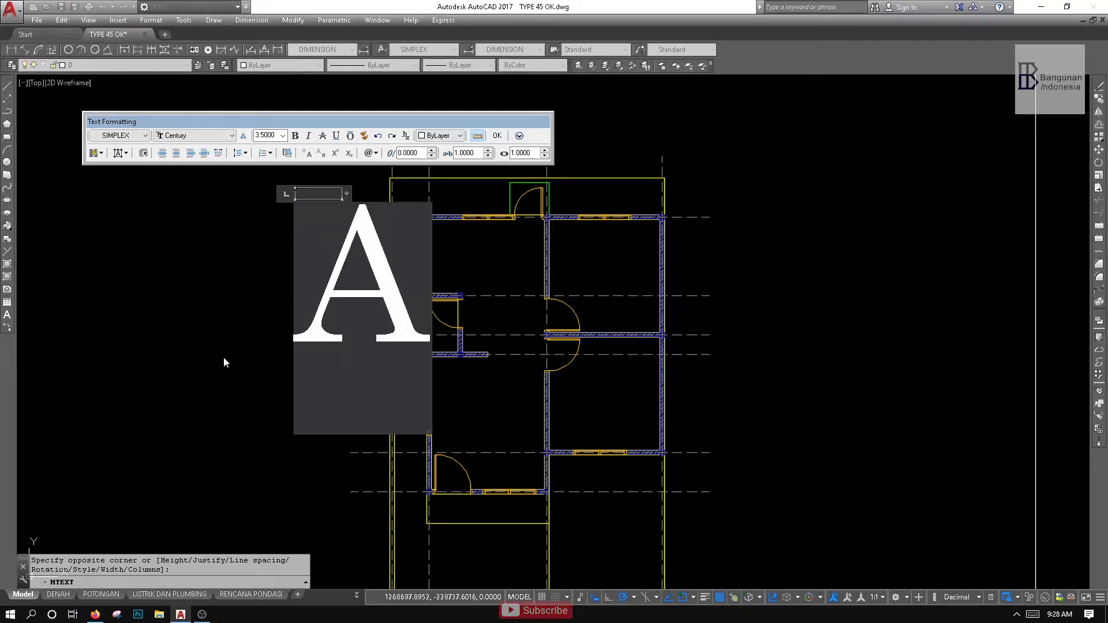
click(229, 359)
Scale the letter A by a factor of .1
click(317, 323)
click(247, 310)
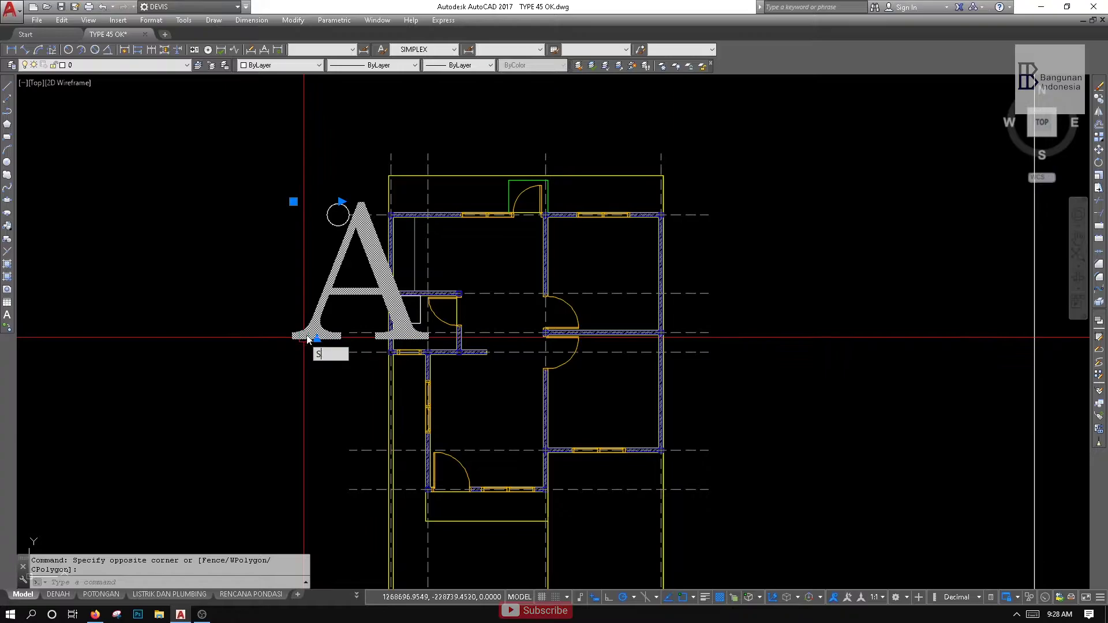
text(c)
key(Return)
click(341, 272)
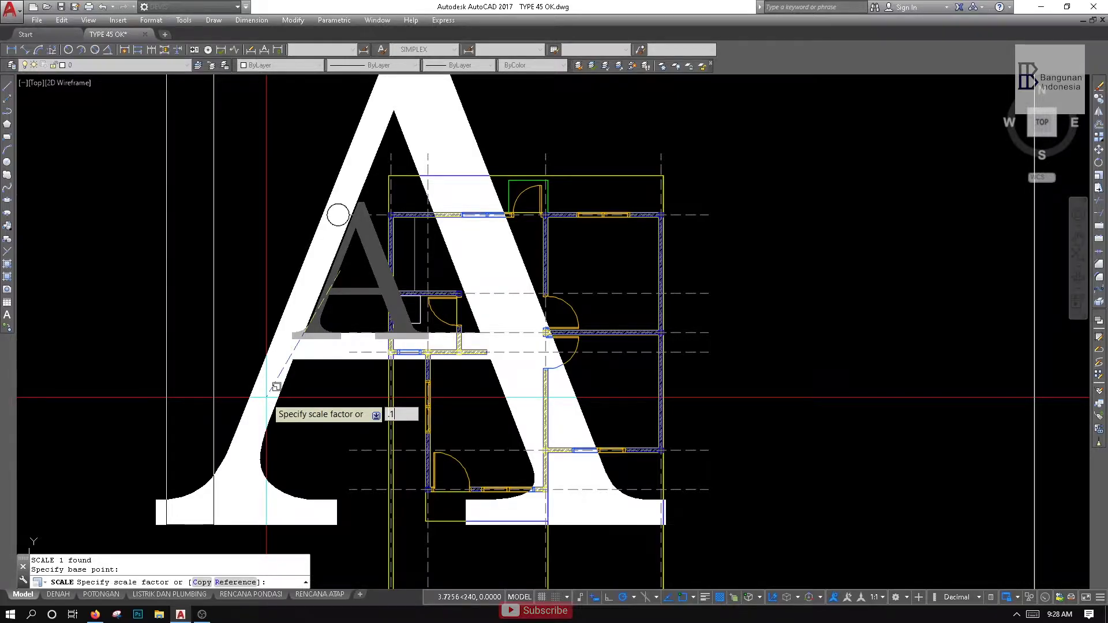
text(.1)
key(Return)
Move the reduced letter A into the centre of the axis circle
scroll(312, 261, up, 5)
click(375, 297)
click(384, 287)
mouse_move(377, 297)
middle_down()
mouse_move(368, 343)
mouse_move(375, 86)
middle_up()
text(m)
key(Return)
click(367, 343)
scroll(368, 343, up, 3)
click(364, 300)
scroll(383, 267, down, 8)
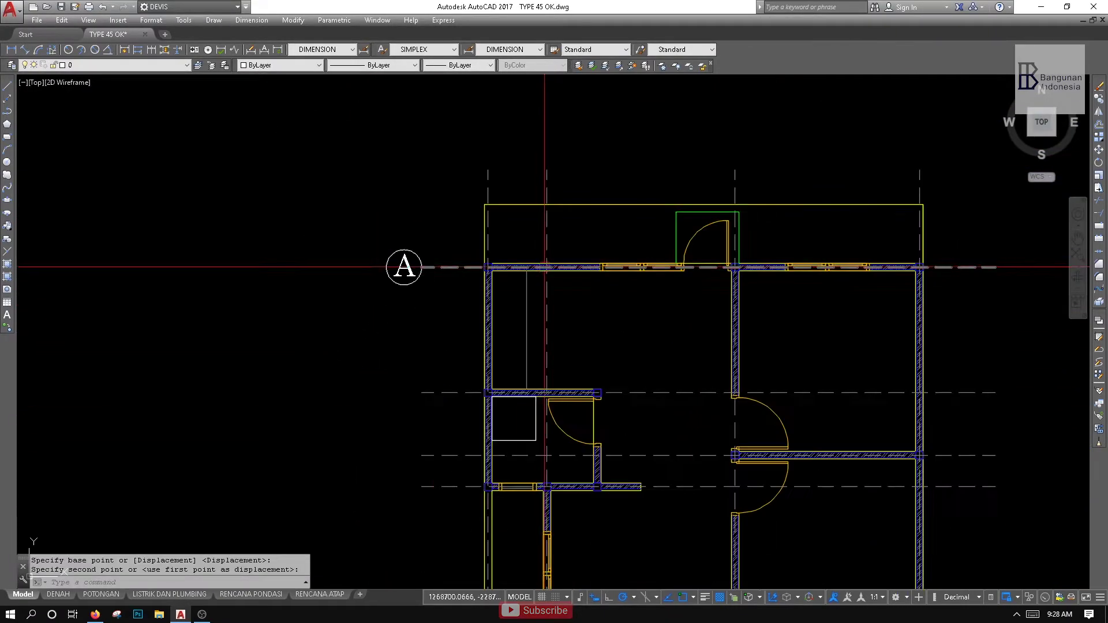
Examine the floor plan with its dashed axis lines and the circled axis label A
scroll(457, 264, up, 6)
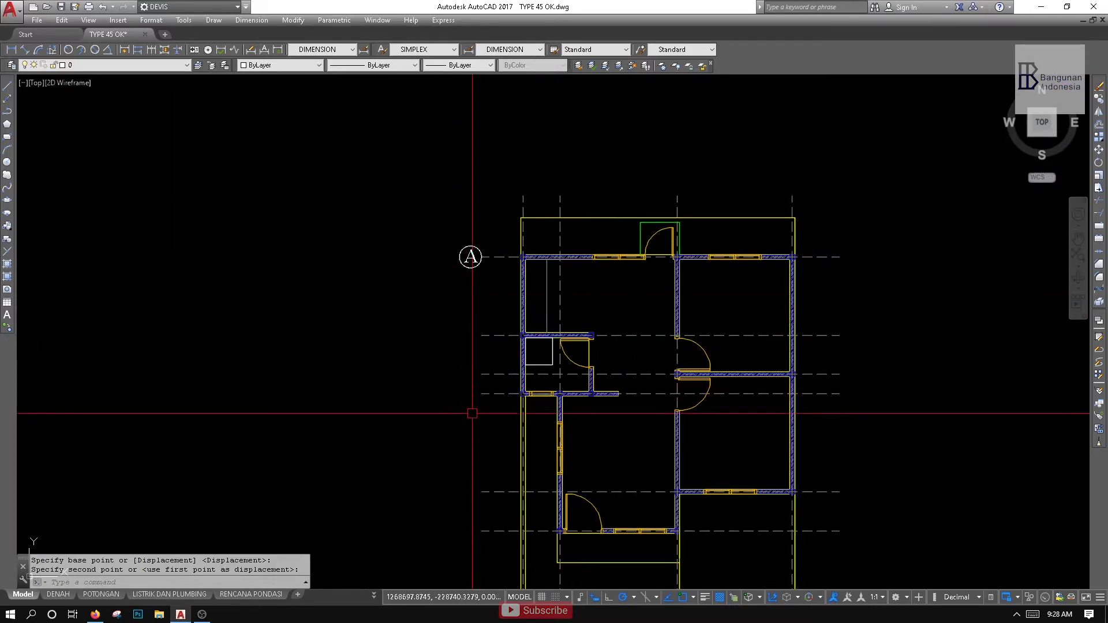
scroll(464, 323, down, 2)
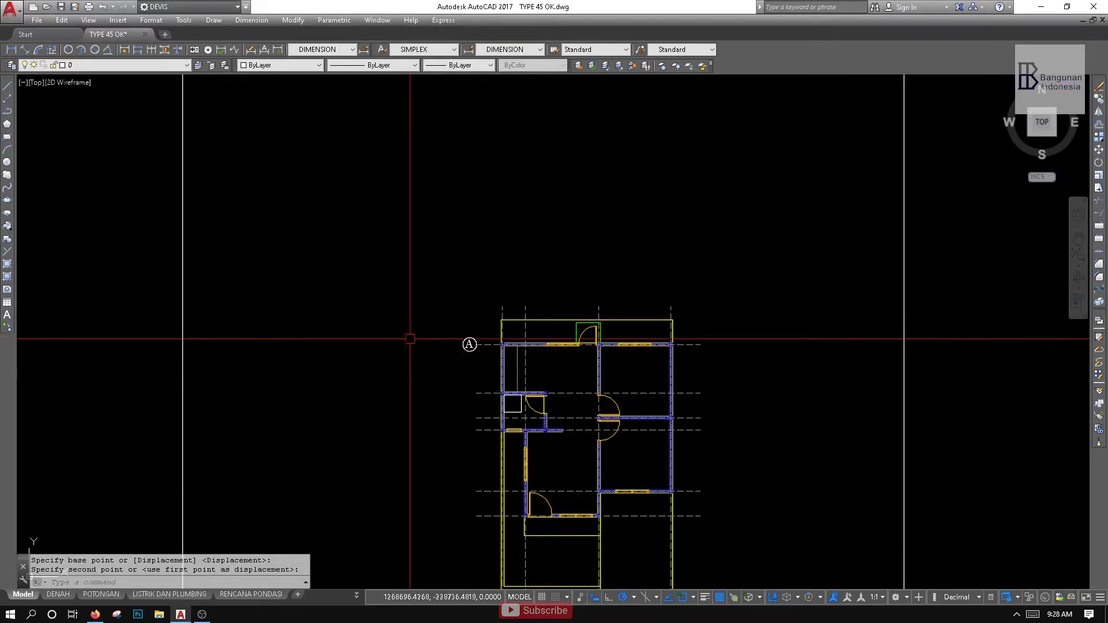
scroll(35, 106, up, 2)
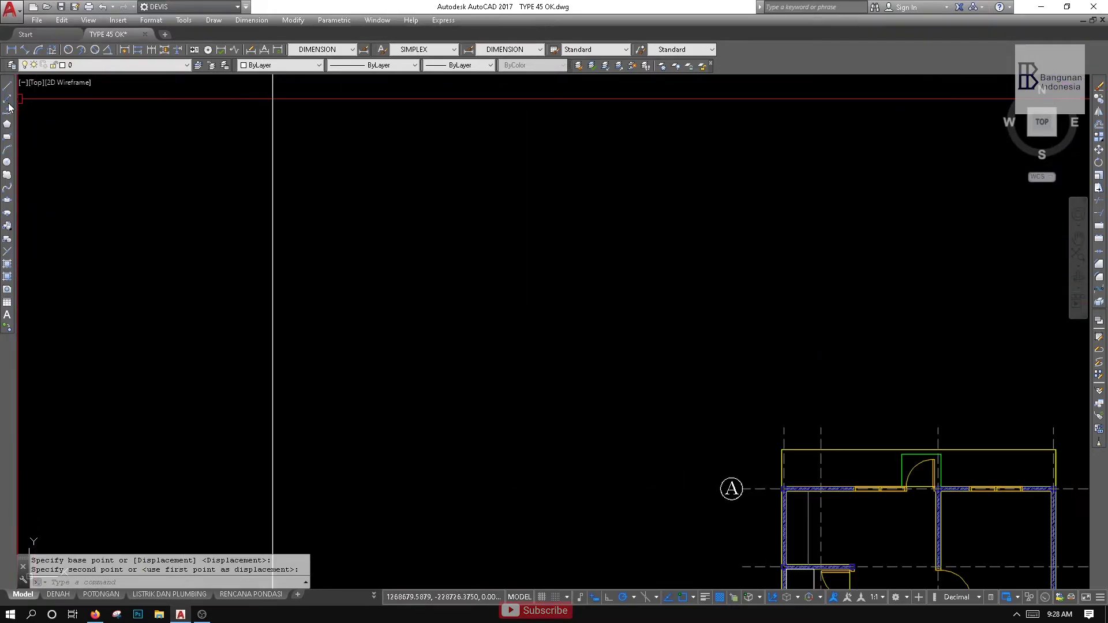
scroll(425, 331, down, 5)
middle_drag(425, 331, 446, 302)
scroll(449, 264, up, 1)
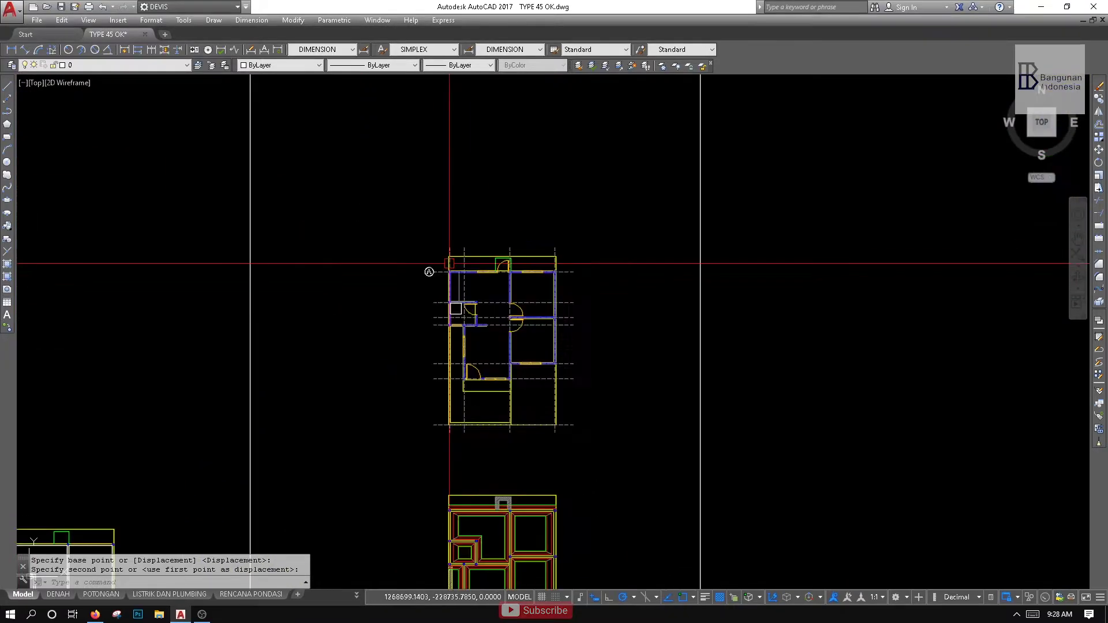
scroll(424, 272, up, 5)
middle_drag(336, 254, 404, 225)
scroll(470, 240, down, 5)
scroll(427, 243, up, 1)
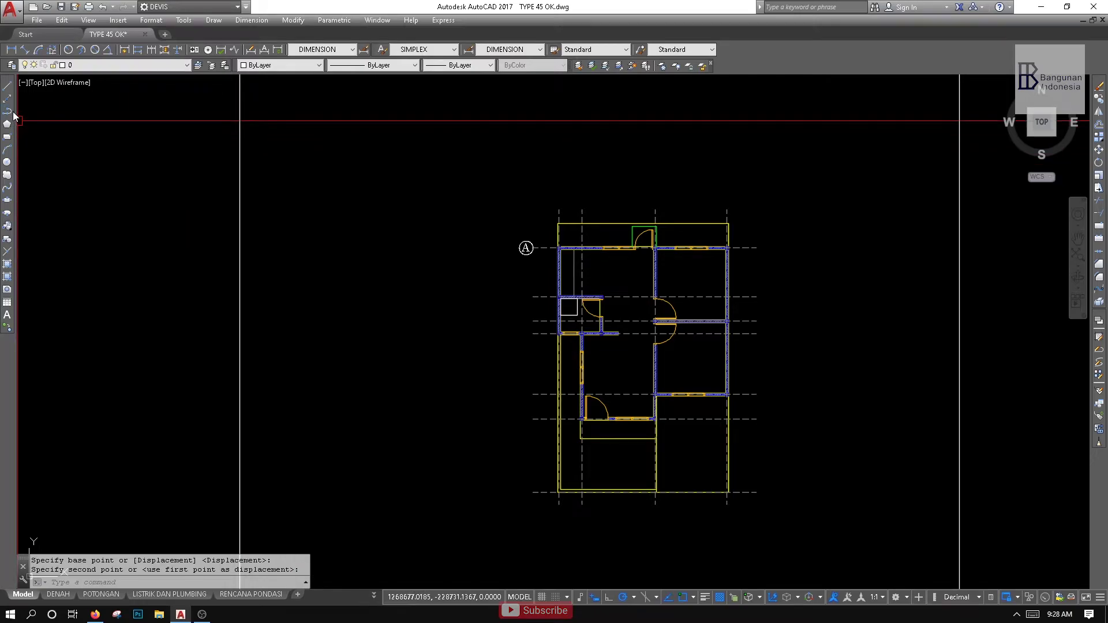
click(8, 111)
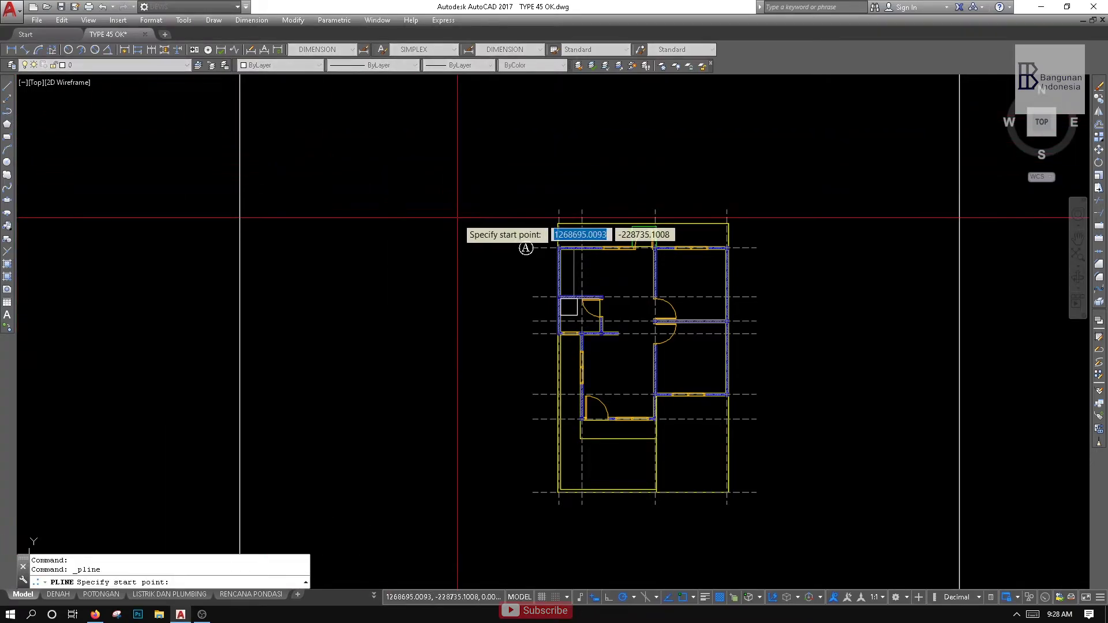
scroll(431, 233, up, 2)
scroll(596, 373, down, 3)
middle_drag(519, 307, 571, 303)
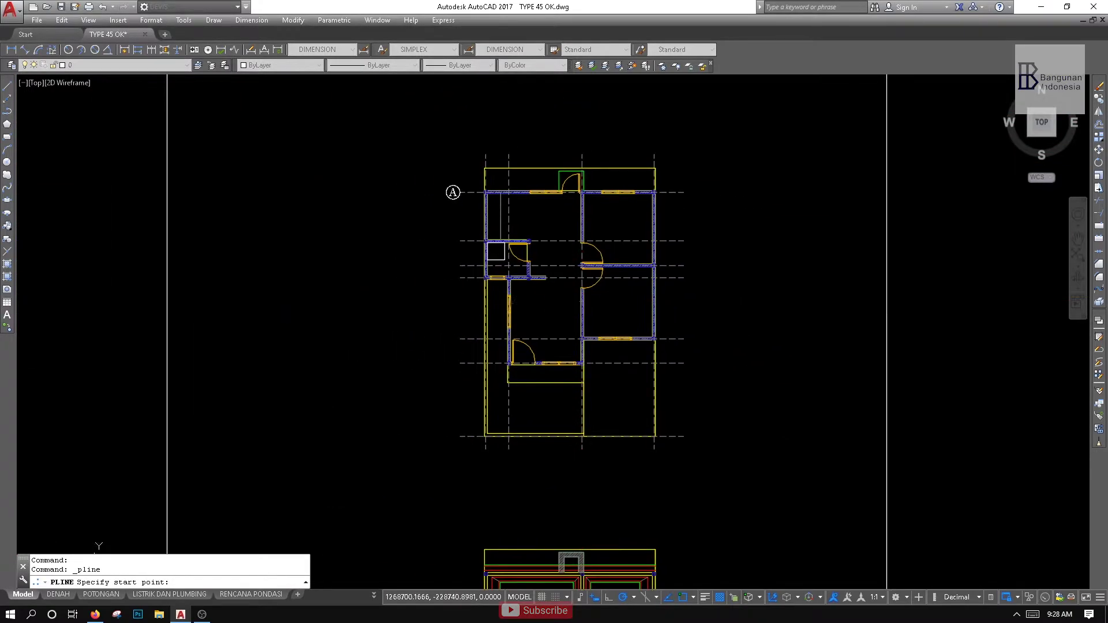
key(Escape)
Erase all horizontal and vertical axis lines of the plan together with the circled label A
click(470, 165)
click(350, 461)
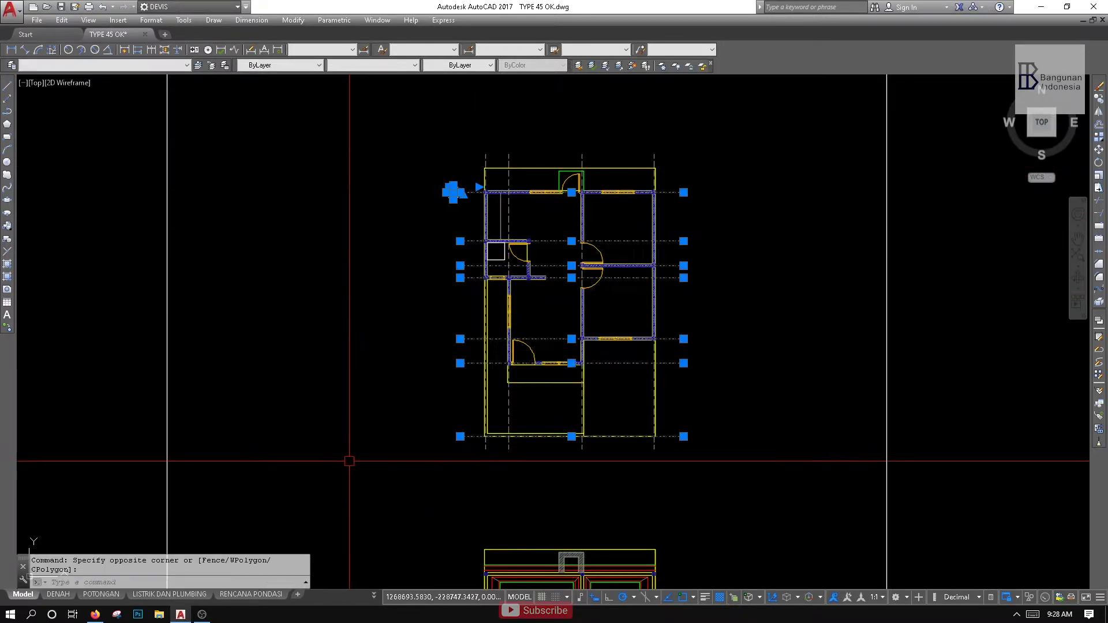
middle_drag(552, 436, 535, 449)
key(Delete)
click(662, 145)
click(457, 171)
key(Delete)
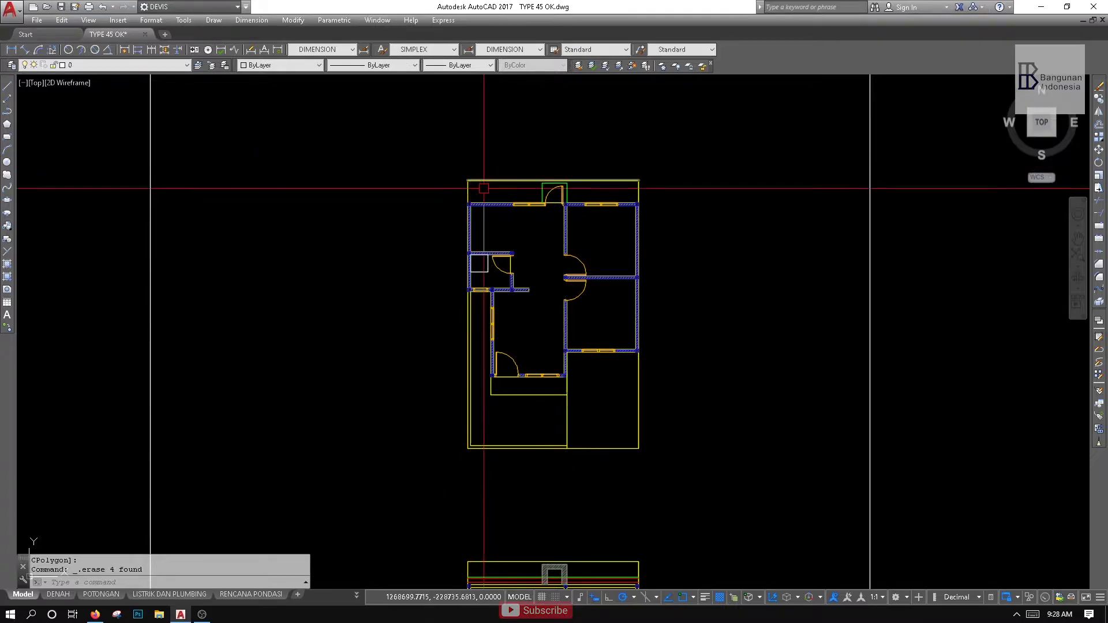
Examine the plan's walls, rooms and yard outlines without the axis lines
scroll(537, 314, up, 5)
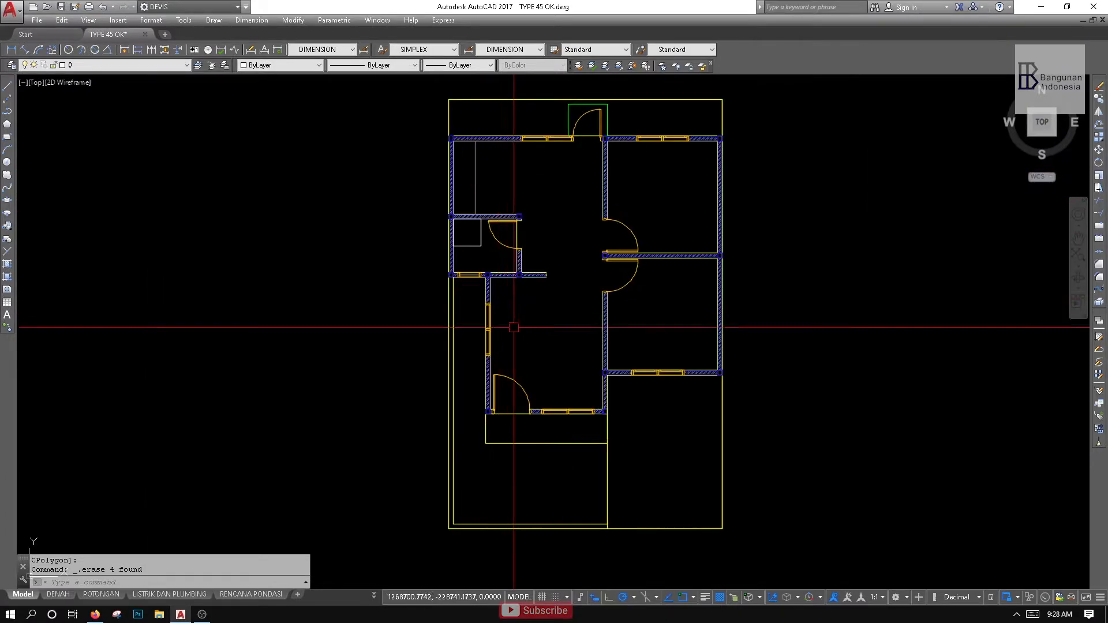
middle_drag(476, 300, 452, 319)
scroll(458, 247, down, 2)
scroll(466, 267, up, 2)
scroll(482, 248, down, 4)
scroll(485, 270, up, 2)
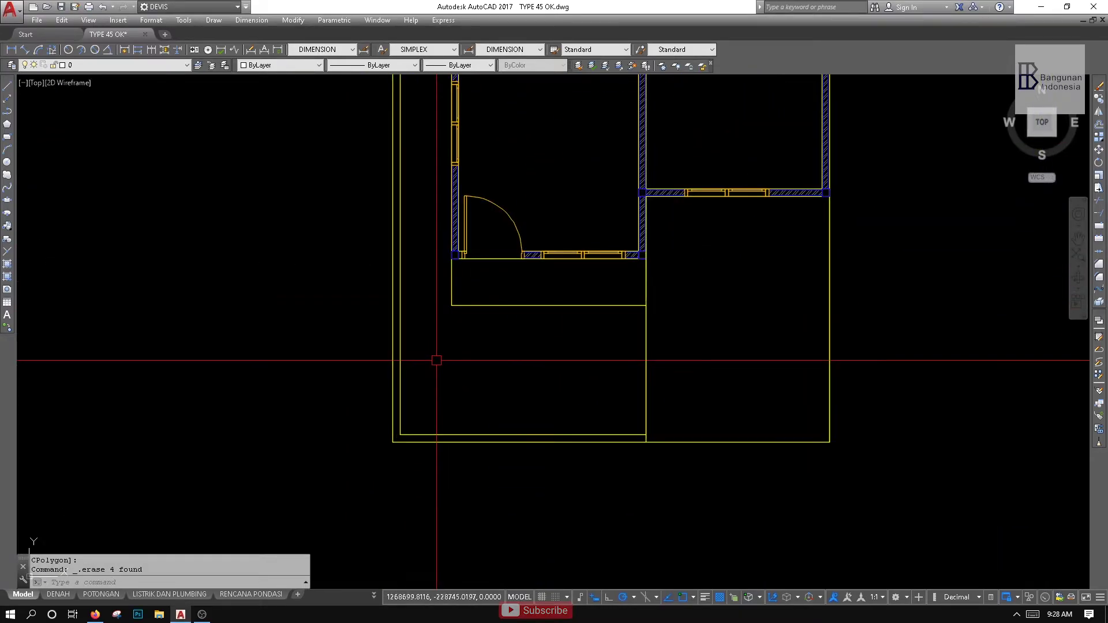
scroll(466, 404, down, 2)
middle_drag(466, 404, 519, 399)
Try picking the closed front yard area as a hatch boundary, then cancel without applying the hatch
text(H)
key(Return)
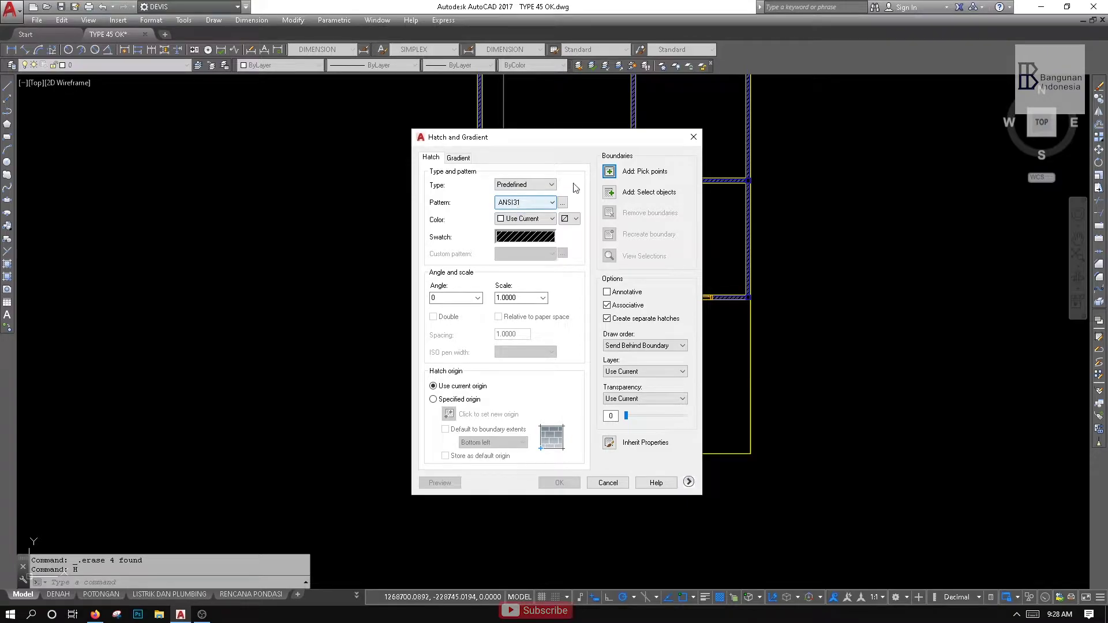
click(611, 172)
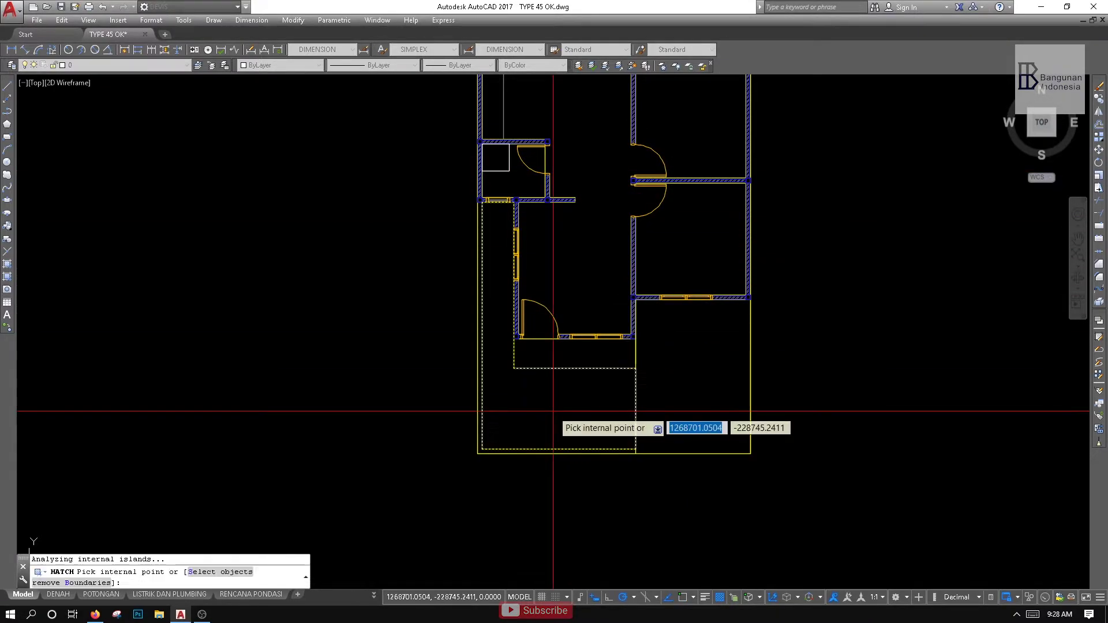
scroll(551, 332, up, 2)
key(Return)
key(Escape)
Try picking the lower right bedroom as a hatch boundary and cancel the Hatch command
middle_drag(552, 314, 389, 468)
key(Return)
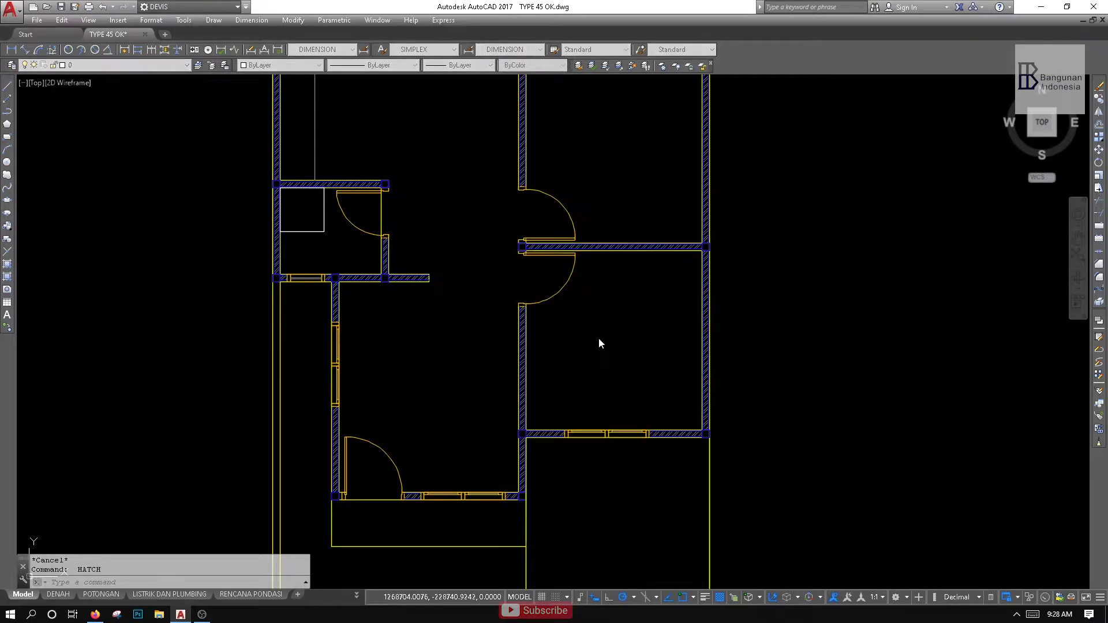
click(600, 343)
scroll(567, 306, up, 2)
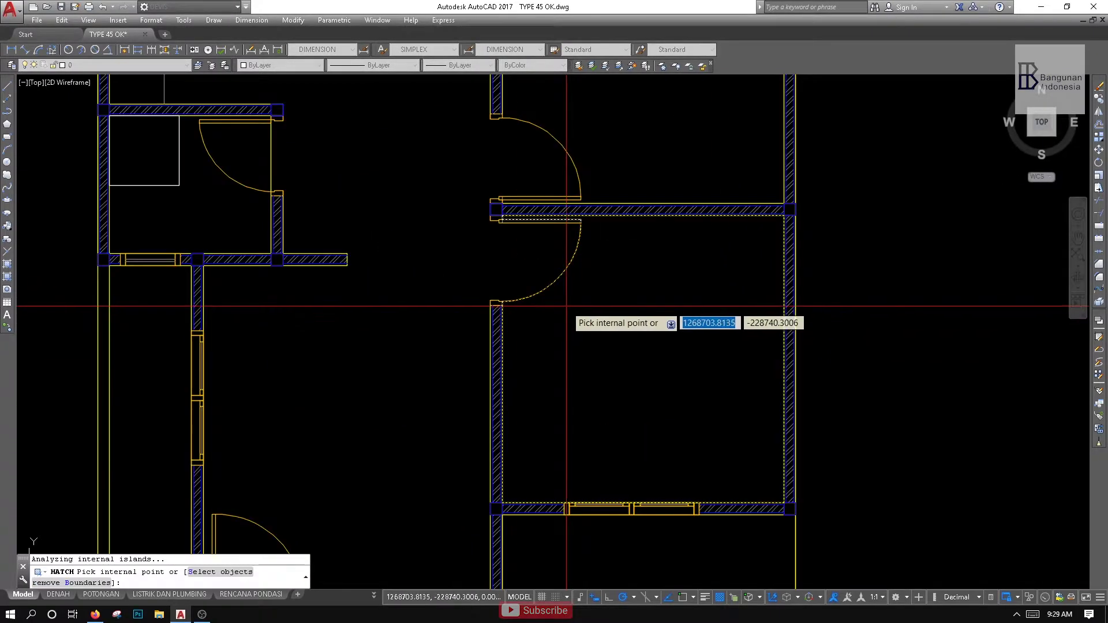
key(Escape)
Trace the rear yard outline with one polyline from the left outer wall corner around to the right outer wall corner
scroll(470, 299, down, 5)
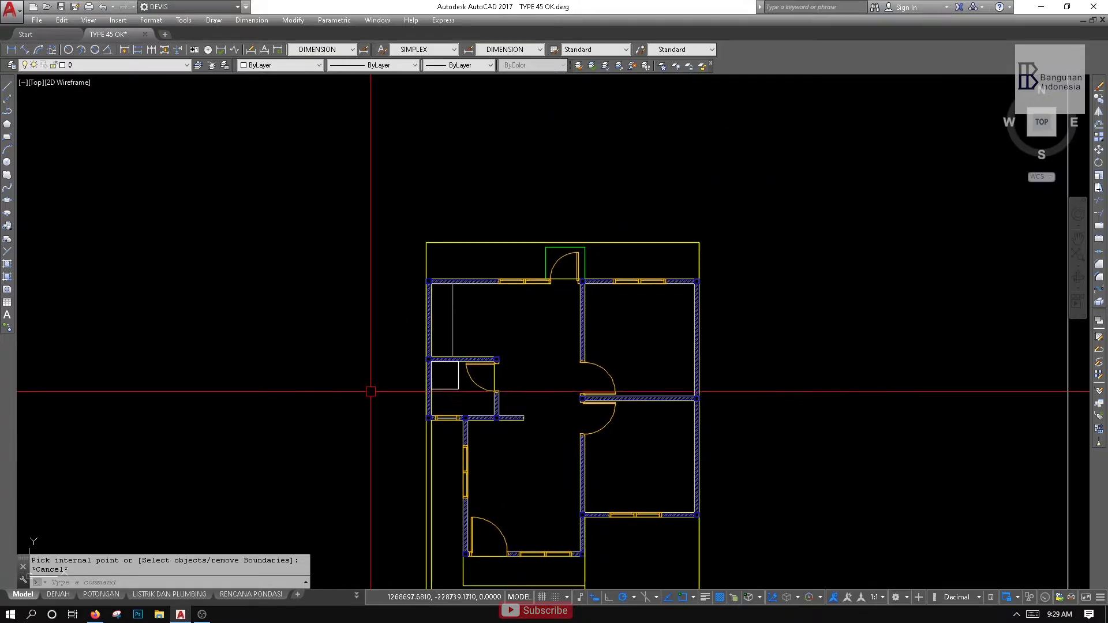
text(PL)
key(Return)
mouse_move(478, 175)
middle_down()
mouse_move(404, 400)
mouse_move(427, 359)
mouse_move(428, 128)
middle_up()
scroll(421, 396, up, 1)
scroll(420, 396, down, 1)
scroll(329, 260, up, 4)
scroll(242, 392, up, 2)
scroll(265, 363, up, 1)
click(266, 363)
scroll(295, 334, down, 3)
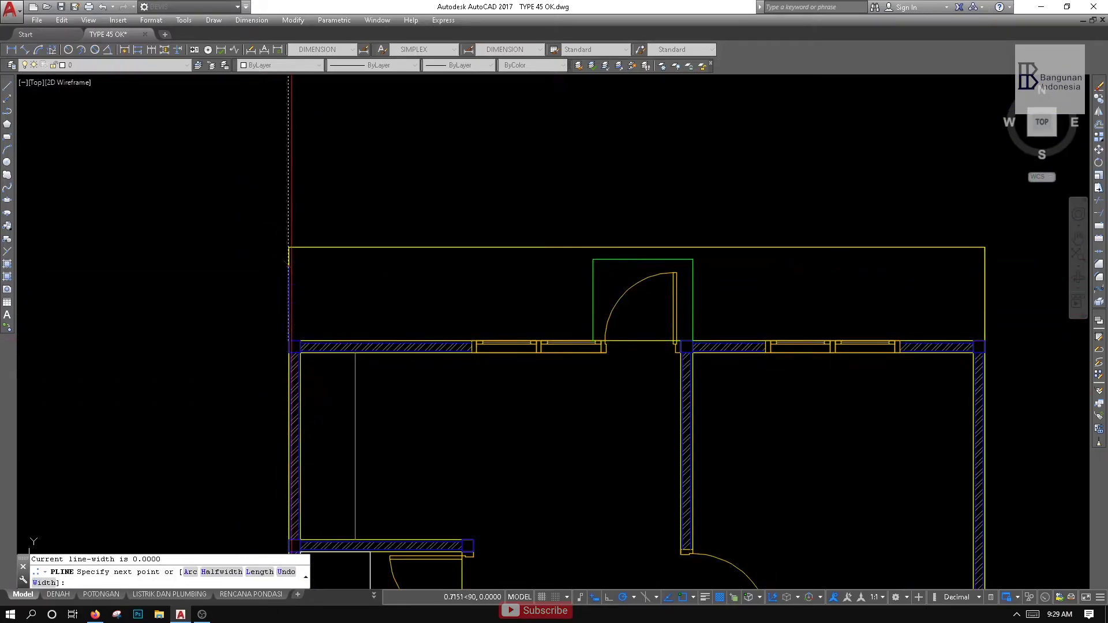
click(289, 247)
click(985, 247)
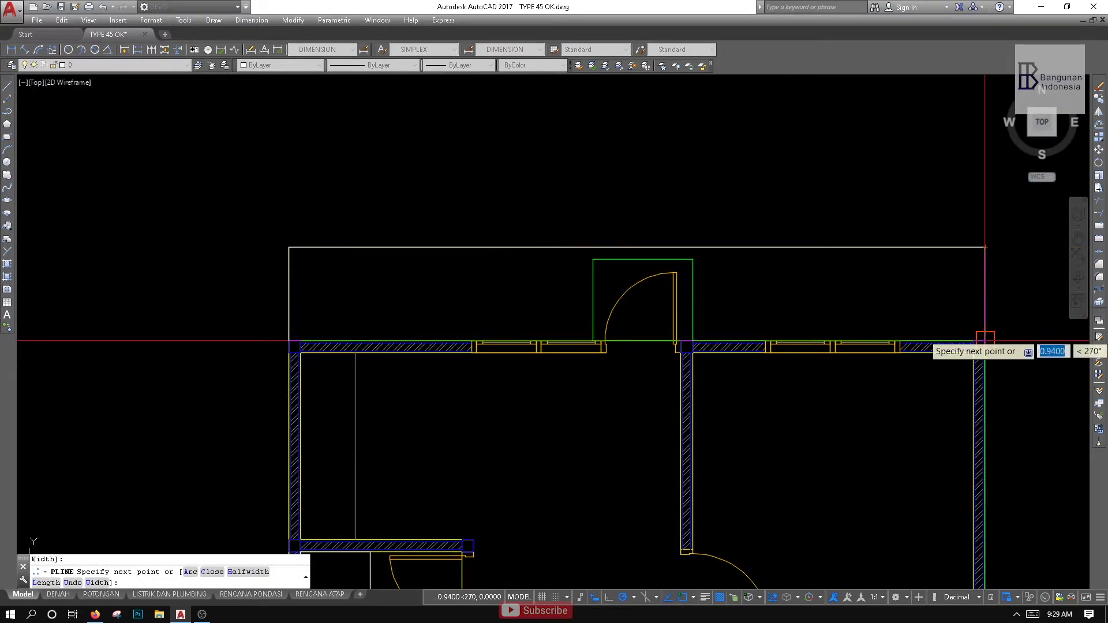
click(985, 340)
key(Escape)
Select the polyline traced over the rear yard outline and erase it
click(749, 249)
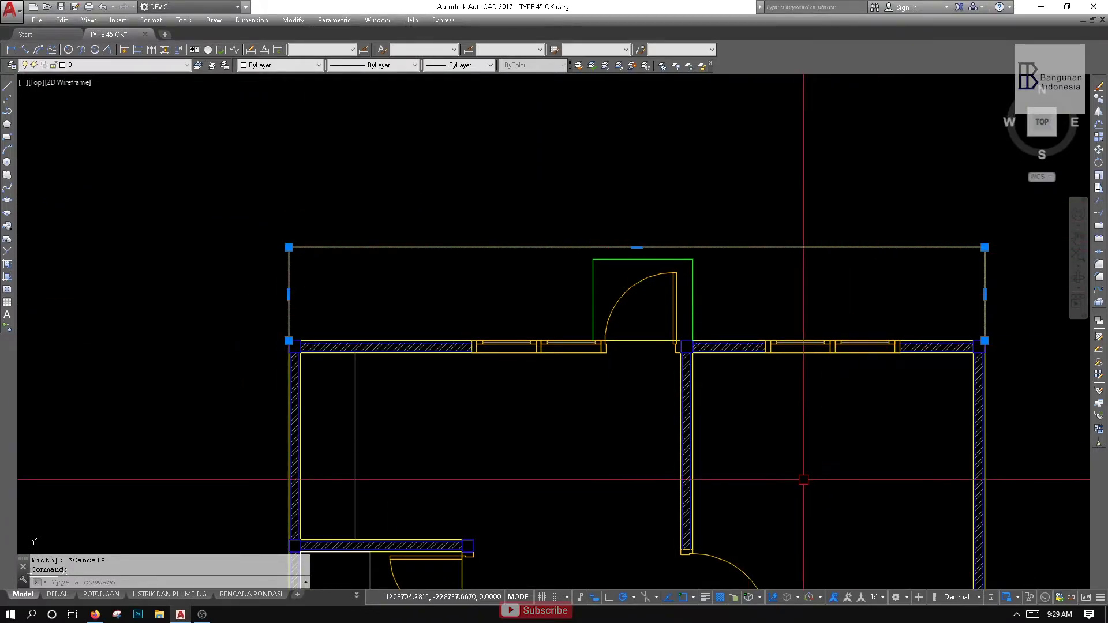
scroll(534, 366, down, 2)
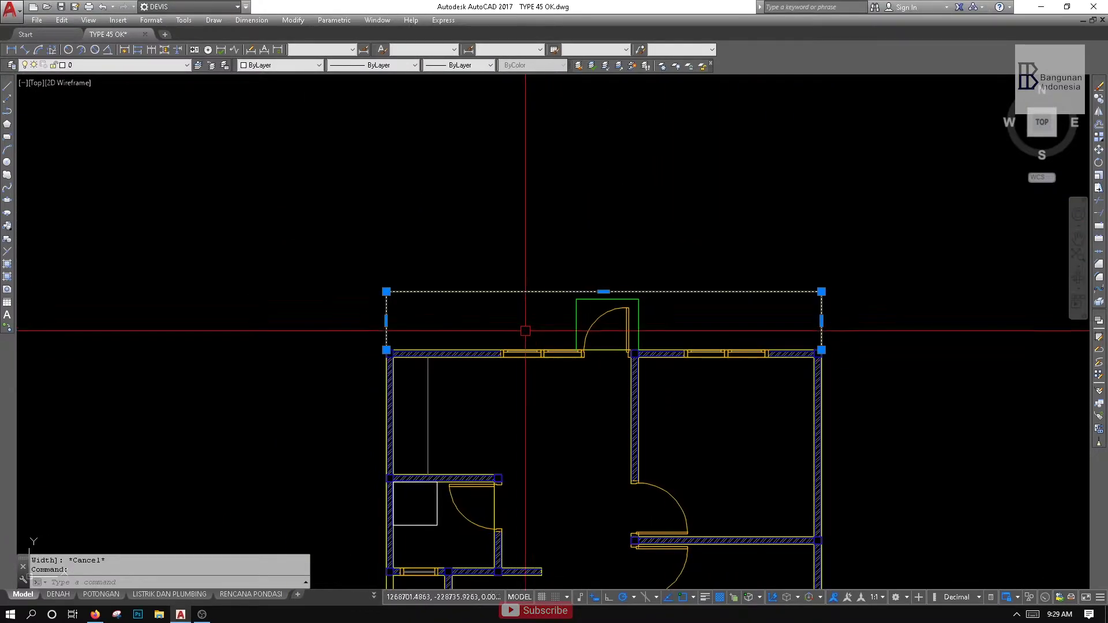
middle_drag(514, 326, 530, 334)
key(Escape)
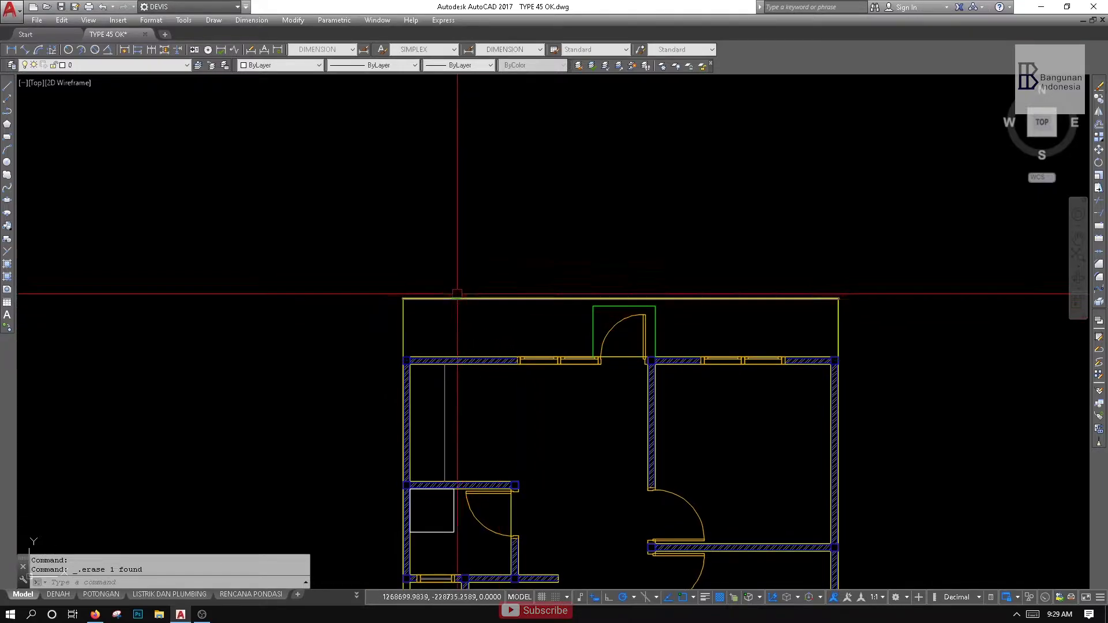
middle_drag(435, 296, 396, 359)
text(L)
key(Return)
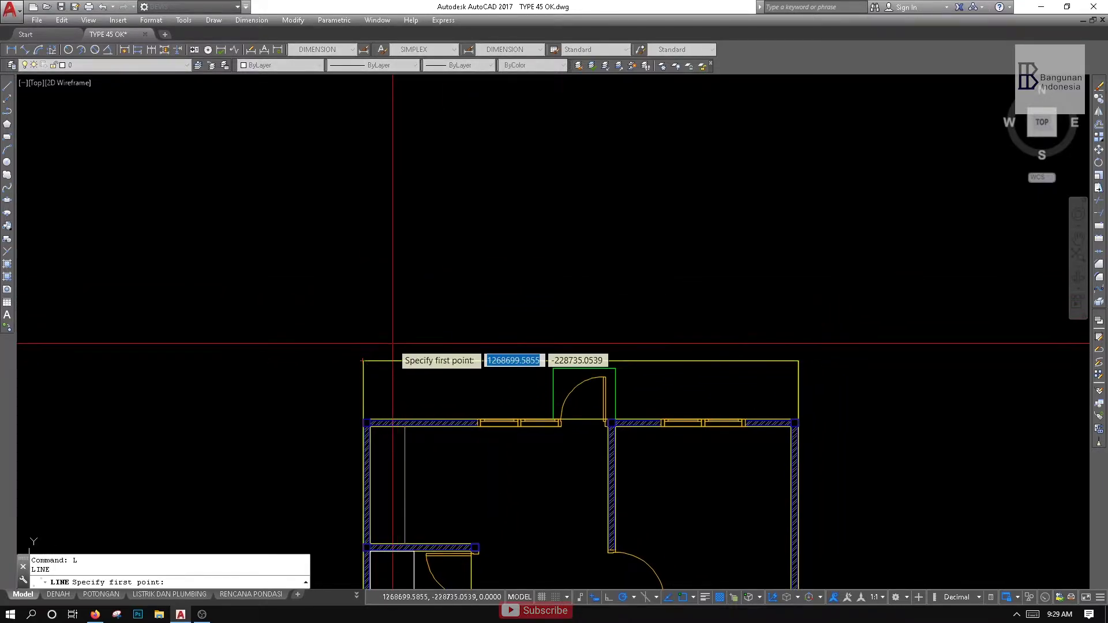
key(Escape)
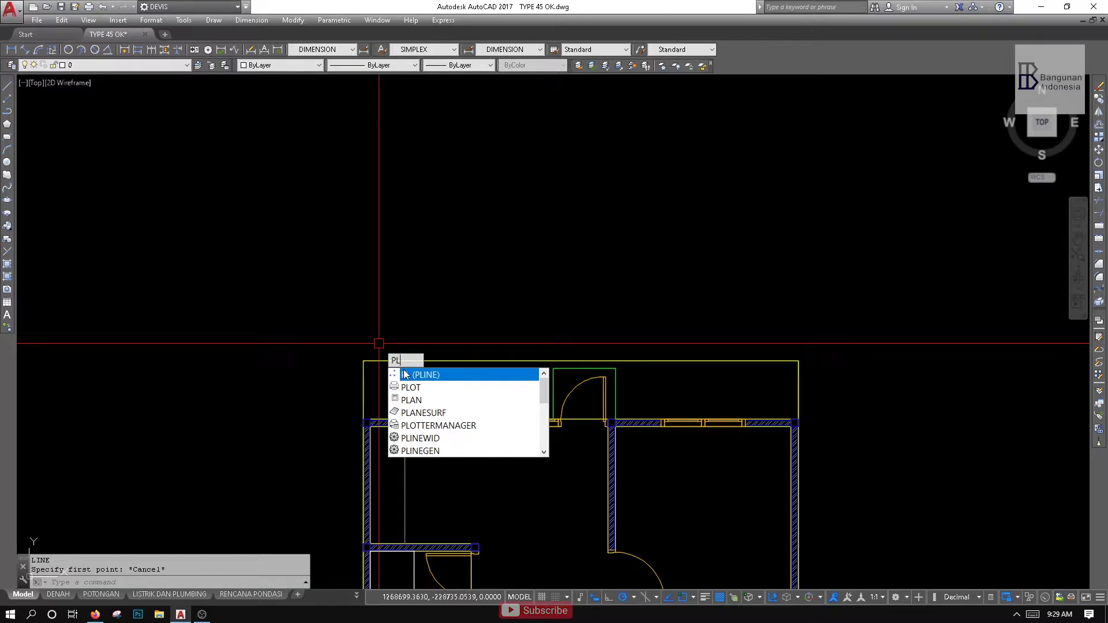
key(Escape)
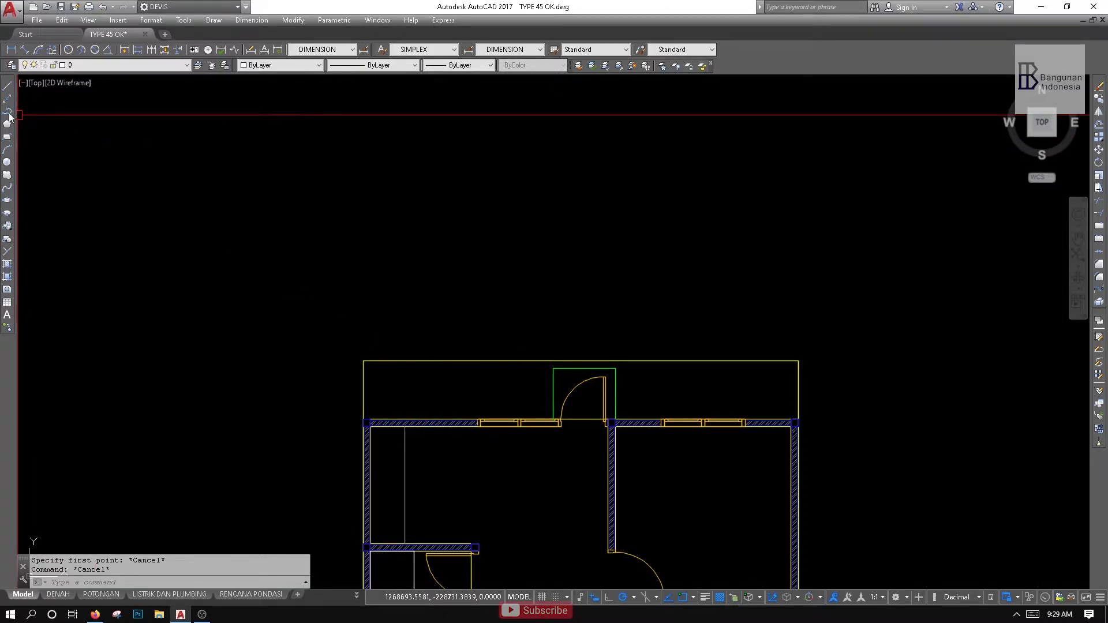
Draw a two-segment polyline from the rear yard outline's upper left corner, at 30° upward, then straight down to the outline's upper edge
middle_drag(263, 252, 234, 301)
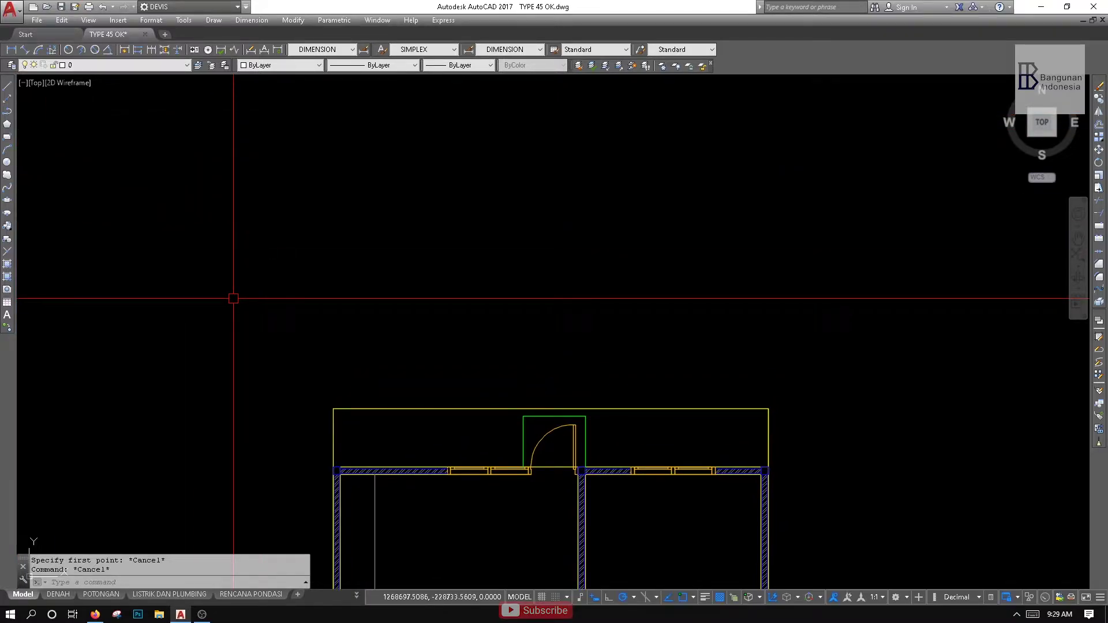
middle_drag(324, 328, 360, 293)
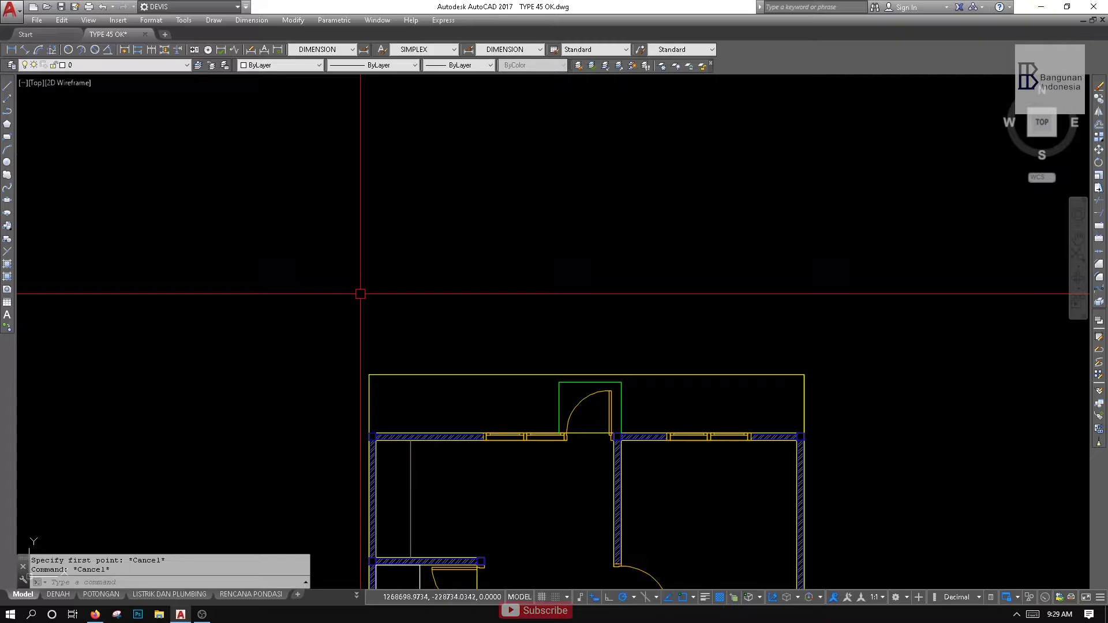
key(Return)
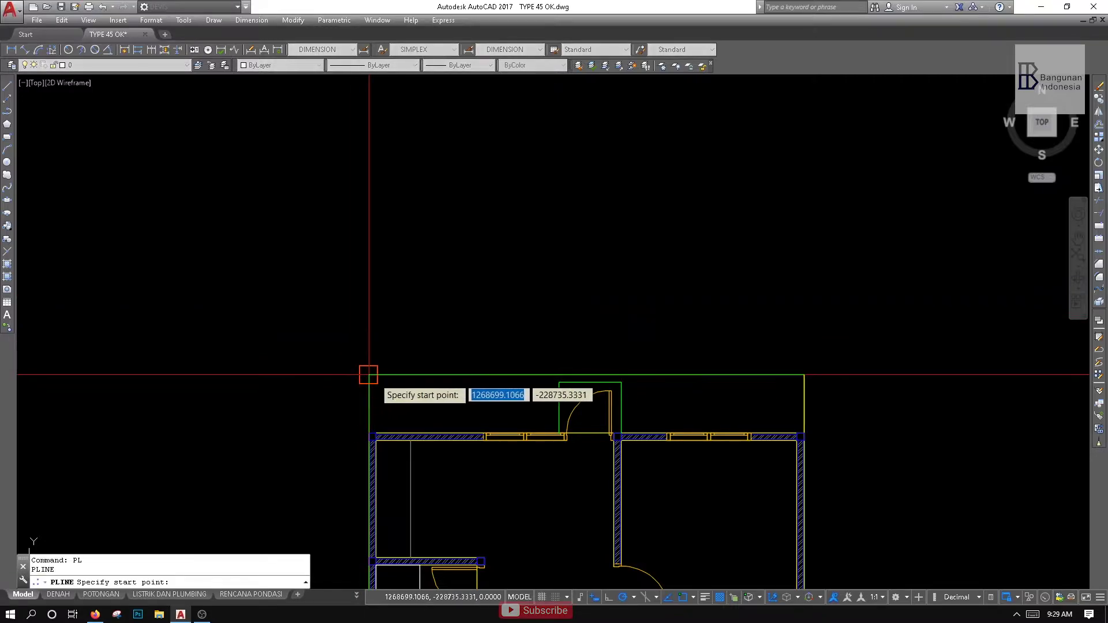
click(369, 375)
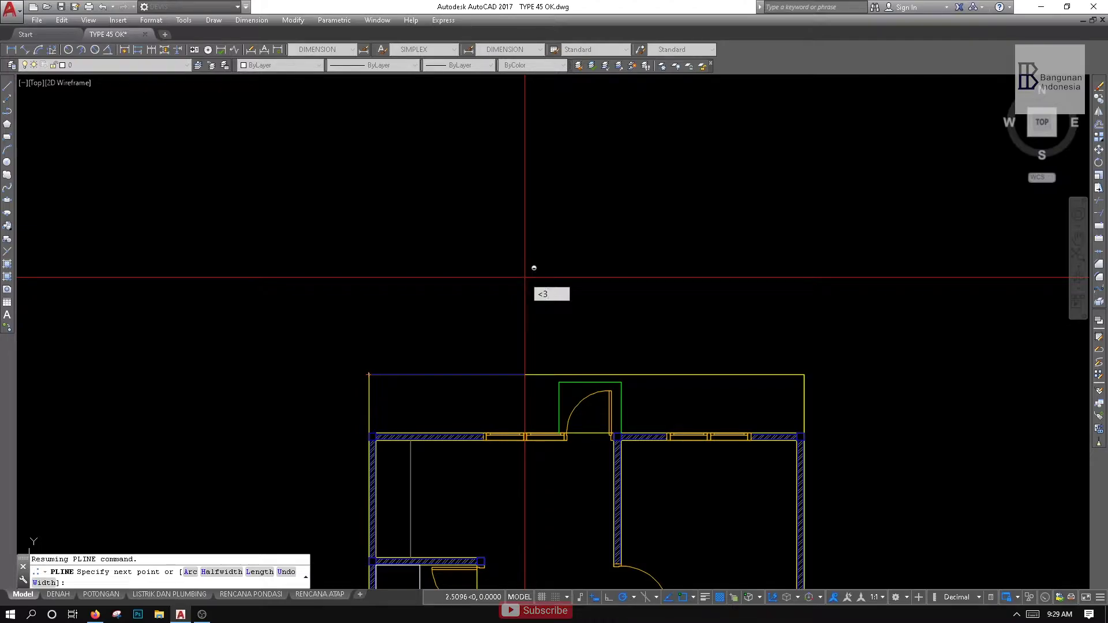
click(761, 196)
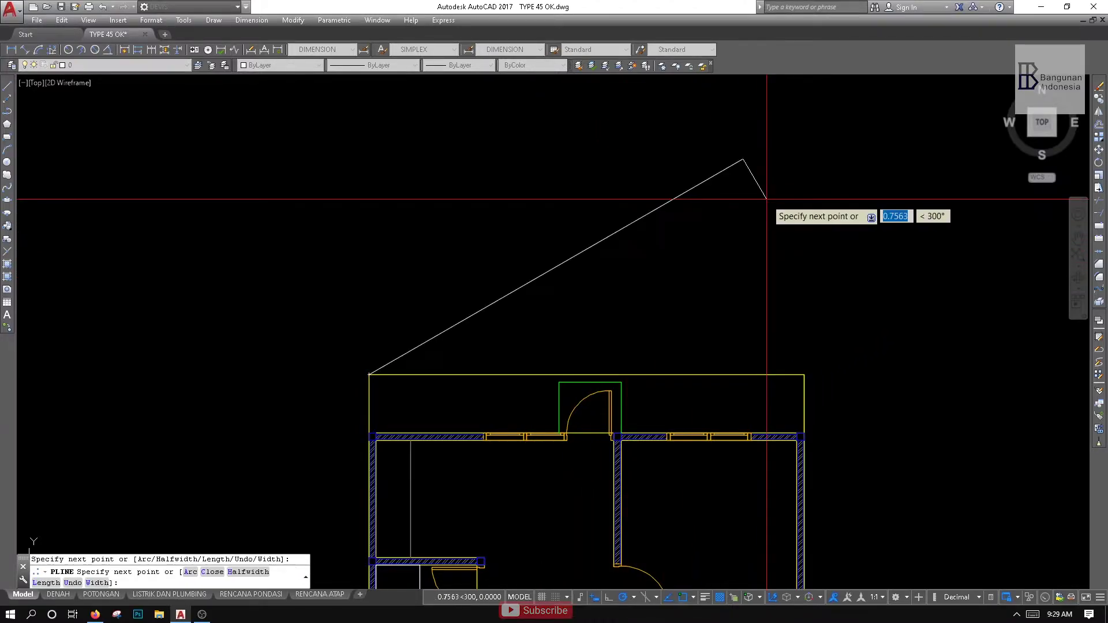
click(743, 375)
key(Return)
Select the angled polyline above the rear yard and erase it
click(768, 173)
click(725, 231)
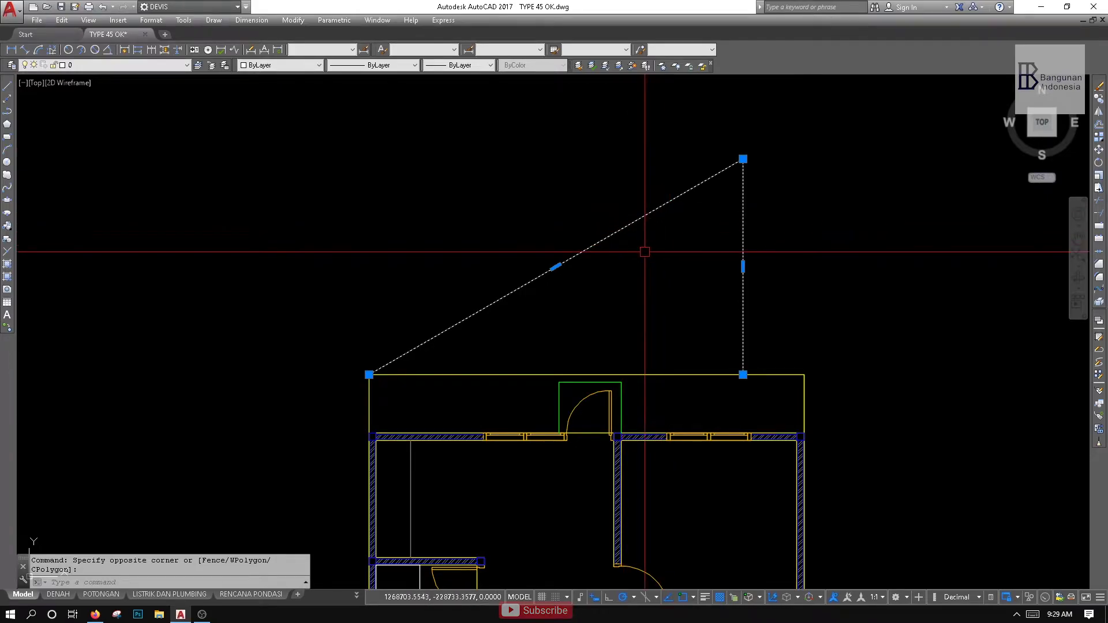
middle_drag(644, 250, 662, 258)
key(Delete)
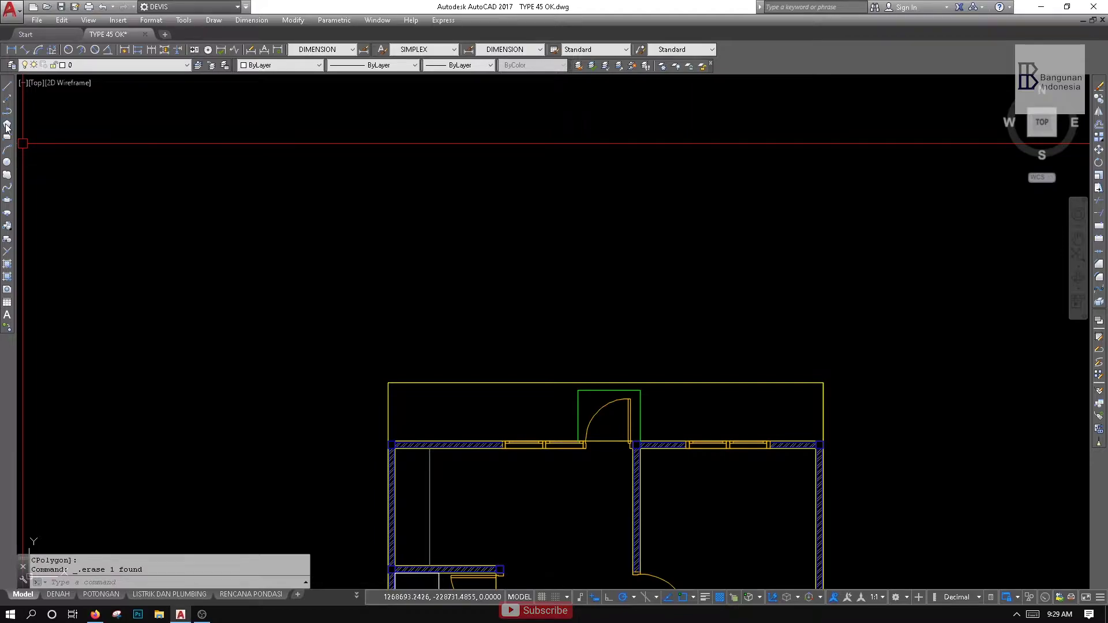
click(7, 125)
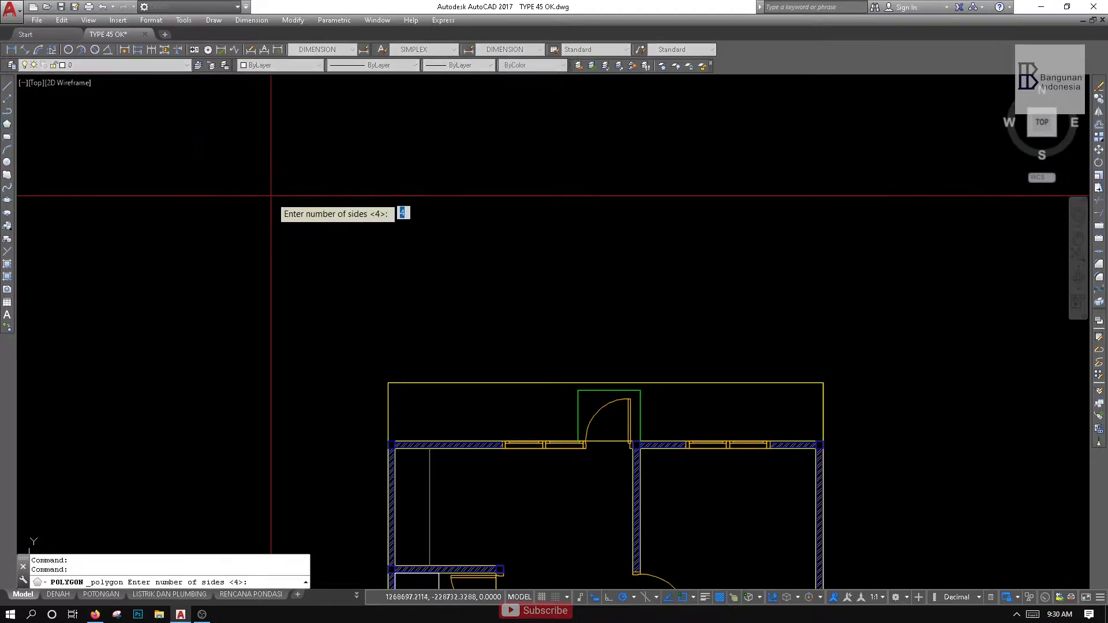
key(Escape)
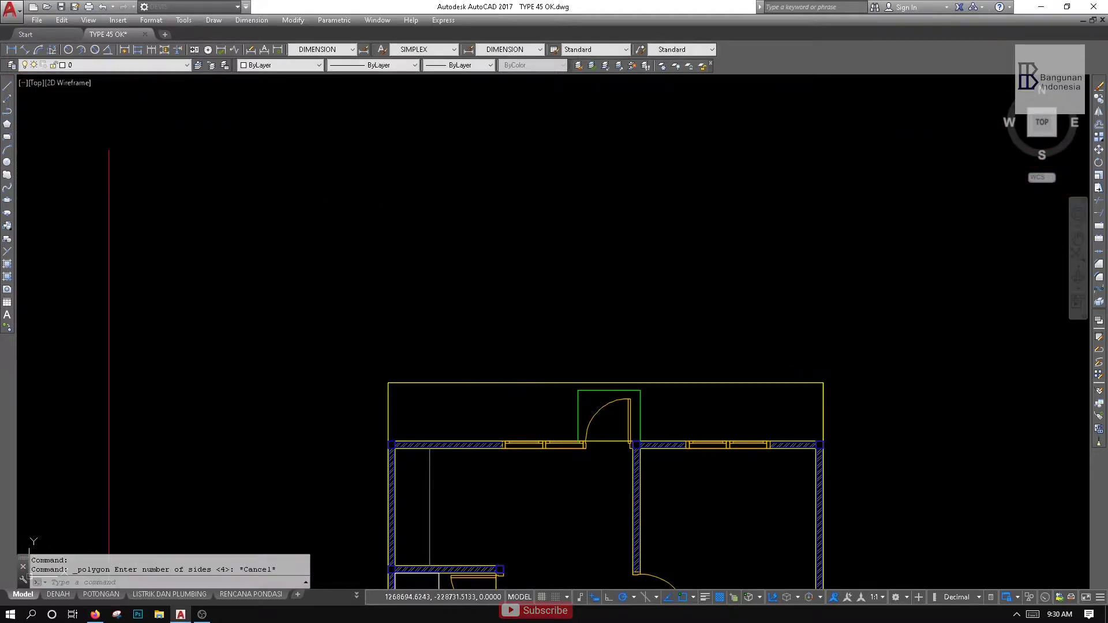
click(6, 124)
middle_drag(403, 291, 338, 243)
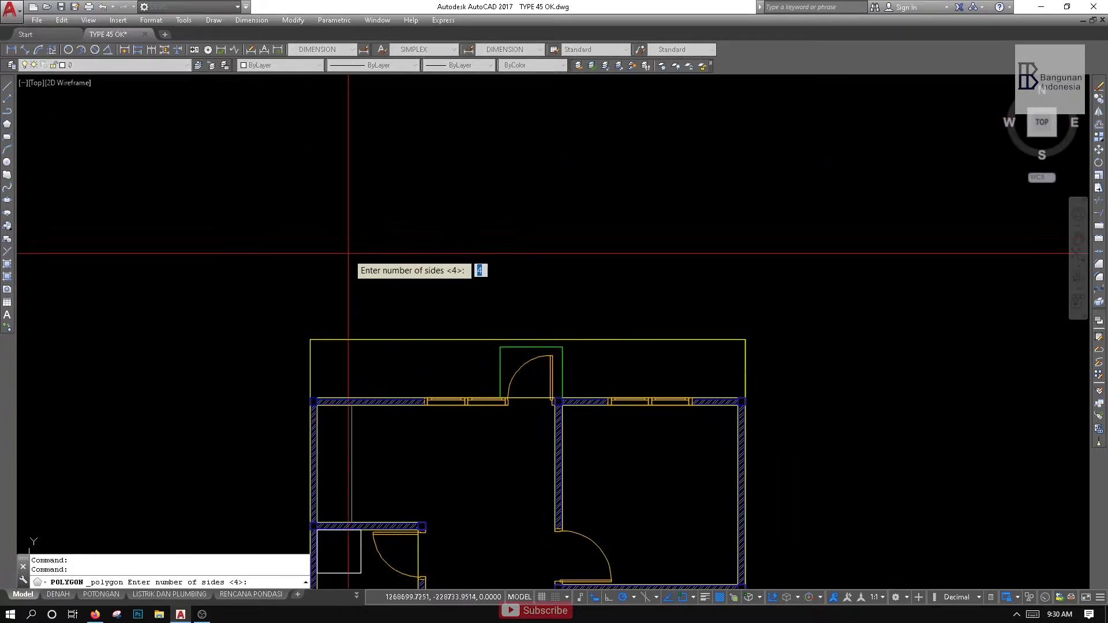
middle_drag(446, 297, 446, 218)
scroll(445, 218, down, 2)
scroll(437, 340, up, 4)
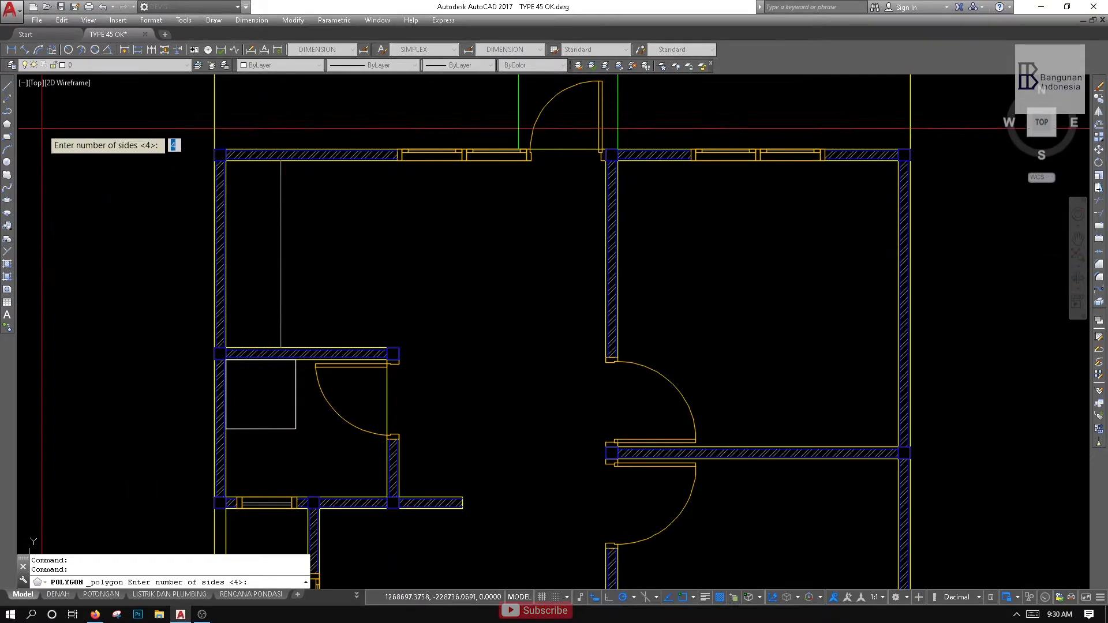
key(Escape)
click(6, 125)
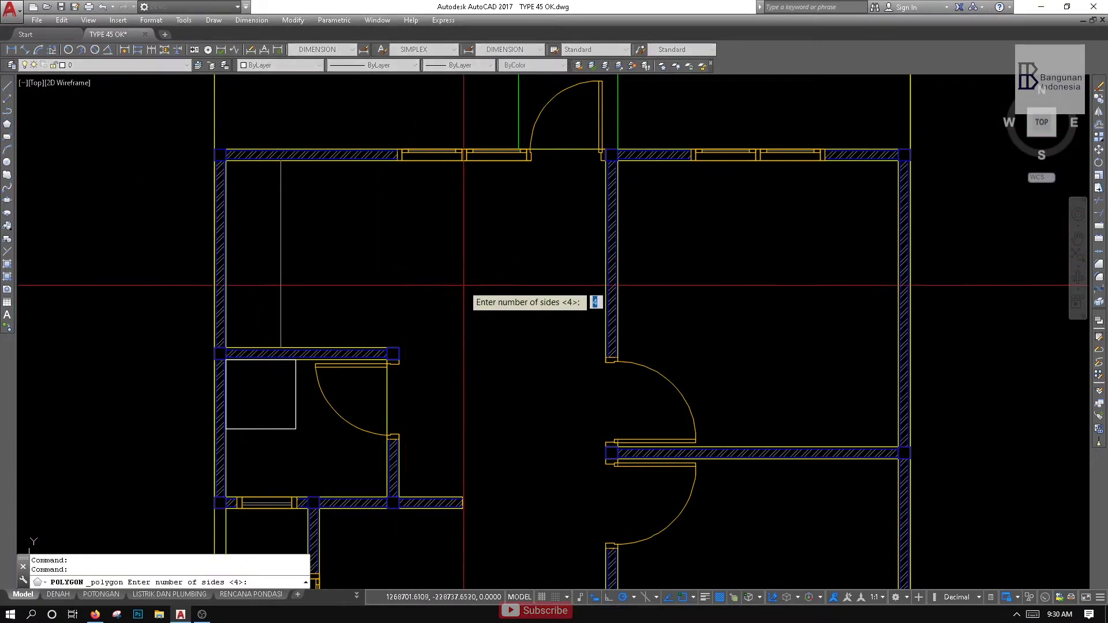
Draw an upright rectangle about 0.35 by 0.71 in the open room beside the rear door
key(Return)
middle_drag(465, 284, 503, 370)
scroll(503, 370, up, 3)
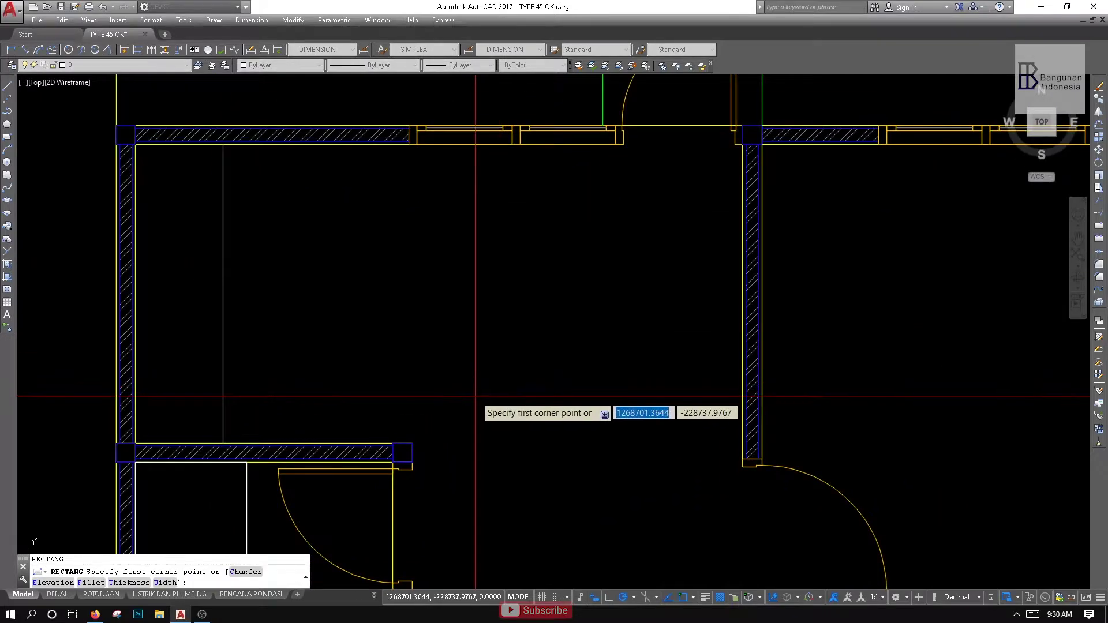
click(475, 396)
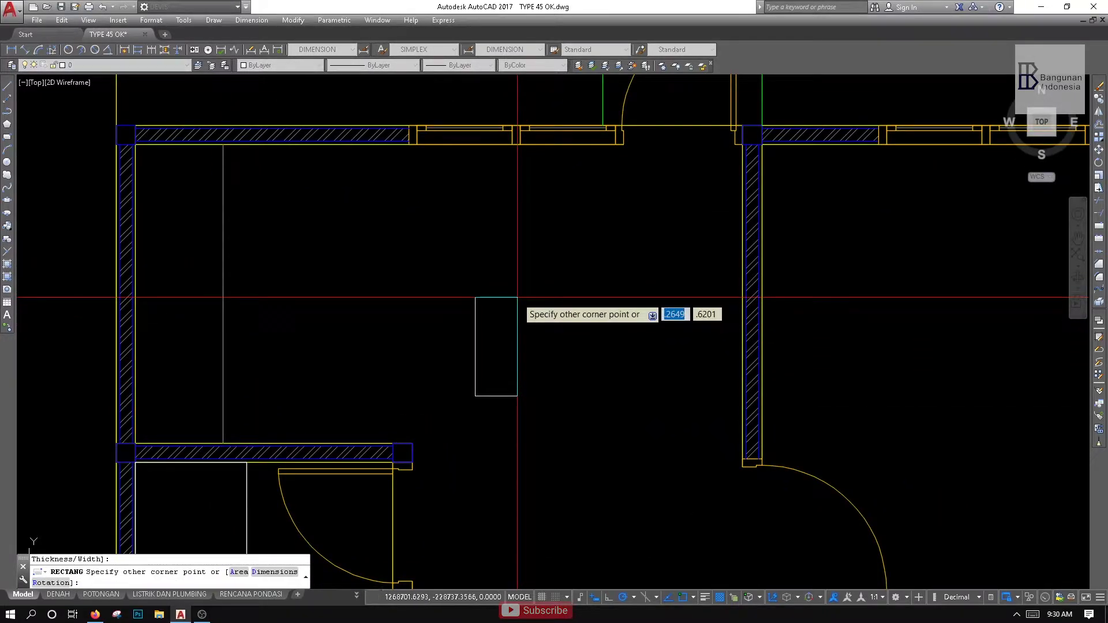
key(Escape)
key(Return)
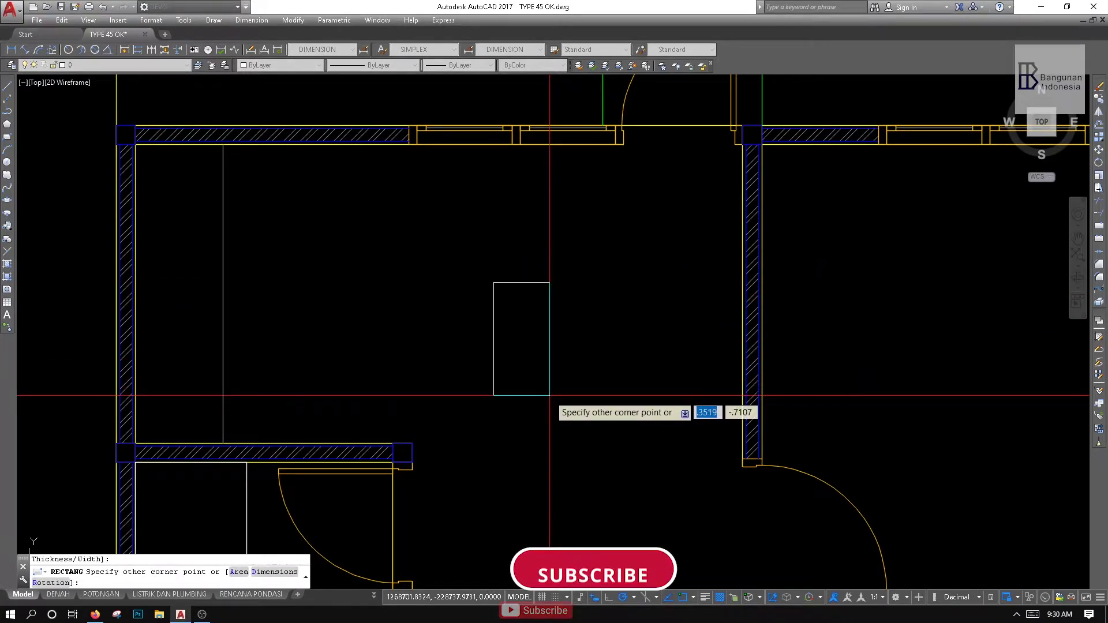
click(550, 395)
middle_drag(483, 280, 475, 322)
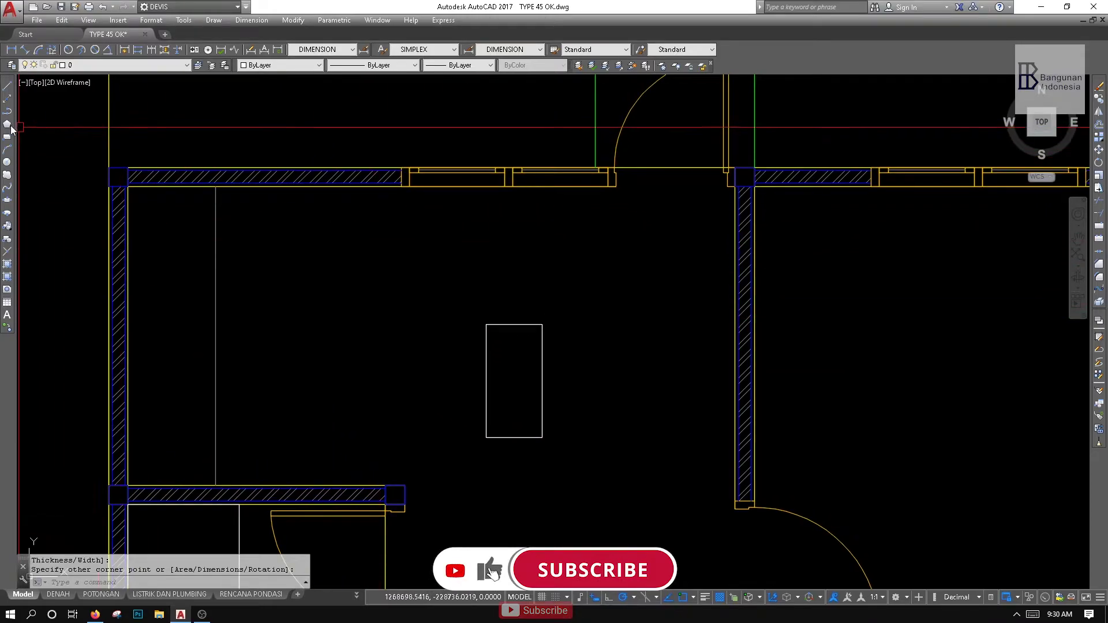
Draw a 3-sided polygon inscribed in a circle of radius about 0.4, centred on the rectangle's upper edge midpoint and pointing up
click(7, 125)
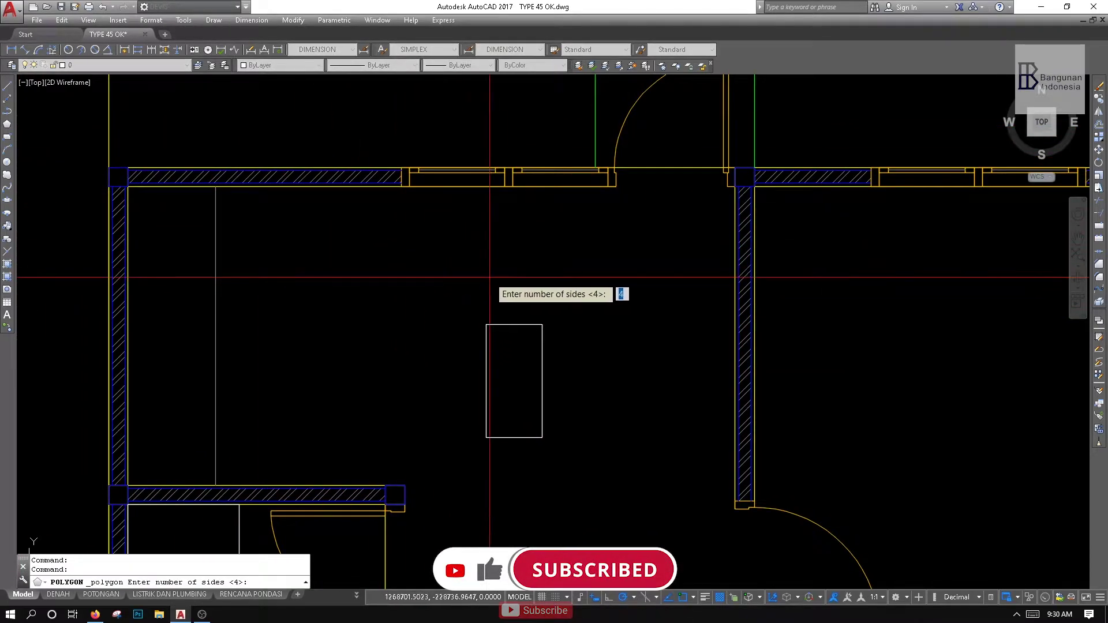
key(Escape)
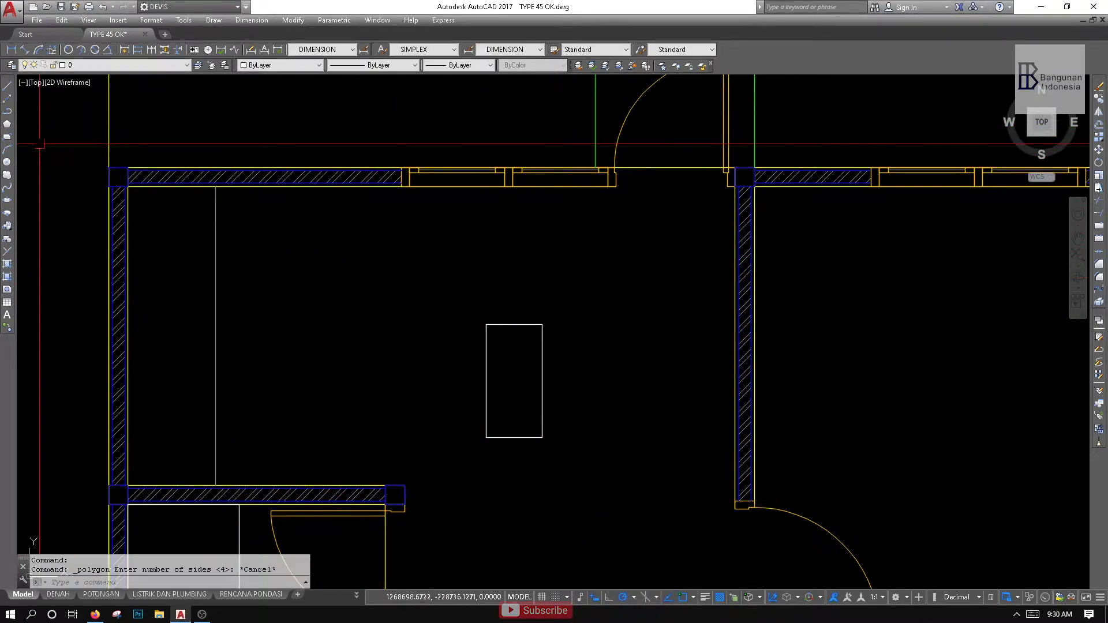
click(8, 123)
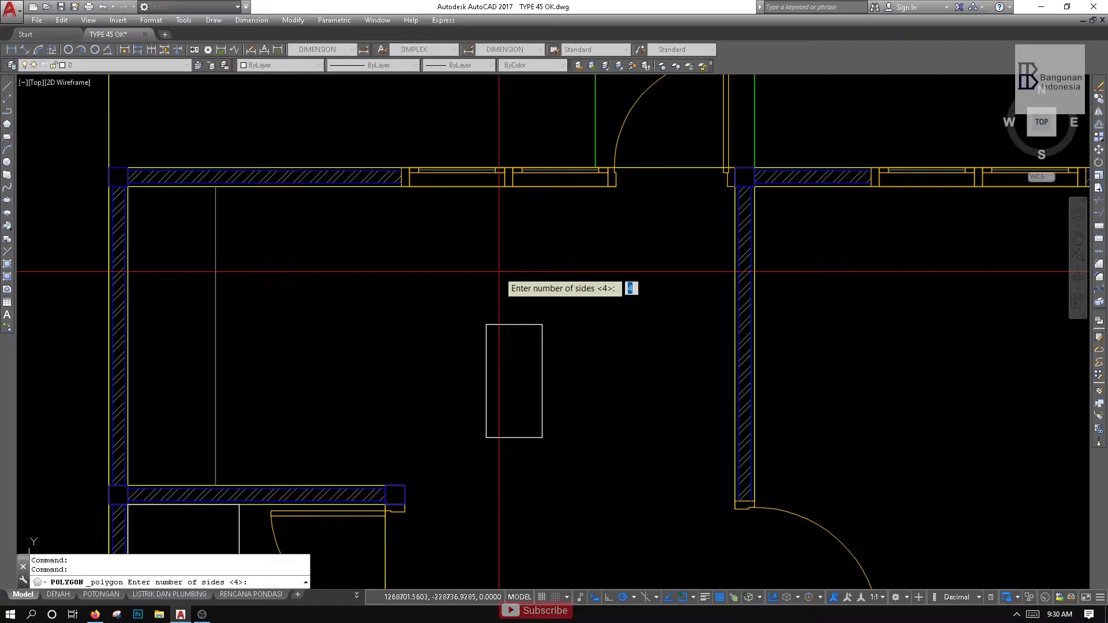
key(Return)
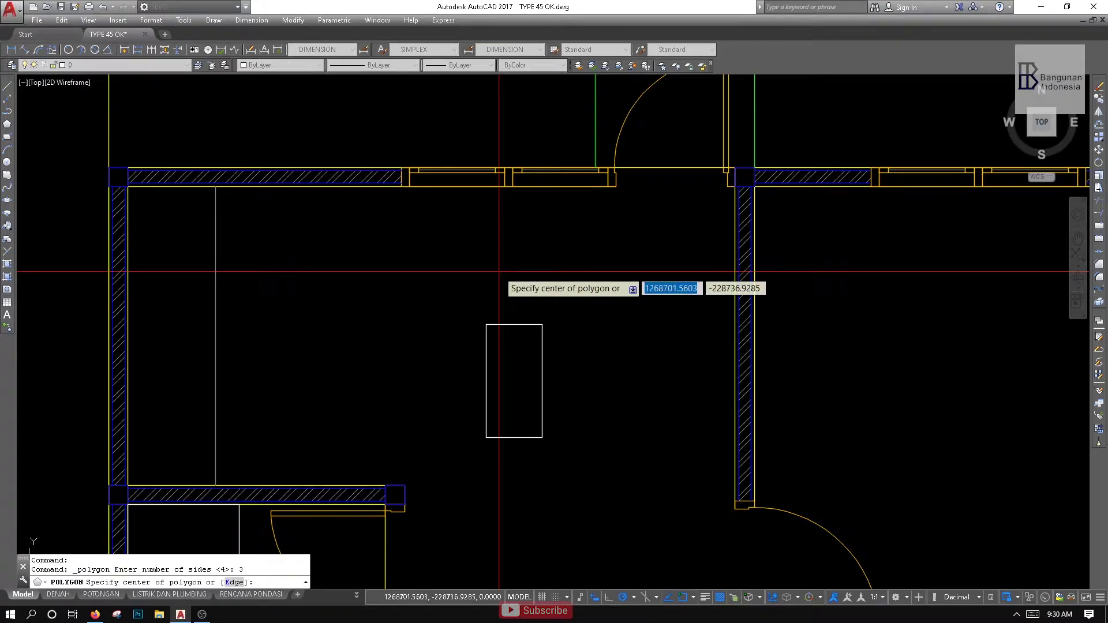
click(514, 325)
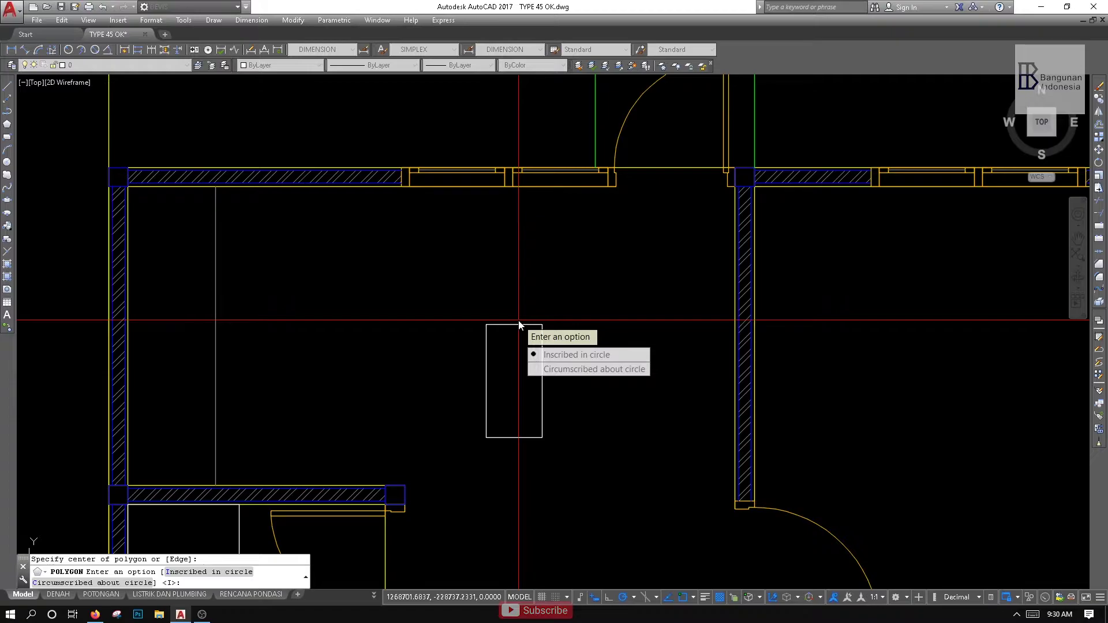
click(550, 355)
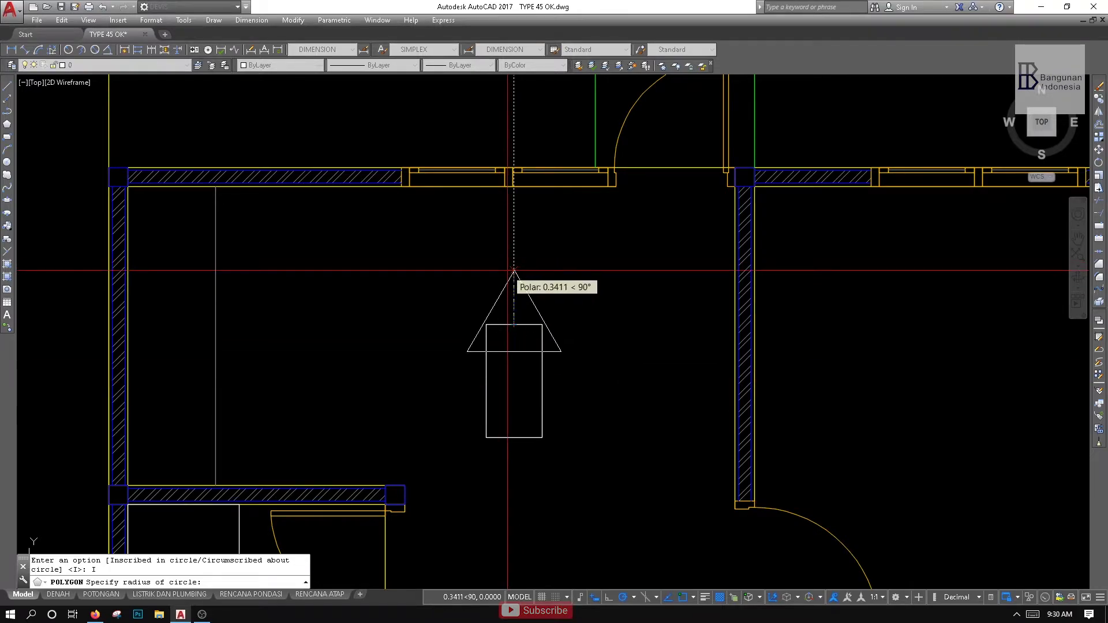
click(514, 261)
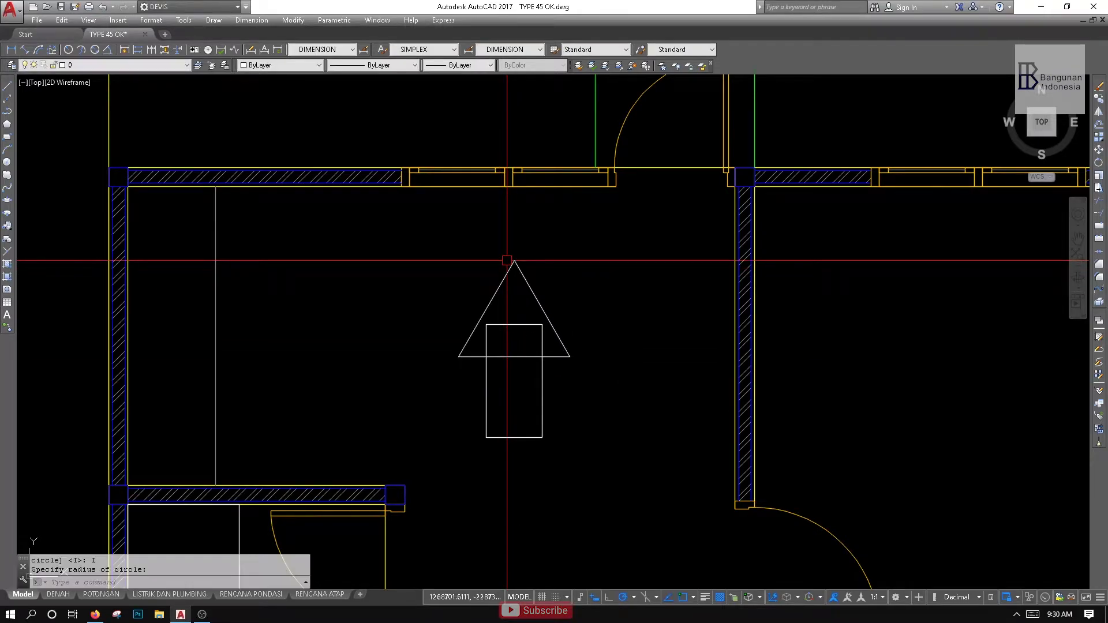
Move the triangle straight up so its base midpoint sits on the midpoint of the rectangle's upper edge
click(508, 357)
middle_drag(508, 357, 501, 383)
text(M)
key(Return)
scroll(507, 383, up, 2)
click(497, 380)
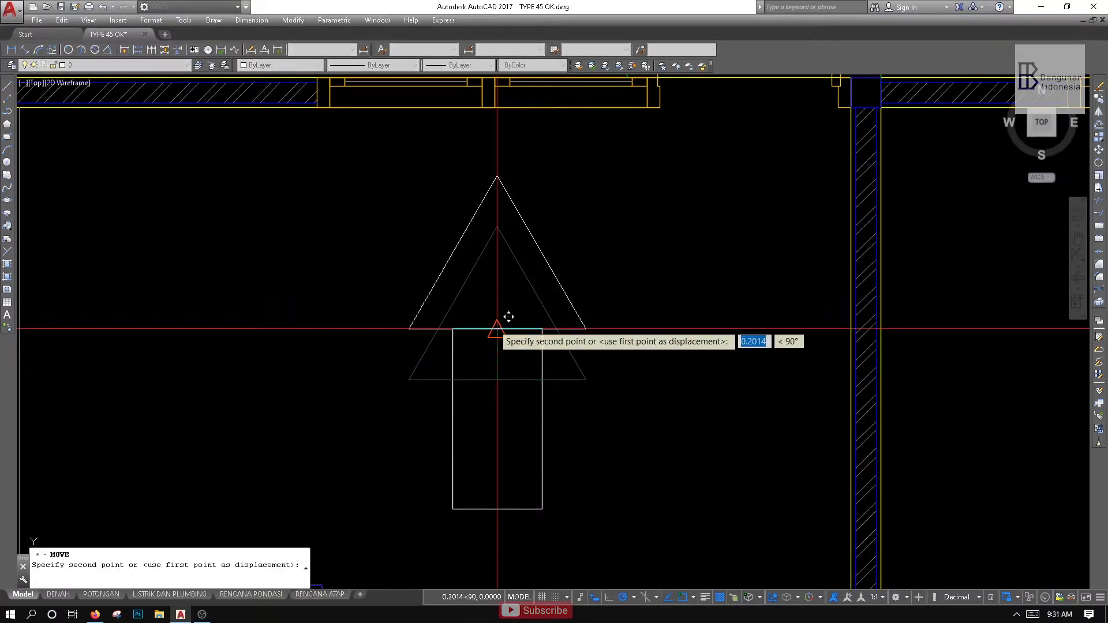
click(497, 329)
middle_drag(507, 317, 514, 344)
text(re)
key(Return)
key(Escape)
text(tr)
key(Return)
key(Return)
key(Escape)
key(Escape)
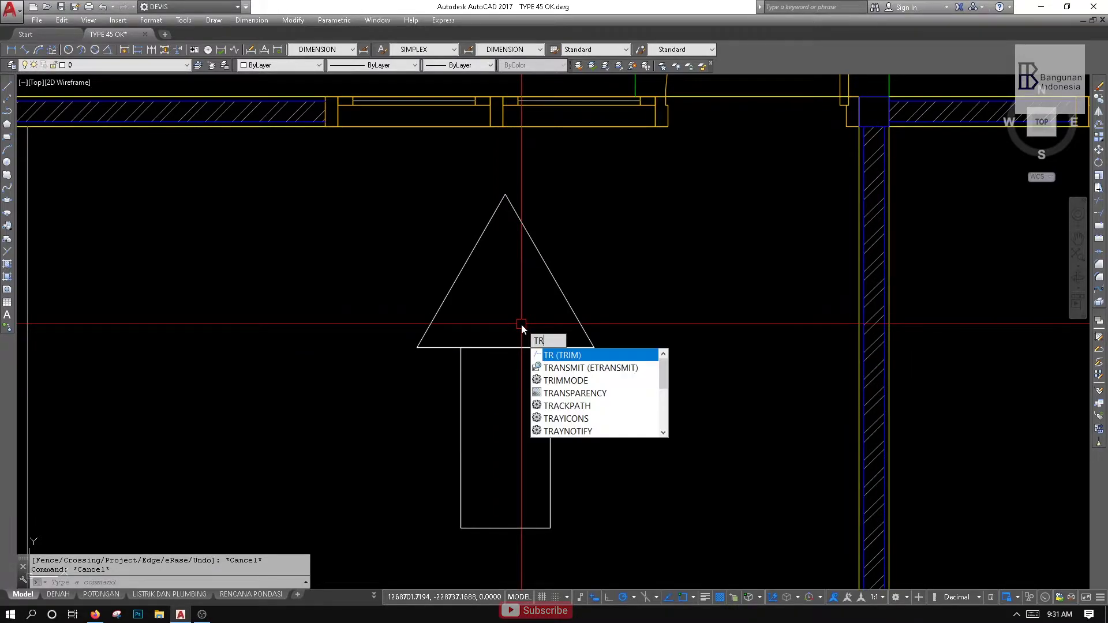
Trim away the edge shared by the triangle and the rectangle to form a single arrow outline
key(Return)
key(Return)
click(520, 321)
click(502, 374)
scroll(511, 347, down, 2)
key(Return)
Select the whole arrow and move it horizontally out of the room, beyond the house's left outer wall
scroll(519, 325, down, 2)
click(538, 313)
click(493, 366)
text(m)
key(Return)
click(532, 366)
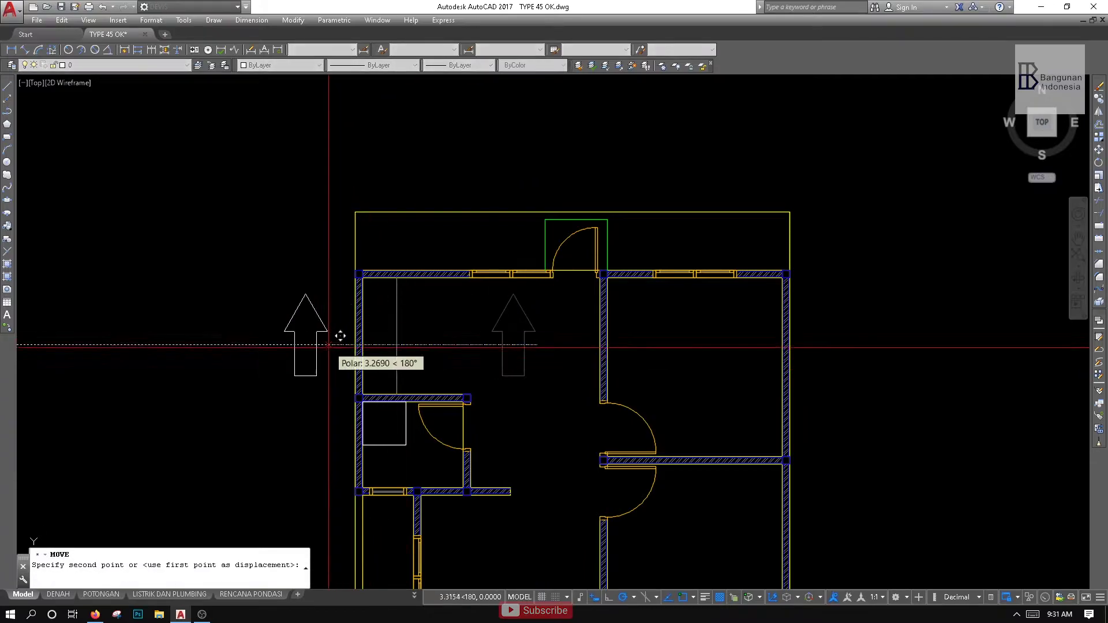
click(273, 366)
Draw a 5-sided polygon inscribed in a circle of radius about 0.71 above the arrow, with one corner pointing down
middle_drag(276, 292, 341, 334)
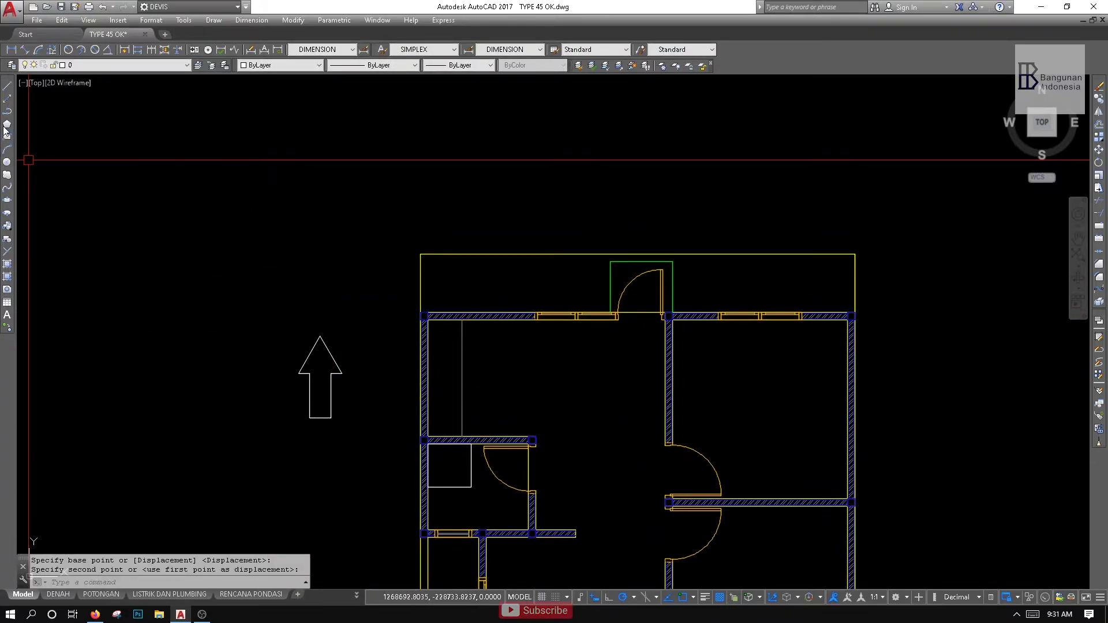
click(6, 124)
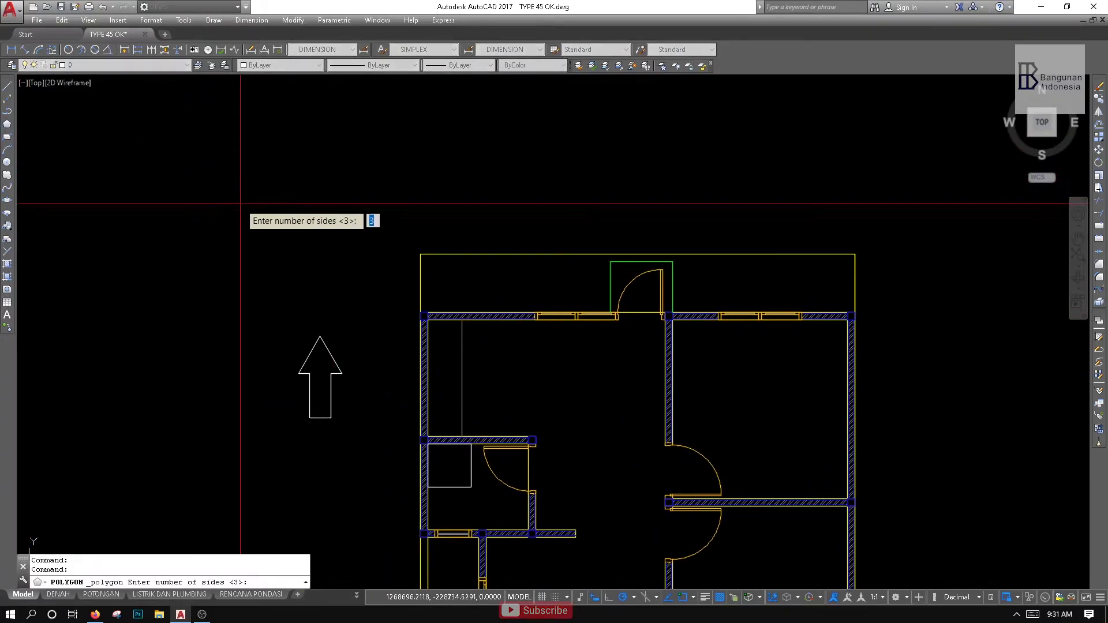
scroll(341, 280, up, 2)
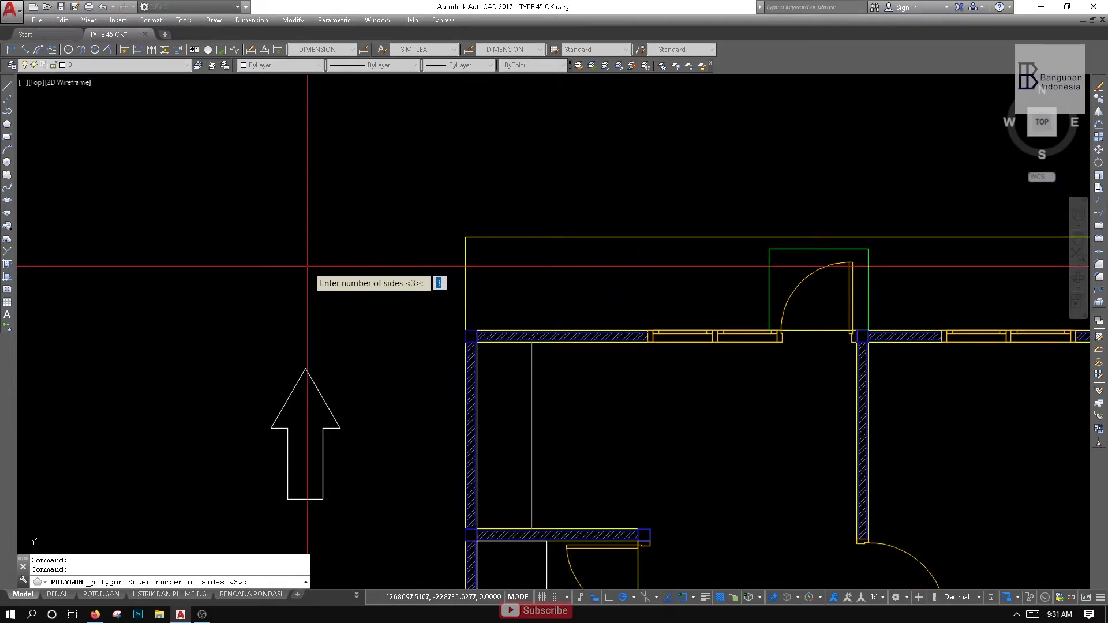
text(5)
key(Return)
click(284, 244)
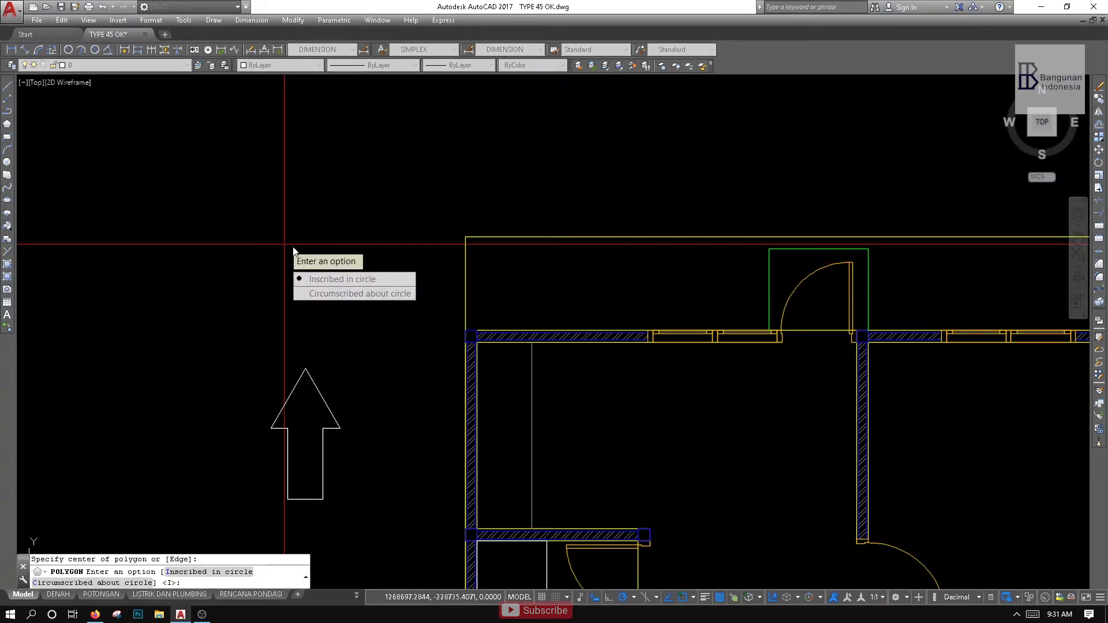
click(323, 279)
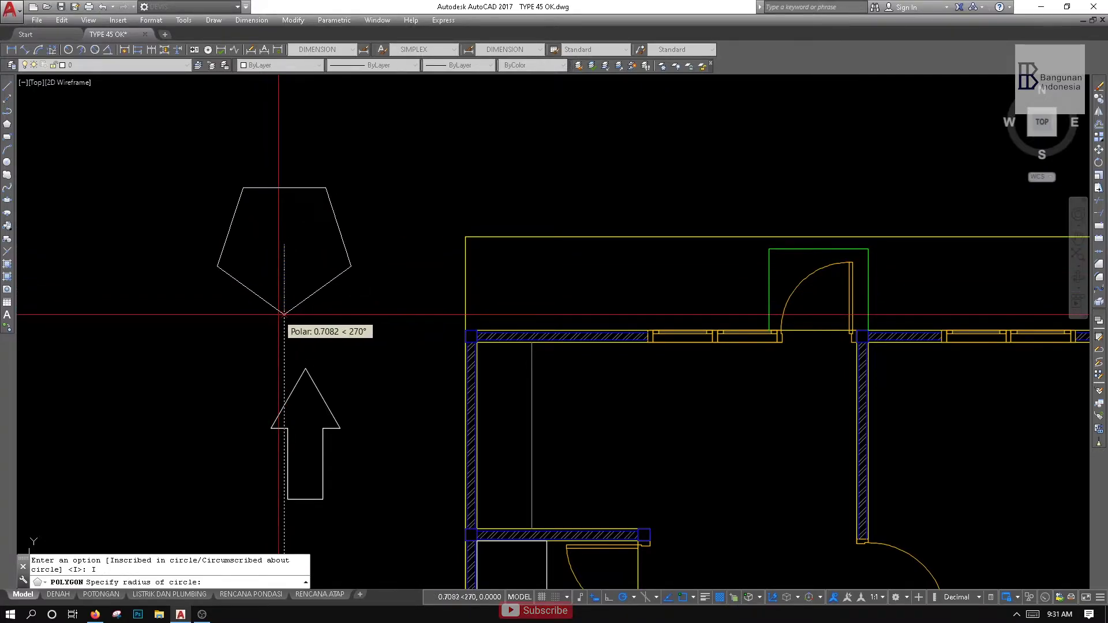
click(266, 313)
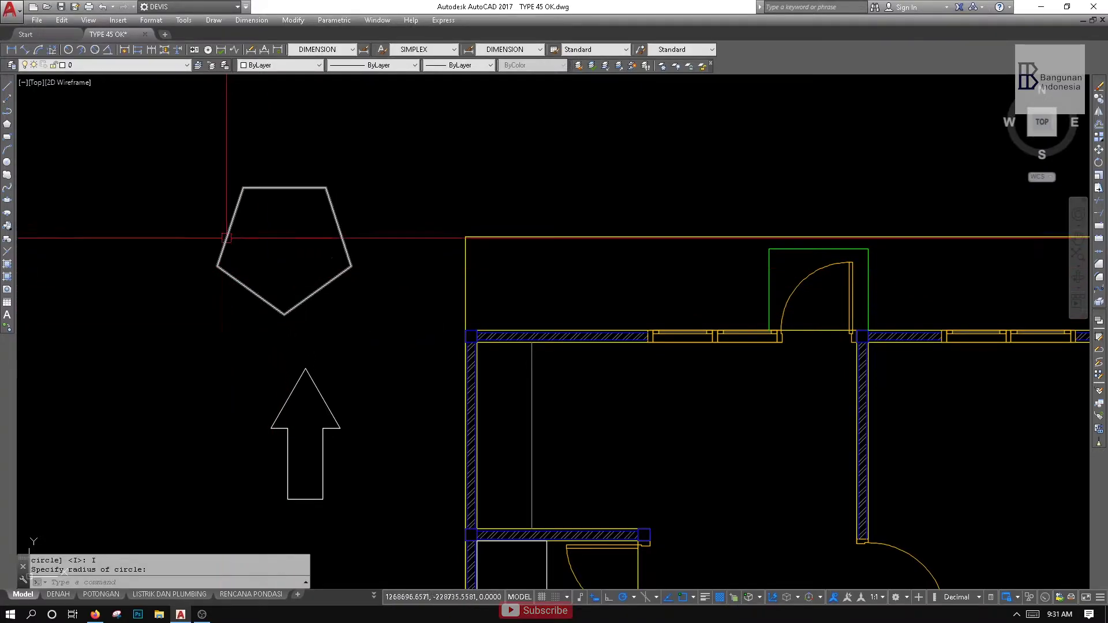
middle_drag(312, 278, 287, 365)
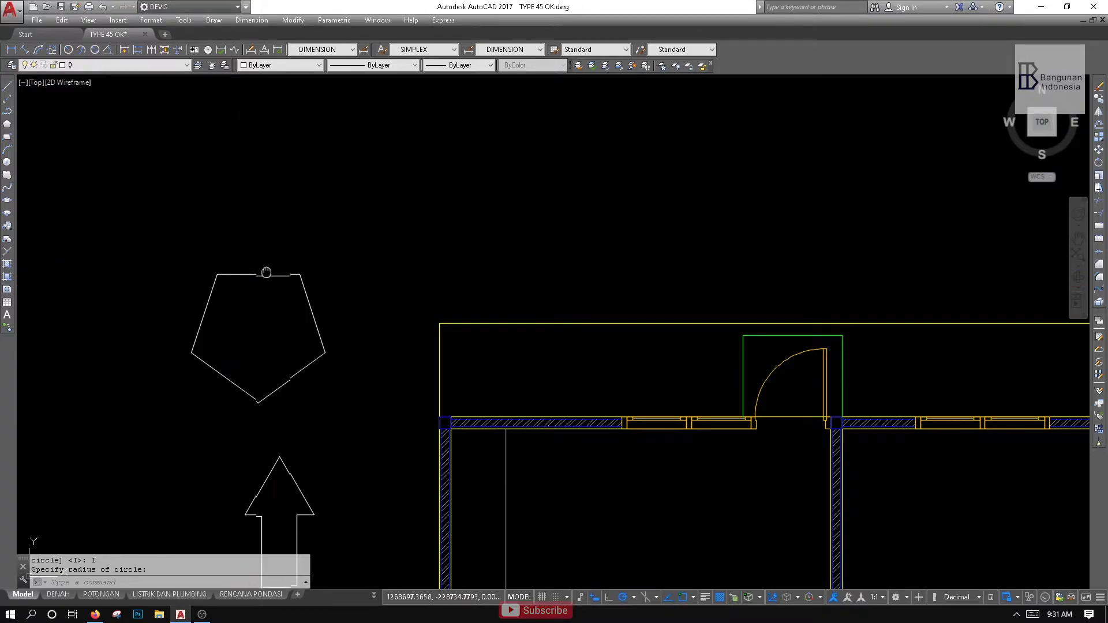
middle_drag(268, 259, 282, 286)
mouse_move(306, 248)
middle_down()
mouse_move(317, 267)
mouse_move(366, 262)
middle_up()
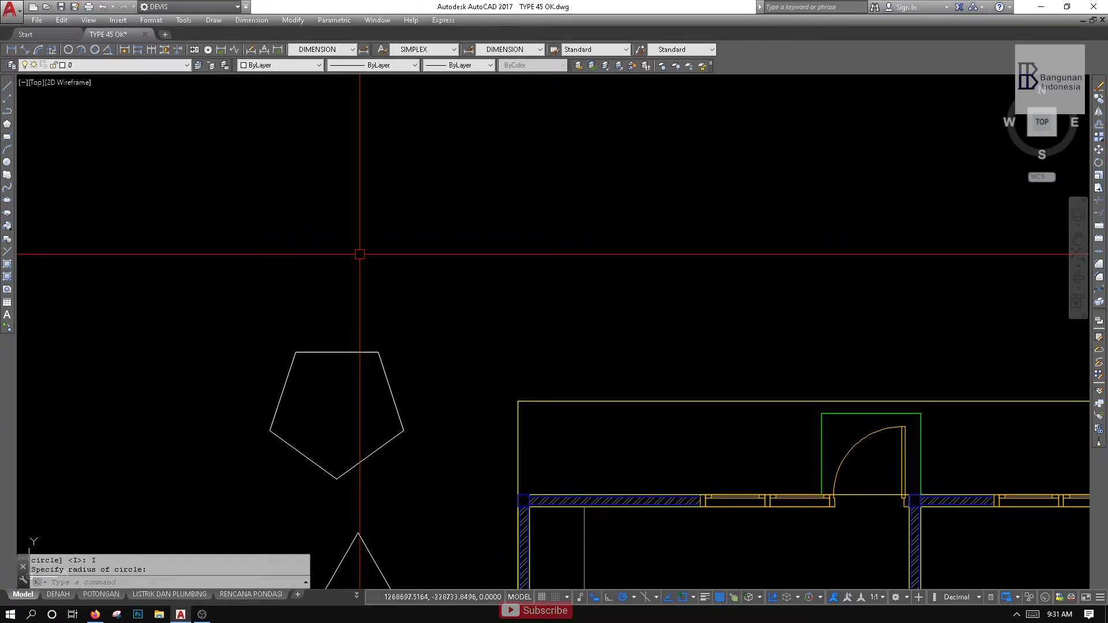
key(Escape)
middle_drag(346, 339, 321, 334)
click(371, 258)
click(332, 314)
key(Escape)
click(368, 328)
click(305, 388)
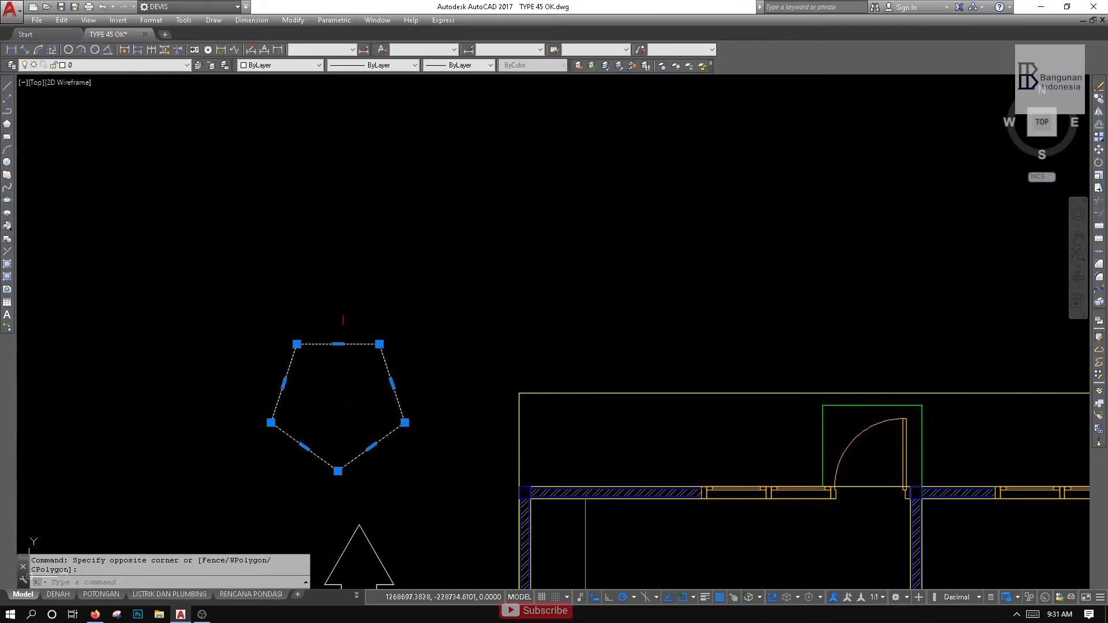
key(Escape)
Draw a 7-sided polygon inscribed in a circle of radius about 0.55 above the pentagon, with one corner pointing down
middle_drag(354, 269, 353, 312)
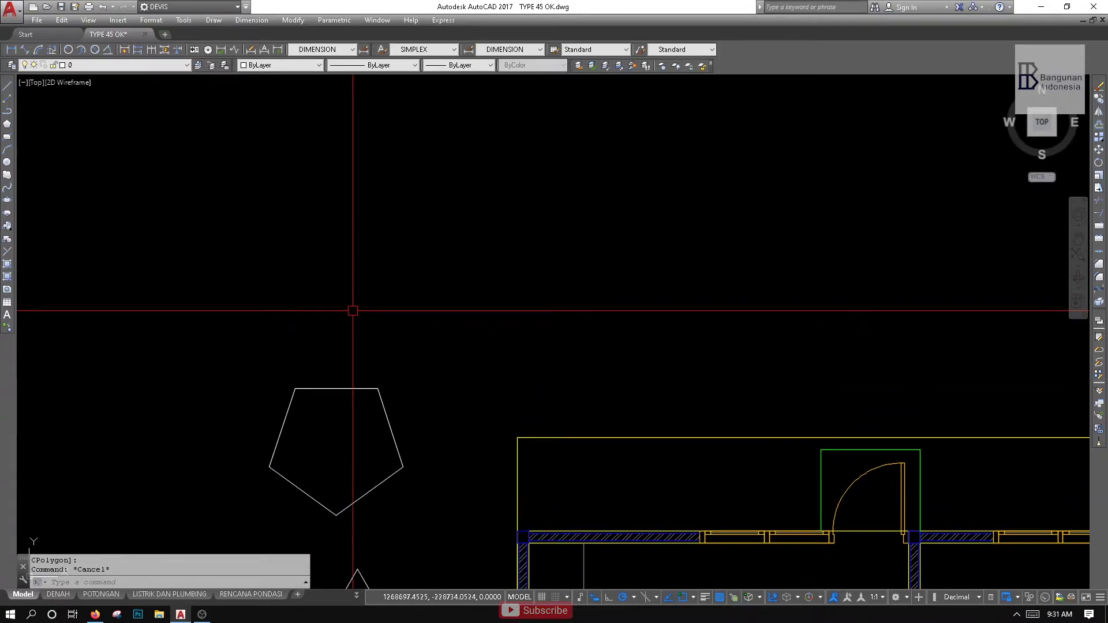
text(pol)
key(Return)
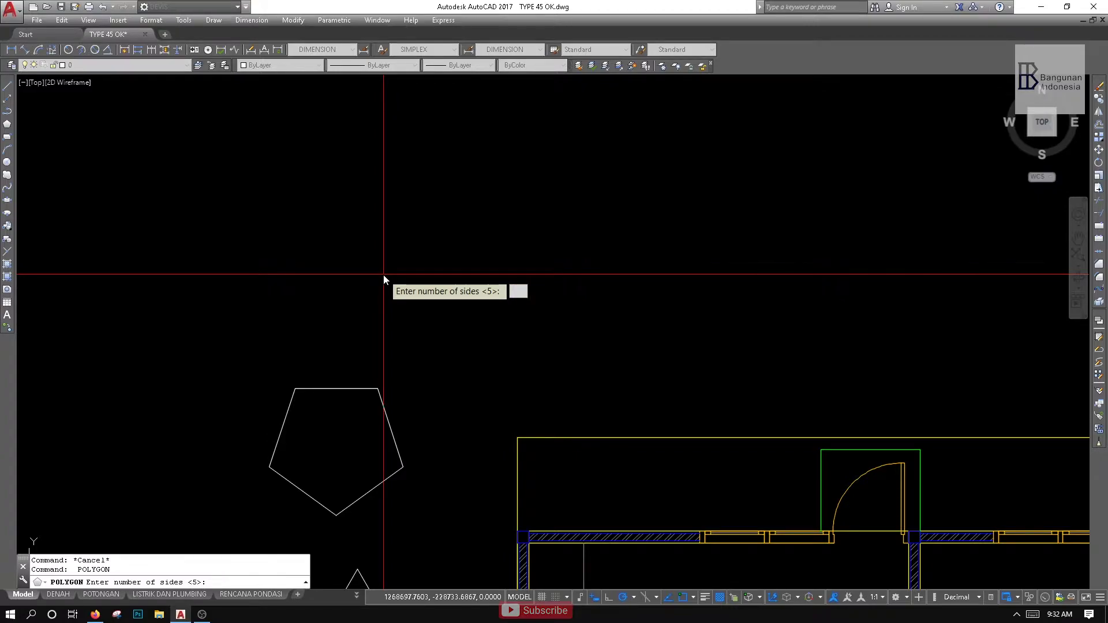
text(7)
key(Return)
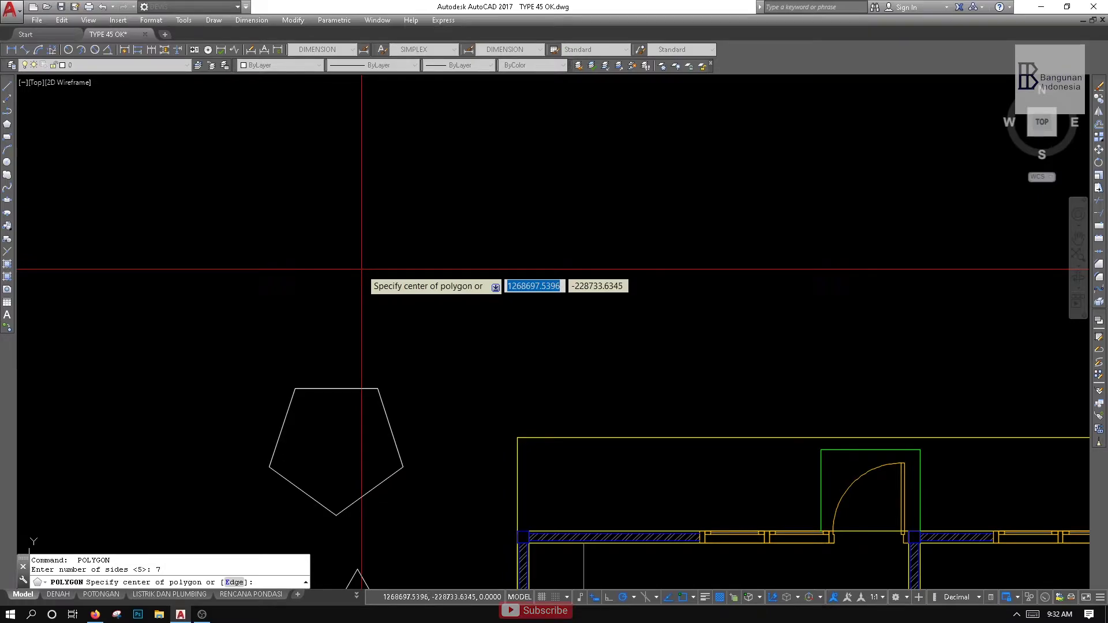
click(362, 269)
click(385, 302)
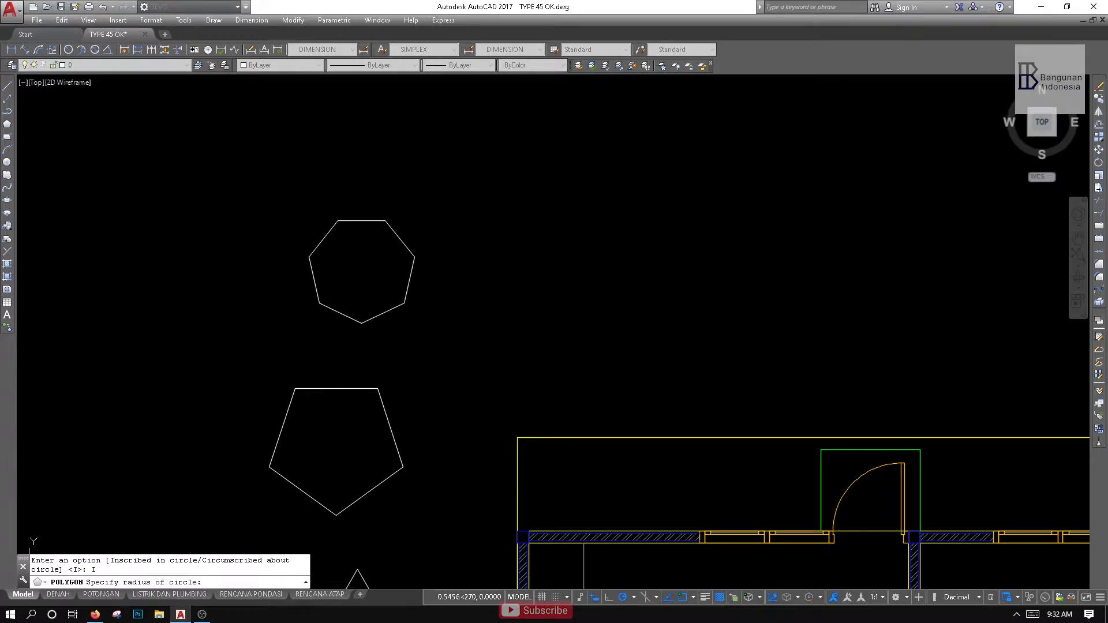
click(362, 323)
Select the heptagon, the pentagon and the arrow beside the house and delete them
scroll(404, 190, down, 4)
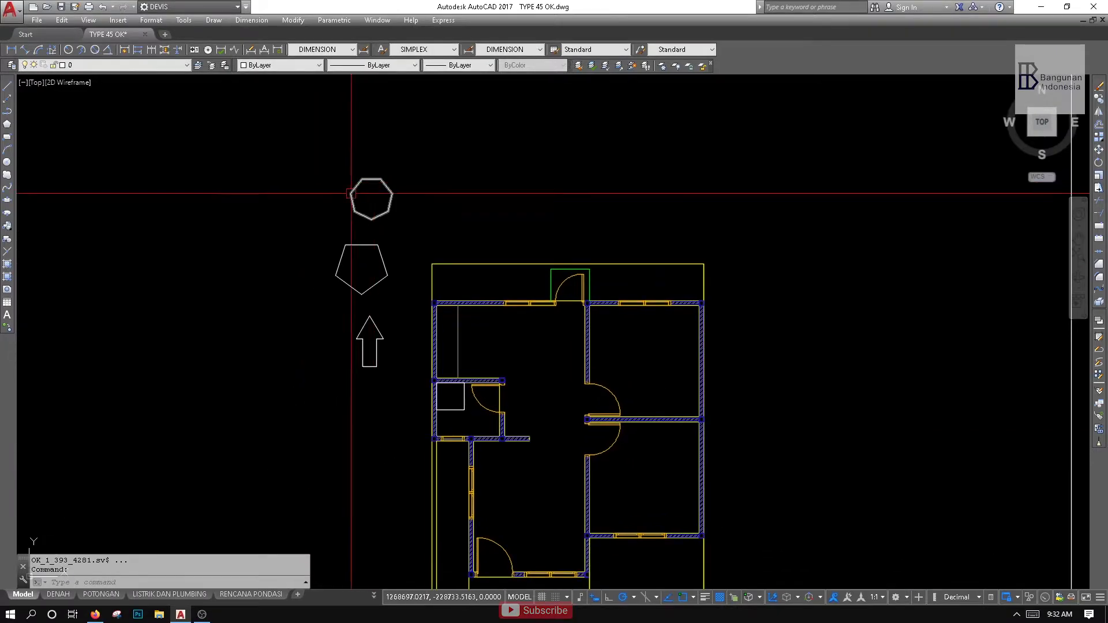
click(421, 156)
click(296, 408)
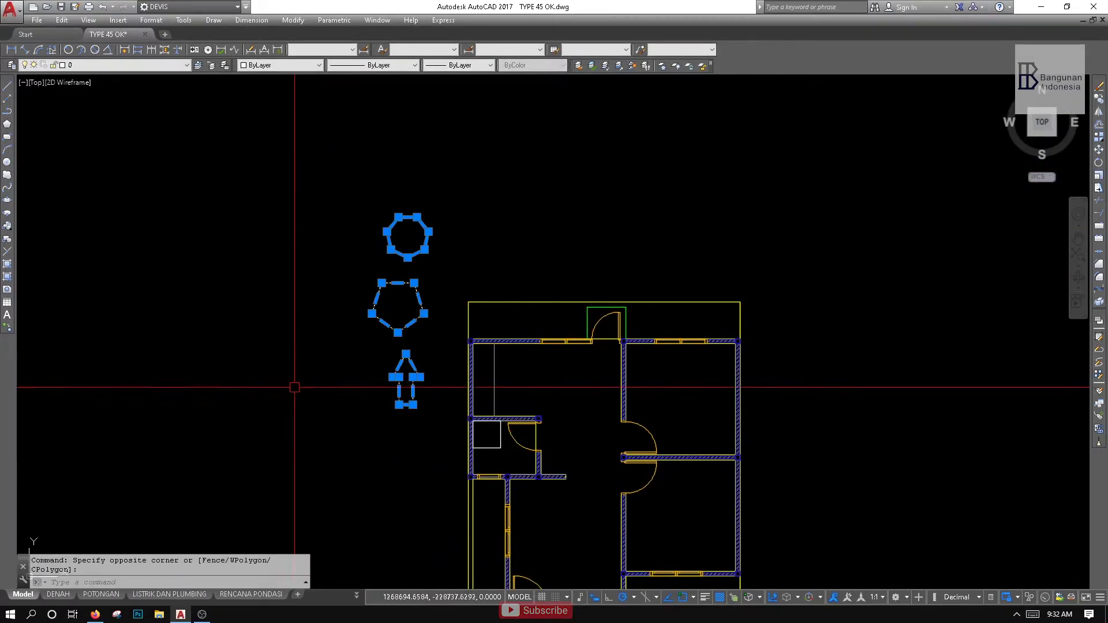
key(Delete)
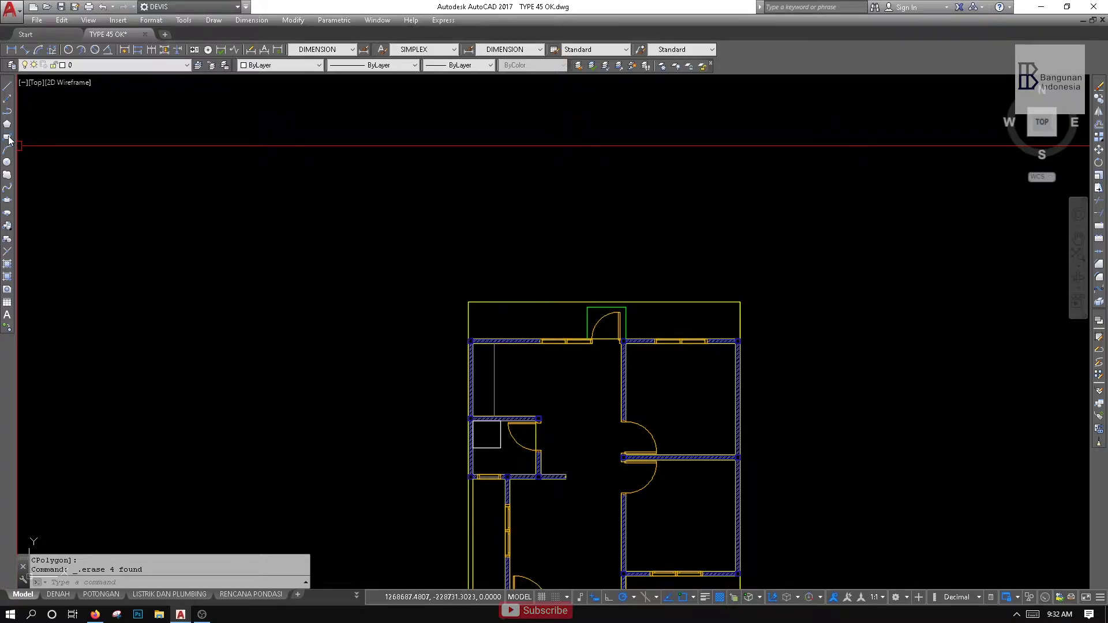
Draw a small upright rectangle 0.04 wide in the open floor area of the front room, above the entrance door
mouse_move(160, 185)
middle_down()
mouse_move(166, 231)
mouse_move(223, 264)
middle_up()
scroll(260, 272, down, 2)
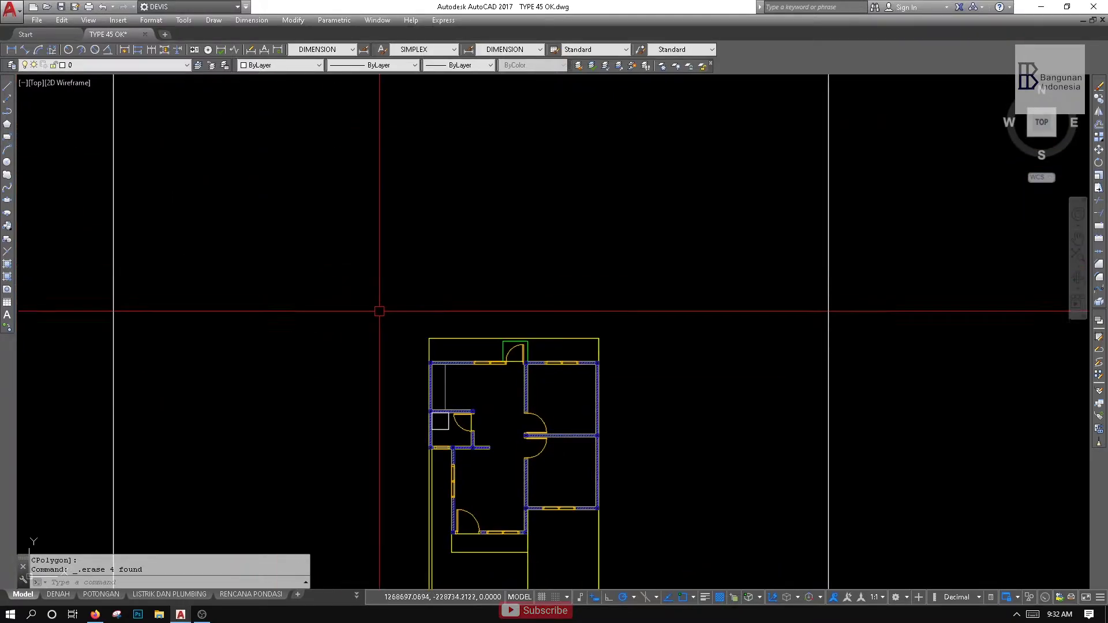
middle_drag(379, 308, 366, 248)
middle_drag(324, 284, 352, 205)
text(rec)
key(Return)
scroll(459, 401, up, 10)
middle_drag(404, 381, 628, 371)
scroll(633, 367, down, 4)
middle_drag(703, 236, 594, 352)
middle_drag(605, 288, 479, 326)
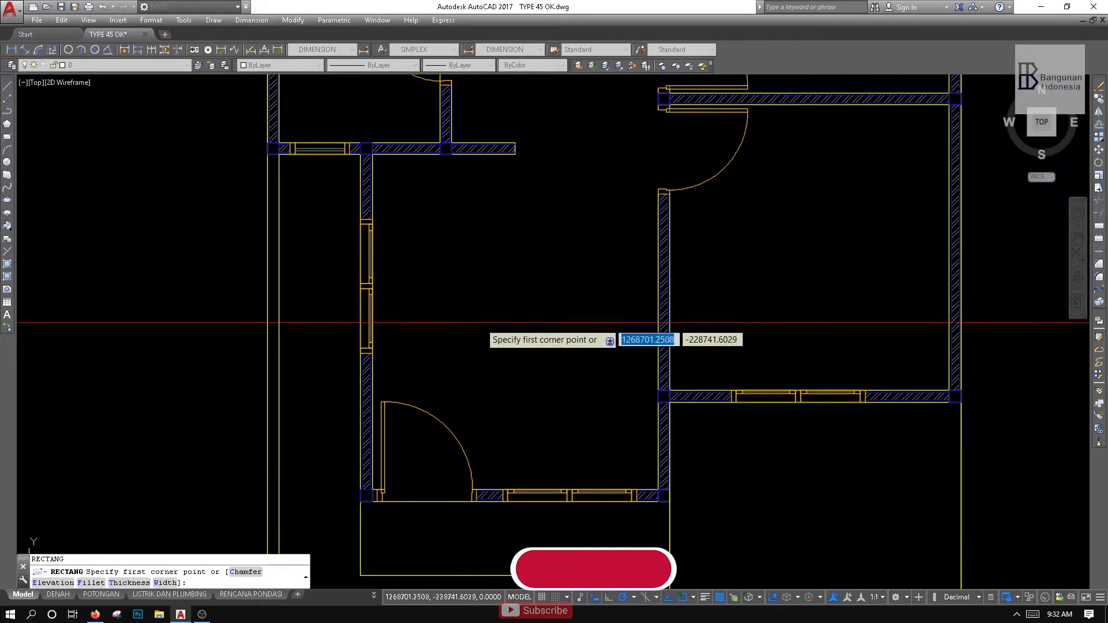
scroll(479, 324, up, 2)
click(467, 260)
scroll(489, 287, up, 5)
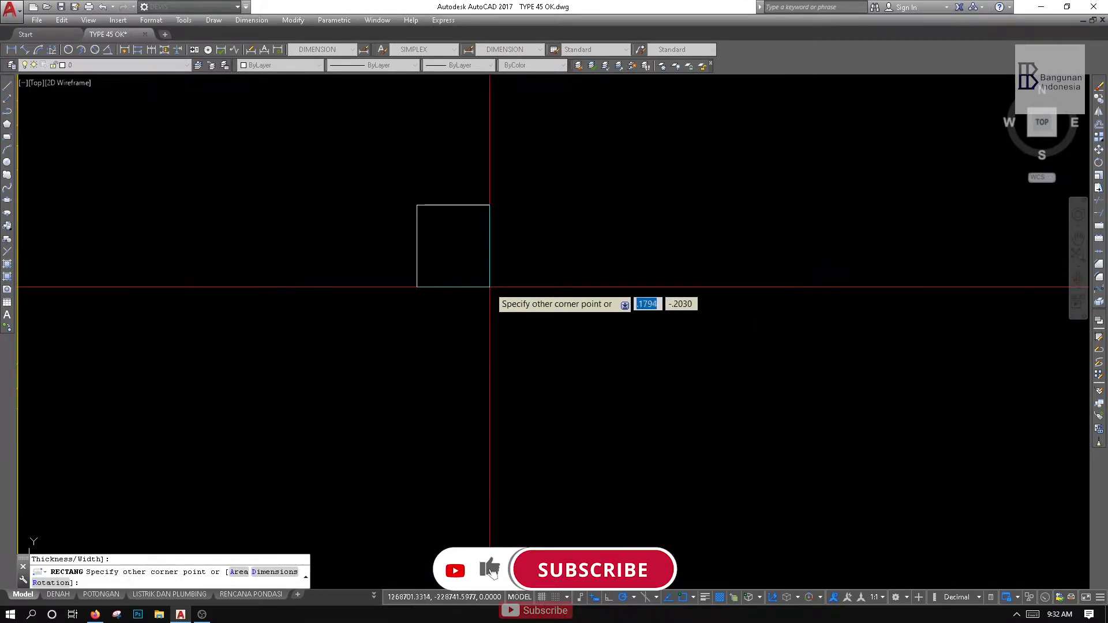
scroll(455, 272, down, 3)
scroll(453, 280, up, 3)
middle_drag(453, 279, 454, 301)
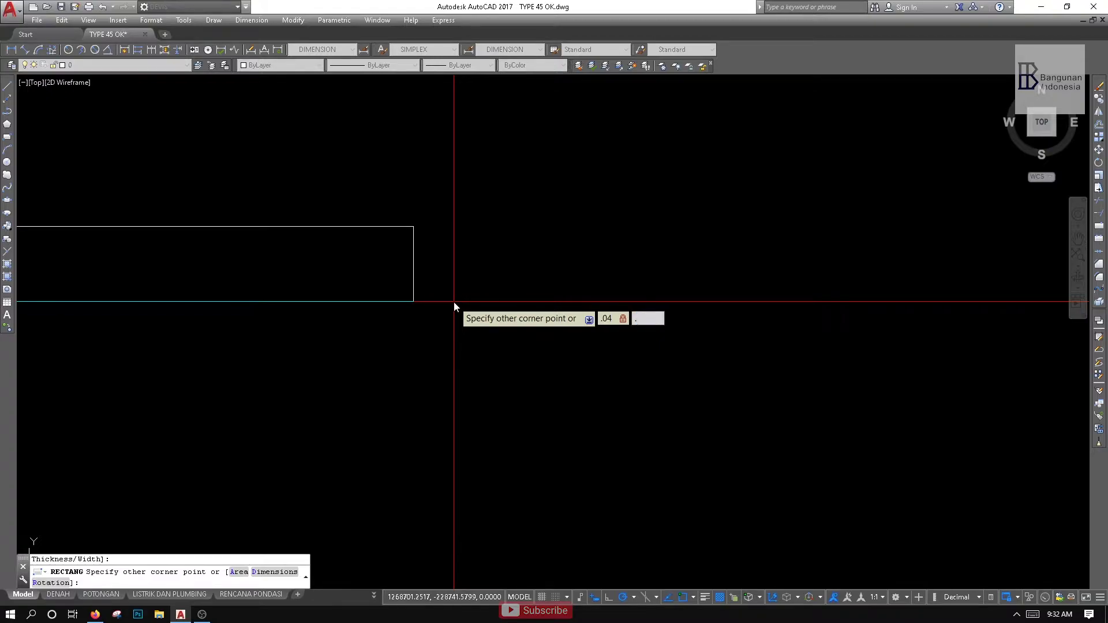
key(Return)
middle_drag(420, 217, 409, 351)
click(427, 284)
click(381, 343)
scroll(381, 344, down, 3)
key(Escape)
scroll(421, 302, up, 3)
click(457, 272)
click(389, 320)
scroll(415, 280, down, 2)
scroll(445, 297, up, 2)
key(Escape)
Copy the small rectangle horizontally to its right to form a matching pair of door jambs
click(470, 299)
click(445, 332)
scroll(433, 338, down, 3)
scroll(423, 358, up, 2)
mouse_move(413, 358)
middle_down()
mouse_move(376, 366)
mouse_move(359, 389)
middle_up()
text(co)
key(Return)
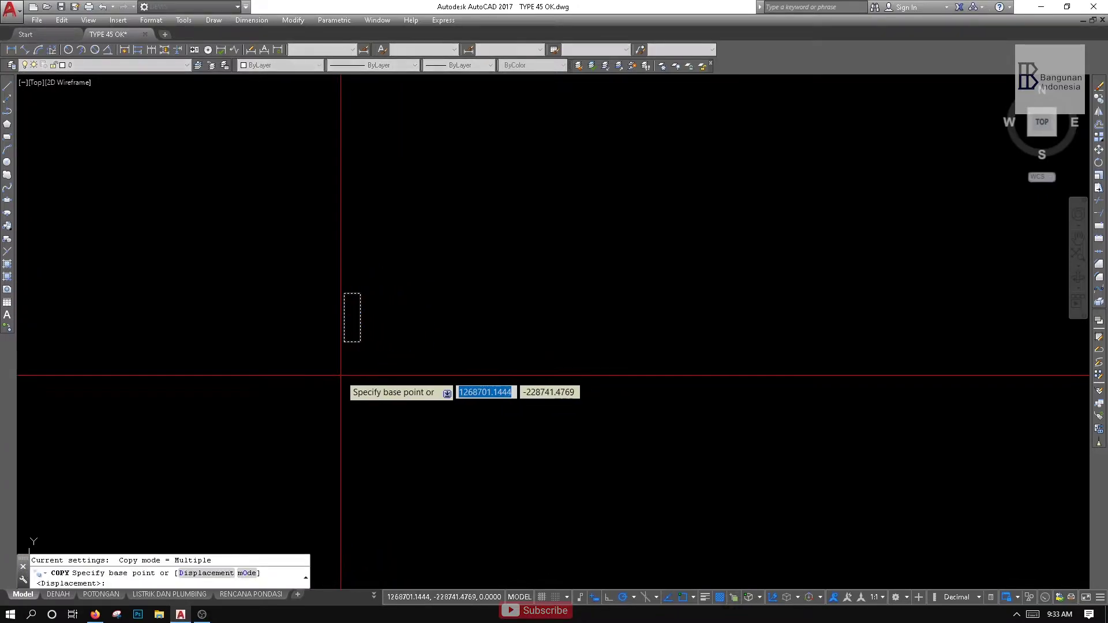
click(341, 376)
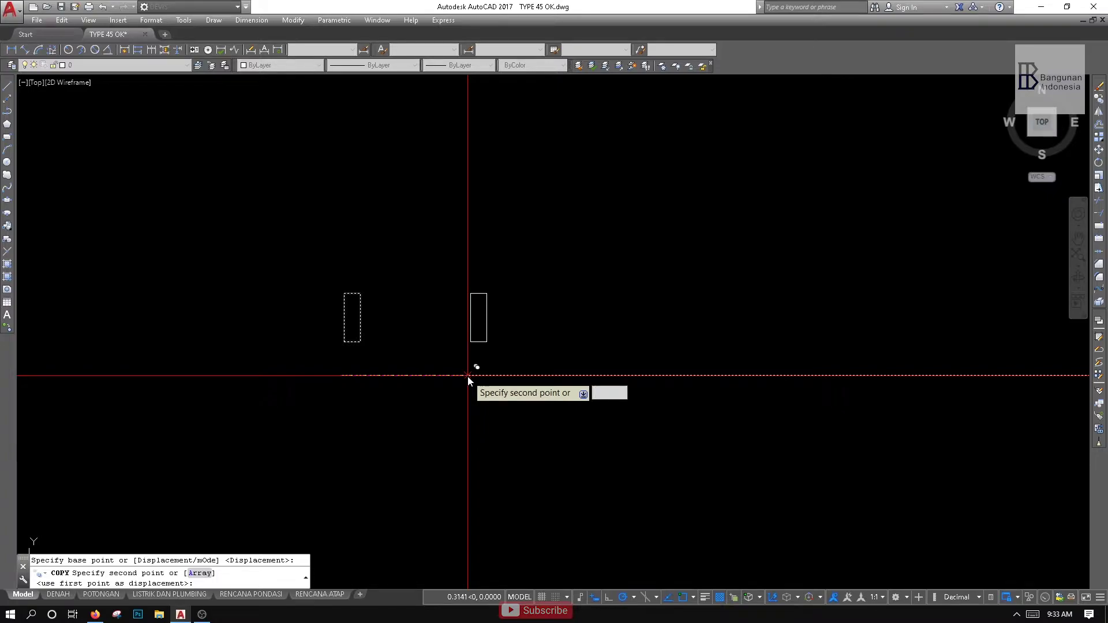
key(Return)
key(Escape)
text(L)
key(Return)
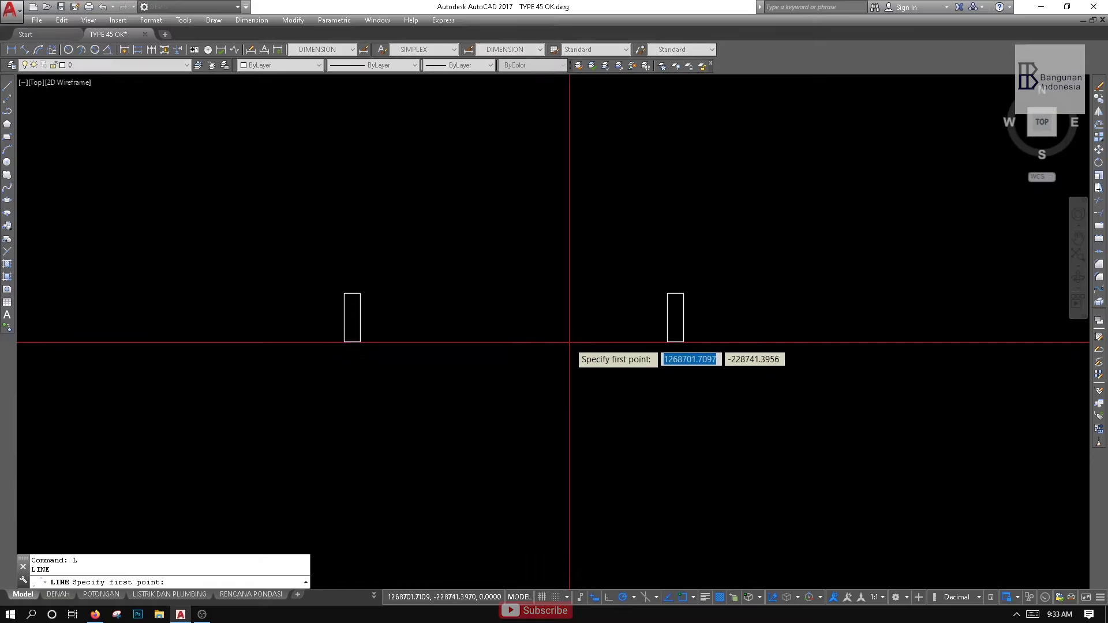
scroll(570, 342, down, 3)
key(Escape)
Select both small rectangles in the front room and delete them
click(586, 261)
click(418, 343)
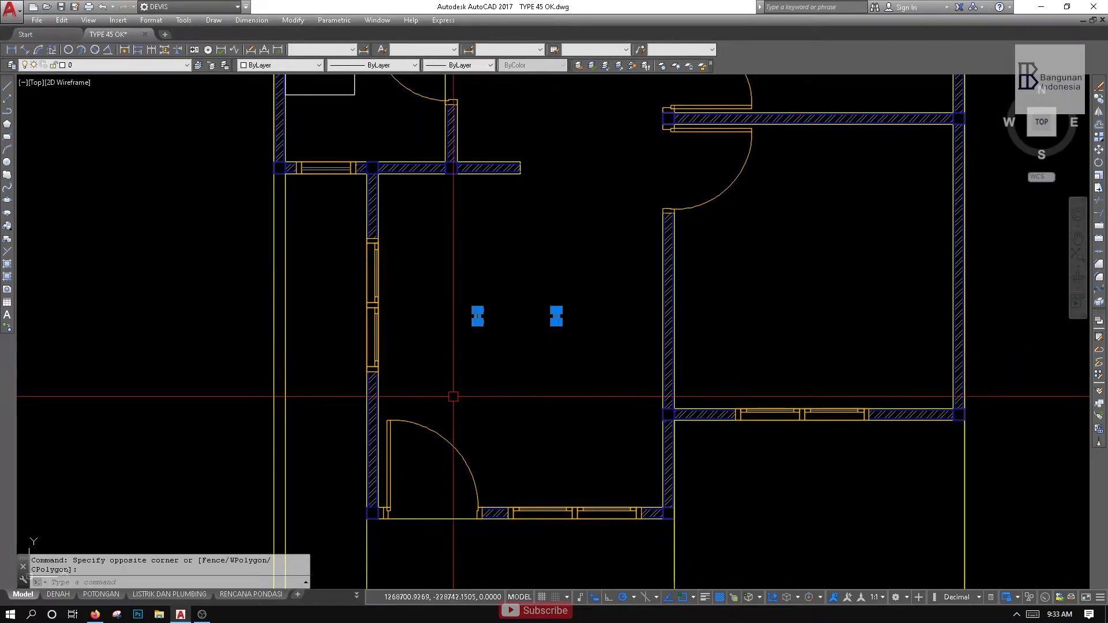
scroll(453, 395, up, 4)
key(Delete)
Move the front door leaf straight up so its lower corner meets the end of the wall's inner face line
scroll(372, 471, up, 3)
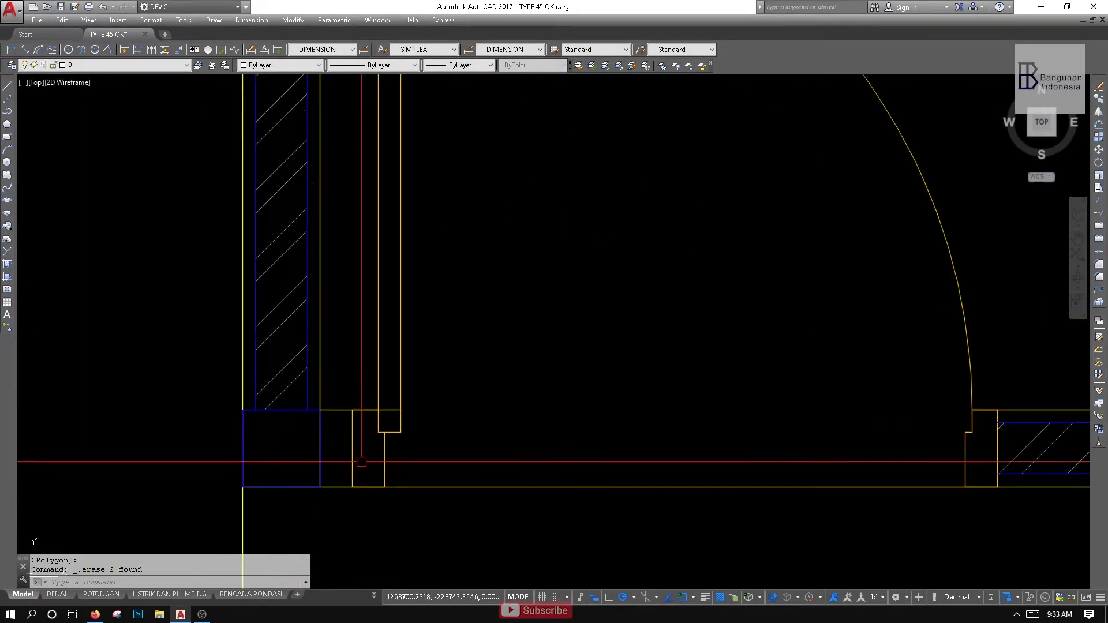
scroll(364, 404, down, 4)
middle_drag(365, 381, 393, 335)
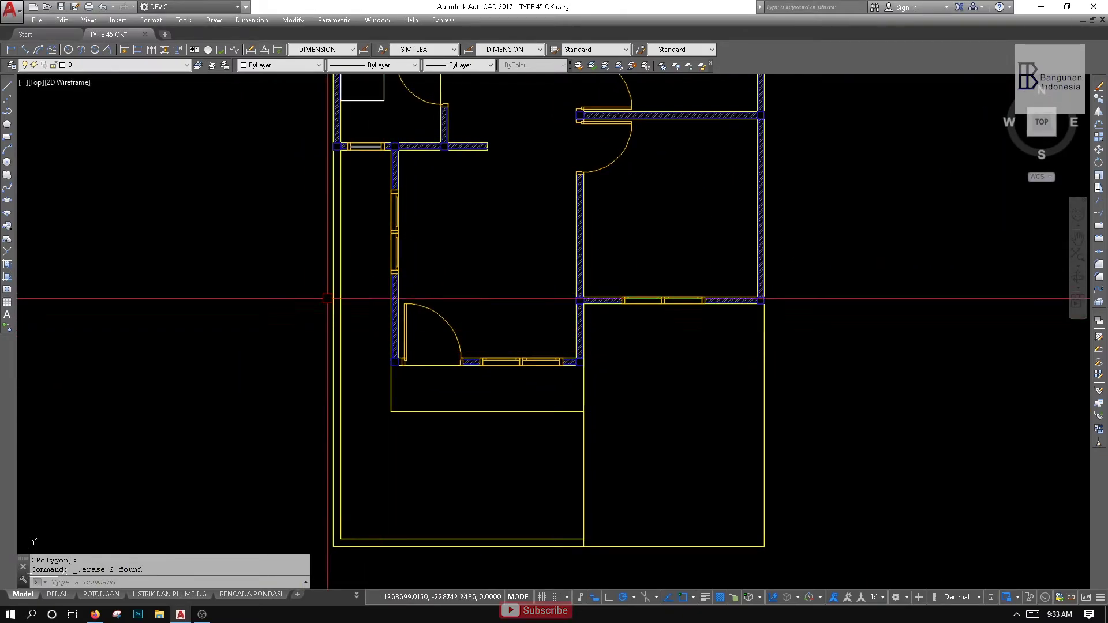
scroll(580, 362, up, 6)
mouse_move(609, 360)
middle_down()
mouse_move(585, 365)
mouse_move(572, 392)
middle_up()
click(585, 370)
text(ETLOAD)
key(Escape)
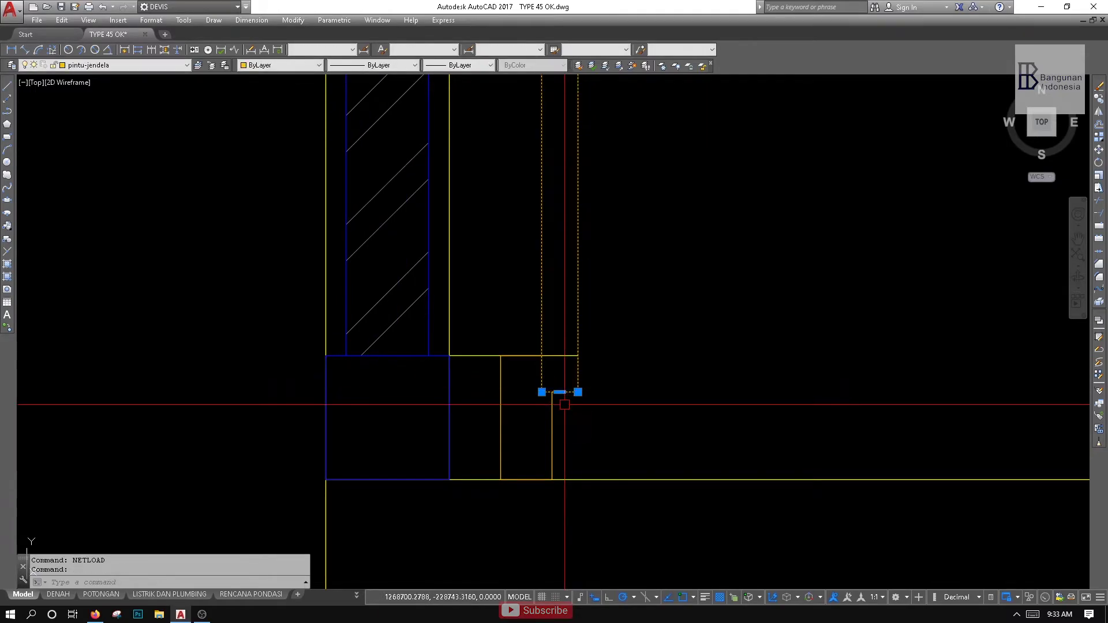
text(m)
key(Return)
click(578, 392)
click(576, 354)
scroll(576, 322, down, 3)
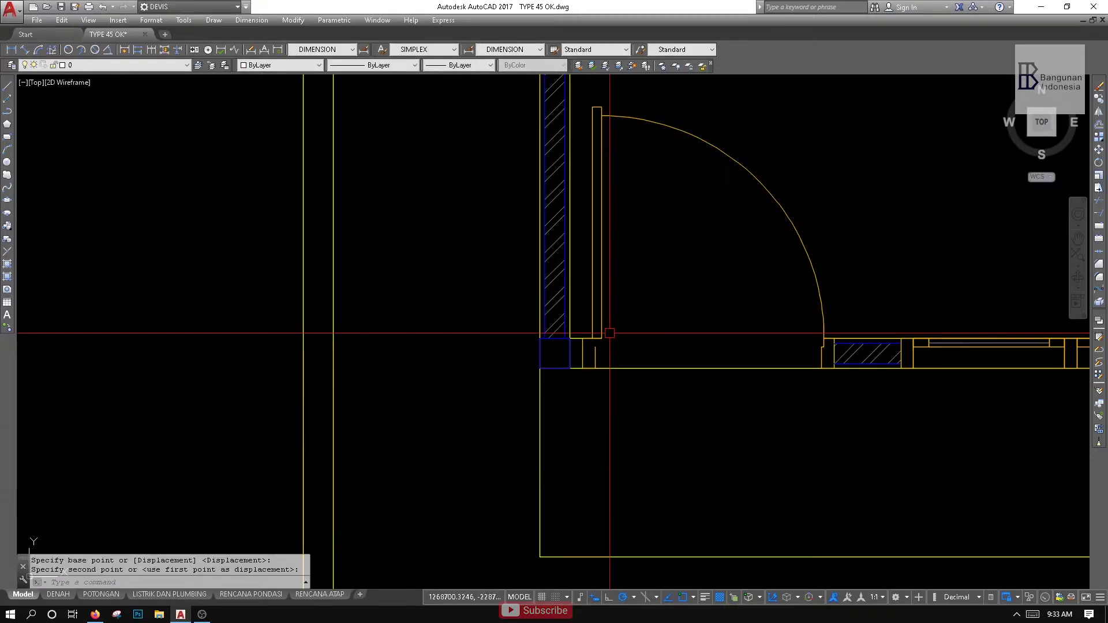
Draw lines from the top of the front door's left jamb edge leftward and up to the wall's inner face line
scroll(598, 344, up, 3)
scroll(579, 370, up, 2)
text(l)
key(Return)
click(581, 371)
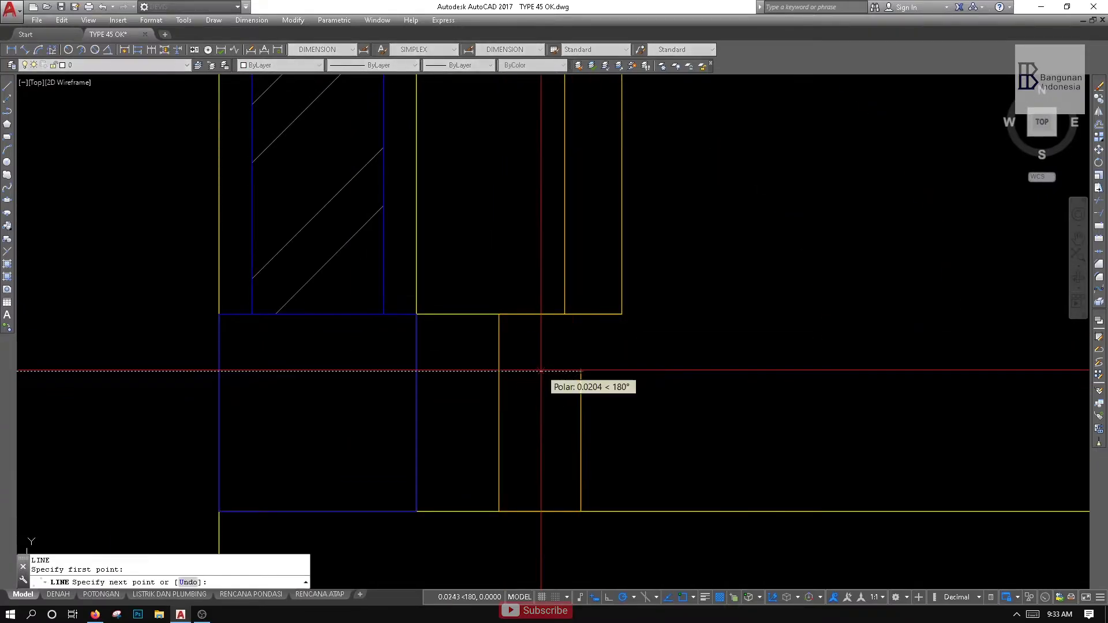
click(565, 372)
click(564, 317)
key(Escape)
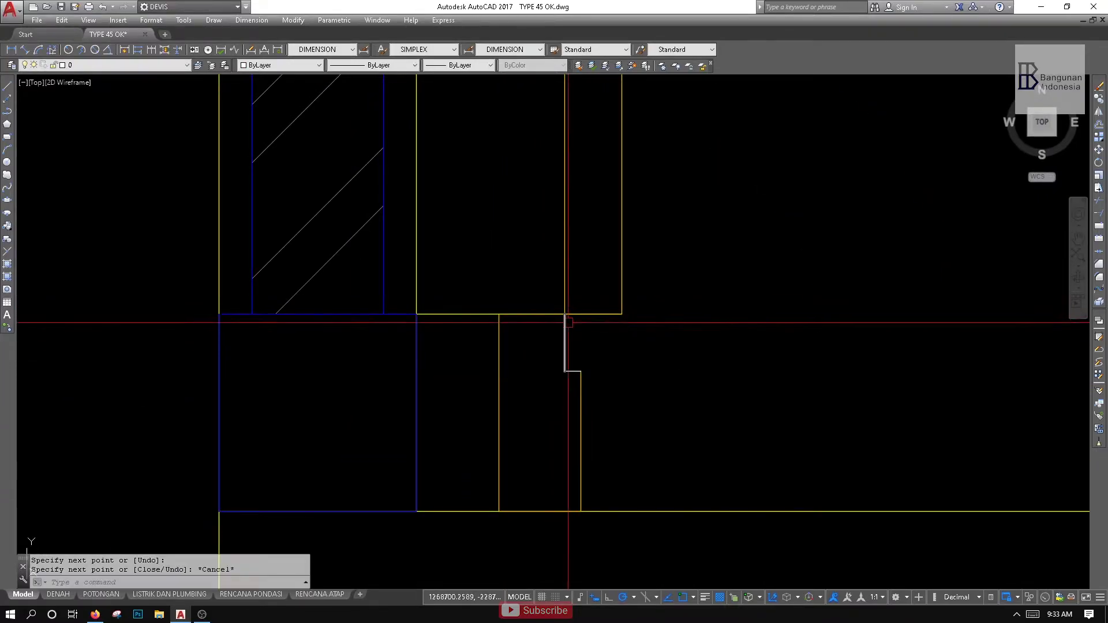
scroll(577, 323, down, 6)
key(Escape)
scroll(582, 396, down, 10)
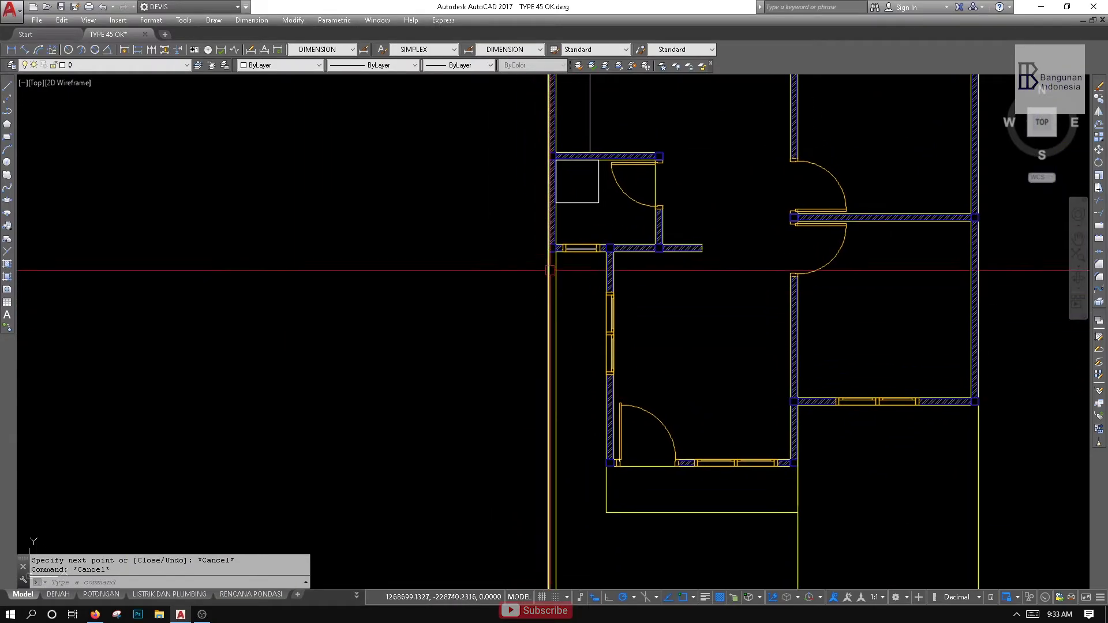
scroll(460, 260, down, 5)
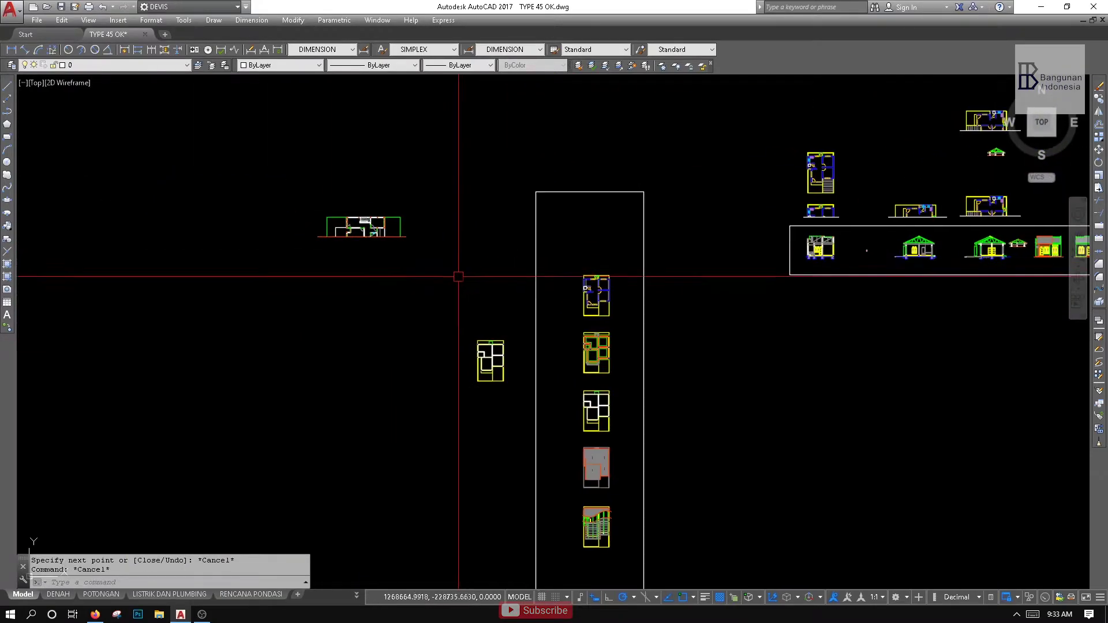
middle_drag(160, 198, 241, 189)
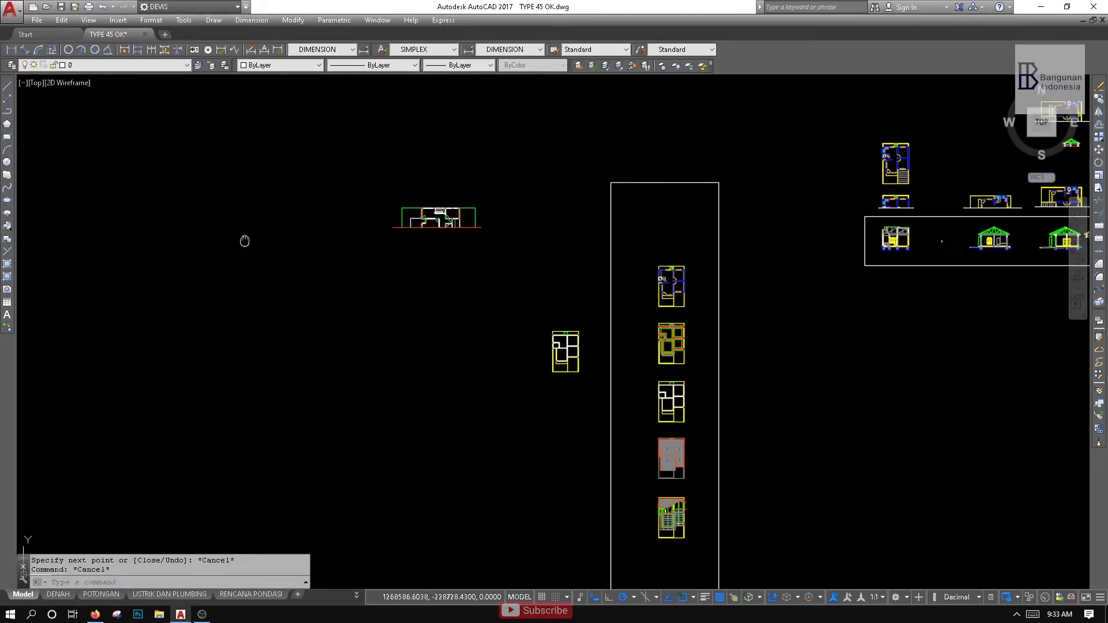
middle_drag(245, 240, 226, 233)
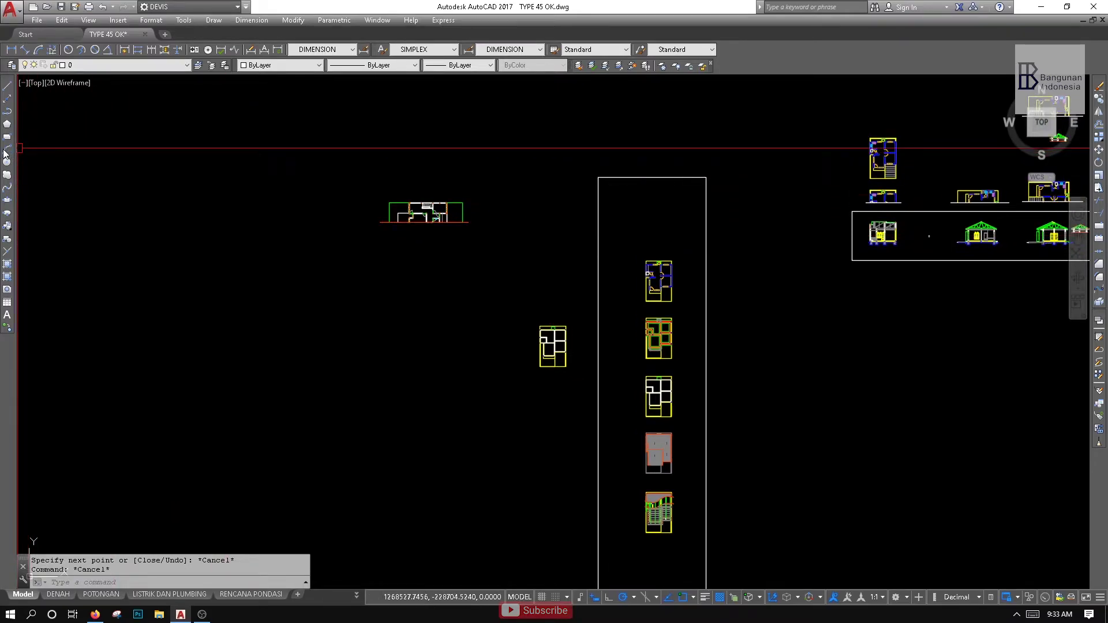
click(7, 151)
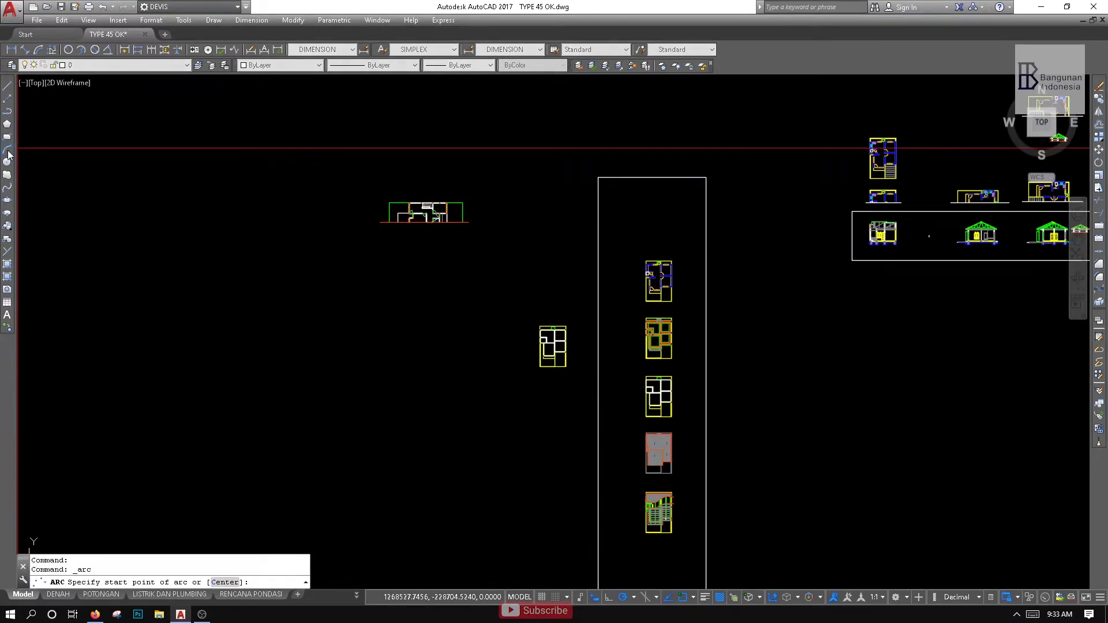
scroll(517, 297, up, 5)
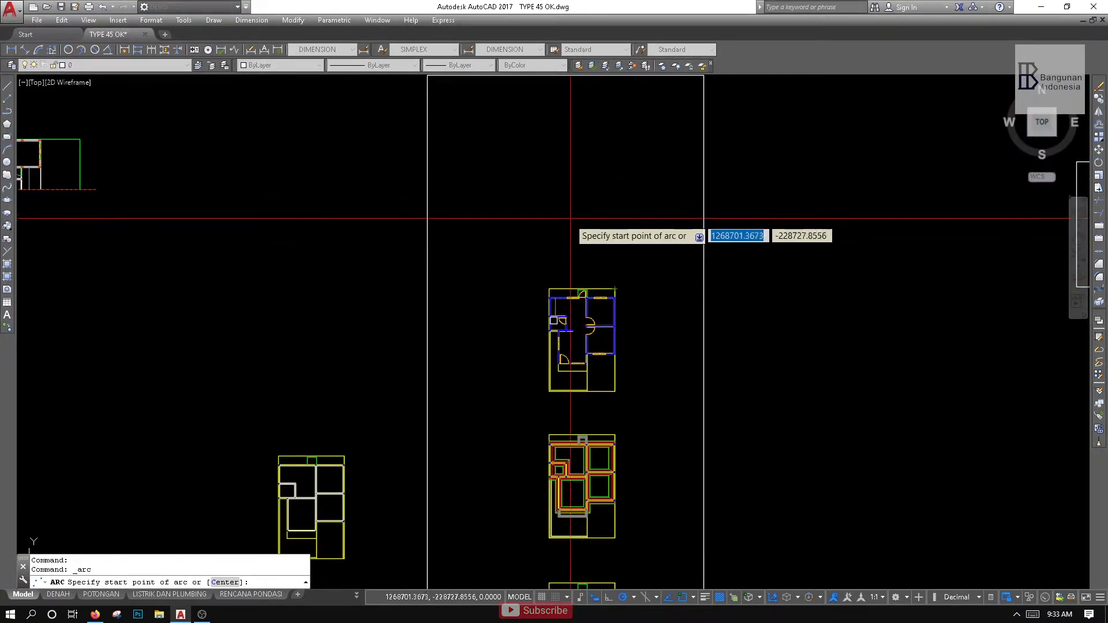
scroll(600, 386, up, 4)
scroll(530, 359, up, 4)
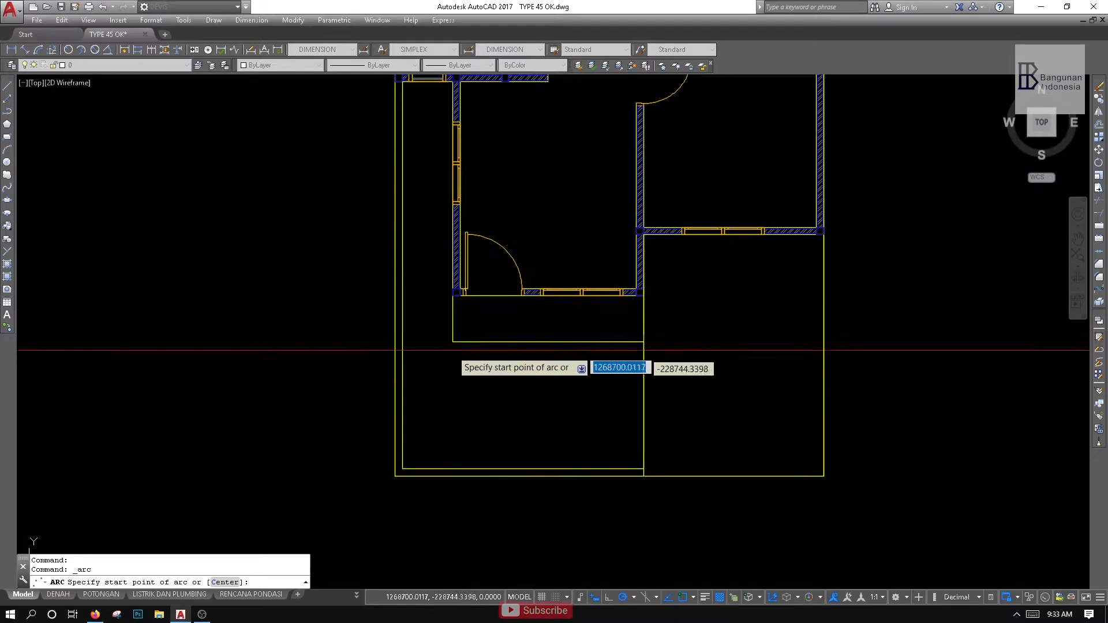
key(Escape)
key(Escape)
Undo the front door edits and the deletion of the two small rectangles
middle_drag(484, 293, 452, 326)
scroll(452, 327, up, 4)
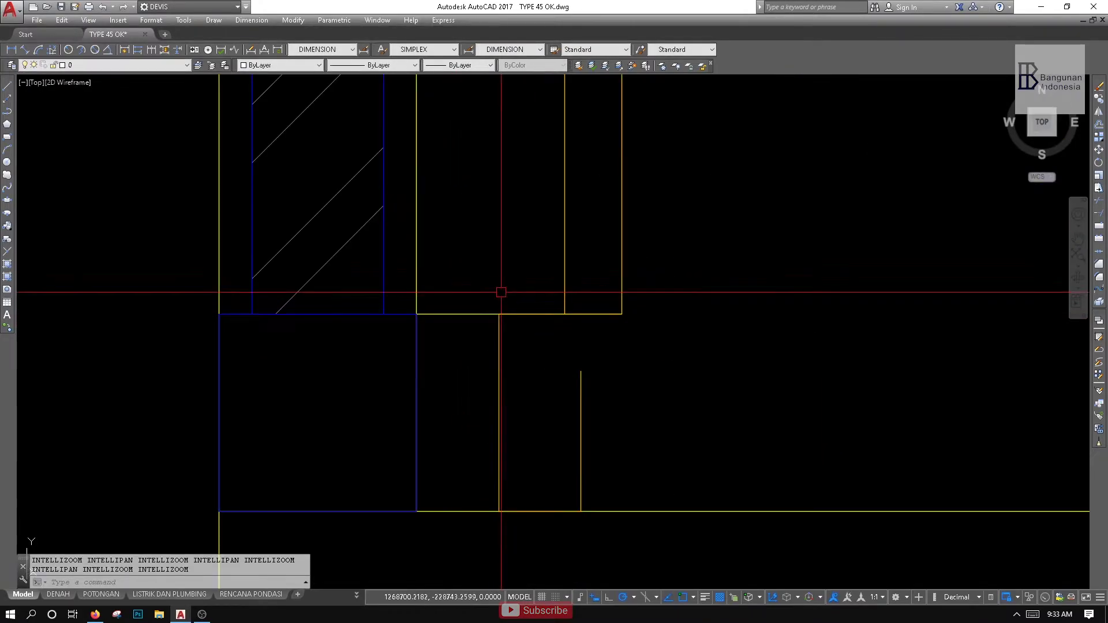
key(ctrl+z)
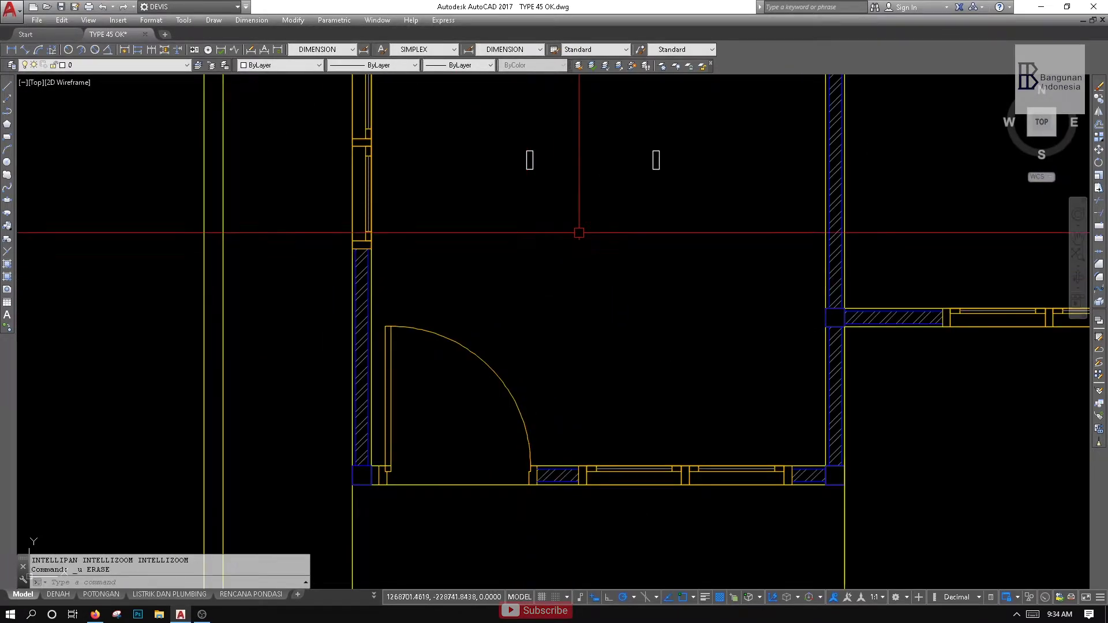
Draw a 0.76 line straight up from the upper inner corner of the left jamb rectangle
scroll(505, 247, up, 4)
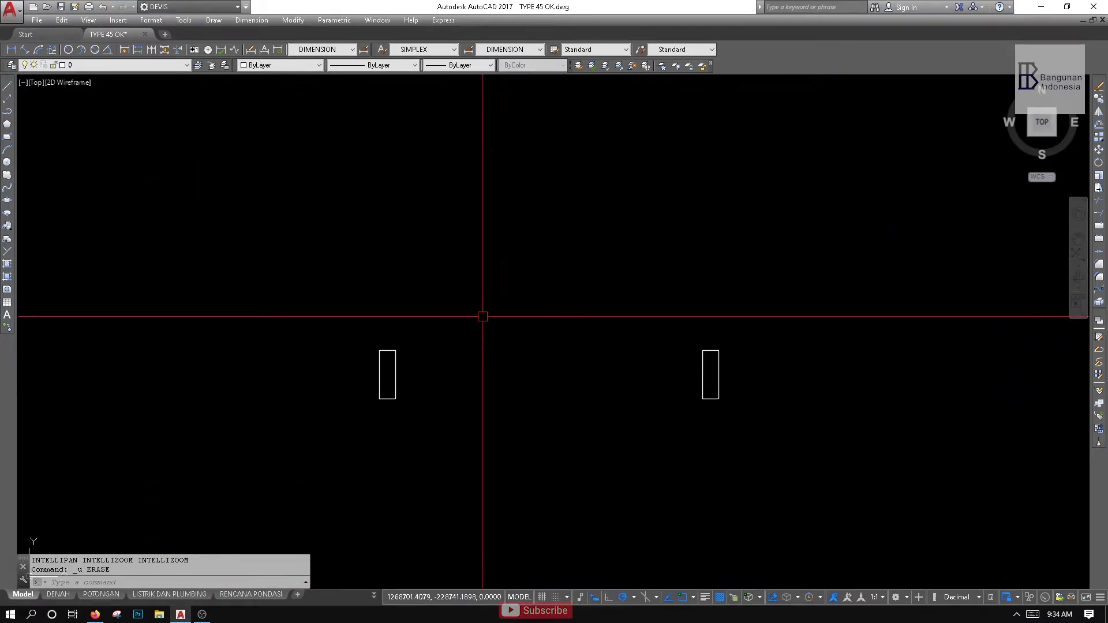
text(l)
key(Return)
click(396, 351)
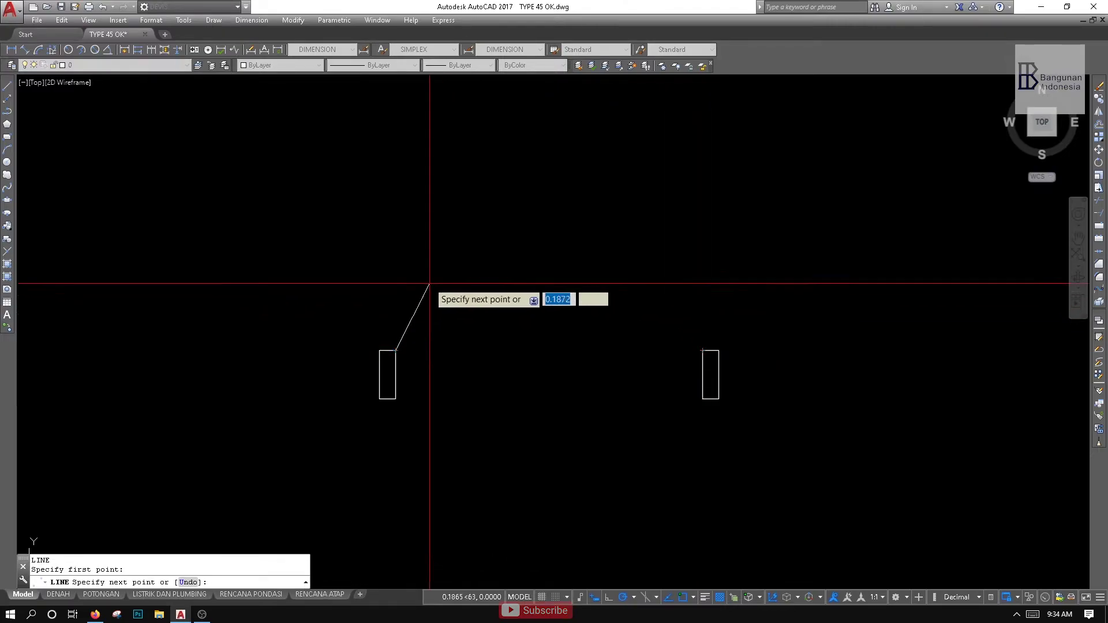
text(.)
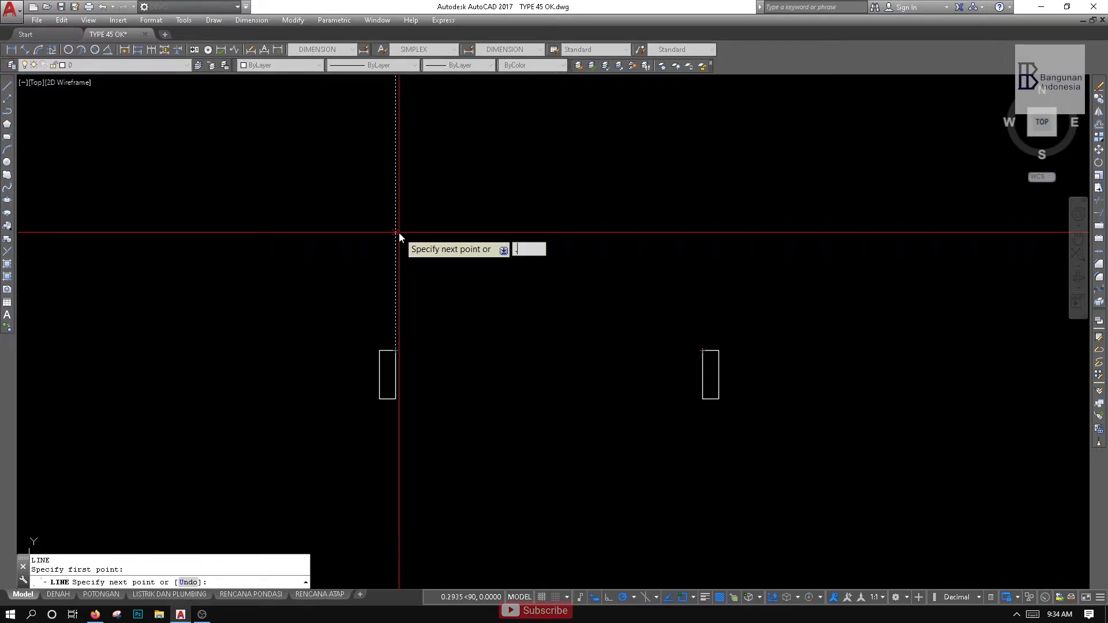
text(76)
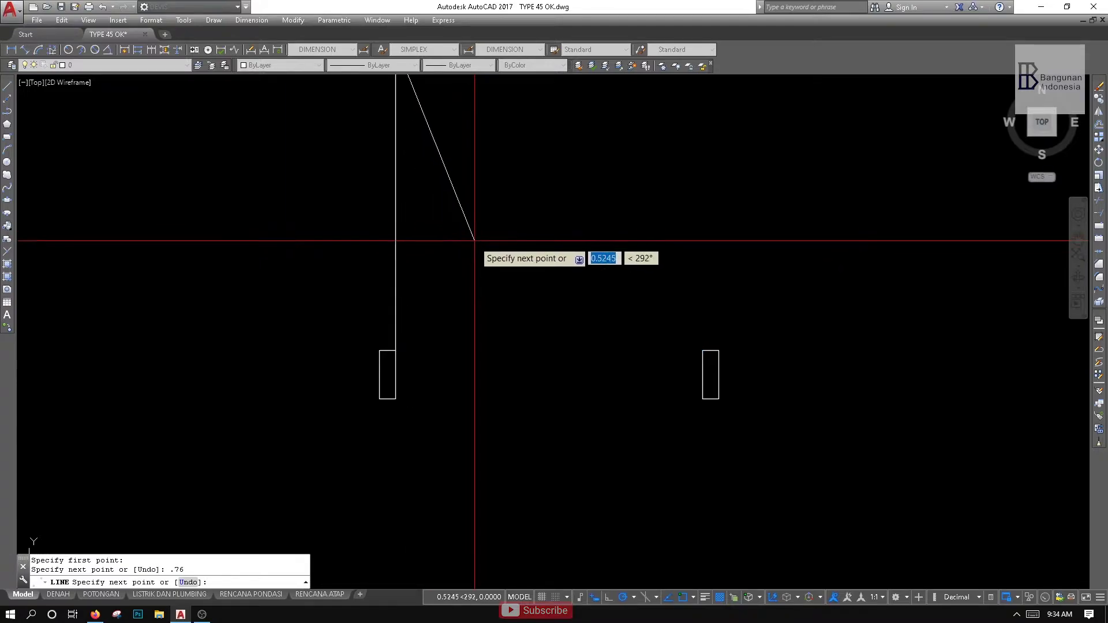
key(Return)
scroll(427, 456, down, 2)
key(Return)
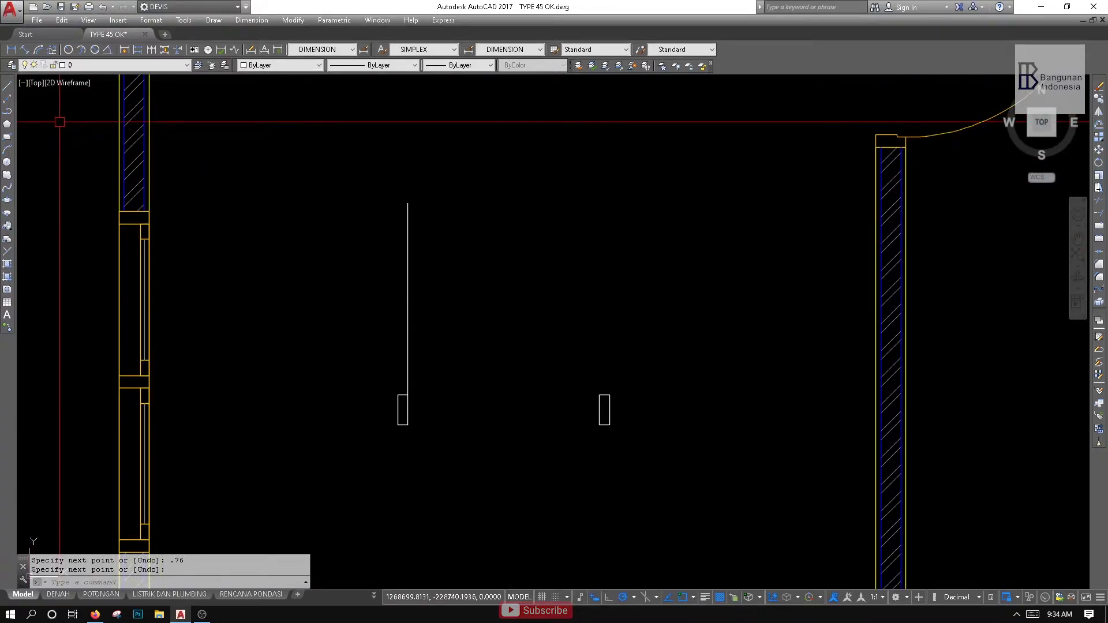
Draw a Center, Start, End arc centred on the line's lower end, from the right jamb's upper inner corner to the line's upper end
click(212, 20)
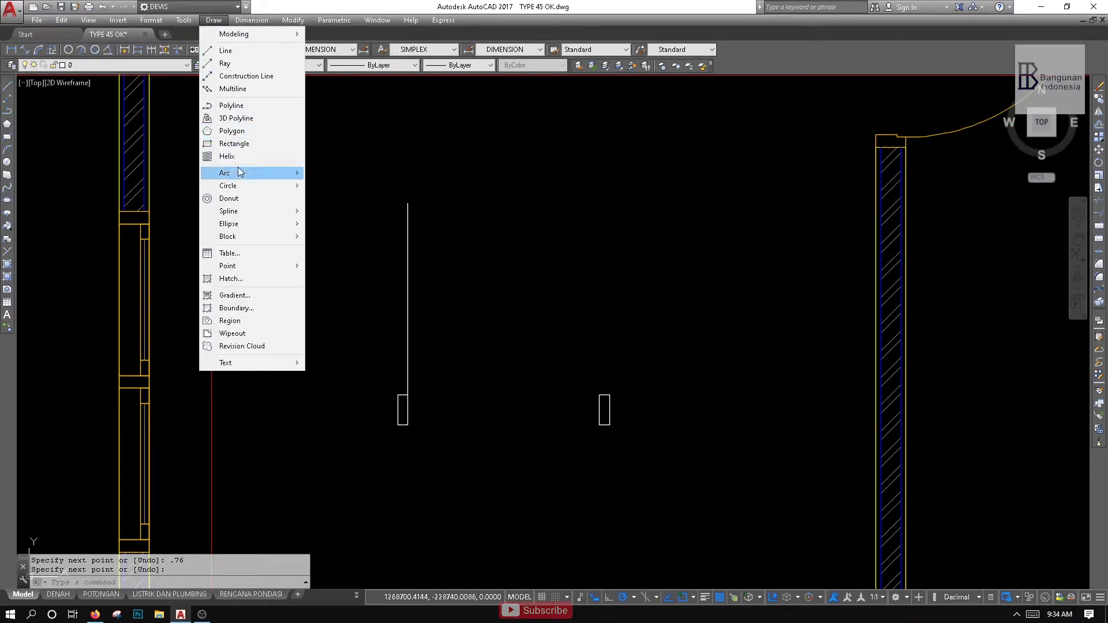
mouse_move(241, 172)
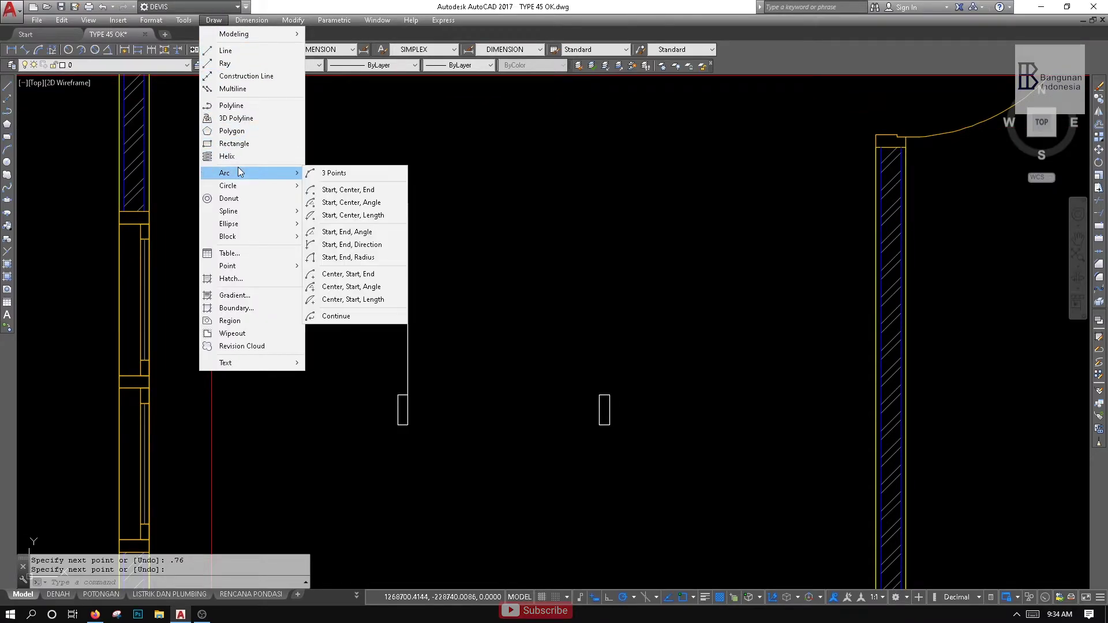
click(362, 273)
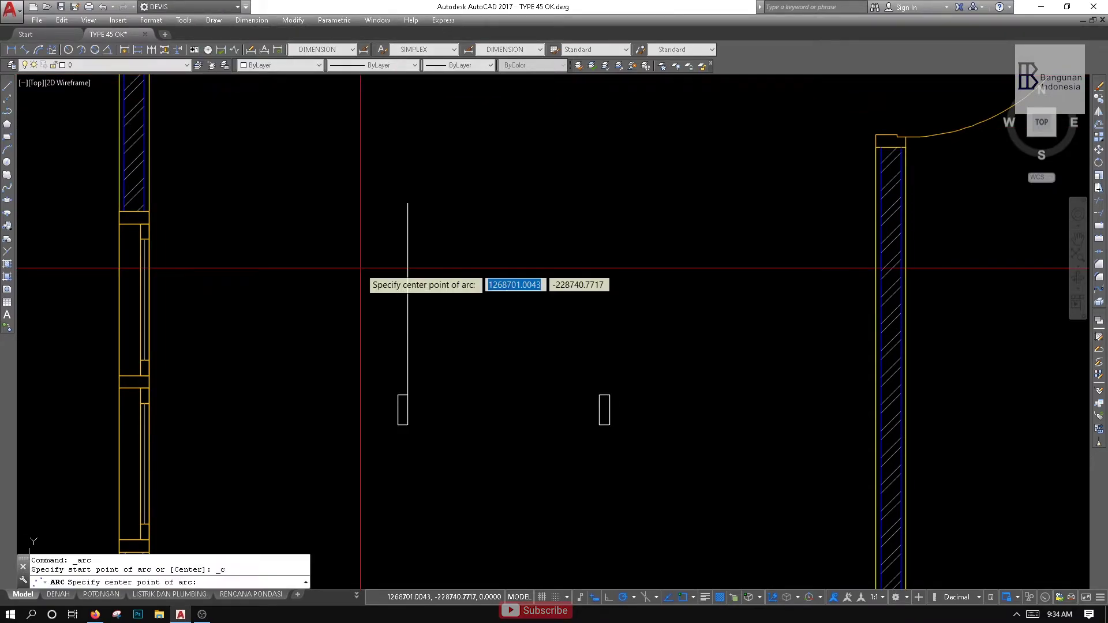
click(408, 395)
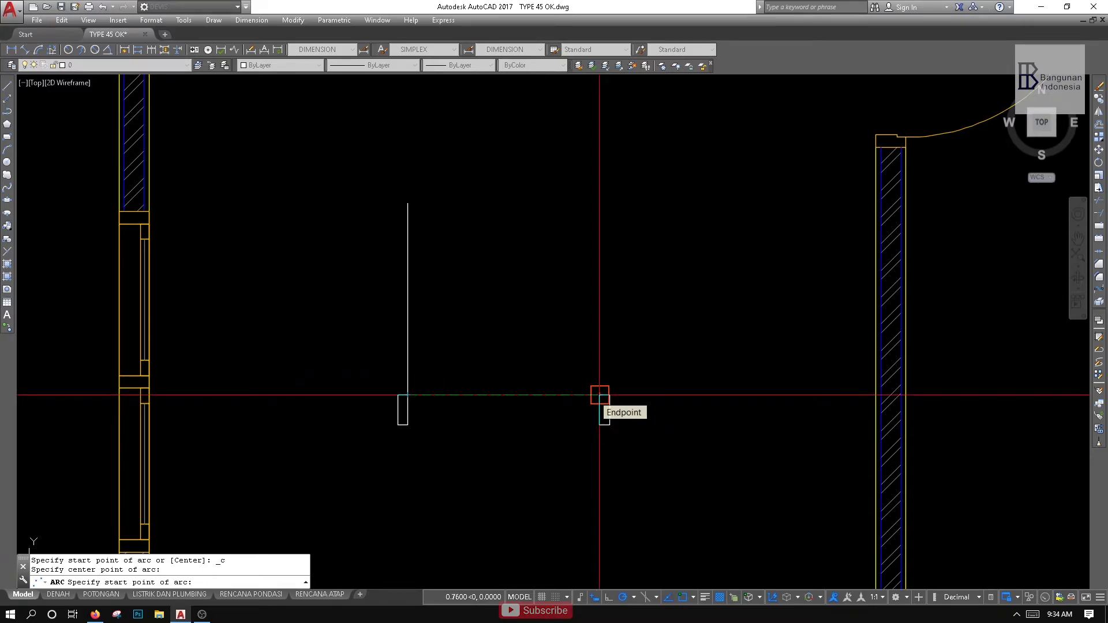
click(599, 395)
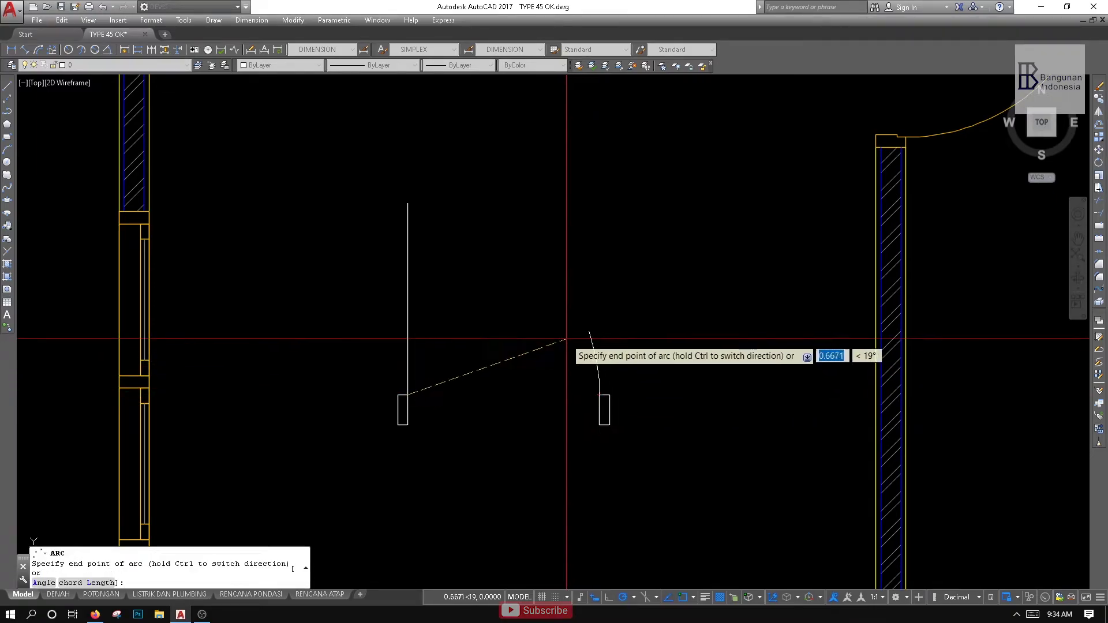
click(408, 203)
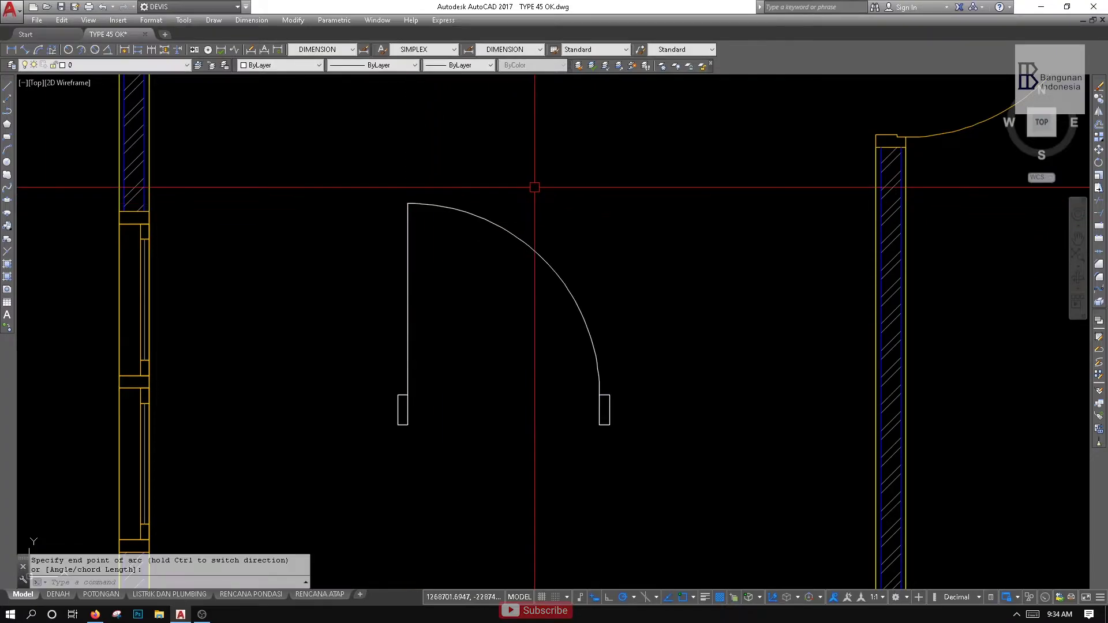
Select the door's swing arc and vertical leaf line together and delete both
click(584, 148)
click(516, 280)
middle_drag(543, 219, 512, 297)
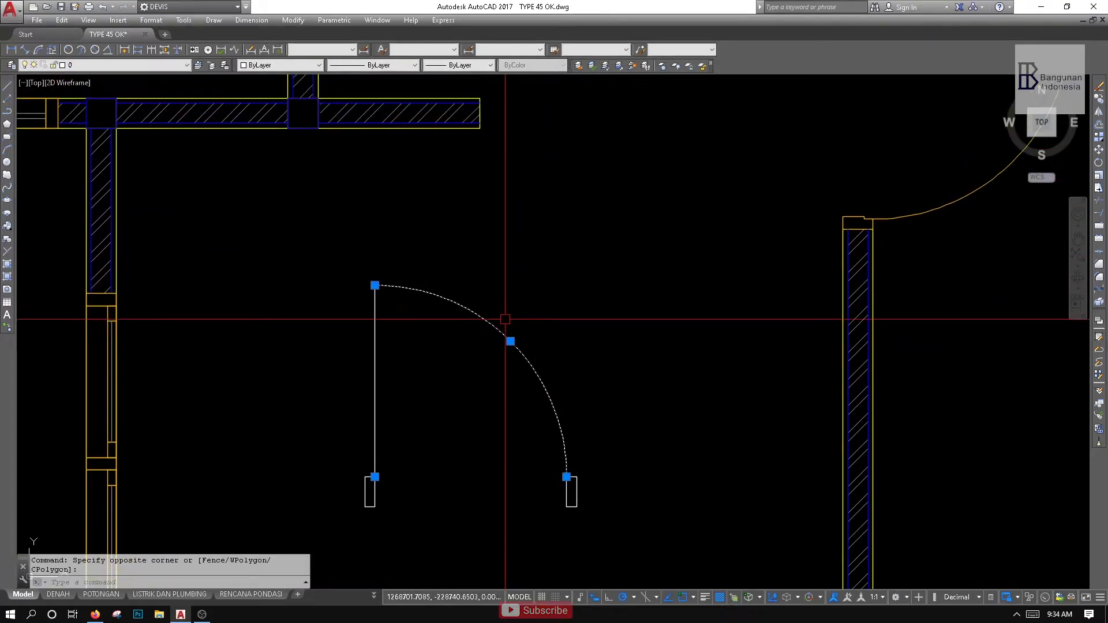
scroll(512, 297, down, 2)
key(Escape)
scroll(516, 289, up, 2)
click(514, 290)
click(364, 354)
mouse_move(337, 355)
middle_down()
mouse_move(375, 340)
mouse_move(401, 349)
middle_up()
key(Delete)
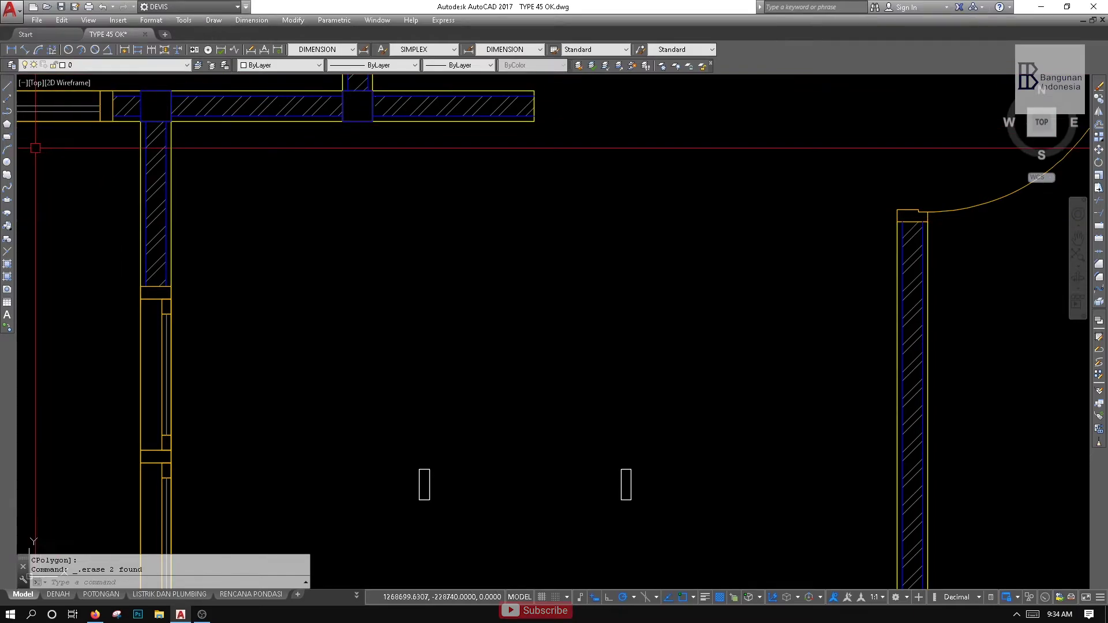
Restore the deleted leaf line and swing arc, and delete only the arc
click(487, 228)
click(463, 326)
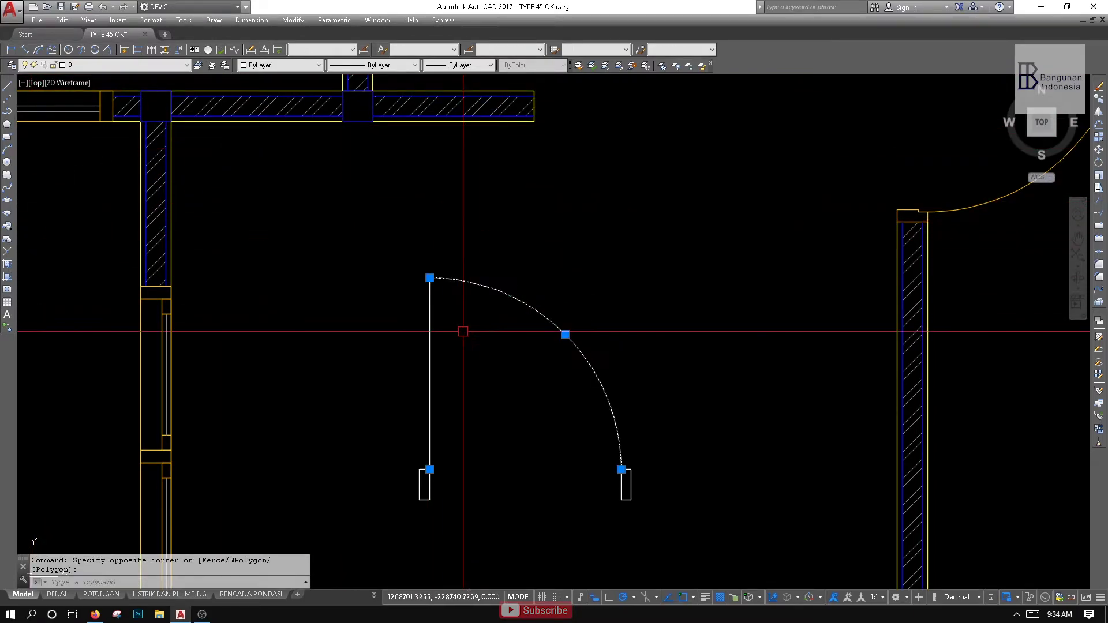
middle_drag(462, 327, 462, 318)
key(Delete)
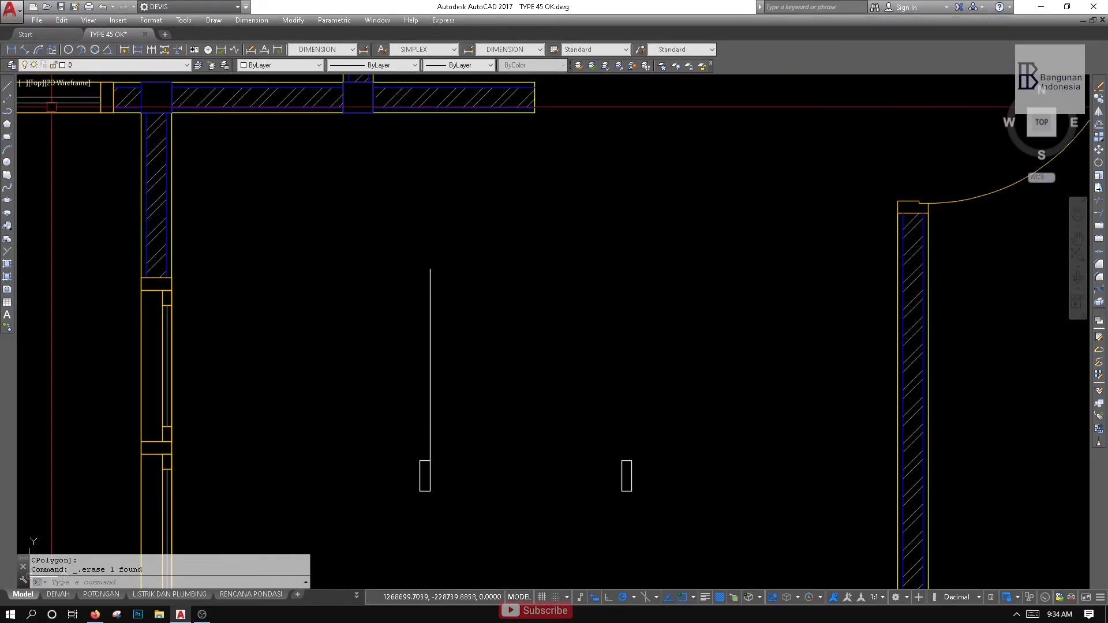
Draw a three-point arc from the right jamb's upper inner corner, through a freely picked point, to the upper end of the leaf line
click(7, 150)
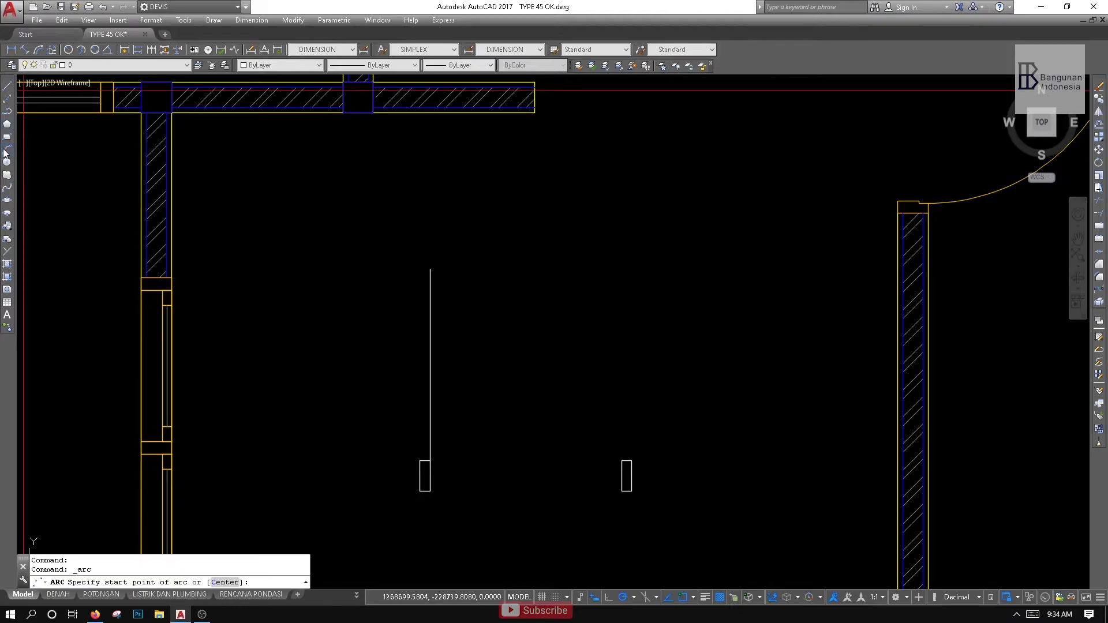
click(622, 461)
click(588, 339)
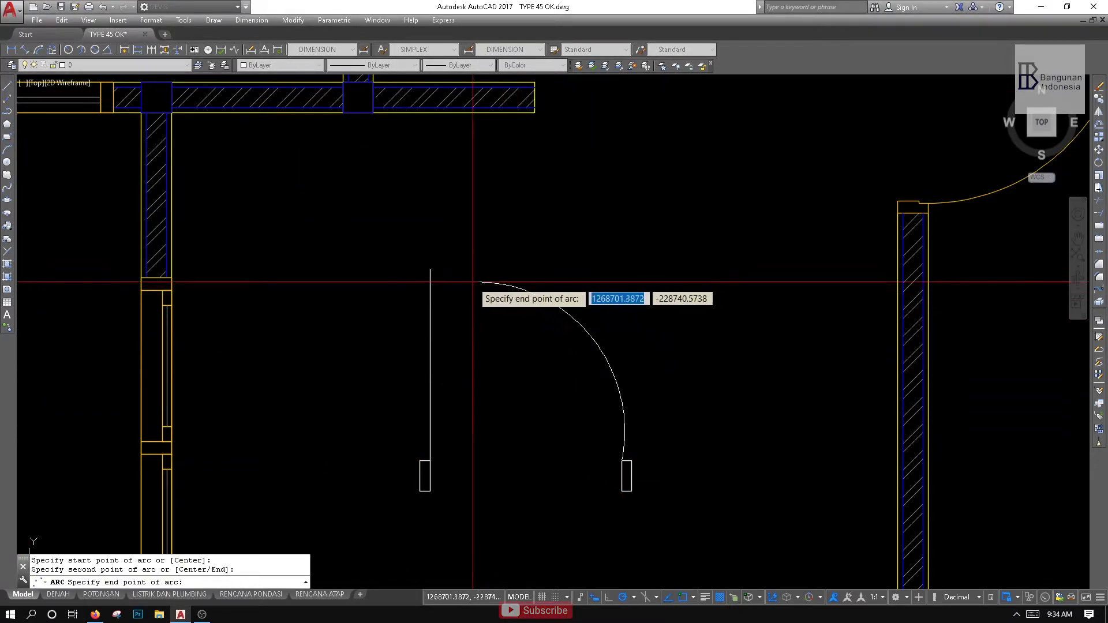
click(430, 269)
scroll(629, 274, down, 4)
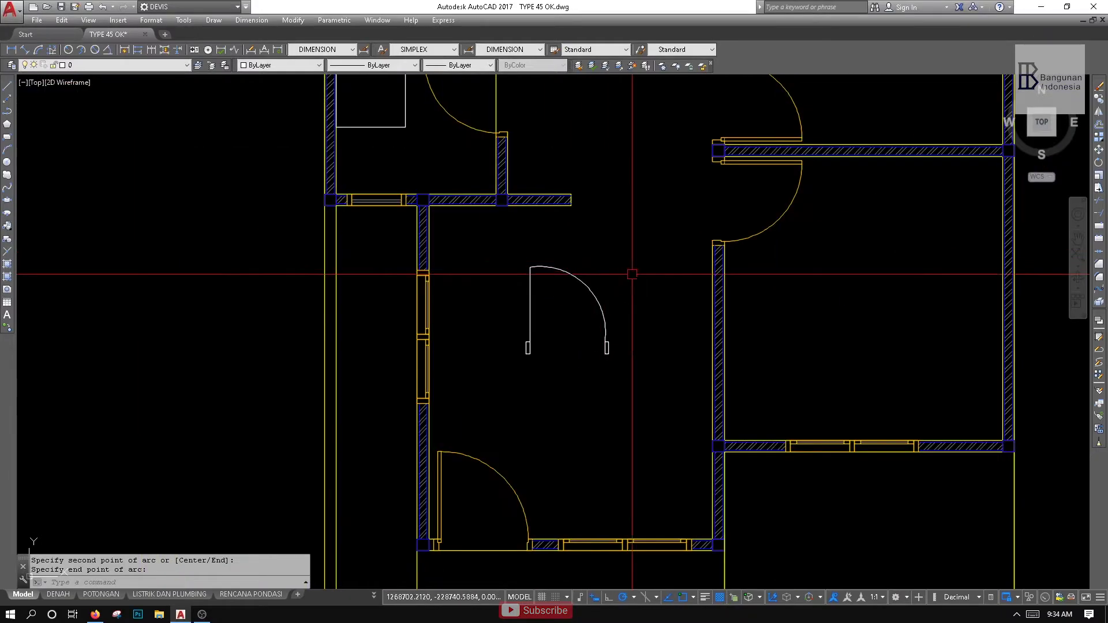
scroll(586, 285, up, 3)
middle_drag(606, 260, 574, 297)
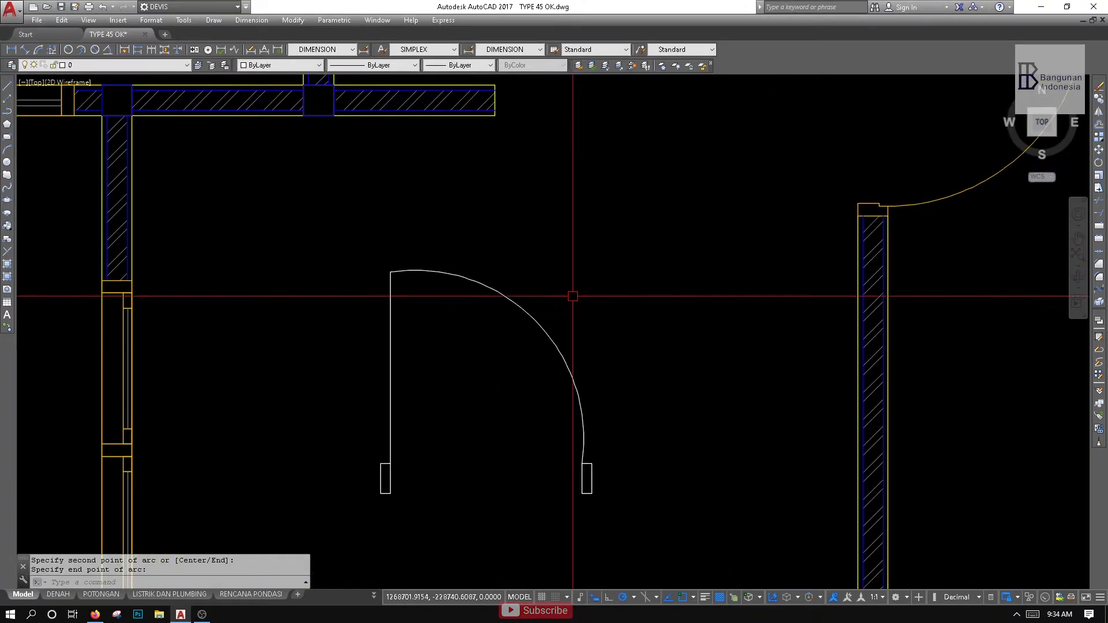
scroll(573, 292, down, 3)
scroll(574, 295, up, 2)
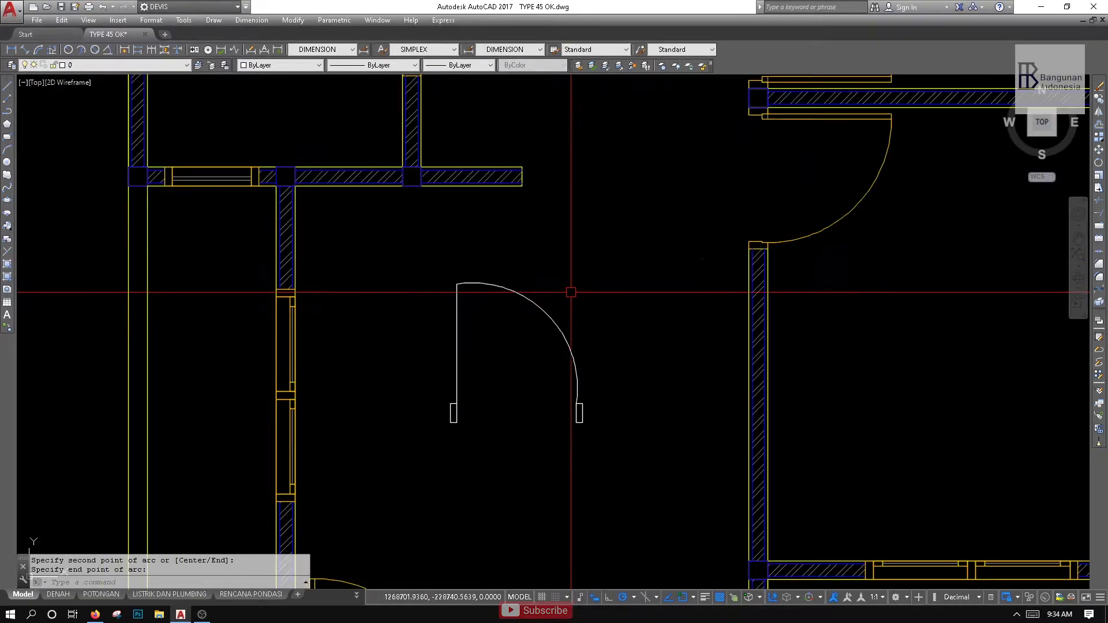
Delete the three-point arc and the leaf line, leaving the two jamb rectangles in place
middle_drag(417, 299, 502, 302)
click(631, 287)
click(521, 336)
key(Delete)
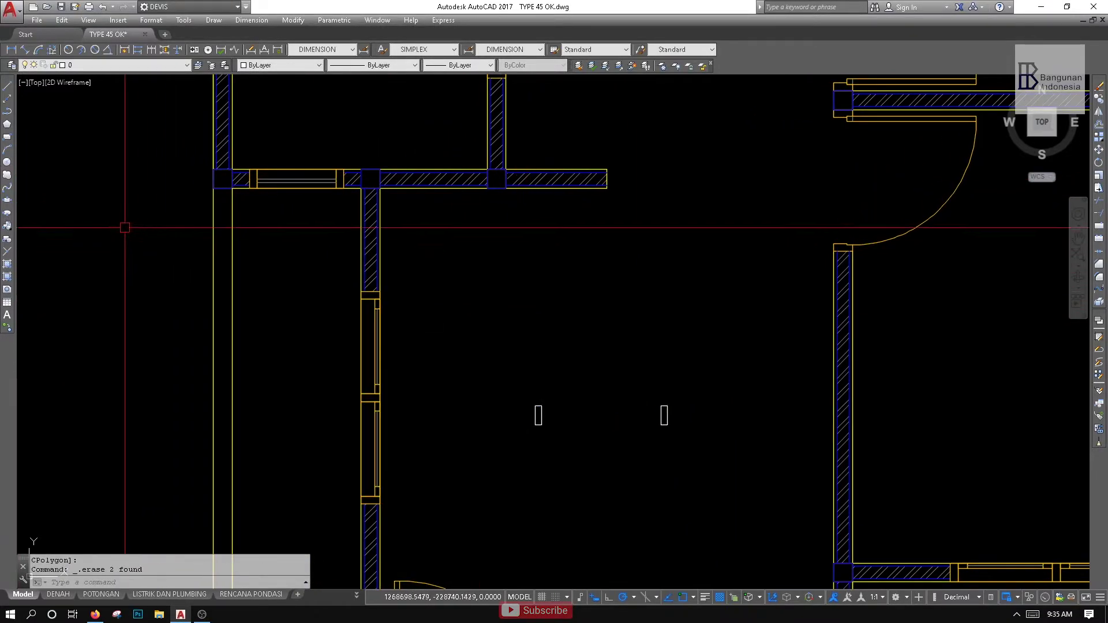
Draw a circle with a radius of 0.6 in the empty area left of the house plan
middle_drag(38, 181, 57, 181)
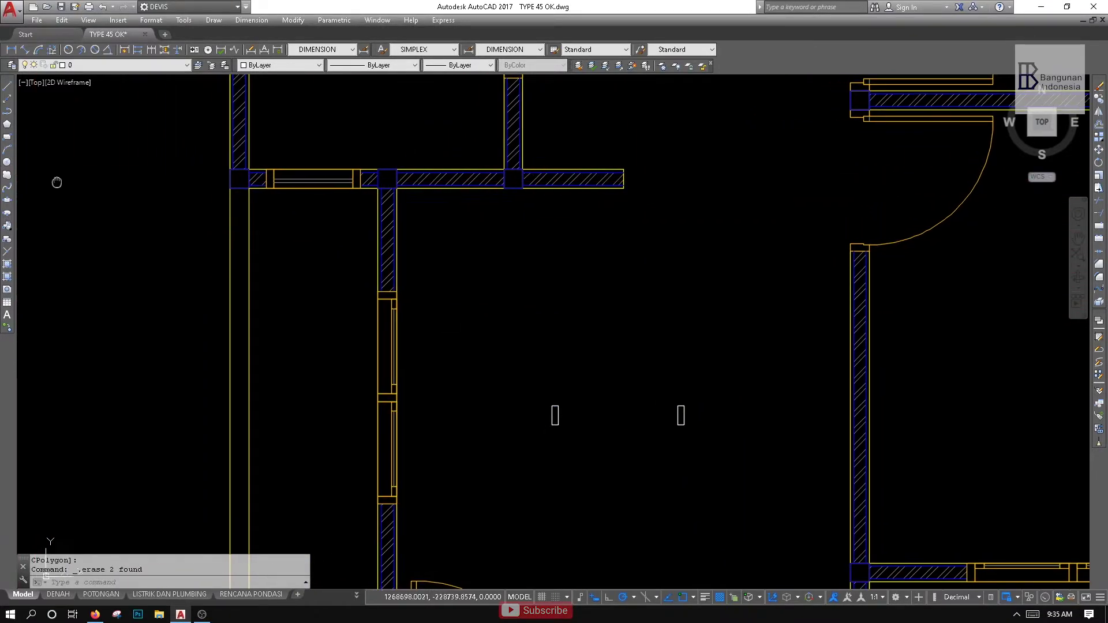
click(7, 163)
middle_drag(590, 396, 418, 394)
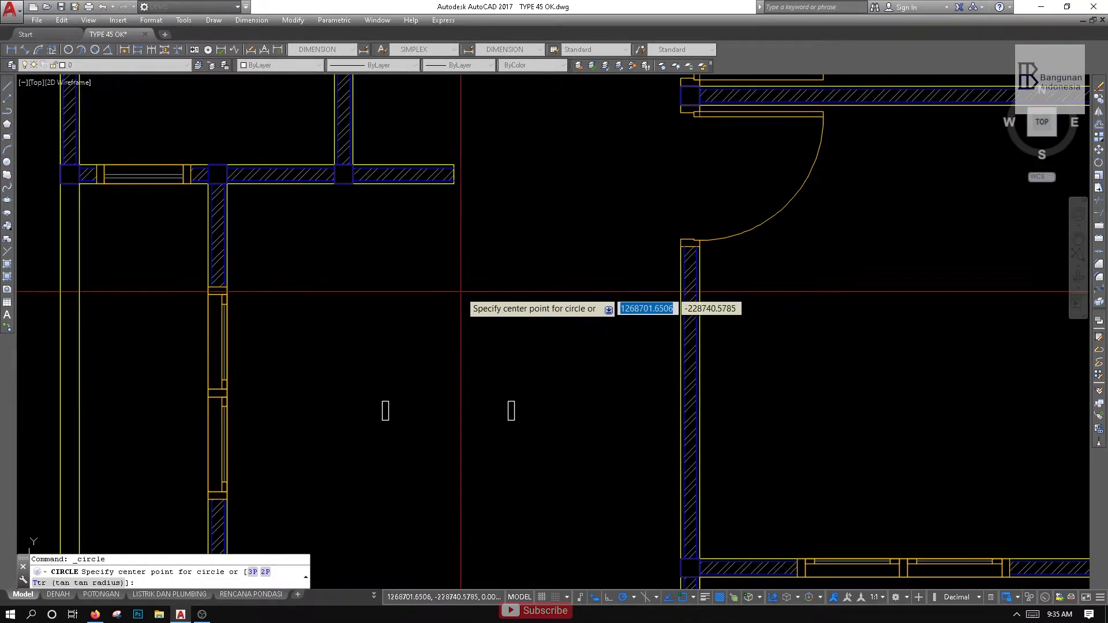
scroll(512, 220, down, 4)
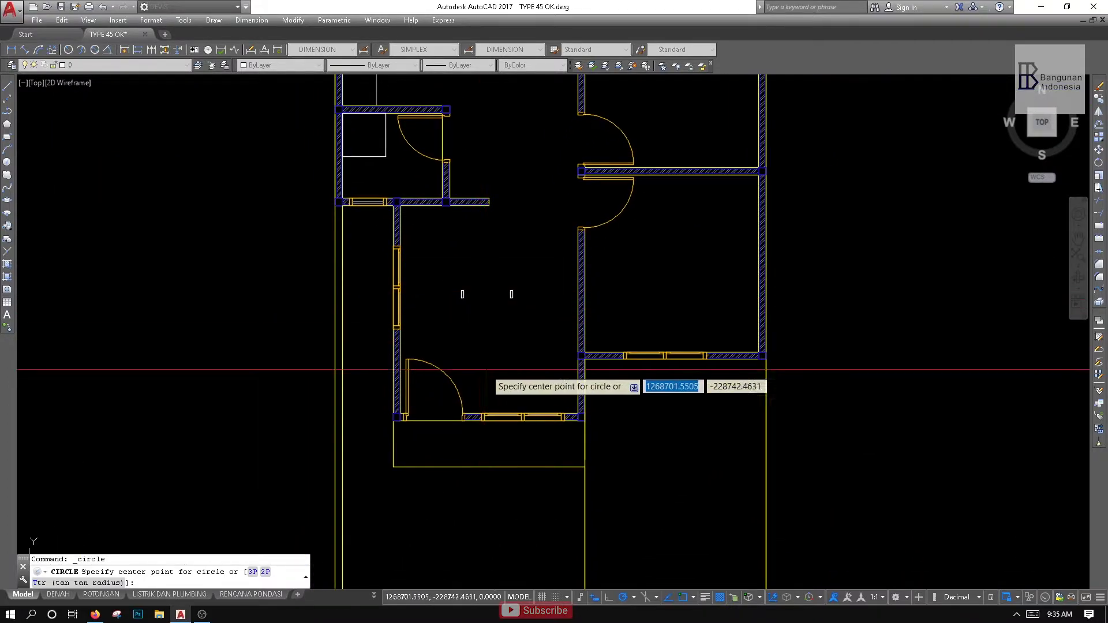
middle_drag(502, 414, 562, 307)
scroll(519, 315, down, 2)
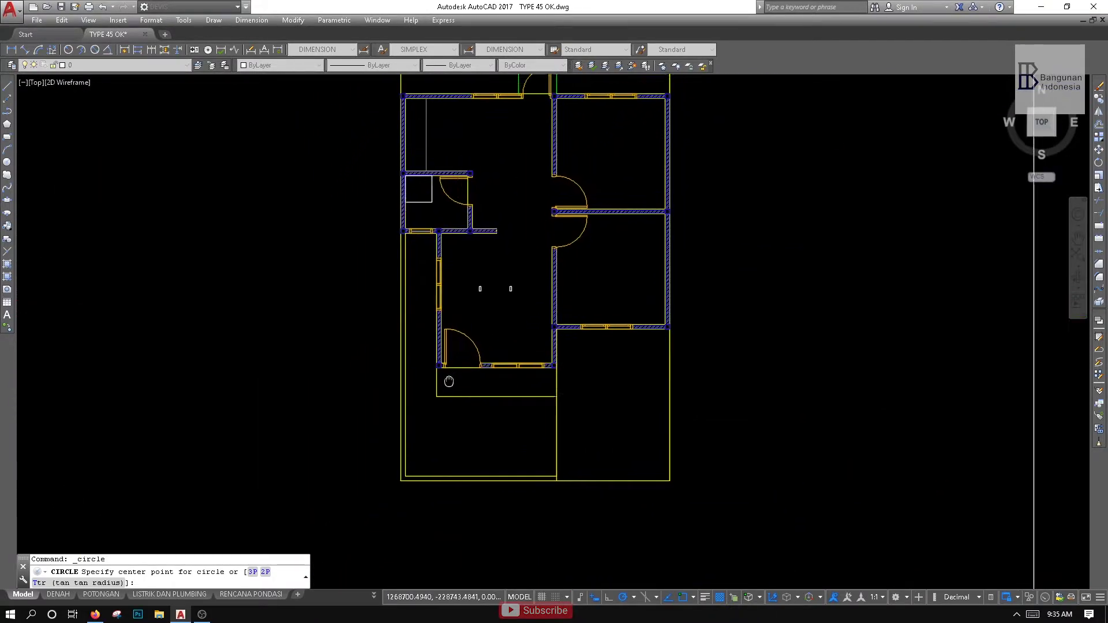
middle_drag(511, 267, 400, 379)
scroll(399, 346, up, 5)
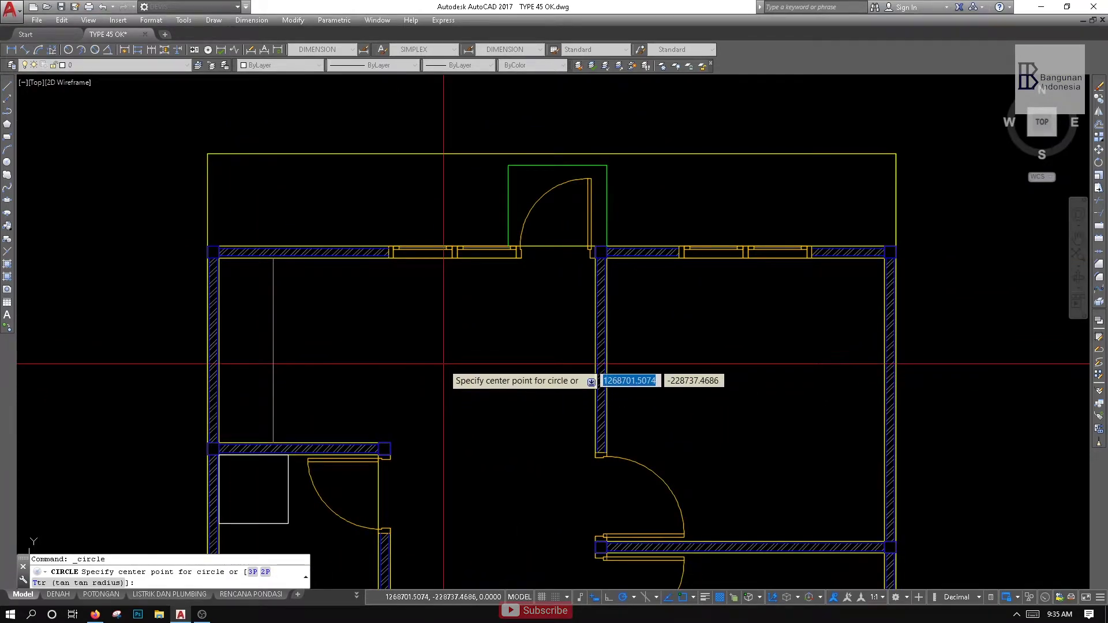
scroll(418, 374, up, 2)
scroll(419, 374, down, 4)
middle_drag(418, 374, 626, 352)
middle_drag(319, 344, 416, 346)
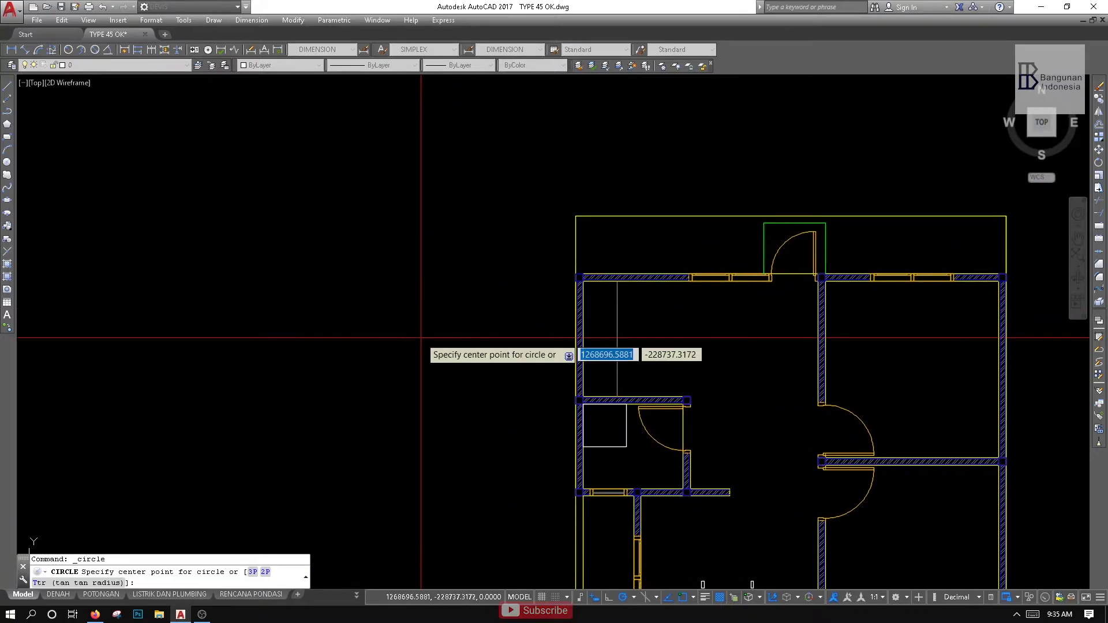
scroll(415, 346, up, 2)
click(416, 340)
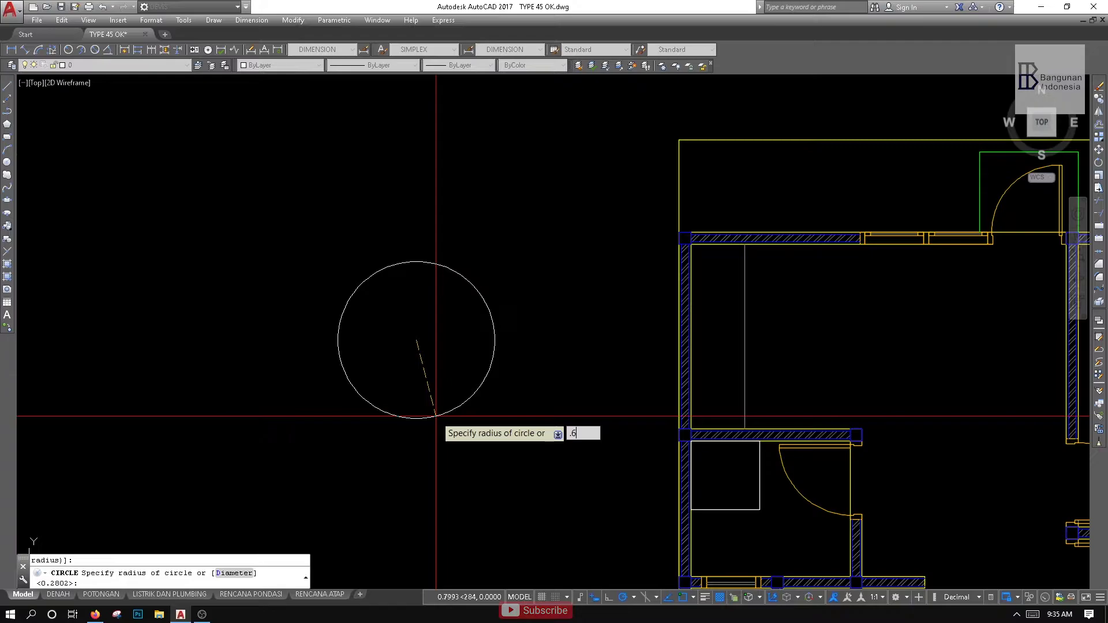
key(Return)
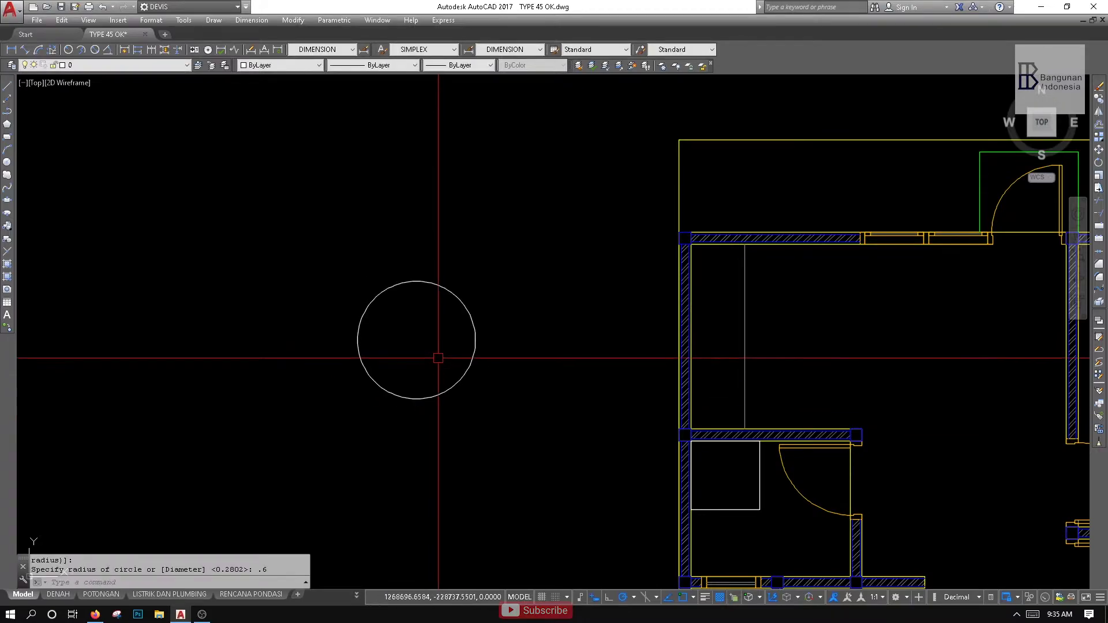
Draw a concentric circle with a radius of 0.2 inside the first circle
scroll(436, 358, up, 2)
scroll(509, 352, up, 2)
middle_drag(465, 347, 486, 395)
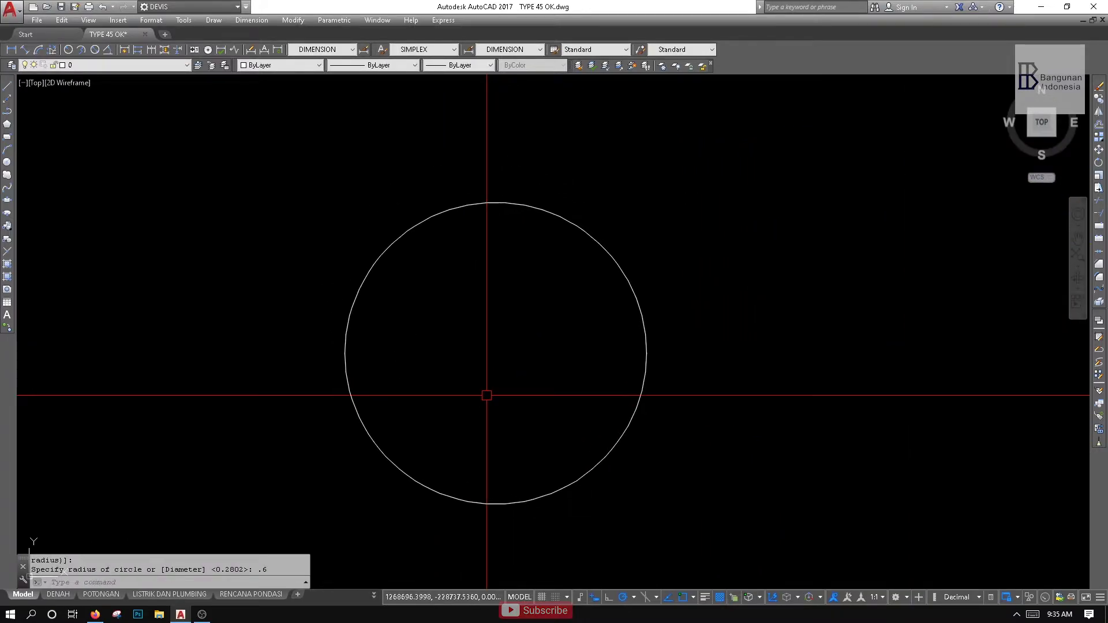
text(C)
key(Return)
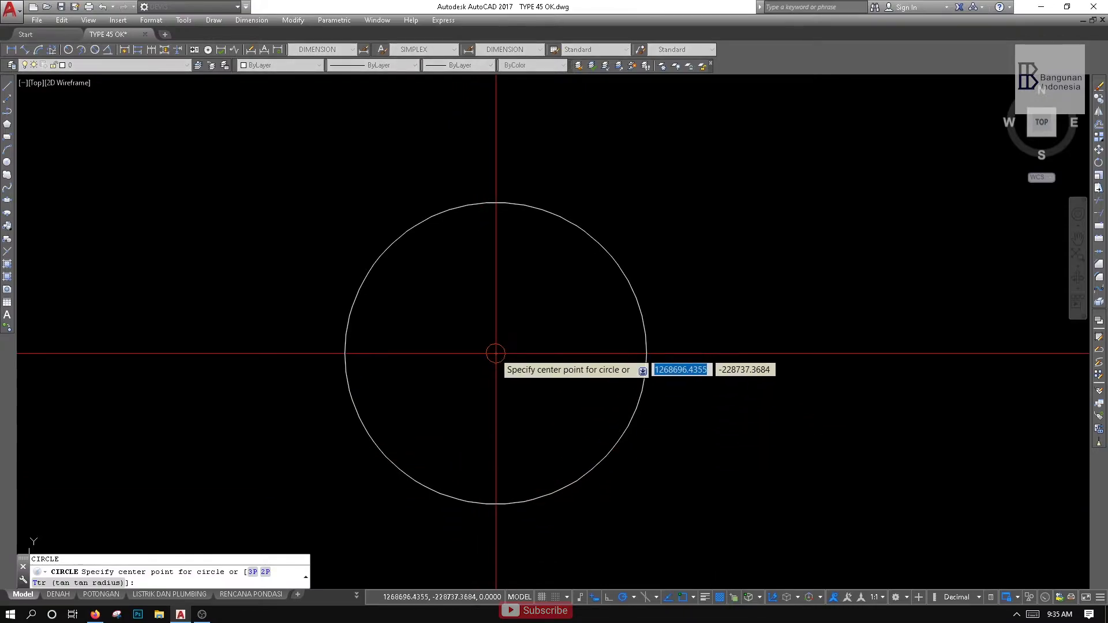
click(495, 353)
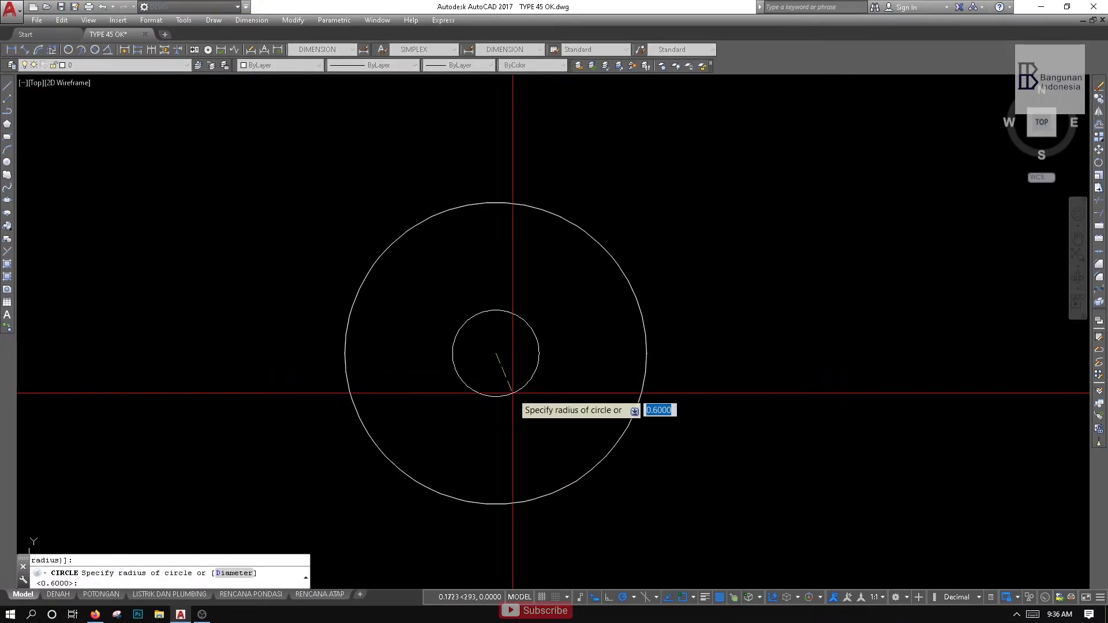
text(.2)
key(Return)
scroll(507, 326, down, 4)
scroll(549, 334, up, 4)
click(588, 276)
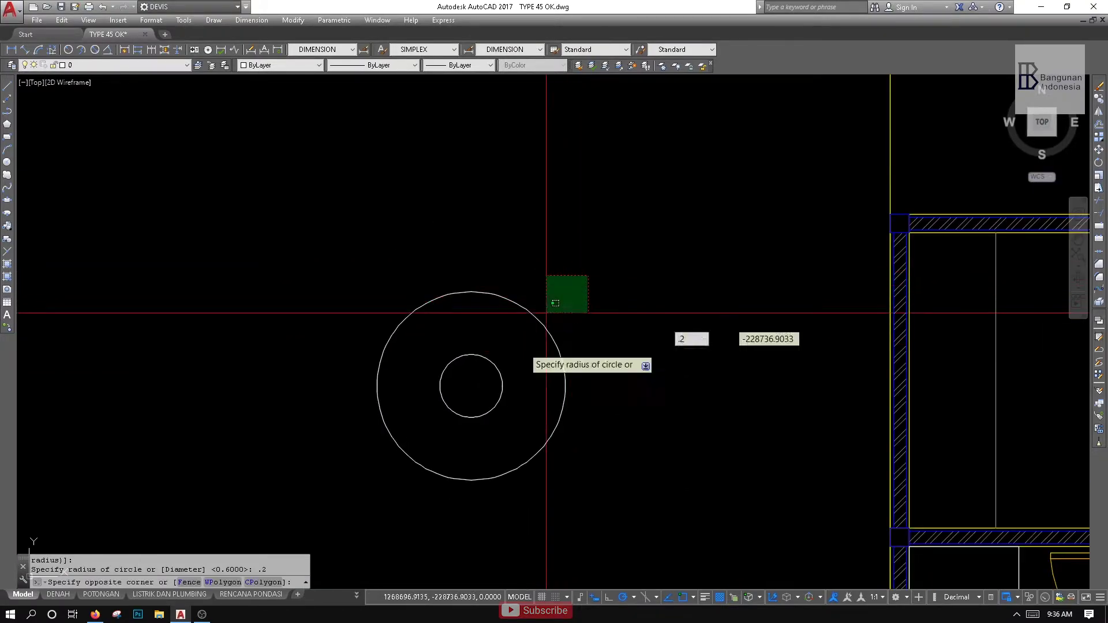
click(541, 322)
scroll(470, 453, down, 4)
key(Escape)
key(Escape)
scroll(608, 323, up, 2)
scroll(607, 322, down, 3)
scroll(600, 313, up, 3)
scroll(437, 313, down, 2)
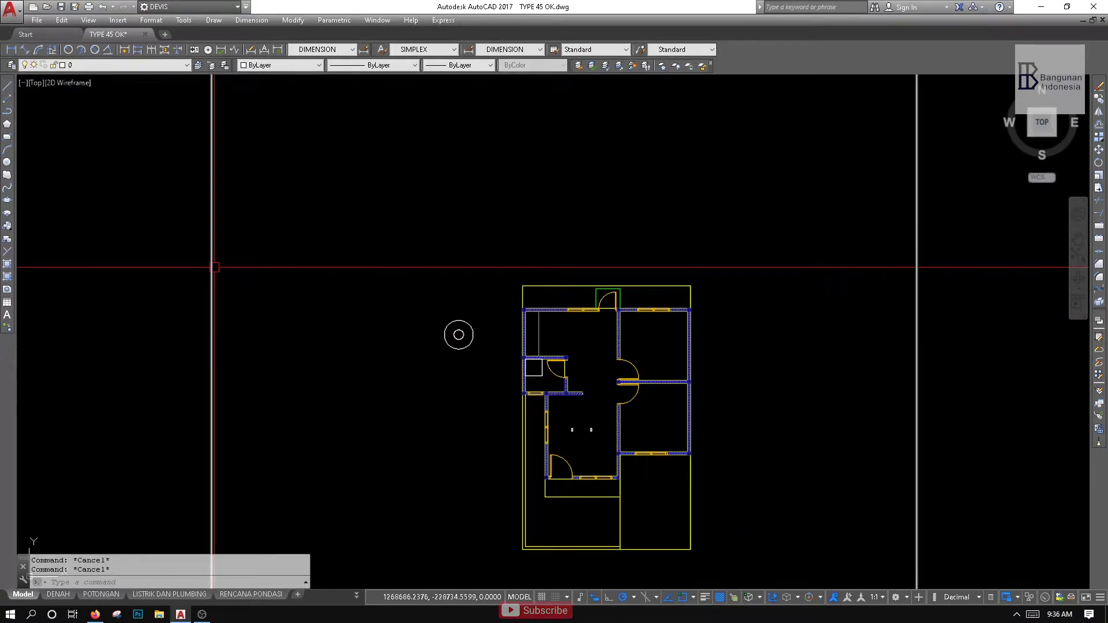
Draw a closed freehand revision cloud around the kitchen window and back door along the plan's upper wall
click(7, 175)
scroll(491, 345, up, 4)
middle_drag(491, 345, 497, 264)
middle_drag(573, 312, 504, 365)
scroll(477, 302, up, 4)
middle_drag(476, 286, 380, 333)
middle_drag(567, 324, 271, 324)
click(295, 332)
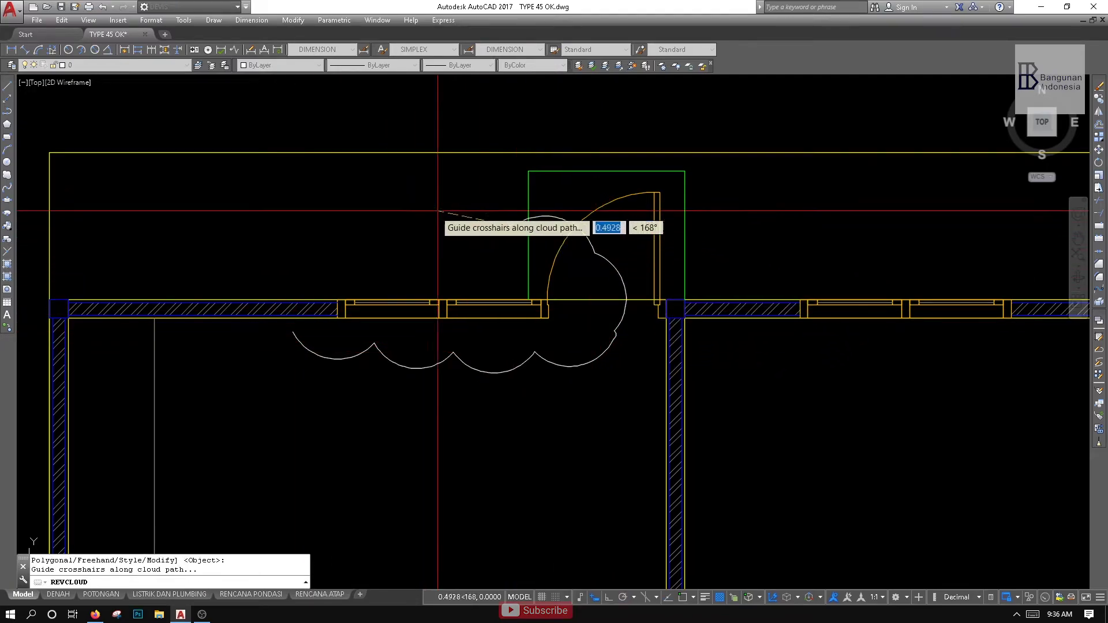
scroll(443, 348, down, 4)
scroll(520, 264, down, 2)
scroll(457, 236, up, 5)
Delete the revision cloud around the window and back door
click(409, 306)
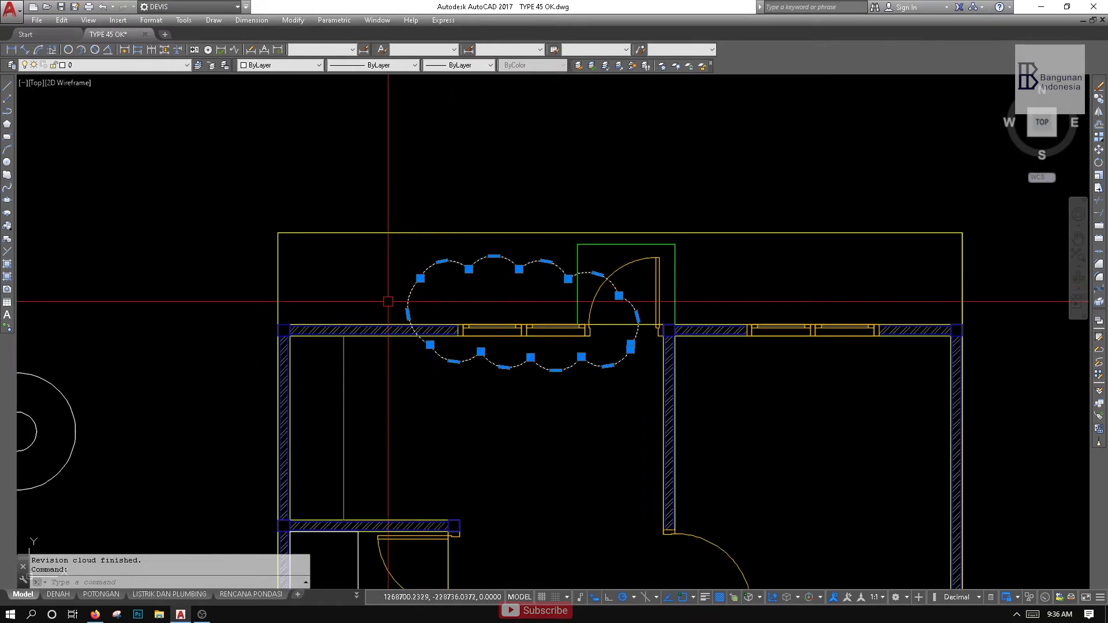
key(Delete)
scroll(388, 301, down, 2)
scroll(284, 252, up, 2)
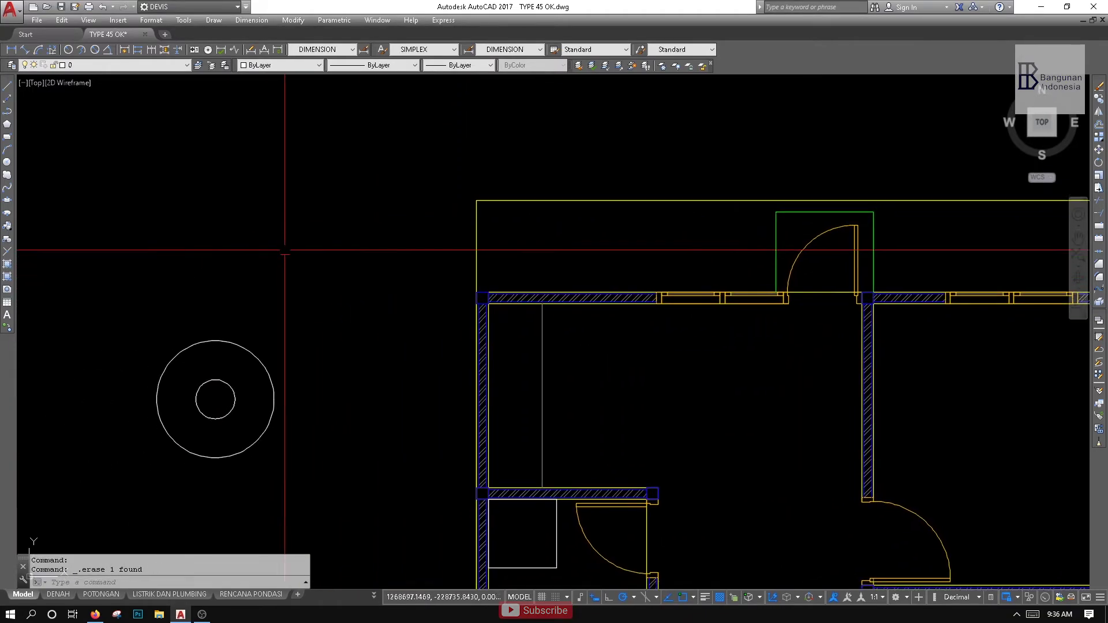
Draw a wavy spline through five freely picked points in the empty area above the house plan
click(7, 192)
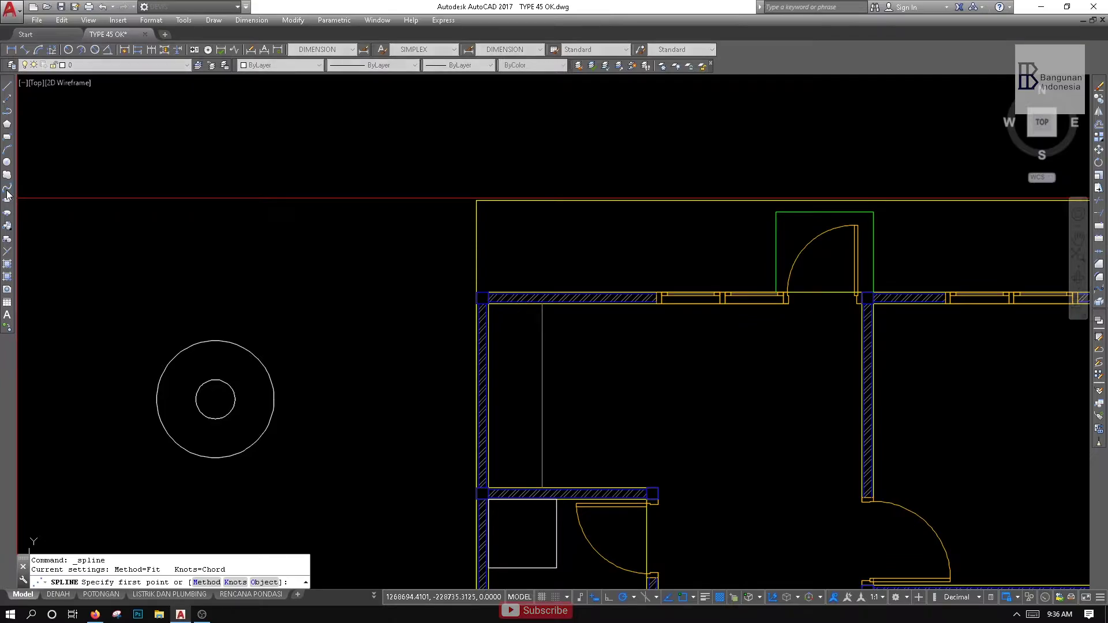
middle_drag(260, 248, 290, 383)
middle_drag(384, 310, 260, 404)
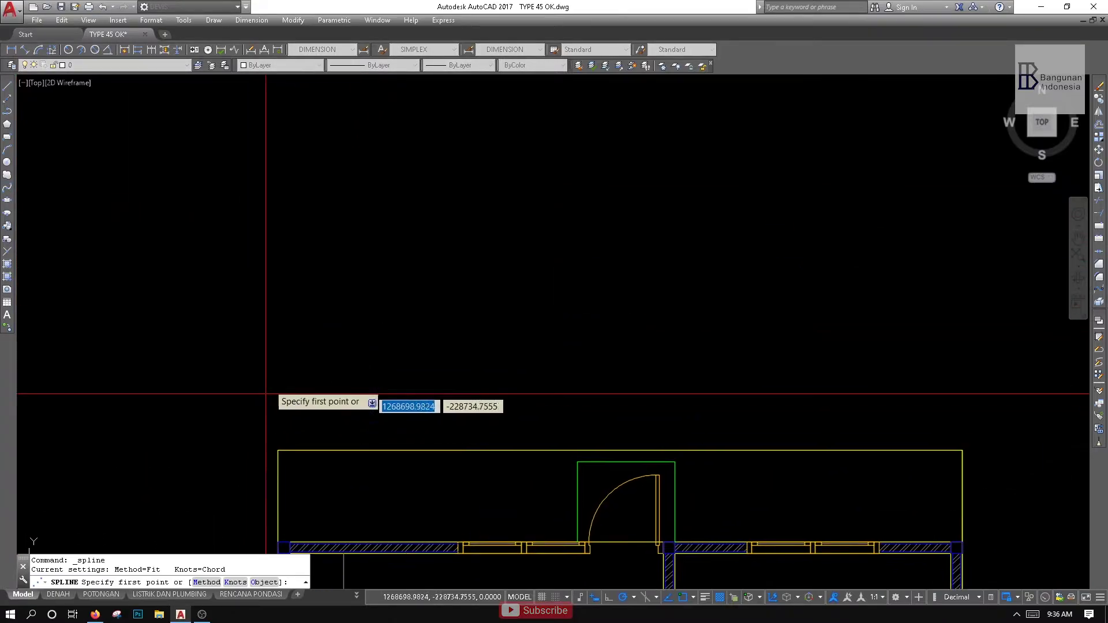
click(282, 352)
click(384, 301)
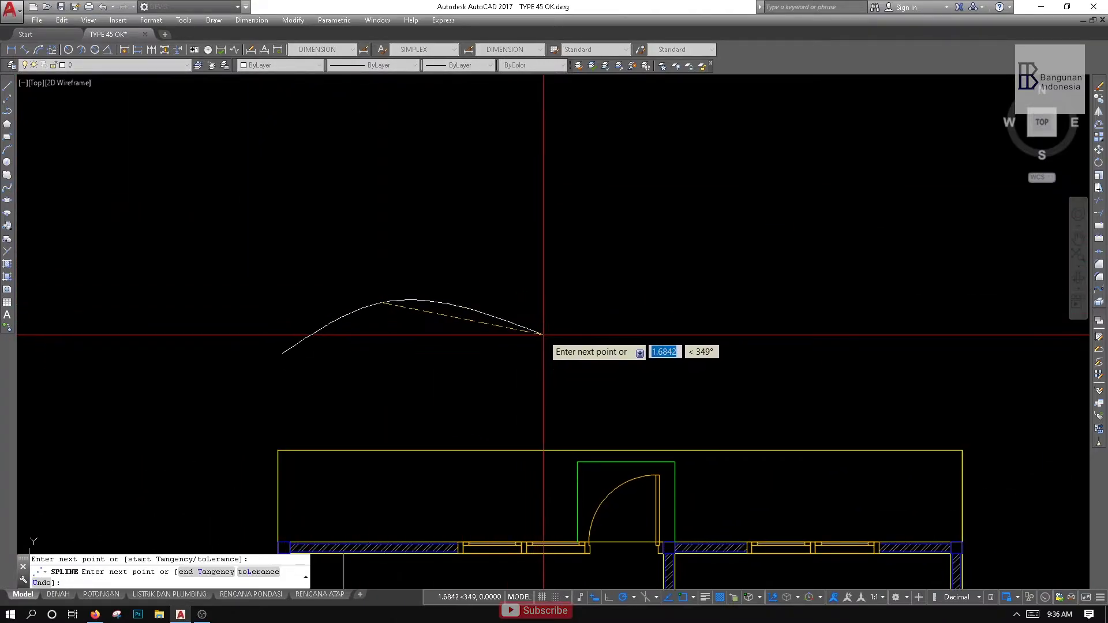
middle_drag(543, 334, 362, 297)
click(449, 302)
middle_drag(449, 302, 470, 272)
scroll(520, 266, down, 2)
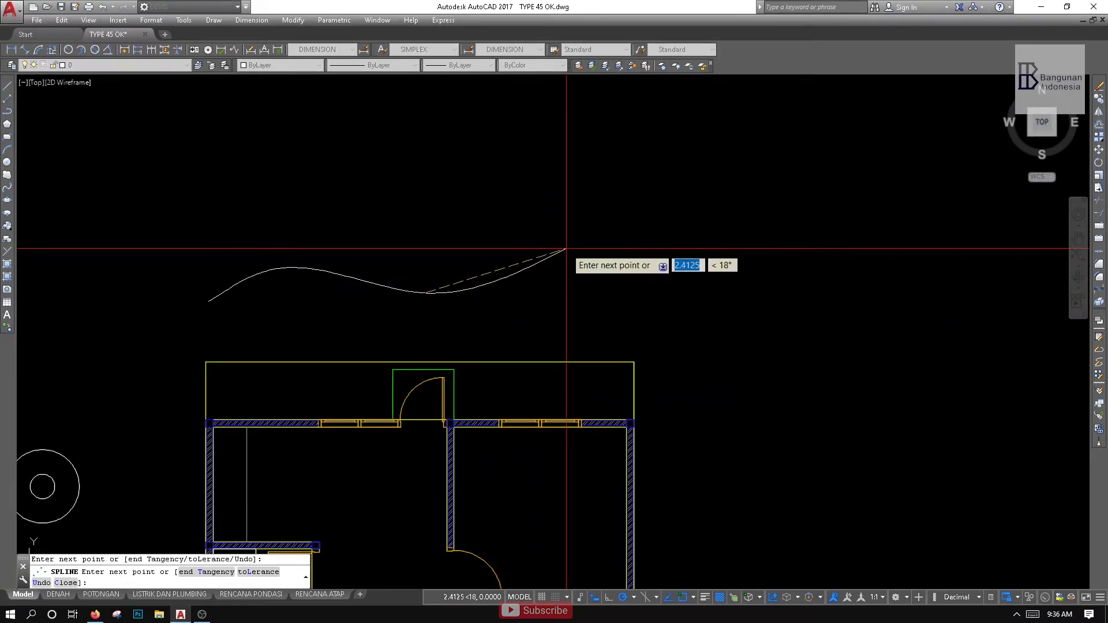
click(729, 318)
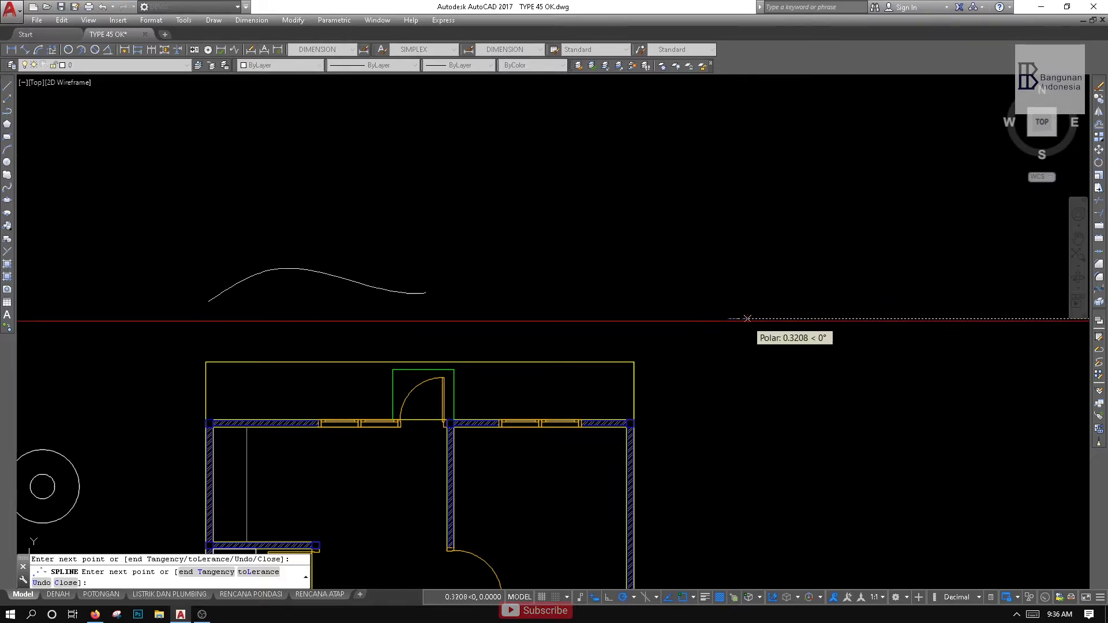
key(Return)
key(Return)
scroll(534, 271, down, 3)
scroll(490, 404, up, 6)
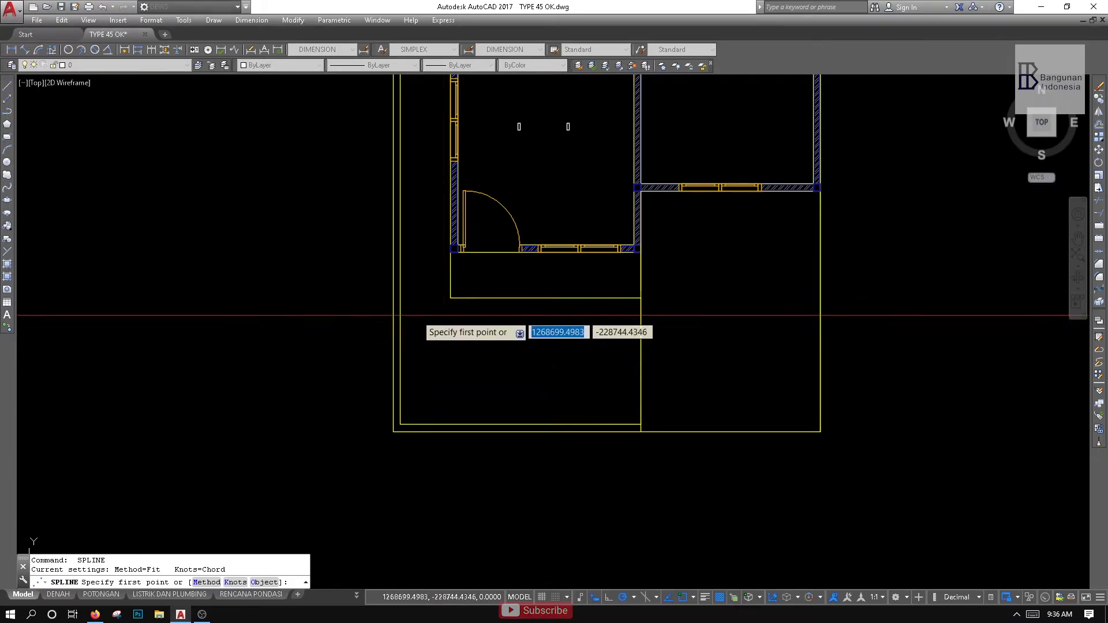
key(Escape)
scroll(405, 302, up, 2)
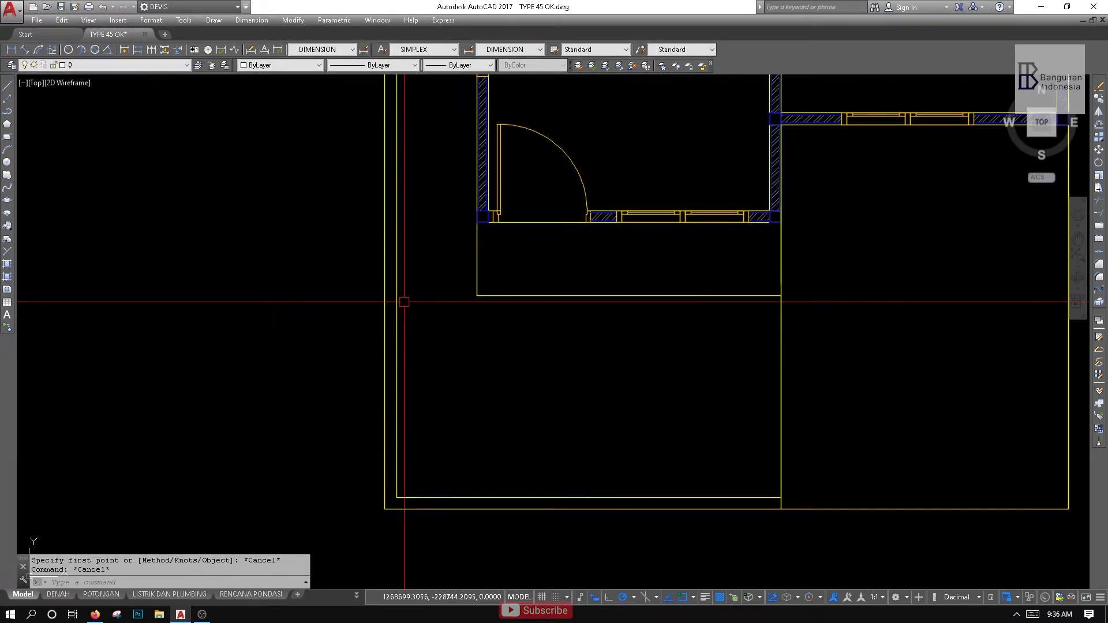
key(Return)
click(397, 298)
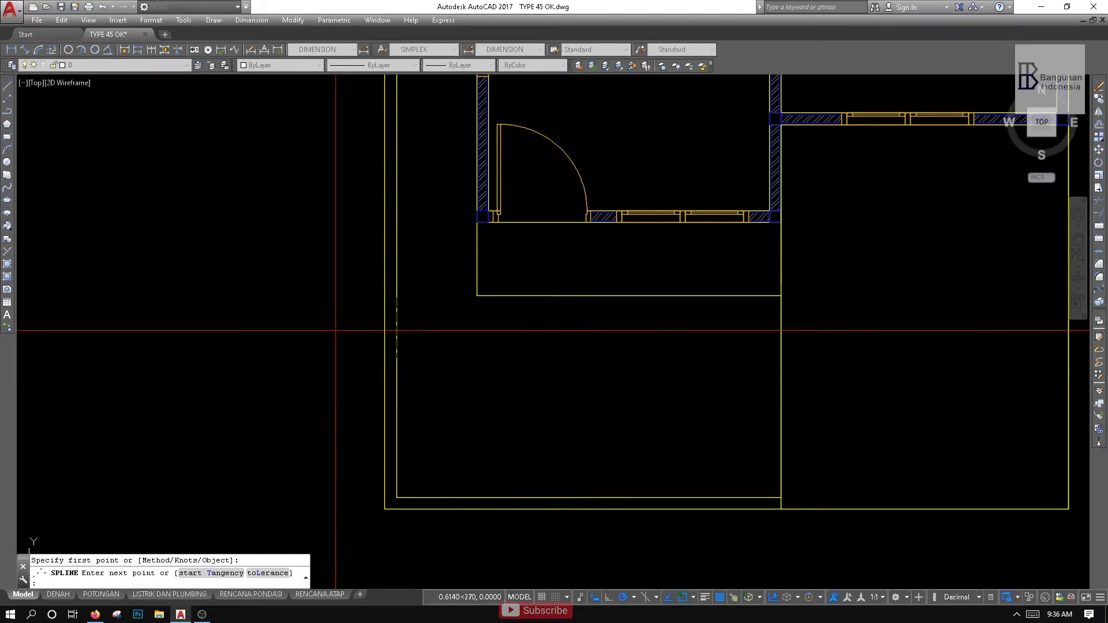
key(Escape)
Draw a spline across the front yard from its left inner boundary line, through two interior points, to the lower inner boundary line
click(8, 192)
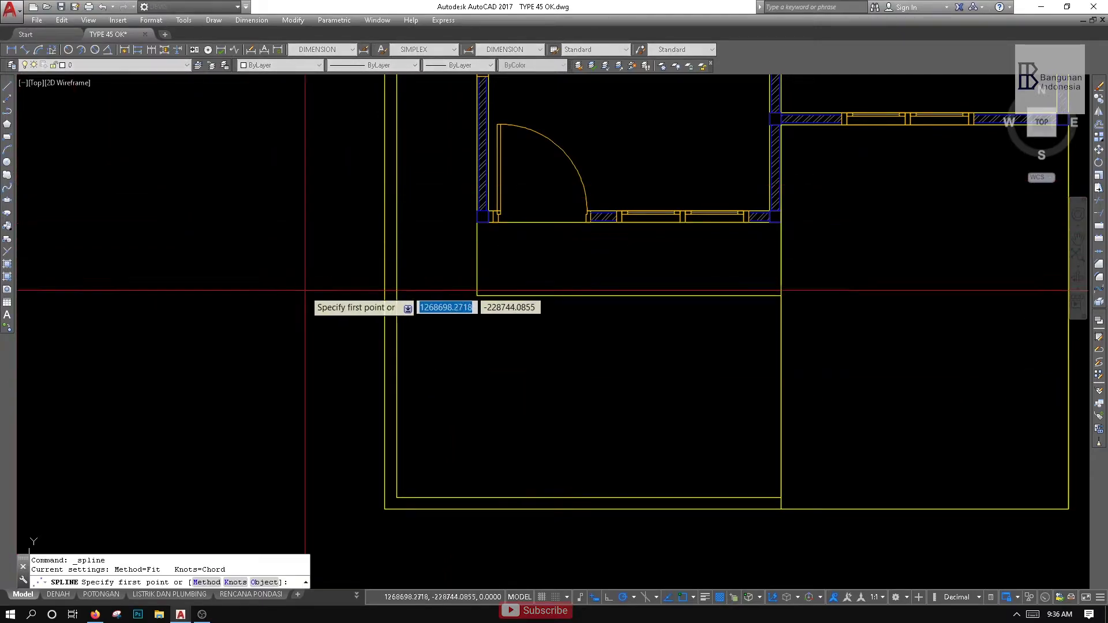
click(397, 313)
click(495, 393)
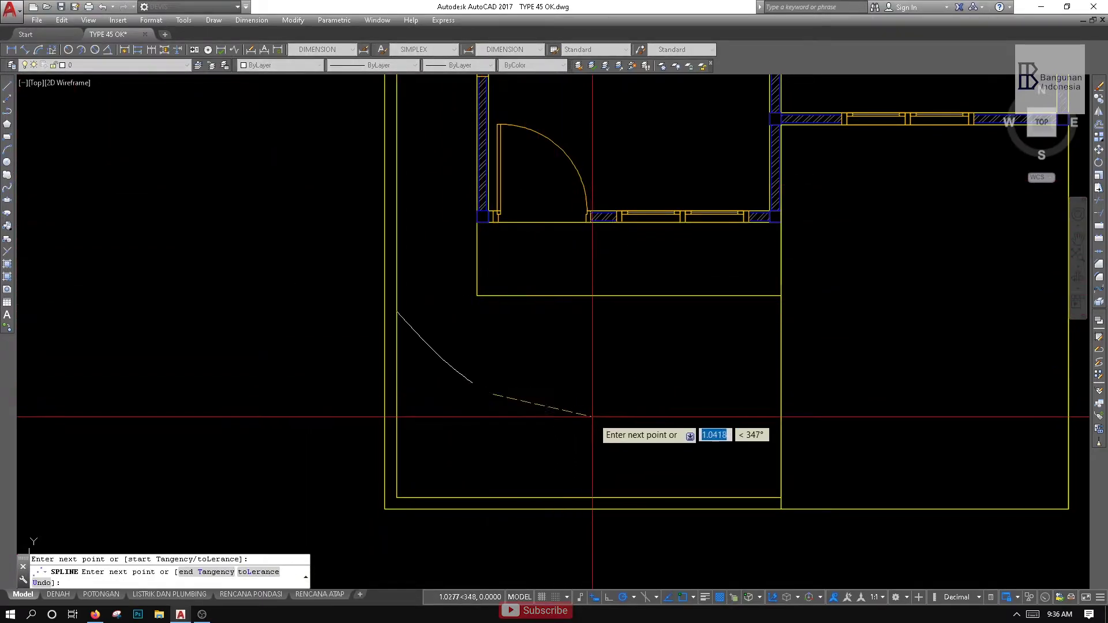
click(631, 412)
click(686, 492)
key(Return)
key(Return)
scroll(404, 346, up, 2)
key(Escape)
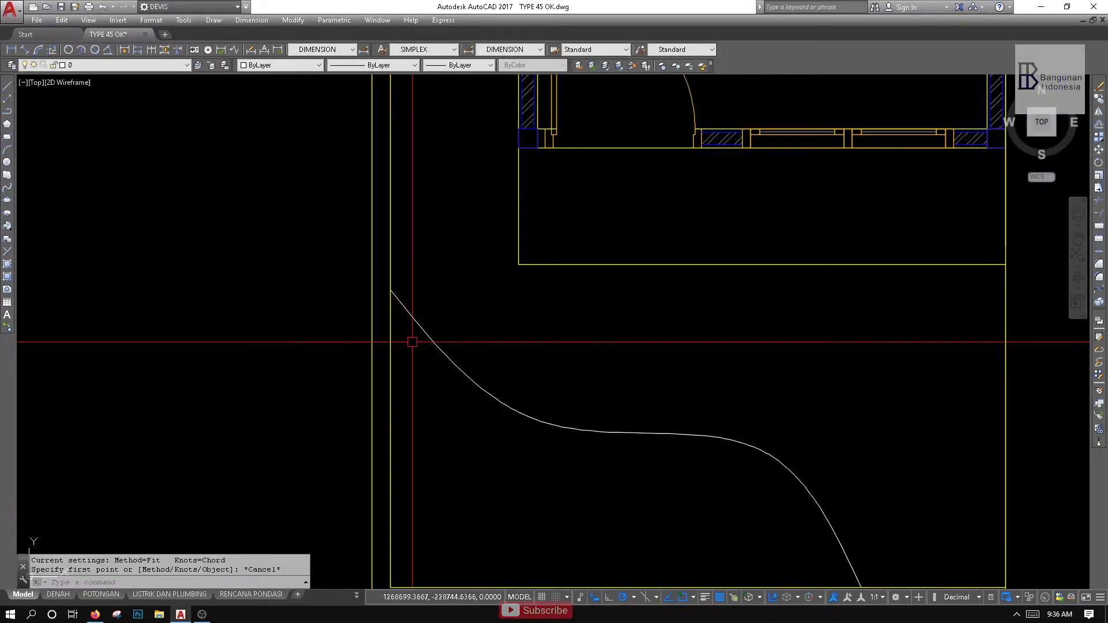
Draw a second yard spline from the first one's start point, passing below it and ending on the lower inner boundary line
scroll(407, 341, down, 2)
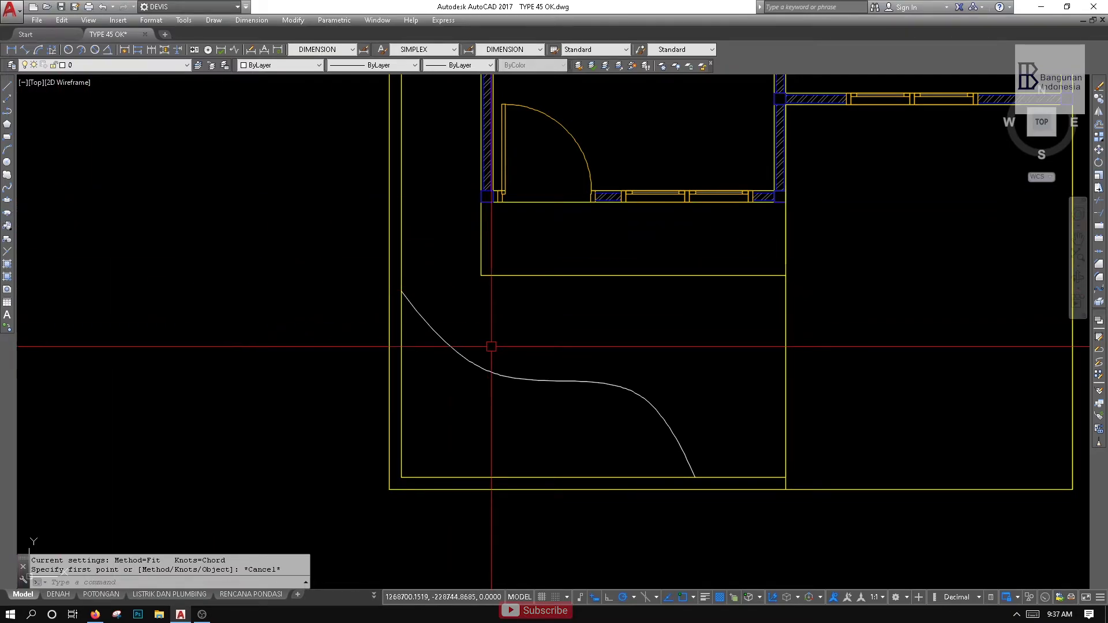
middle_drag(493, 368, 500, 332)
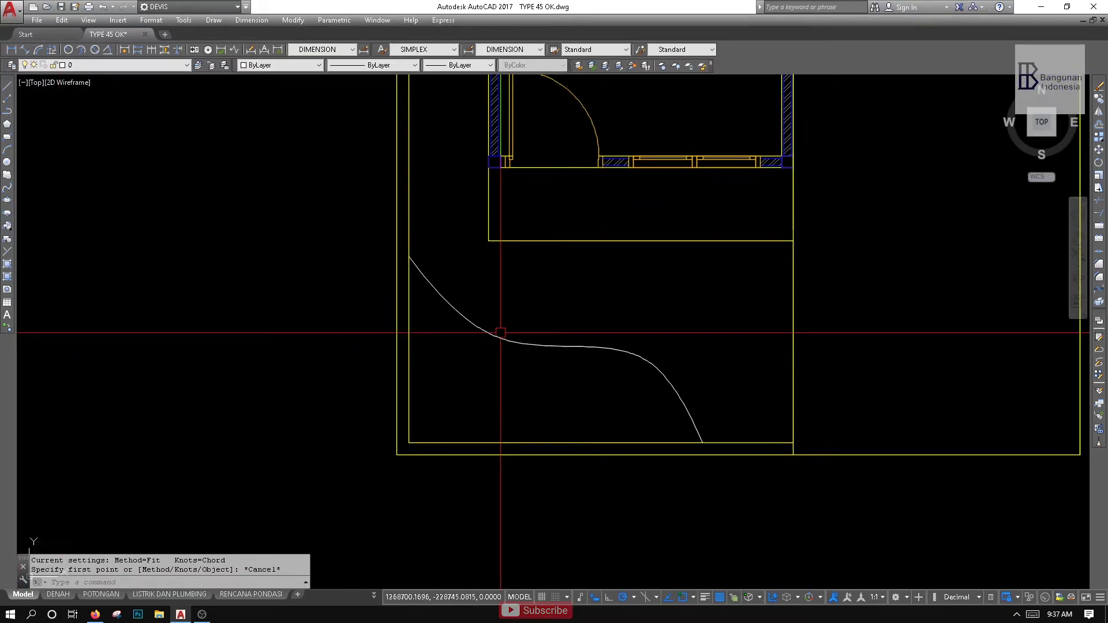
scroll(480, 369, up, 2)
key(Return)
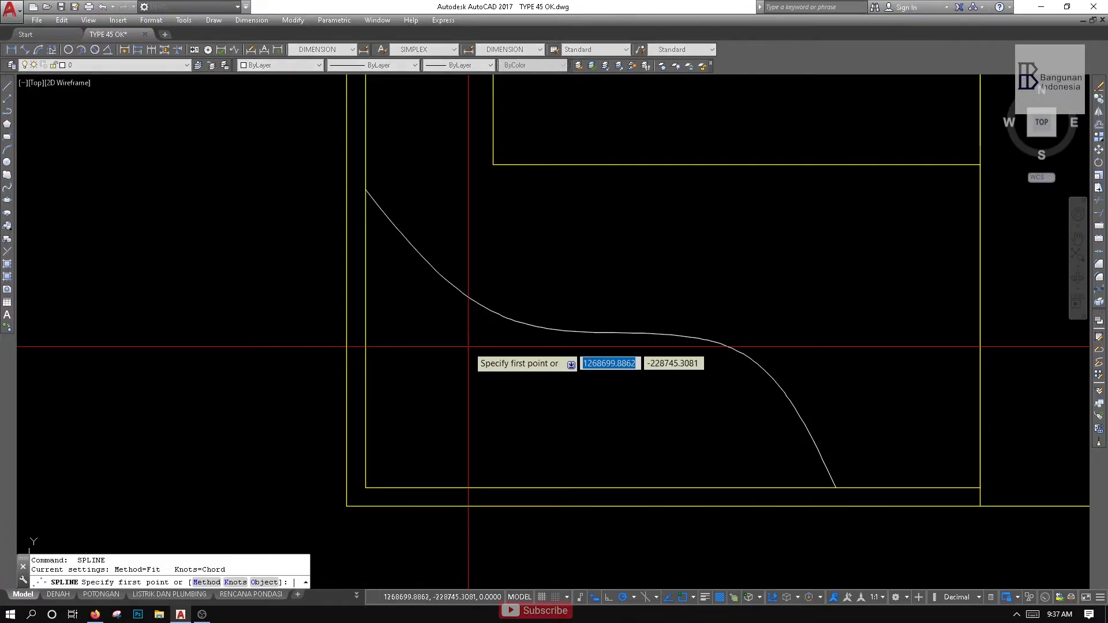
click(366, 191)
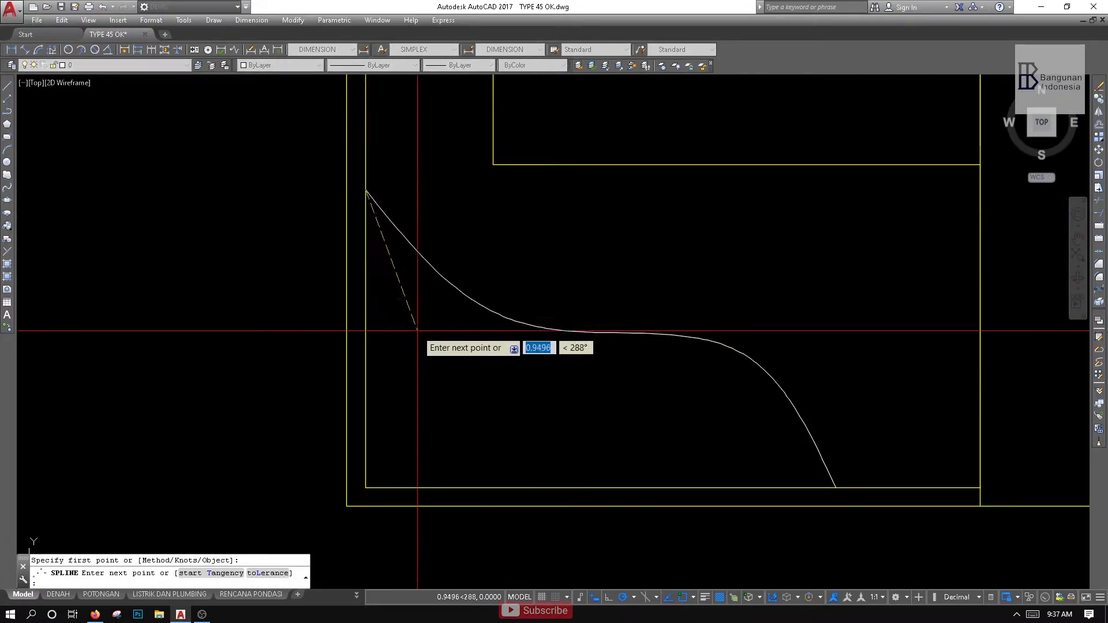
click(433, 329)
click(650, 374)
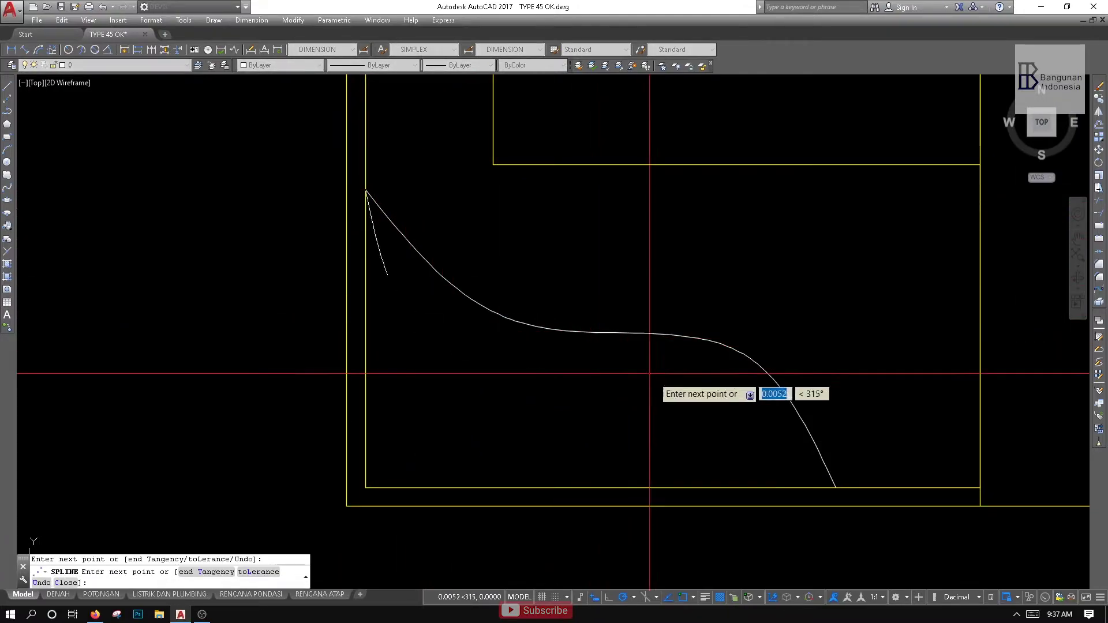
click(720, 479)
key(Return)
key(Return)
key(Escape)
scroll(519, 358, down, 2)
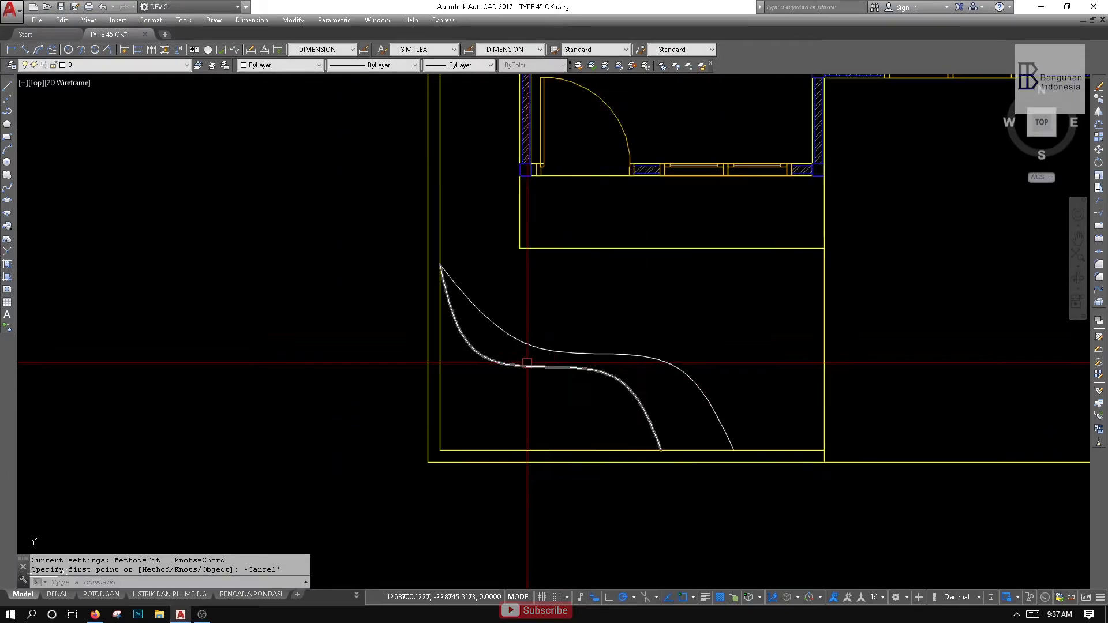
Draw a third yard spline from the shared start point, passing above the other two and ending on the lower inner boundary line
key(Return)
click(382, 264)
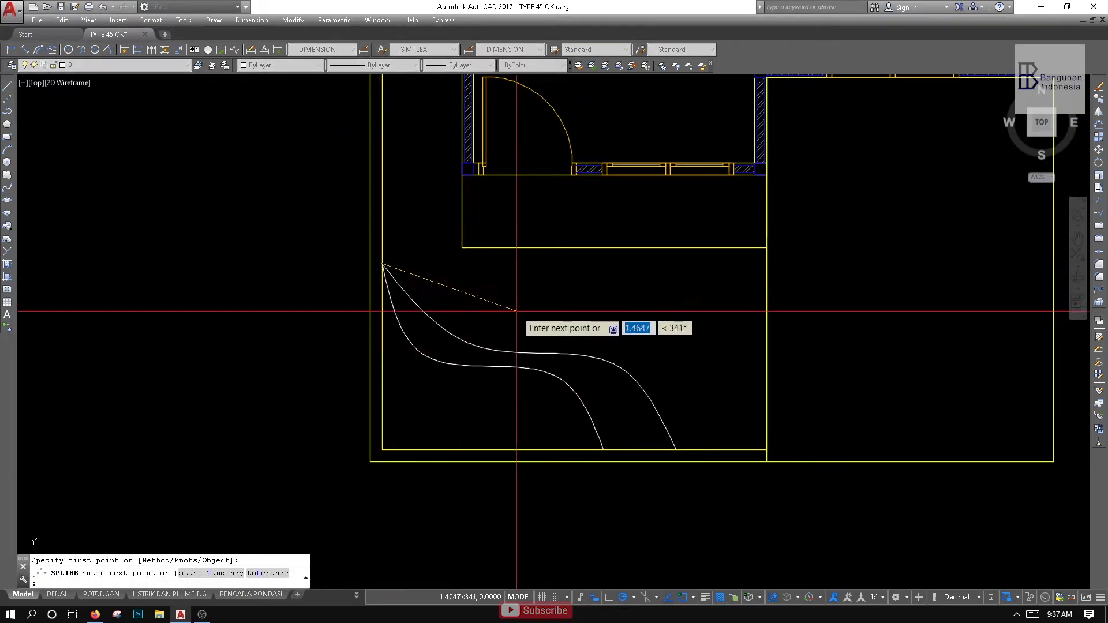
scroll(508, 326, up, 2)
click(495, 334)
click(674, 336)
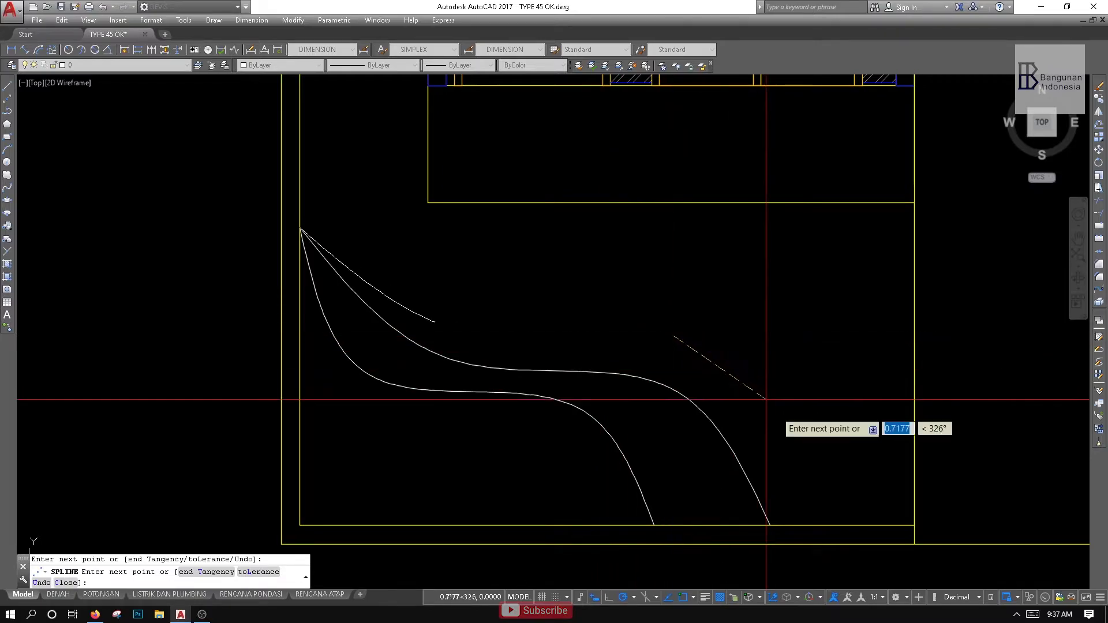
click(823, 525)
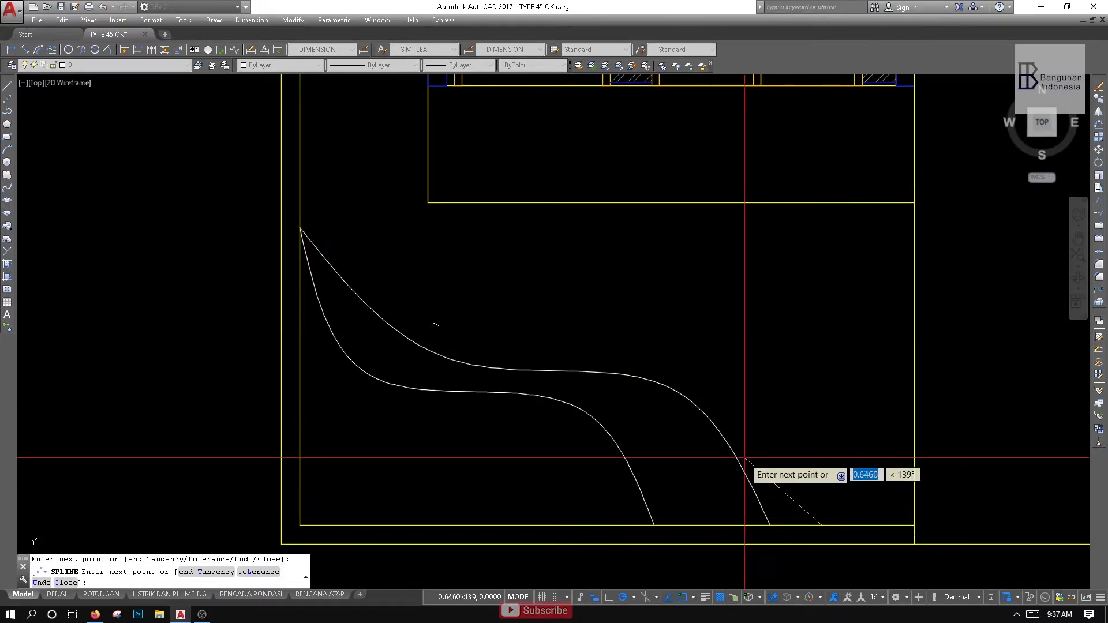
key(Return)
scroll(585, 340, down, 6)
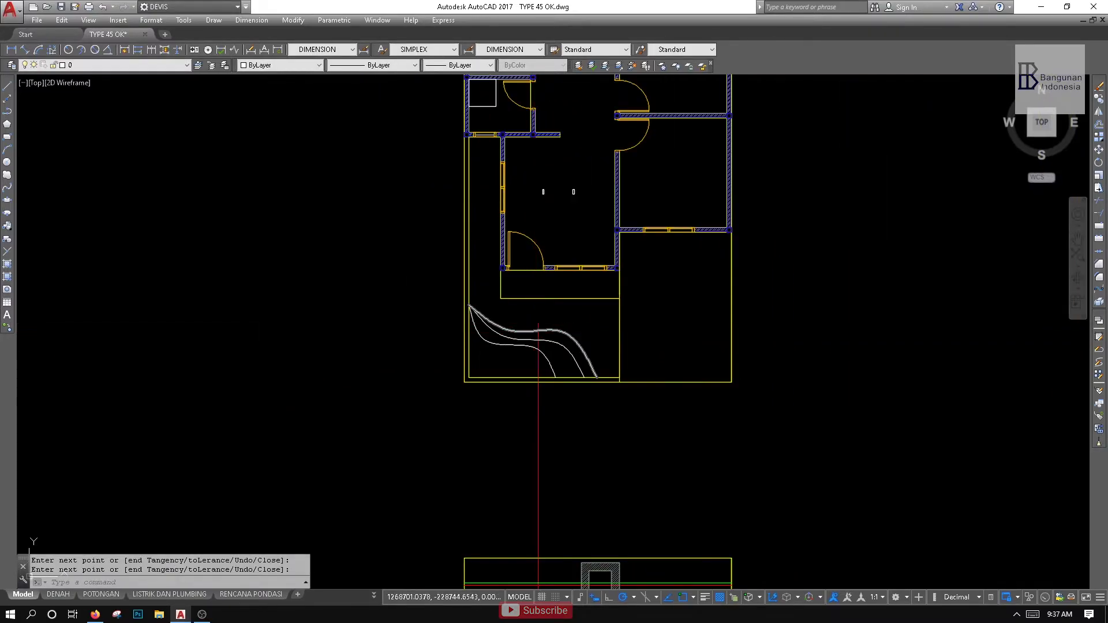
mouse_move(536, 277)
middle_down()
mouse_move(519, 341)
mouse_move(535, 376)
middle_up()
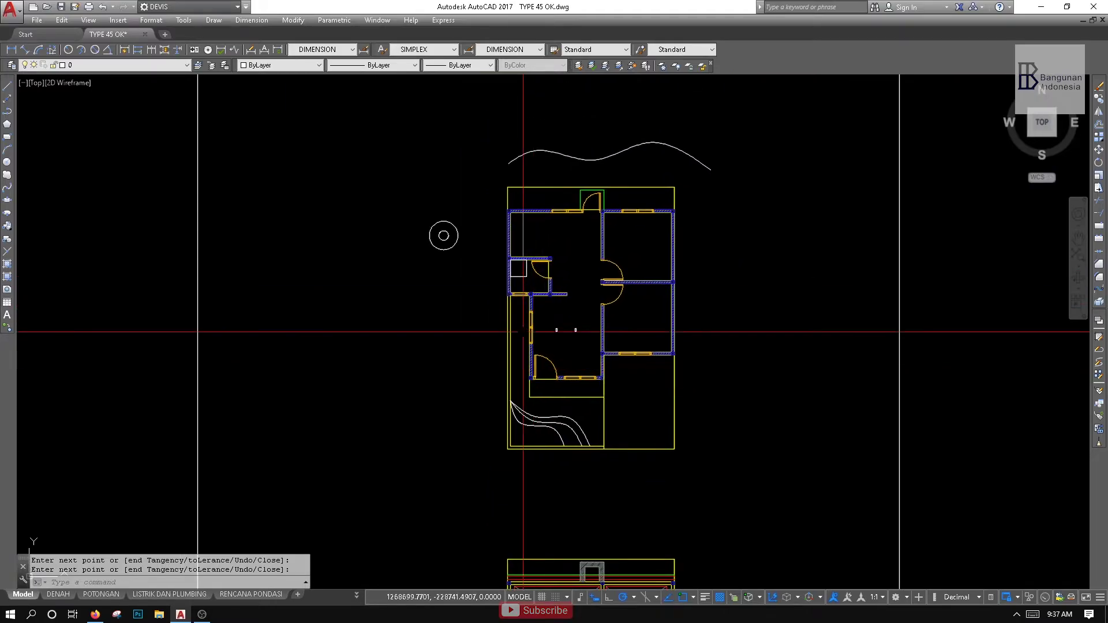
Delete the three front yard splines together with the wavy spline above the house plan
key(Return)
click(580, 419)
scroll(579, 419, up, 8)
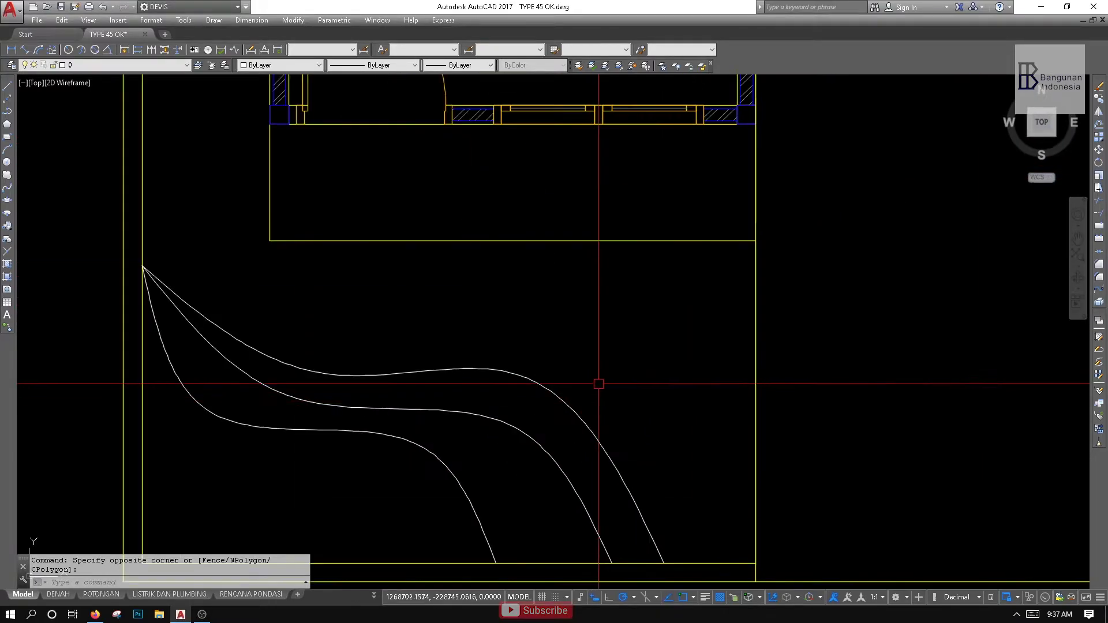
click(435, 468)
scroll(438, 456, down, 8)
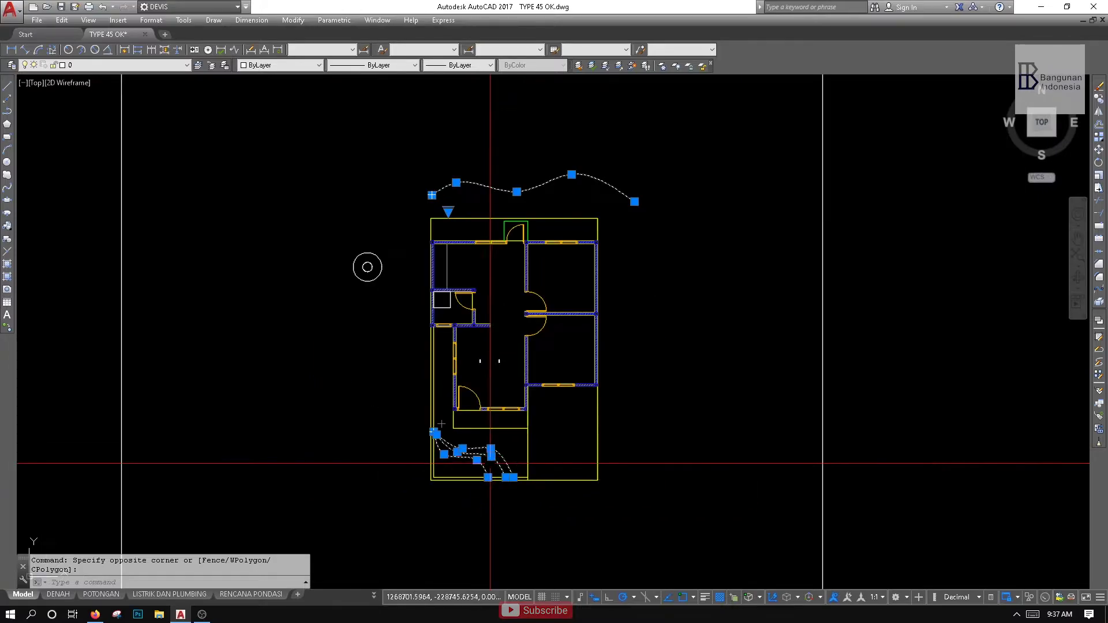
Delete the two concentric circles left of the house plan
scroll(370, 263, up, 4)
click(381, 242)
click(310, 307)
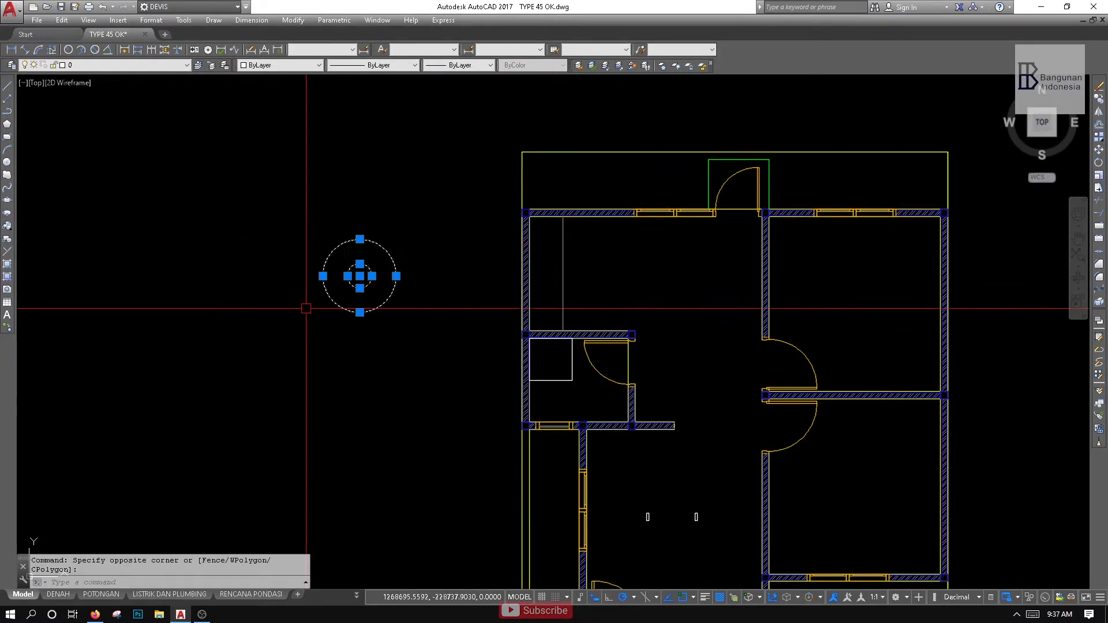
middle_drag(310, 307, 319, 294)
key(Delete)
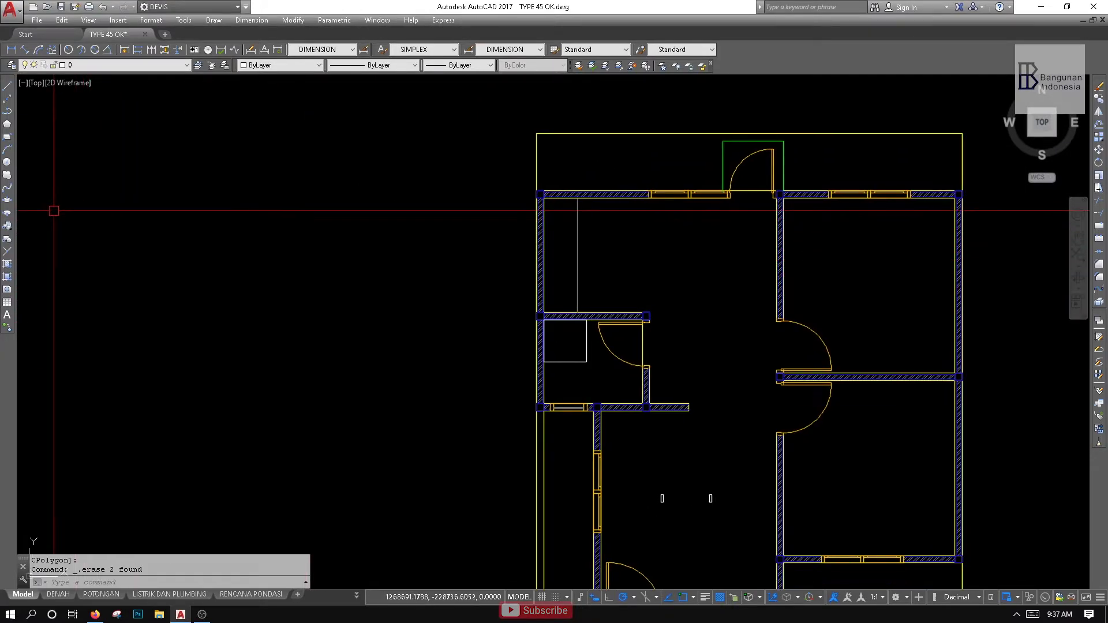
click(7, 202)
middle_drag(424, 367, 476, 434)
click(363, 379)
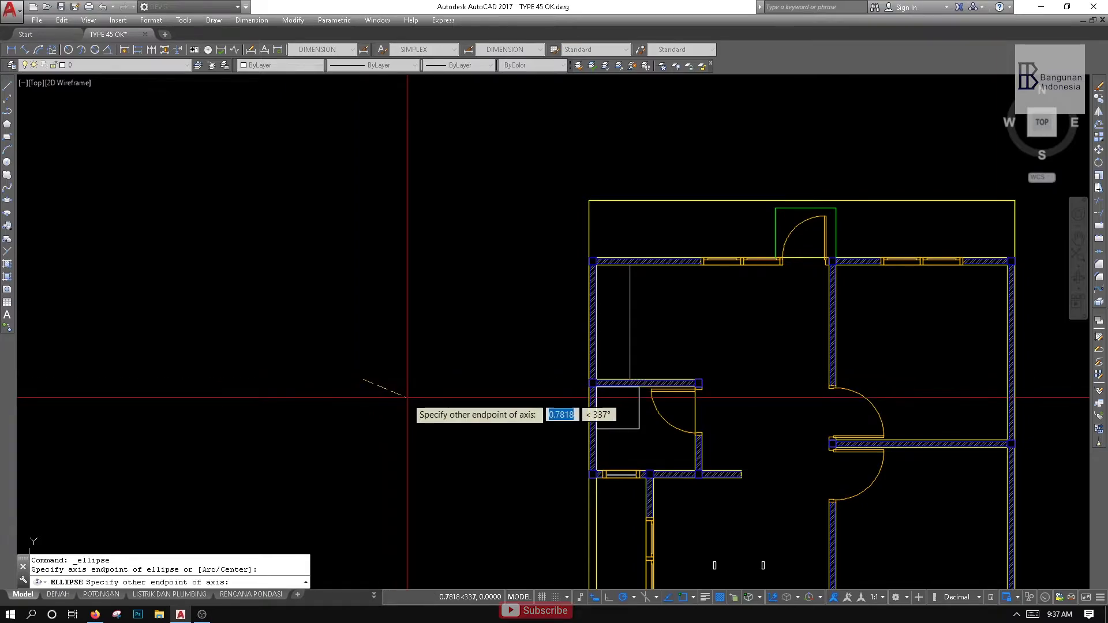
click(409, 379)
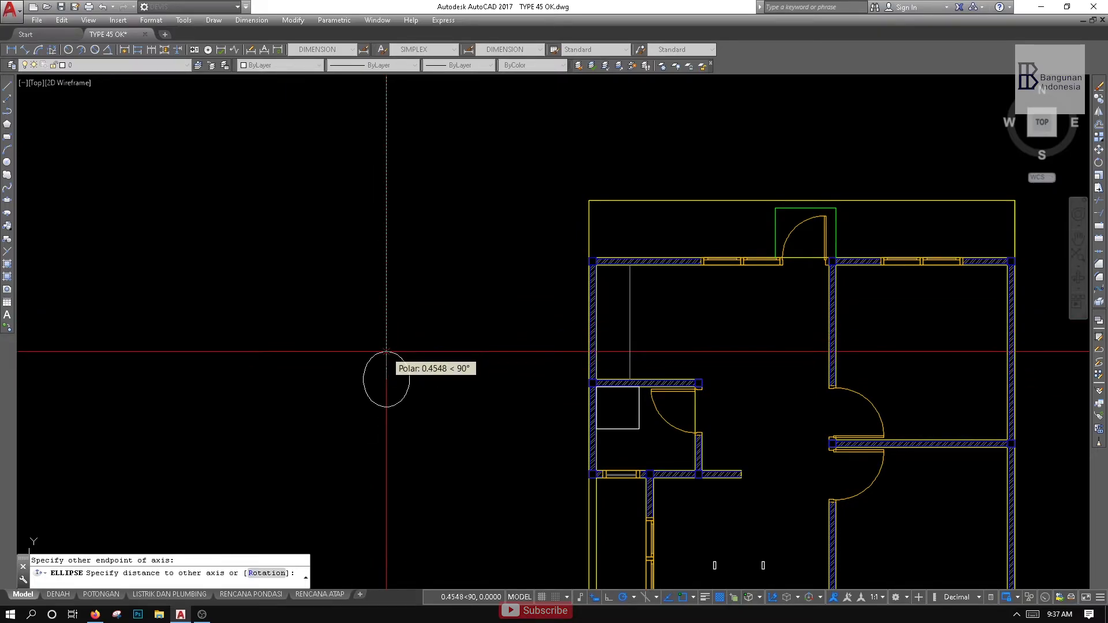
key(Escape)
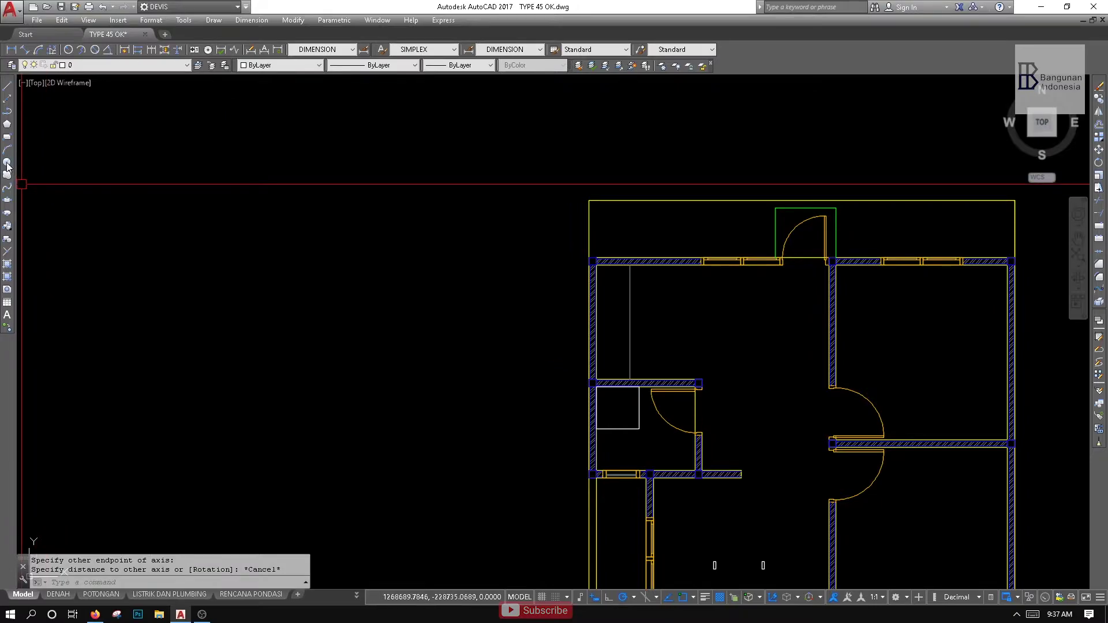
click(7, 163)
click(338, 342)
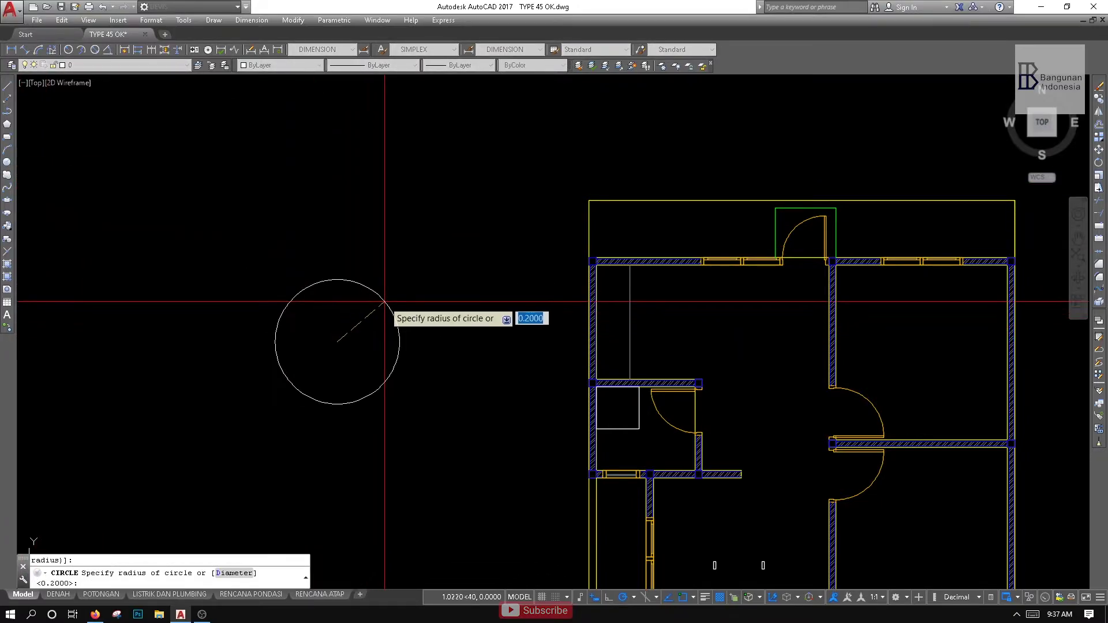
key(Escape)
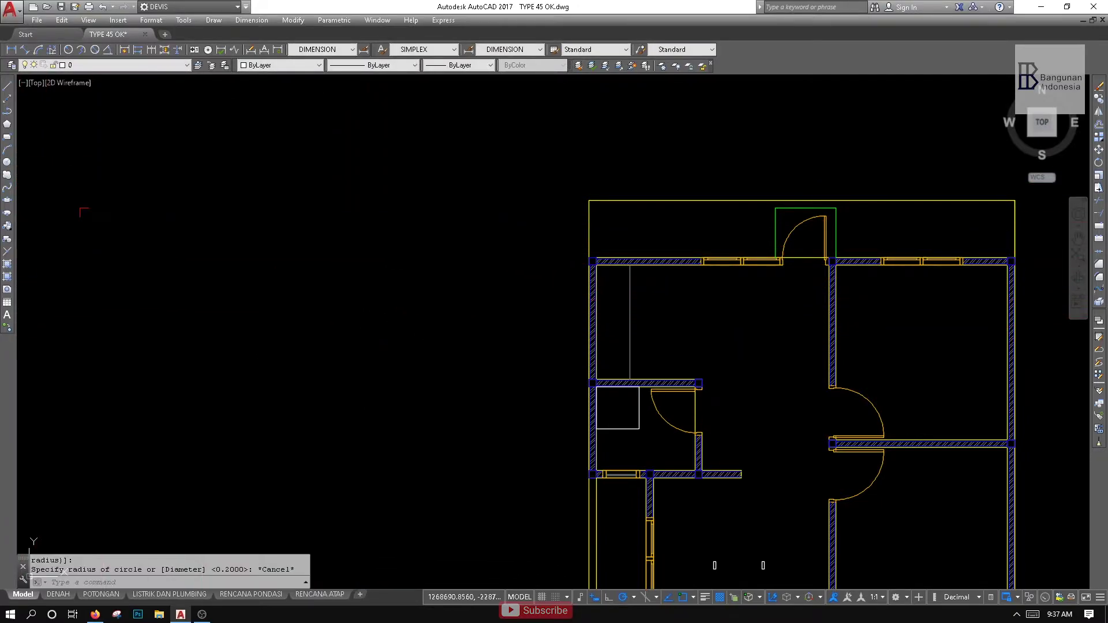
Draw an ellipse left of the house plan with a 0.6 horizontal axis and a distance of 1 to the other axis
click(8, 202)
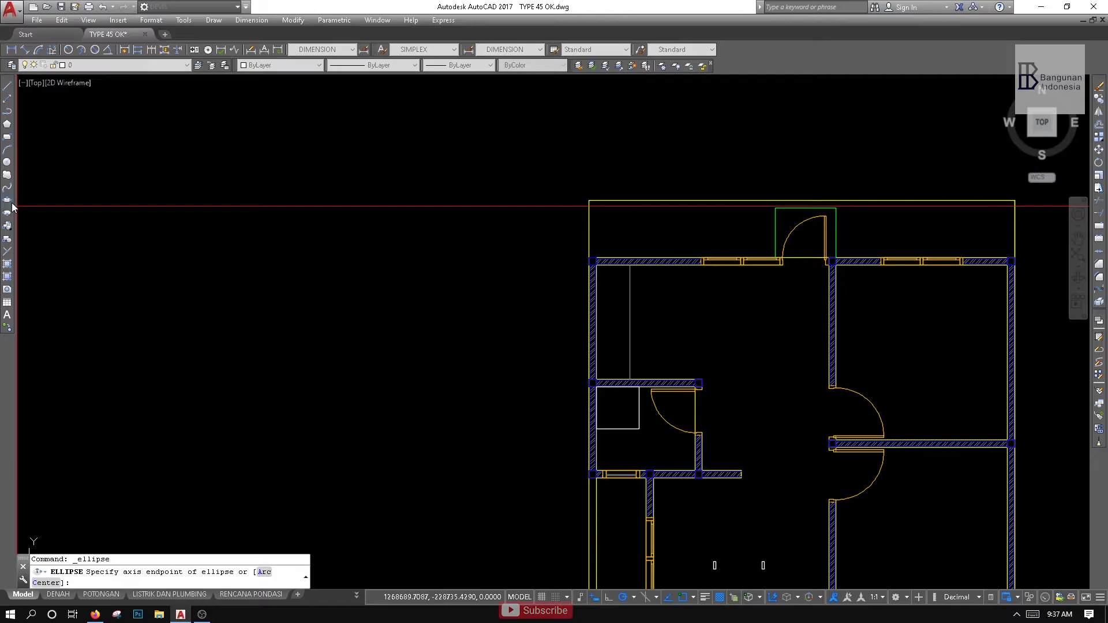
click(352, 370)
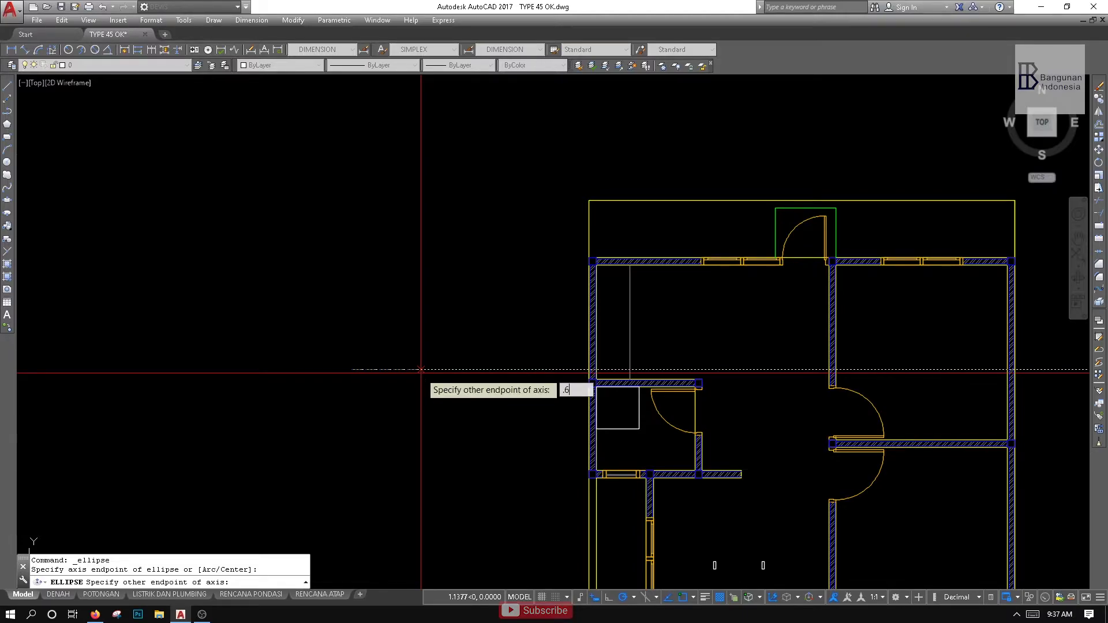
key(Return)
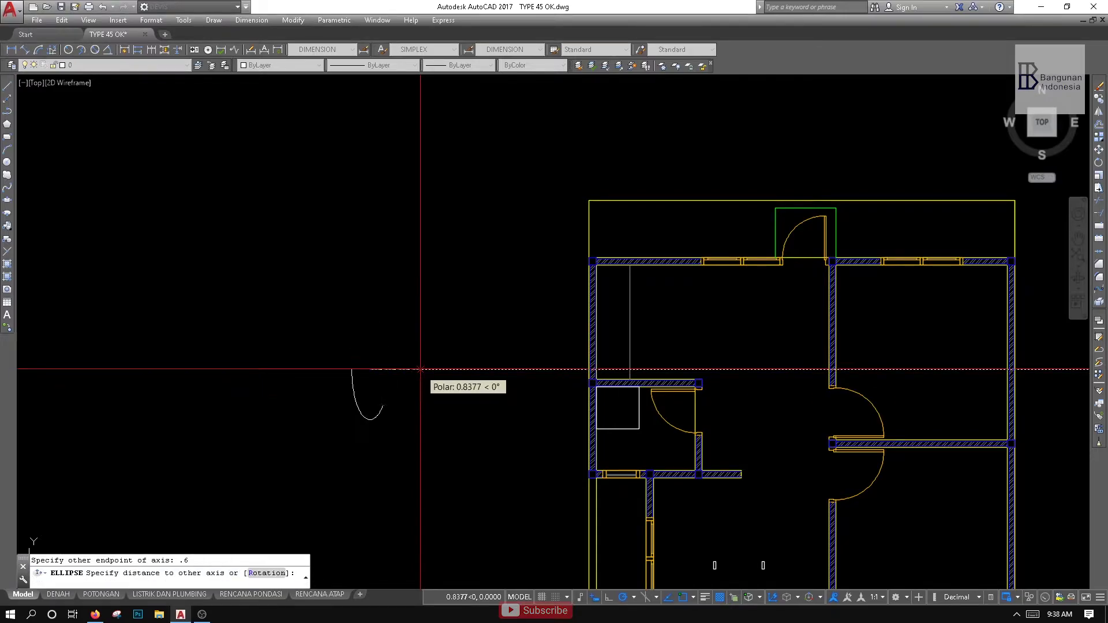
scroll(366, 354, up, 4)
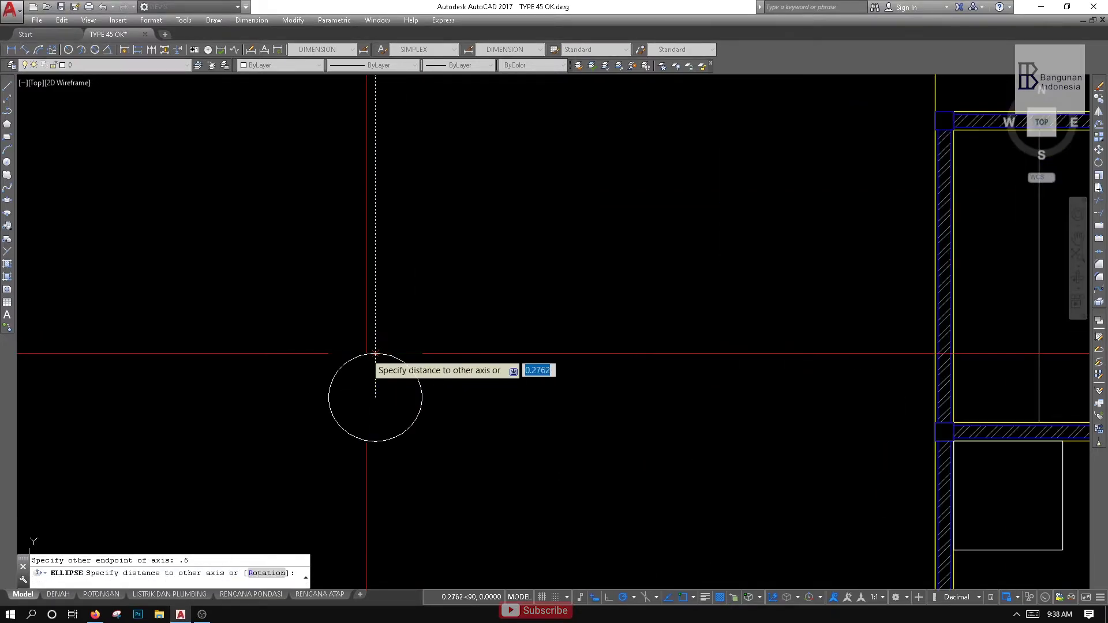
scroll(369, 357, up, 5)
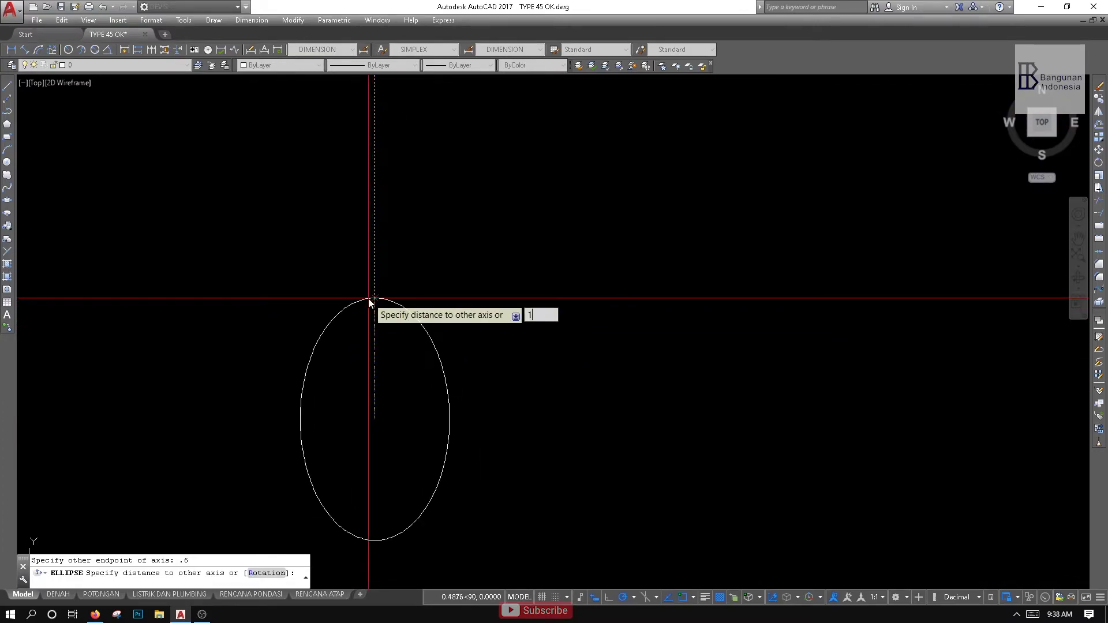
key(Return)
scroll(370, 298, down, 5)
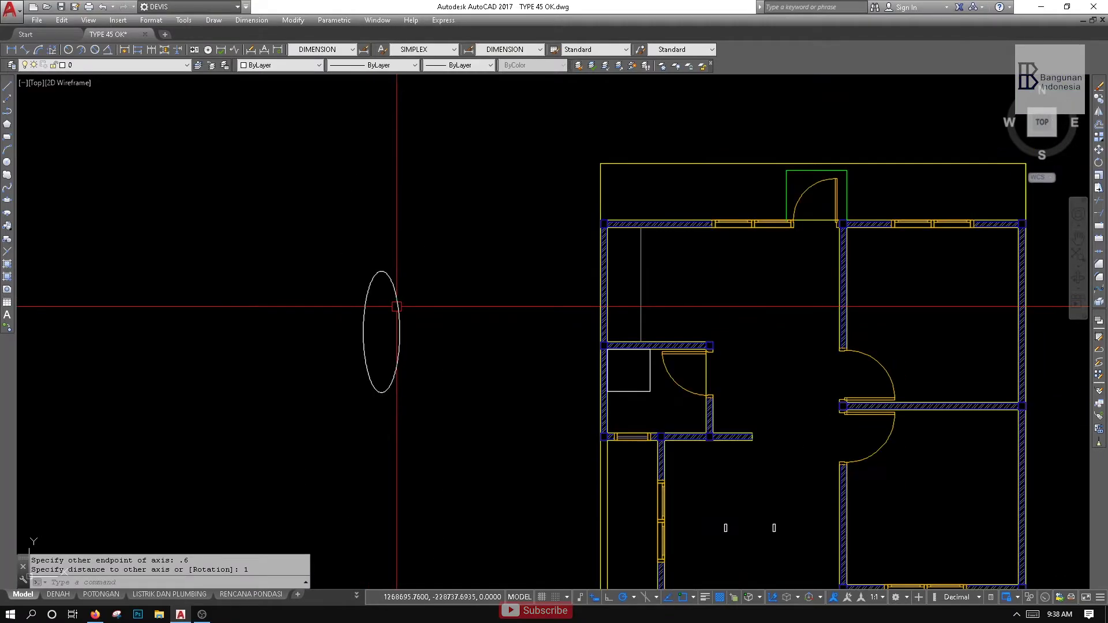
Delete the tall ellipse left of the house plan
scroll(402, 298, up, 4)
drag(405, 288, 381, 326)
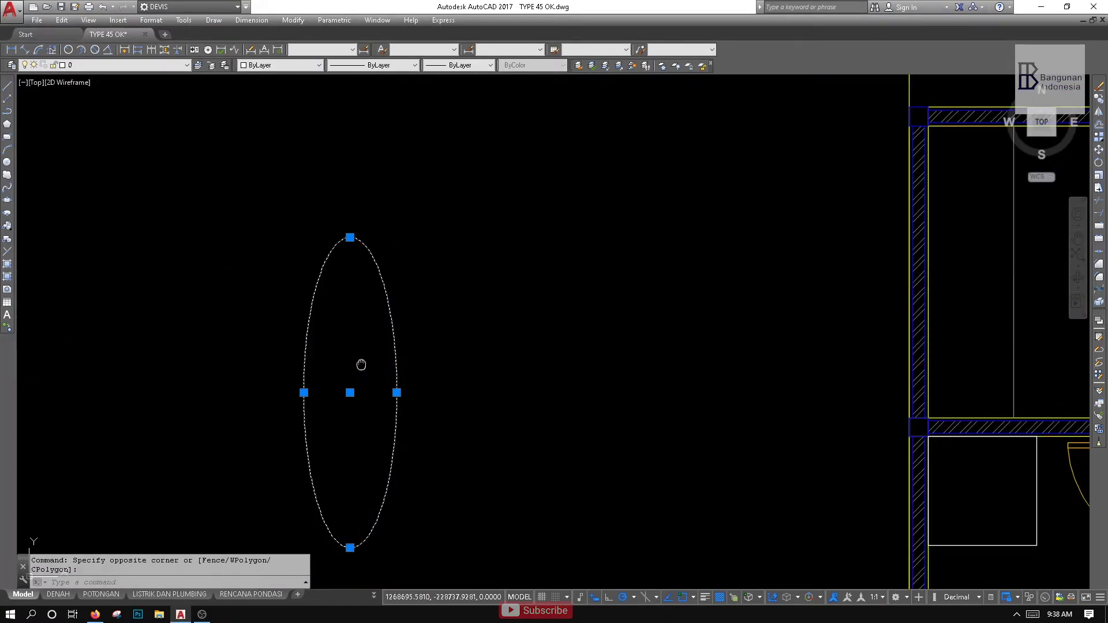
scroll(372, 354, down, 2)
scroll(371, 354, down, 2)
key(Delete)
middle_drag(590, 429, 457, 389)
scroll(389, 454, down, 2)
middle_drag(389, 455, 507, 384)
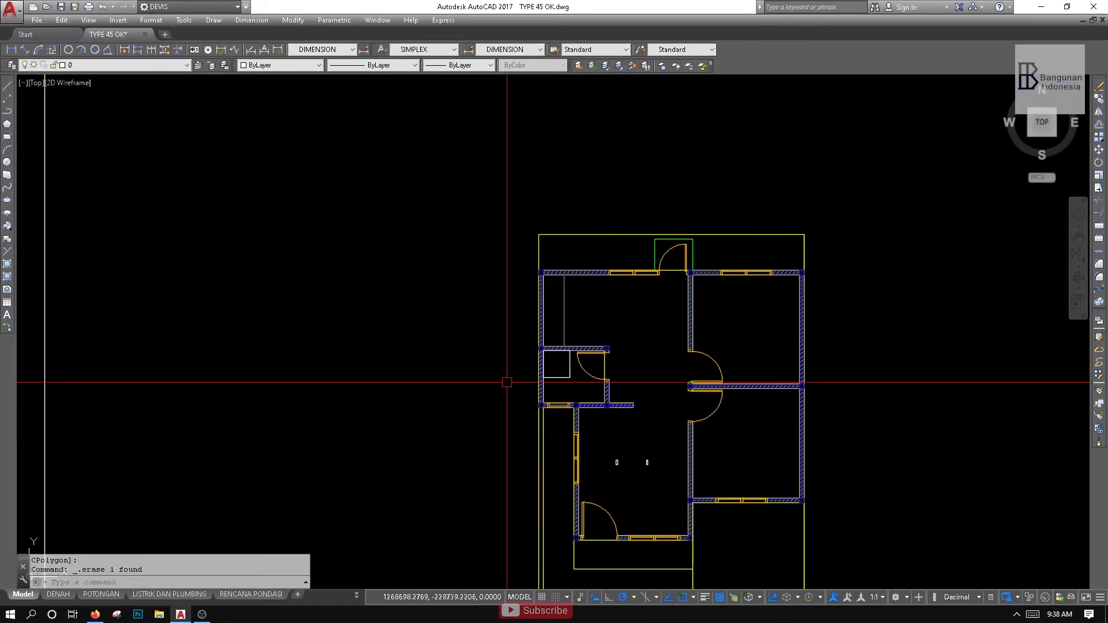
middle_drag(260, 310, 249, 288)
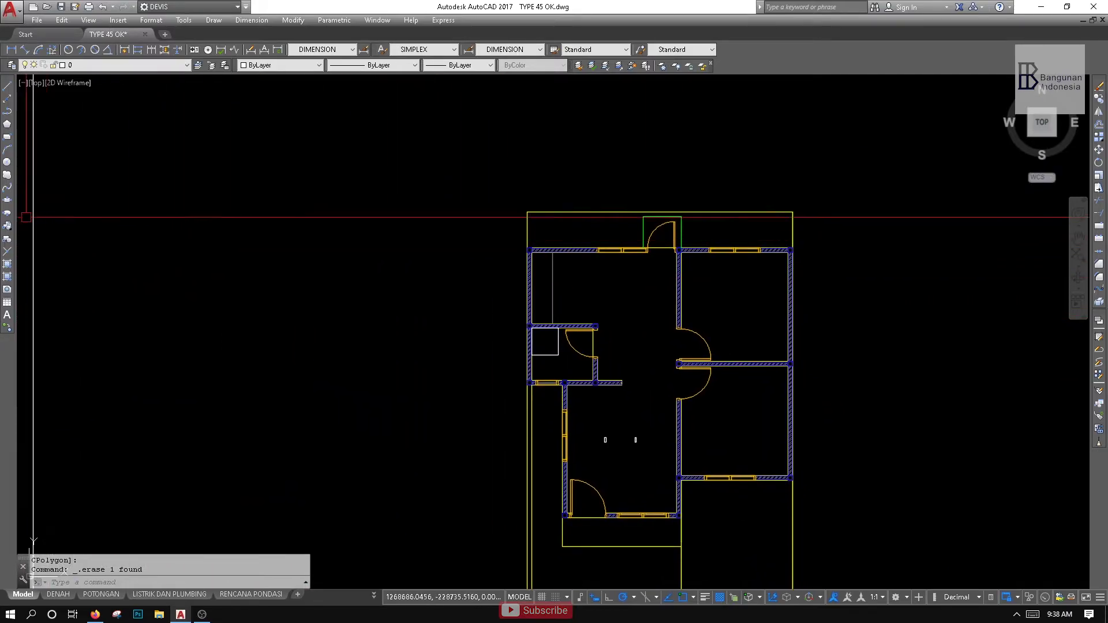
click(7, 215)
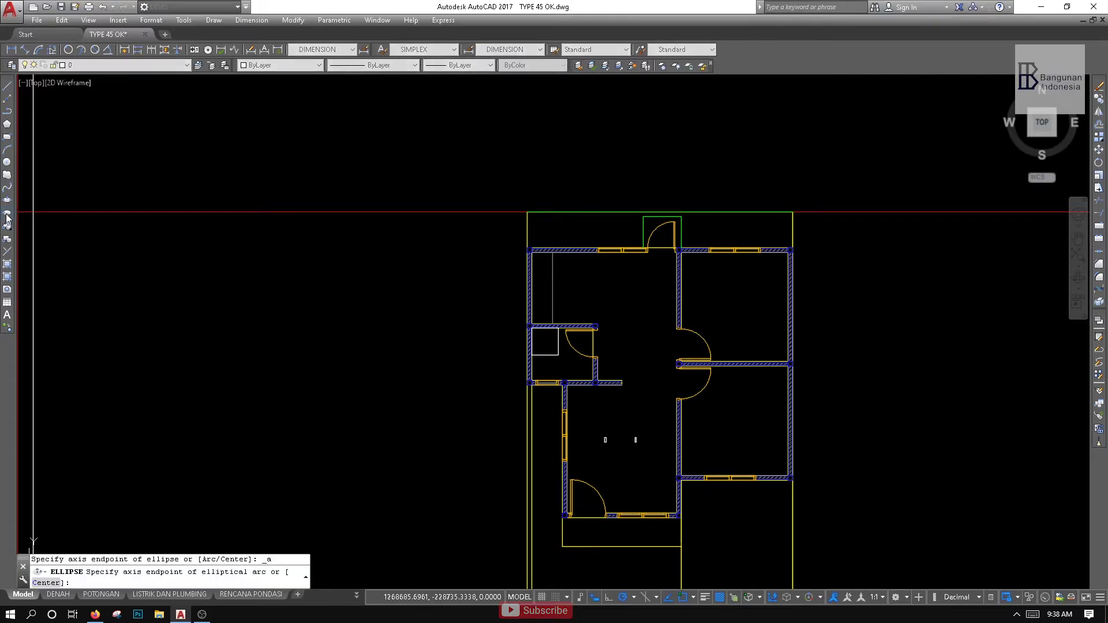
middle_drag(379, 345, 433, 370)
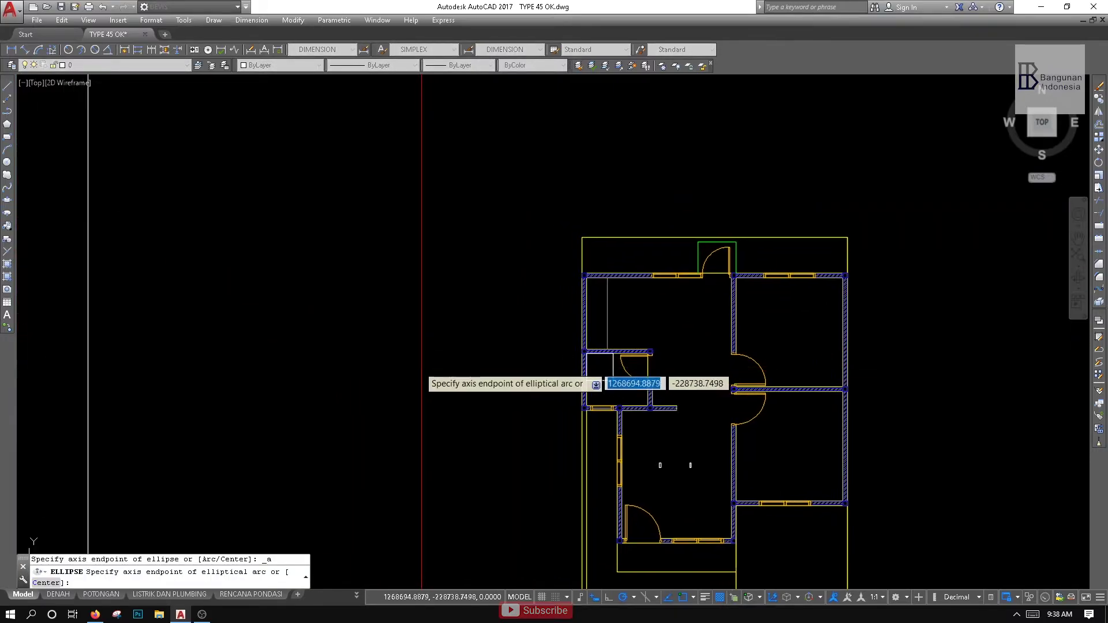
click(414, 365)
click(460, 336)
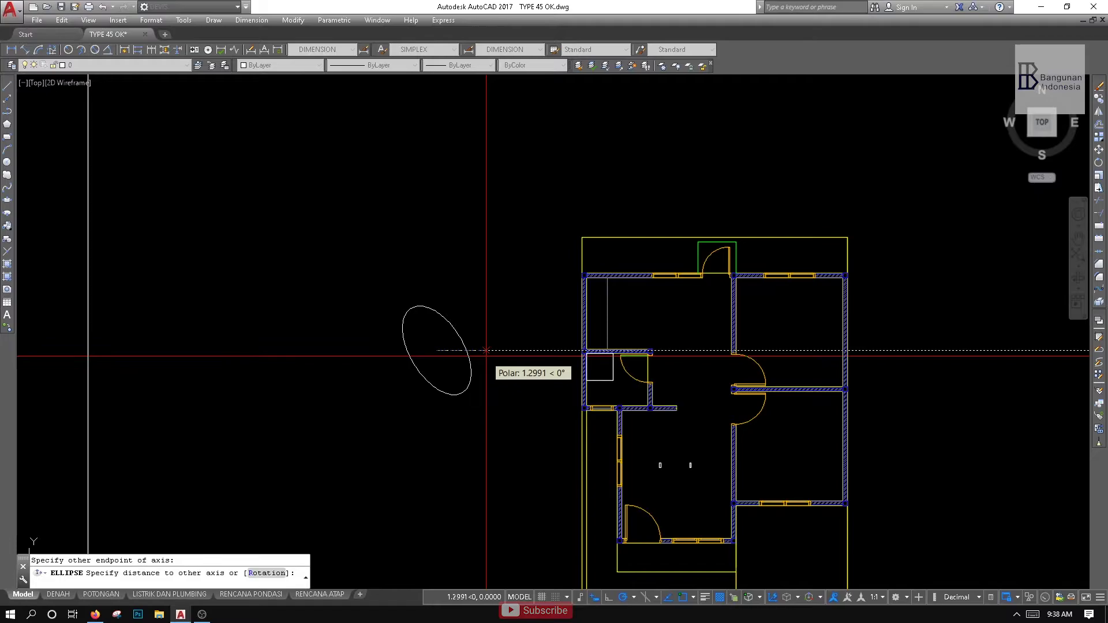
key(Escape)
key(Return)
click(449, 353)
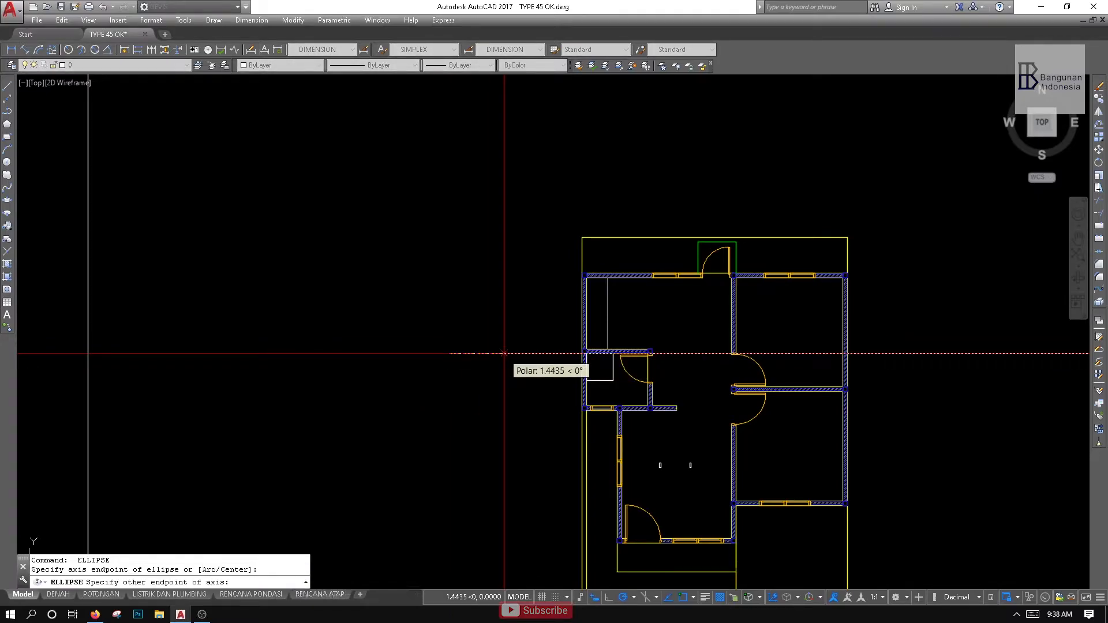
click(502, 411)
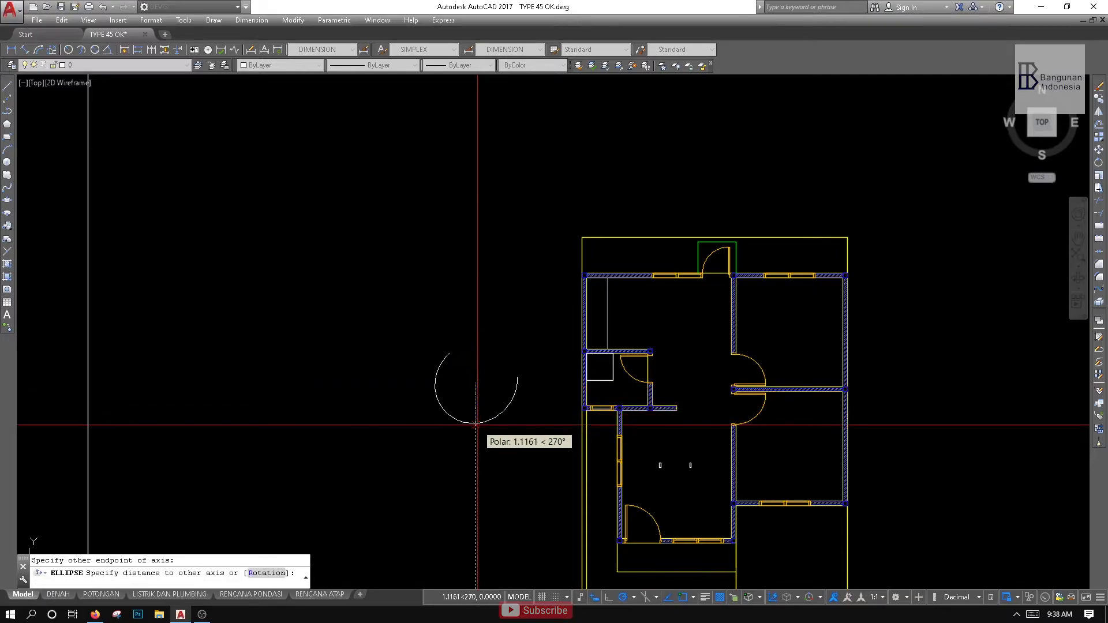
key(Escape)
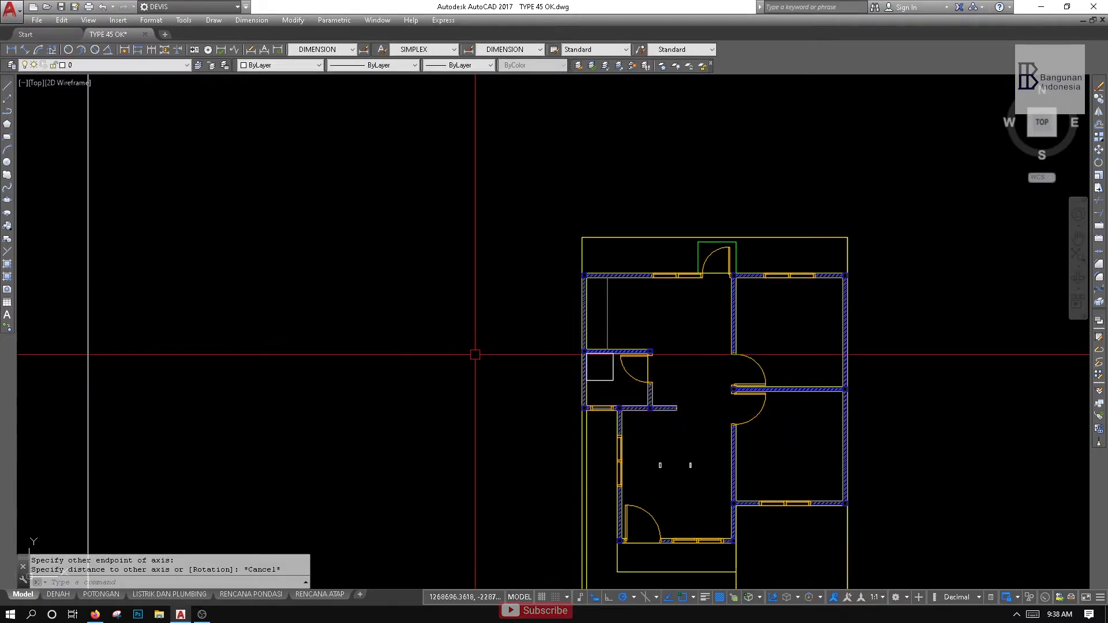
scroll(522, 348, up, 3)
scroll(527, 366, down, 1)
scroll(563, 382, up, 4)
middle_drag(574, 400, 500, 446)
scroll(520, 364, down, 2)
key(Return)
click(487, 322)
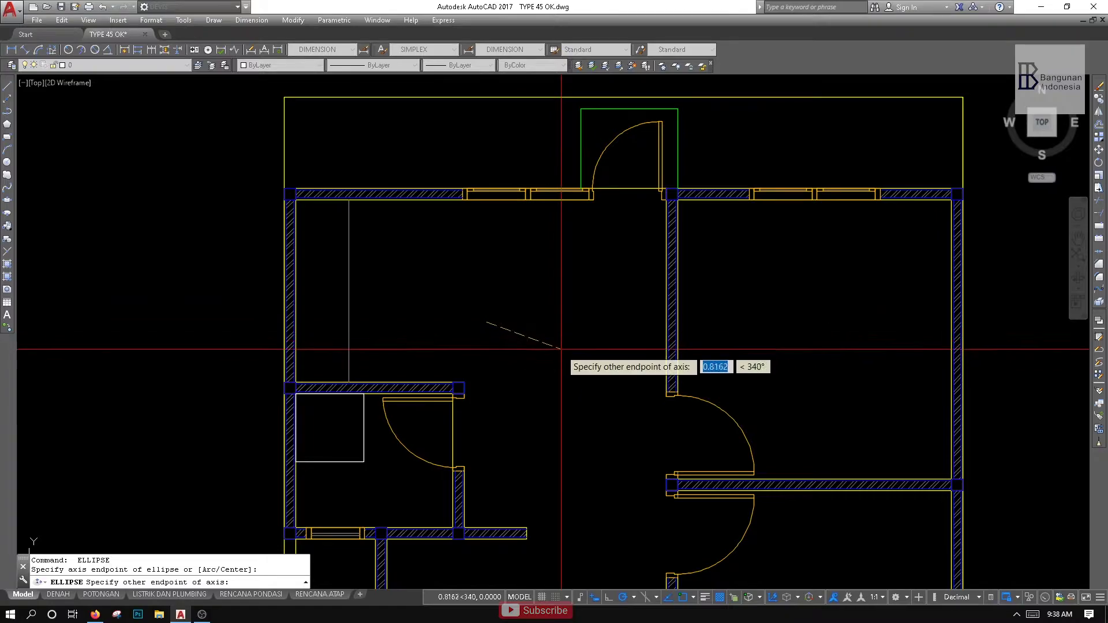
click(560, 353)
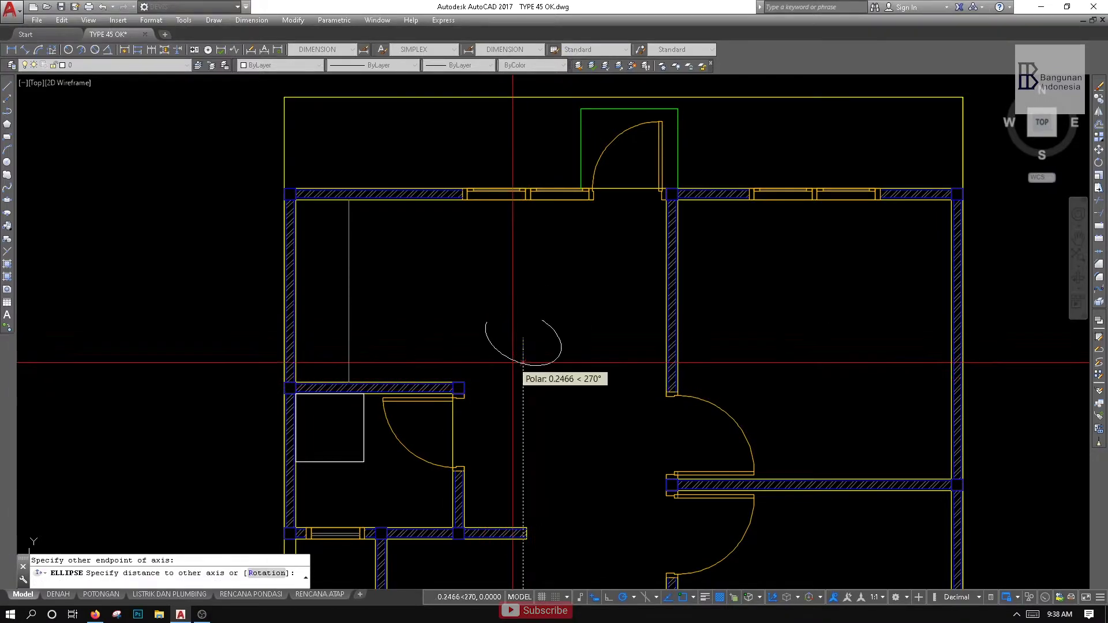
scroll(496, 335, up, 4)
key(Escape)
click(442, 340)
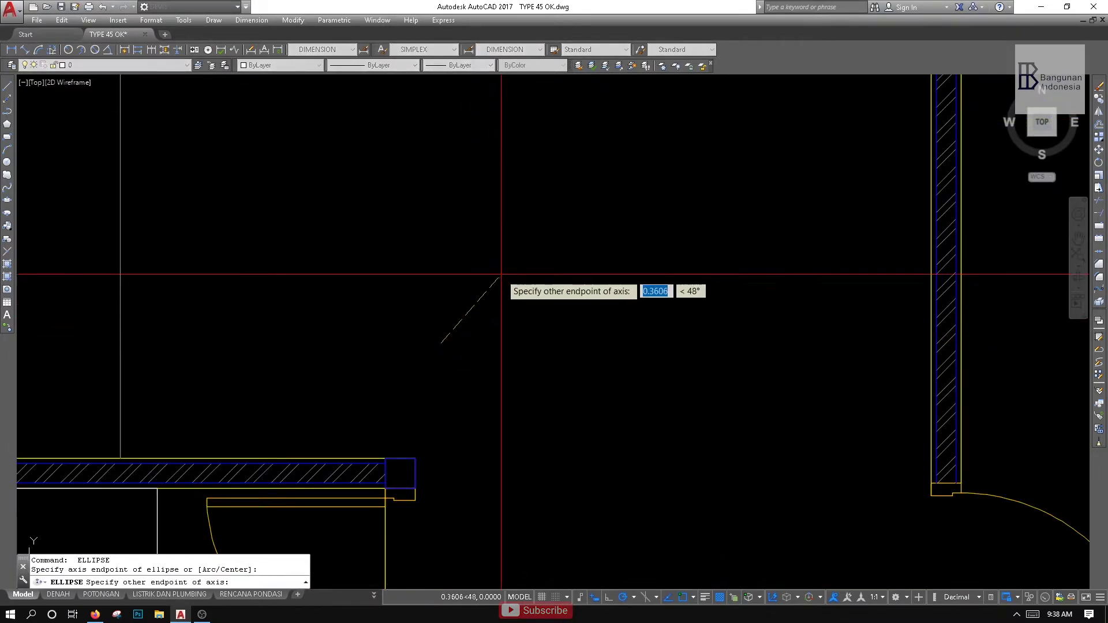
scroll(495, 230, down, 4)
click(492, 231)
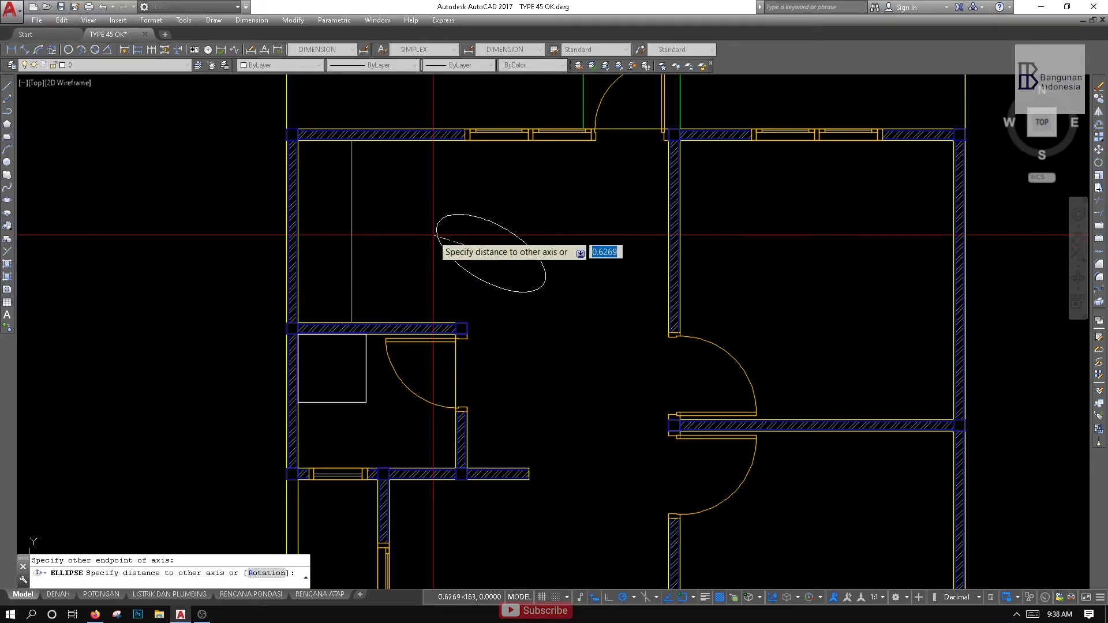
key(Escape)
scroll(558, 307, down, 2)
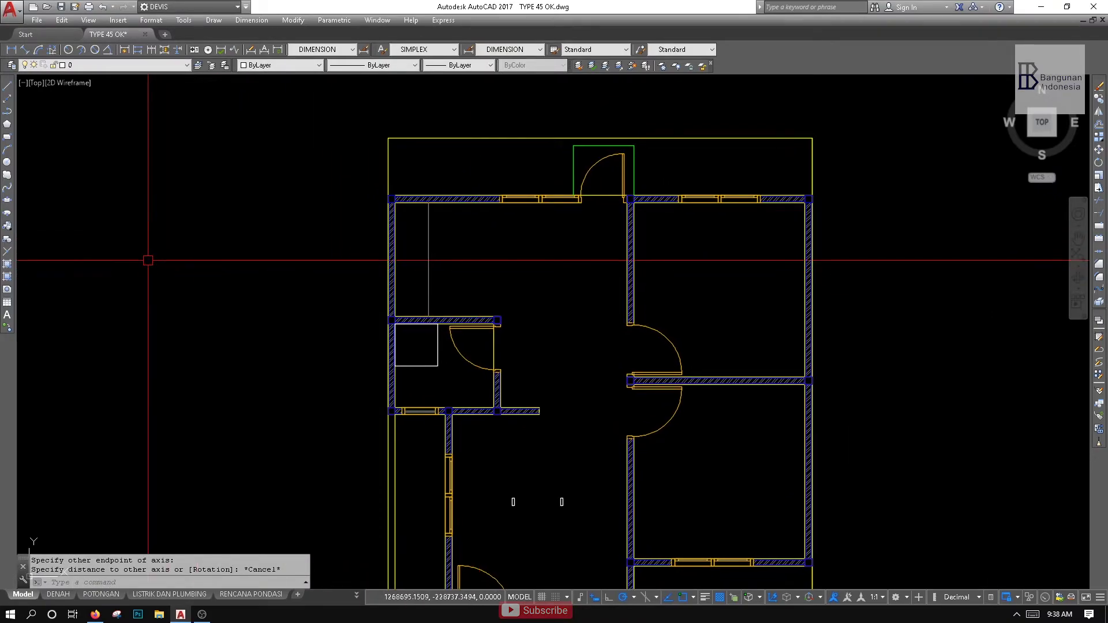
click(7, 226)
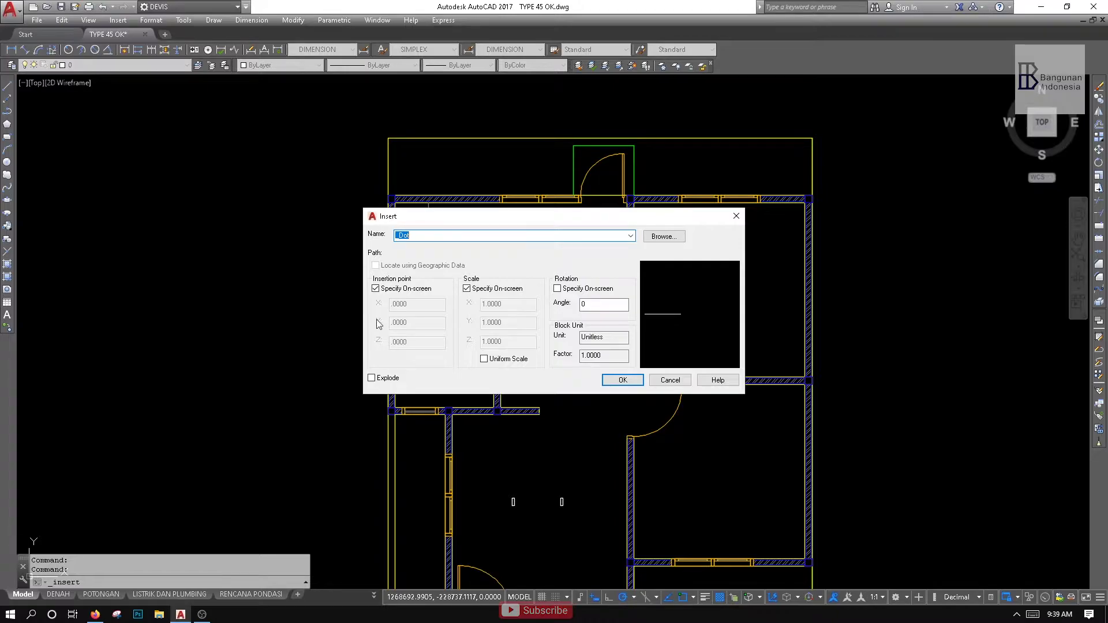
click(631, 236)
click(631, 239)
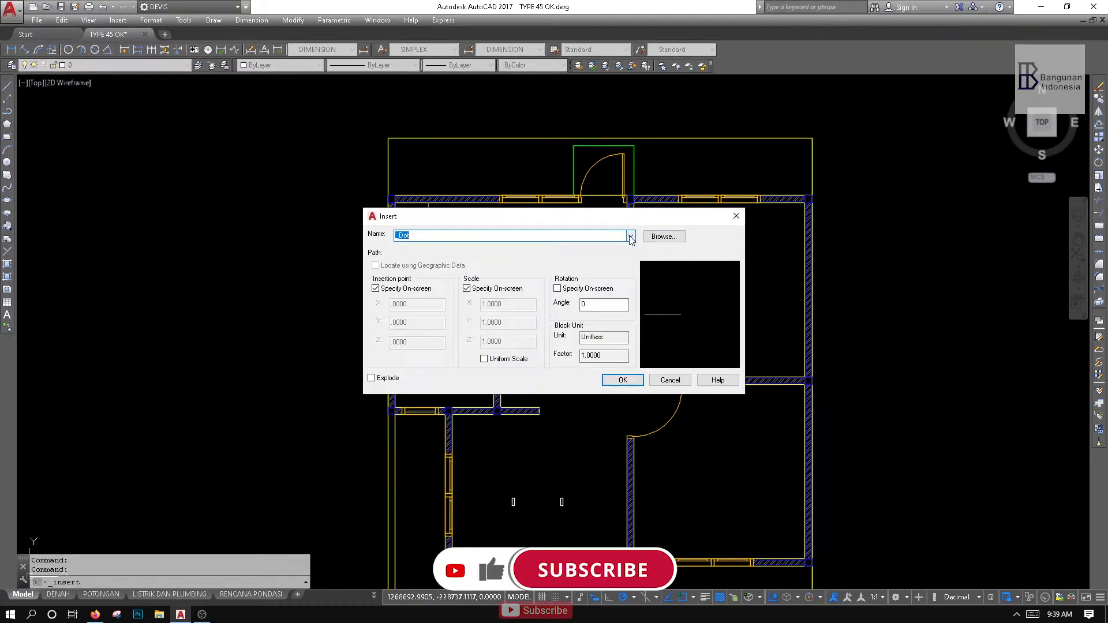
key(Escape)
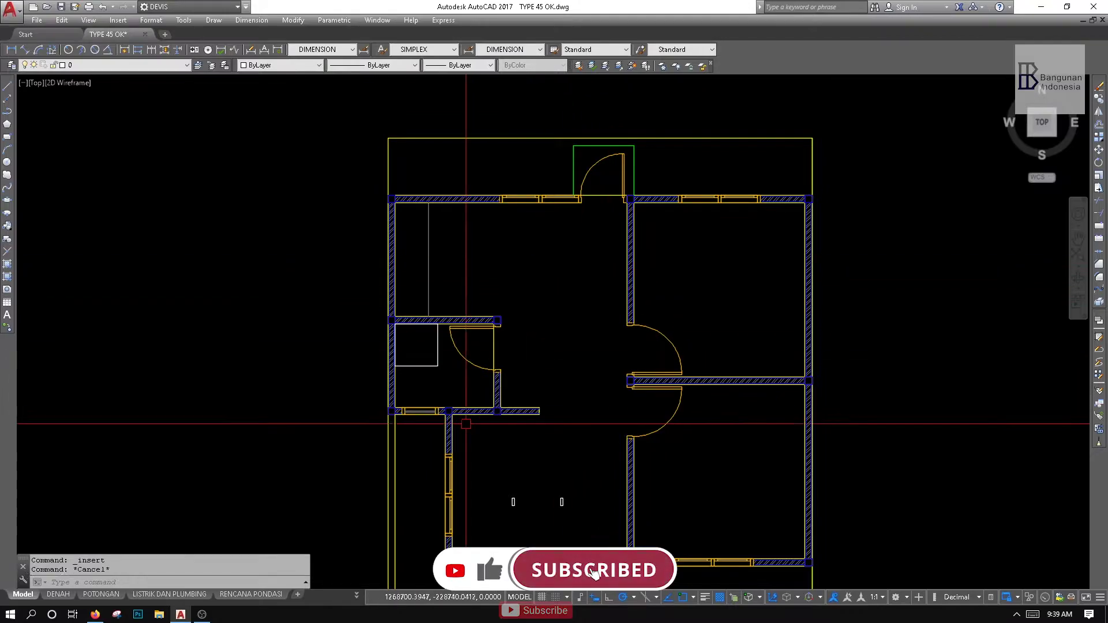
Check the block name of the window in the upper wall of the plan's upper-right room without editing its definition
scroll(431, 363, up, 8)
scroll(432, 364, down, 8)
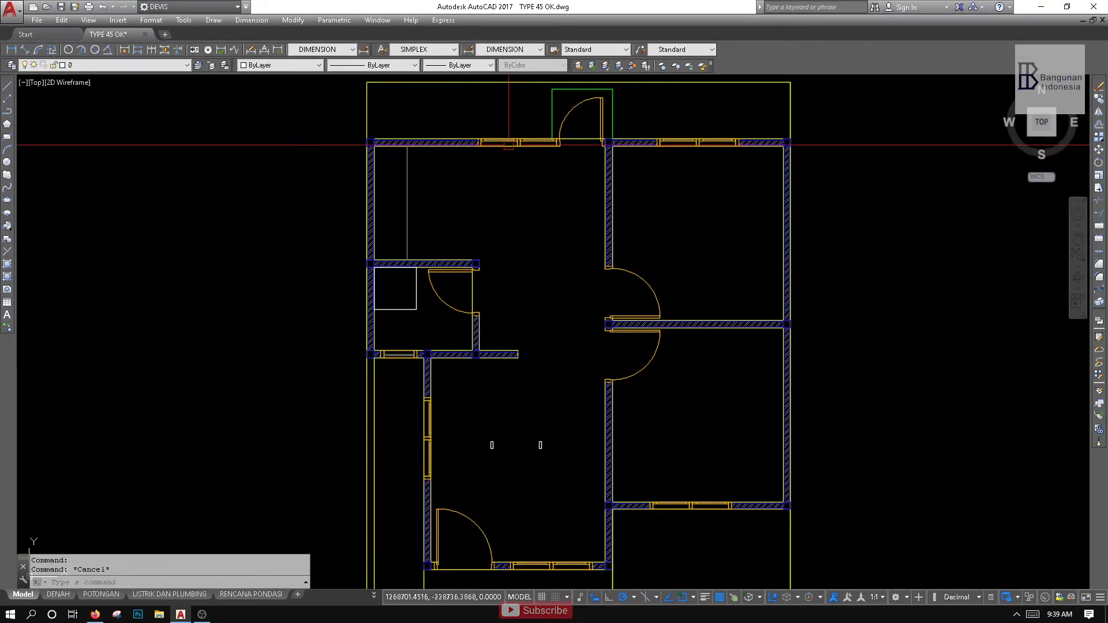
click(711, 140)
scroll(711, 140, up, 5)
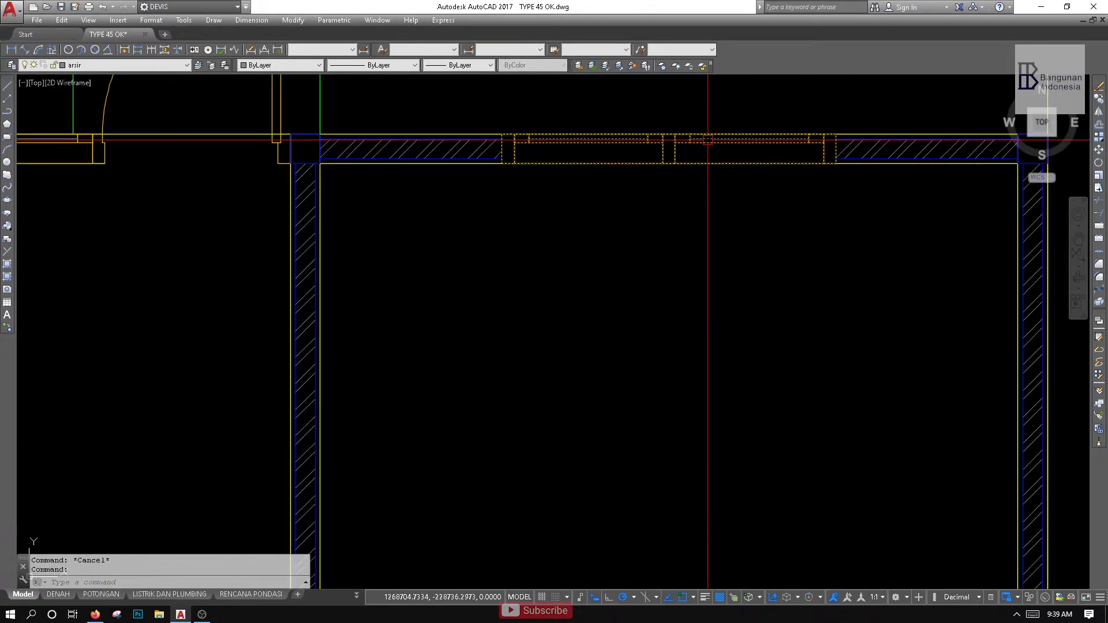
double_click(536, 228)
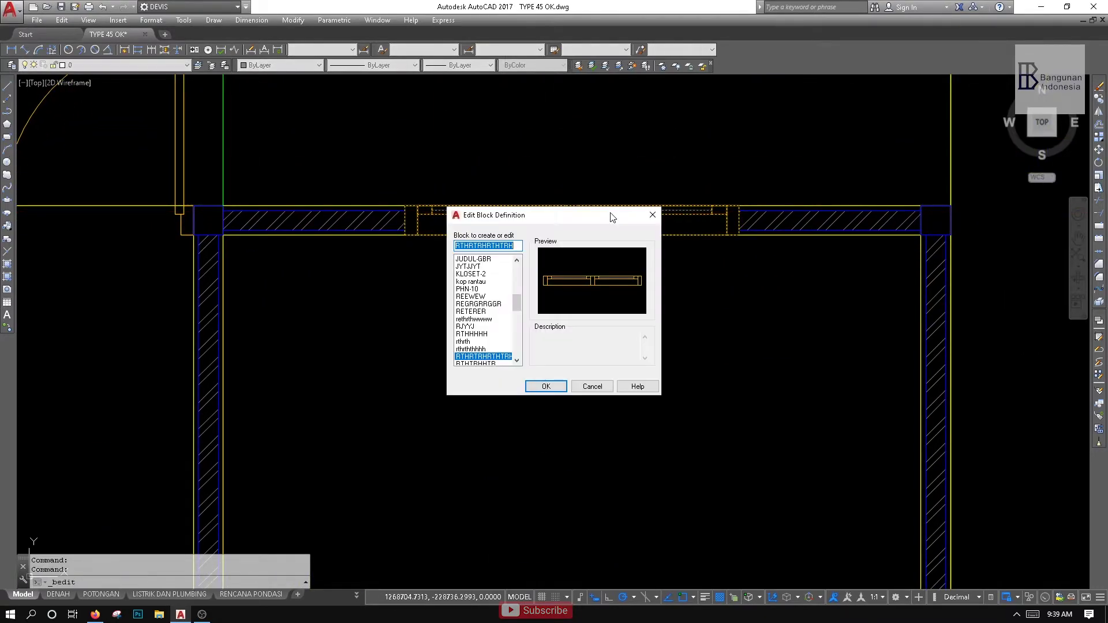
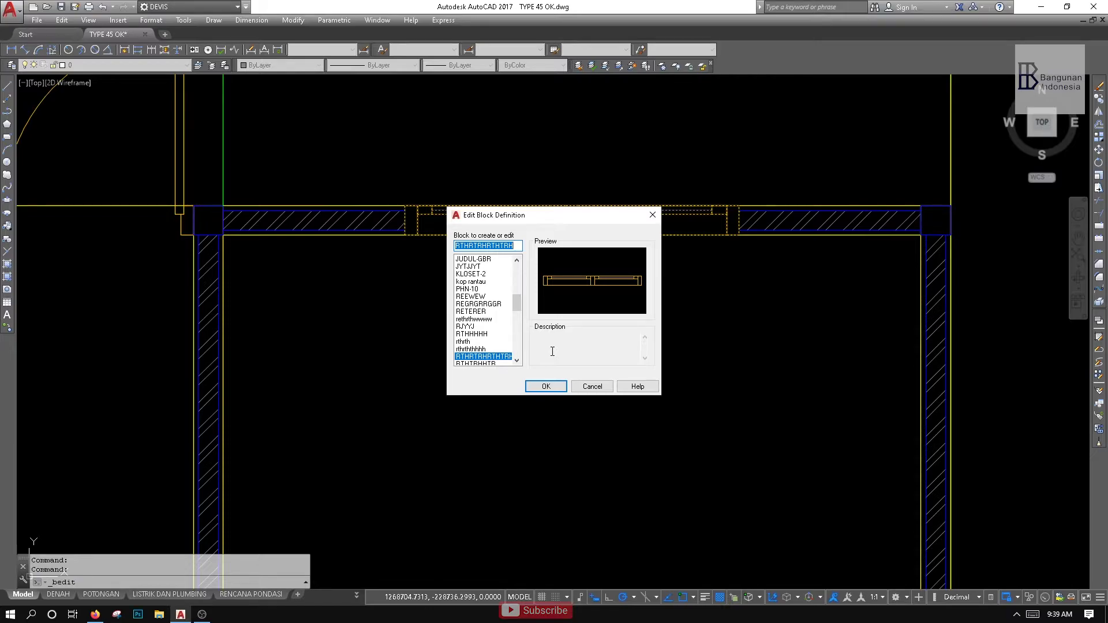
click(648, 220)
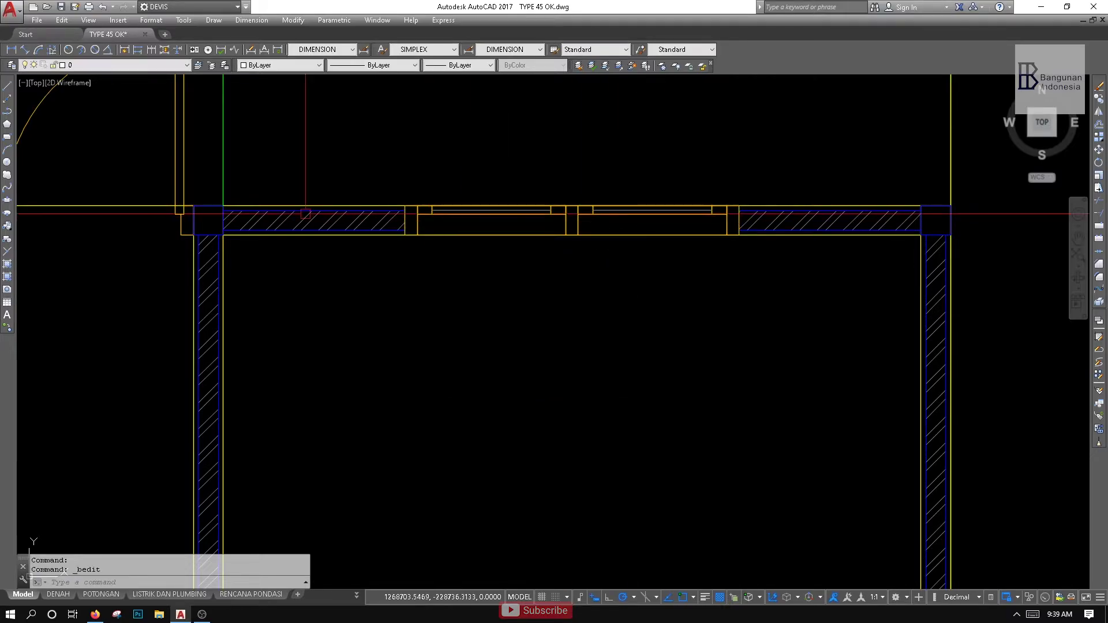
Start inserting the block RTHRTRHRTHTRH with its insertion point specified on screen
click(8, 226)
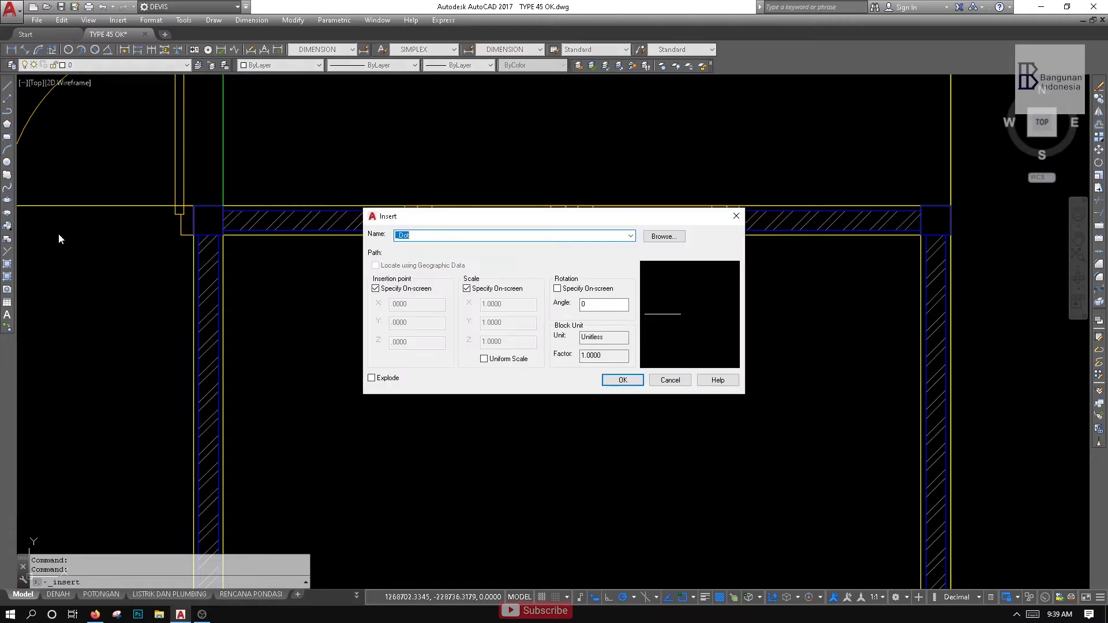
click(631, 236)
scroll(574, 329, down, 10)
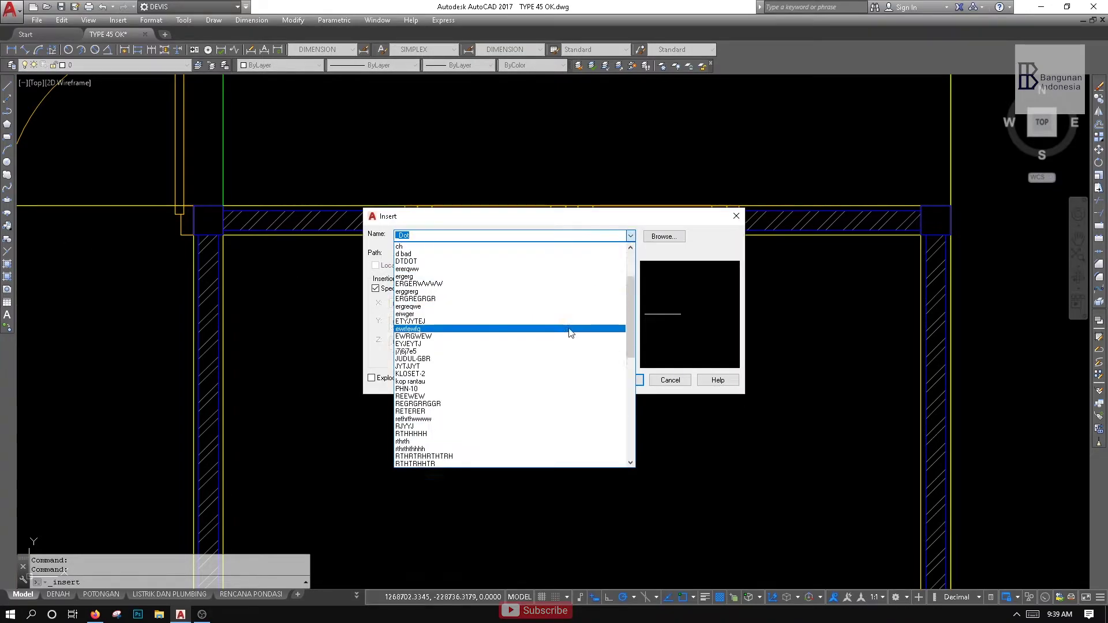
scroll(491, 388, down, 1)
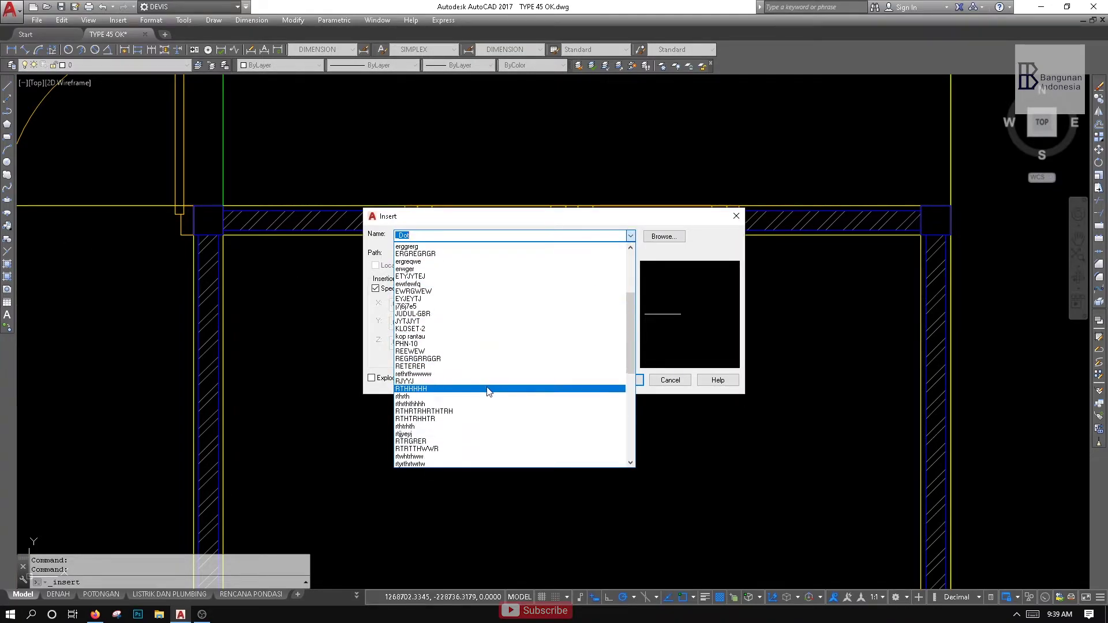
click(452, 411)
click(635, 381)
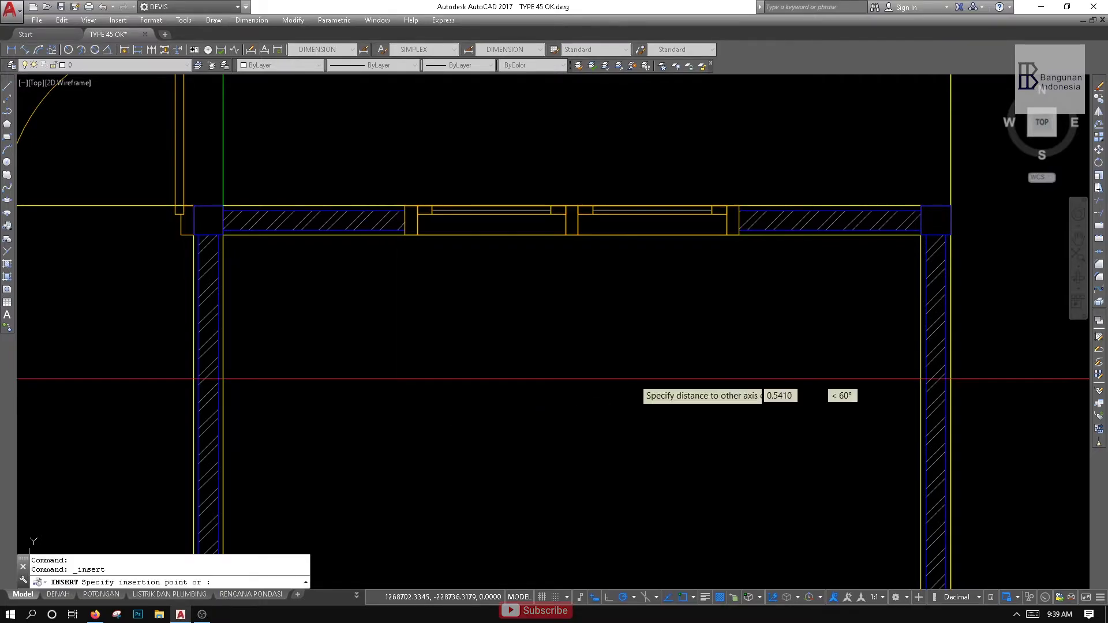
Place the block at the lower-left corner of the front terrace outline with a scale factor of 1
scroll(555, 393, down, 5)
scroll(559, 396, up, 6)
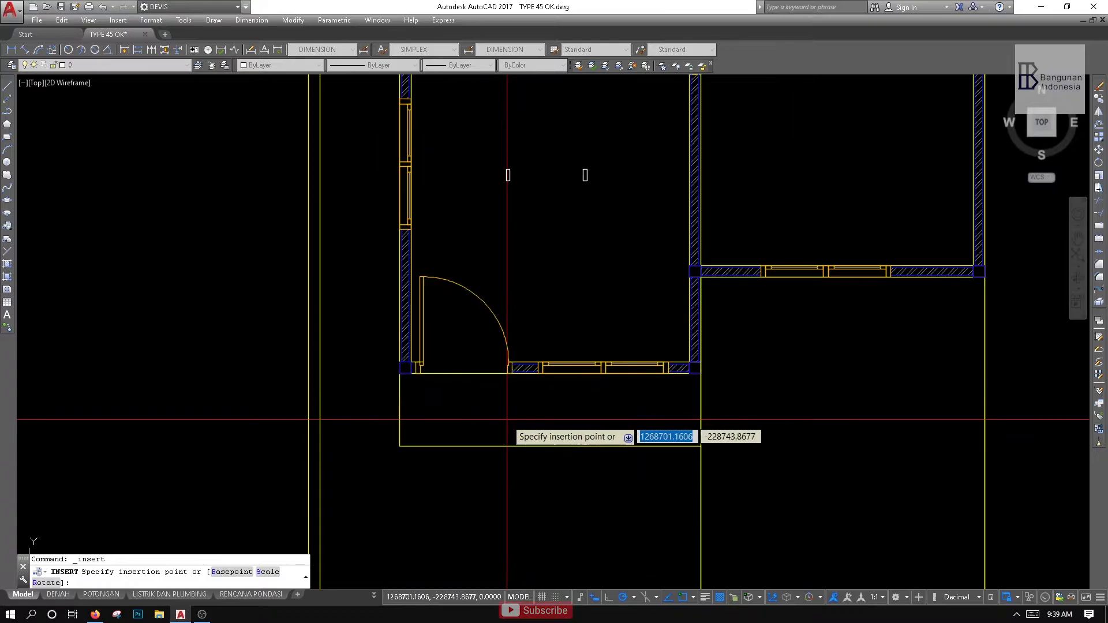
scroll(407, 452, up, 2)
click(395, 441)
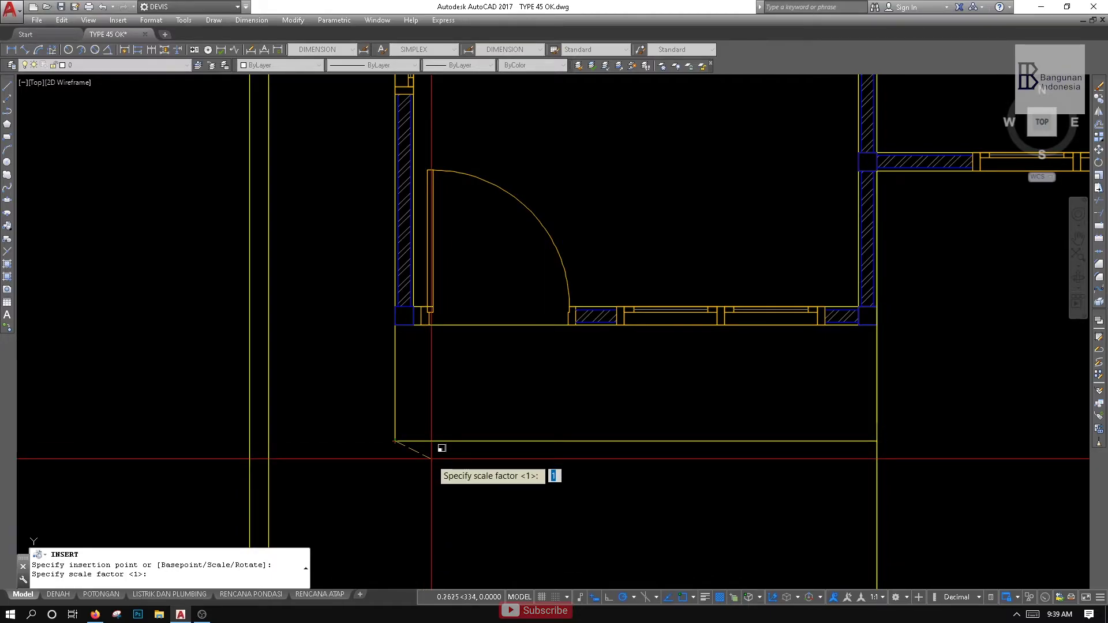
key(Return)
scroll(431, 459, down, 10)
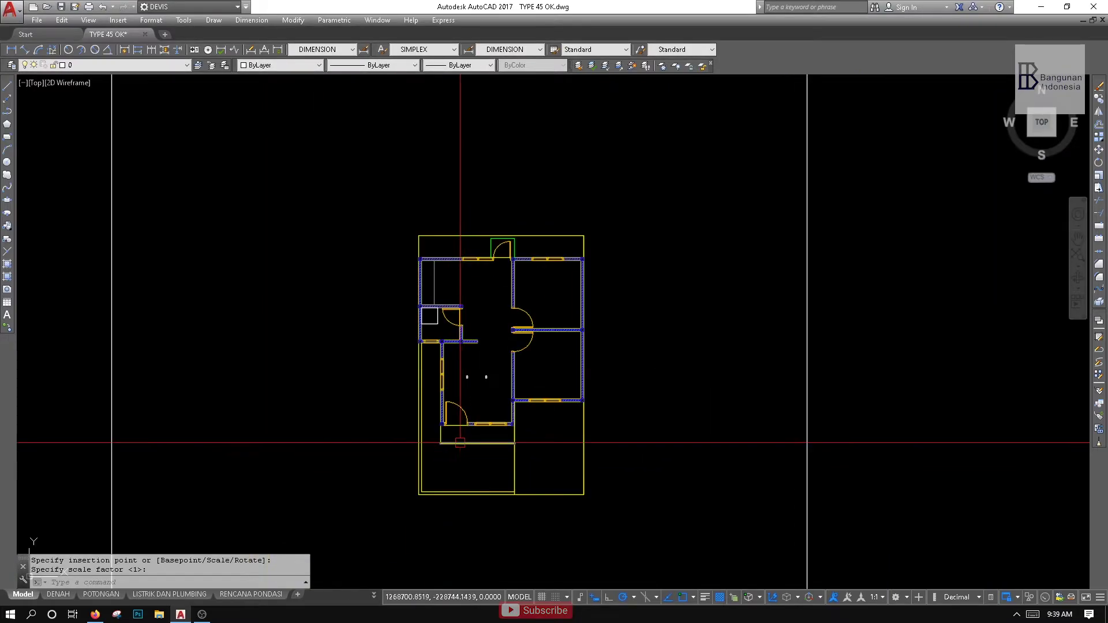
Insert the window block RTHRTRHRTHTRH at the front terrace's lower left corner with a scale factor of 1
scroll(467, 406, up, 10)
scroll(466, 406, up, 2)
key(Return)
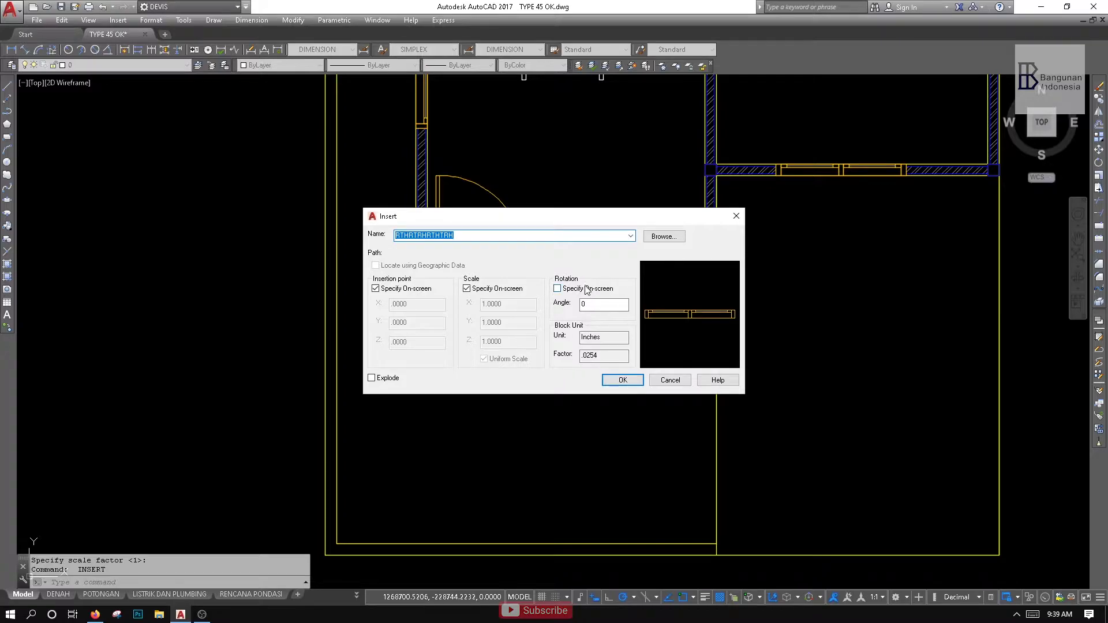
click(621, 381)
click(416, 344)
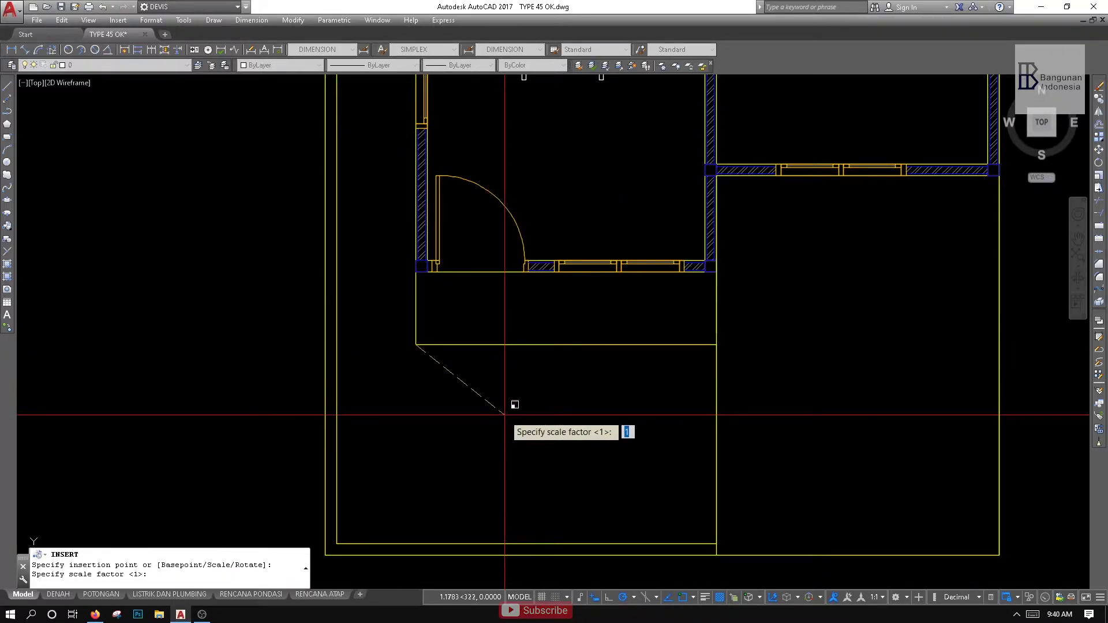
key(Return)
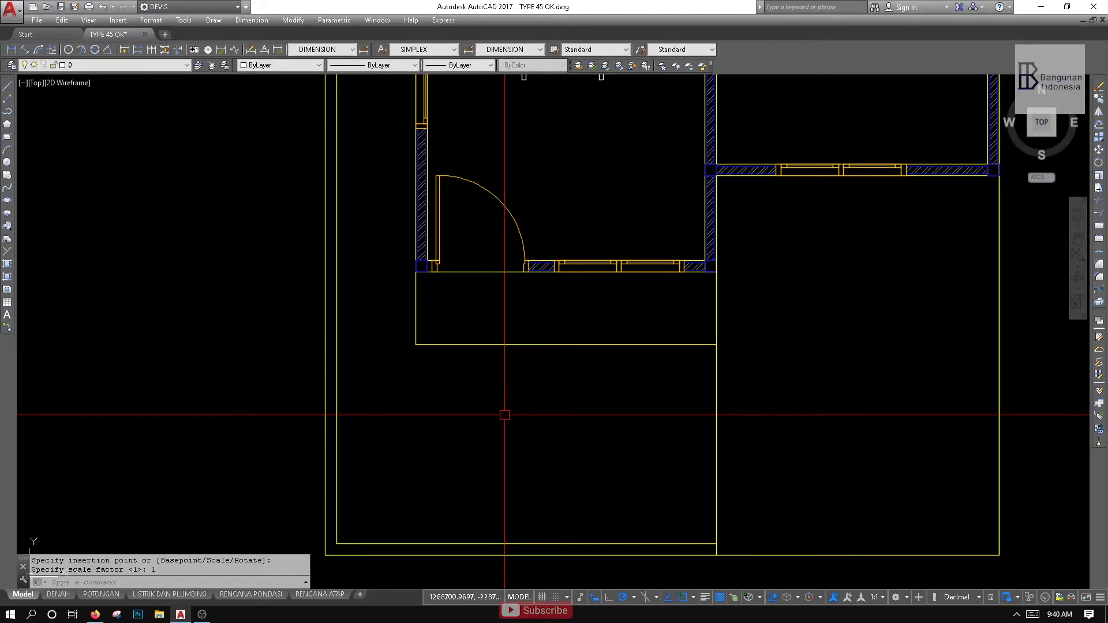
Insert the block again at the terrace's lower left corner with on-screen rotation, accepting scale 1 and rotation angle 0
scroll(506, 414, down, 6)
scroll(503, 349, up, 4)
key(Return)
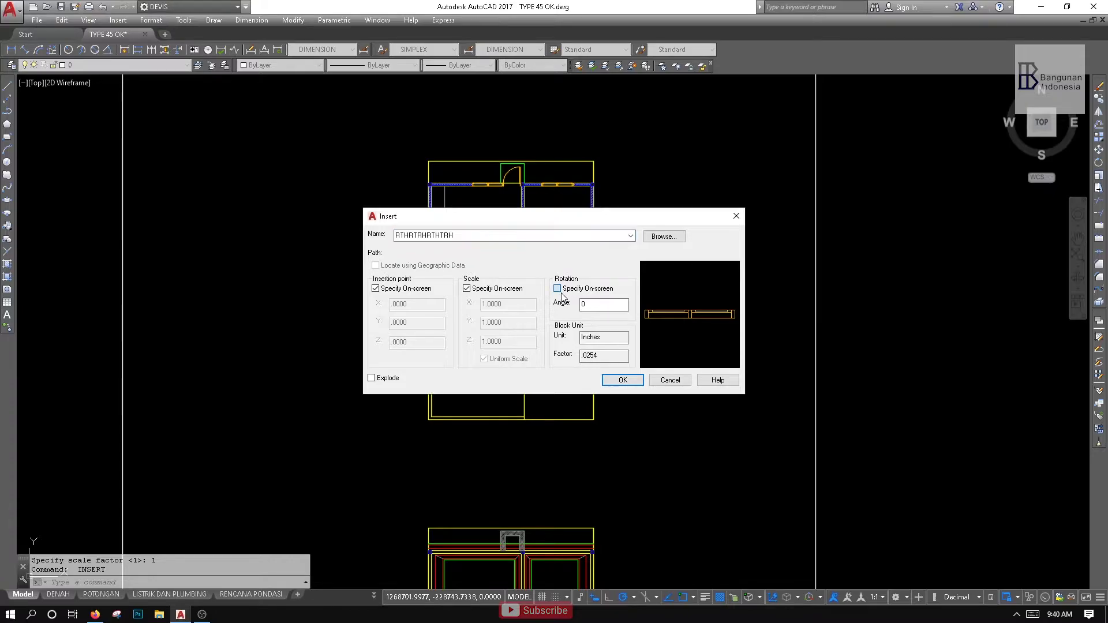
click(620, 380)
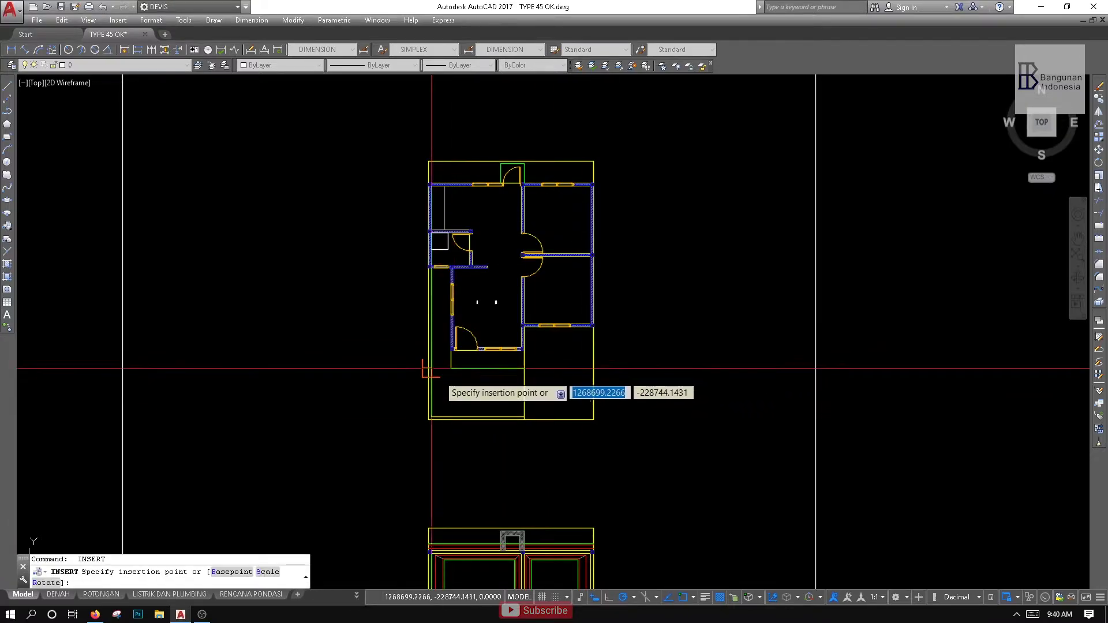
click(450, 368)
key(Return)
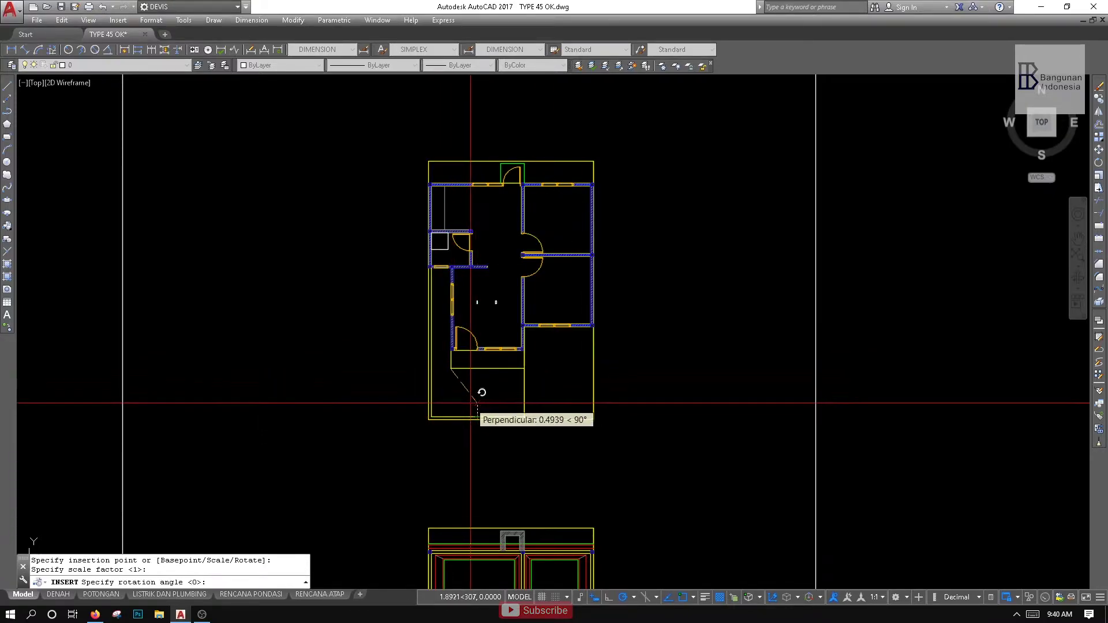
scroll(478, 417, up, 2)
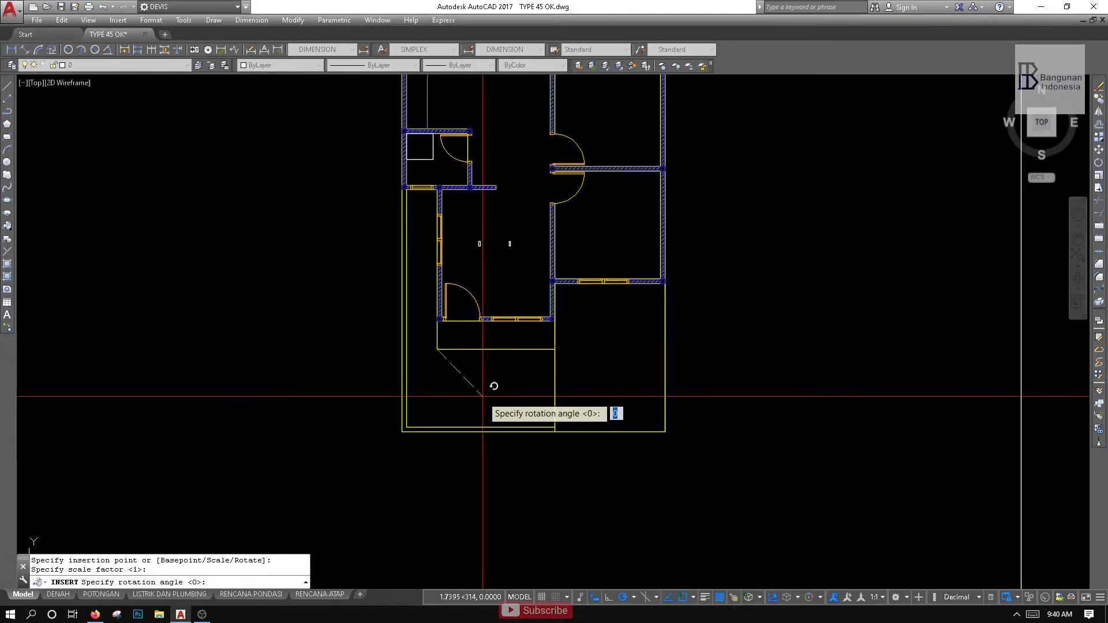
scroll(482, 391, up, 3)
scroll(520, 367, down, 8)
scroll(527, 371, up, 6)
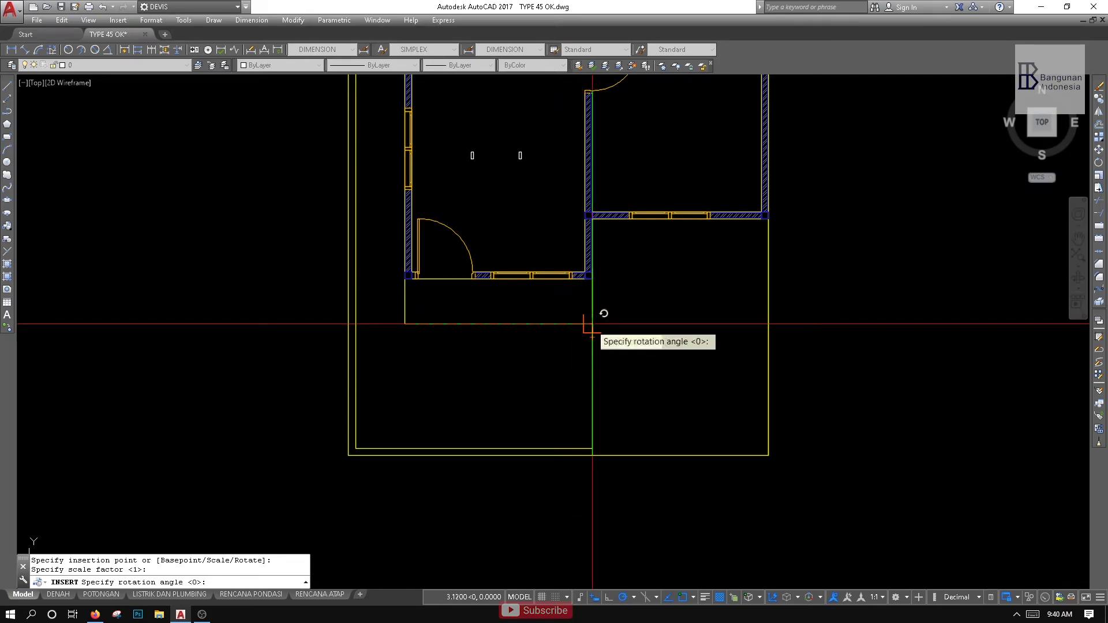
key(Return)
scroll(537, 372, down, 5)
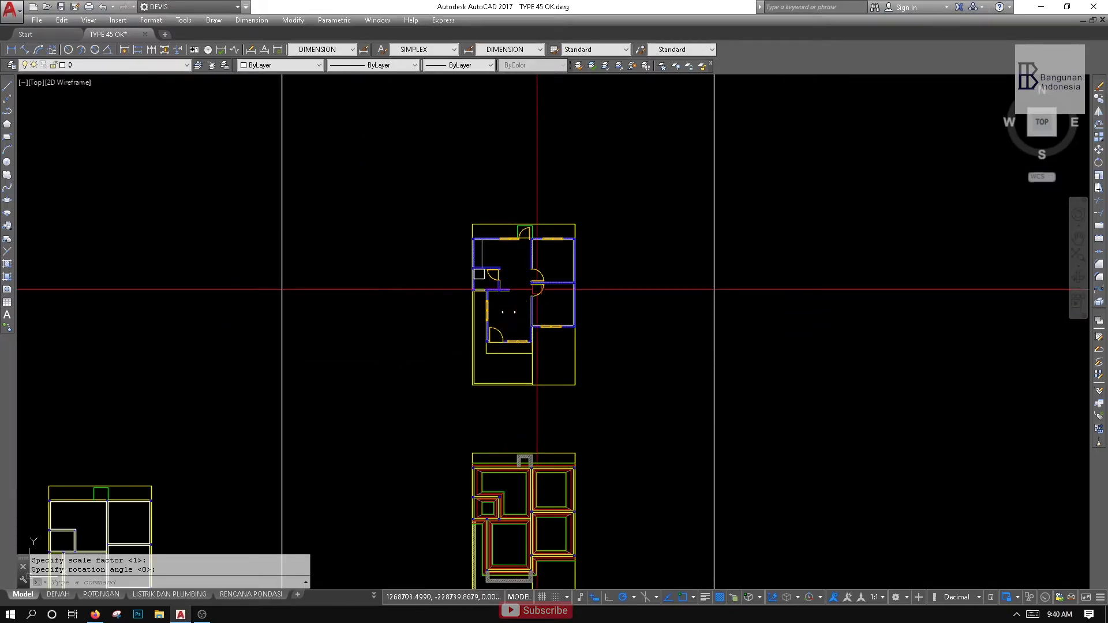
Try moving the upper right bedroom's rear window block into the room and undo the move
scroll(568, 209, up, 6)
click(567, 199)
middle_drag(569, 221, 519, 282)
text(m)
key(Return)
click(519, 282)
click(539, 363)
key(ctrl+z)
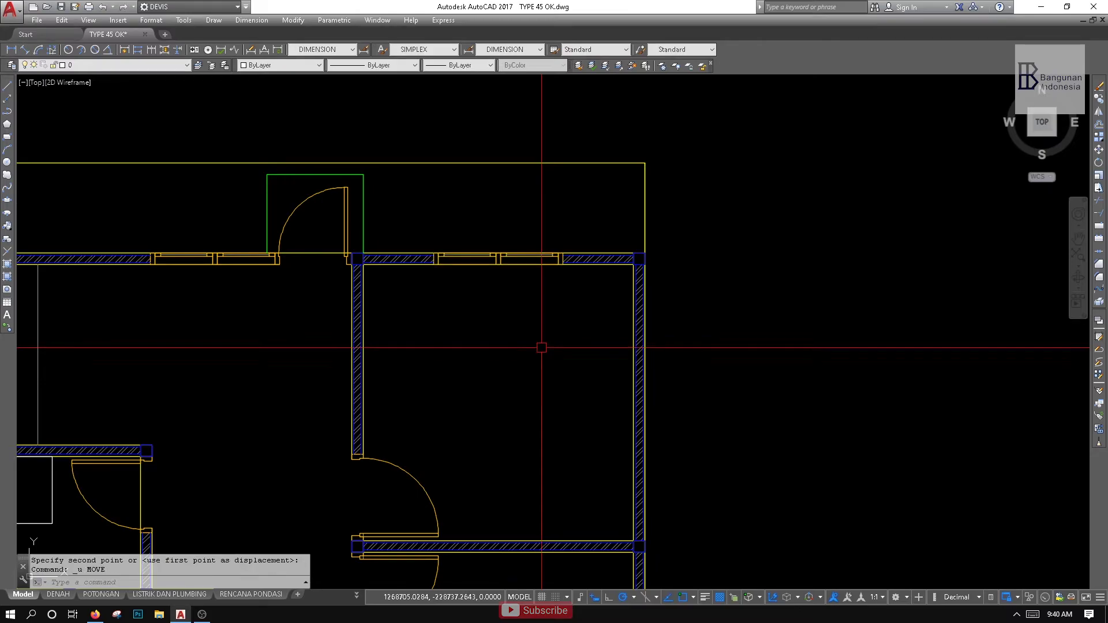
Examine the window block in the upper right bedroom's rear wall
scroll(479, 255, down, 8)
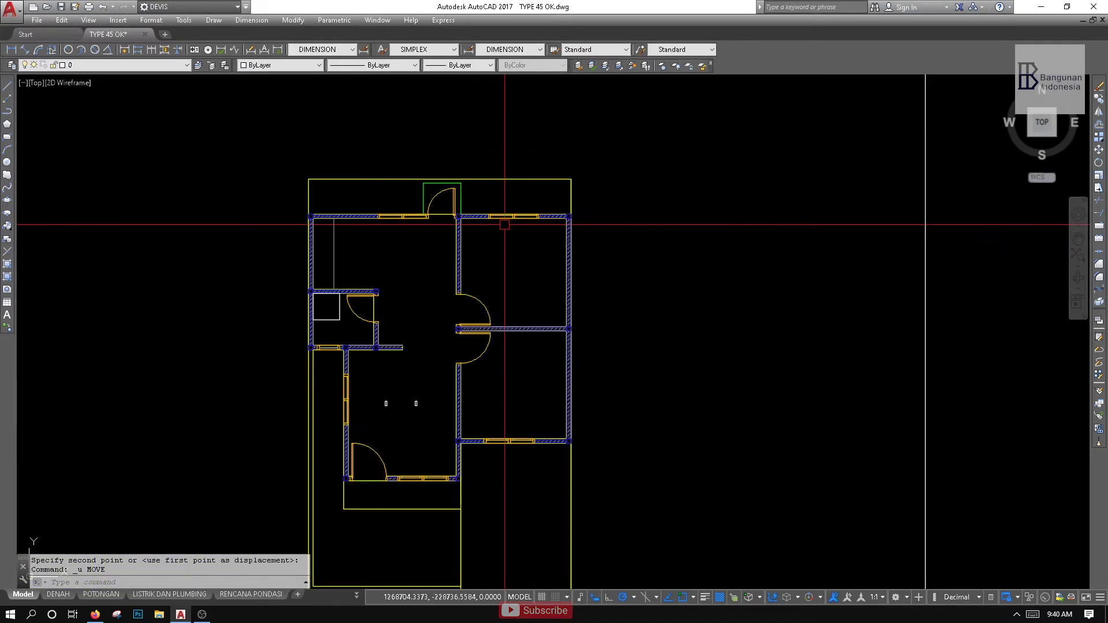
key(Escape)
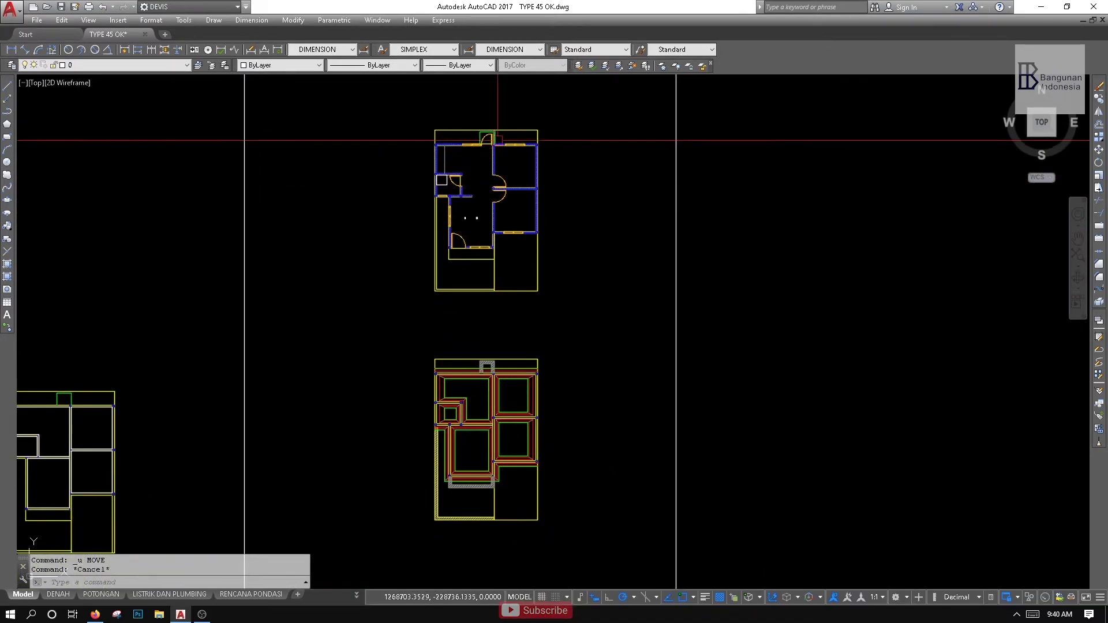
scroll(502, 225, up, 5)
scroll(515, 225, up, 1)
click(520, 211)
scroll(522, 211, up, 5)
key(Escape)
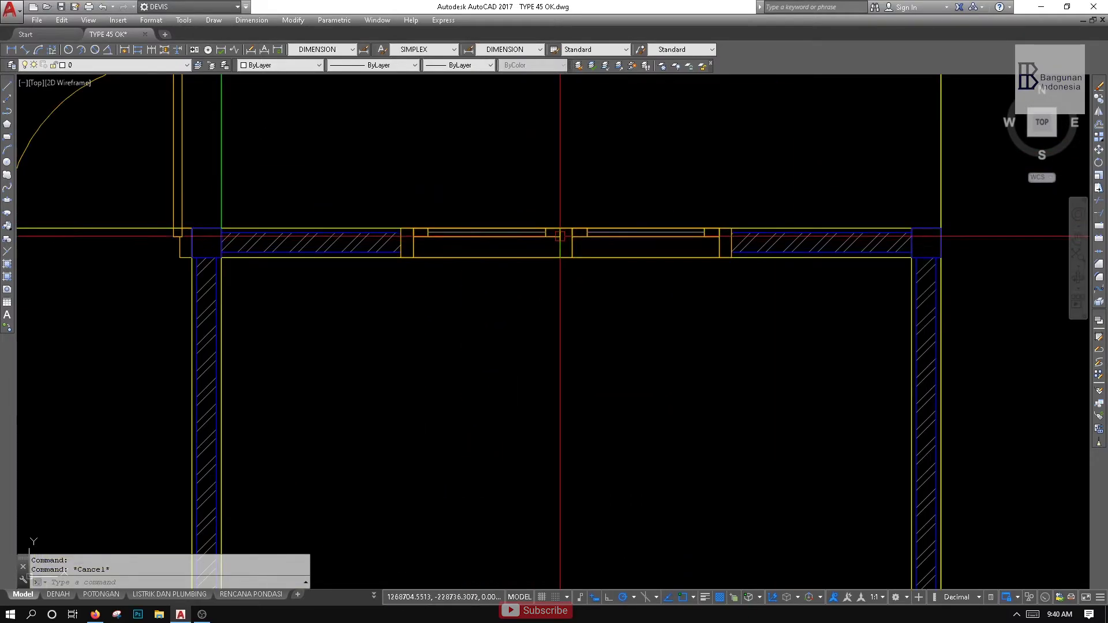
key(Escape)
scroll(453, 230, down, 2)
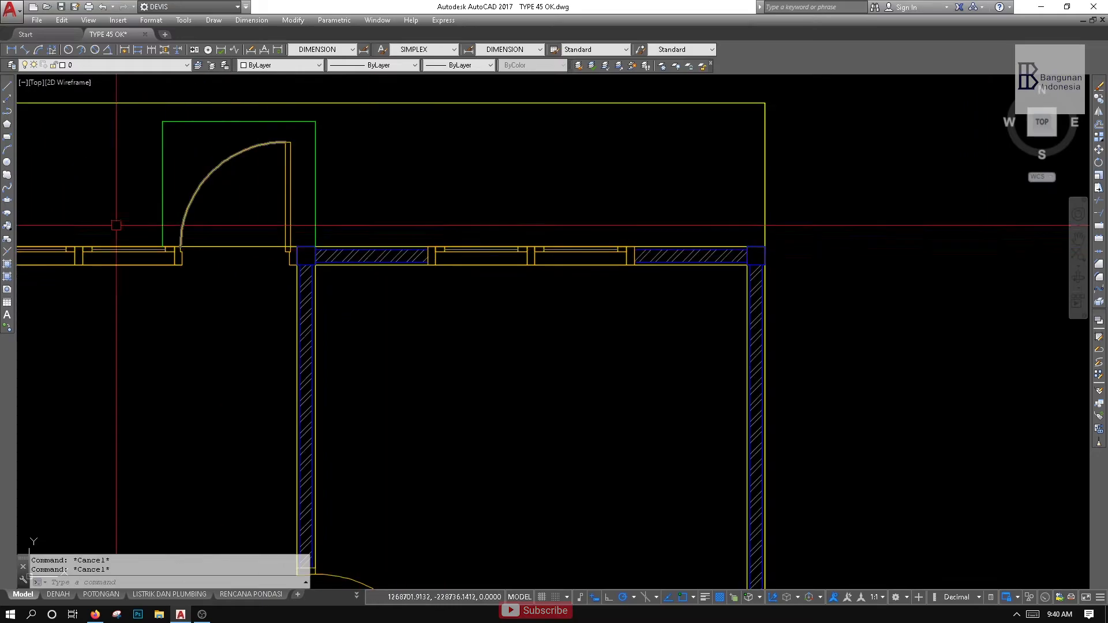
Place a point inside the upper right bedroom below its rear window and erase it
click(7, 256)
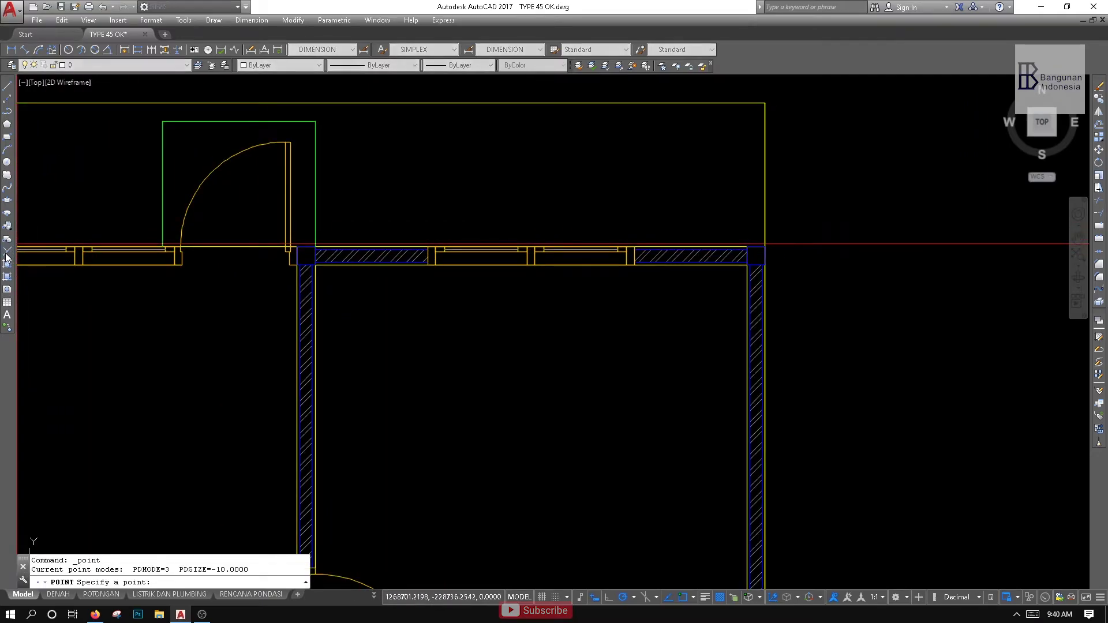
click(427, 324)
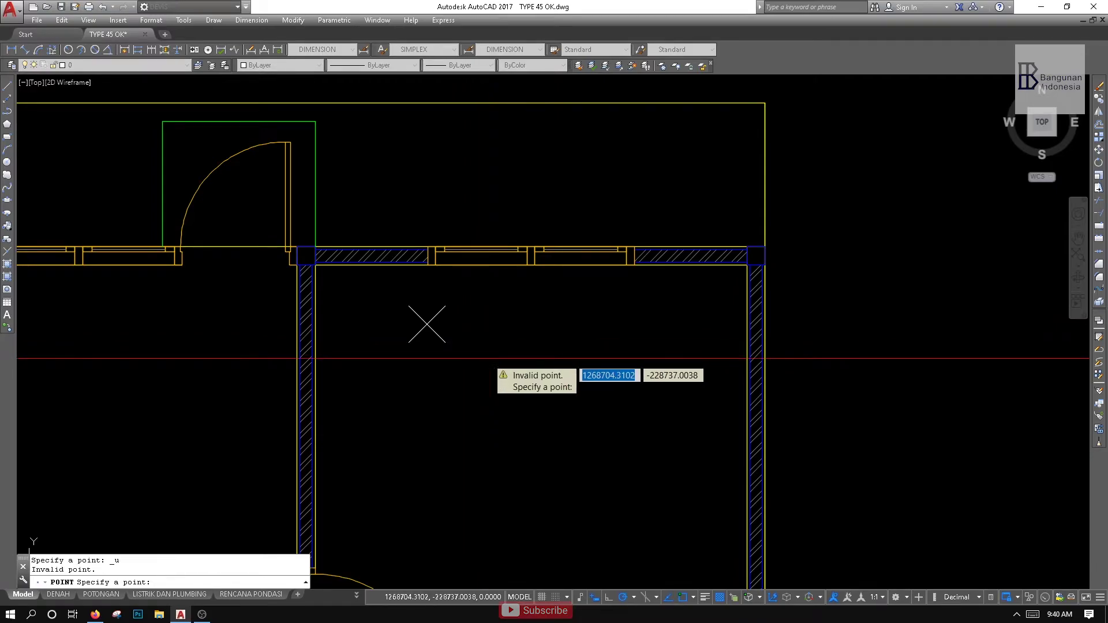
key(Escape)
click(444, 307)
click(423, 357)
key(Delete)
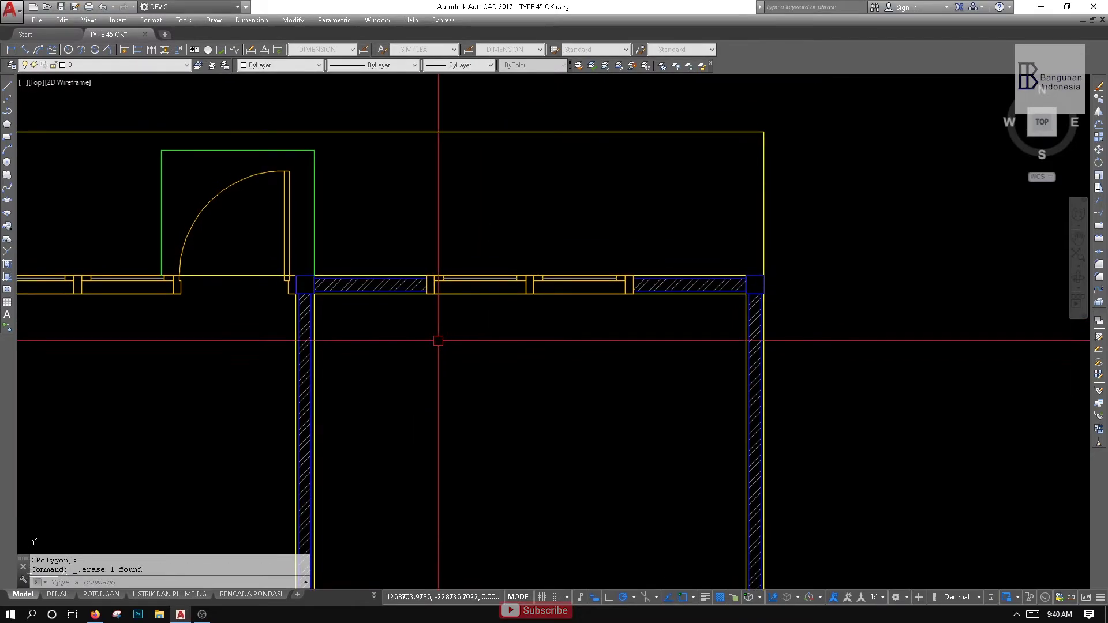
Place a point in the empty area of the white frame above the floor plan
scroll(450, 352, down, 2)
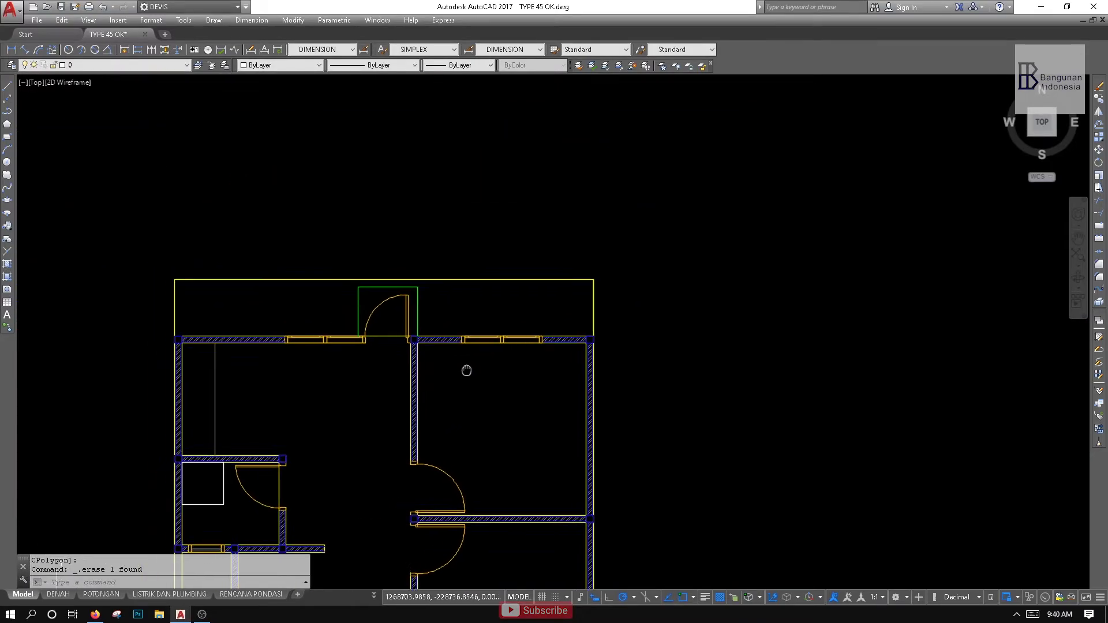
click(10, 251)
scroll(494, 393, down, 1)
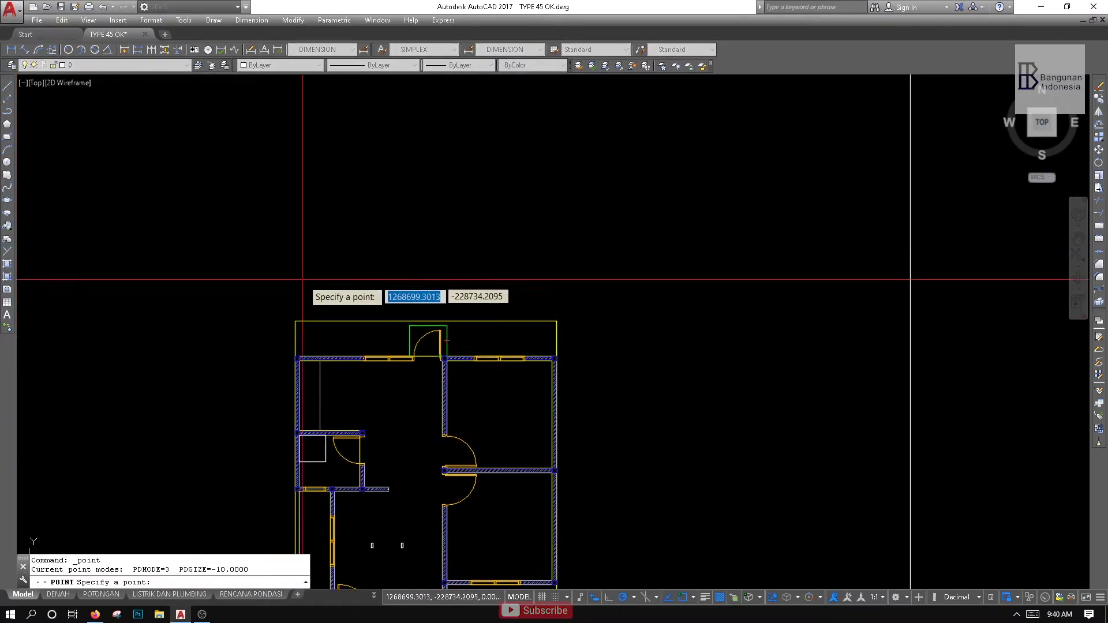
middle_drag(408, 307, 490, 421)
scroll(488, 346, down, 4)
middle_drag(487, 346, 450, 378)
scroll(406, 335, up, 2)
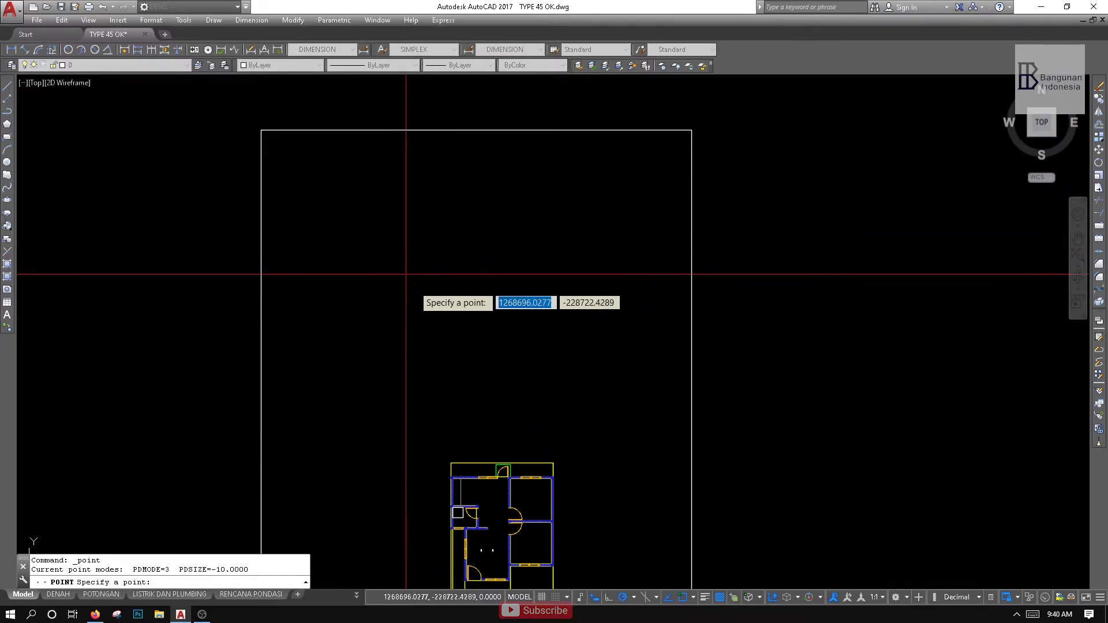
scroll(419, 280, up, 4)
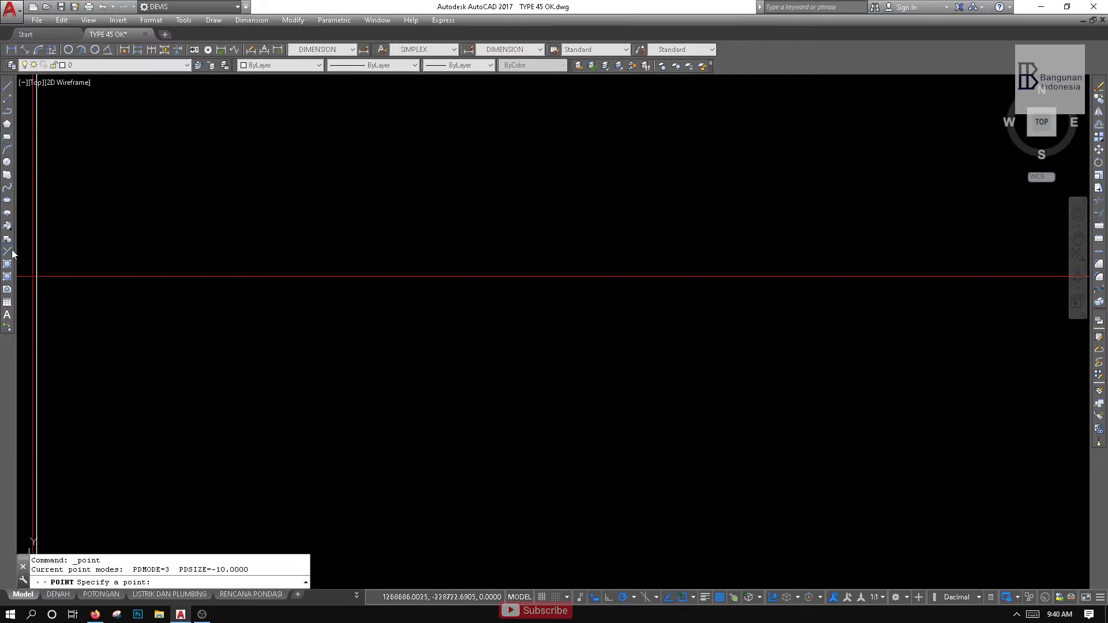
click(472, 340)
mouse_move(517, 338)
middle_down()
mouse_move(366, 333)
mouse_move(378, 340)
middle_up()
key(Escape)
click(403, 292)
click(314, 375)
key(Escape)
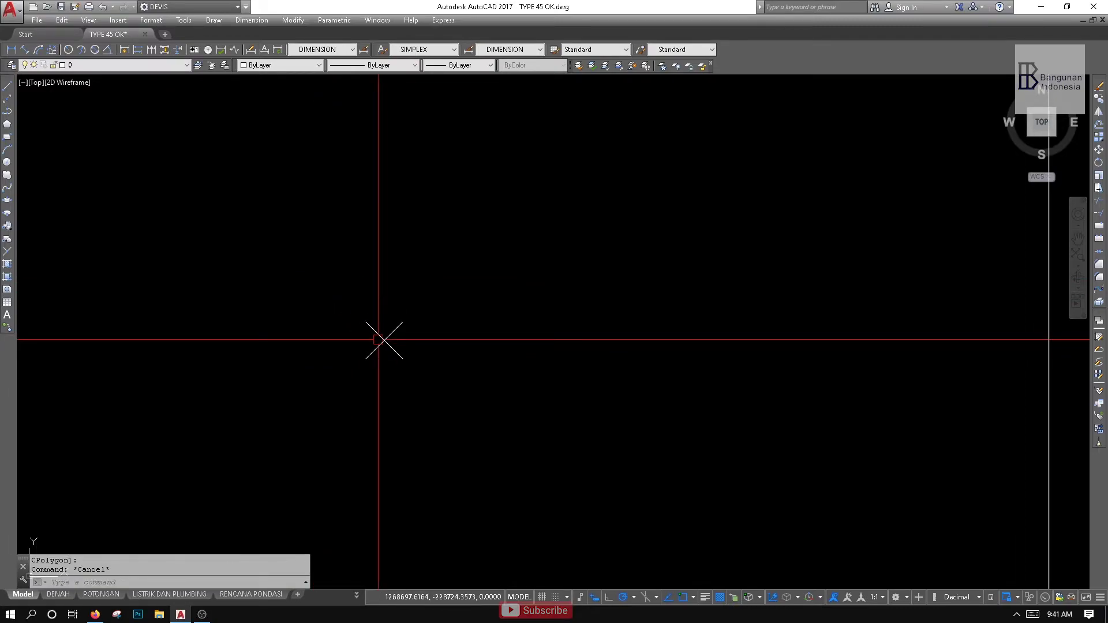
Set the point style to a circle crossed by an X, with a point size of 10% relative to the screen
click(154, 21)
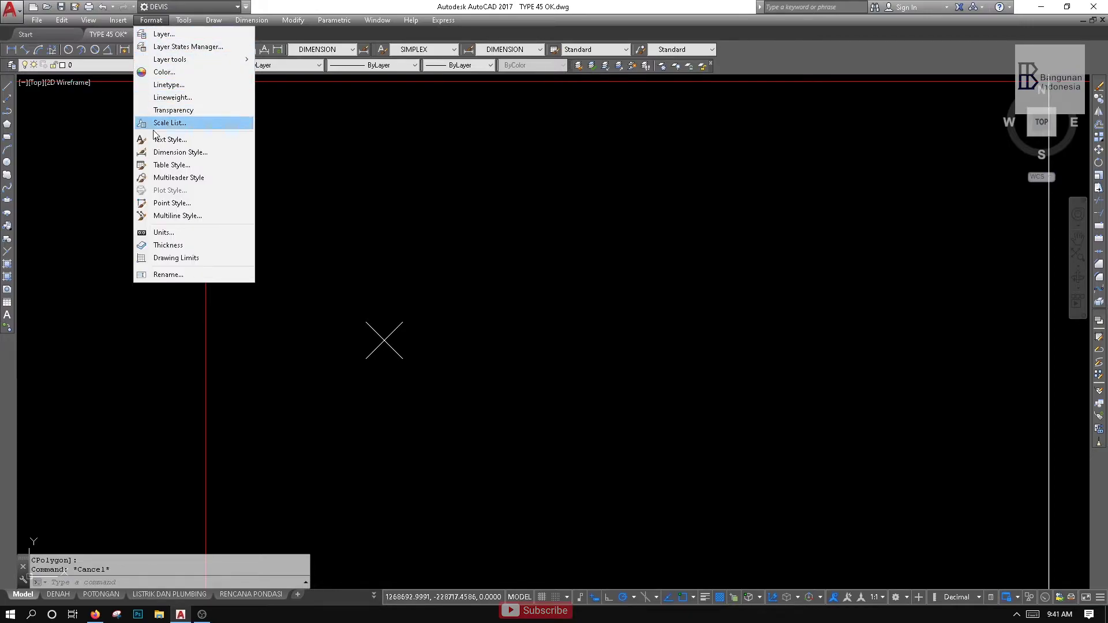
click(169, 204)
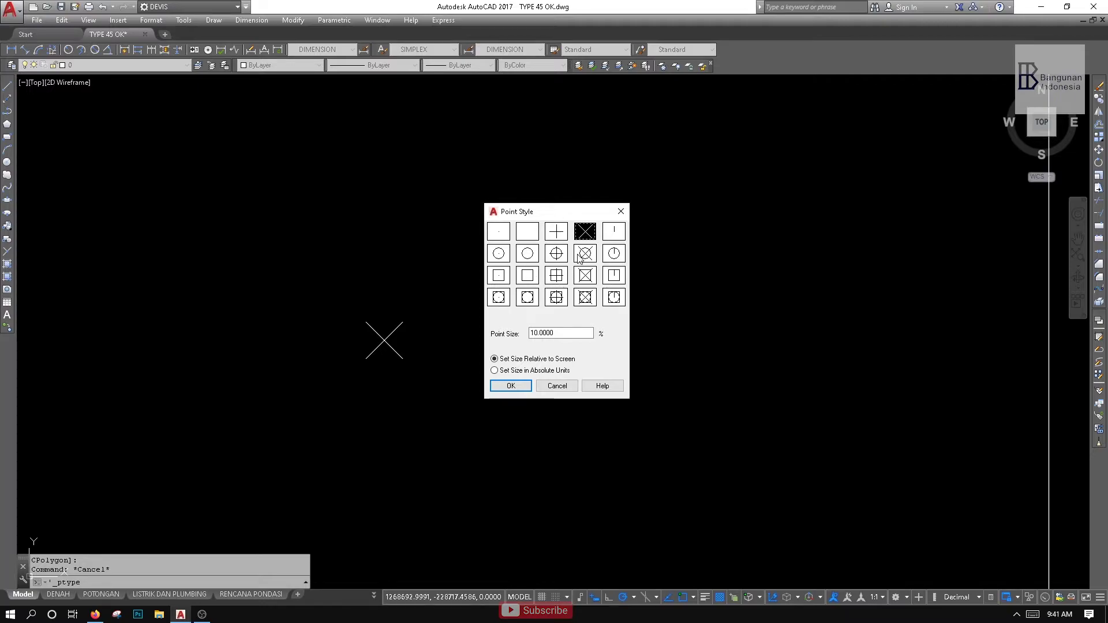
click(500, 258)
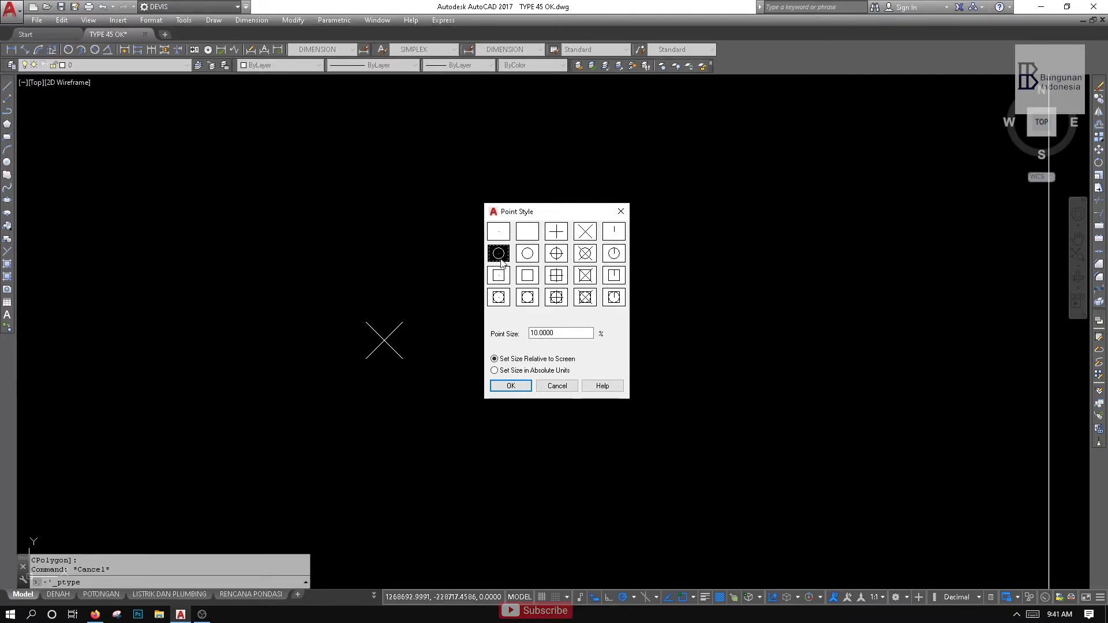
click(499, 239)
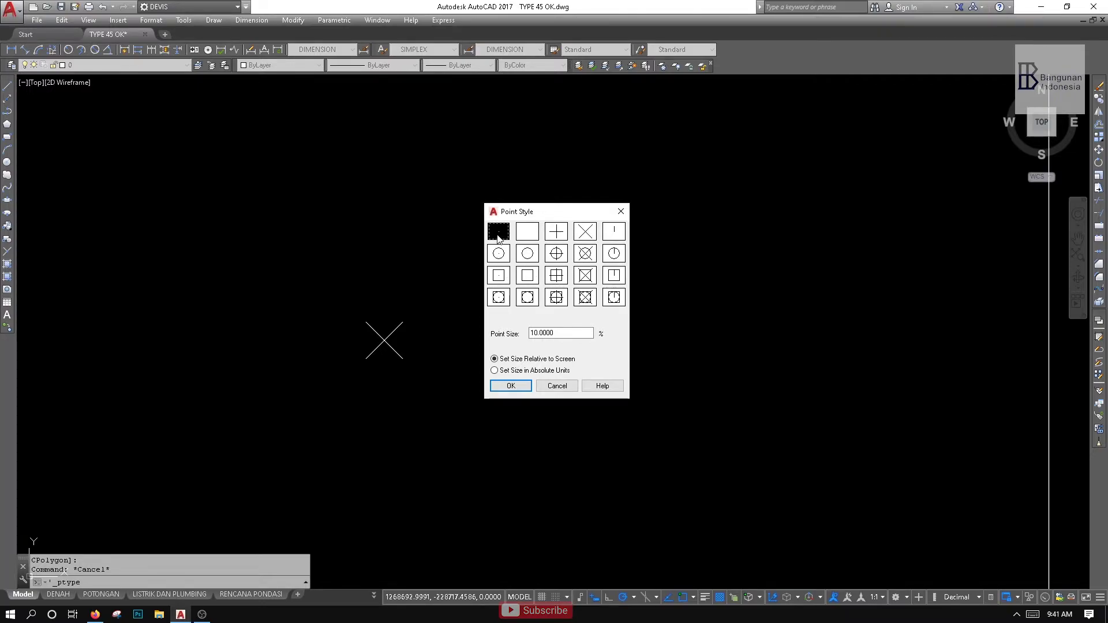
click(527, 259)
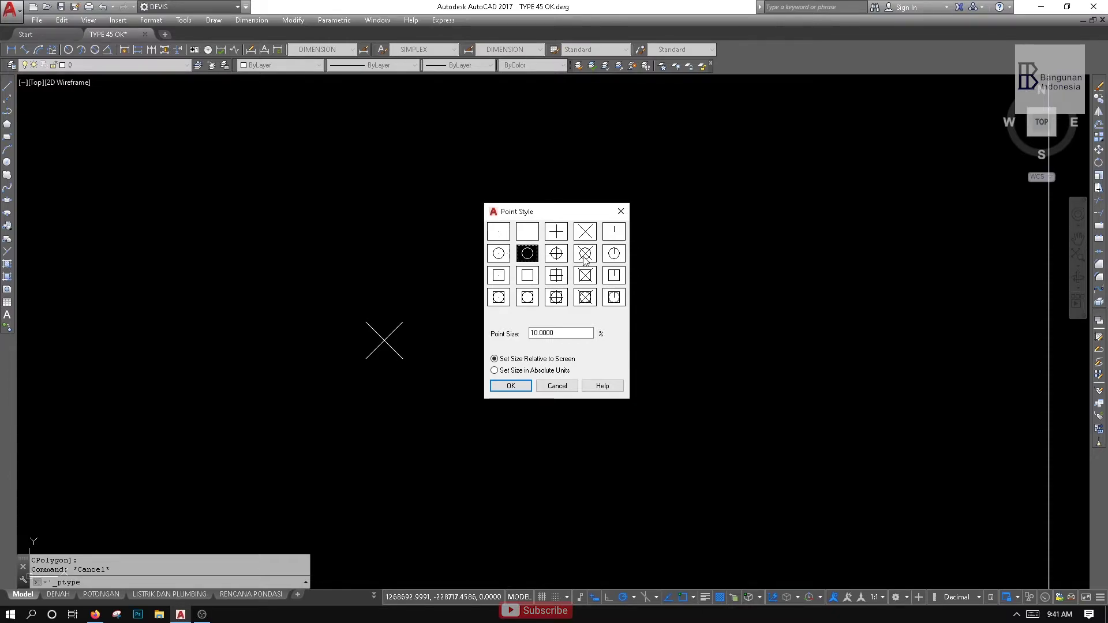
click(586, 260)
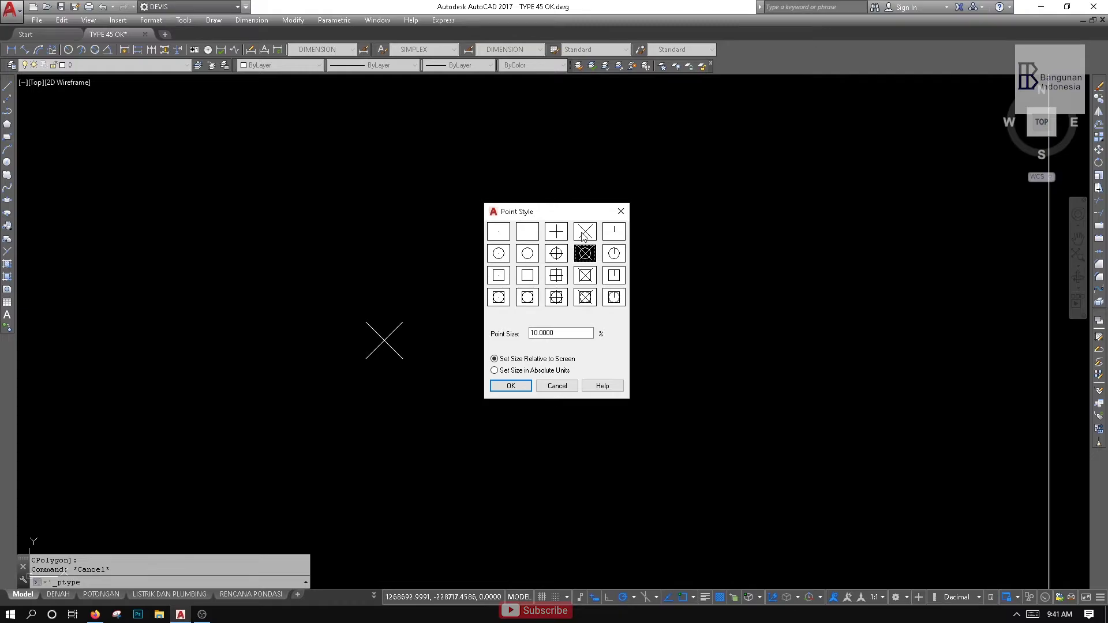
click(584, 236)
click(586, 259)
drag(567, 332, 459, 328)
text(10)
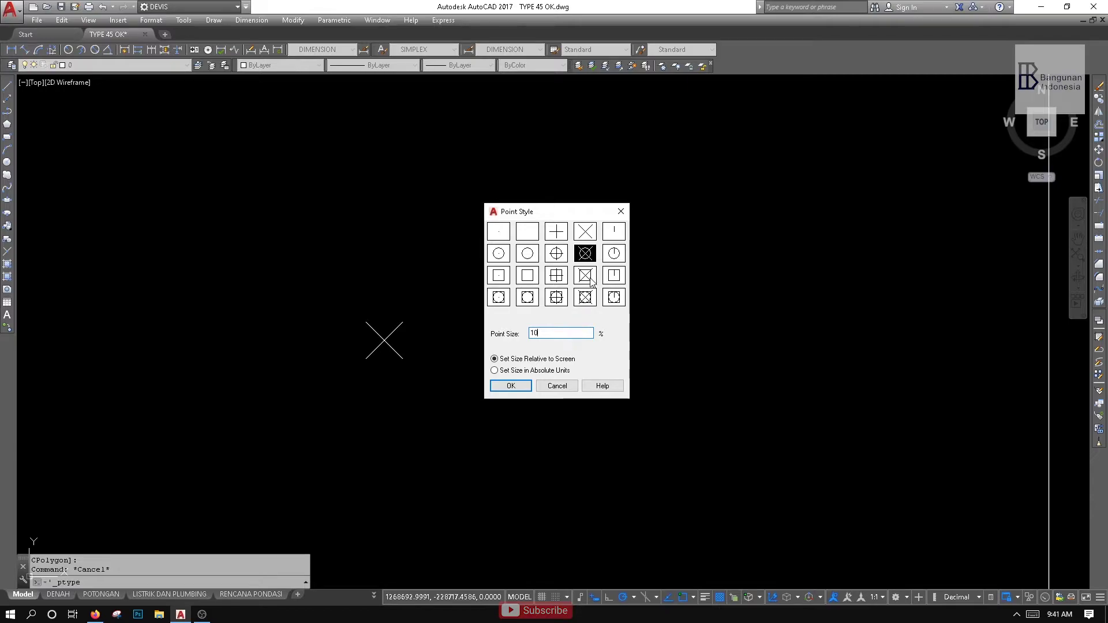
click(511, 386)
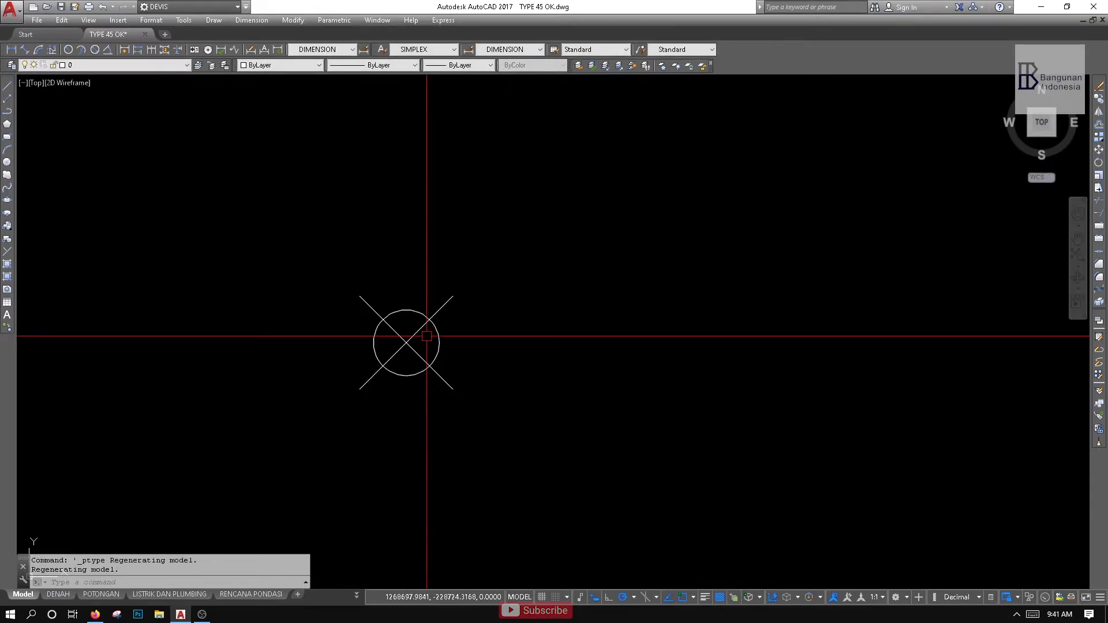
scroll(421, 336, down, 2)
middle_drag(420, 338, 364, 346)
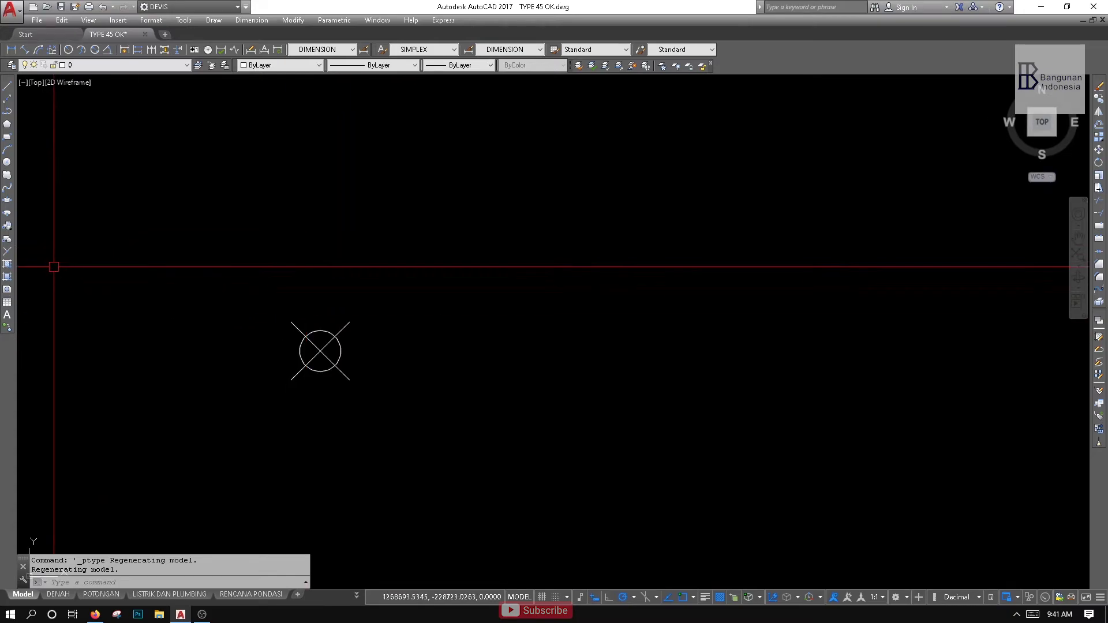
click(10, 252)
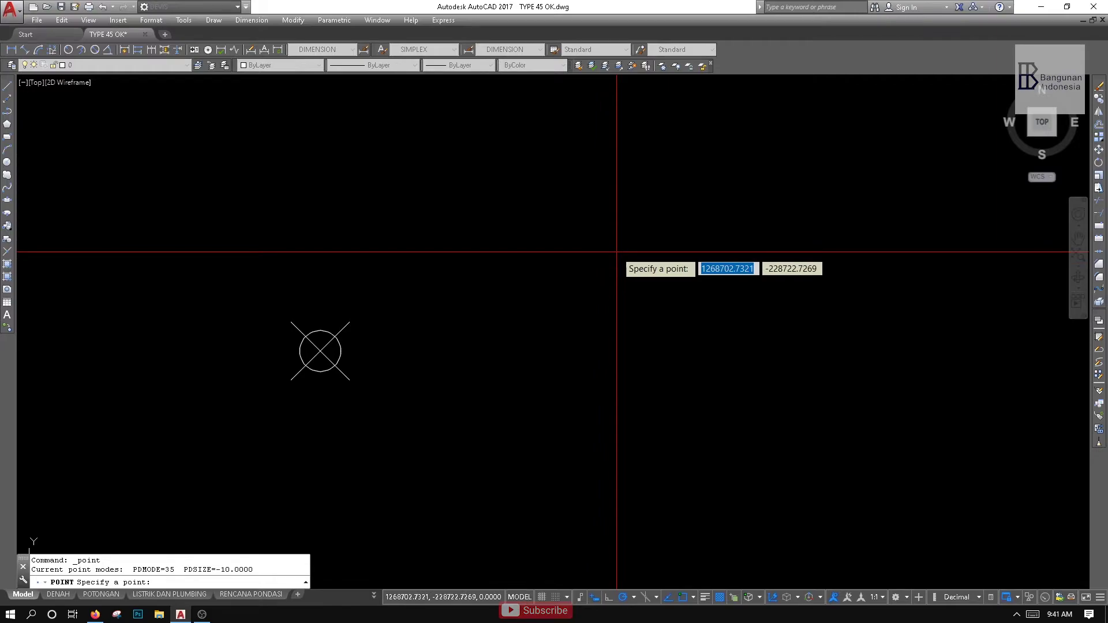
scroll(620, 290, down, 3)
middle_drag(620, 290, 624, 219)
scroll(613, 301, up, 3)
key(Escape)
Place a point on the upper right corner of the floor plan's yellow lot boundary
scroll(613, 301, up, 6)
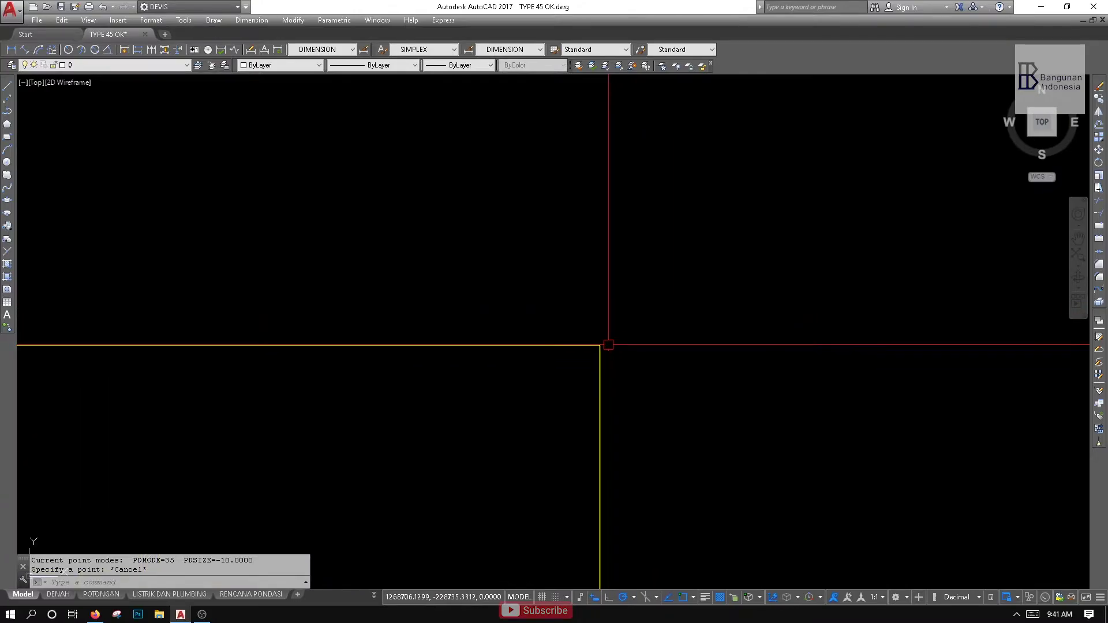
key(Return)
scroll(600, 345, down, 5)
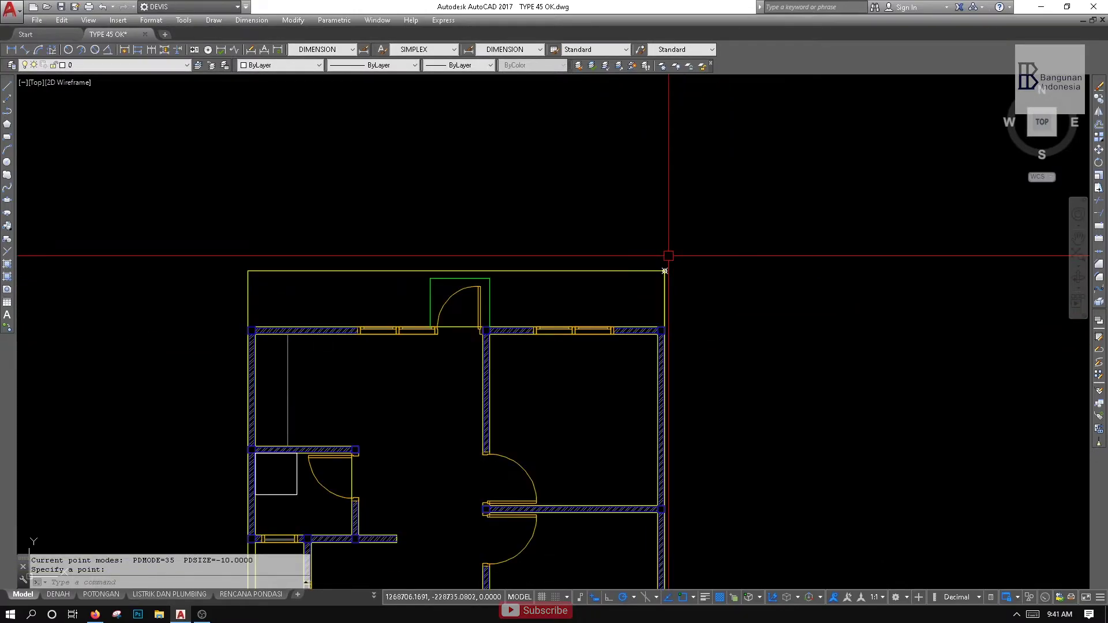
scroll(664, 254, down, 2)
scroll(652, 253, up, 8)
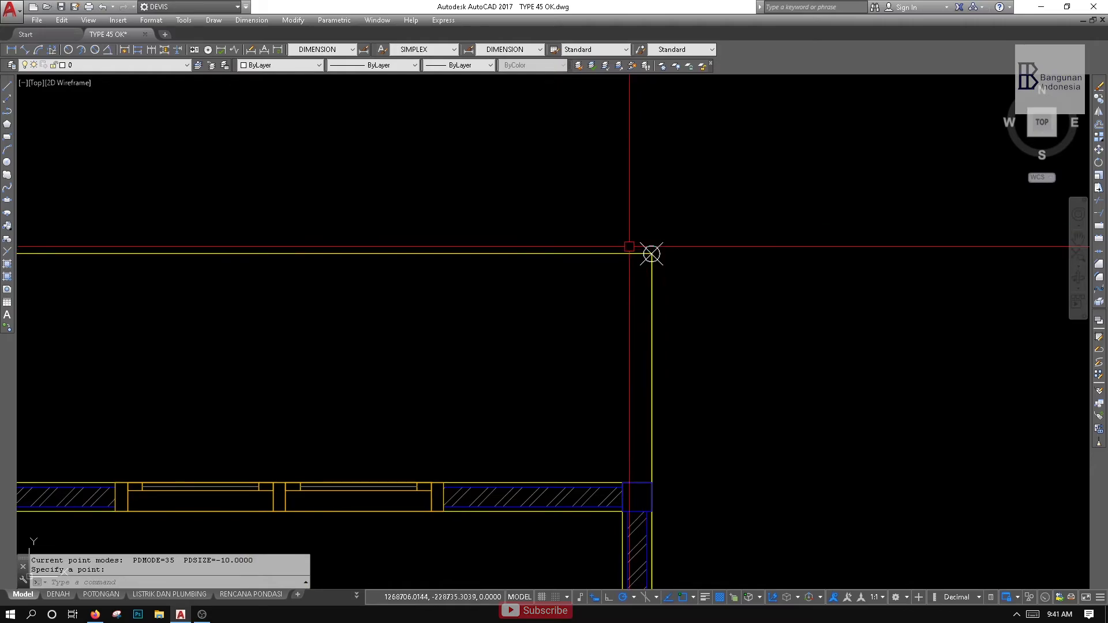
Regenerate the drawing at a zoomed-out view showing all three points to refresh the size of their symbols
scroll(635, 252, down, 6)
mouse_move(636, 252)
middle_down()
mouse_move(647, 248)
mouse_move(618, 213)
mouse_move(598, 259)
middle_up()
scroll(598, 259, down, 3)
scroll(589, 265, up, 3)
scroll(585, 255, down, 3)
scroll(563, 199, up, 2)
middle_drag(567, 196, 557, 218)
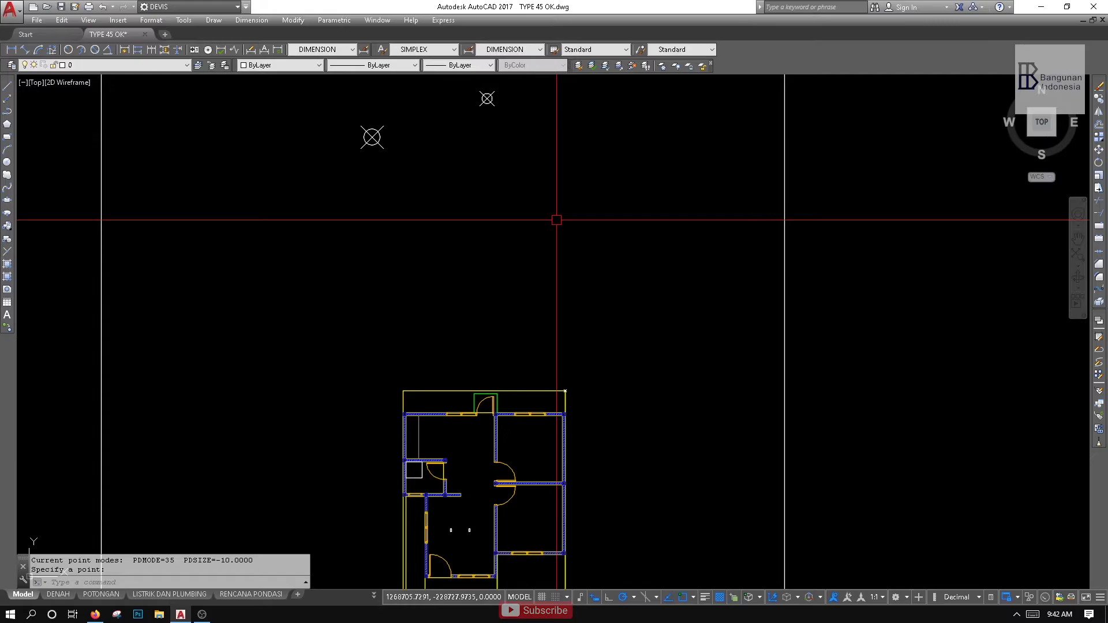
click(557, 220)
text(RE)
key(Return)
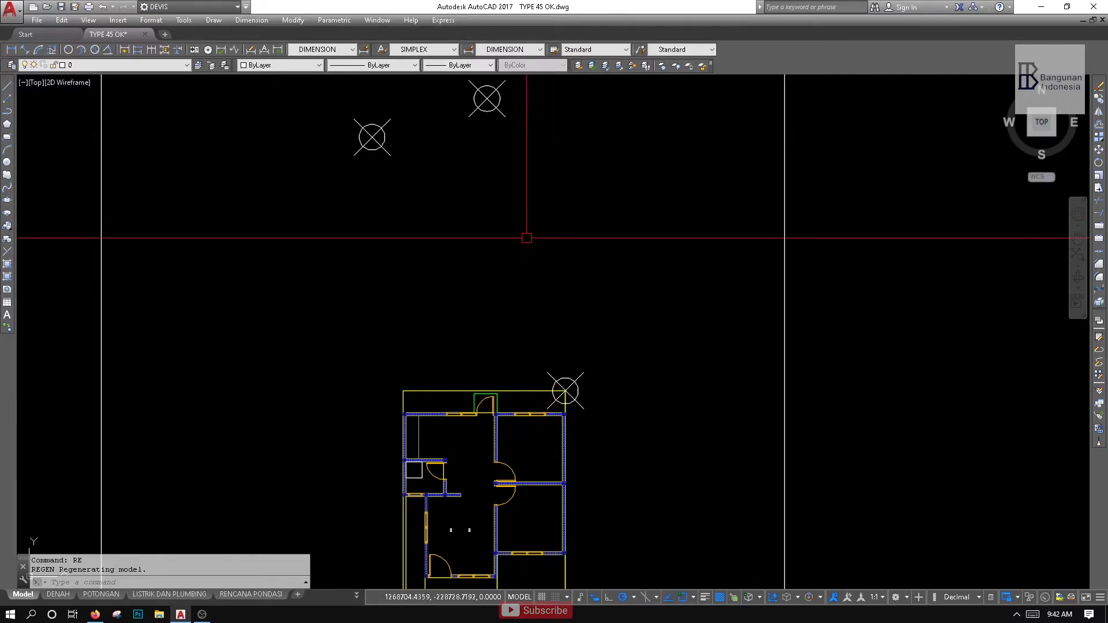
Examine the lot corner's point symbol at several zoom levels and regenerate the drawing again to compare its displayed size
scroll(559, 312, down, 2)
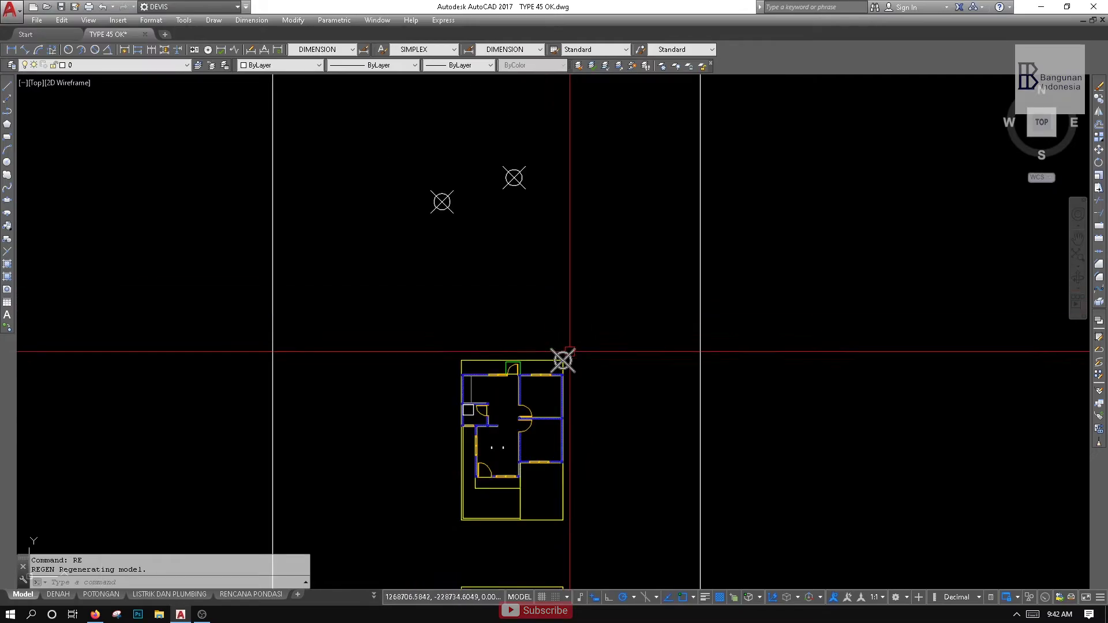
scroll(570, 350, up, 5)
scroll(549, 388, down, 5)
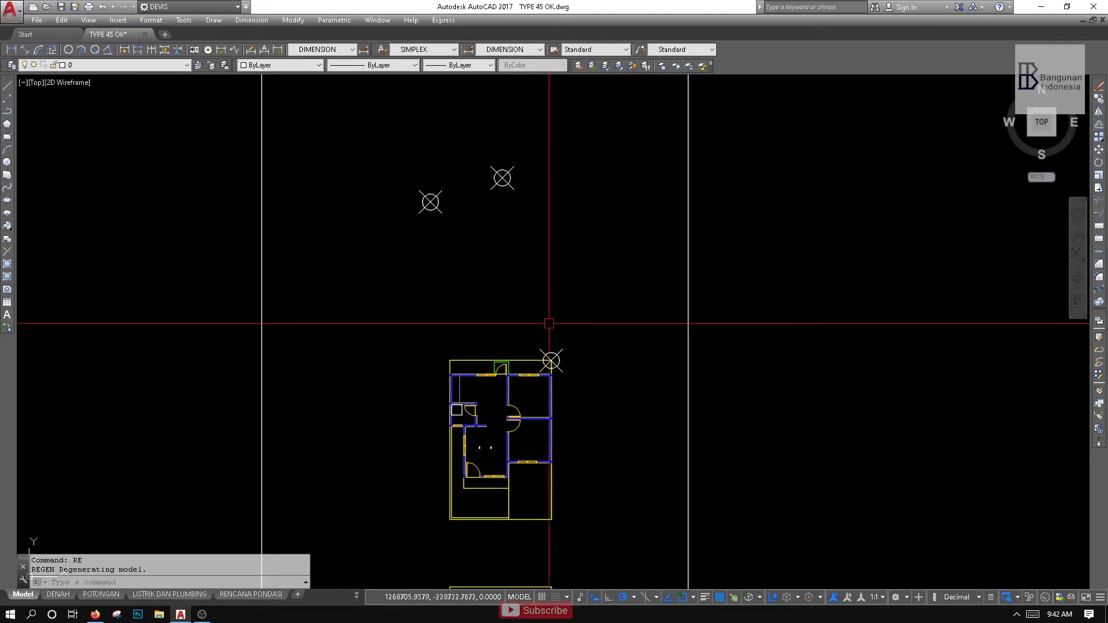
scroll(550, 370, up, 10)
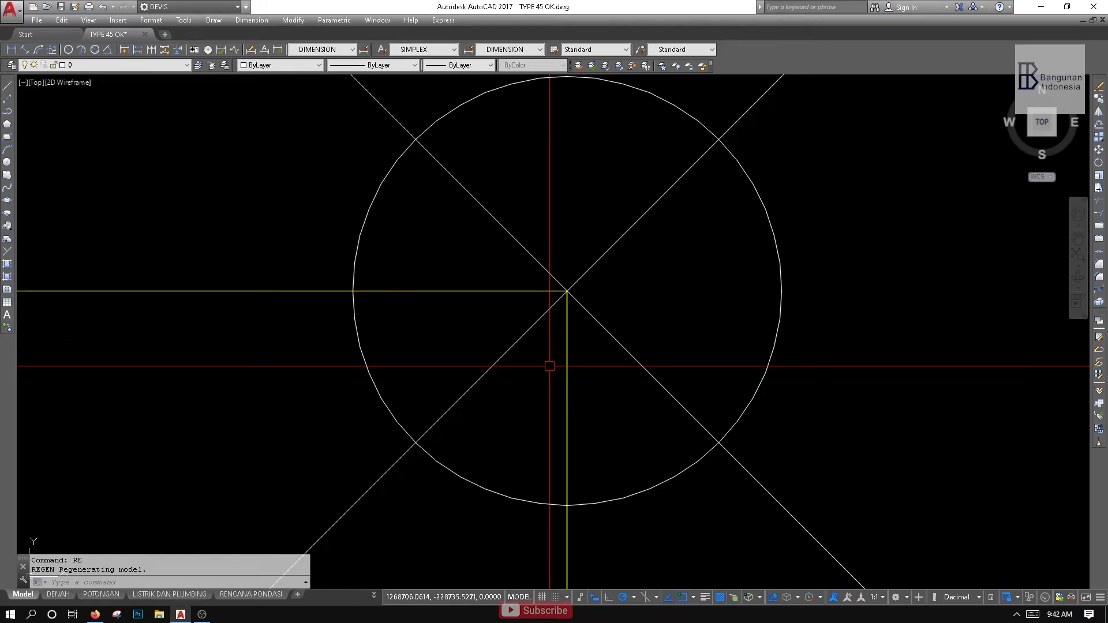
scroll(565, 290, down, 8)
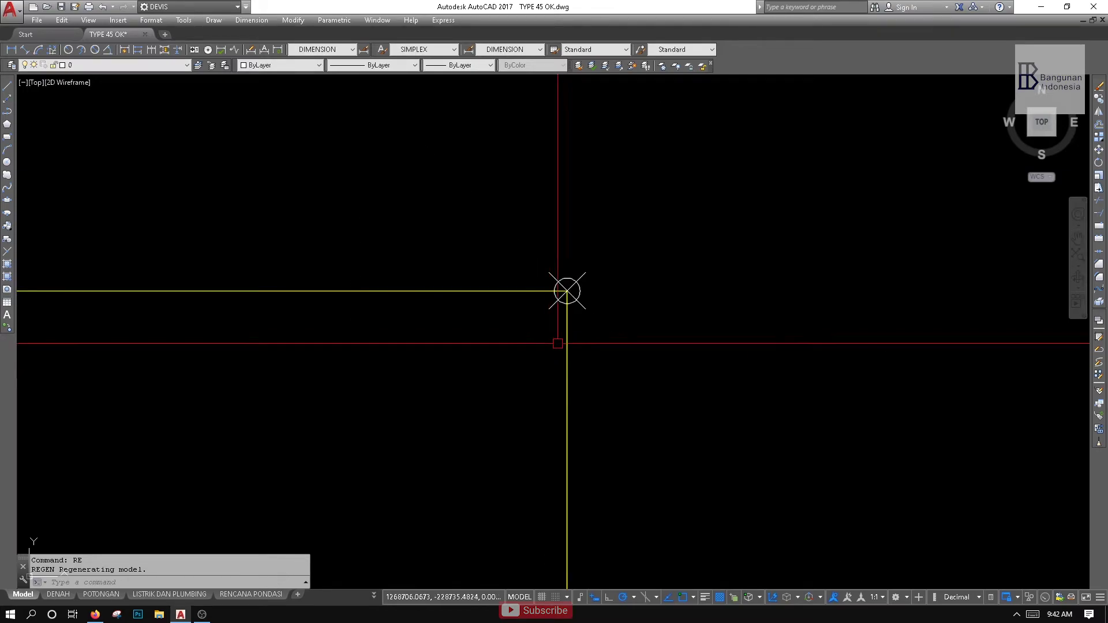
scroll(567, 288, up, 6)
scroll(563, 283, down, 10)
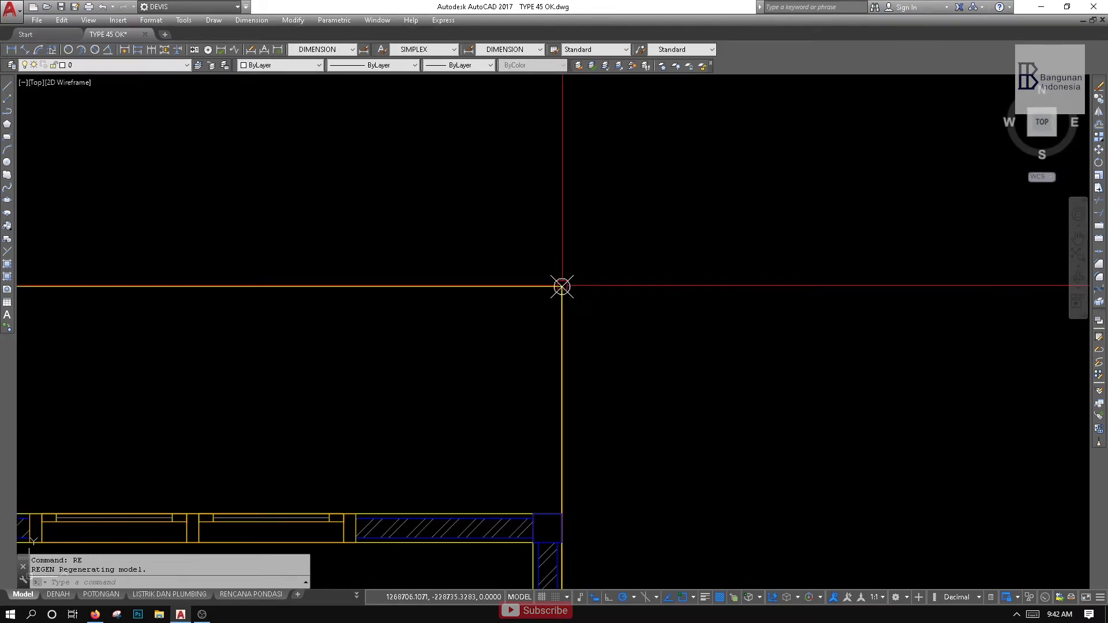
mouse_move(549, 227)
middle_down()
mouse_move(569, 339)
mouse_move(552, 337)
middle_up()
scroll(551, 318, up, 2)
text(RE)
key(Return)
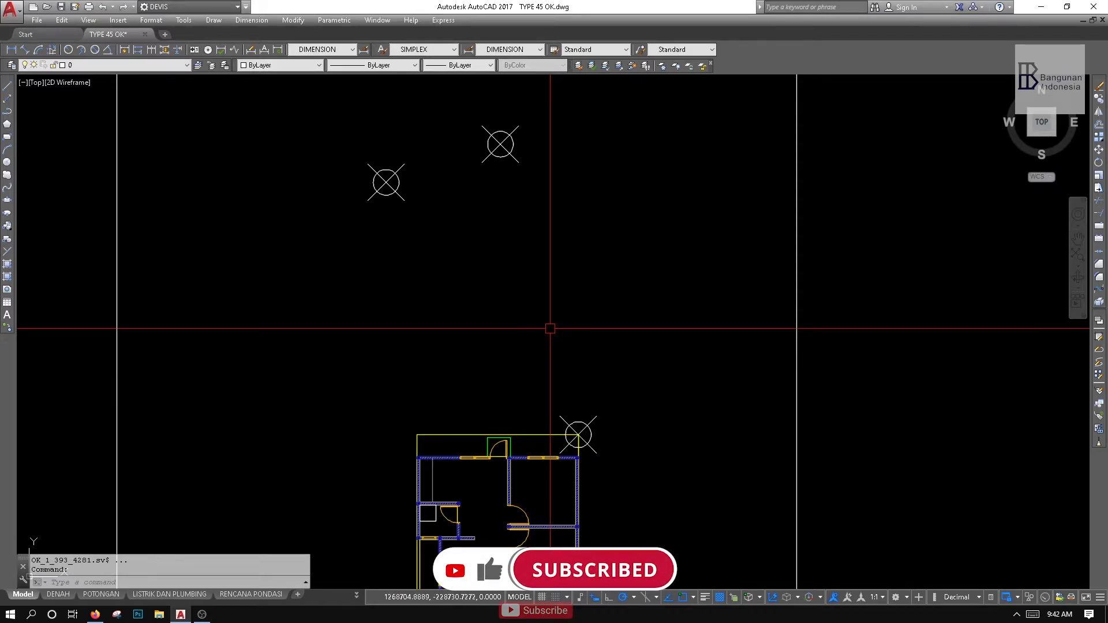
Erase the point on the lot boundary's upper right corner and the two points in the empty area above the floor plan
click(578, 434)
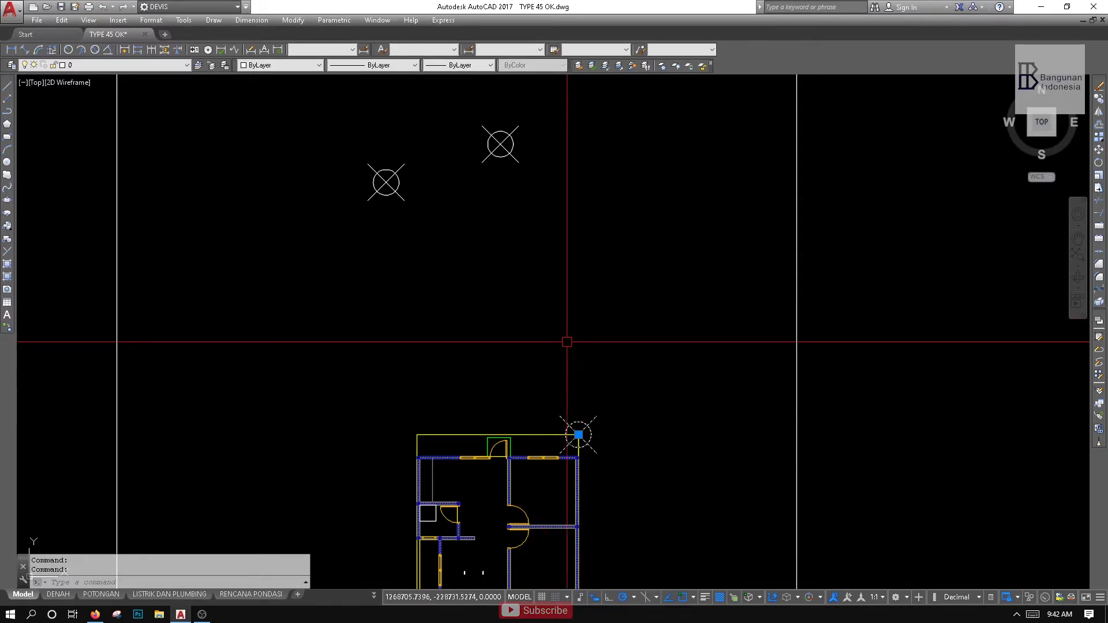
middle_drag(576, 354, 579, 379)
key(Delete)
middle_drag(444, 279, 490, 368)
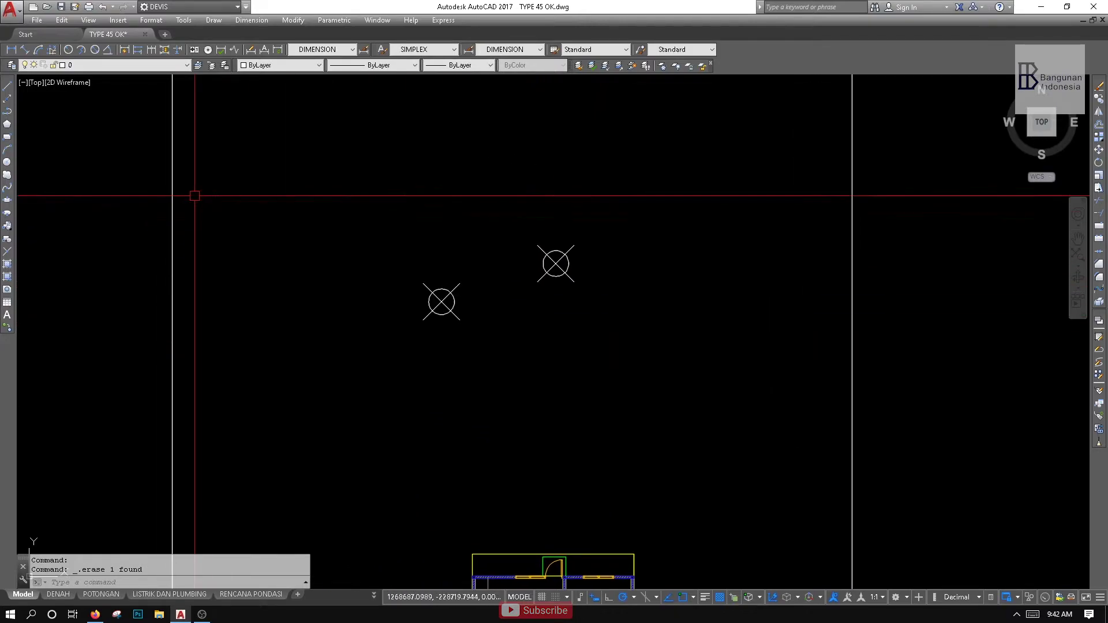
click(599, 203)
click(413, 339)
key(Delete)
mouse_move(177, 261)
middle_down()
mouse_move(164, 215)
mouse_move(307, 267)
mouse_move(49, 240)
middle_up()
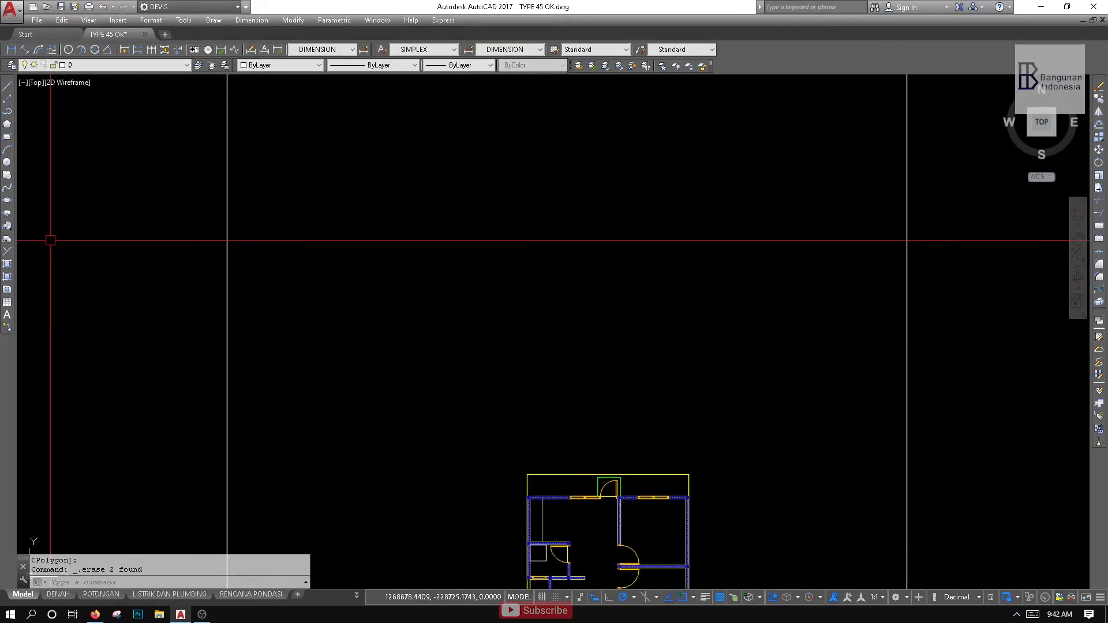
click(7, 264)
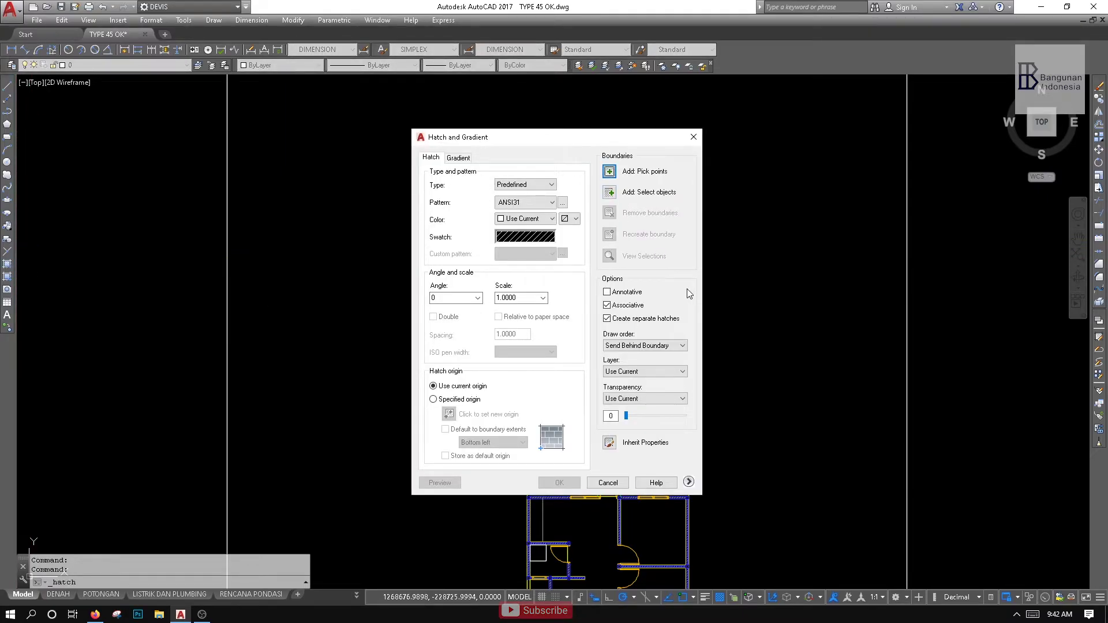
key(Escape)
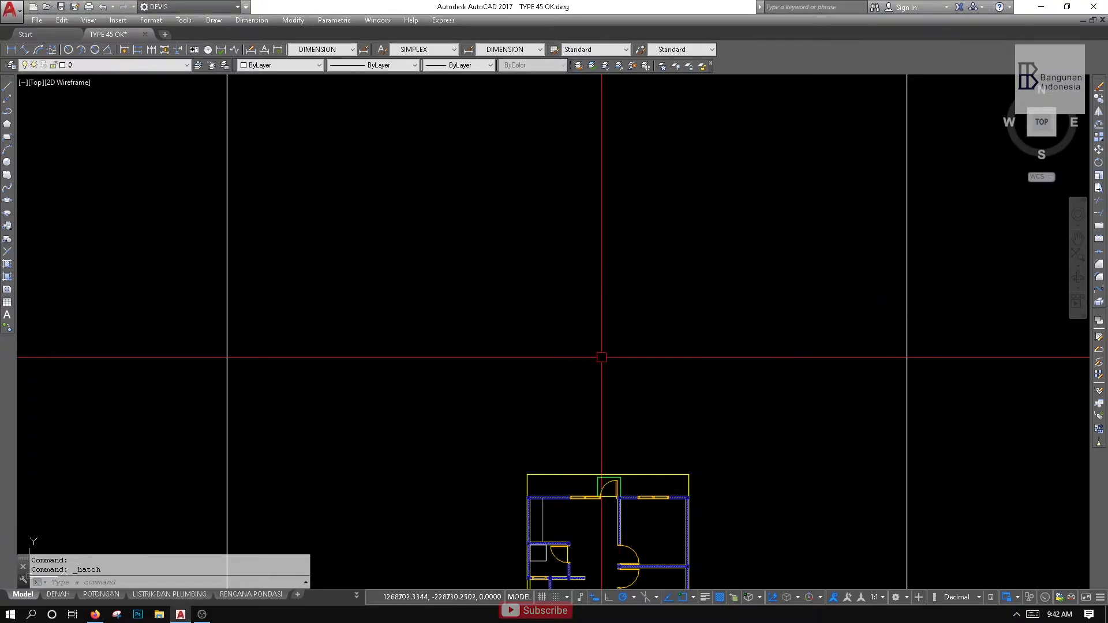
Look at the Hatch command's hatch and gradient settings with the front terrace in view, and leave them without applying a fill
middle_drag(601, 354, 601, 116)
scroll(596, 400, up, 8)
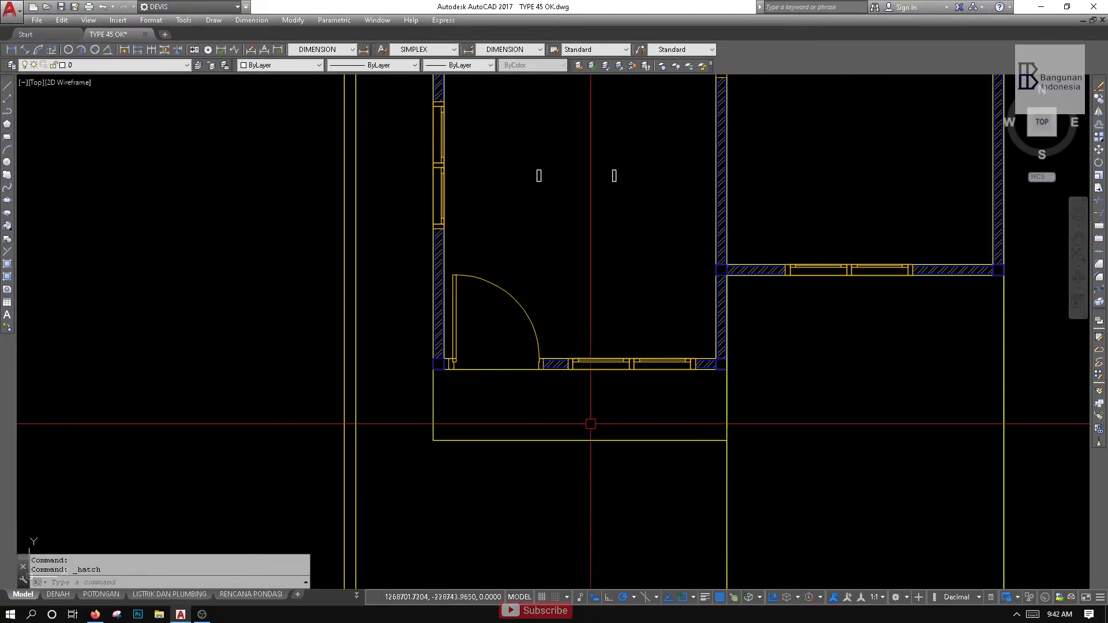
scroll(544, 398, down, 2)
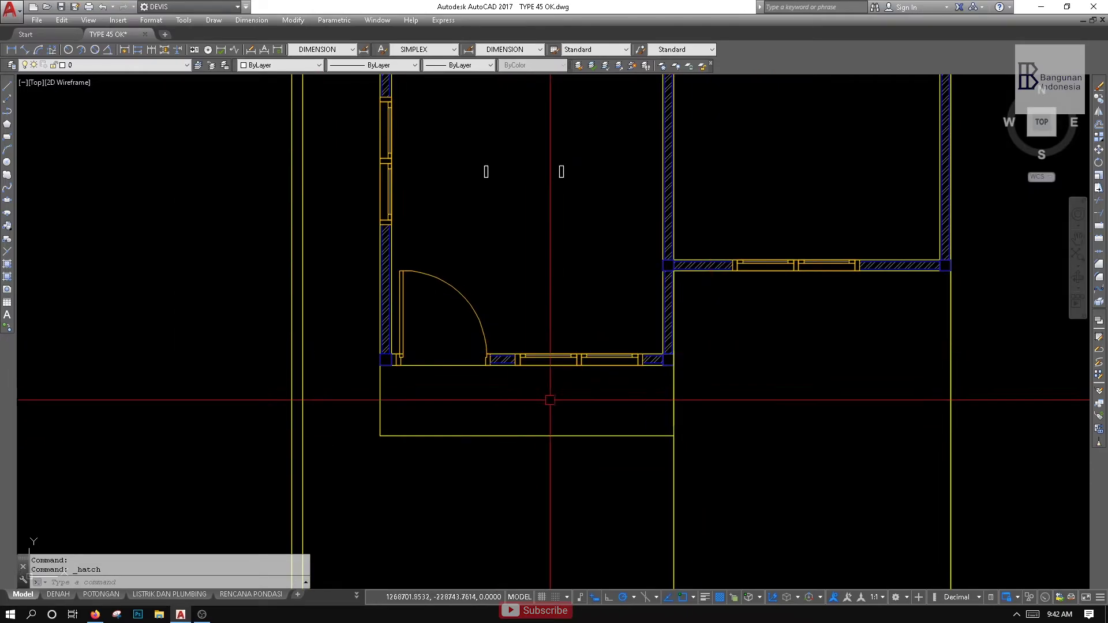
middle_drag(492, 410, 458, 403)
scroll(468, 399, up, 4)
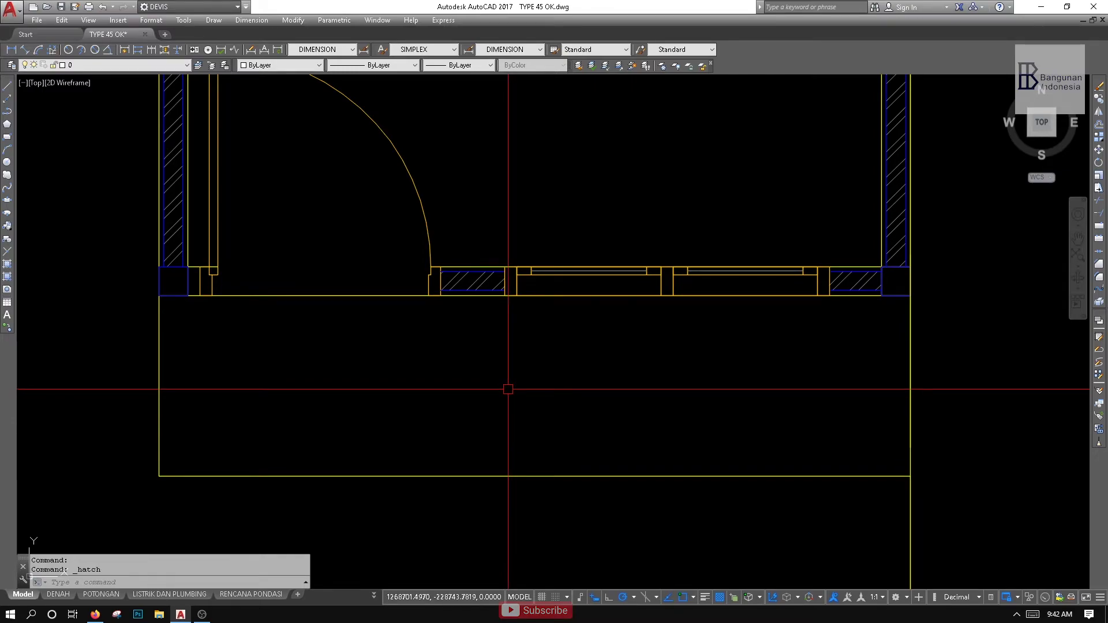
text(H)
key(Escape)
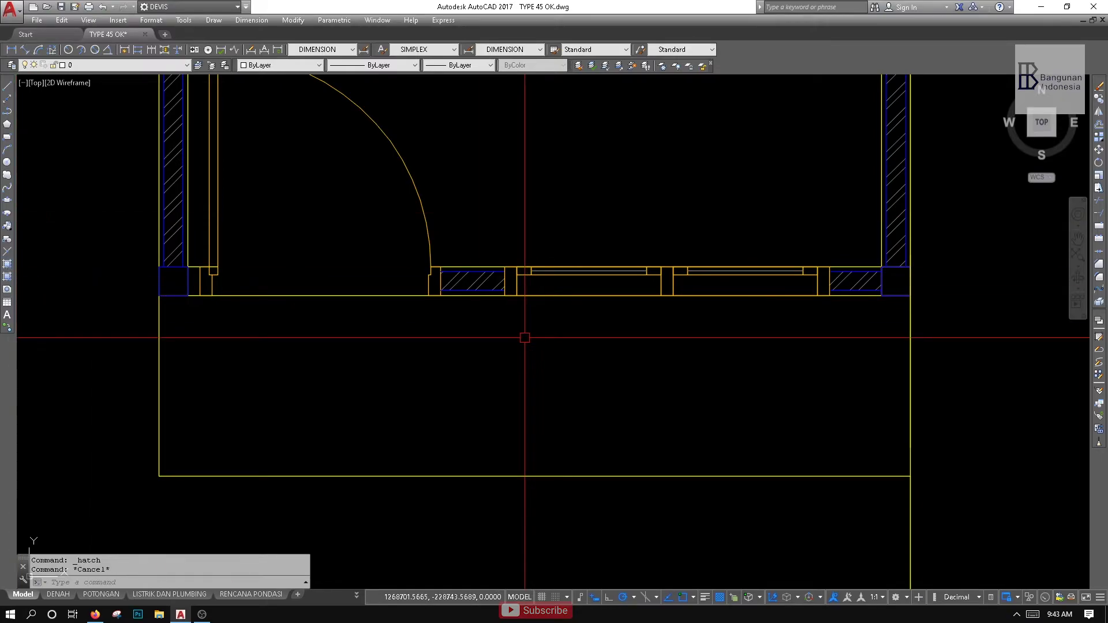
text(h)
key(Return)
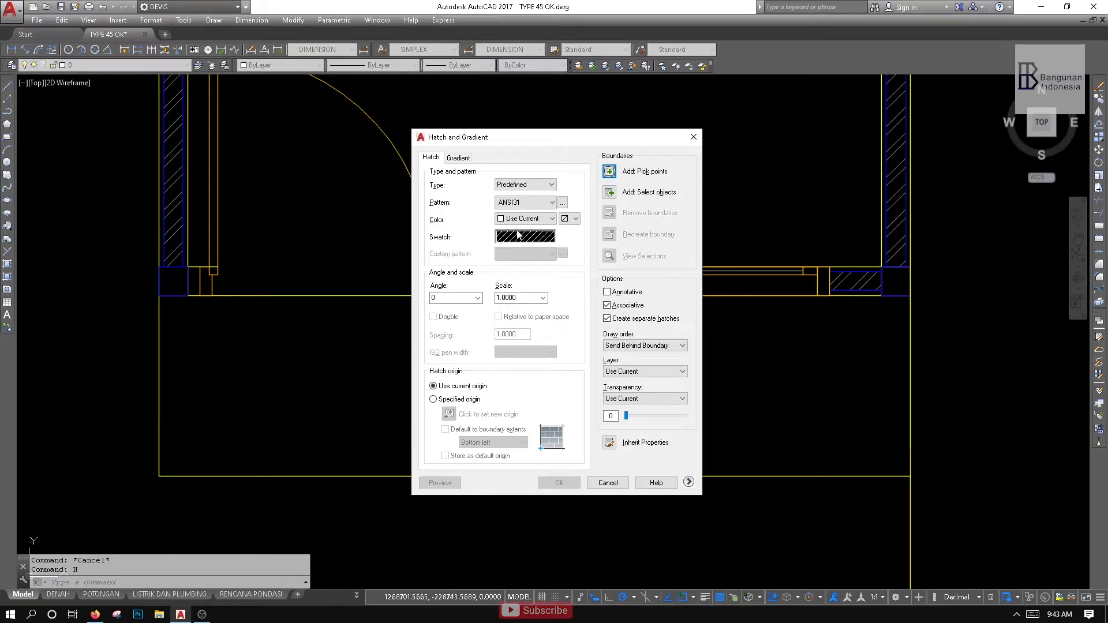
click(462, 158)
click(436, 162)
key(Escape)
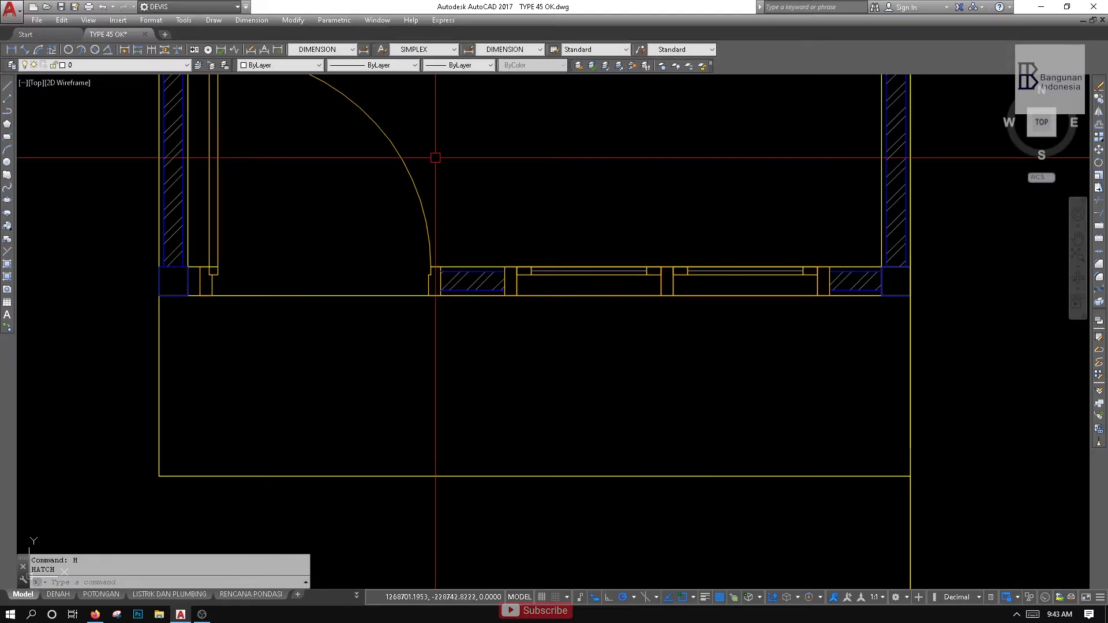
click(7, 267)
key(Escape)
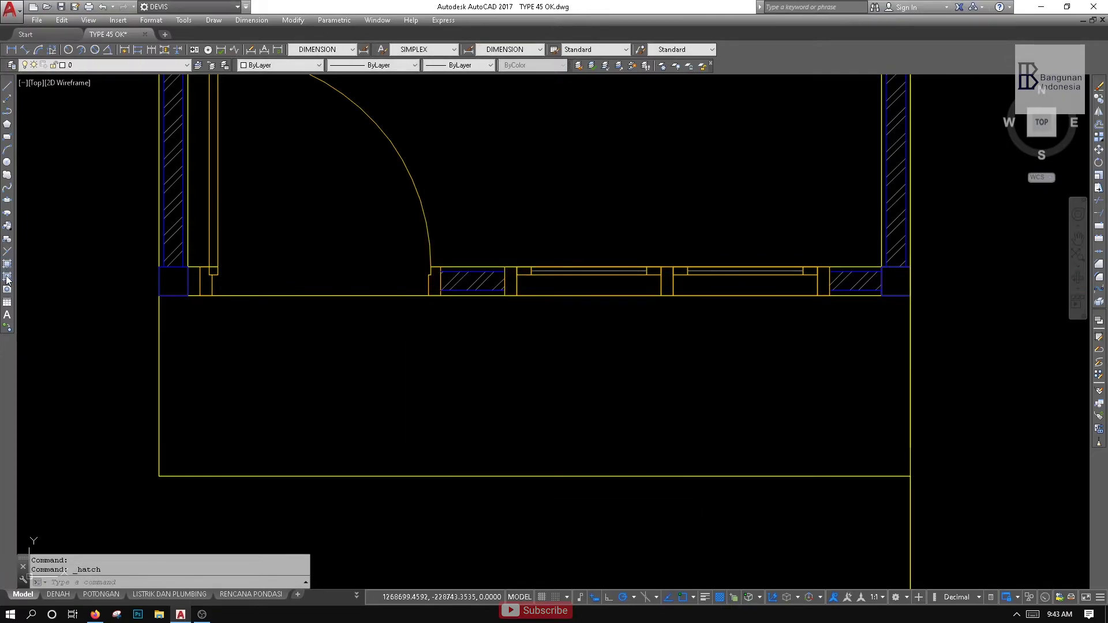
Compare the gradient and hatch settings, then set the hatch to the predefined NET pattern with a scale of 0.1
click(7, 278)
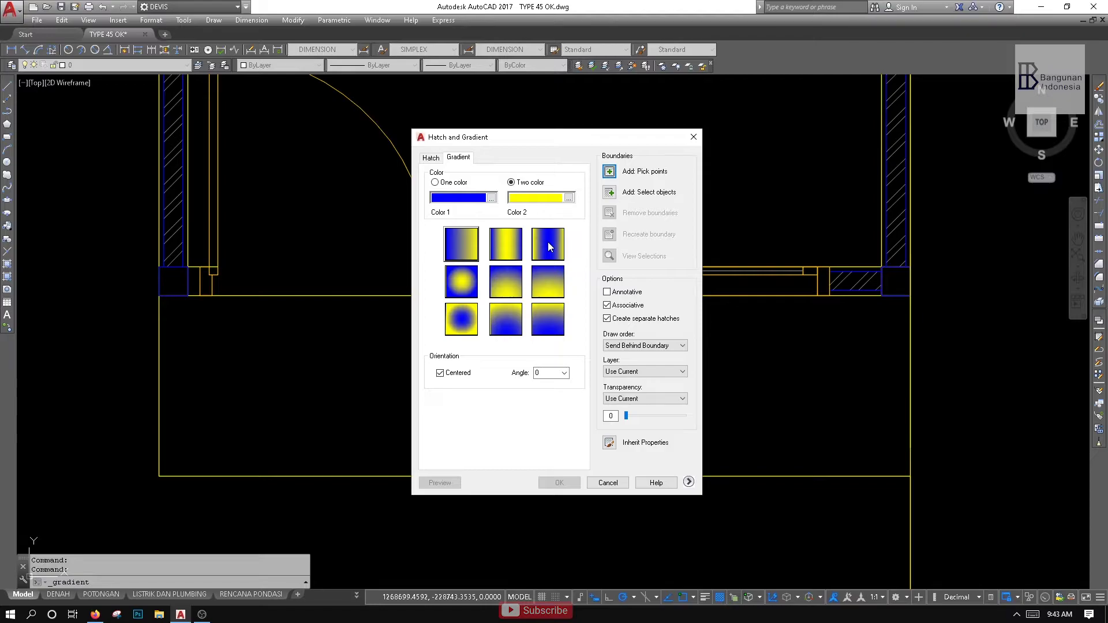
click(433, 159)
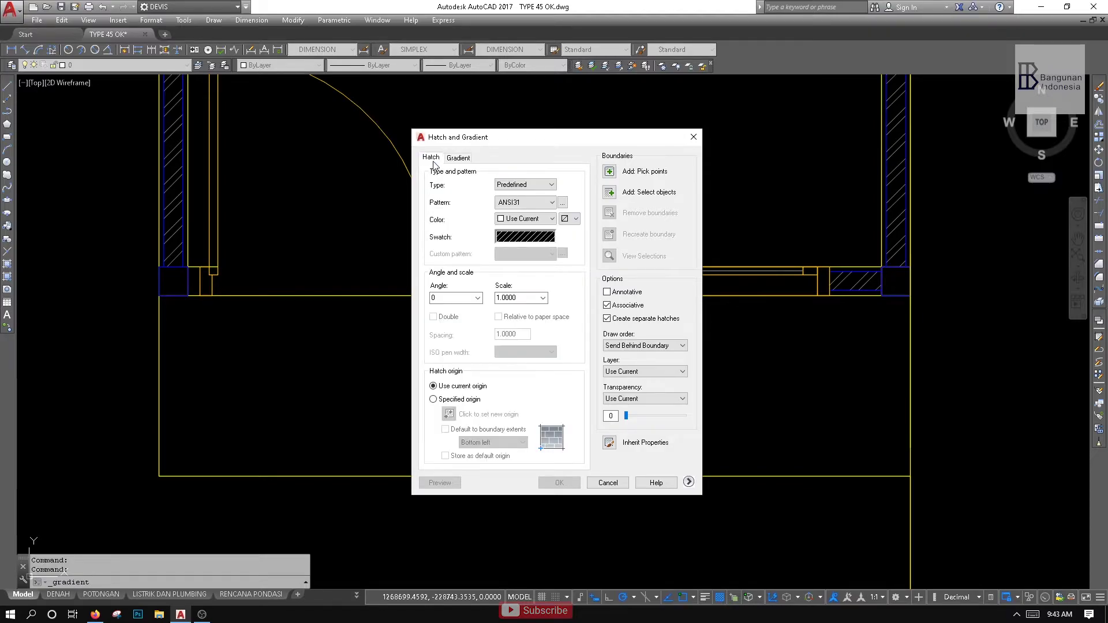
click(456, 158)
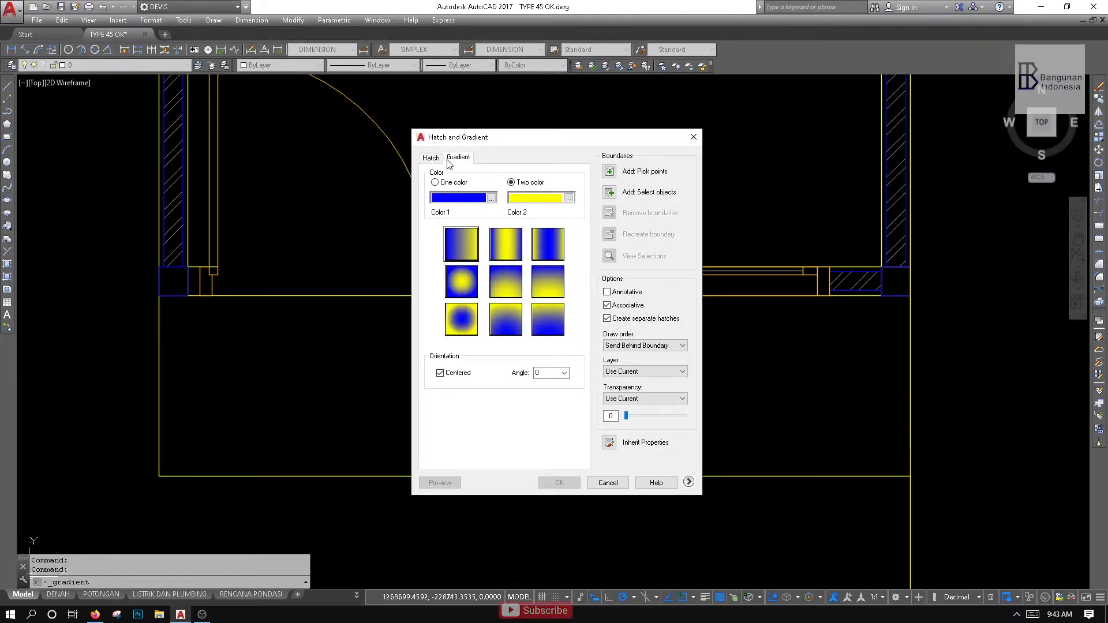
click(442, 162)
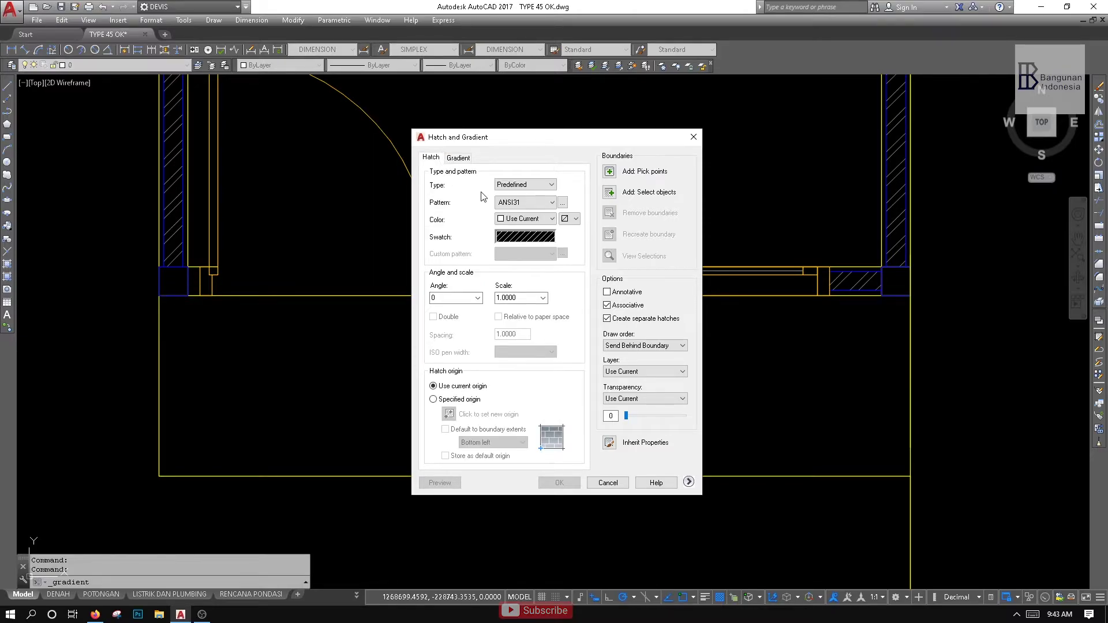
click(529, 237)
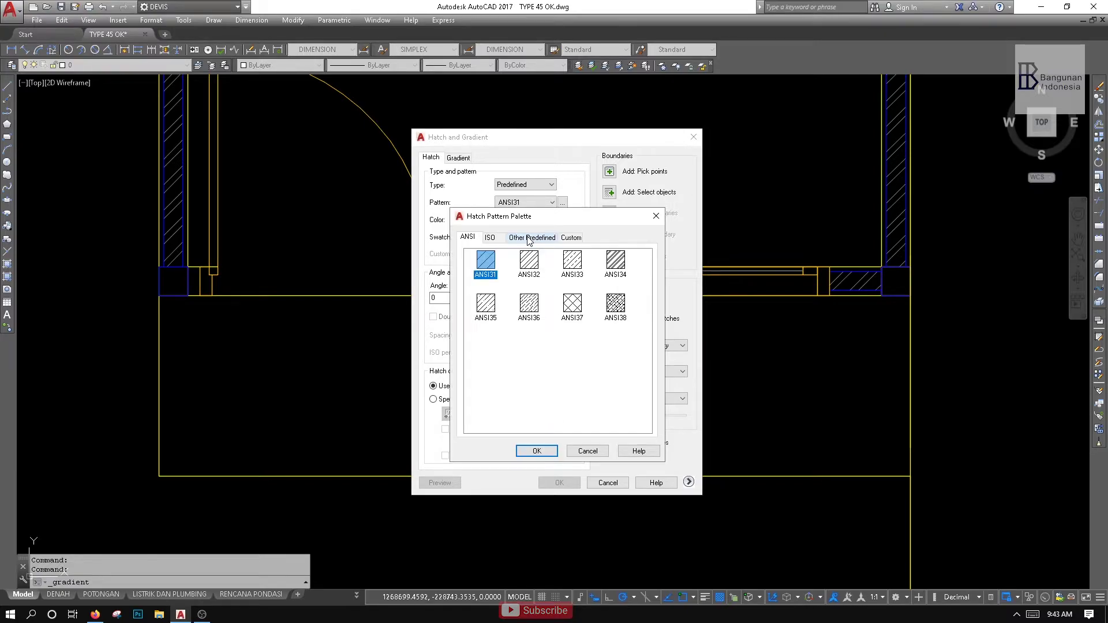
click(529, 238)
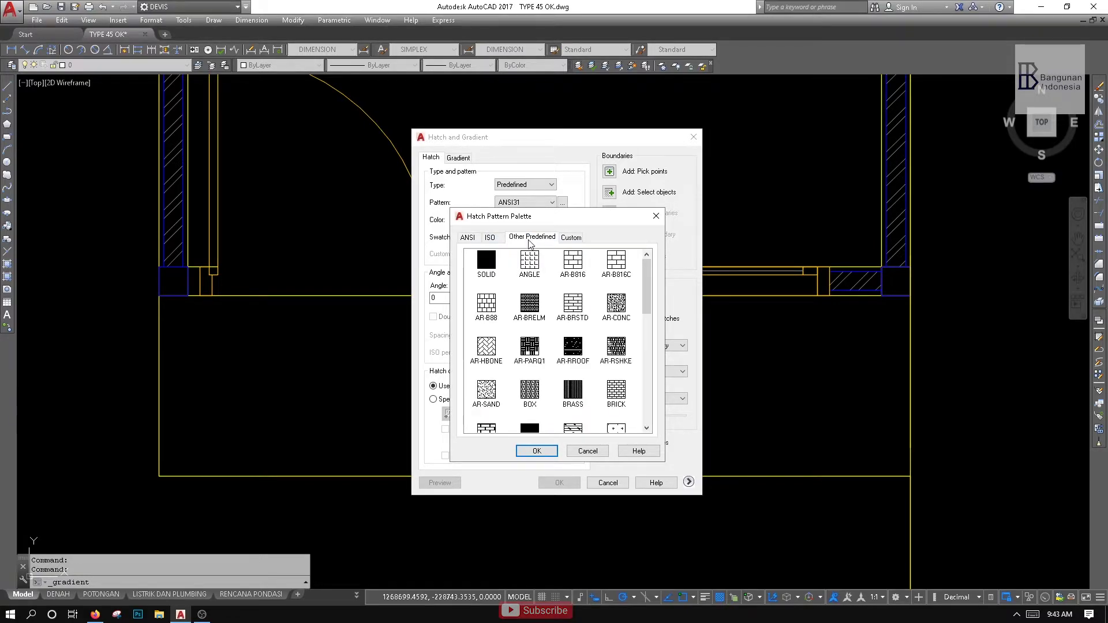
click(577, 345)
scroll(577, 337, down, 1)
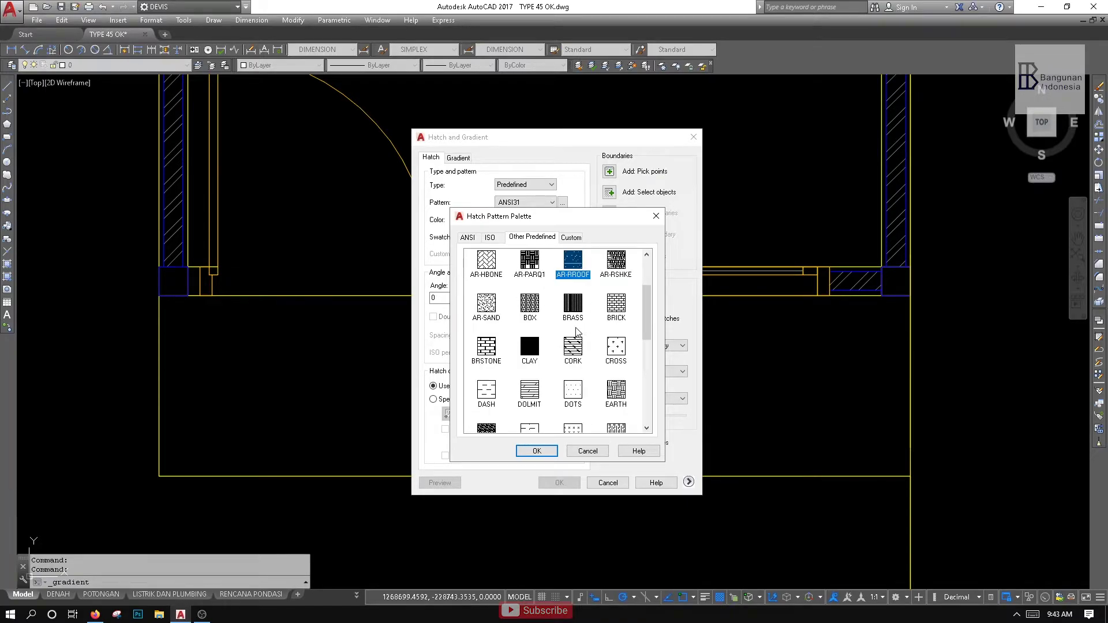
scroll(577, 333, down, 3)
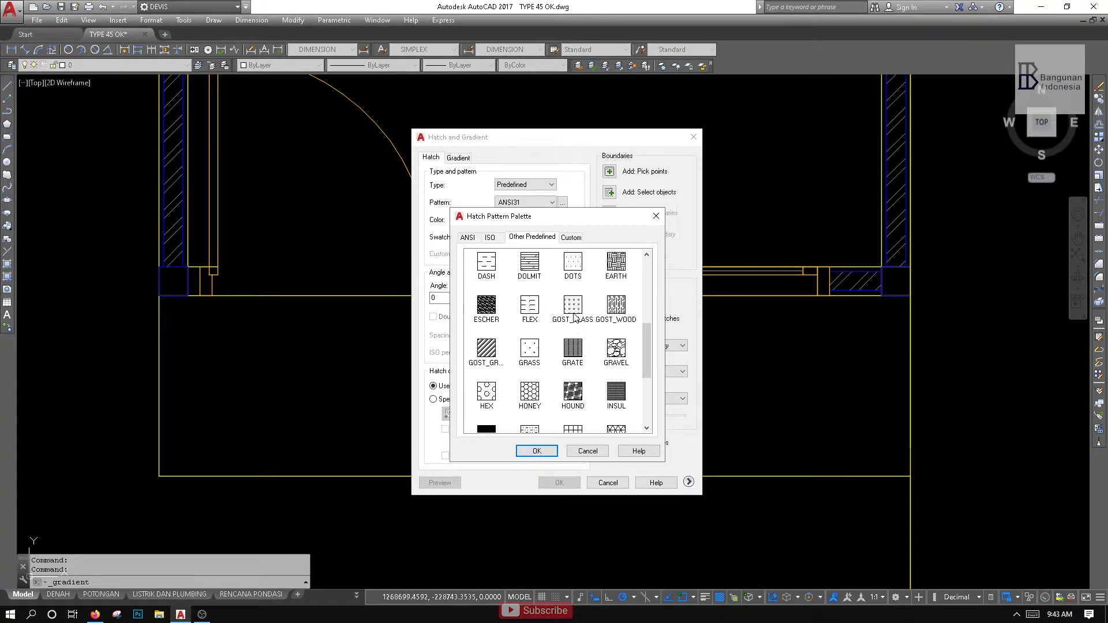
scroll(596, 369, down, 1)
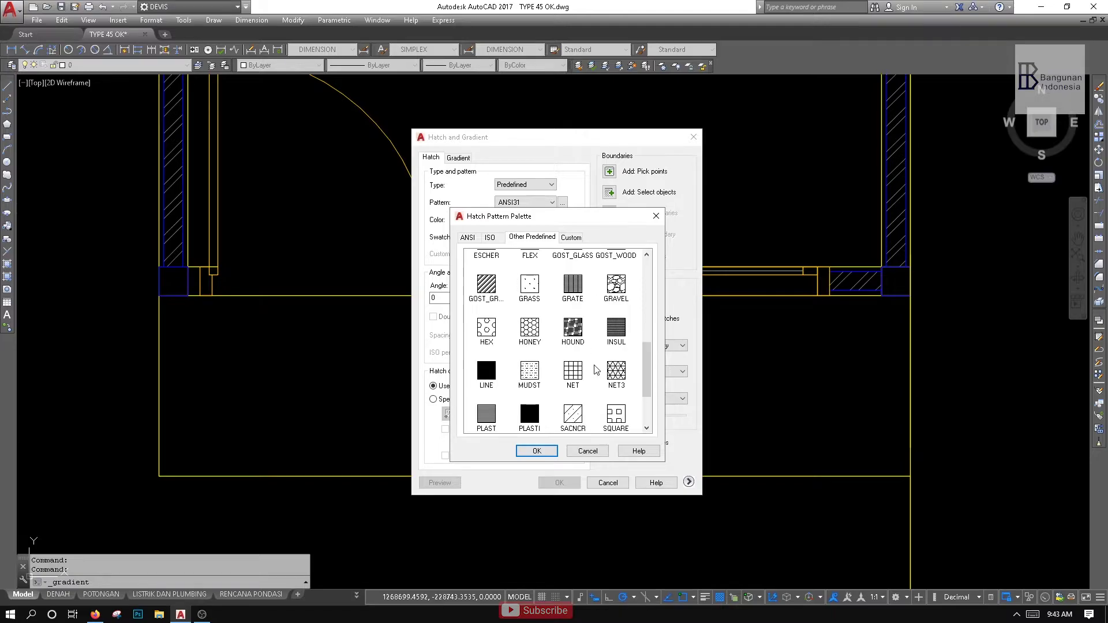
double_click(579, 373)
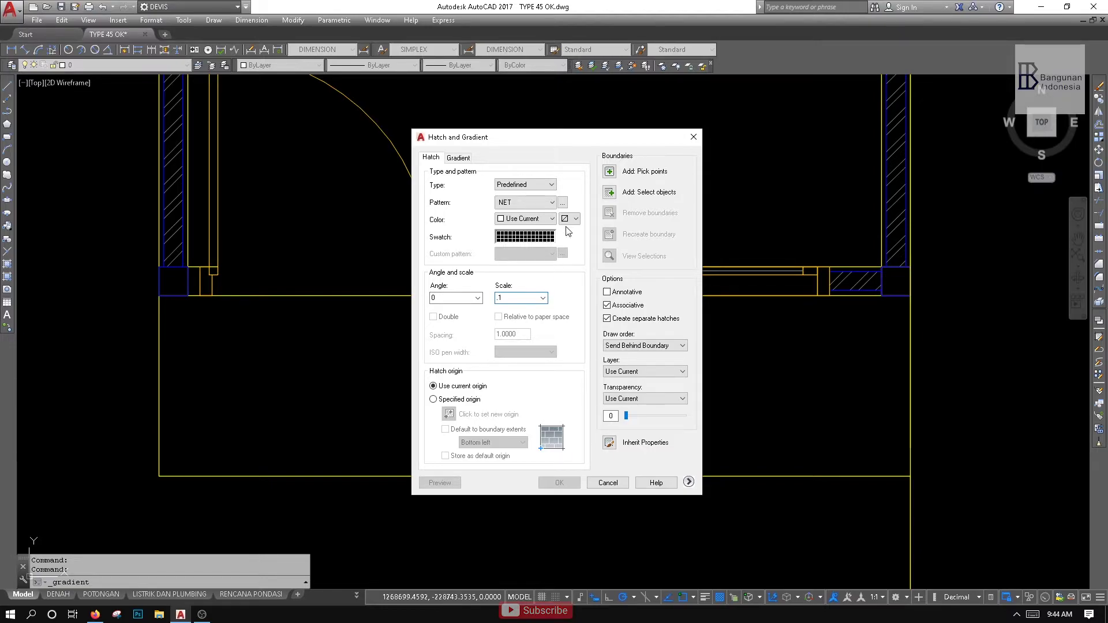
Hatch the rectangular terrace area in front of the entrance door and front windows, picking its boundary from an internal point
click(609, 172)
key(Escape)
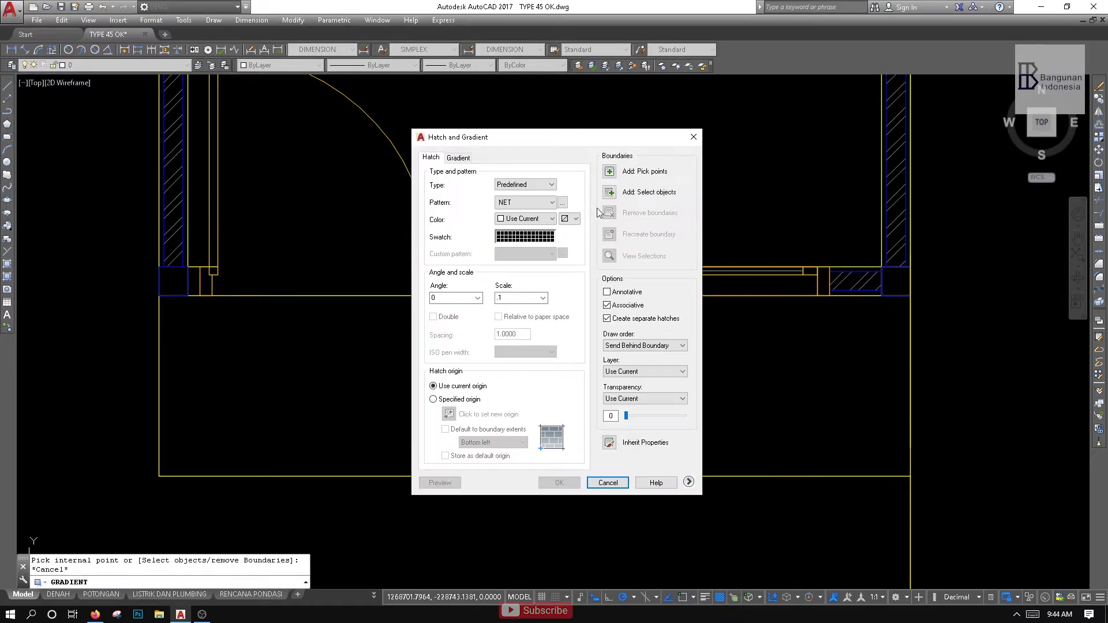
click(609, 172)
click(597, 374)
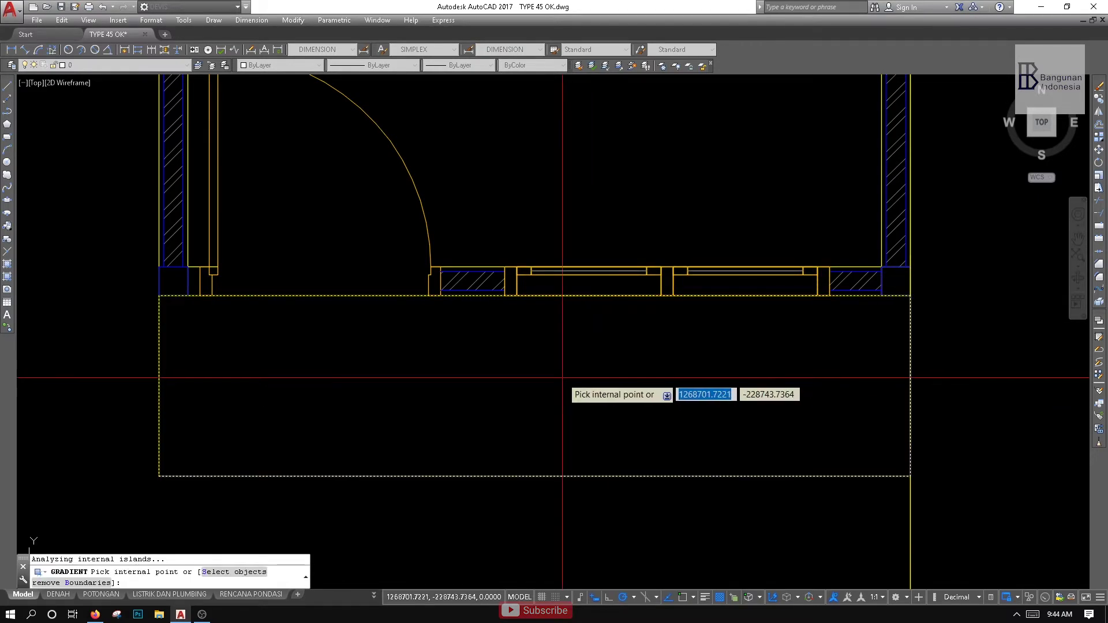
key(Return)
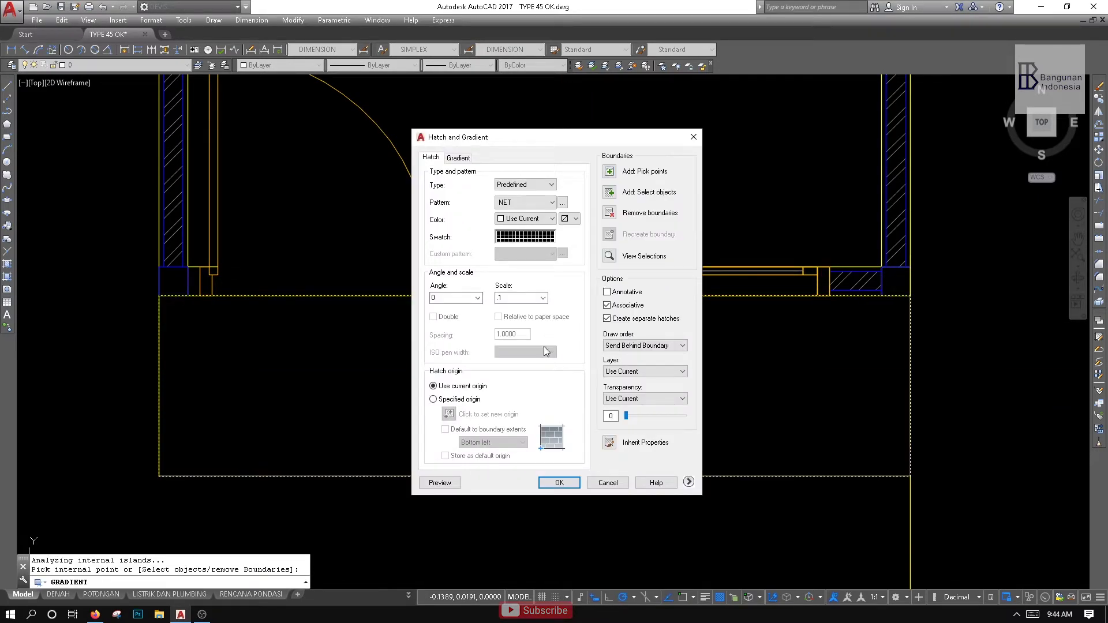
click(555, 481)
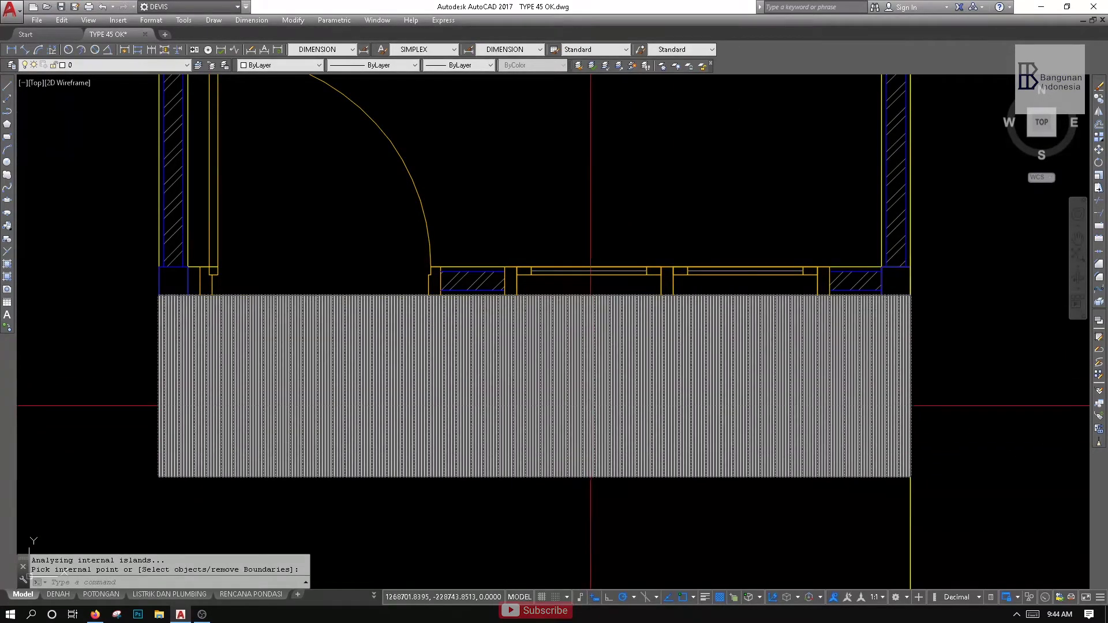
click(590, 405)
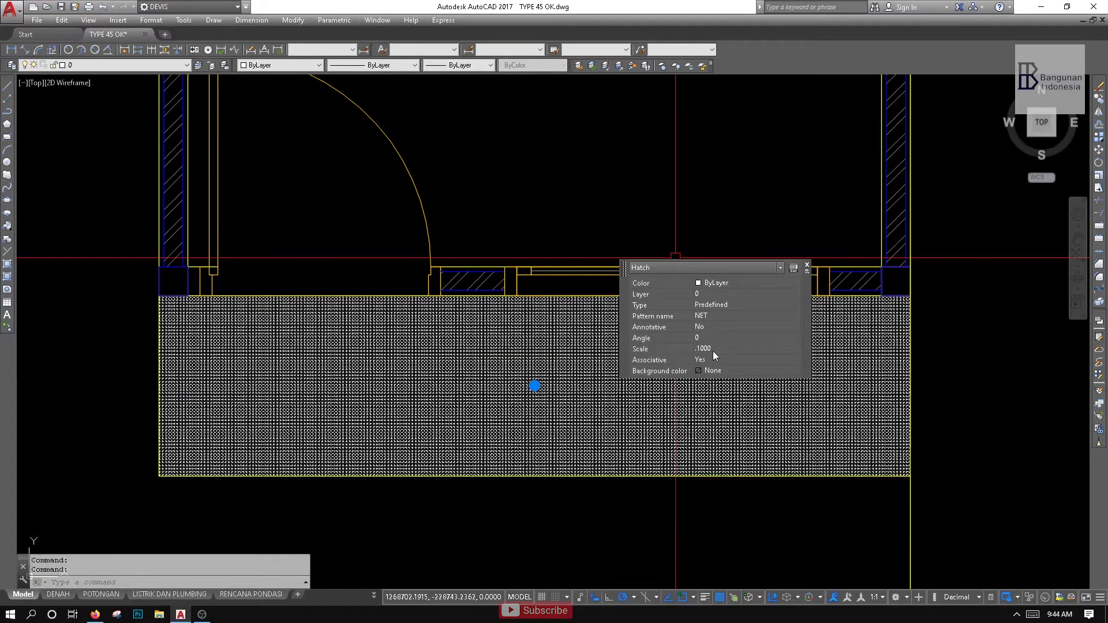
right_click(599, 390)
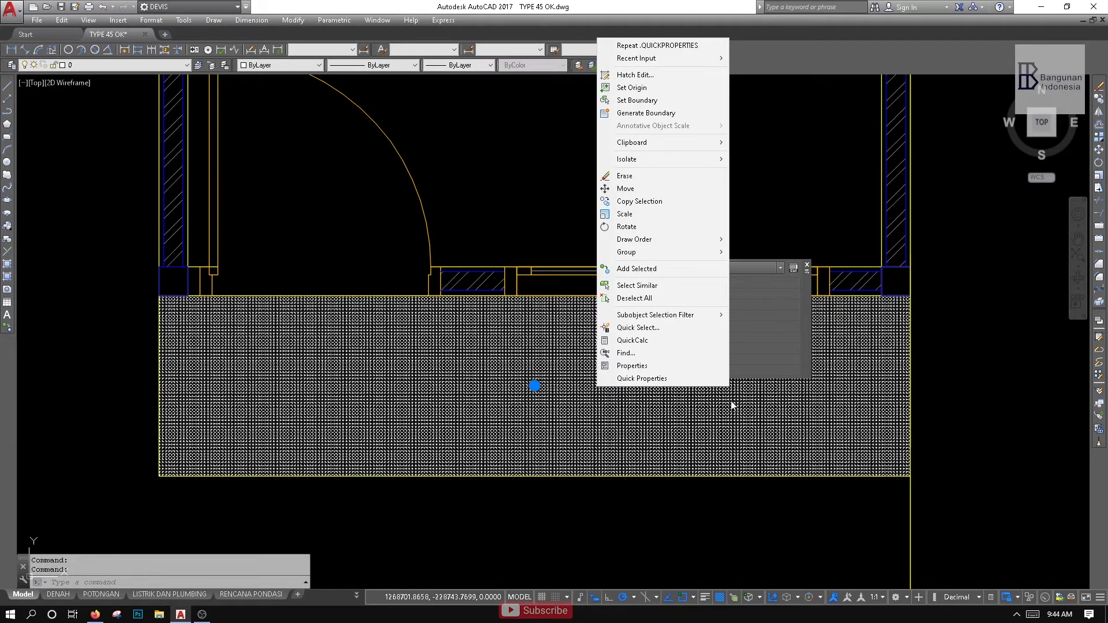
click(737, 381)
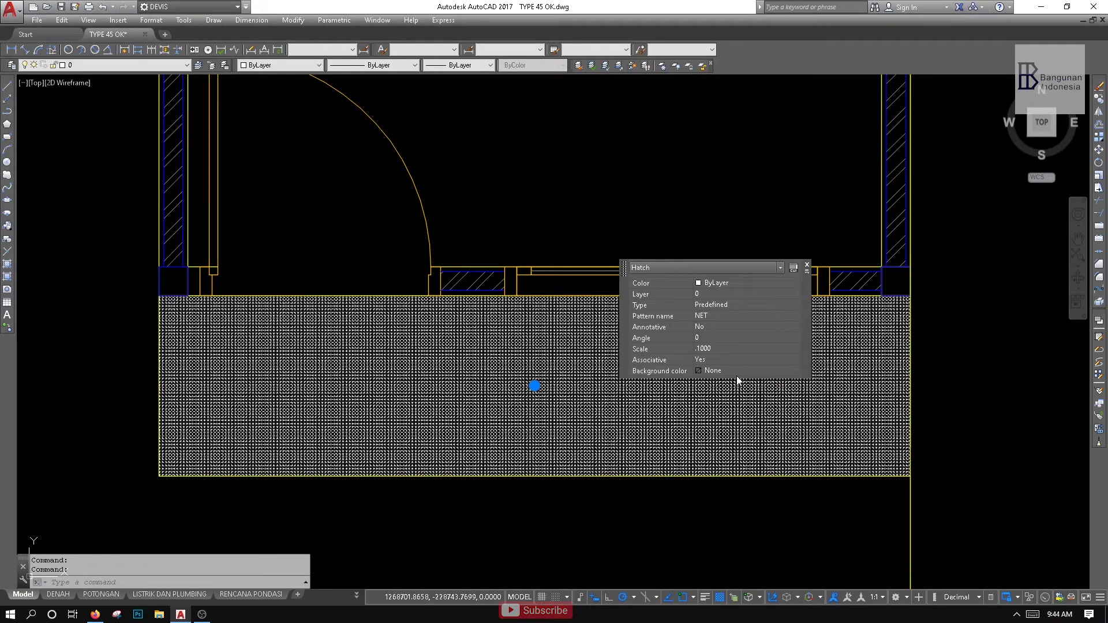
click(717, 351)
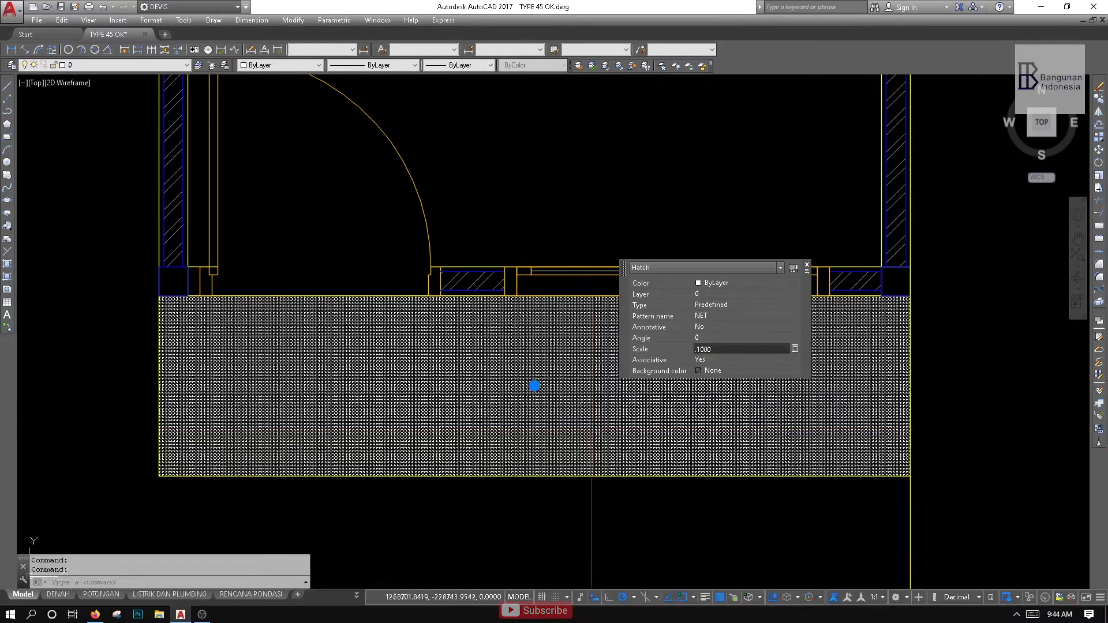
key(Escape)
click(564, 495)
key(Escape)
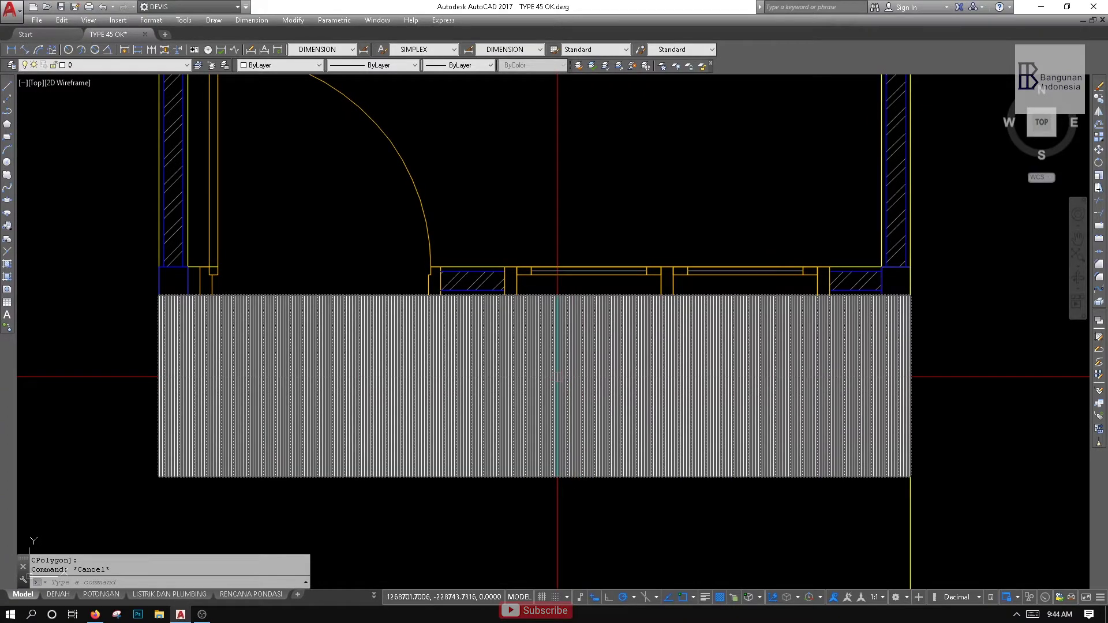
Edit the front terrace hatch and set its NET pattern scale to 0.9
click(551, 376)
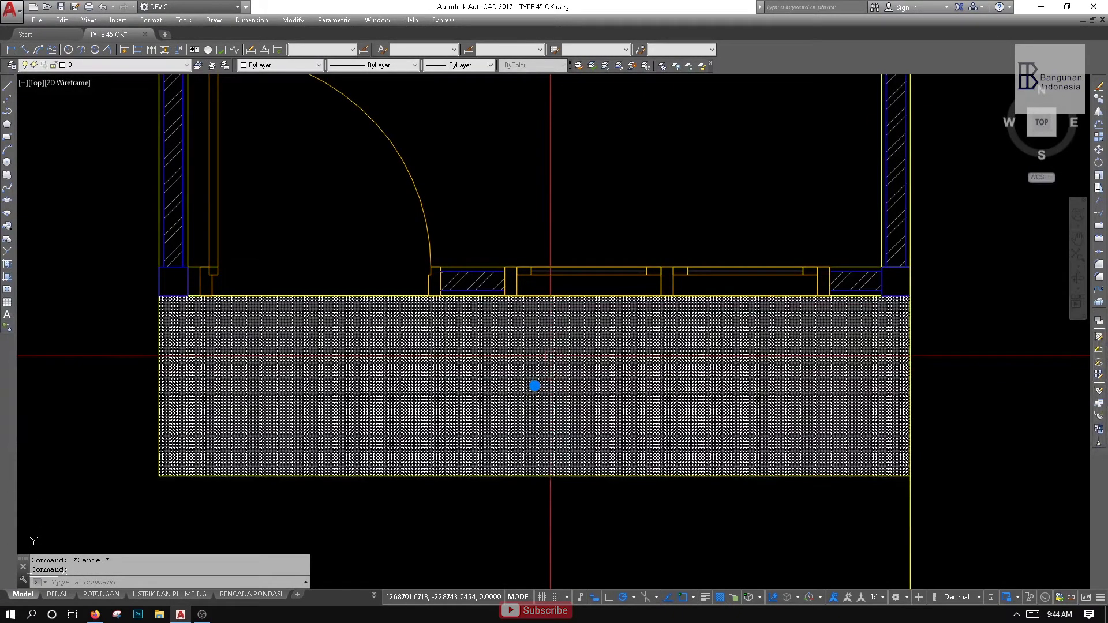
right_click(551, 361)
click(588, 44)
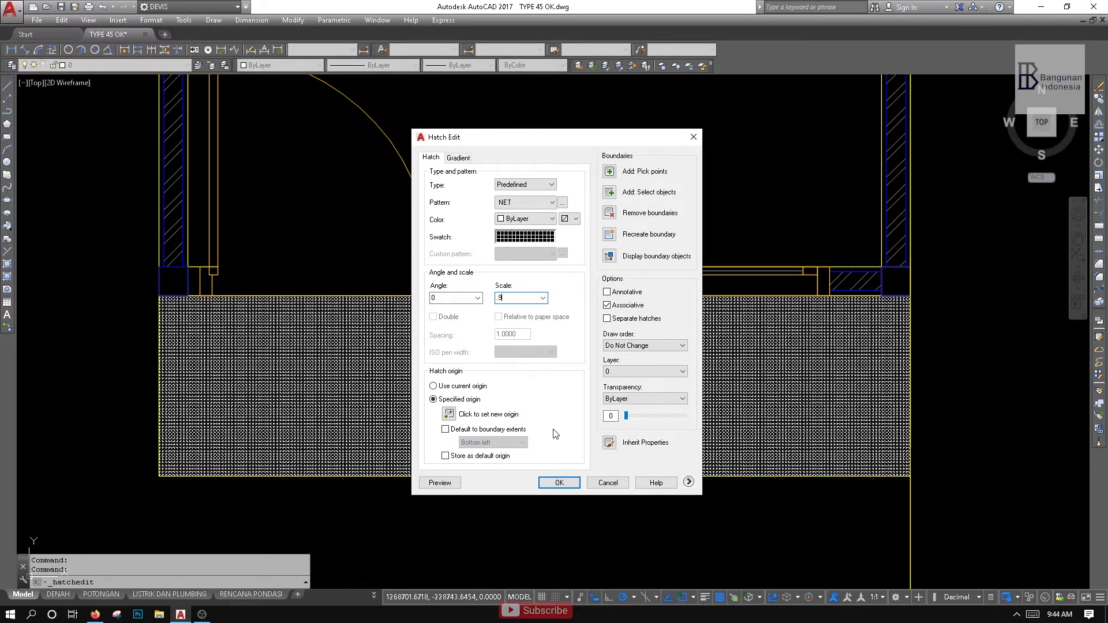
click(557, 483)
scroll(594, 346, down, 3)
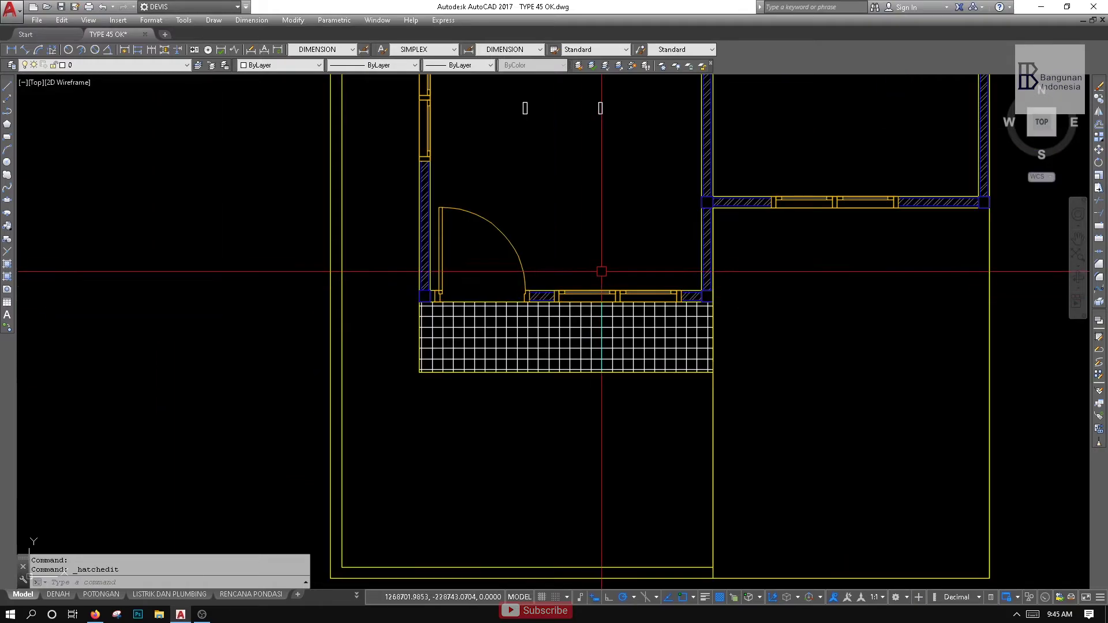
Set the front terrace hatch's scale to 2
scroll(584, 348, up, 3)
click(587, 318)
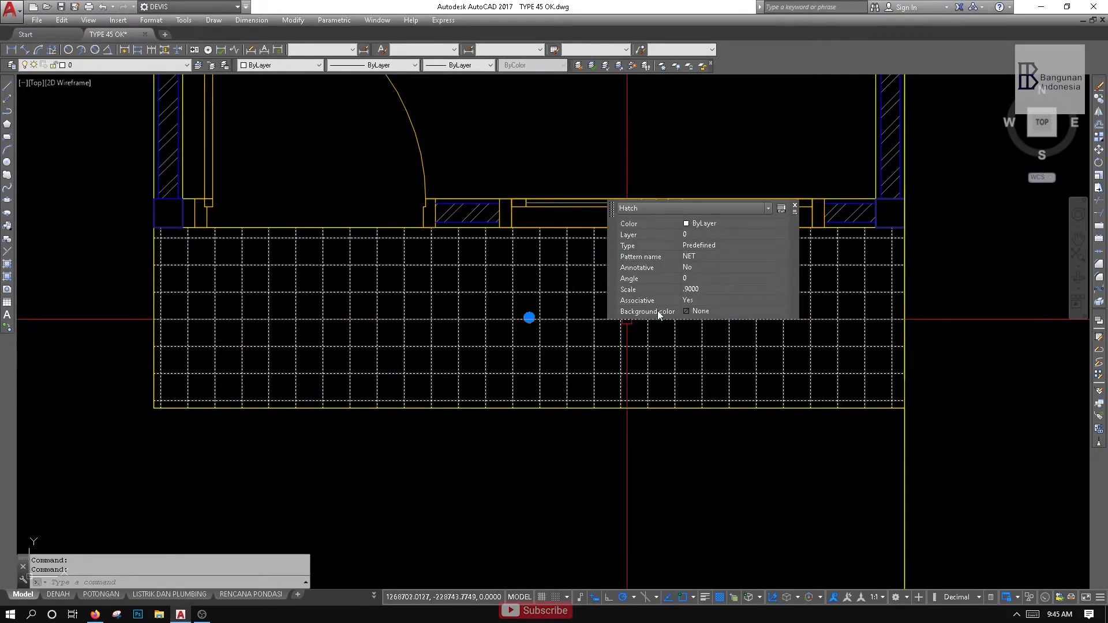
click(698, 290)
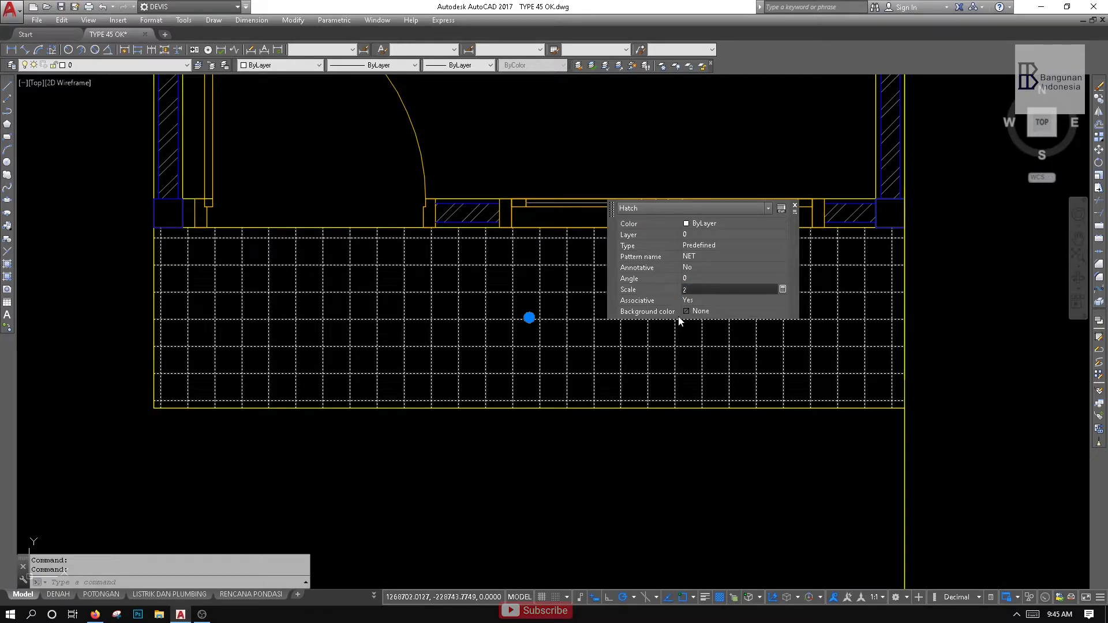
key(Return)
scroll(545, 340, down, 2)
key(Escape)
Measure the width of one grid square in the terrace hatch with a temporary line from a grid intersection
scroll(545, 347, up, 8)
text(L)
key(Return)
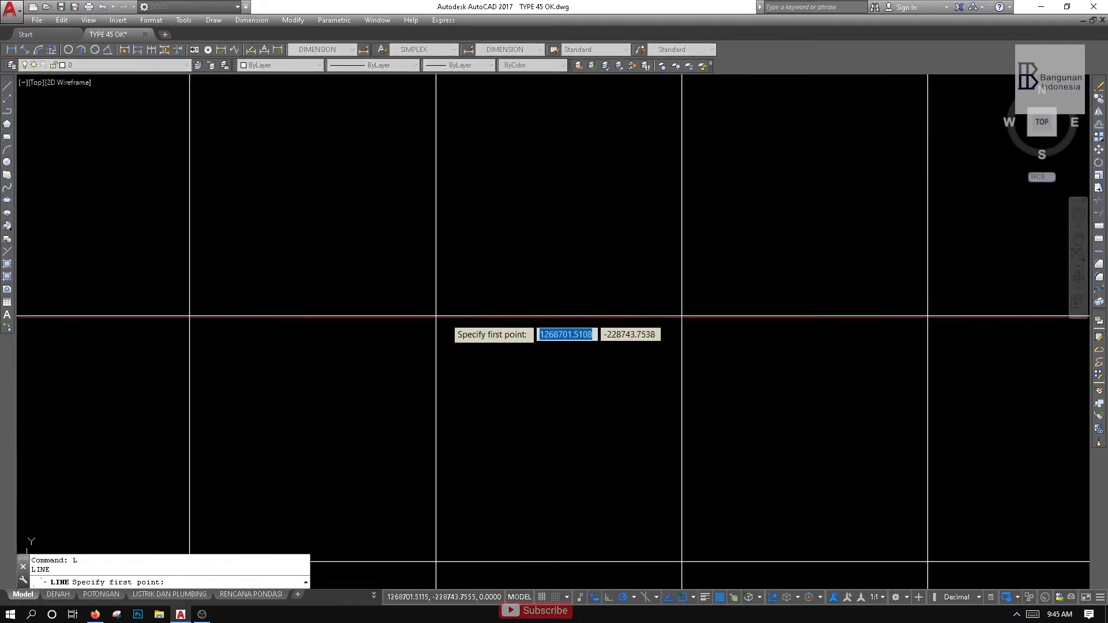
click(436, 316)
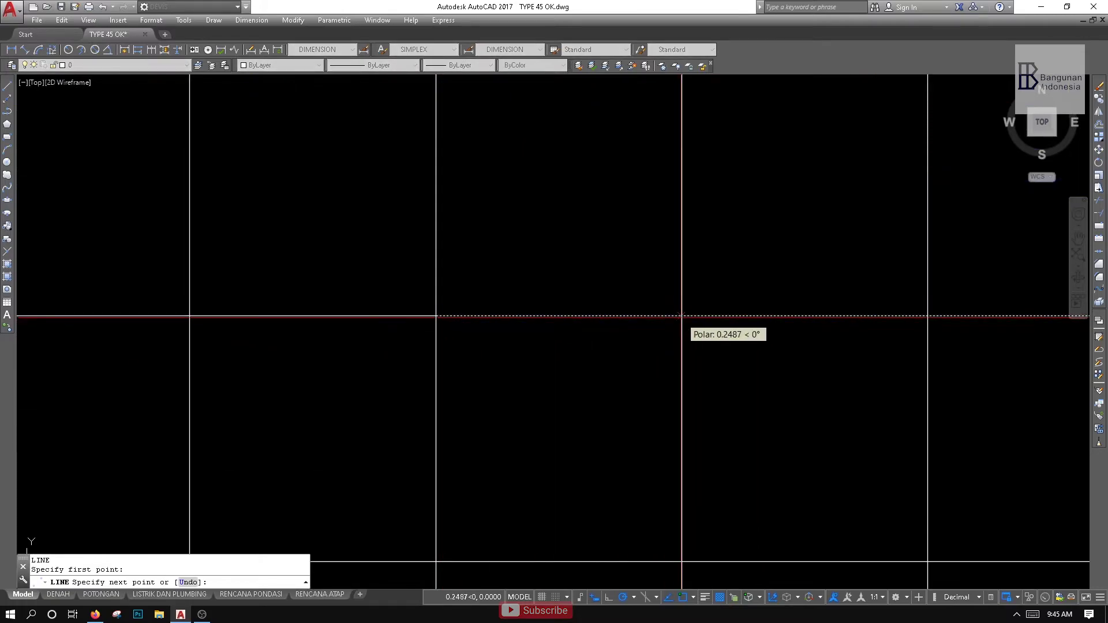
key(Escape)
Set the front terrace hatch's scale to 3
click(663, 316)
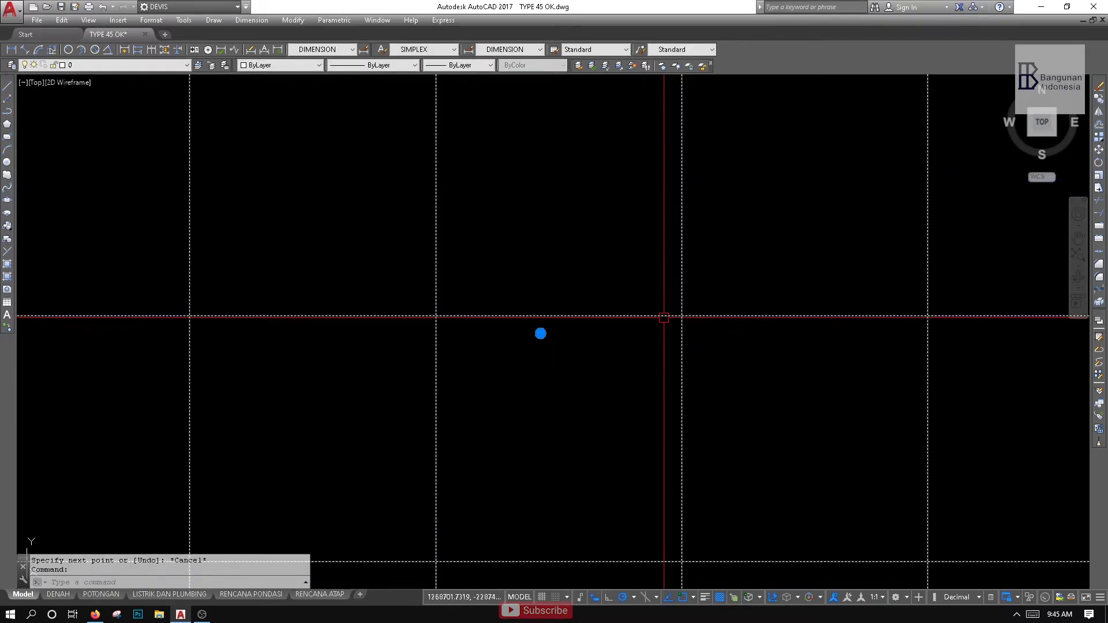
click(774, 261)
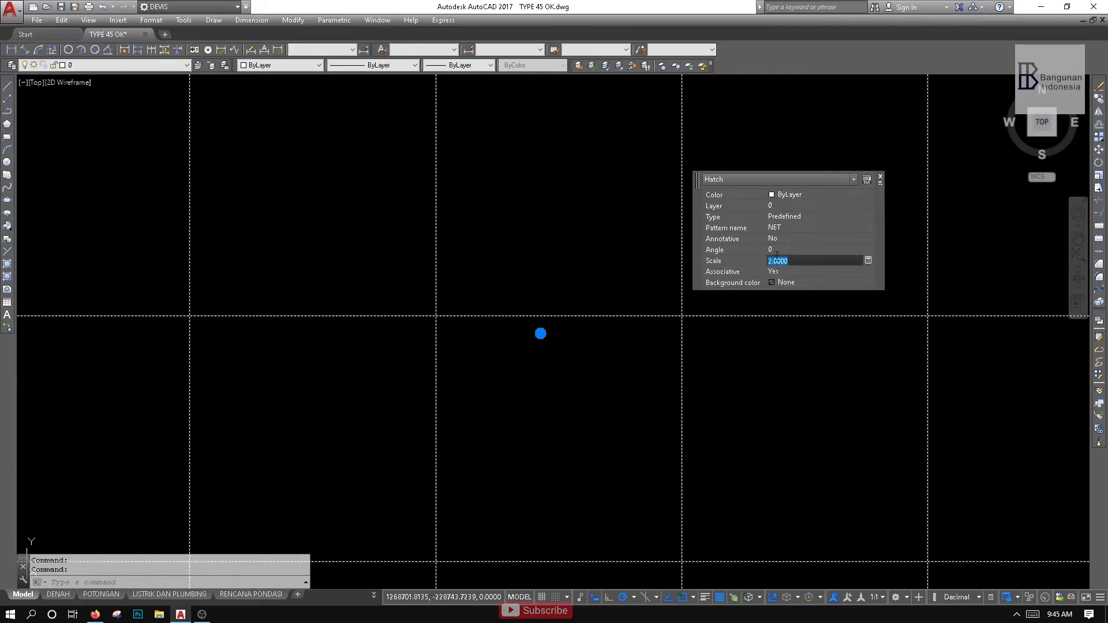
text(3)
key(Return)
key(Escape)
scroll(576, 334, down, 3)
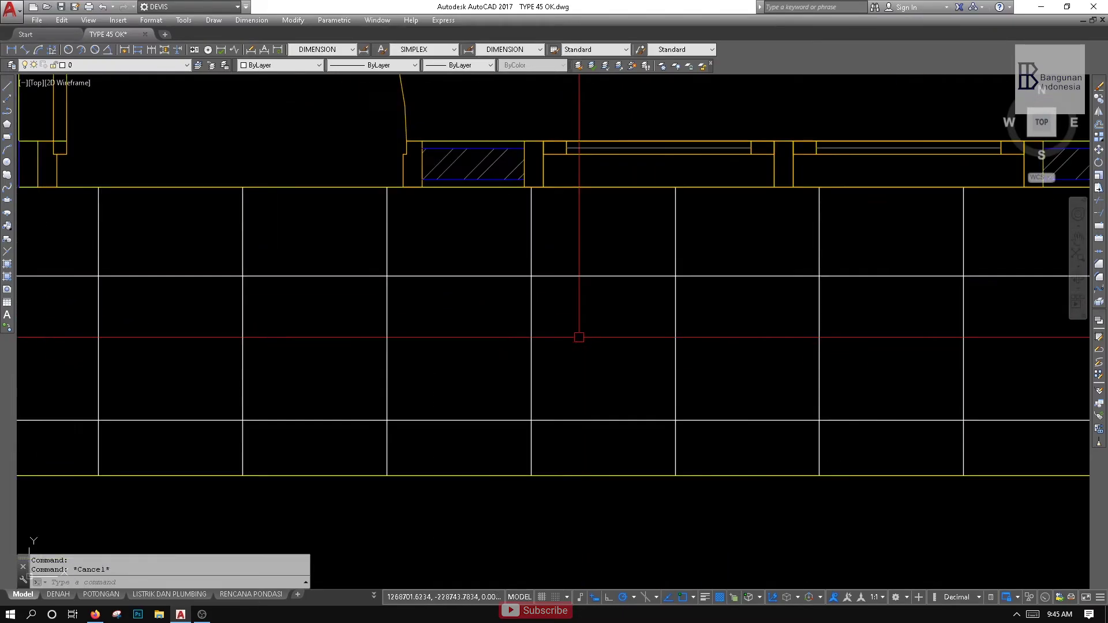
Measure the enlarged terrace grid's square width with a temporary line between two neighbouring intersections
text(L)
key(Return)
scroll(562, 315, up, 3)
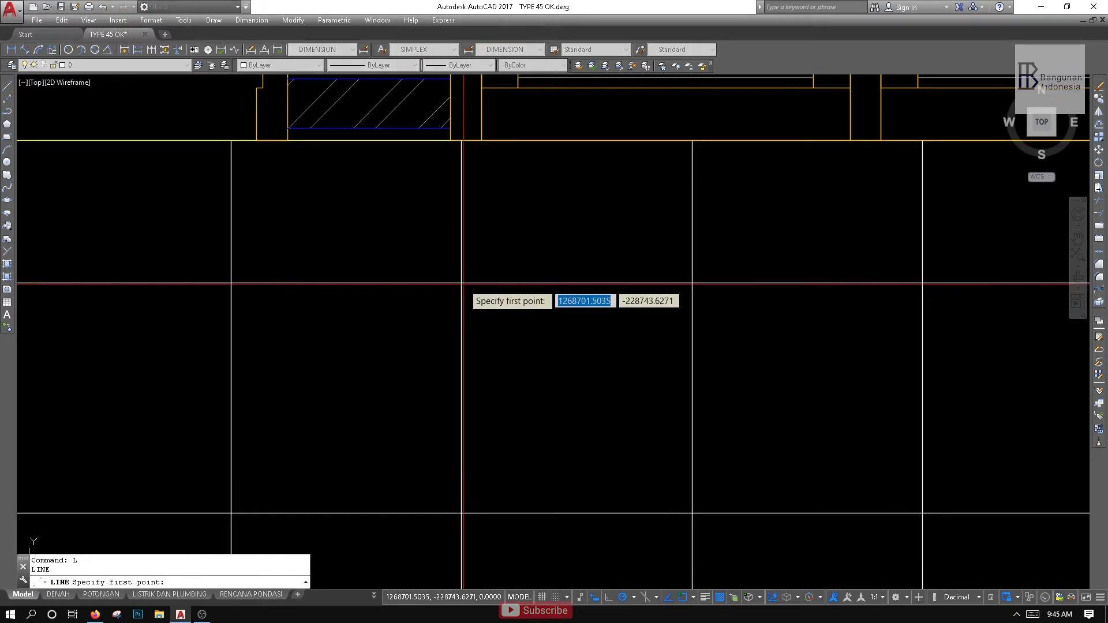
click(462, 284)
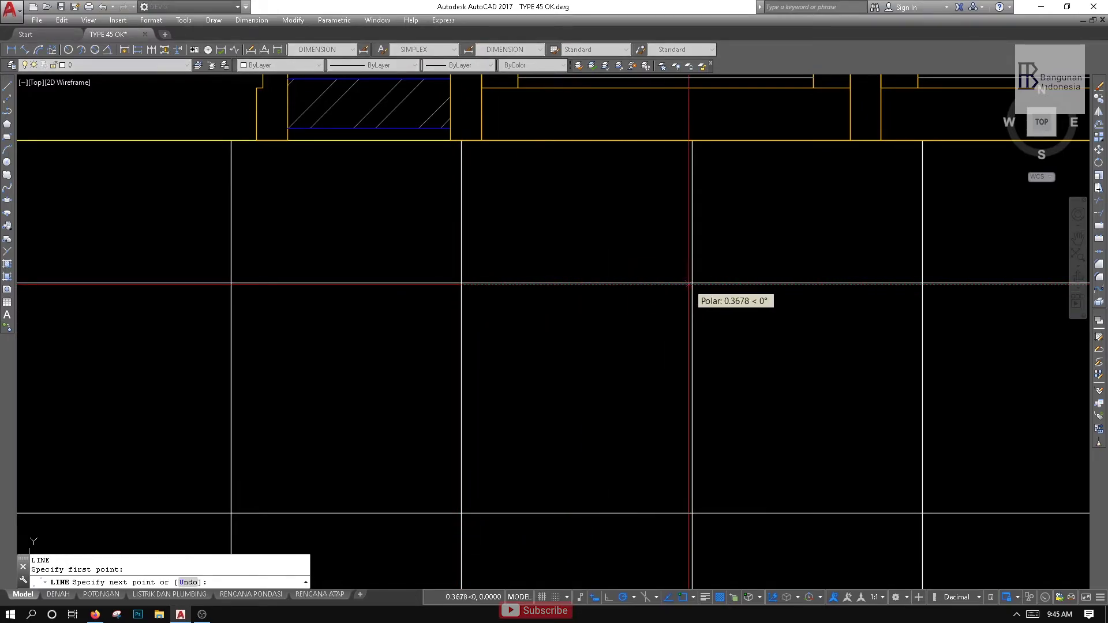
key(Escape)
Set the front terrace hatch's scale to 2.5
click(528, 372)
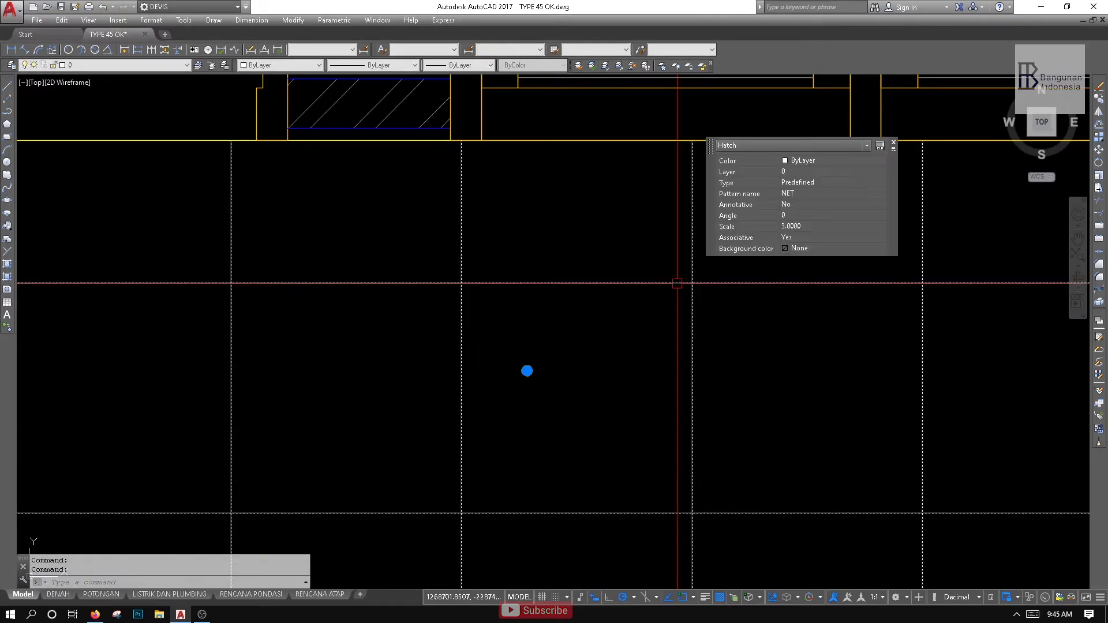
click(796, 225)
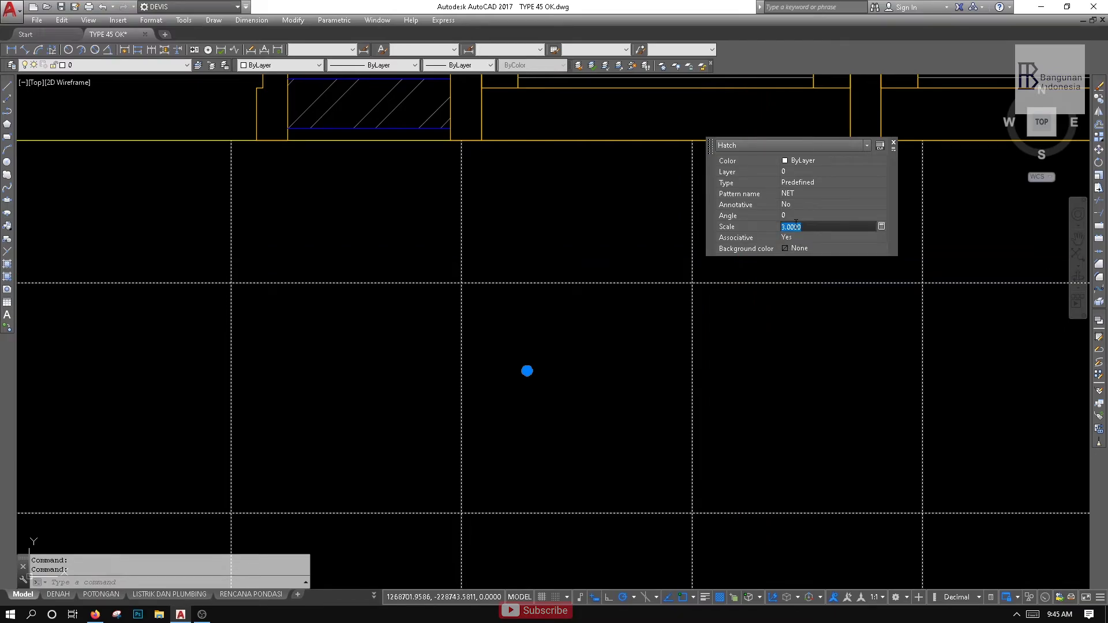
key(Return)
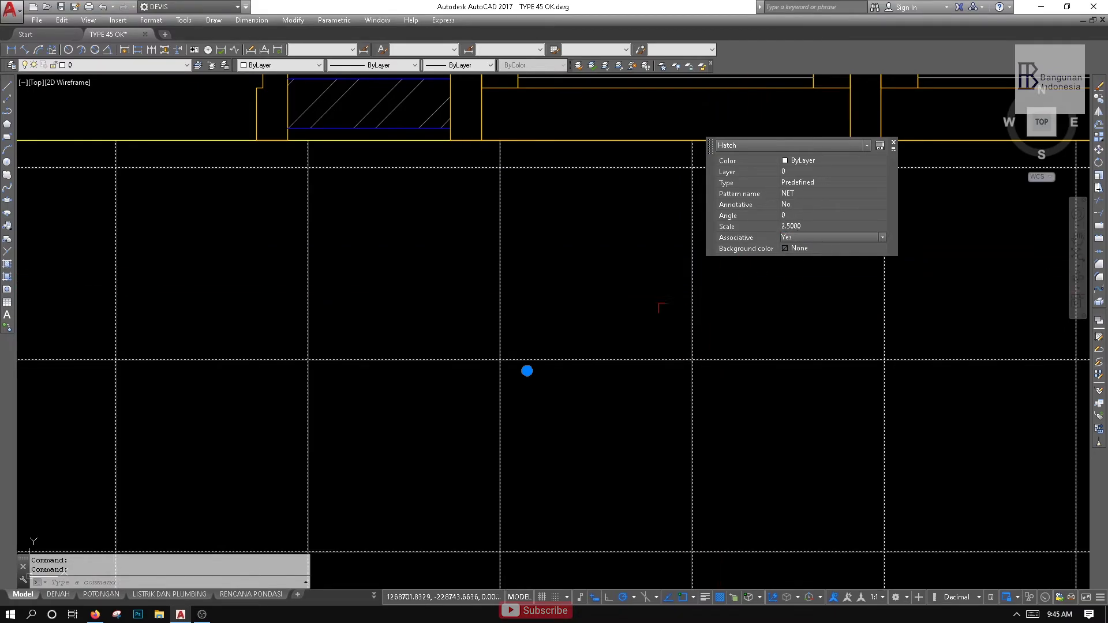
key(Escape)
key(Escape)
scroll(653, 322, down, 8)
Move the front terrace hatch to the arsir tipis layer
click(603, 318)
scroll(676, 324, up, 4)
click(577, 307)
click(552, 307)
click(120, 67)
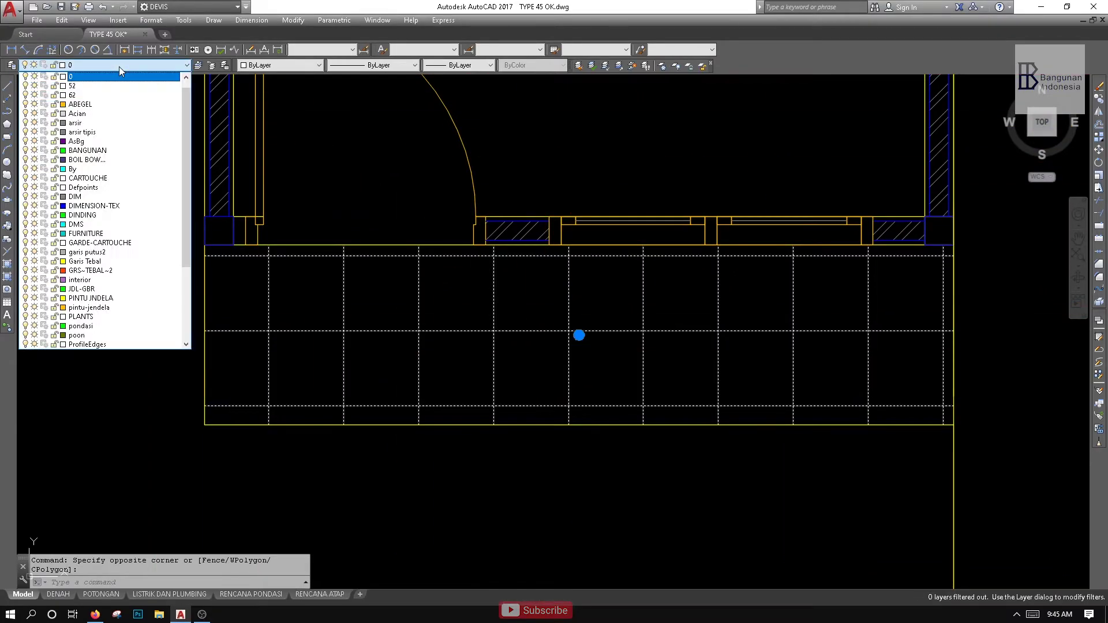
click(114, 132)
scroll(477, 254, down, 2)
middle_drag(476, 254, 477, 282)
key(Escape)
Reselect the terrace hatch to check its layer, and inspect its look in front of the entrance
click(564, 326)
click(510, 351)
middle_drag(502, 334, 528, 391)
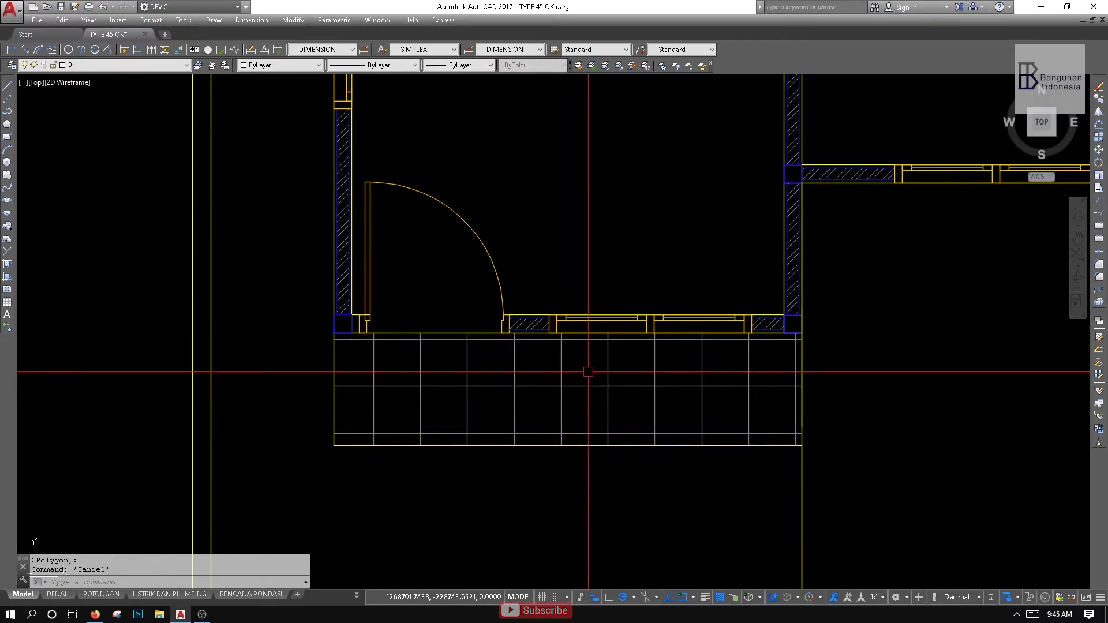
key(Escape)
key(Escape)
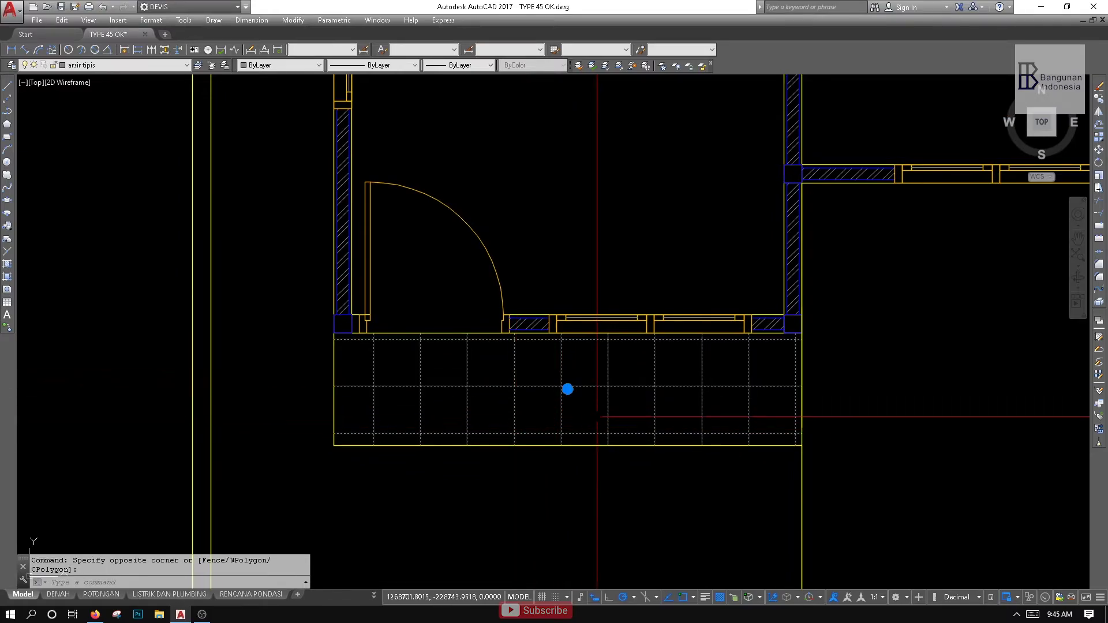
scroll(545, 425, down, 2)
scroll(545, 426, up, 4)
scroll(555, 387, down, 4)
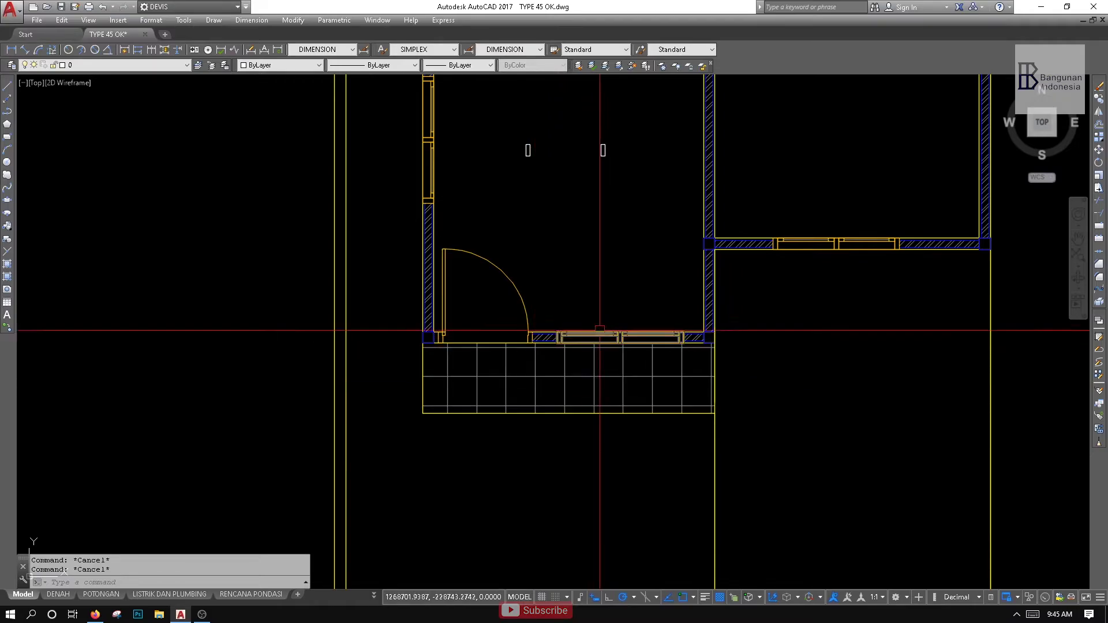
Look at the gradient settings without applying them, and examine the gradient fill on the window glass in the section drawing
click(7, 278)
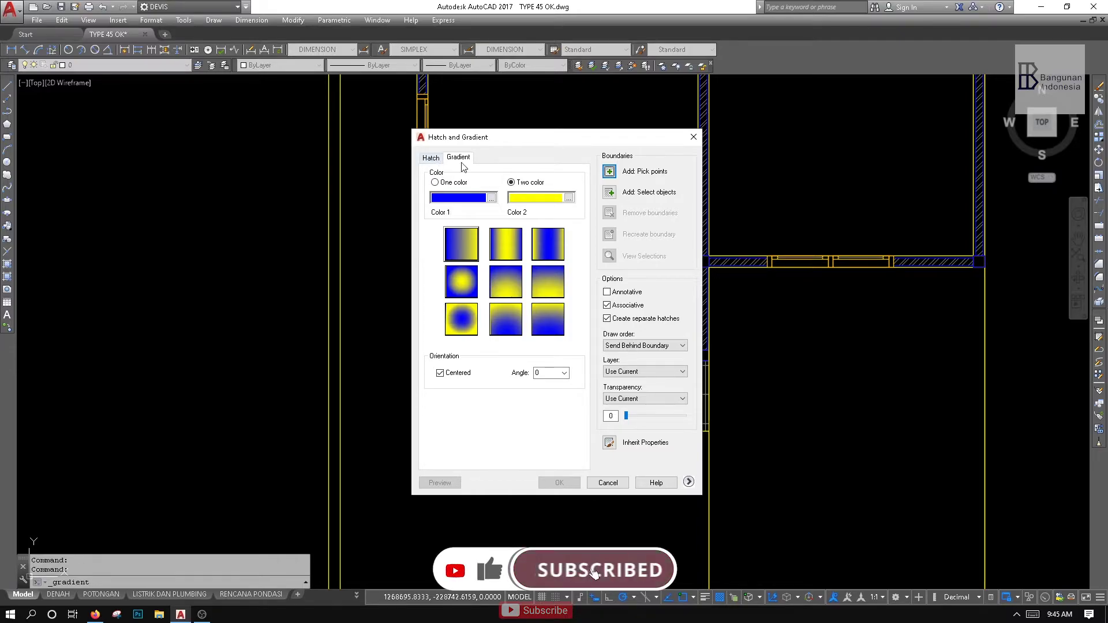
key(Escape)
scroll(603, 255, down, 2)
scroll(602, 255, down, 8)
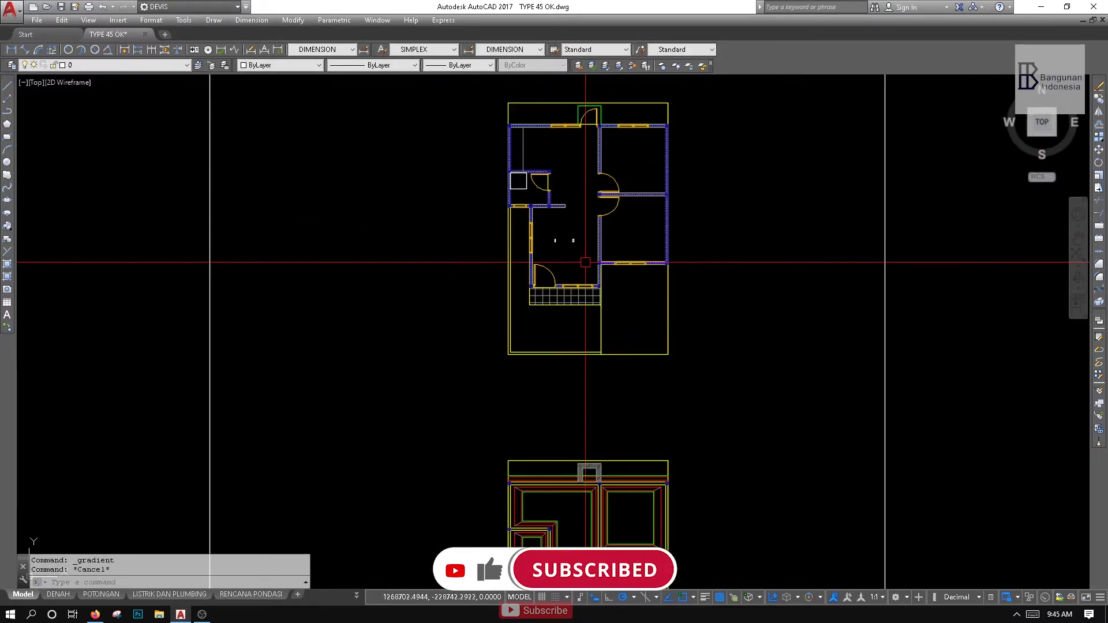
scroll(799, 156, up, 7)
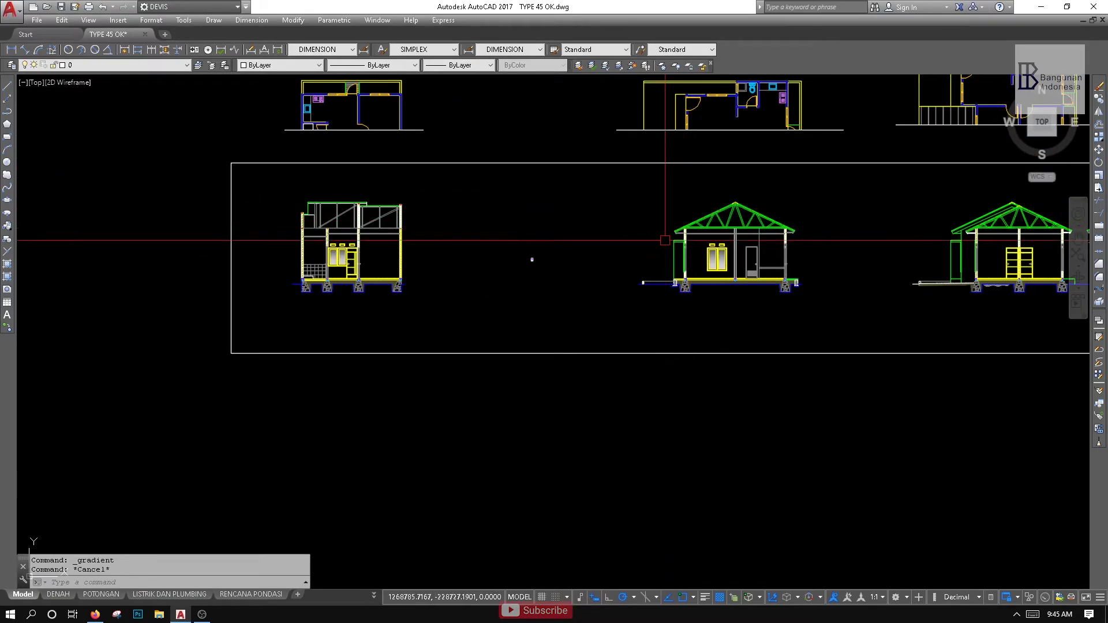
scroll(664, 223, up, 6)
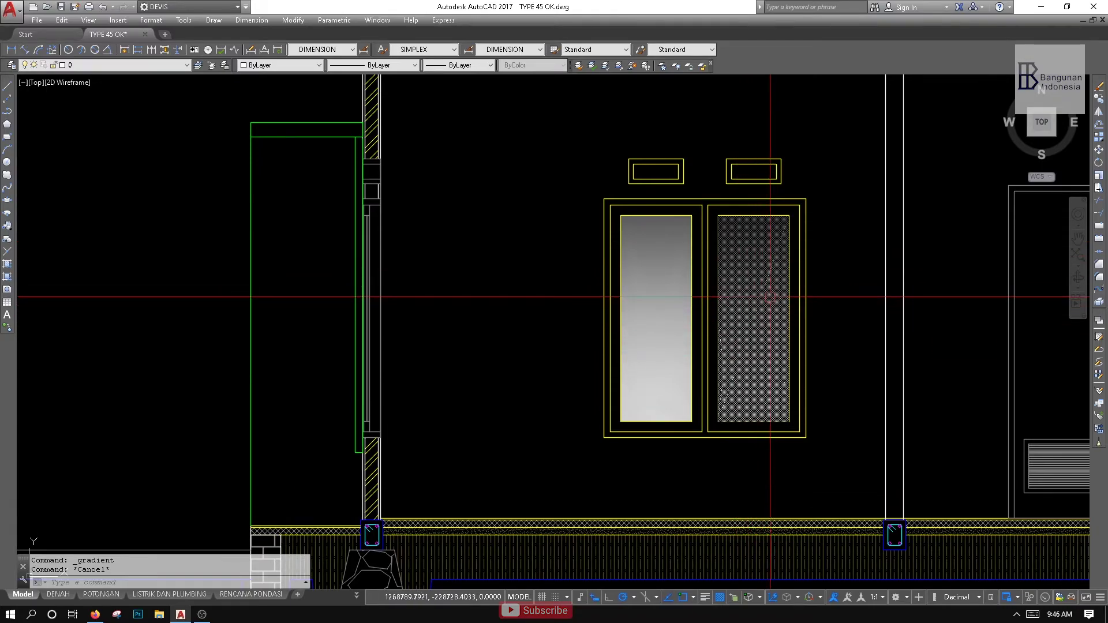
Look over the section, foundation and roof drawings for examples of fills, and return to the floor plan with the hatched terrace
scroll(774, 304, down, 6)
middle_drag(726, 262, 808, 241)
scroll(808, 240, down, 2)
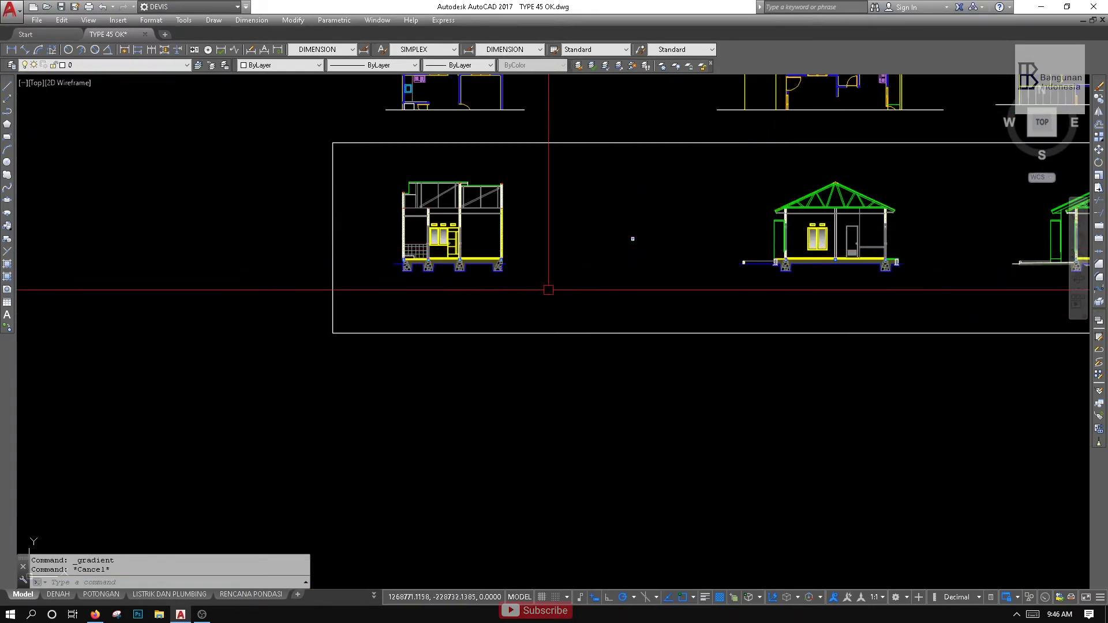
scroll(815, 243, up, 2)
scroll(802, 291, down, 3)
middle_drag(750, 286, 829, 195)
scroll(830, 195, down, 3)
scroll(450, 420, up, 5)
middle_drag(466, 416, 507, 338)
middle_drag(505, 238, 519, 328)
scroll(501, 183, up, 3)
scroll(512, 189, down, 3)
middle_drag(512, 188, 519, 256)
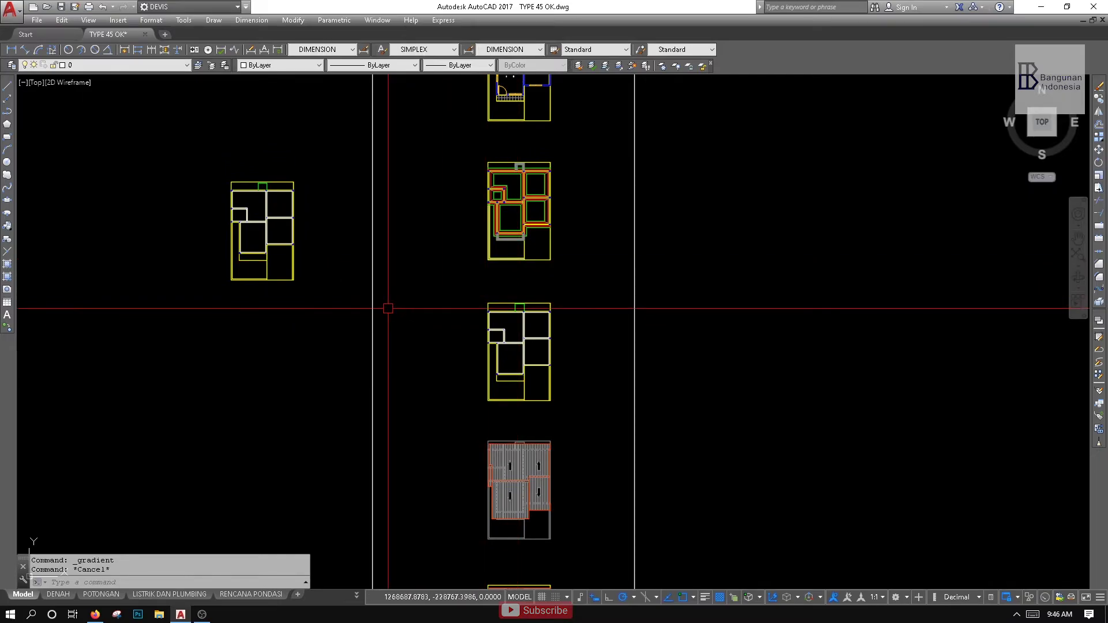
scroll(486, 191, down, 3)
mouse_move(468, 400)
middle_down()
mouse_move(443, 328)
mouse_move(470, 277)
mouse_move(465, 388)
mouse_move(452, 396)
middle_up()
scroll(474, 301, up, 3)
scroll(474, 301, up, 4)
scroll(466, 265, down, 1)
middle_drag(466, 265, 534, 338)
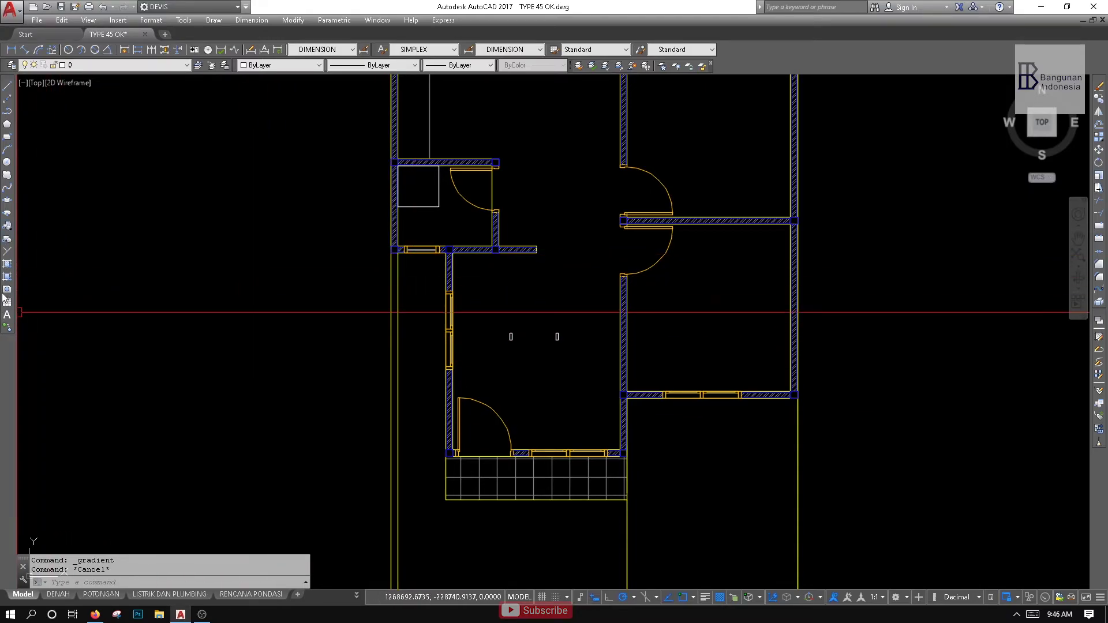
Hatch the small square in the bathroom's upper left corner with the NET pattern at scale 1, picking an internal point
click(7, 266)
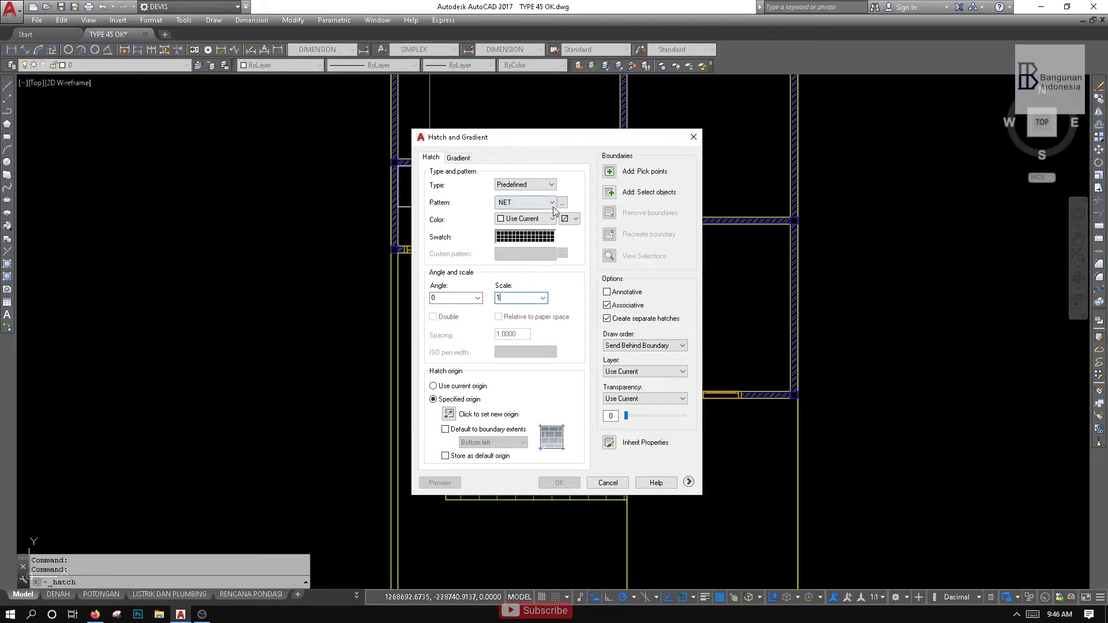
click(609, 171)
middle_drag(554, 201, 591, 266)
click(462, 254)
scroll(420, 261, up, 3)
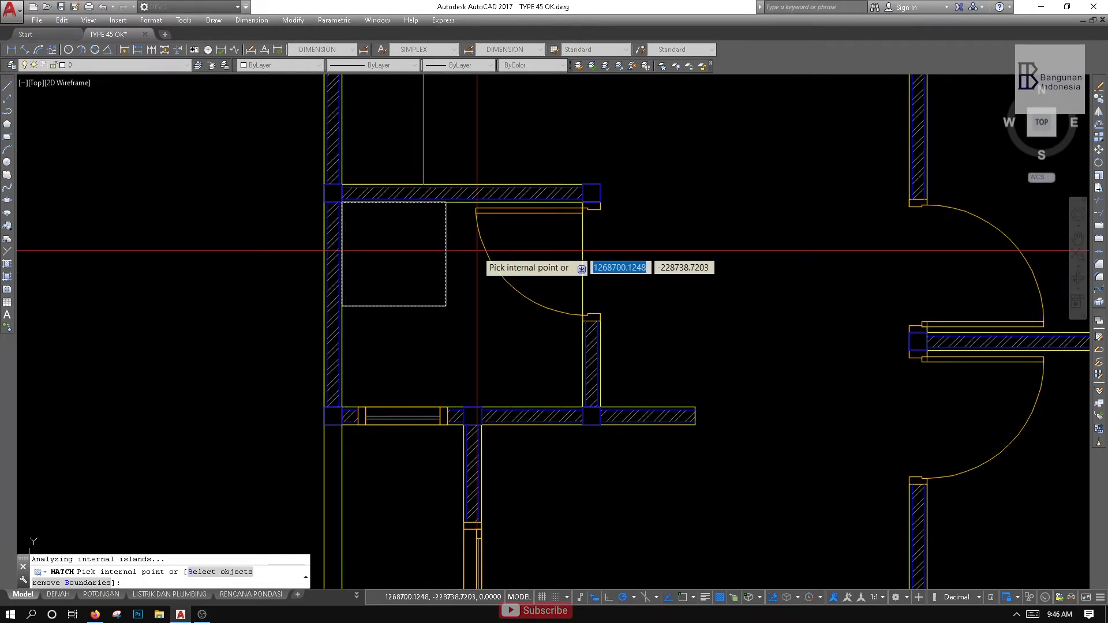
key(Return)
key(Return)
Erase the hatch from the small square in the bathroom
click(420, 253)
mouse_move(406, 260)
middle_down()
mouse_move(425, 261)
mouse_move(421, 274)
middle_up()
key(Delete)
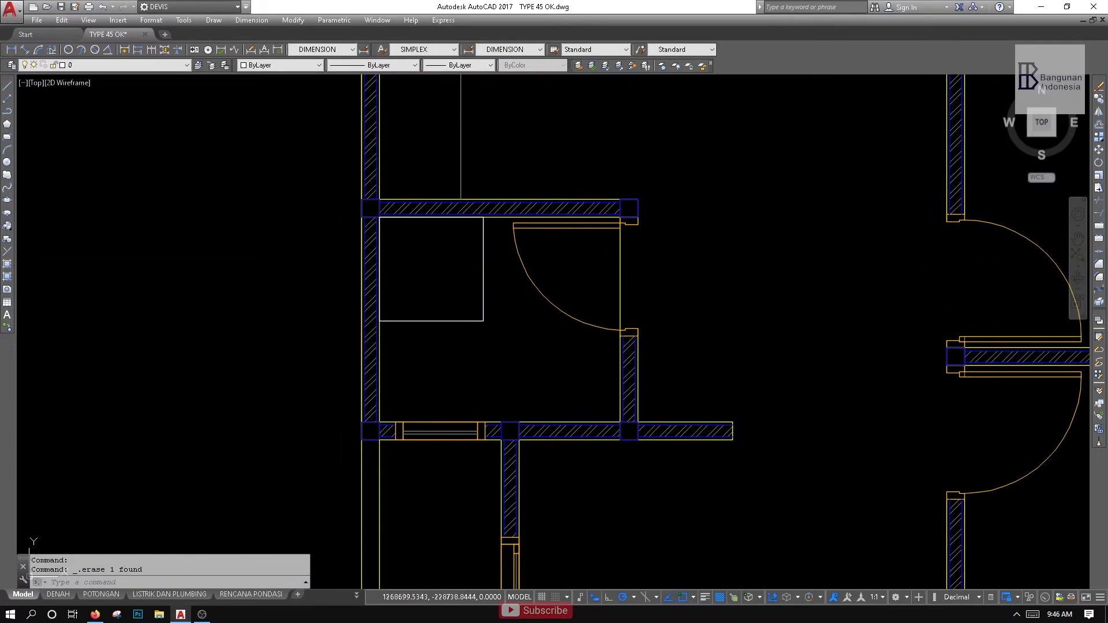
text(H)
key(Return)
key(Escape)
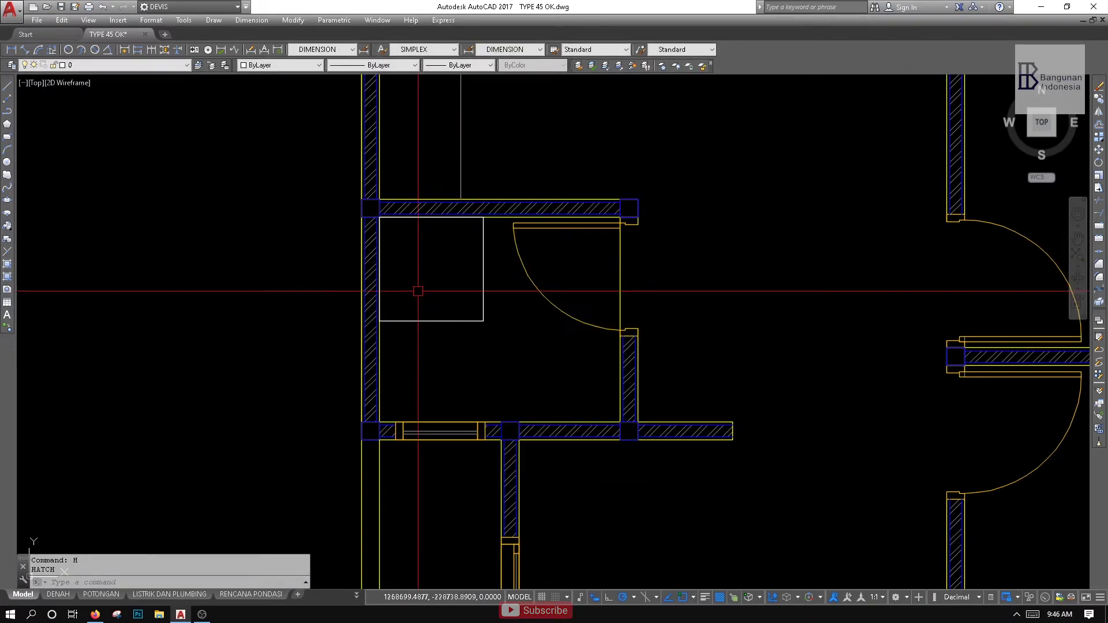
Hatch the small bathroom square with the NET pattern at scale 1, selecting the square itself as the boundary object
click(467, 319)
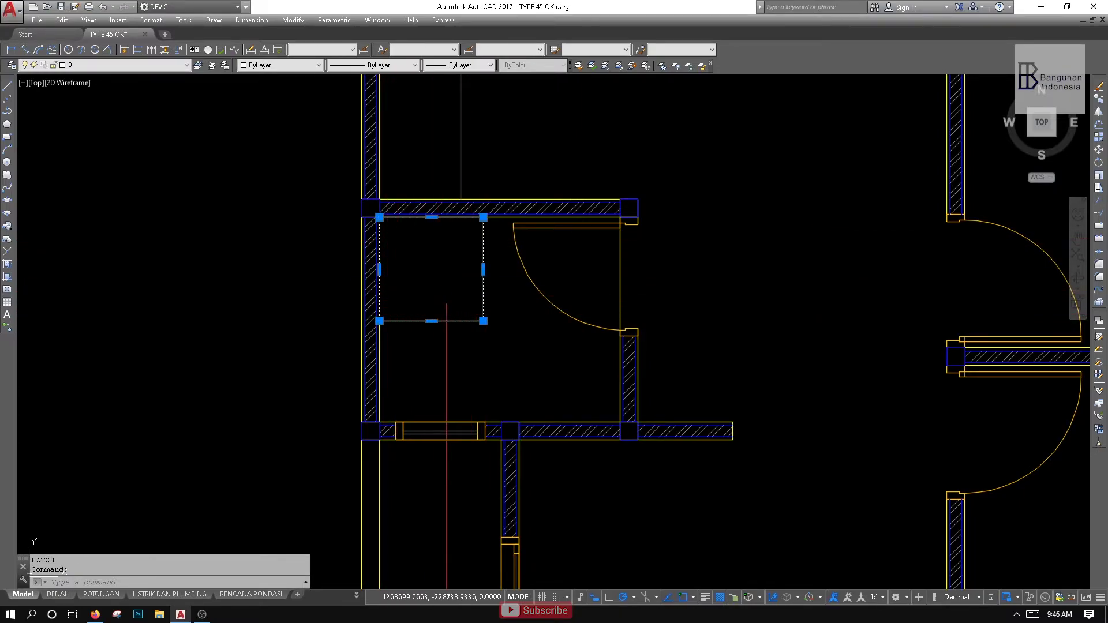
middle_drag(446, 298, 455, 330)
scroll(455, 331, up, 2)
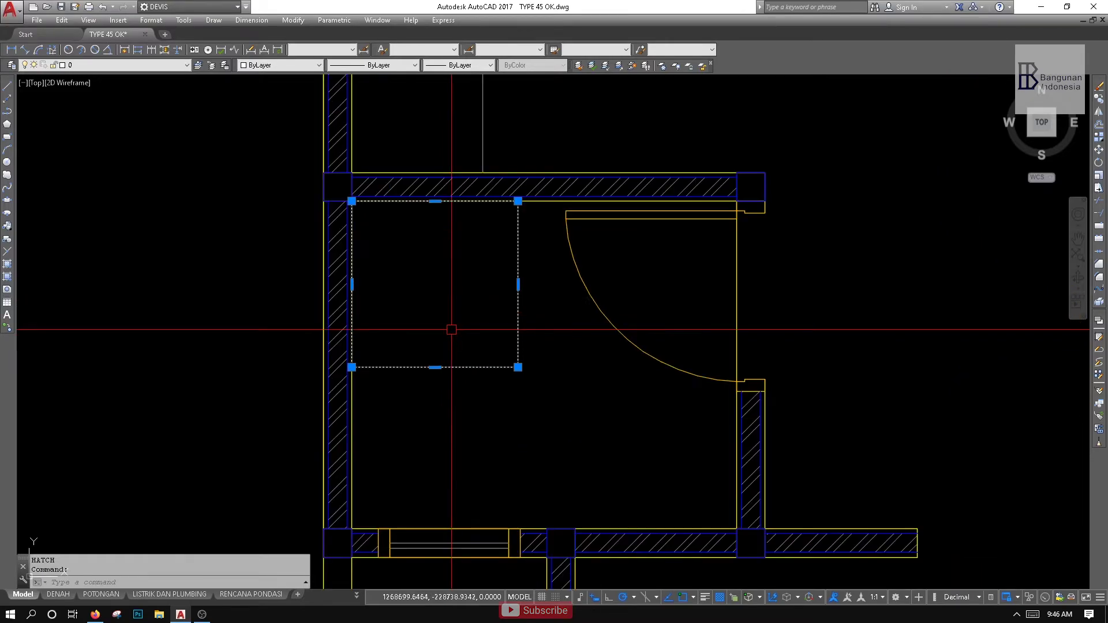
key(Escape)
text(h)
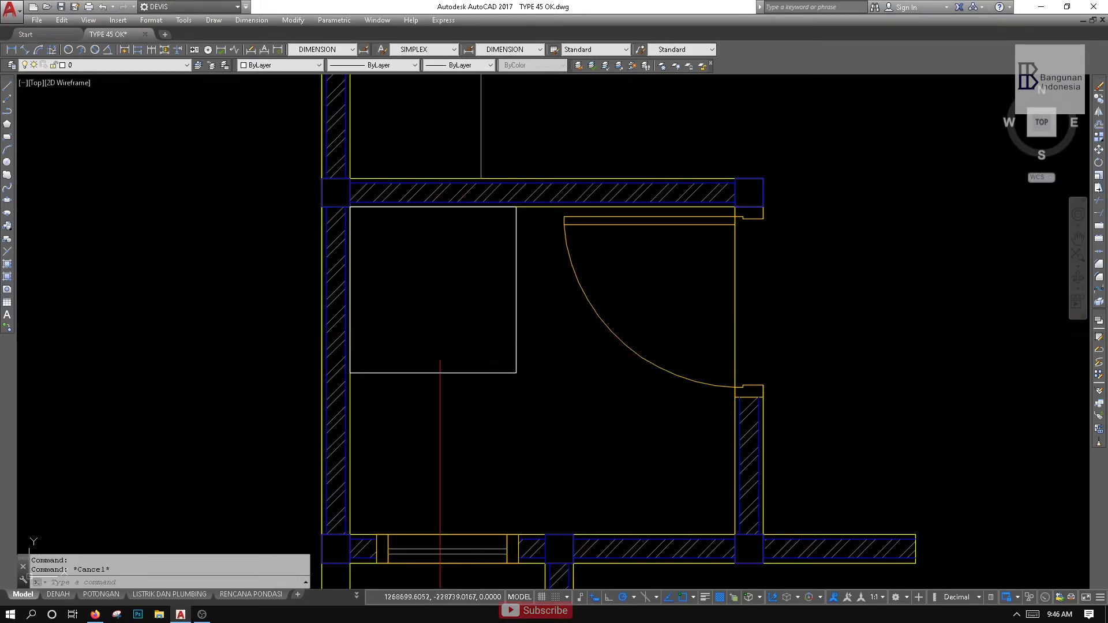
key(Return)
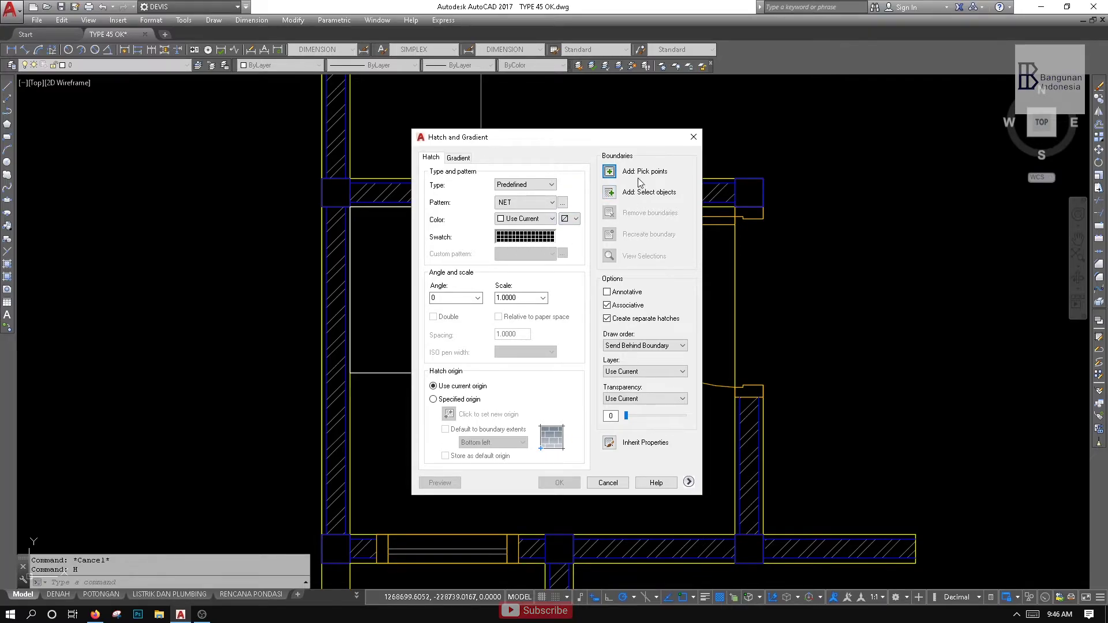
click(609, 193)
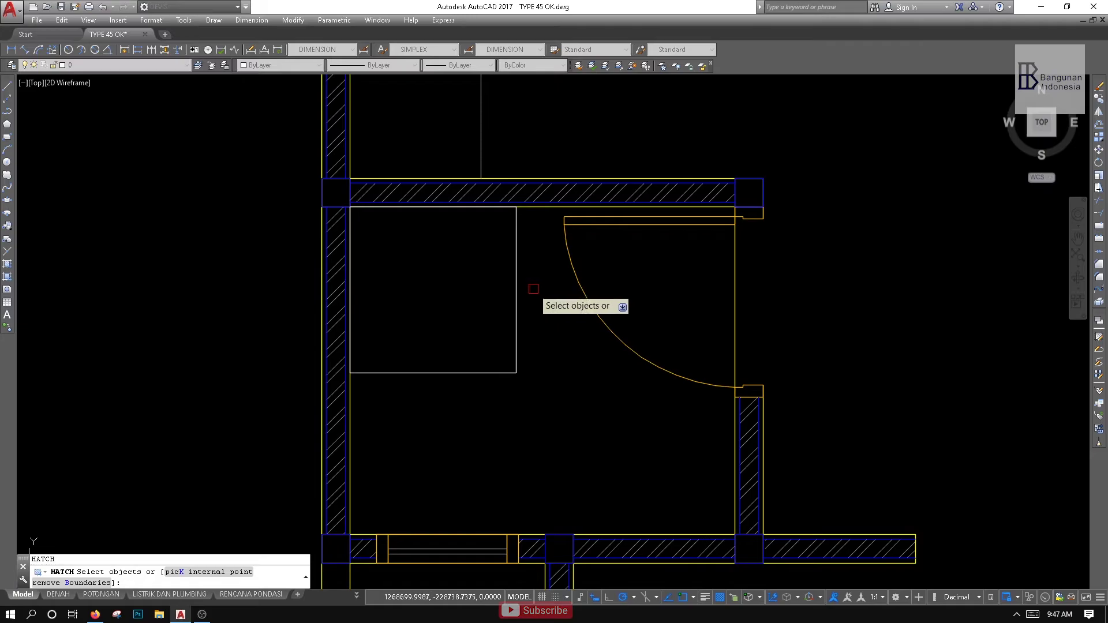
click(517, 283)
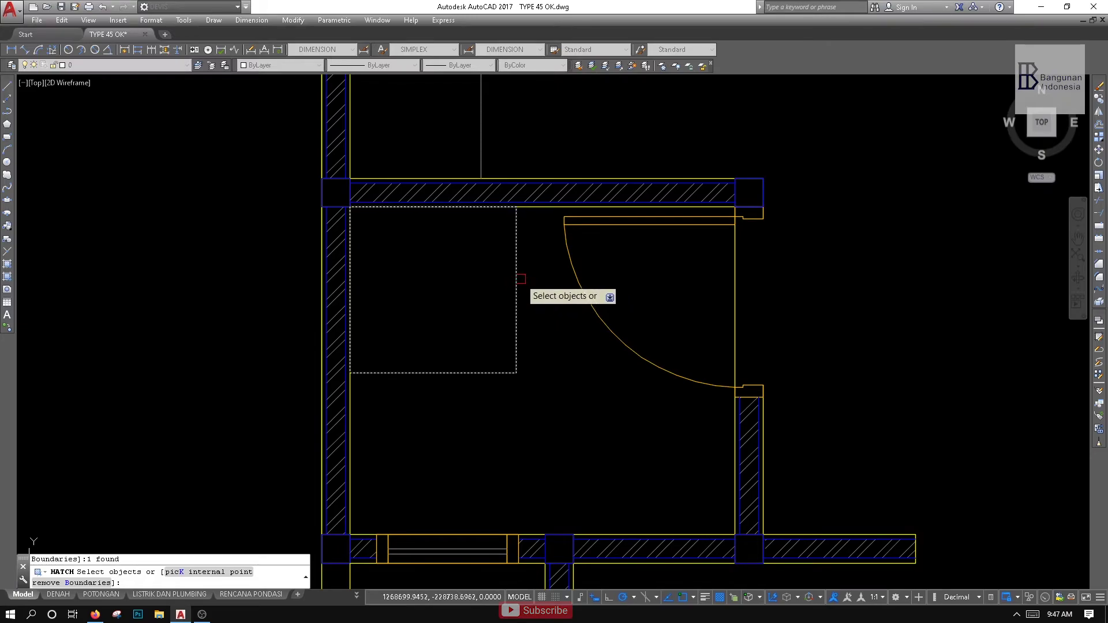
scroll(487, 273, up, 2)
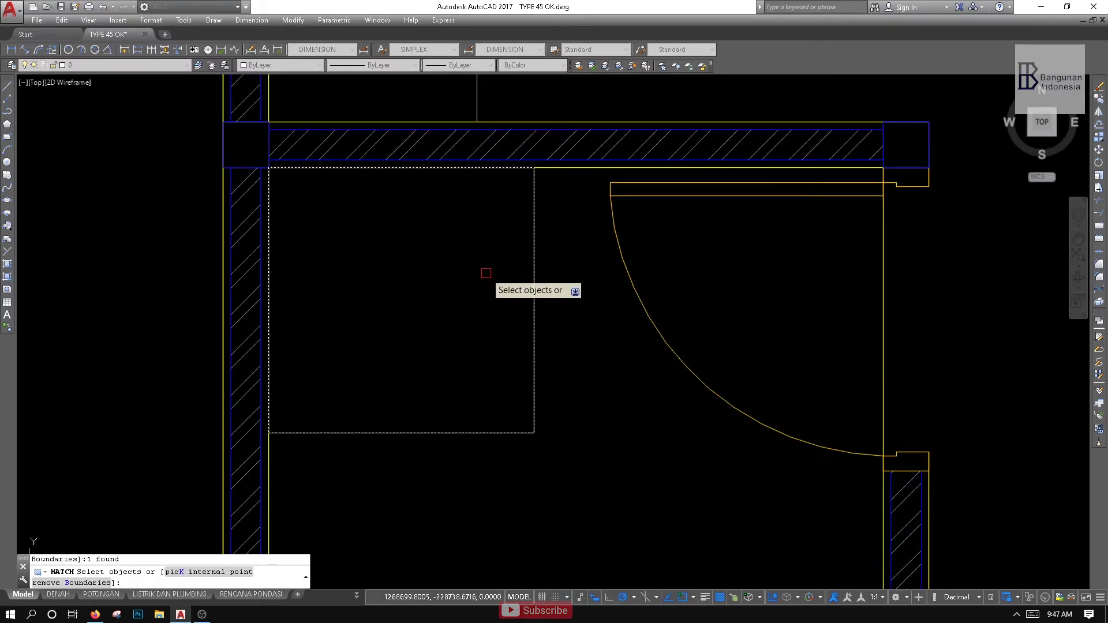
key(Return)
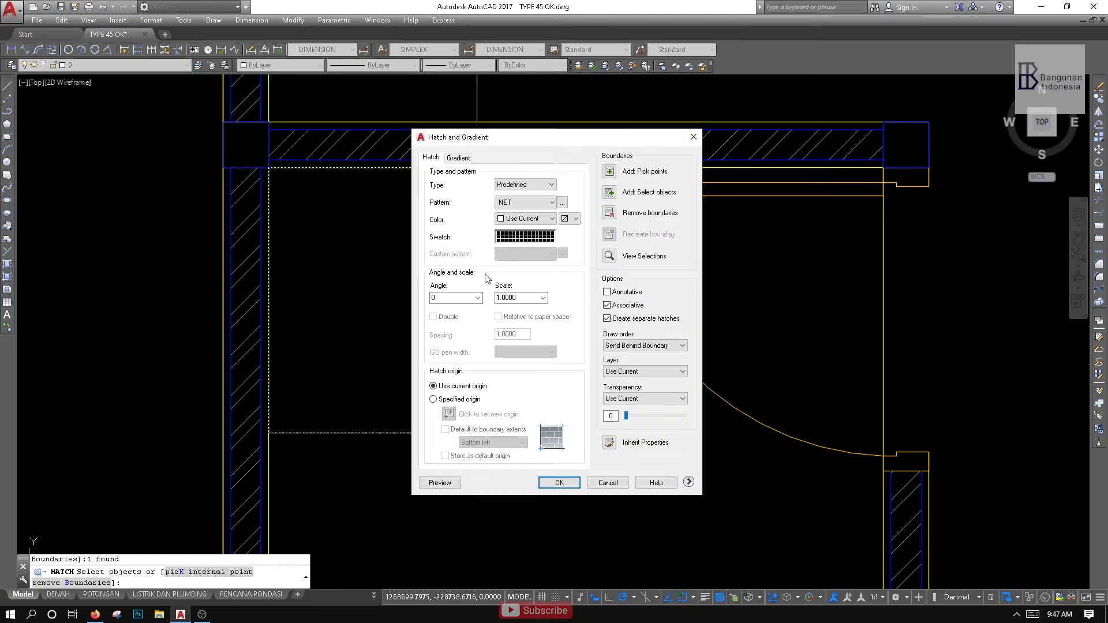
click(558, 483)
scroll(458, 235, down, 2)
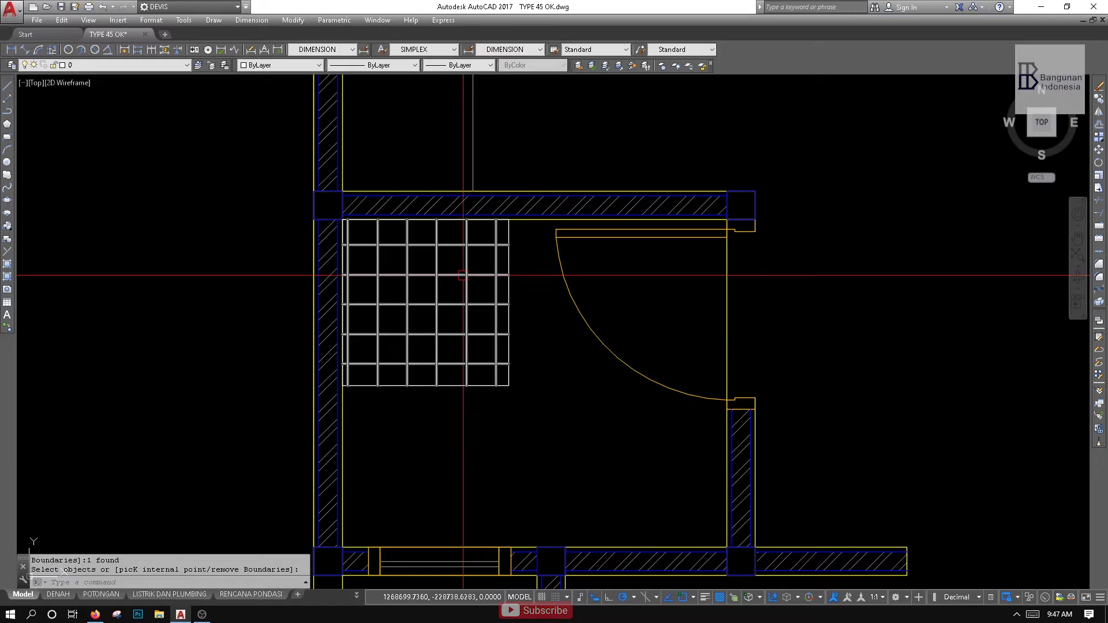
Inspect the new hatch in the bathroom square, and look at the two-color gradient settings without applying them
click(457, 294)
scroll(456, 294, down, 1)
middle_drag(456, 294, 503, 337)
scroll(497, 337, down, 2)
key(Escape)
scroll(561, 266, down, 2)
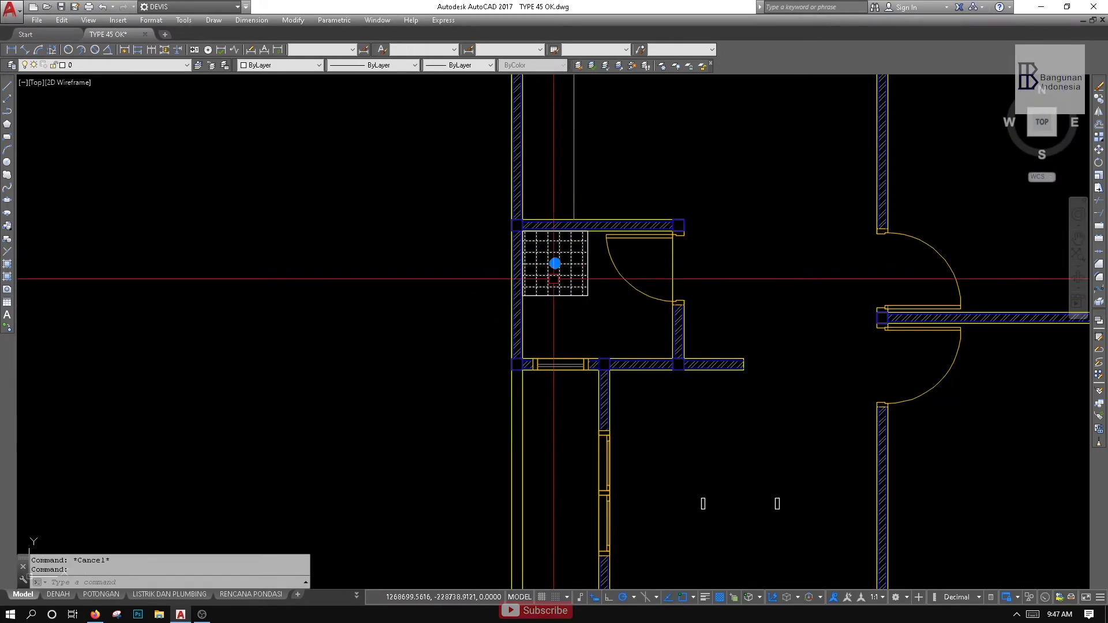
scroll(556, 279, down, 2)
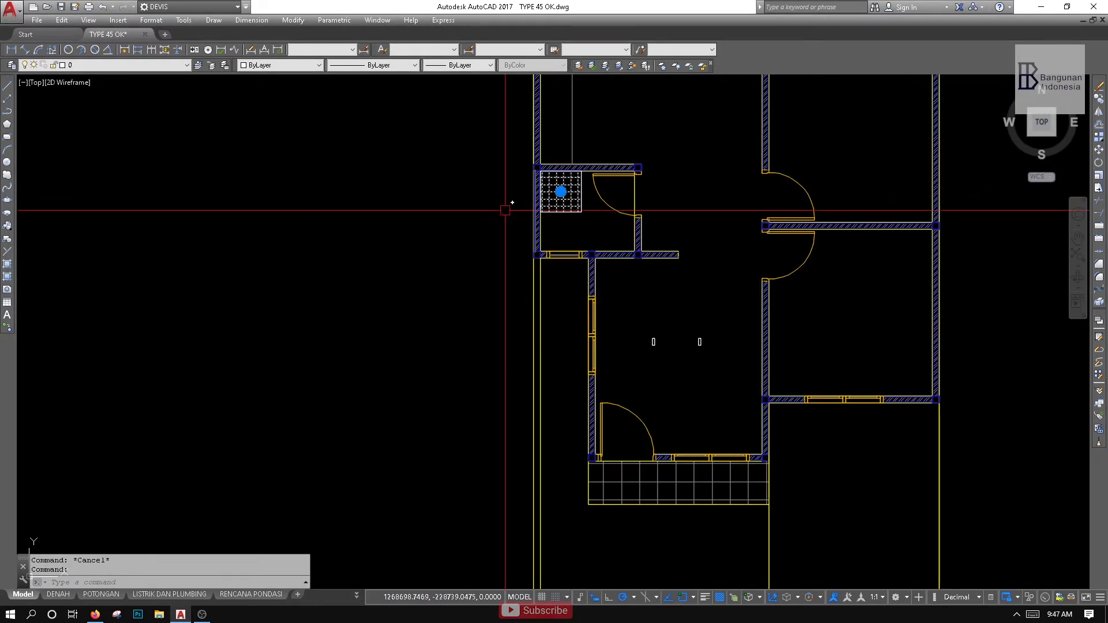
click(8, 277)
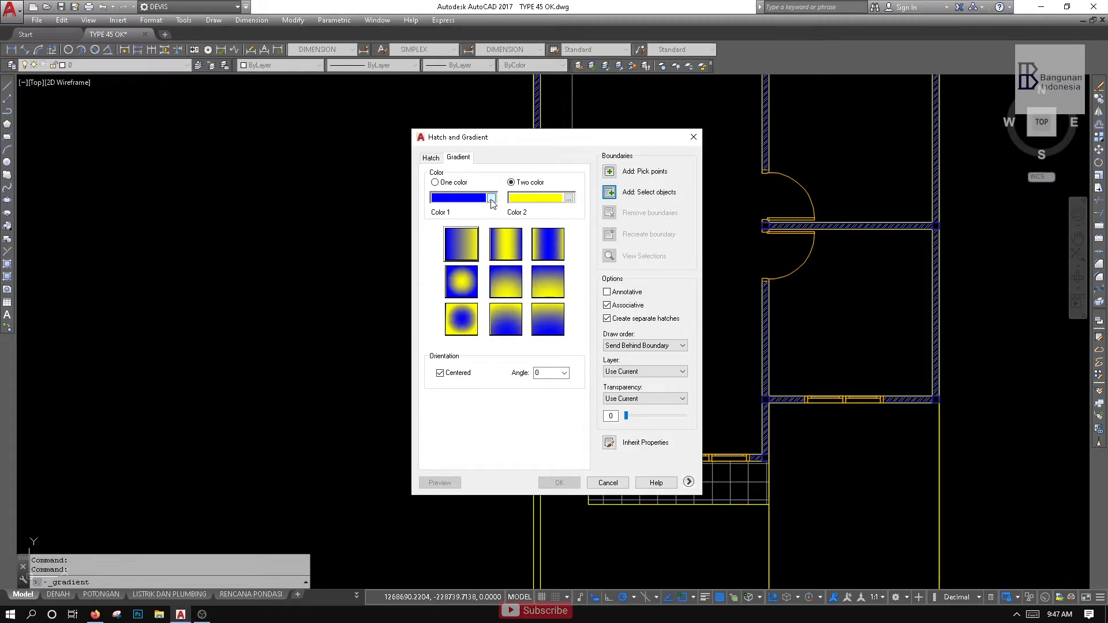
key(Escape)
Erase the fills from both glass panes of the double window in the section drawing
scroll(631, 247, down, 5)
middle_drag(631, 247, 359, 277)
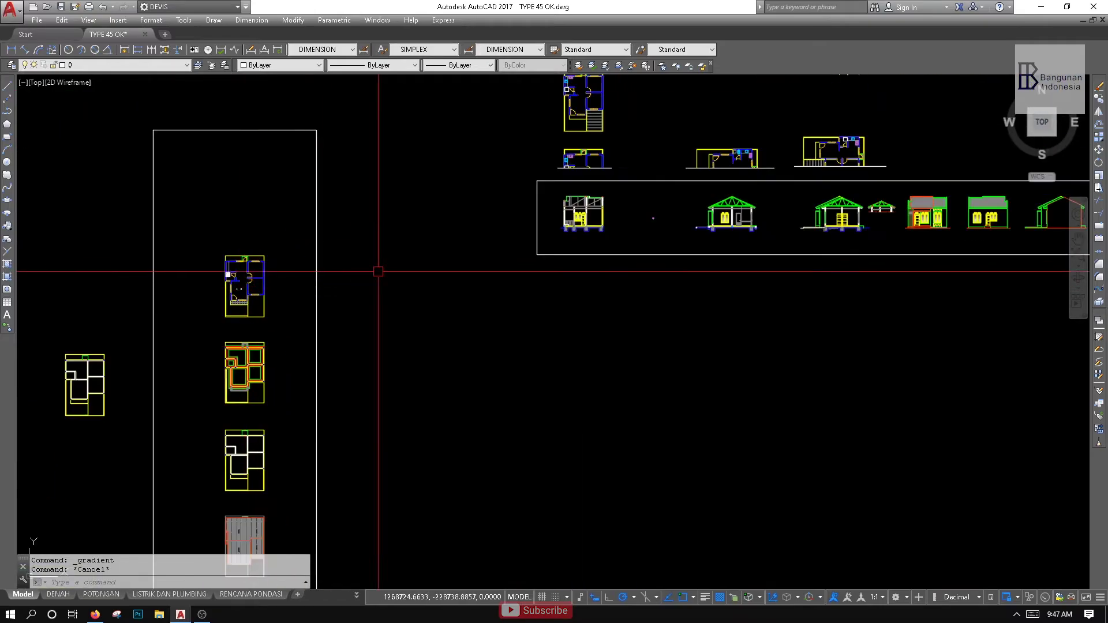
scroll(693, 198, up, 4)
scroll(811, 236, up, 8)
click(603, 211)
scroll(603, 210, down, 2)
click(527, 190)
scroll(537, 213, down, 5)
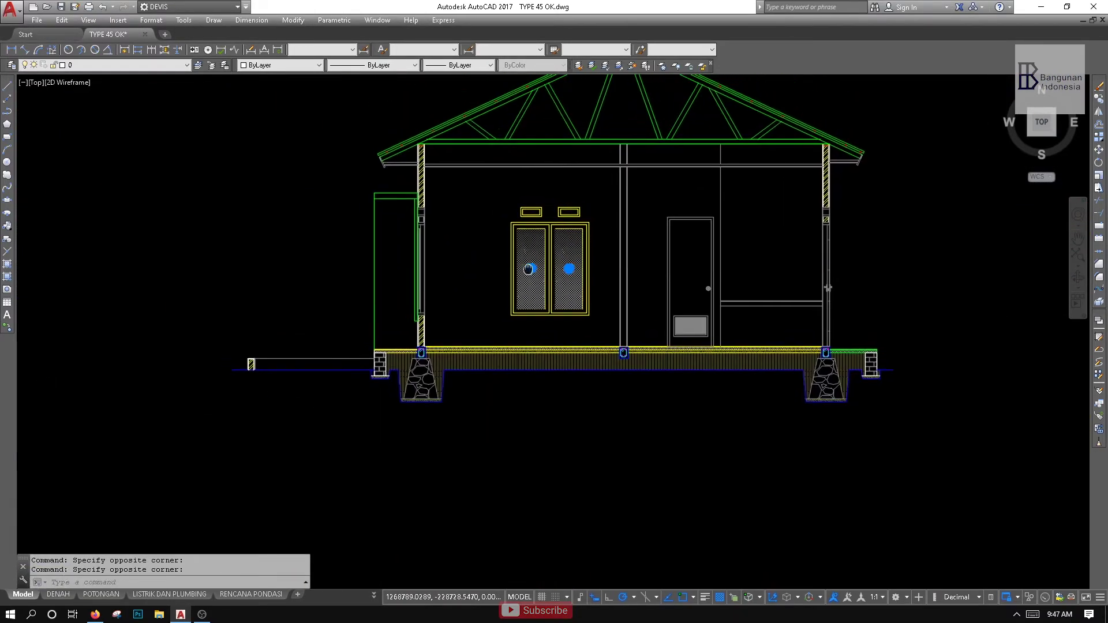
scroll(545, 222, up, 4)
key(Delete)
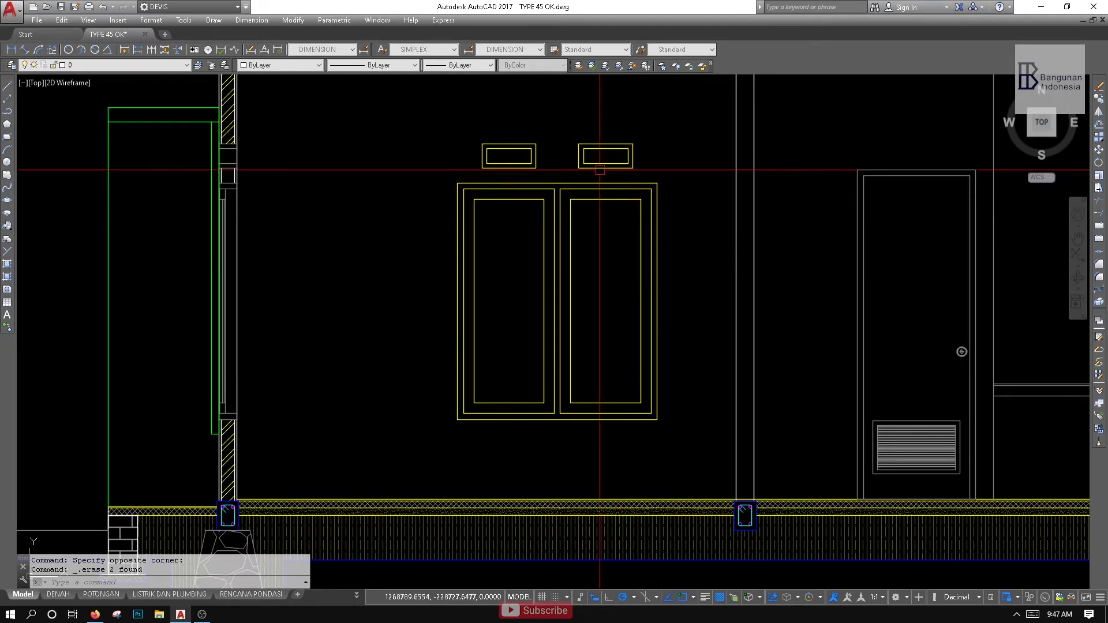
mouse_move(615, 249)
middle_down()
mouse_move(626, 235)
mouse_move(575, 255)
middle_up()
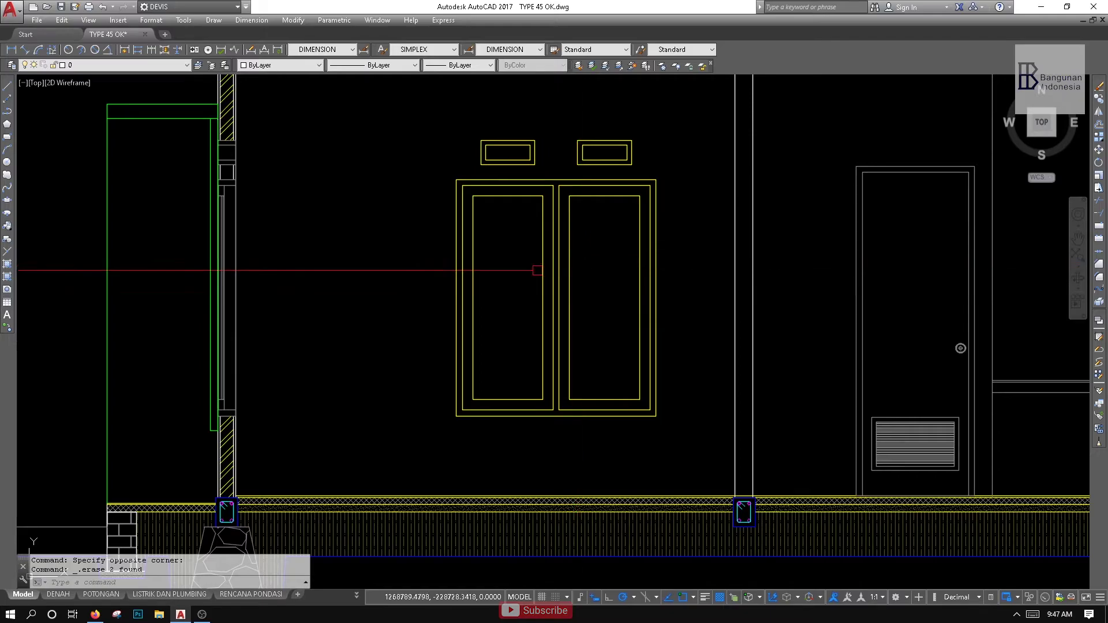
click(9, 281)
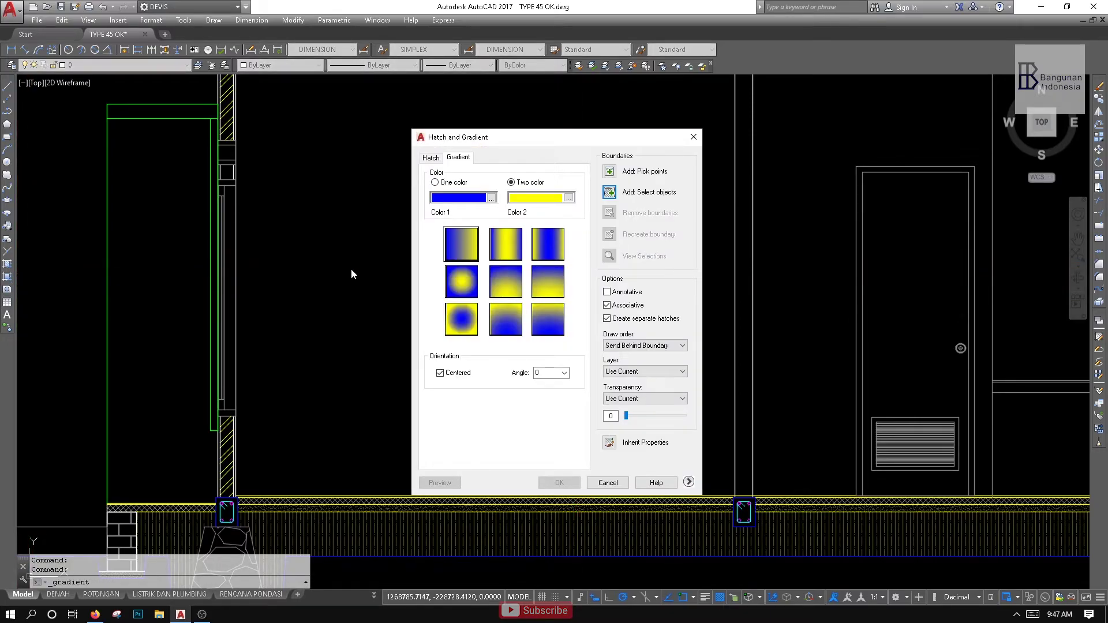
key(Escape)
middle_drag(539, 265, 510, 258)
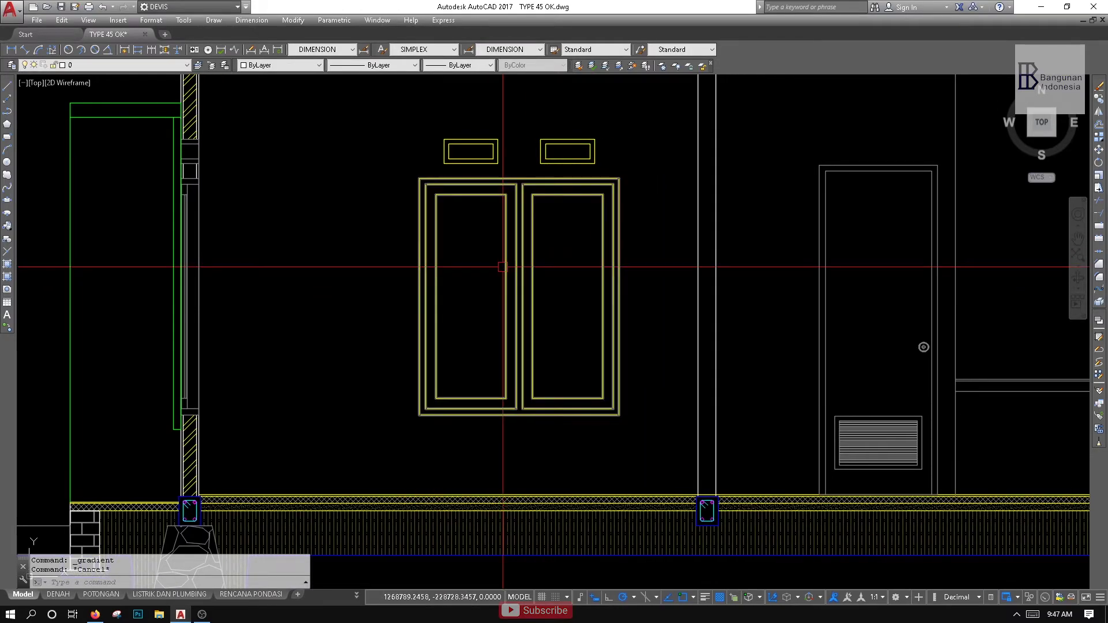
Set up a two-color gradient fill with index color 251 as the first color and 254 as the second
text(h)
key(Return)
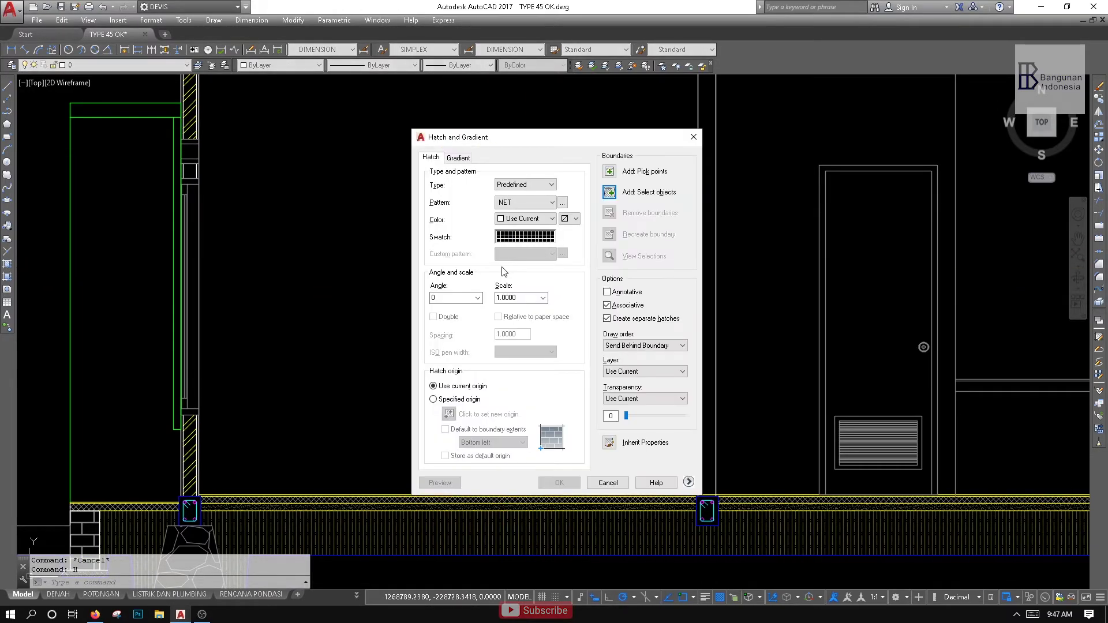
click(459, 159)
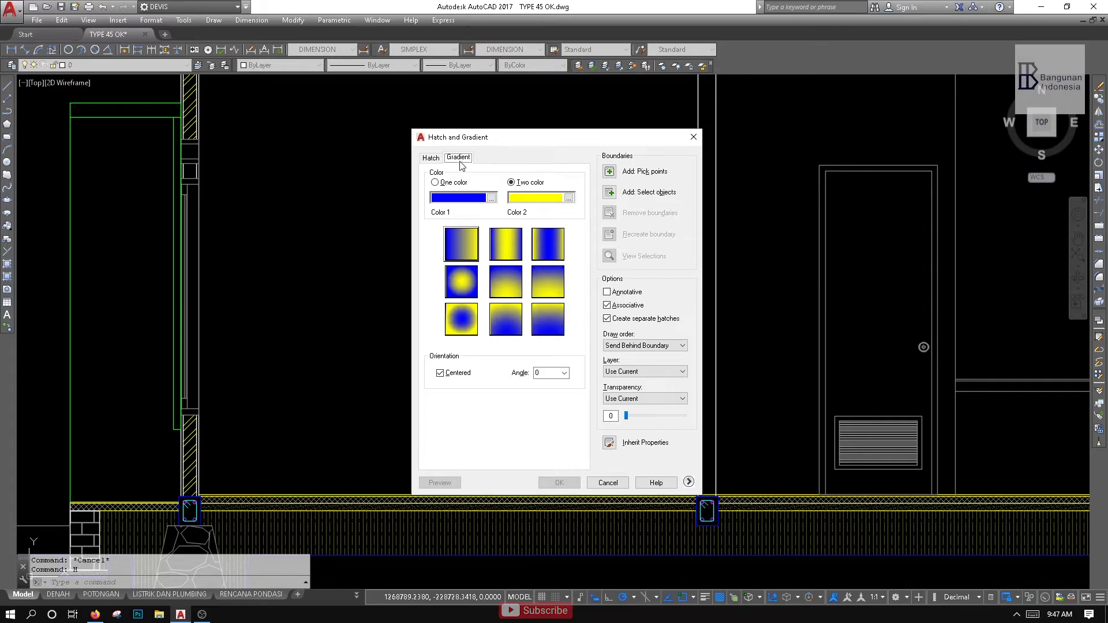
click(491, 199)
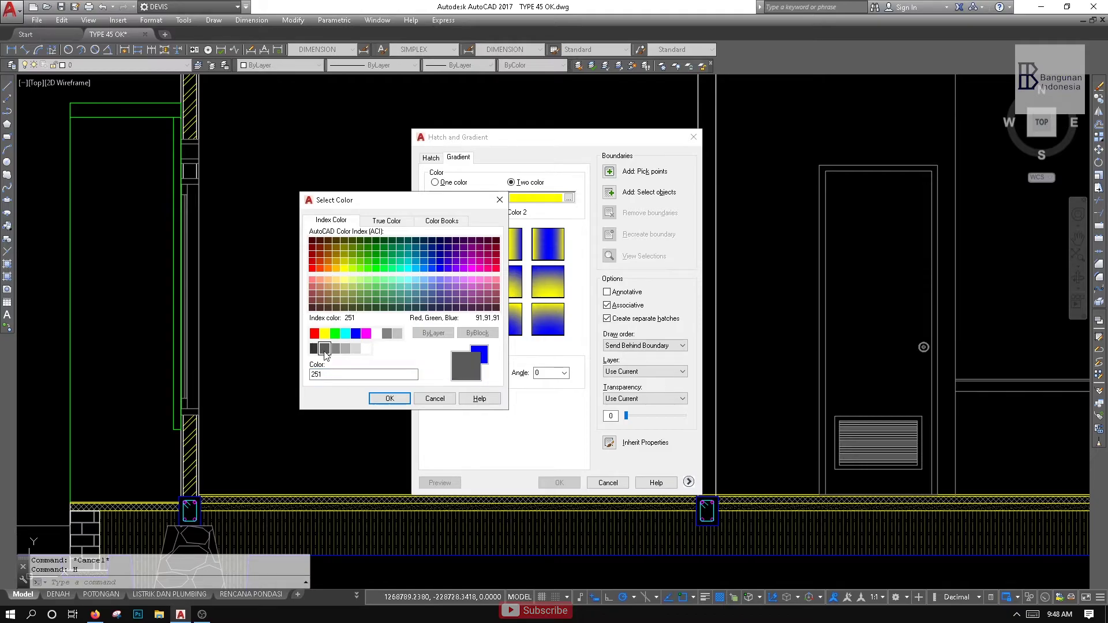
click(386, 399)
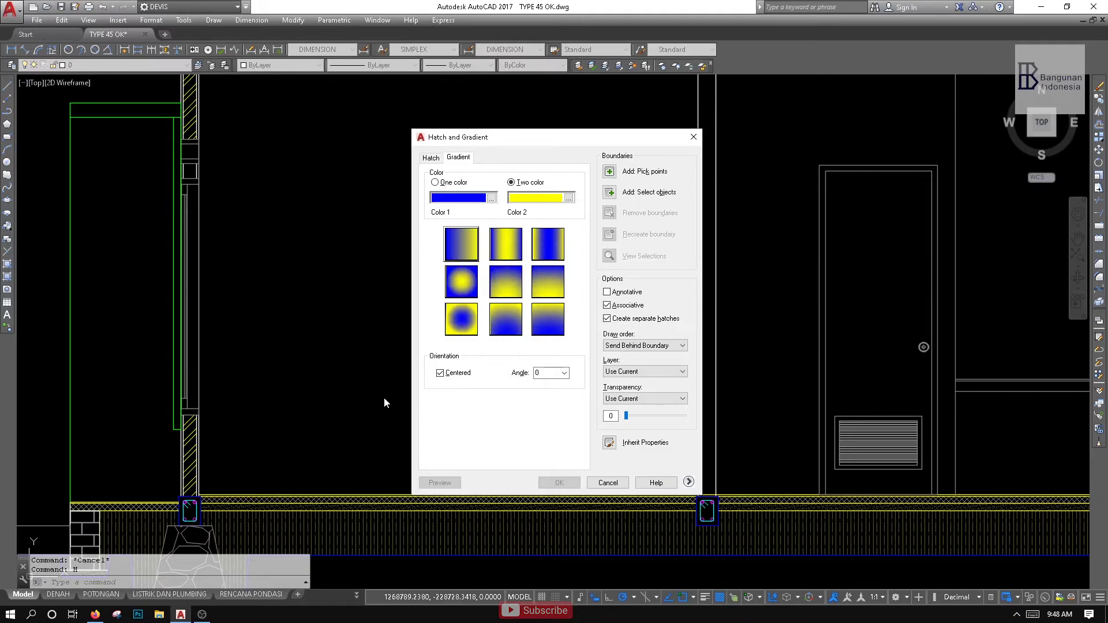
click(569, 198)
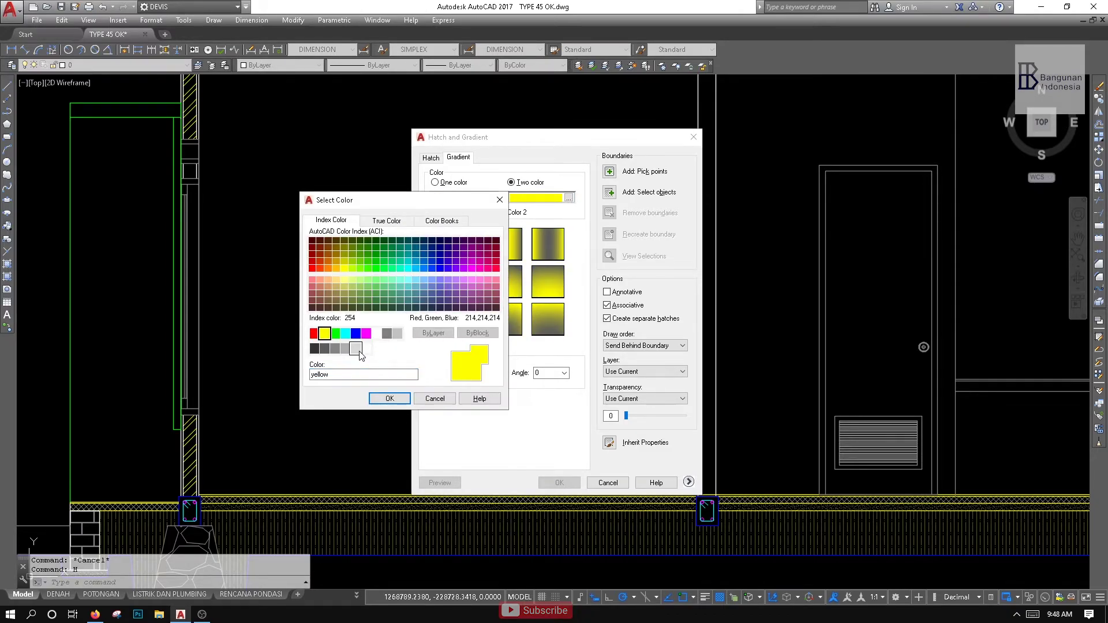
click(382, 399)
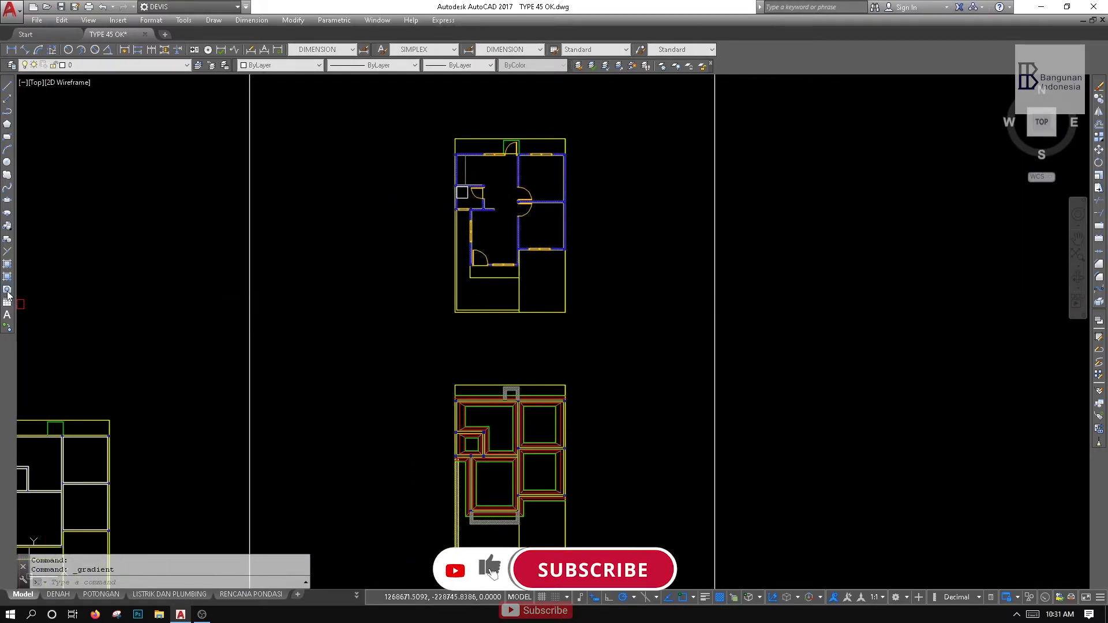
click(8, 291)
middle_drag(359, 330, 347, 364)
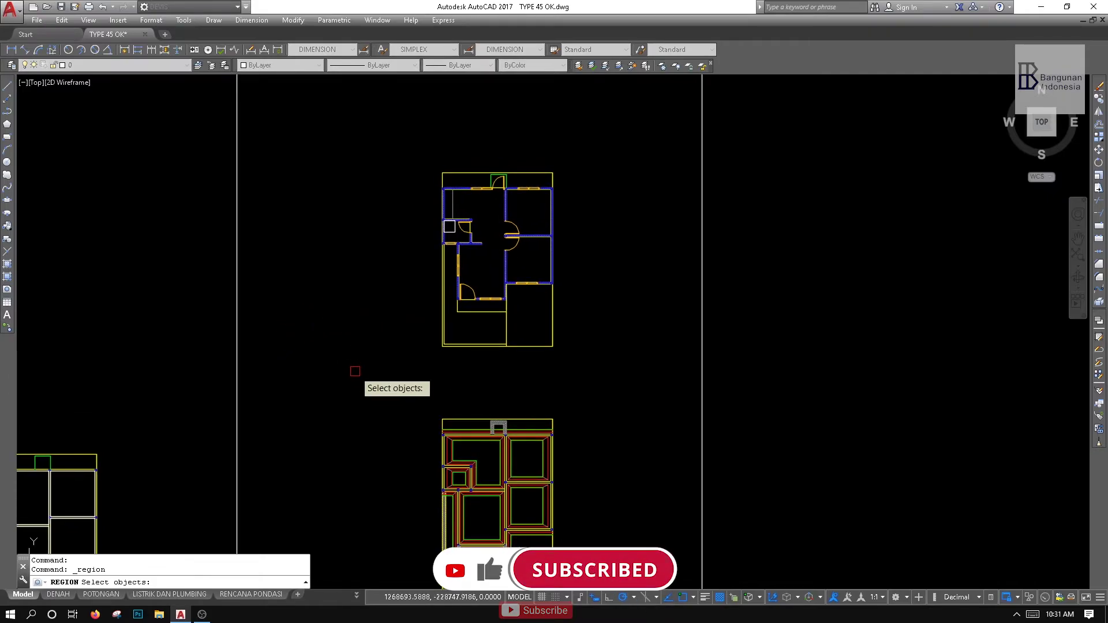
key(Escape)
scroll(340, 433, up, 2)
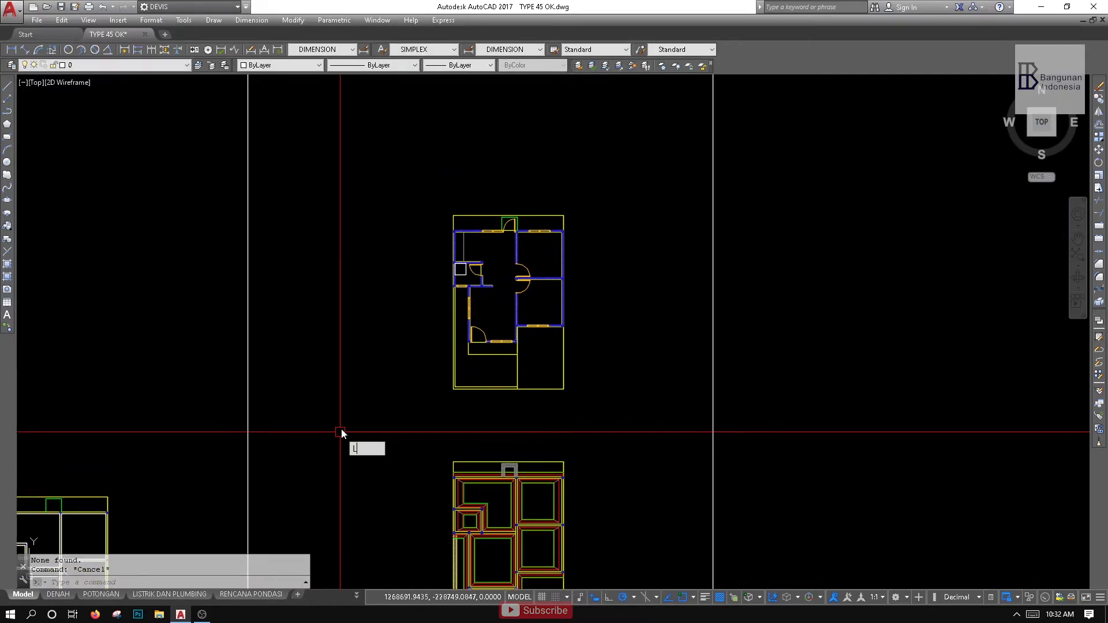
Draw a closed four-sided shape from separate lines beside the floor plan, with a sloping lower edge and a left side about 2.59 units long
text(l)
key(Return)
scroll(330, 356, up, 2)
click(318, 349)
click(441, 349)
click(443, 420)
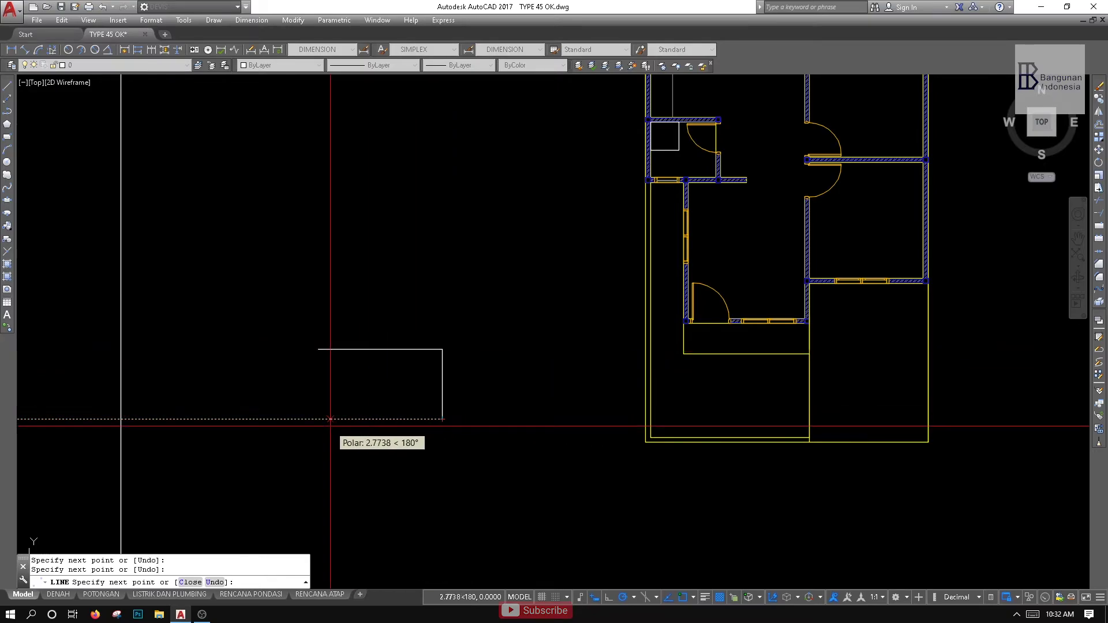
click(322, 453)
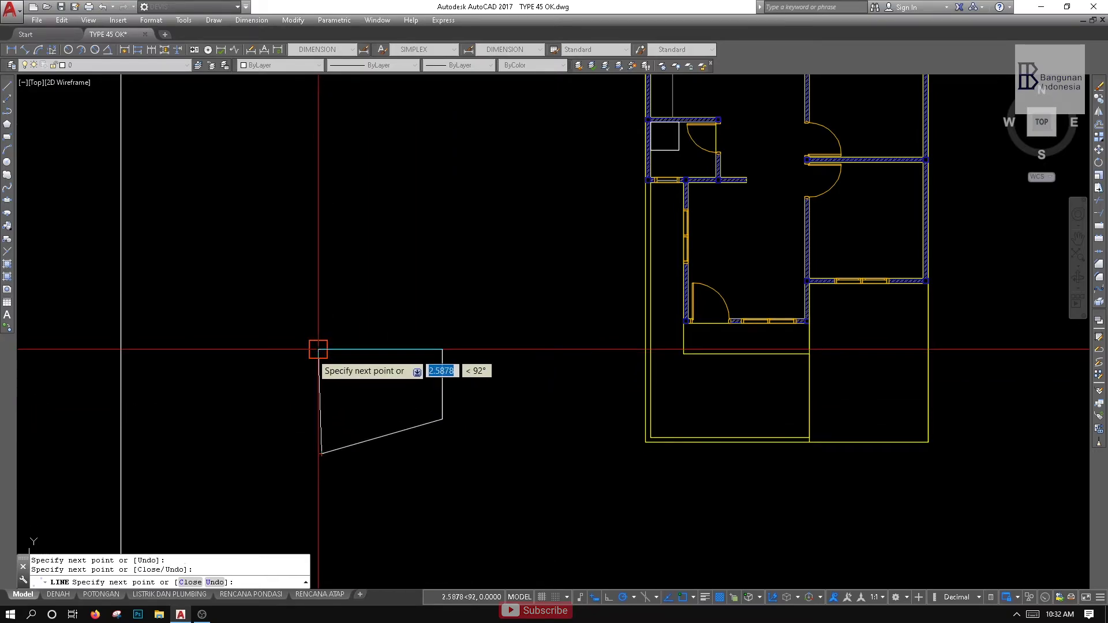
click(318, 349)
key(Escape)
Select the lines of the four-sided shape to check whether they are separate objects, and clear the selection
click(484, 306)
key(Escape)
click(387, 364)
click(303, 445)
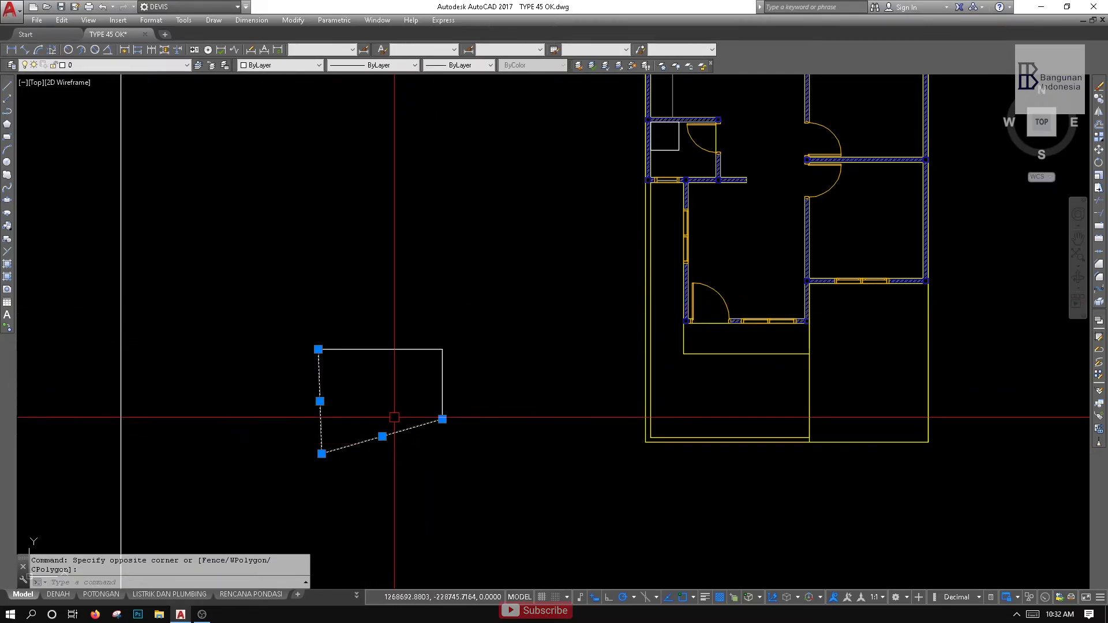
click(477, 280)
click(247, 494)
key(Escape)
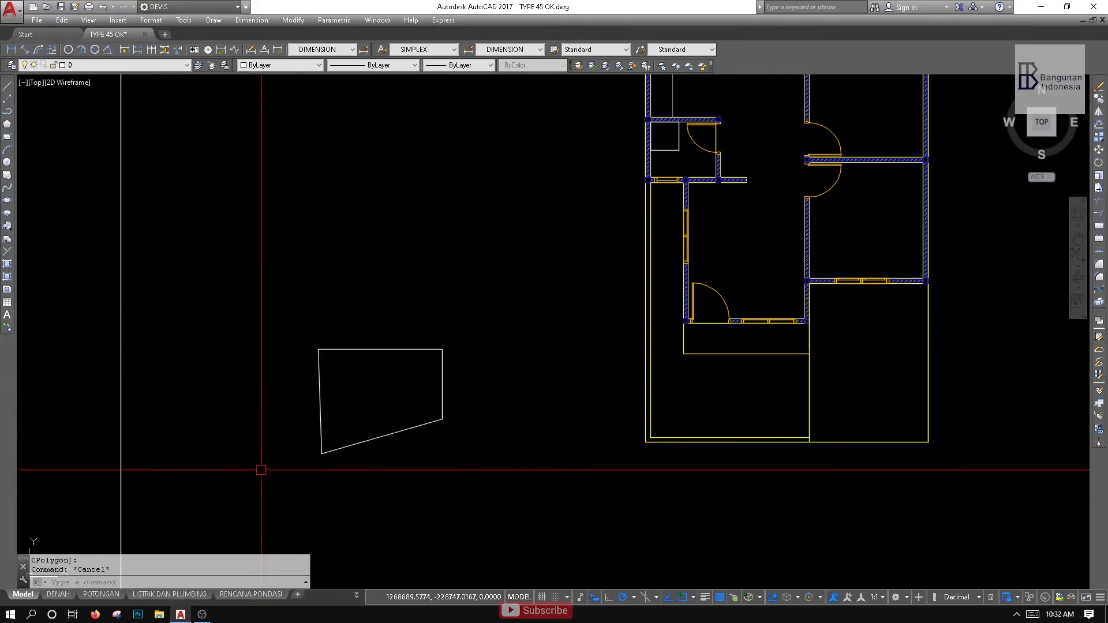
Convert the four lines of the closed shape into a region, and select it to inspect the result
click(7, 290)
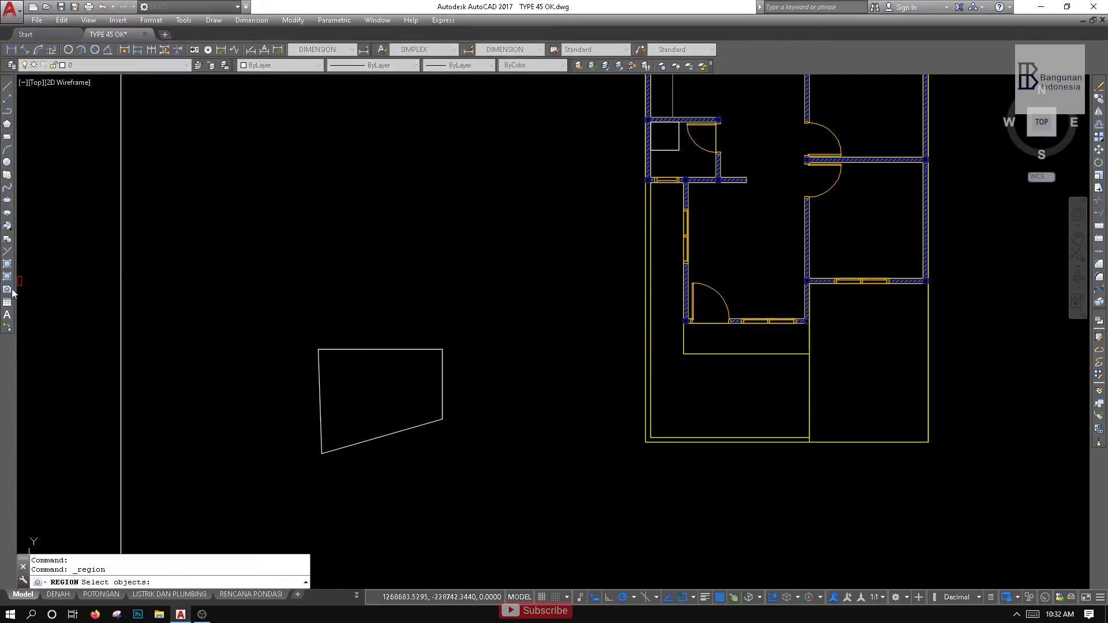
click(240, 500)
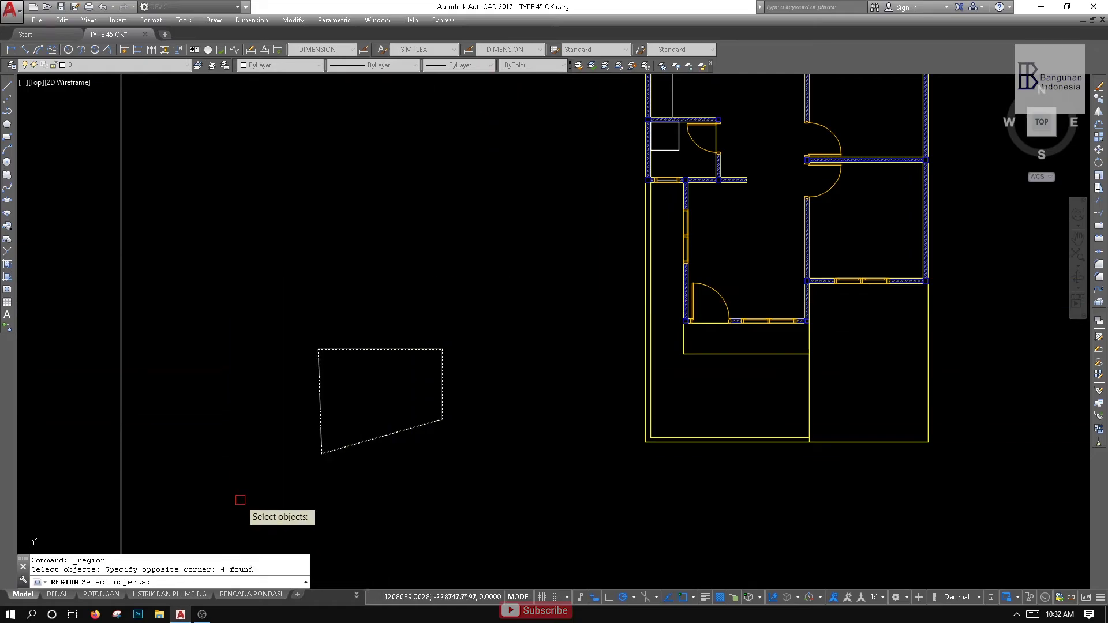
key(Return)
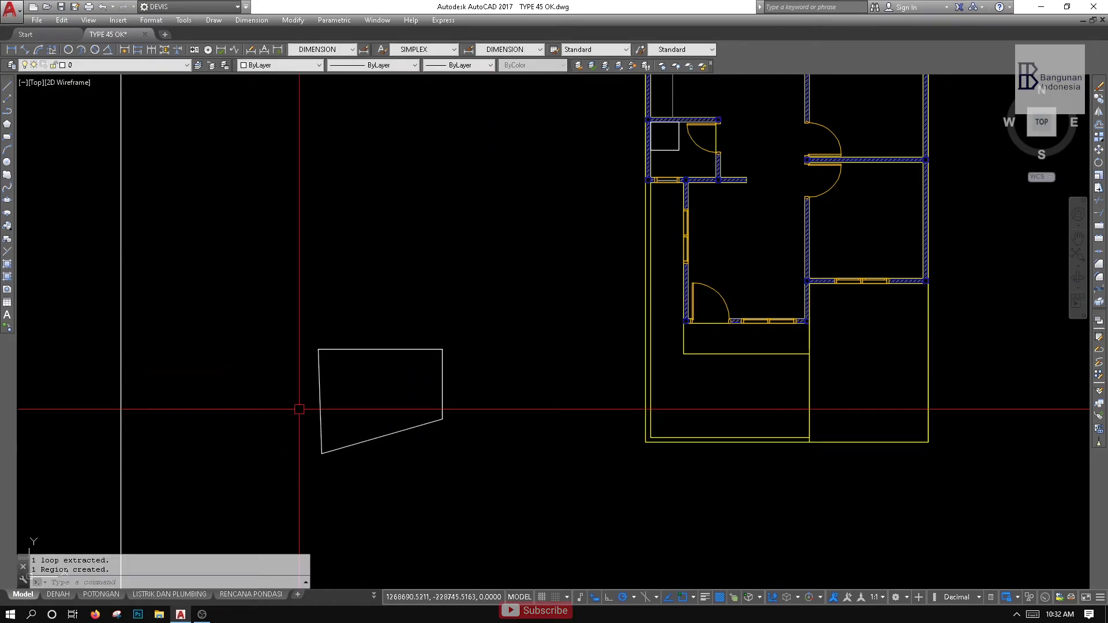
click(322, 391)
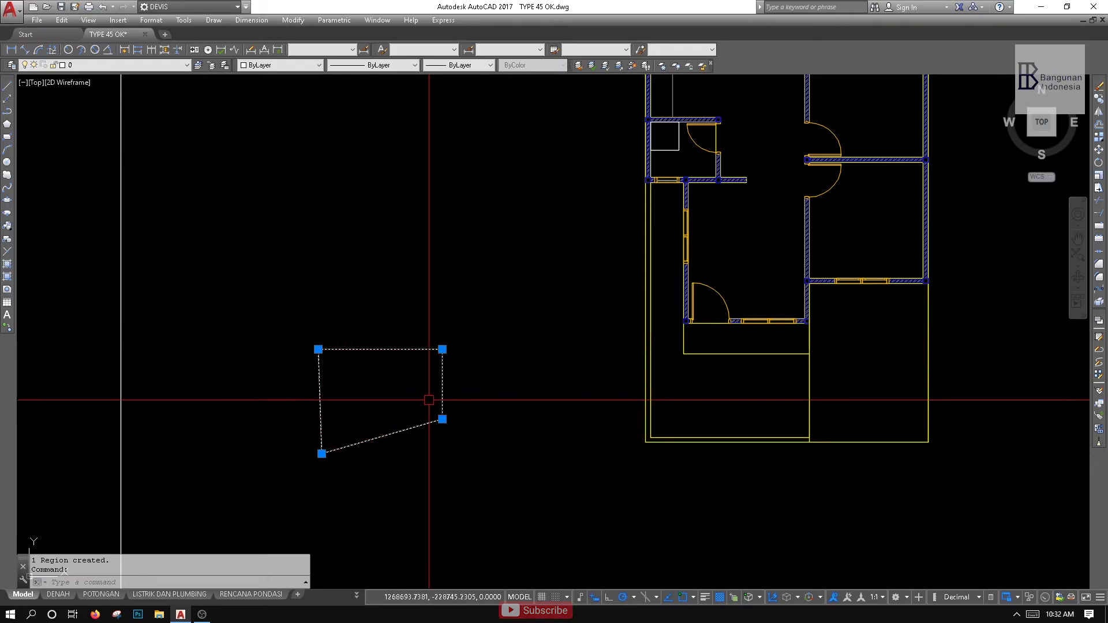
scroll(317, 351, up, 5)
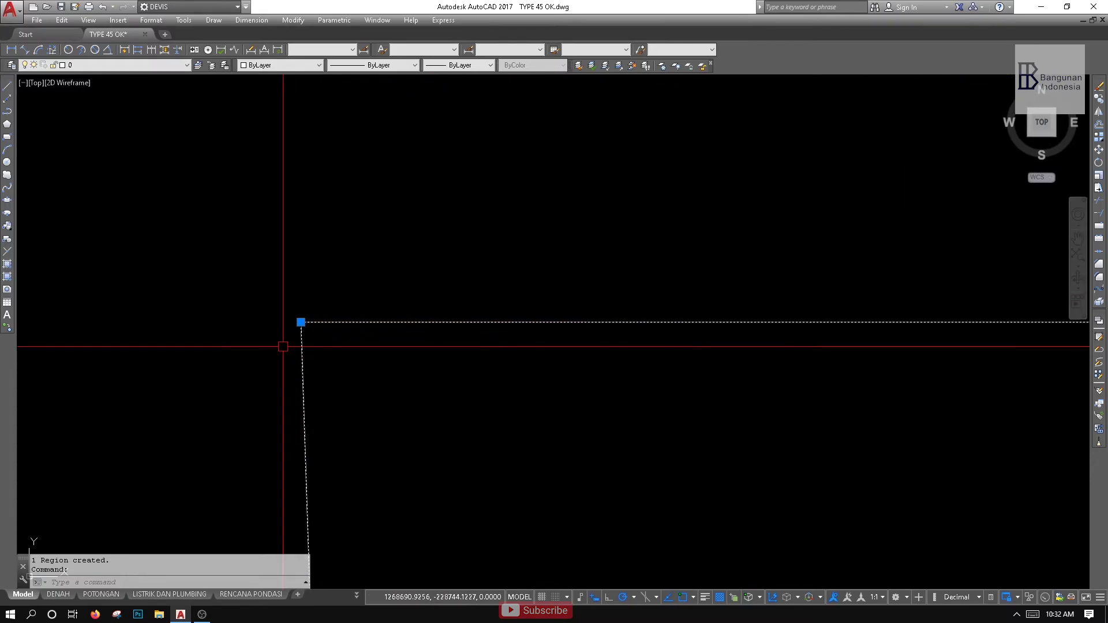
Draw an open polyline with four segments above the four-sided region
scroll(290, 341, down, 5)
middle_drag(331, 361, 337, 465)
key(Escape)
key(Escape)
text(PL)
key(Return)
click(294, 227)
click(472, 227)
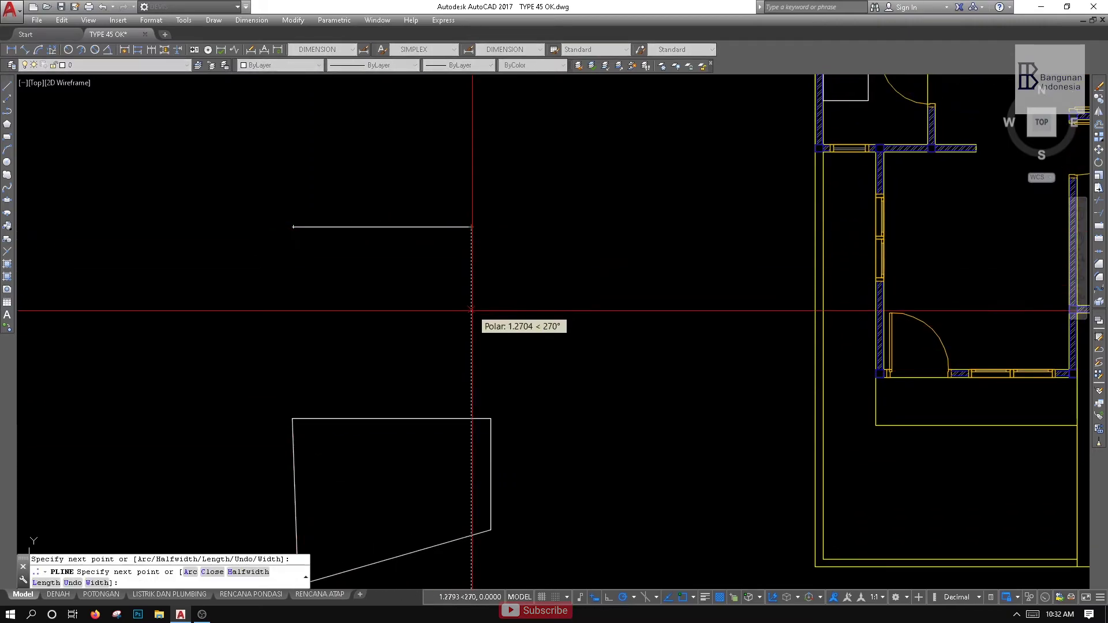
click(510, 322)
click(330, 339)
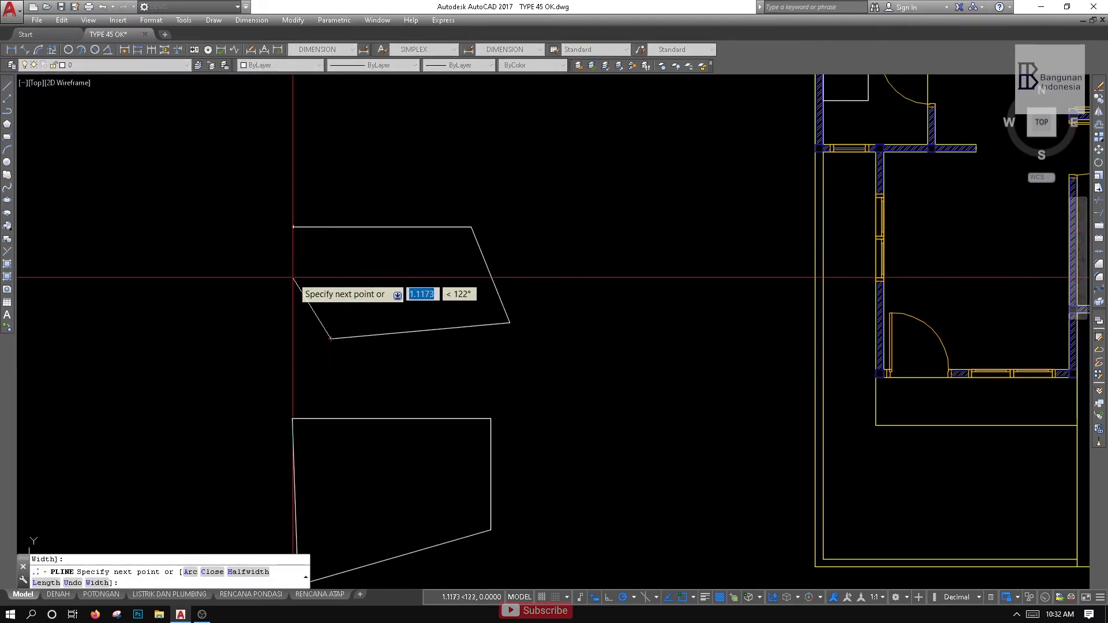
click(272, 264)
key(Return)
Erase the open four-segment polyline above the region
click(289, 286)
middle_drag(289, 286, 315, 297)
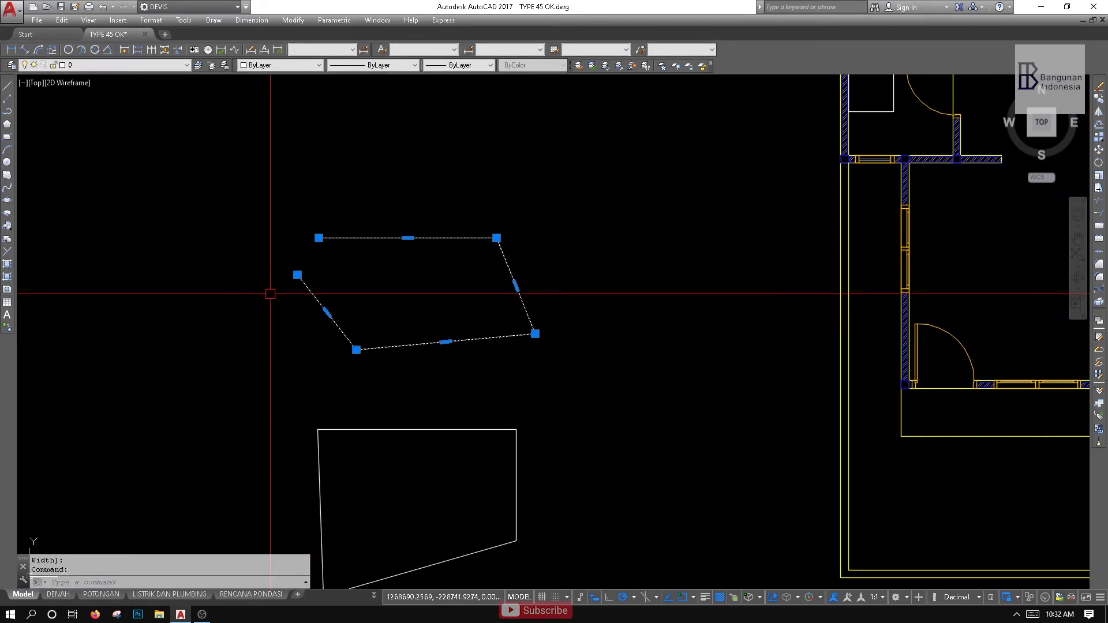
key(Delete)
Draw an open shape from four connected separate lines above the region, leaving its left side unclosed
middle_drag(34, 306, 23, 344)
text(l)
key(Return)
click(296, 251)
click(547, 251)
click(546, 326)
click(435, 373)
click(293, 328)
key(Escape)
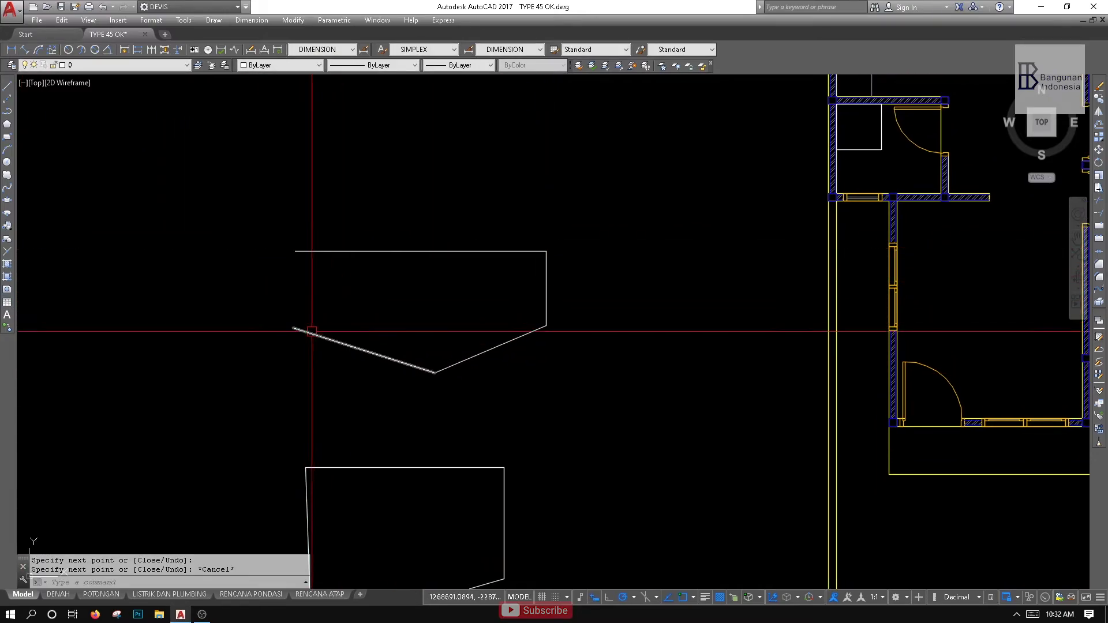
Try to convert the four lines of the open shape into a region, and select them to check the result
click(6, 292)
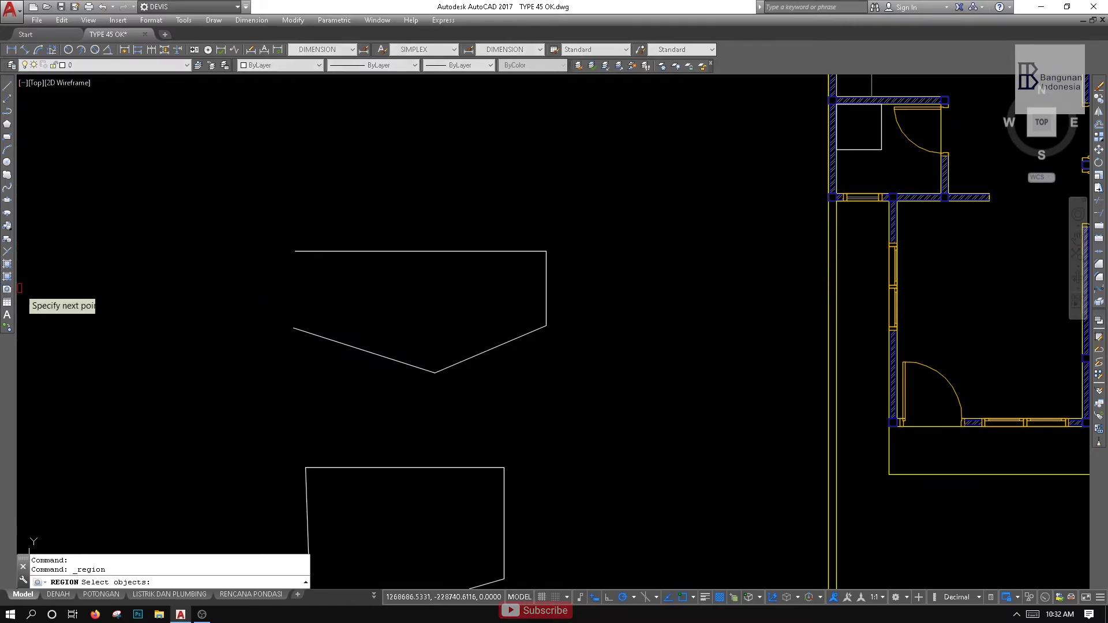
click(604, 198)
click(231, 386)
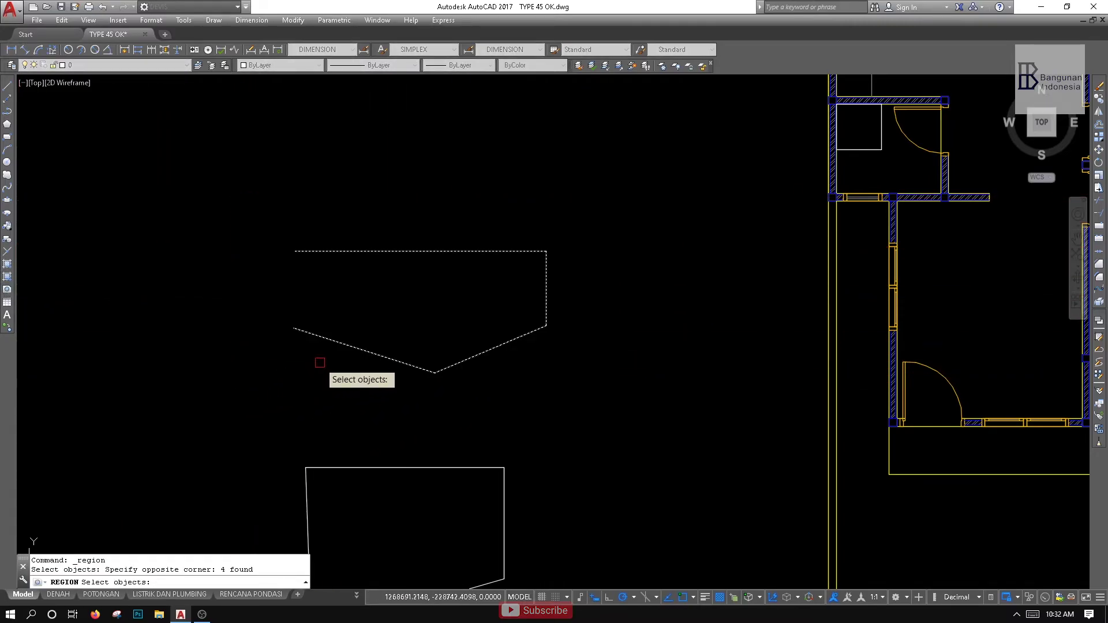
key(Return)
click(628, 205)
click(263, 396)
middle_drag(405, 424, 409, 326)
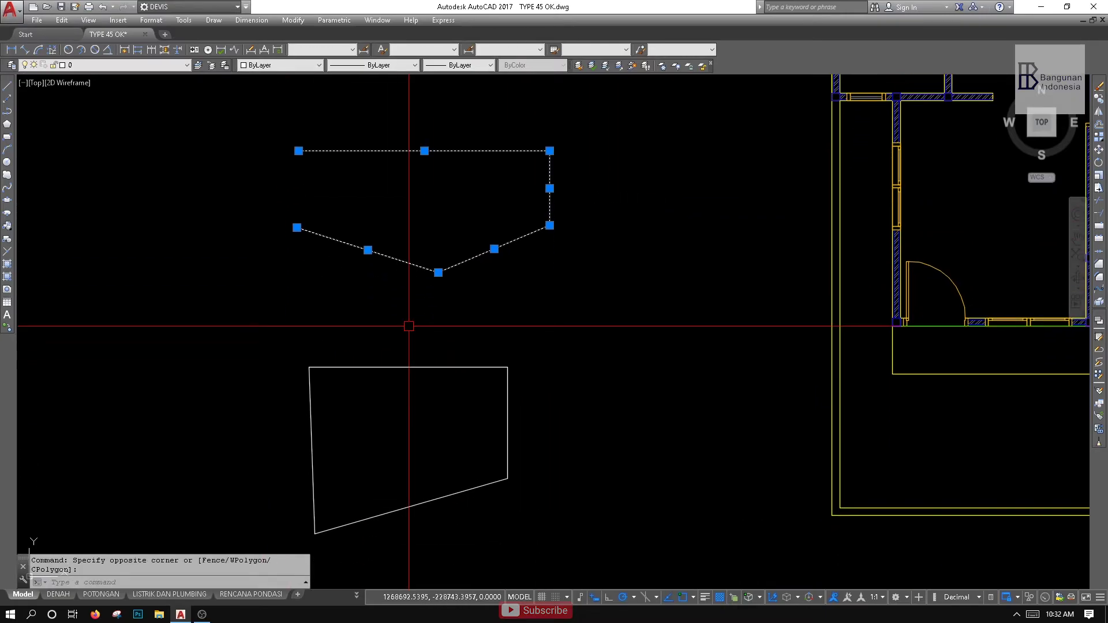
middle_drag(484, 241, 463, 266)
scroll(470, 248, down, 2)
key(Escape)
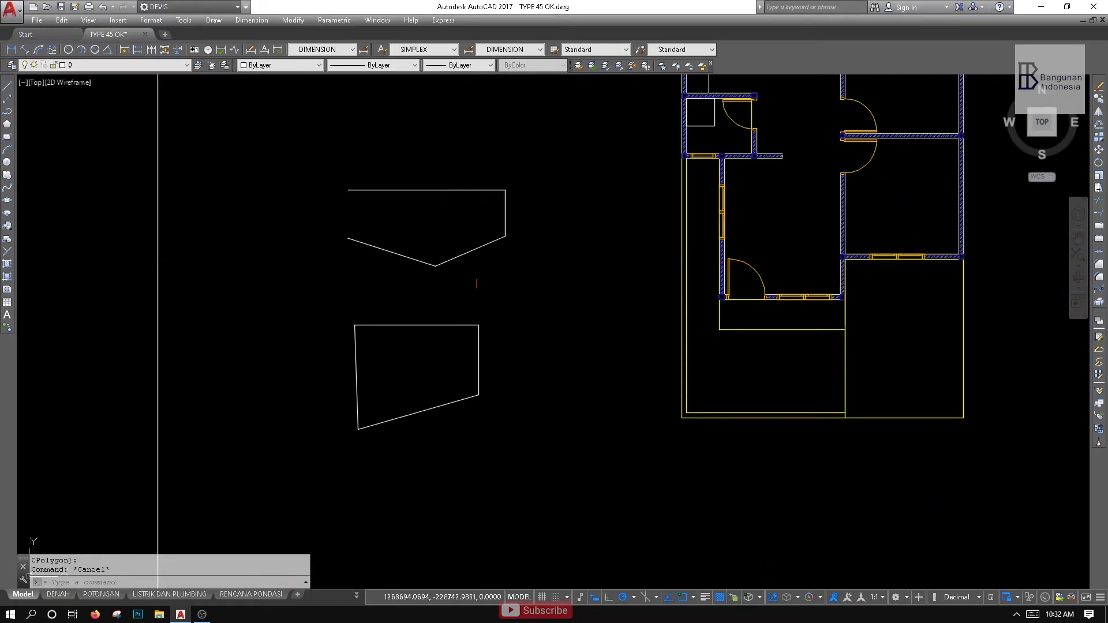
Erase the four lines of the open shape above the region
click(530, 177)
click(390, 277)
middle_drag(400, 268, 435, 279)
key(Delete)
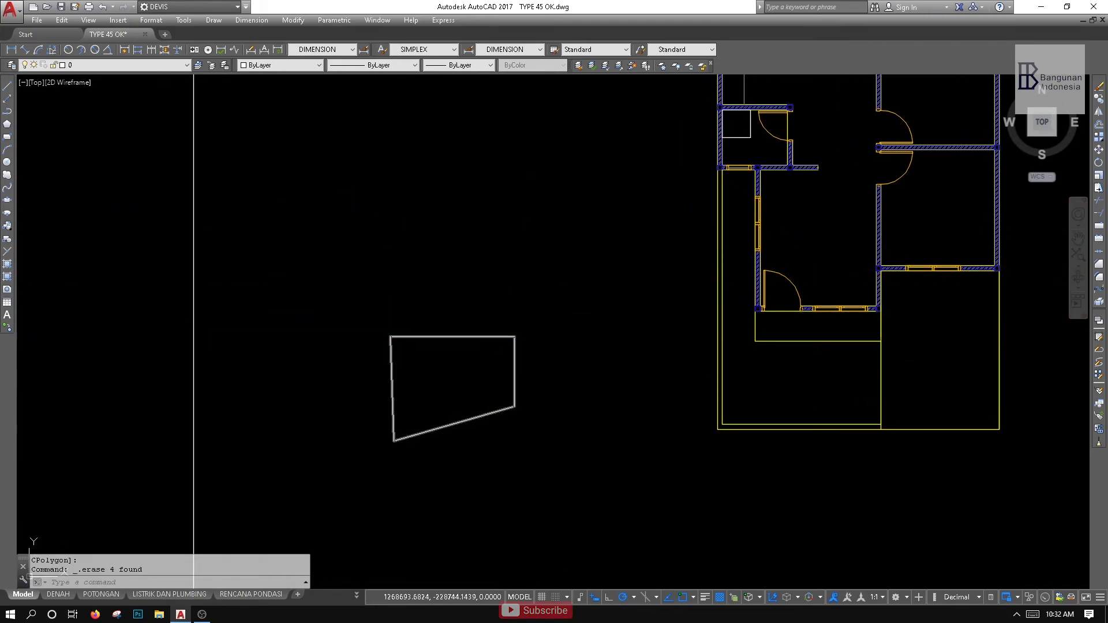
Select the four-sided region to examine it as a single object, and clear the selection
click(442, 333)
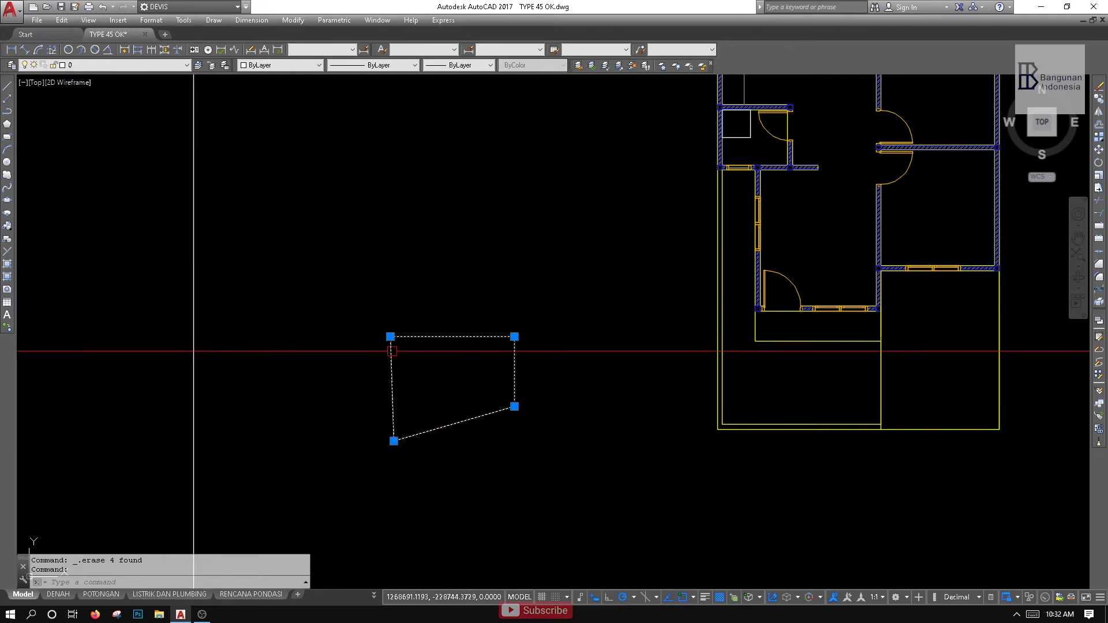
scroll(397, 346, up, 4)
mouse_move(411, 326)
middle_down()
mouse_move(396, 287)
mouse_move(407, 341)
middle_up()
scroll(398, 285, down, 2)
scroll(445, 258, down, 4)
middle_drag(445, 257, 430, 295)
click(375, 343)
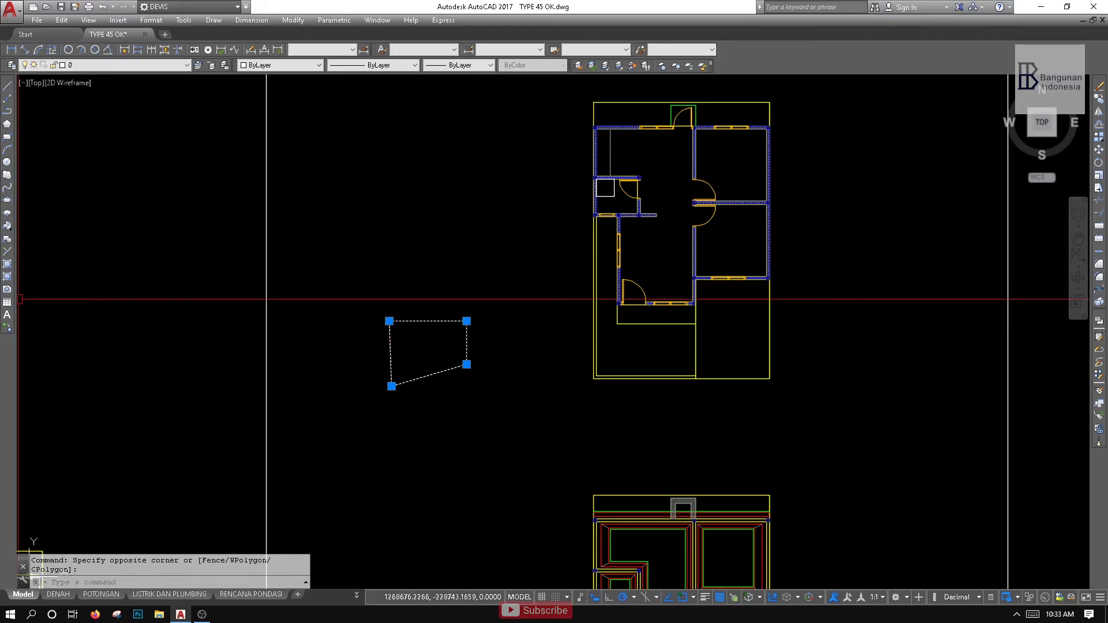
mouse_move(382, 347)
middle_down()
mouse_move(369, 371)
mouse_move(384, 376)
middle_up()
key(Escape)
key(Escape)
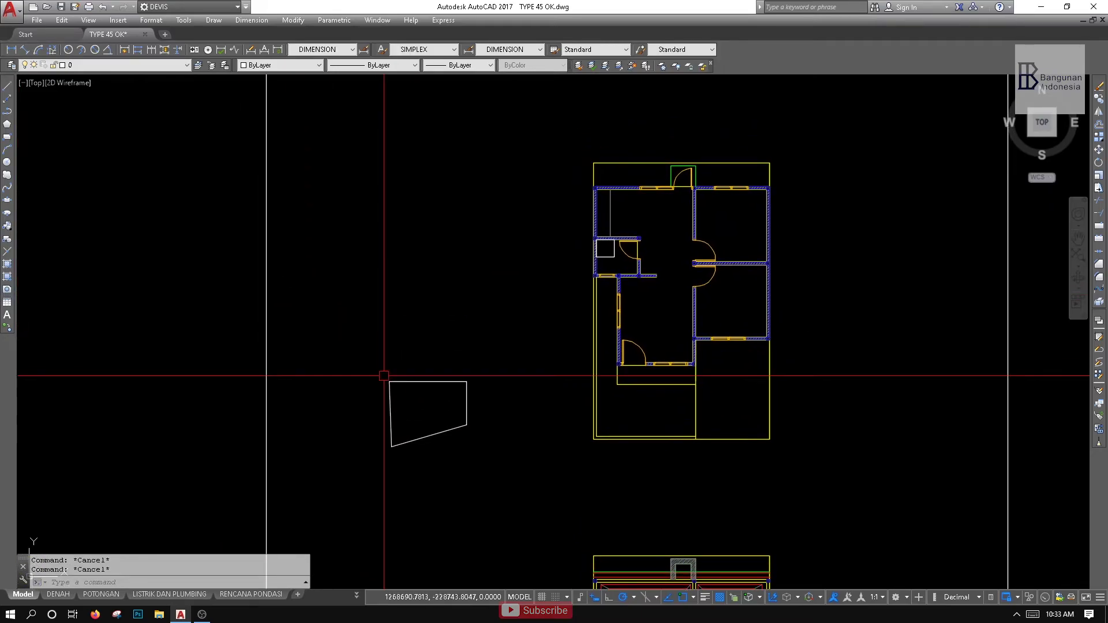
Draw a closed irregular seven-sided outline from separate lines above the four-sided region, with a short kinked edge on its left side
key(BackSpace)
text(l)
key(Return)
click(336, 261)
click(373, 209)
click(440, 226)
click(441, 306)
click(392, 343)
click(312, 344)
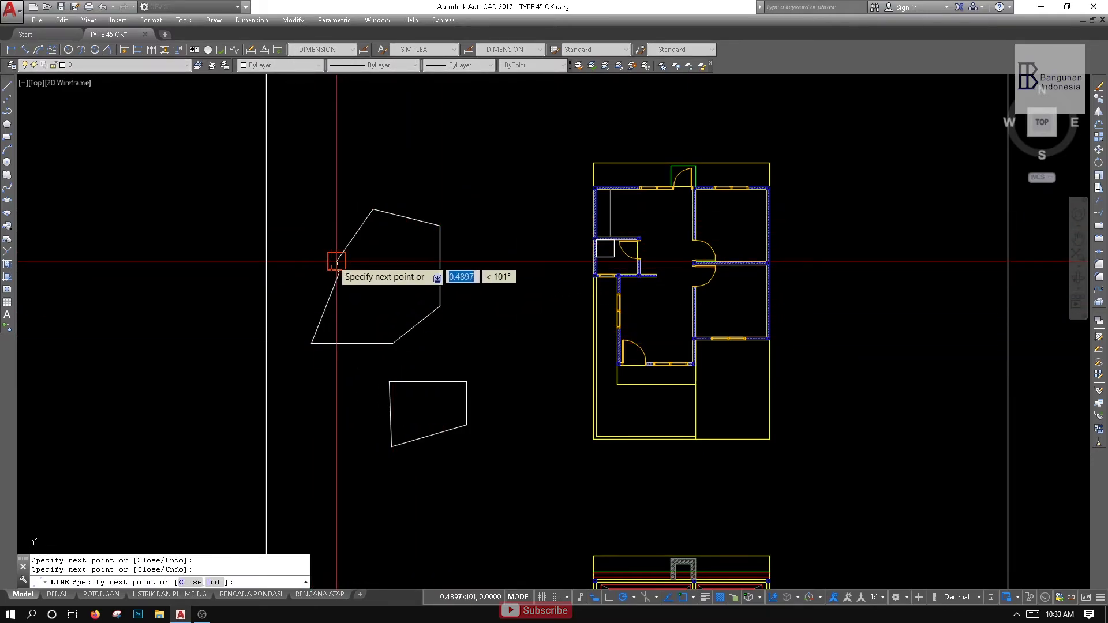
click(336, 261)
key(Escape)
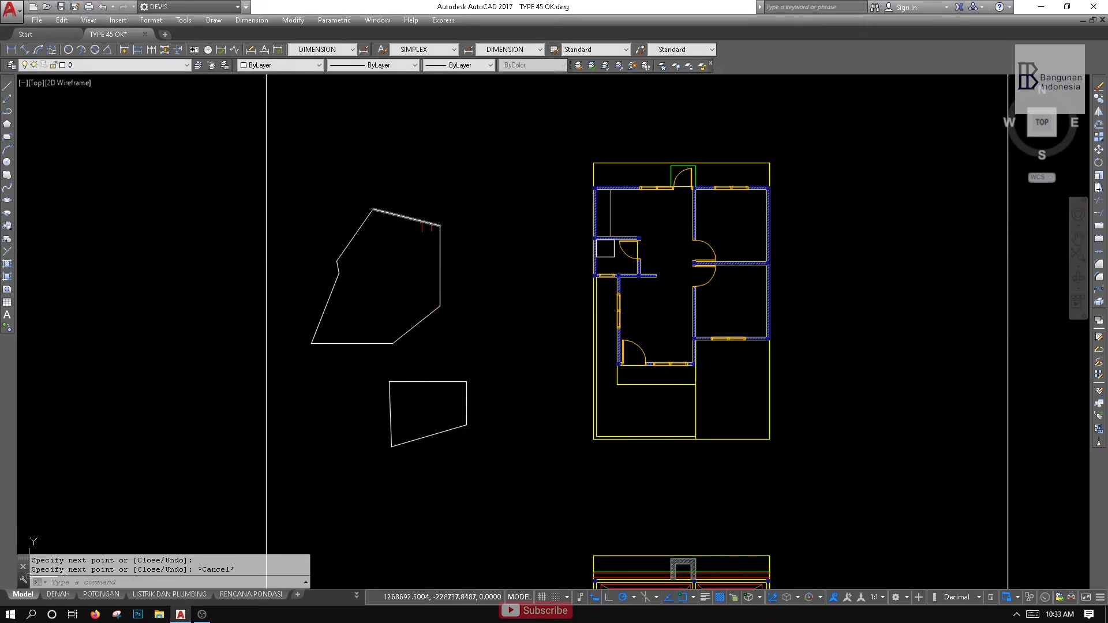
Select the lines of the seven-sided outline to check them, and clear the selection
middle_drag(444, 231, 497, 221)
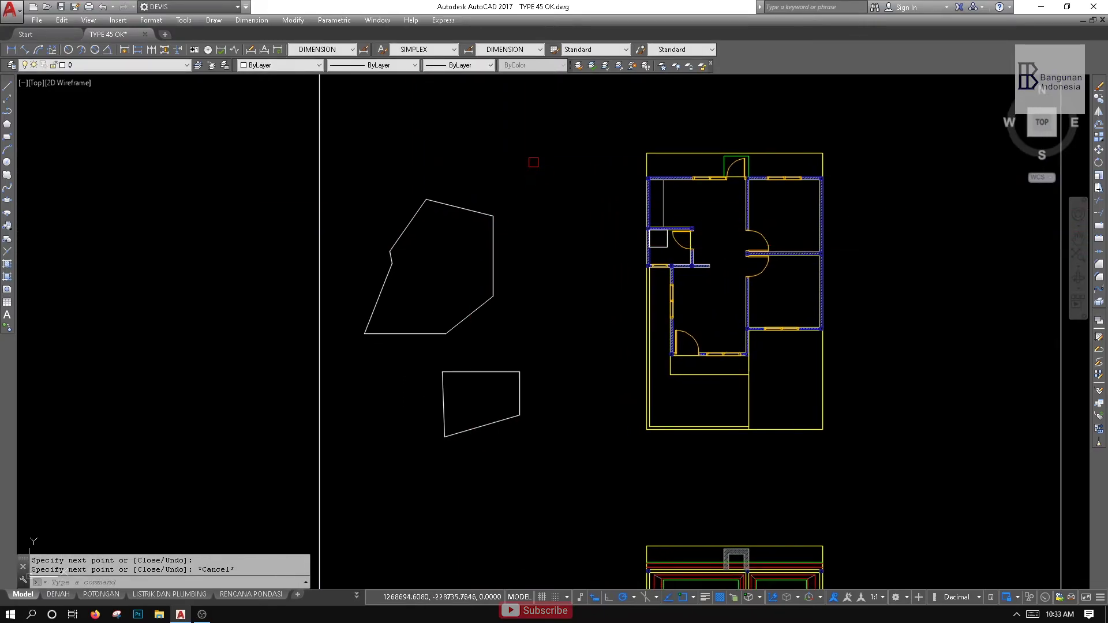
scroll(459, 242, up, 2)
click(560, 136)
click(435, 298)
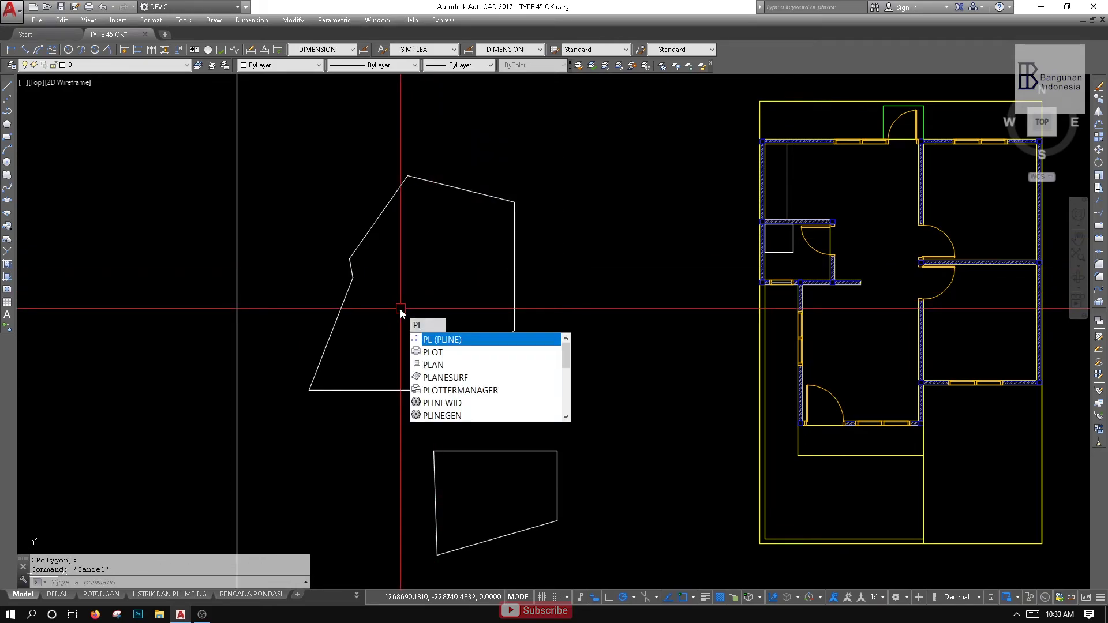
Trace the seven-sided outline with a closed polyline through all its corners, starting at the lower-left corner
key(Return)
key(Escape)
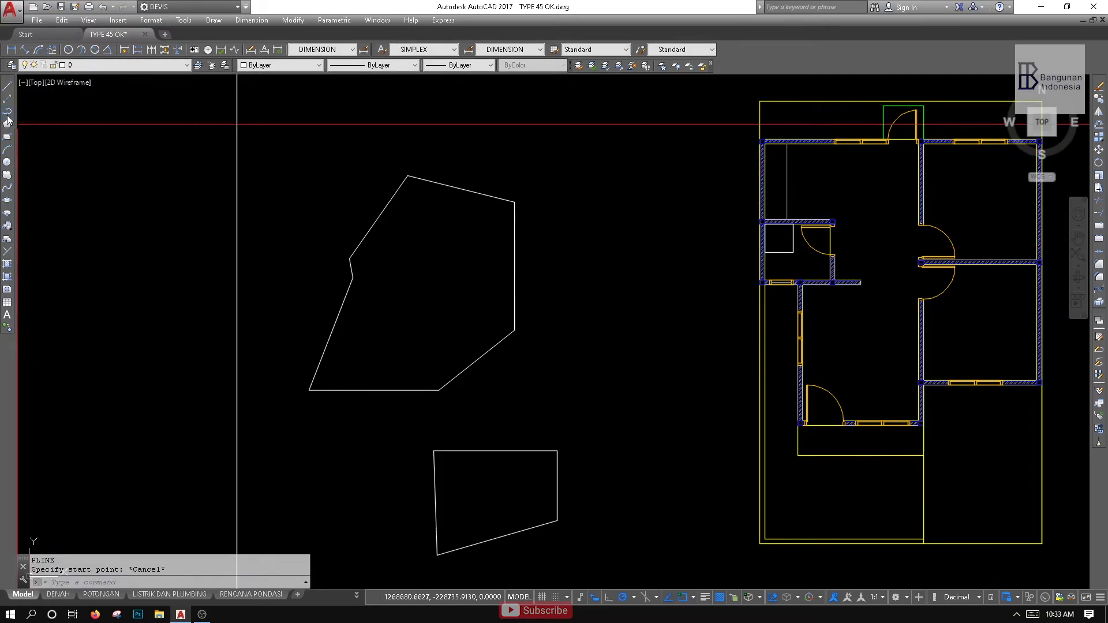
click(7, 111)
click(309, 390)
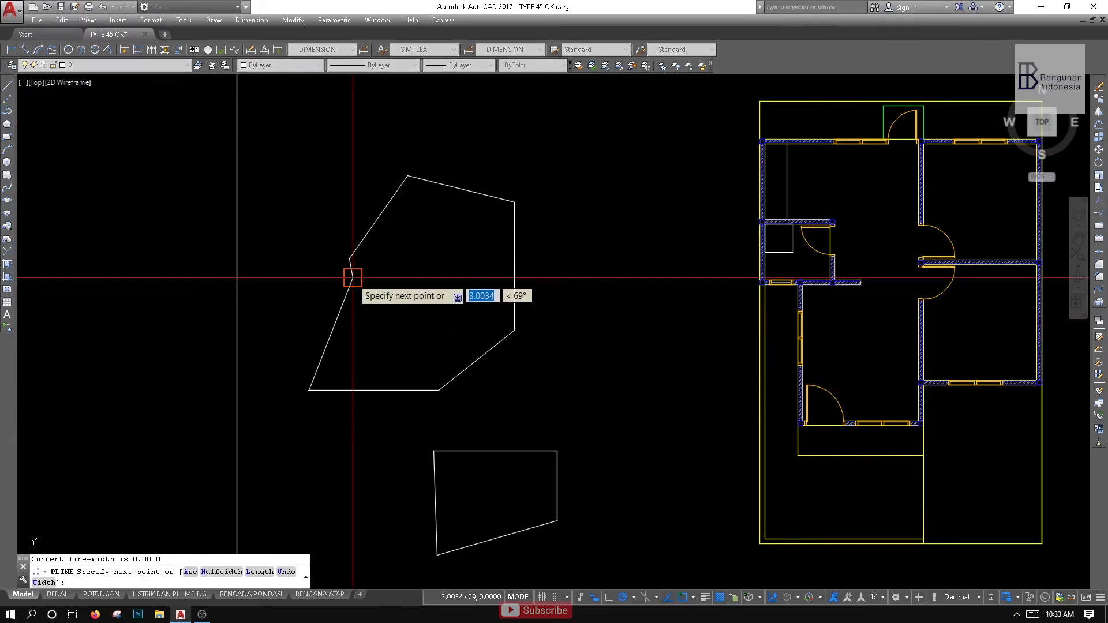
click(352, 278)
click(349, 258)
click(407, 176)
click(515, 202)
click(515, 331)
click(439, 391)
click(309, 390)
key(Escape)
Move the traced polyline about 8.4 units straight to the left, away from the original lines
click(385, 390)
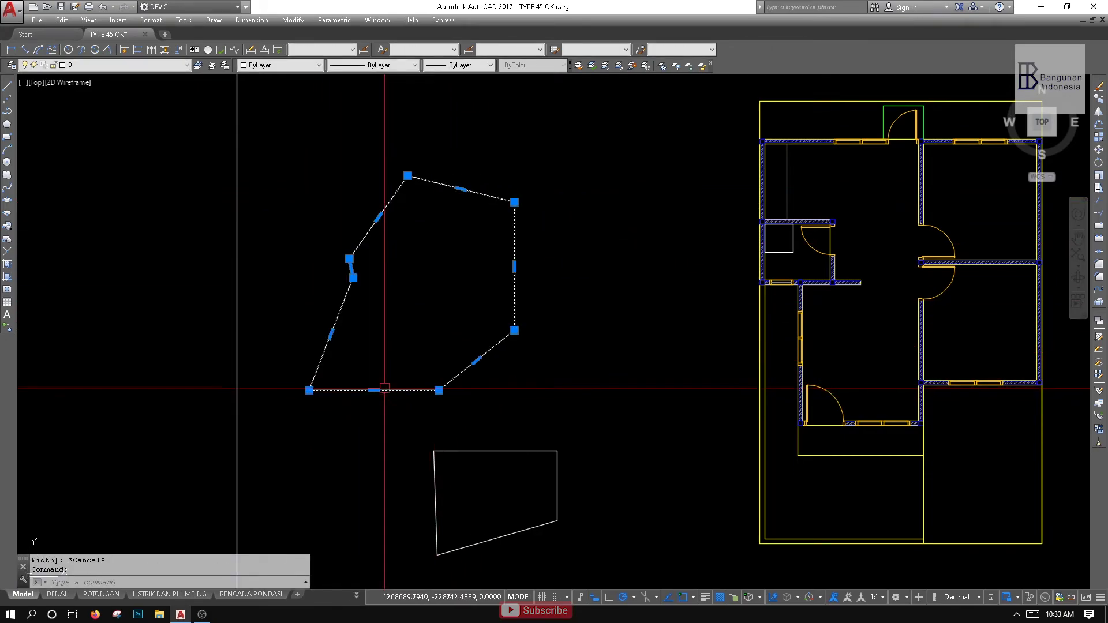
scroll(386, 391, down, 2)
text(m)
key(Return)
click(511, 342)
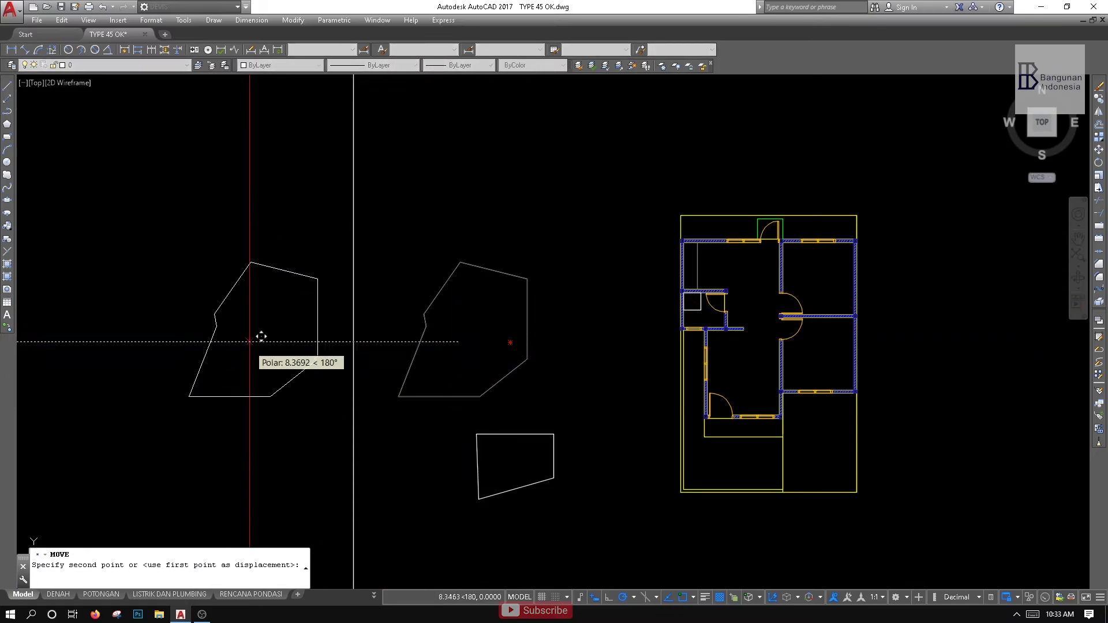
click(261, 339)
Erase the moved polyline copy of the outline
click(304, 241)
click(265, 313)
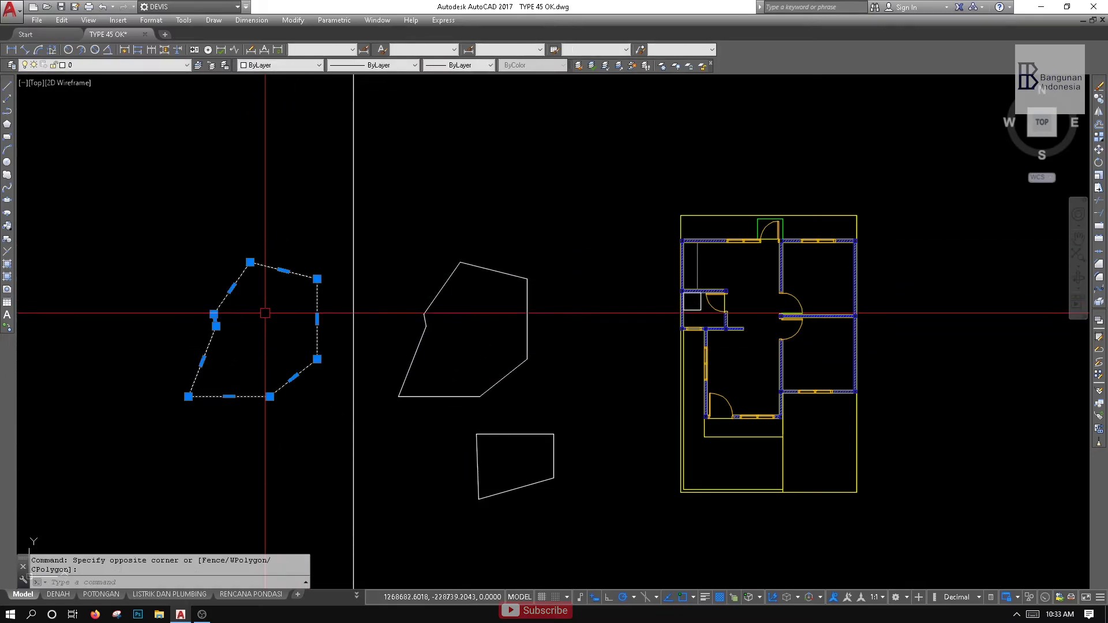
key(Delete)
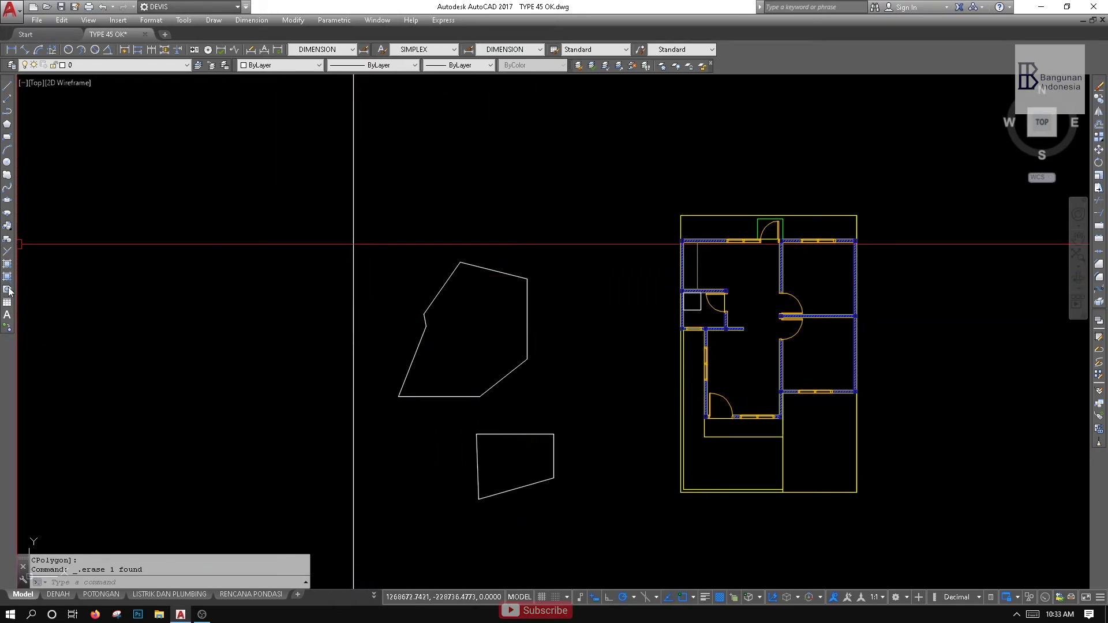
Select one line and then all lines of the seven-sided outline to check whether they are separate objects, and clear the selection
click(678, 345)
click(482, 321)
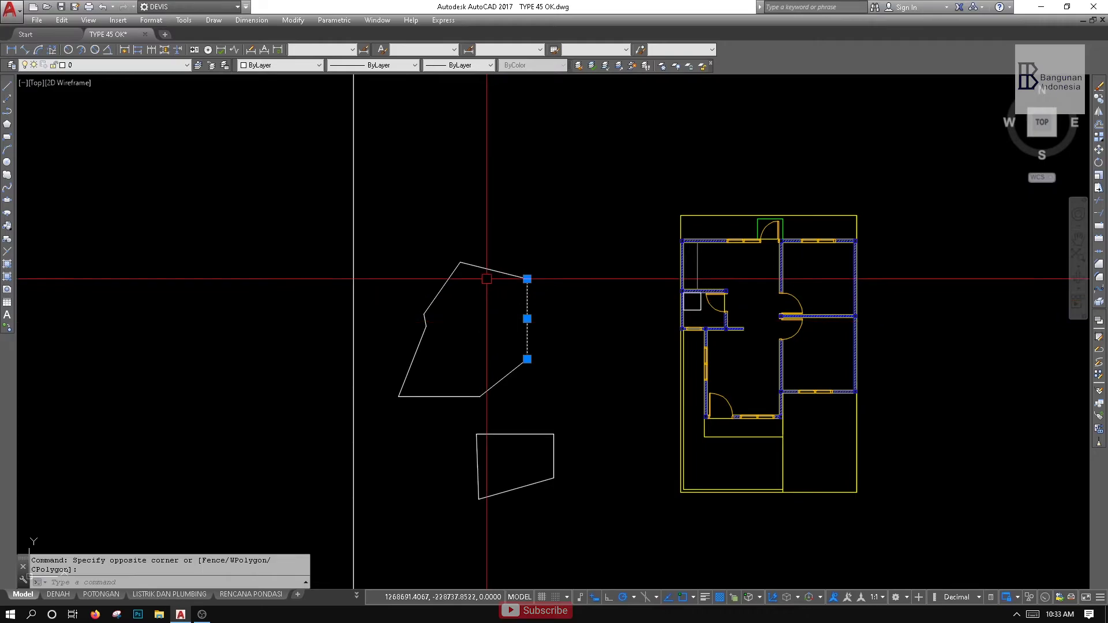
middle_drag(454, 321, 511, 300)
key(Escape)
click(614, 185)
click(458, 376)
scroll(456, 380, up, 3)
scroll(456, 379, down, 1)
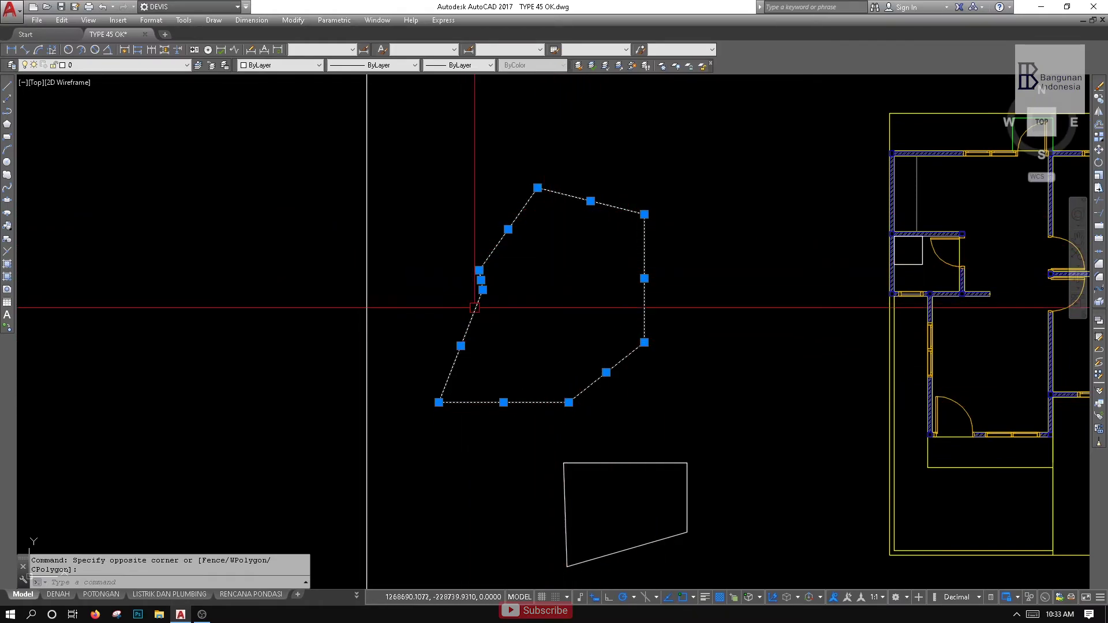
key(Escape)
Convert the seven lines of the outline into a region, and select it to inspect the result
click(7, 290)
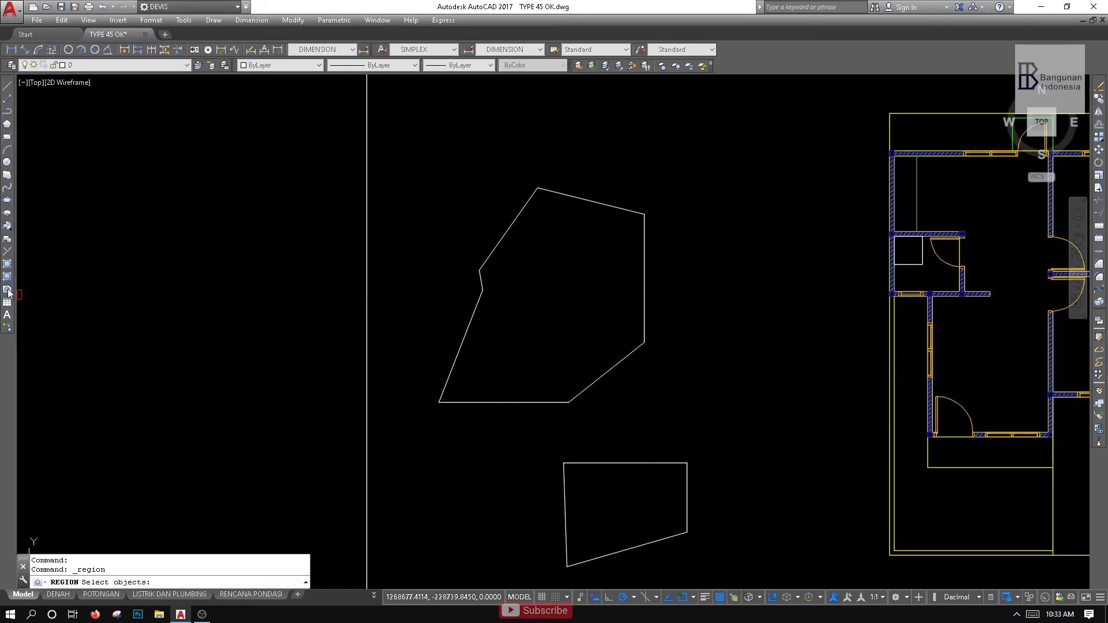
click(698, 153)
click(424, 411)
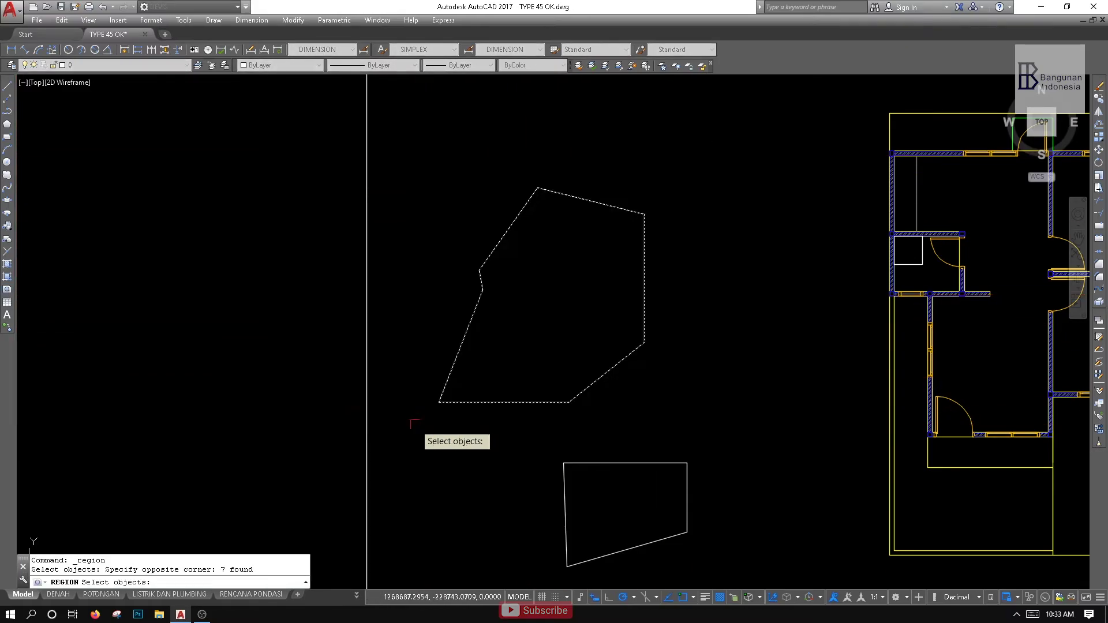
key(Return)
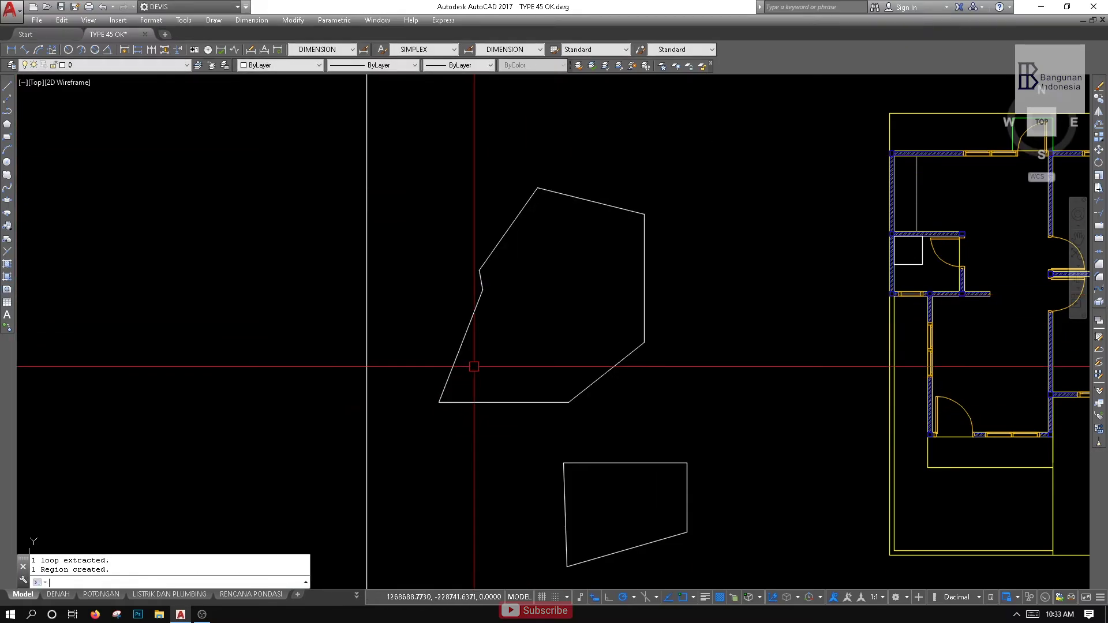
click(480, 297)
middle_drag(491, 255, 498, 272)
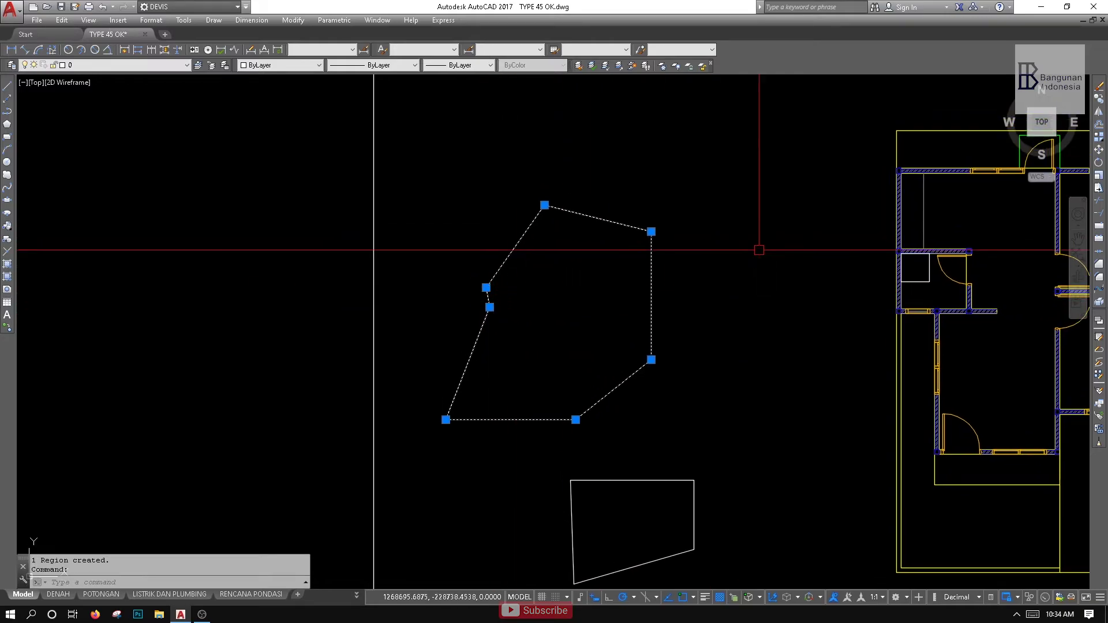
key(Escape)
key(Escape)
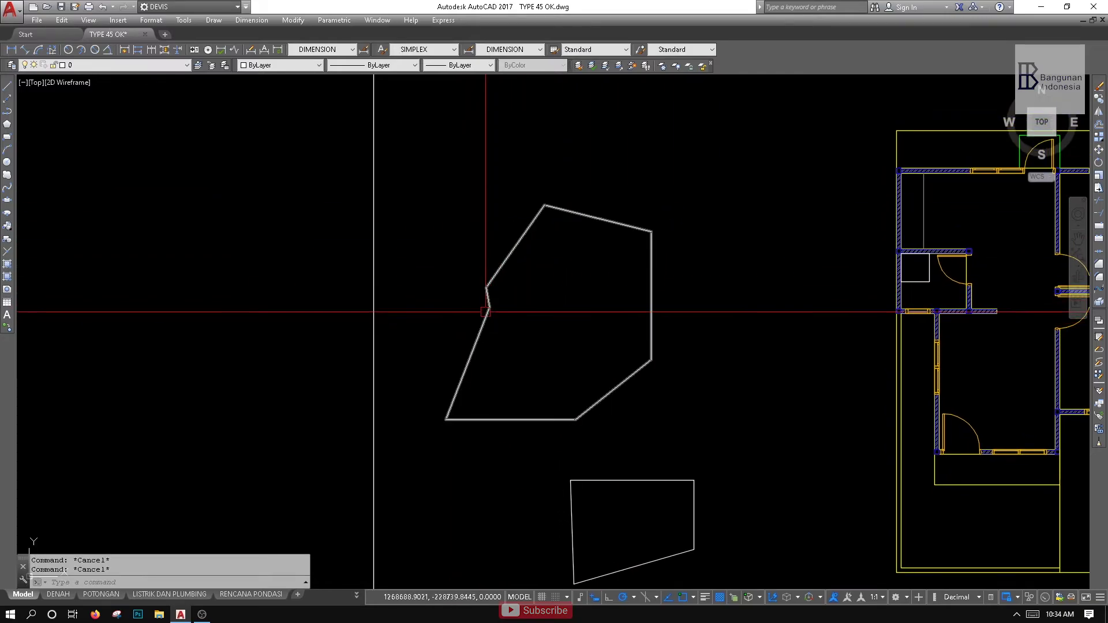
Undo the region conversion of the seven-sided outline
middle_drag(486, 312, 478, 295)
key(ctrl+z)
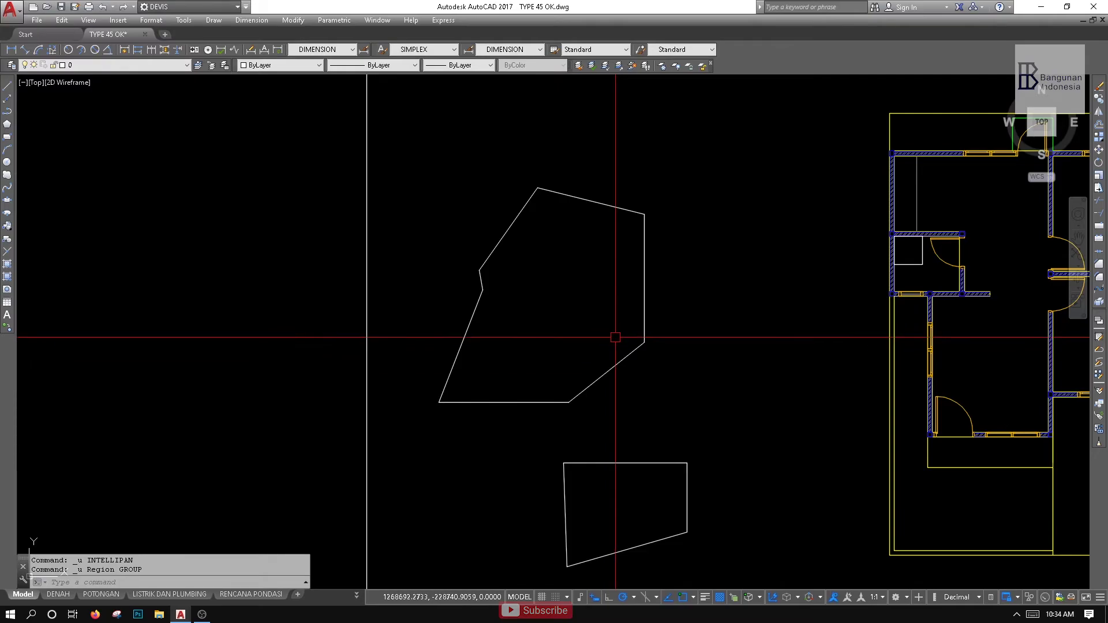
key(Escape)
key(Escape)
middle_drag(534, 285, 545, 324)
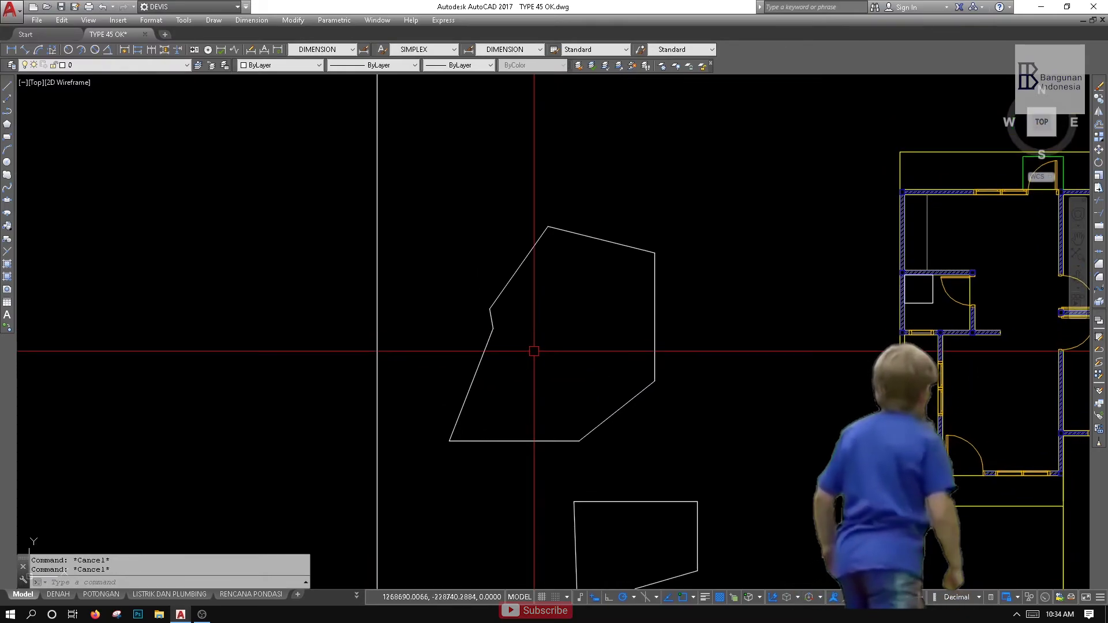
Create a polyline boundary from an internal point of the seven-sided outline using the Boundary command
text(BO)
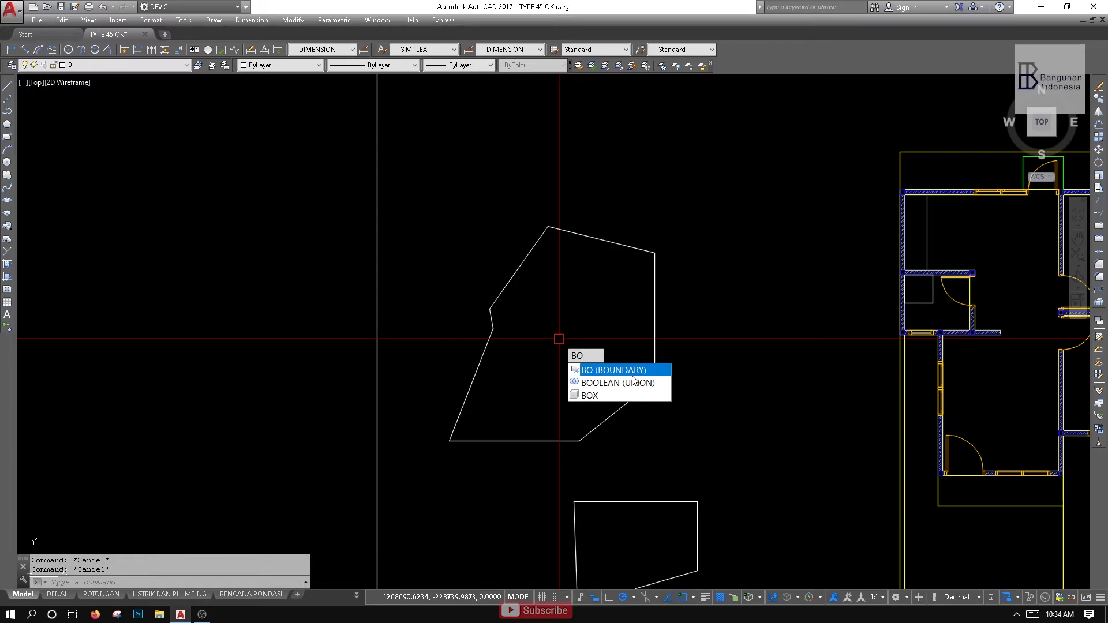
key(Return)
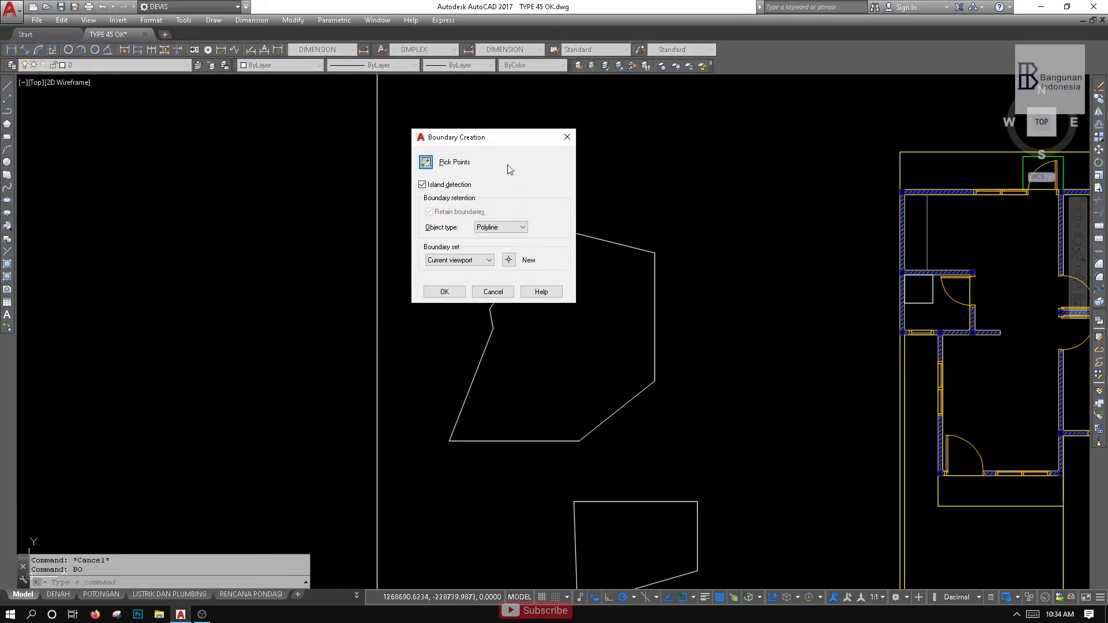
click(501, 229)
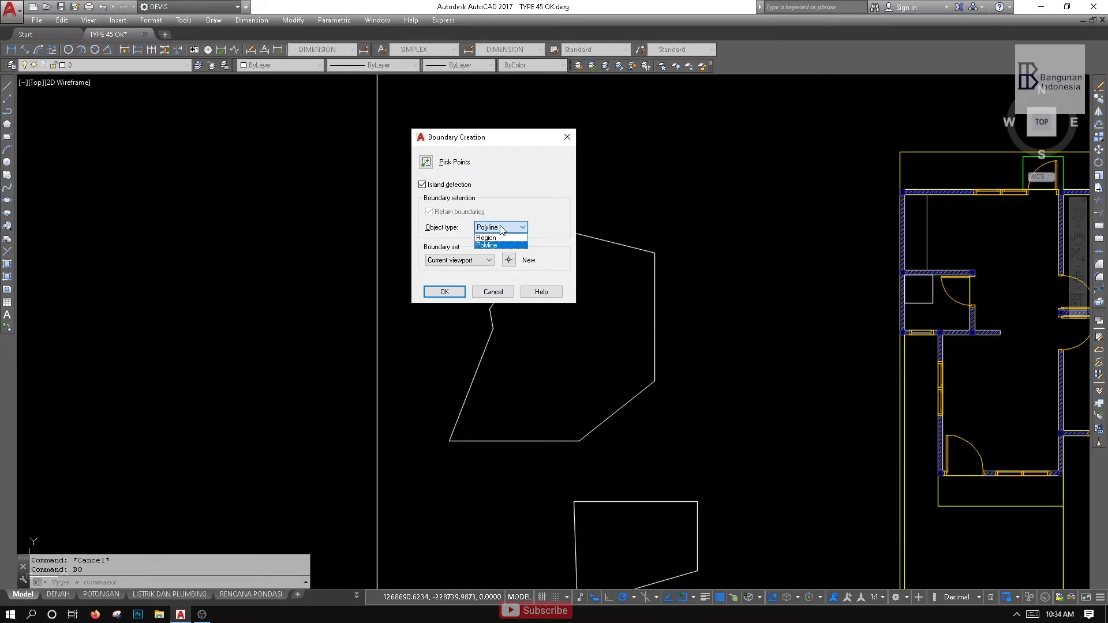
click(426, 162)
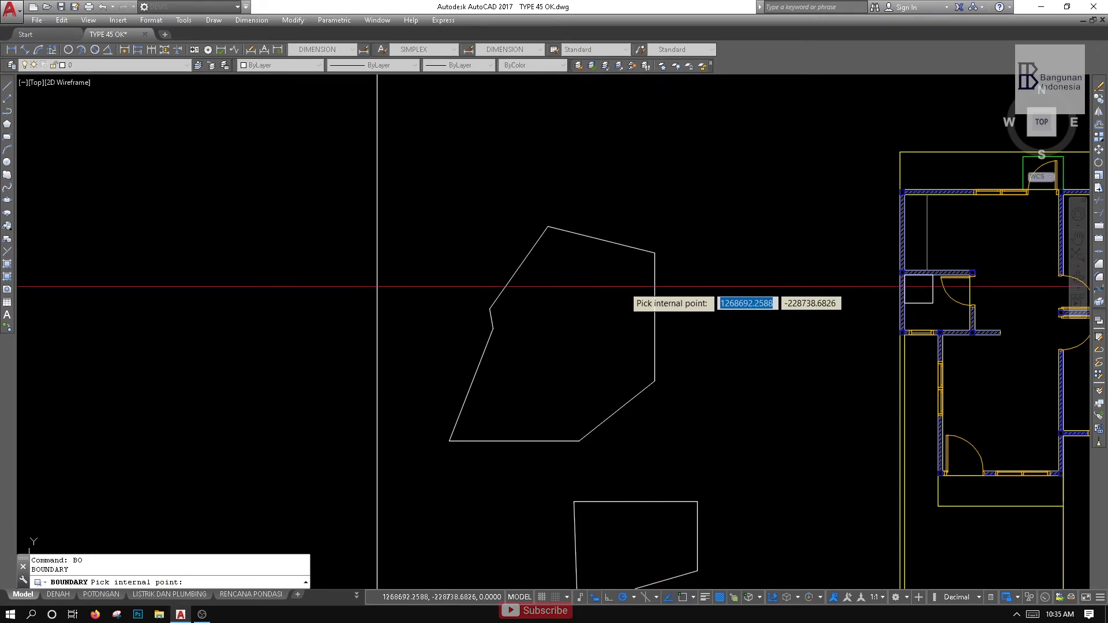
mouse_move(585, 332)
middle_down()
mouse_move(611, 366)
mouse_move(527, 341)
middle_up()
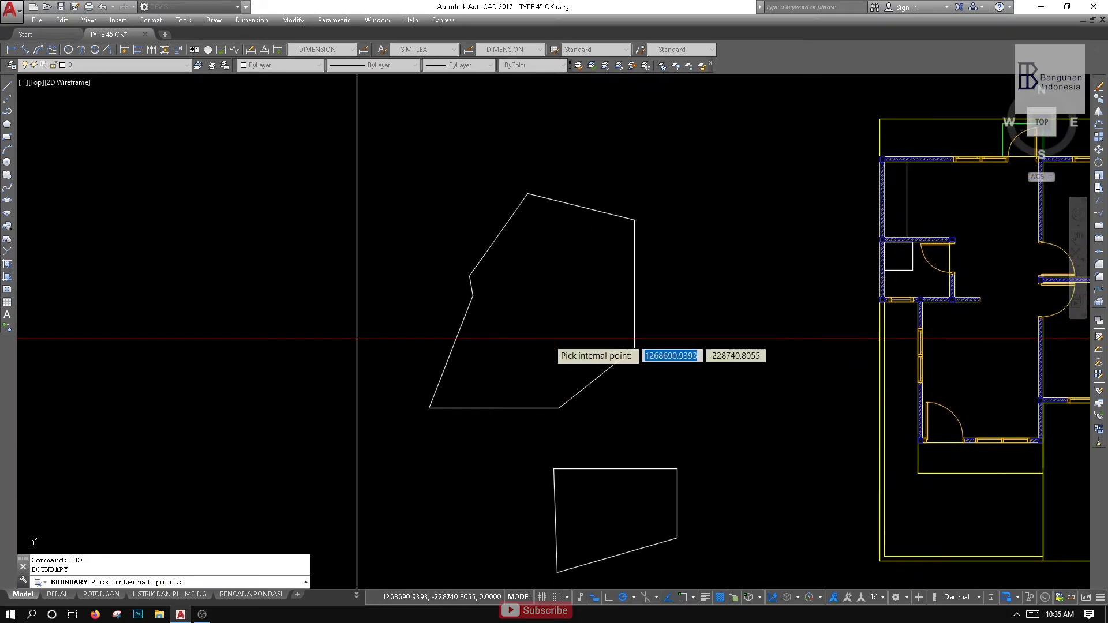
click(542, 289)
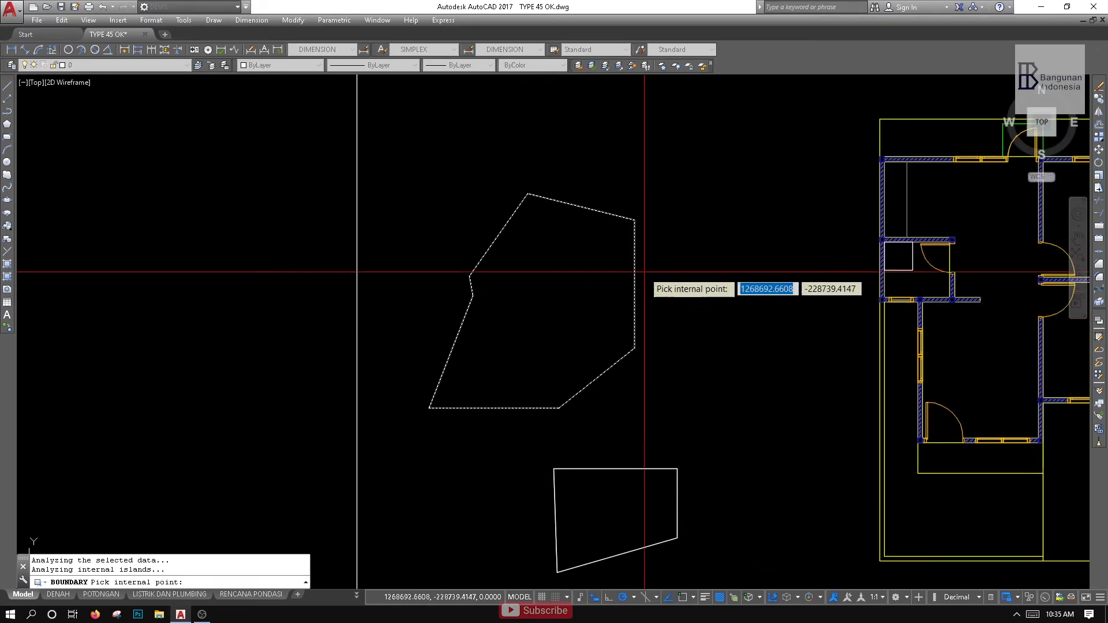
scroll(508, 326, up, 2)
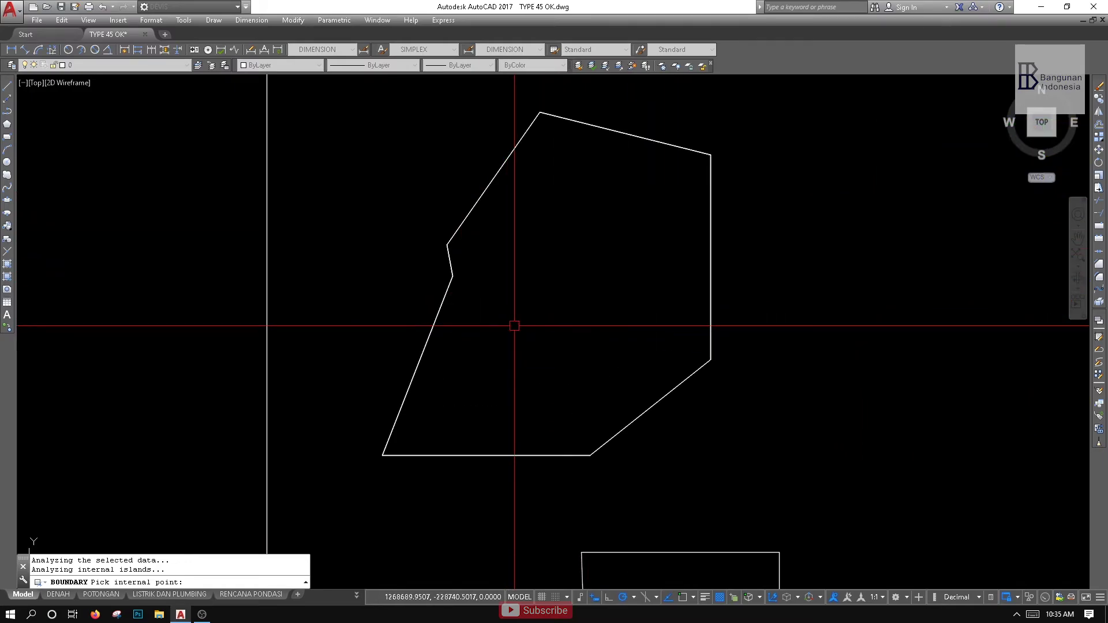
key(Return)
Move the seven-sided boundary polyline horizontally to the far side of the long vertical line, and select the moved copy to inspect it
click(711, 312)
scroll(568, 335, down, 3)
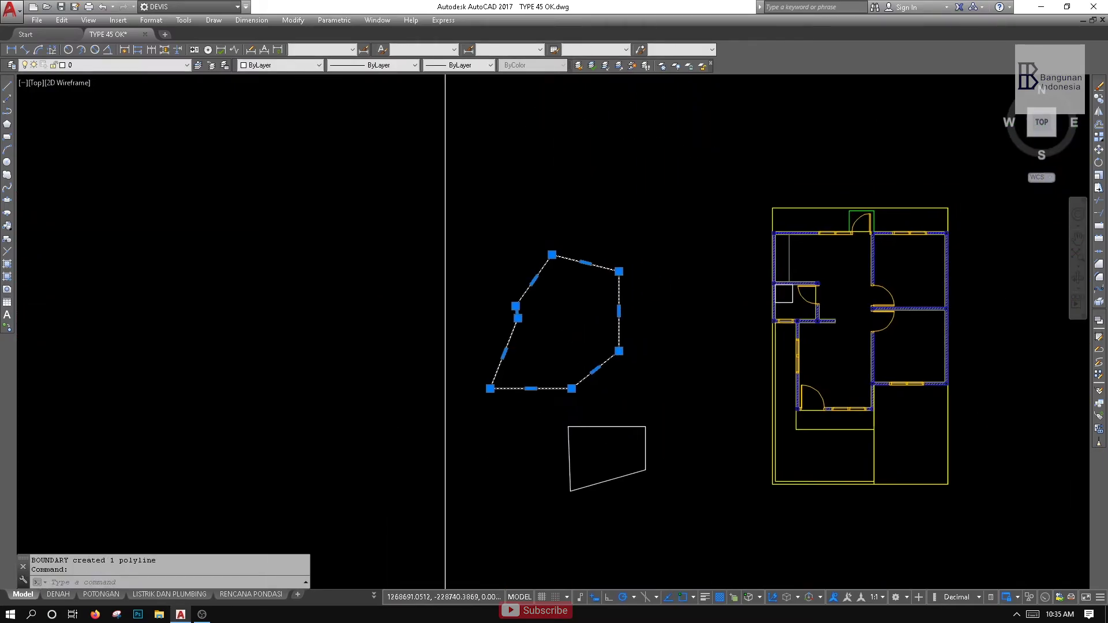
text(m)
key(Return)
click(602, 335)
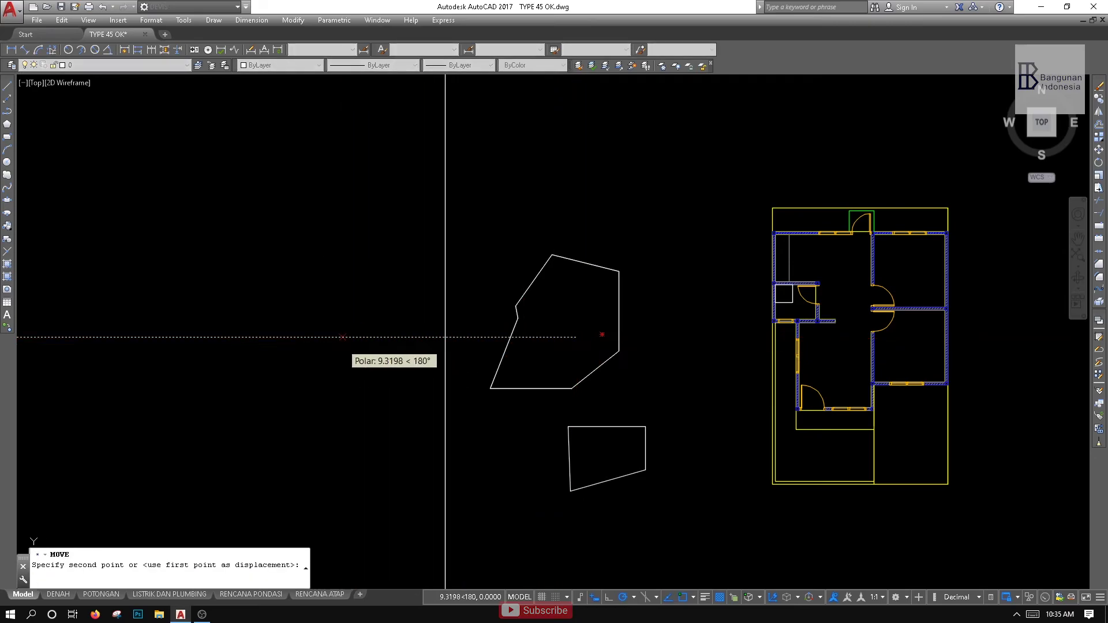
click(369, 335)
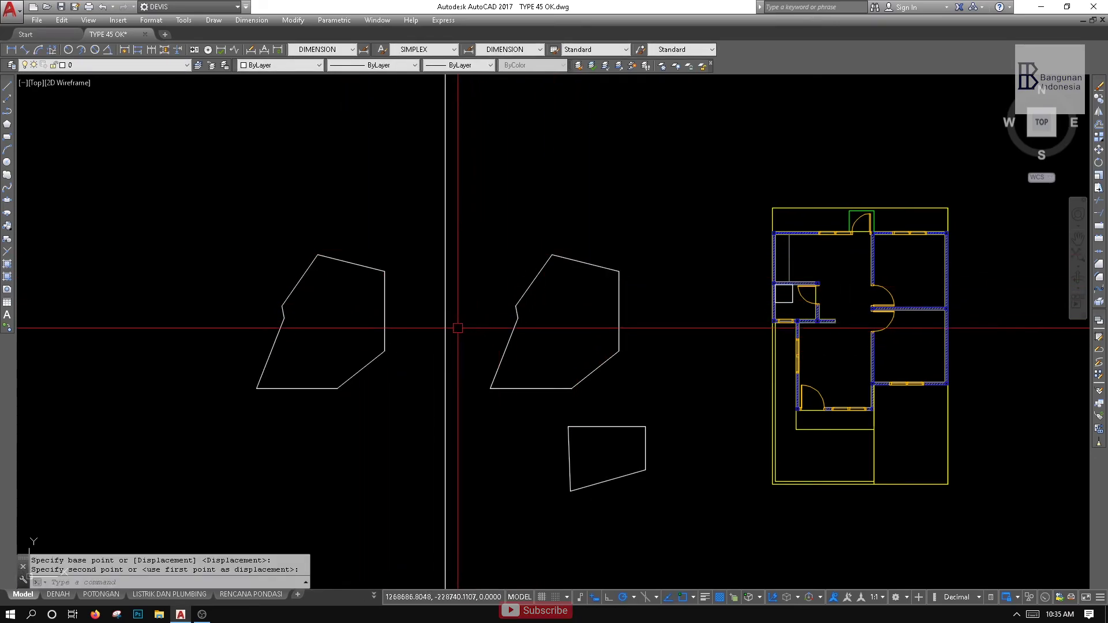
click(366, 243)
click(344, 293)
key(Escape)
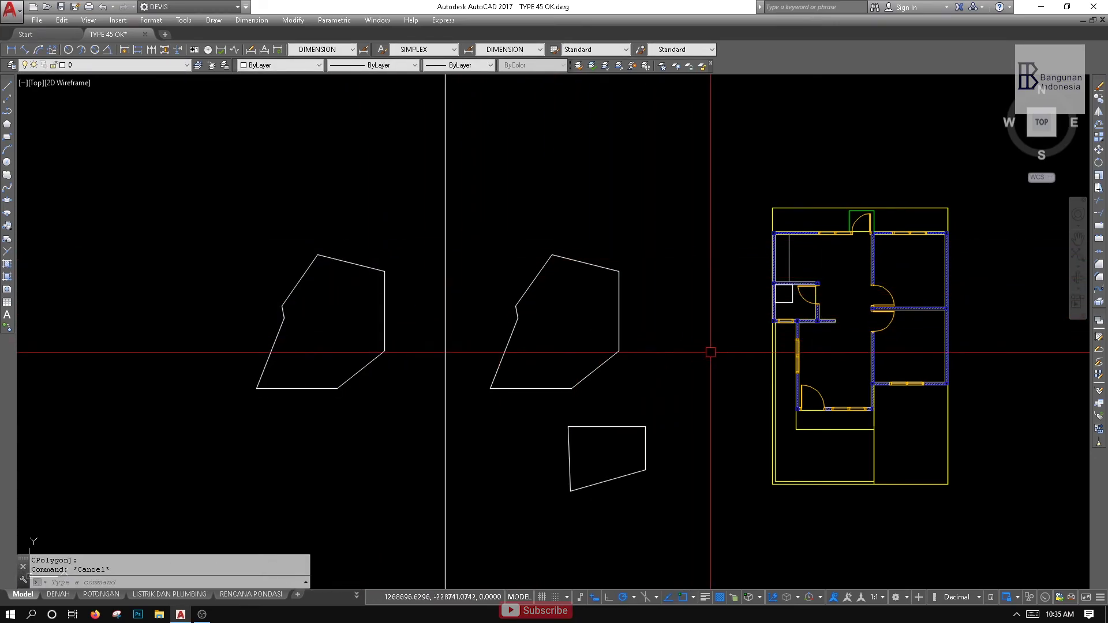
Create a polyline boundary from an internal point of the bathroom floor between the white square and the door swing
middle_drag(710, 349, 515, 349)
scroll(644, 350, up, 5)
middle_drag(644, 349, 650, 378)
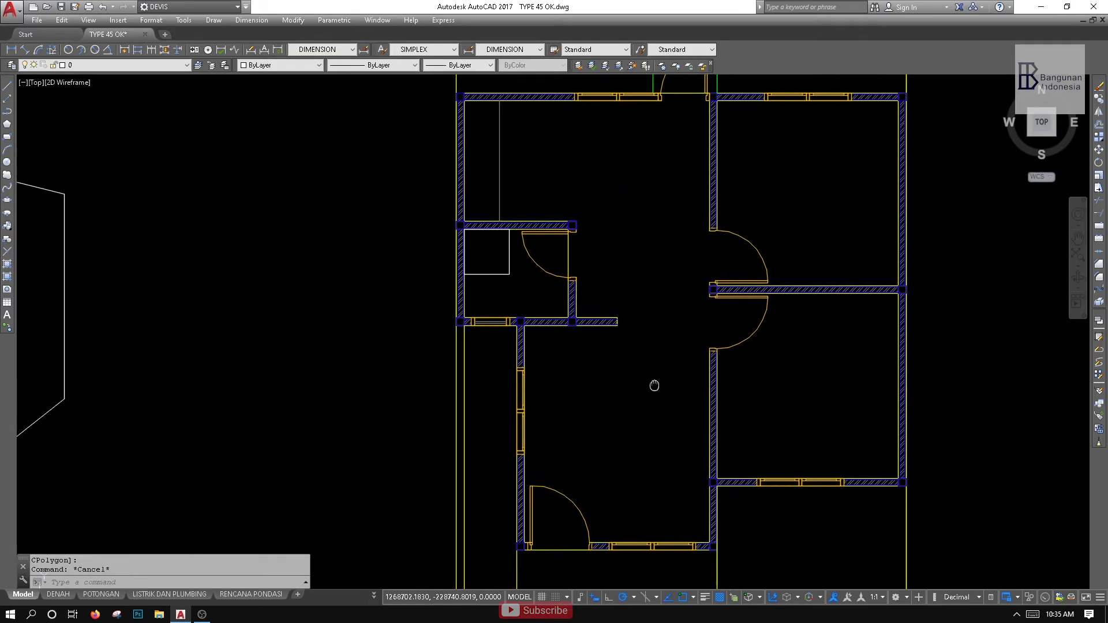
scroll(562, 287, up, 5)
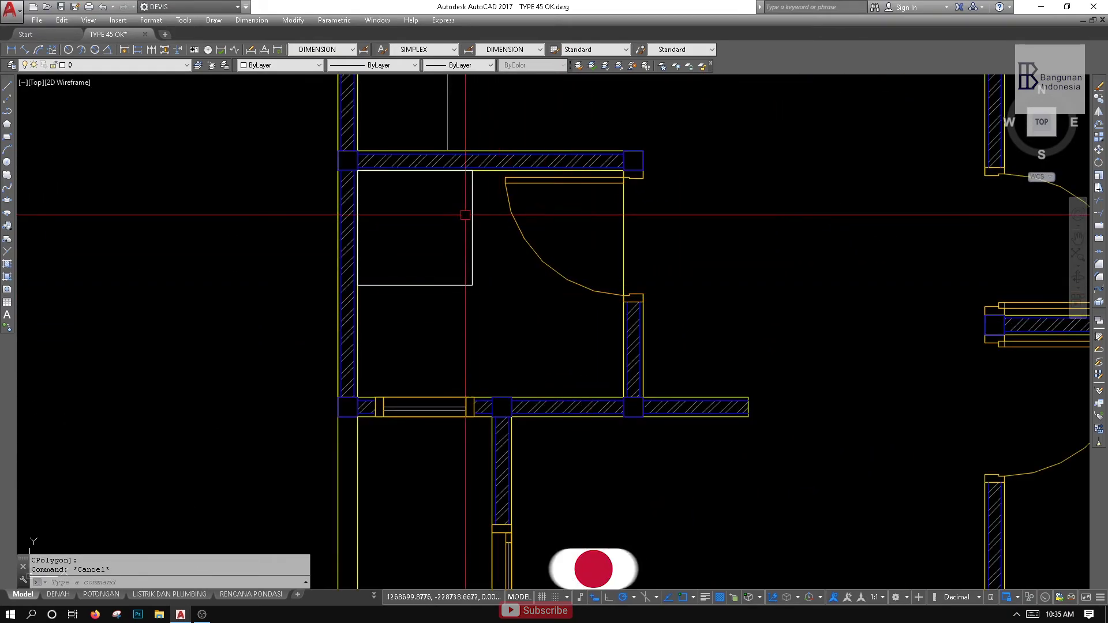
middle_drag(534, 285, 559, 361)
text(bo)
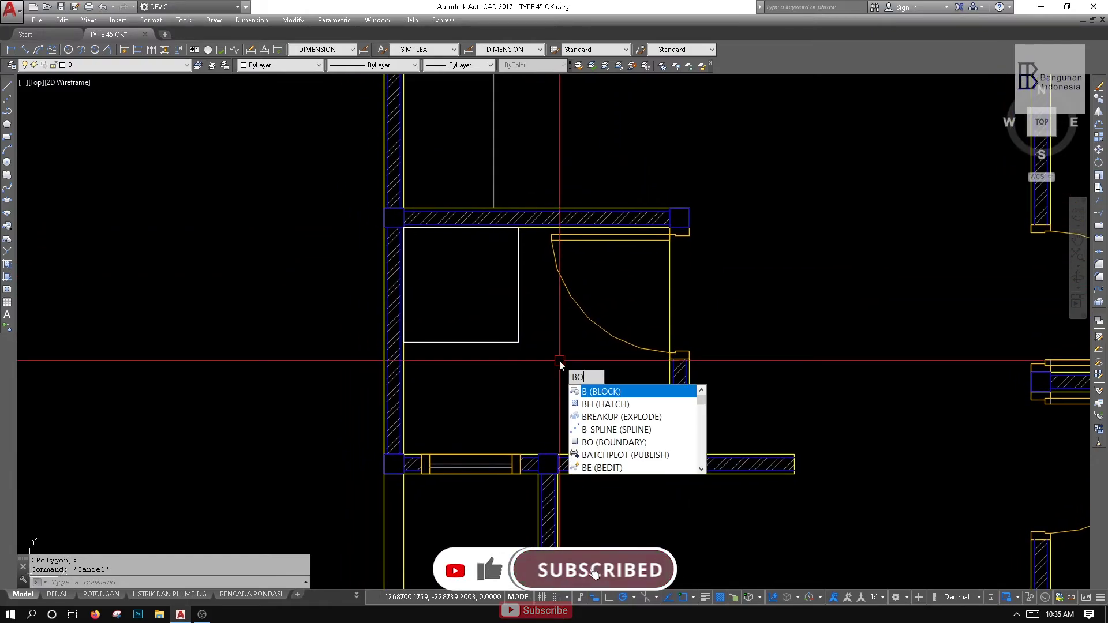
key(Return)
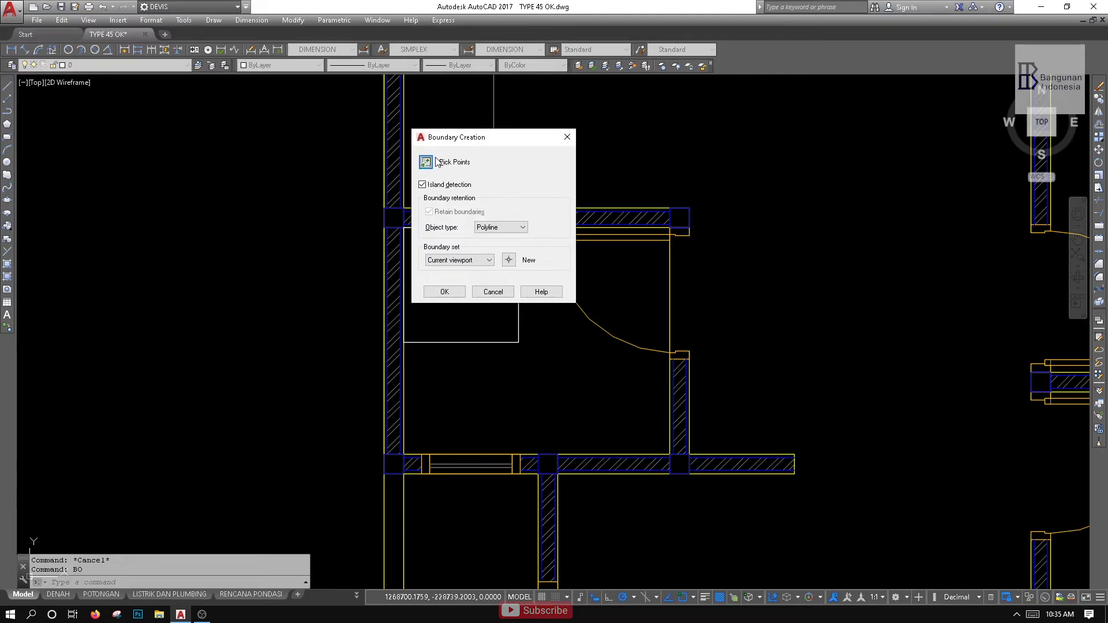
click(537, 360)
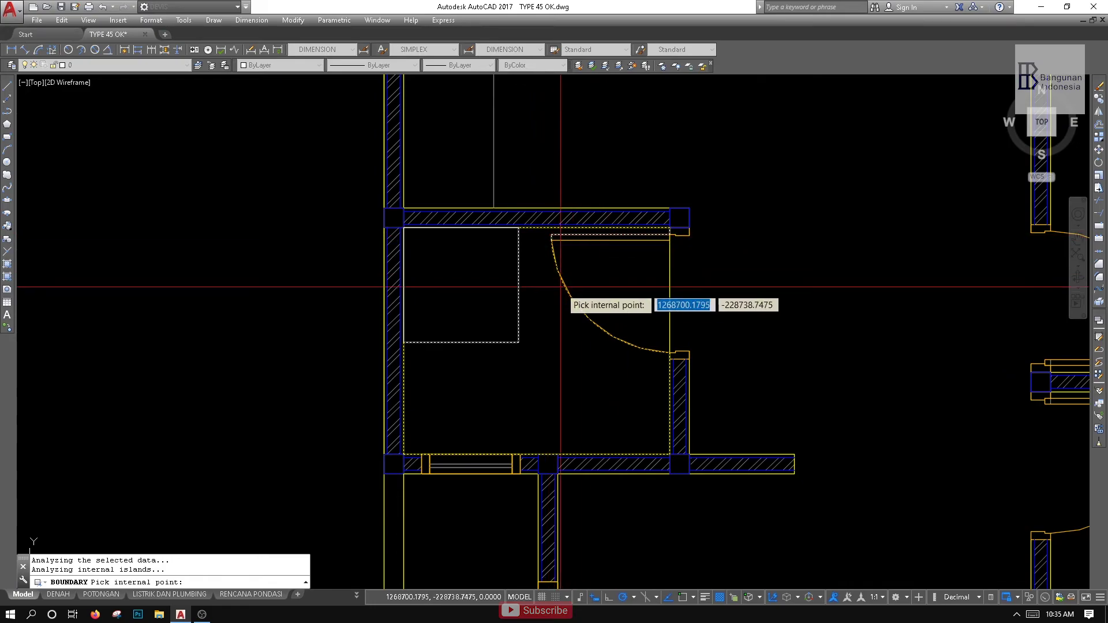
key(Return)
Move the bathroom boundary polyline out of the floor plan into the empty area west of the house
click(518, 314)
scroll(572, 318, down, 4)
scroll(594, 339, up, 4)
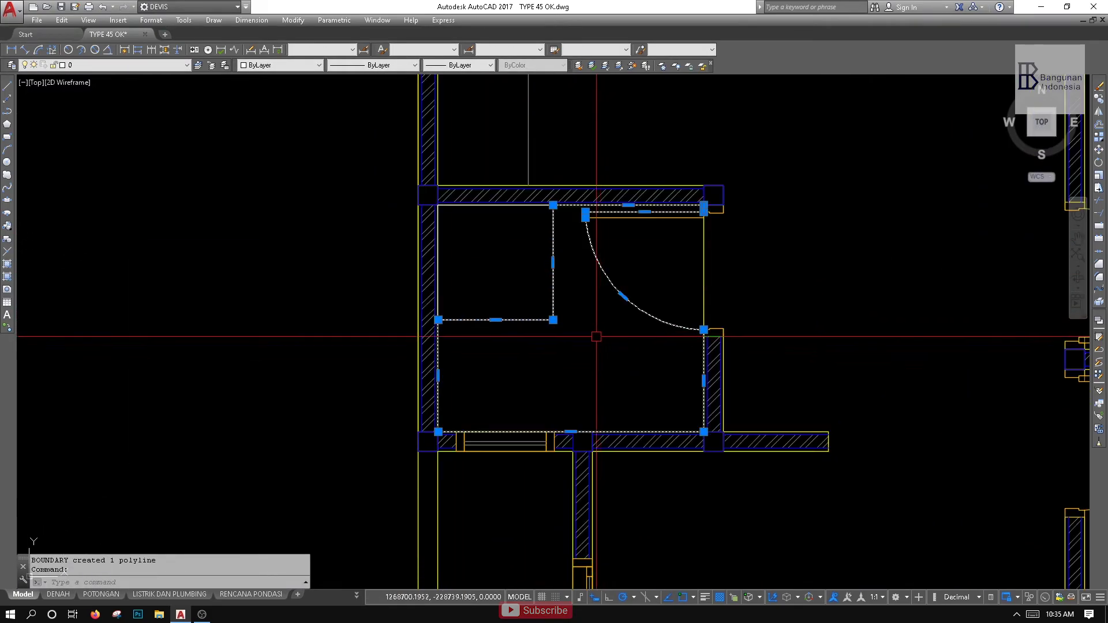
scroll(594, 378, down, 4)
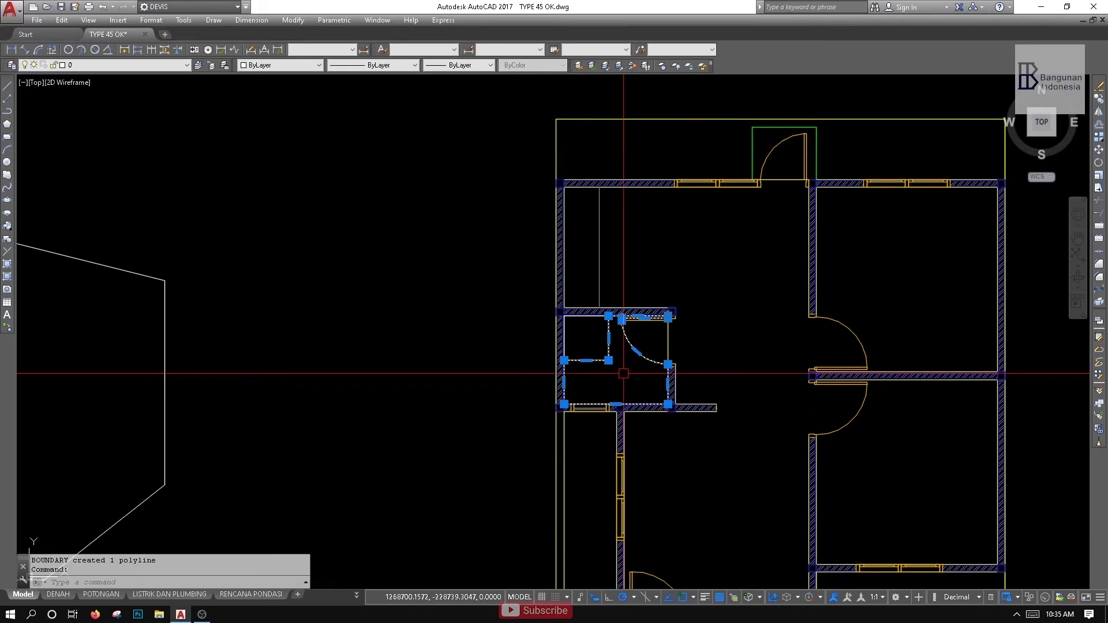
key(m)
key(Return)
click(647, 364)
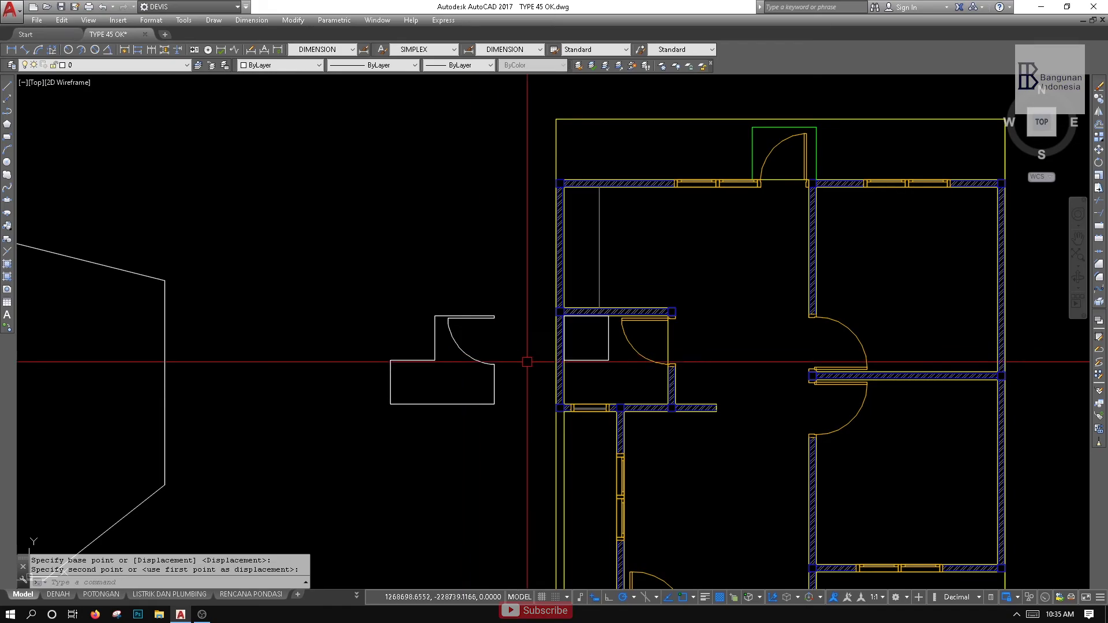
Erase the moved bathroom boundary and the moved seven-sided boundary polyline
scroll(532, 364, down, 4)
key(Escape)
click(587, 258)
click(554, 315)
key(Delete)
click(223, 248)
click(186, 296)
key(Delete)
middle_drag(254, 315, 401, 278)
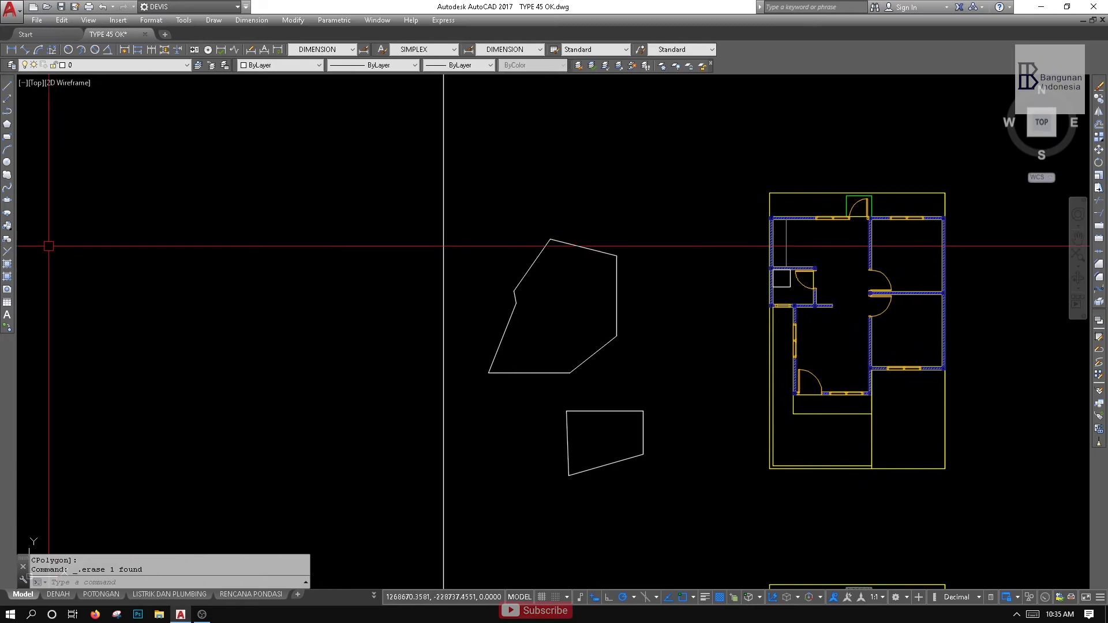
Convert all seven lines of the outline into a region
click(6, 290)
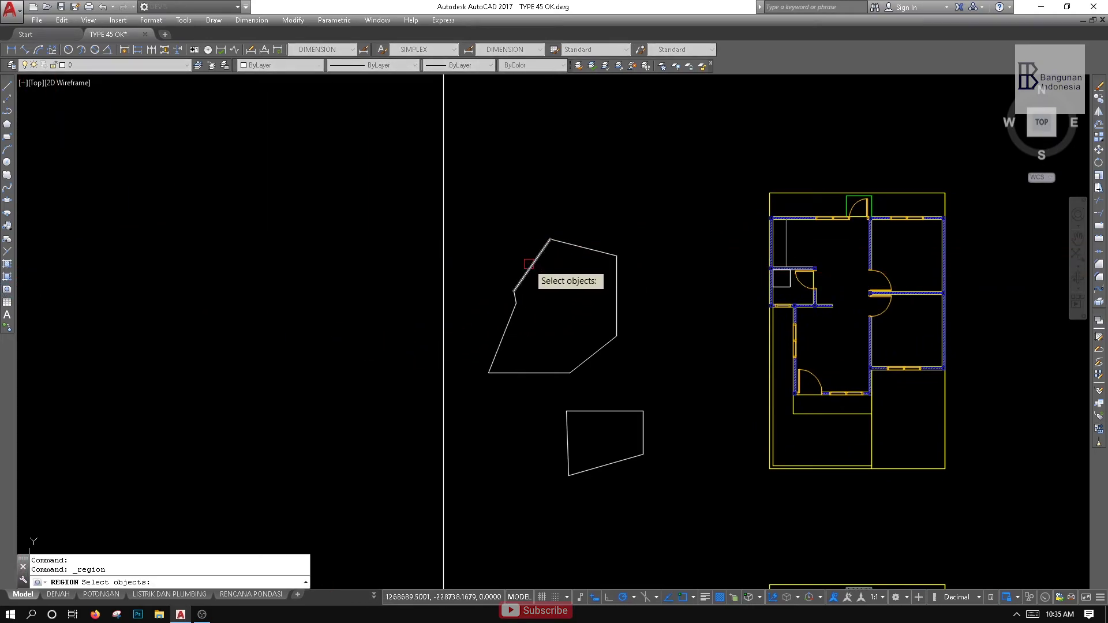
click(649, 189)
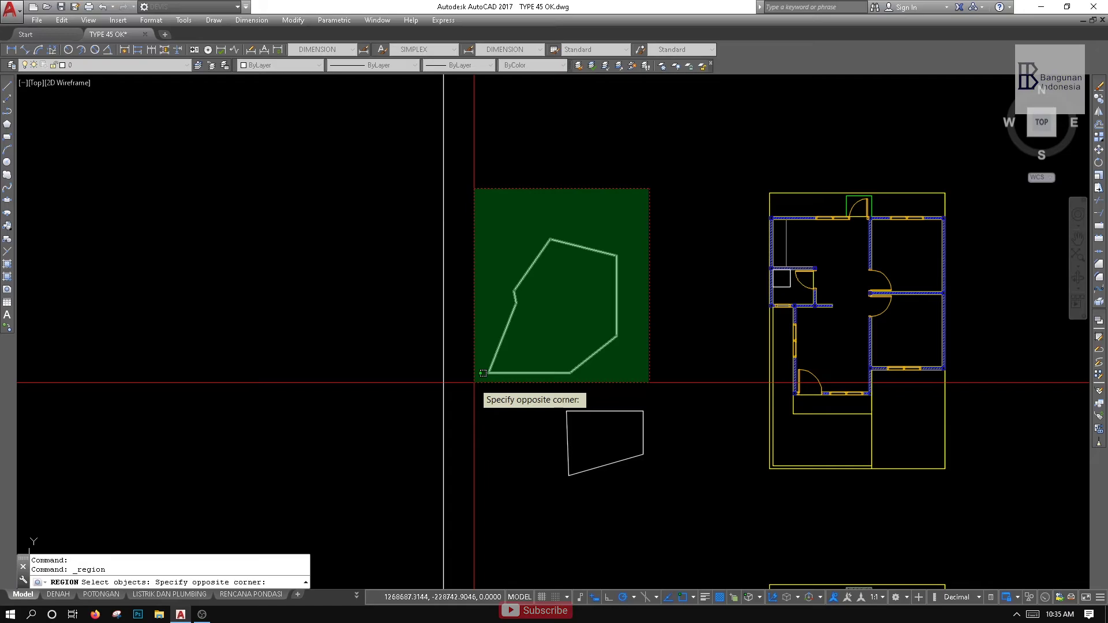
click(484, 374)
scroll(512, 365, up, 2)
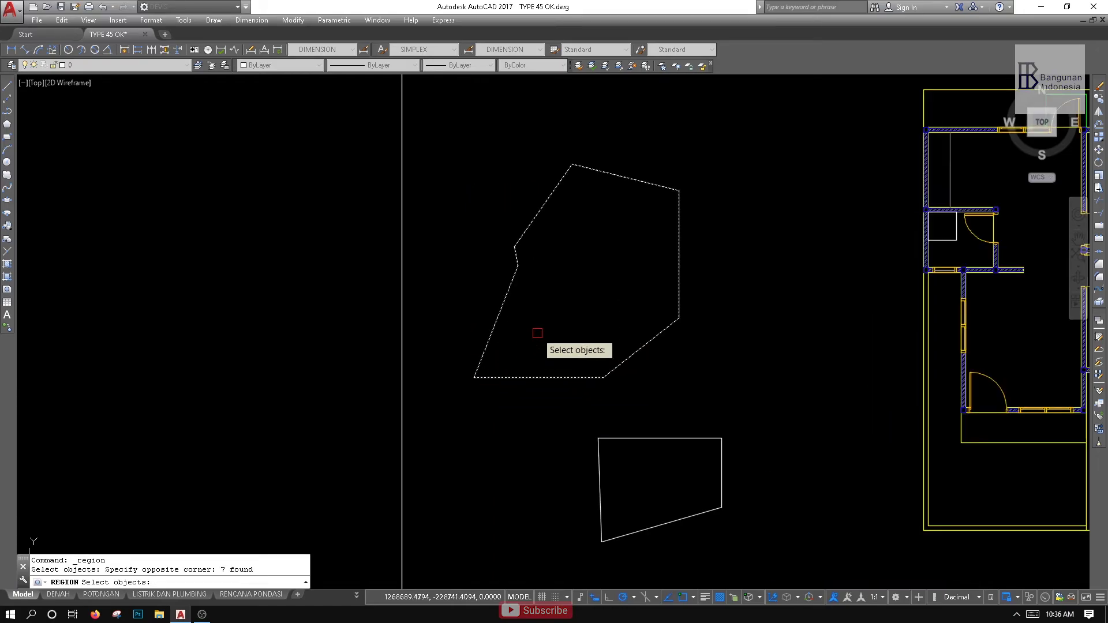
click(668, 168)
click(497, 346)
key(Return)
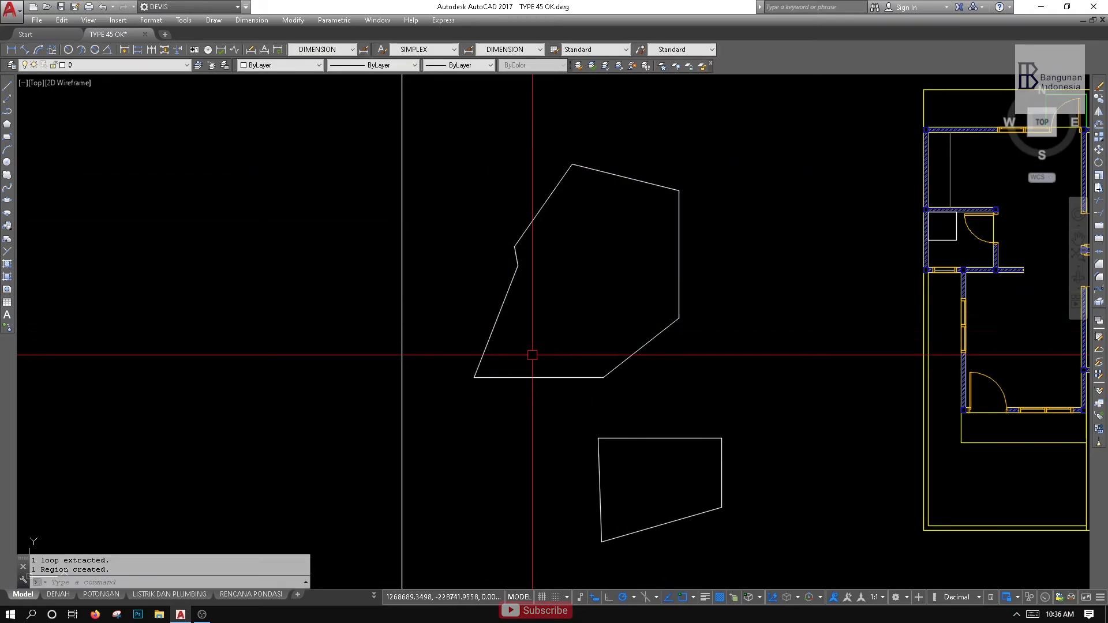
Move the seven-sided region across the long vertical line to test it as one object, and undo the move
click(576, 257)
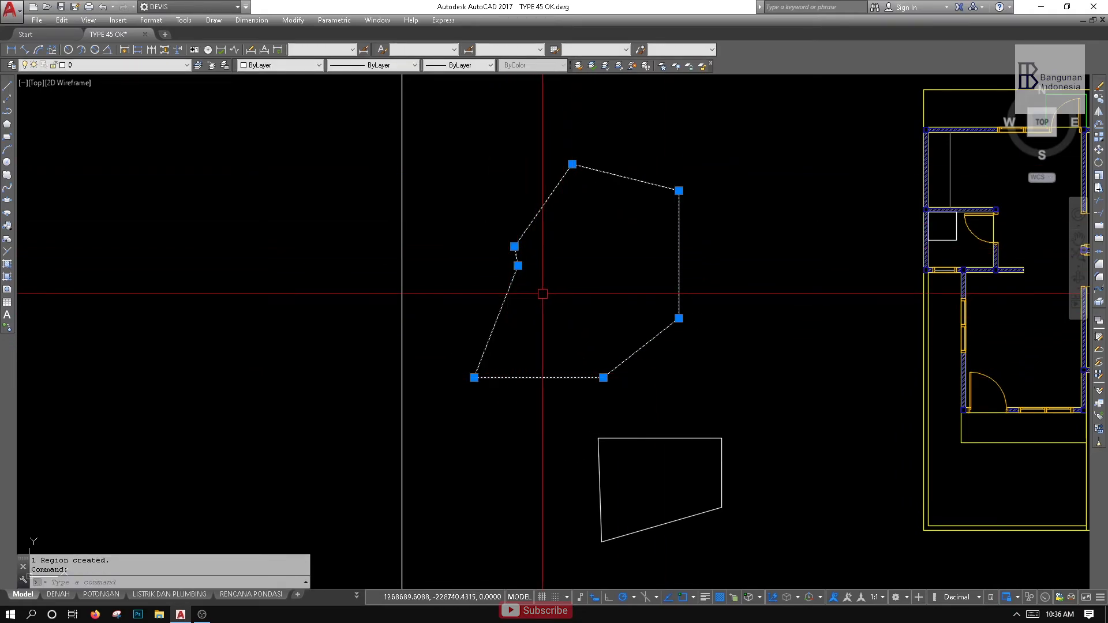
text(m)
key(Return)
click(571, 293)
click(276, 292)
key(ctrl+z)
Select the seven-sided region from different sides to check that it is a single object, clearing the selection each time
click(580, 228)
click(480, 289)
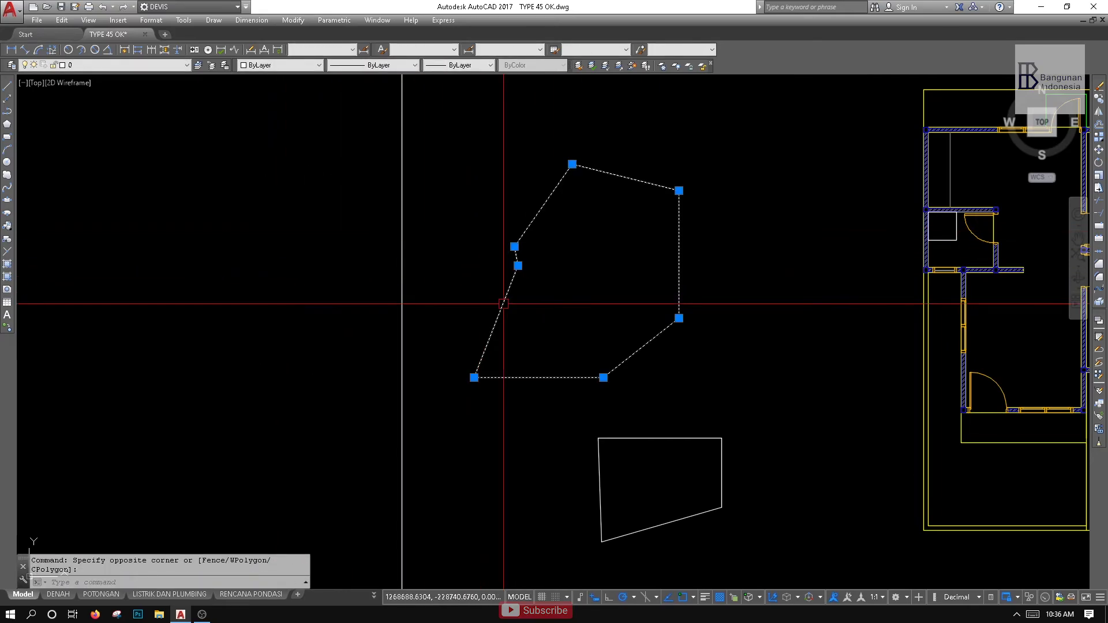
key(Escape)
click(745, 173)
click(614, 252)
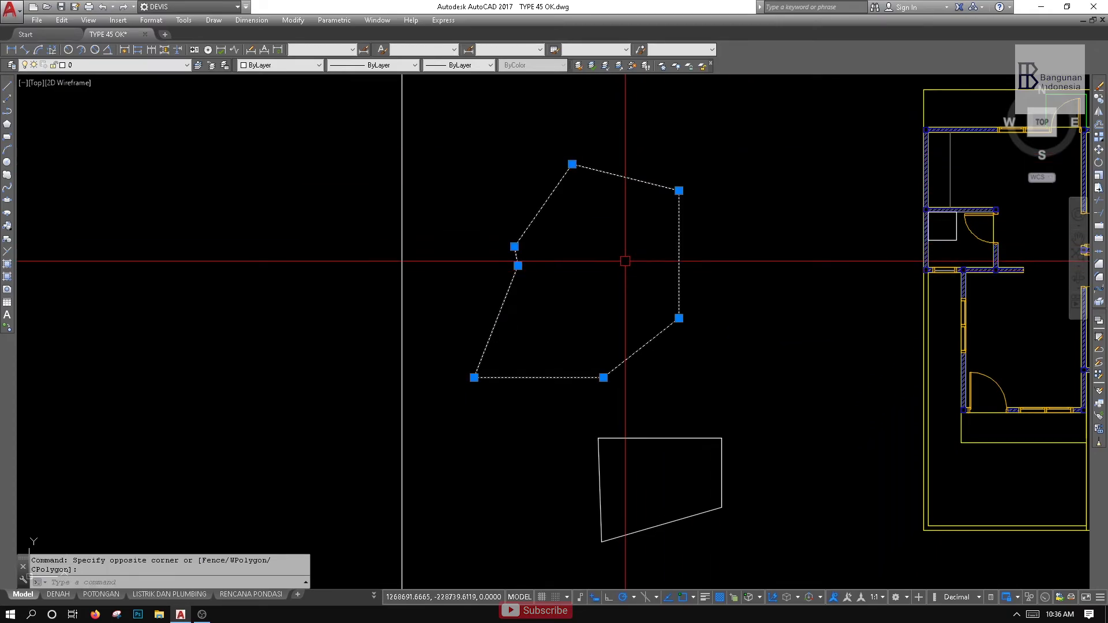
key(Escape)
click(742, 154)
click(619, 272)
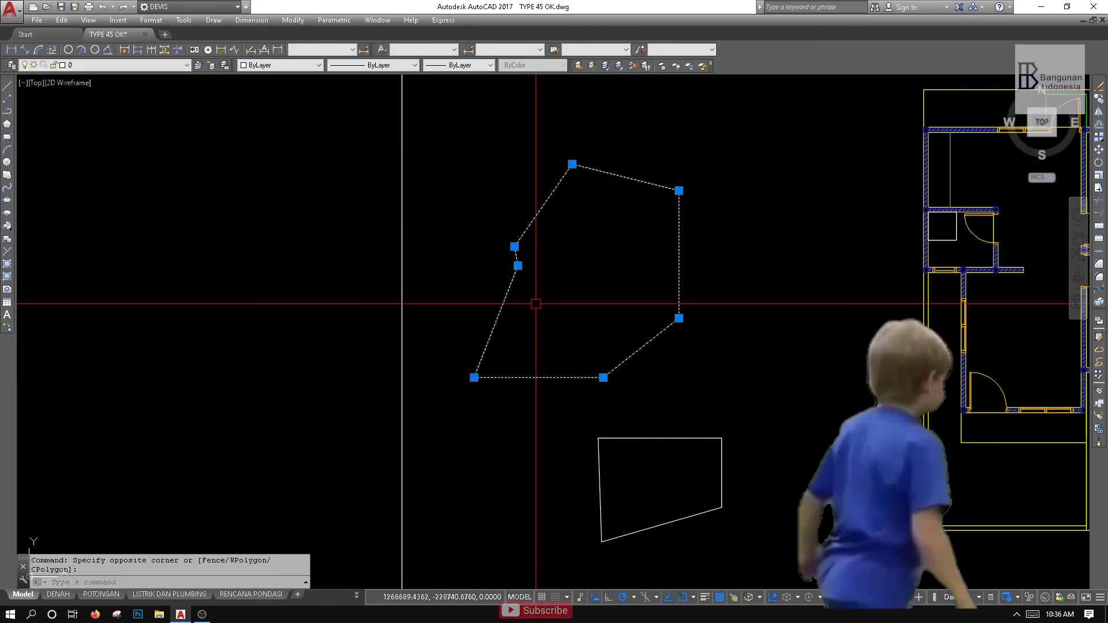
key(Escape)
List the properties of the seven-sided region with the List inquiry and examine its object type, area and perimeter
click(577, 265)
click(485, 302)
click(294, 20)
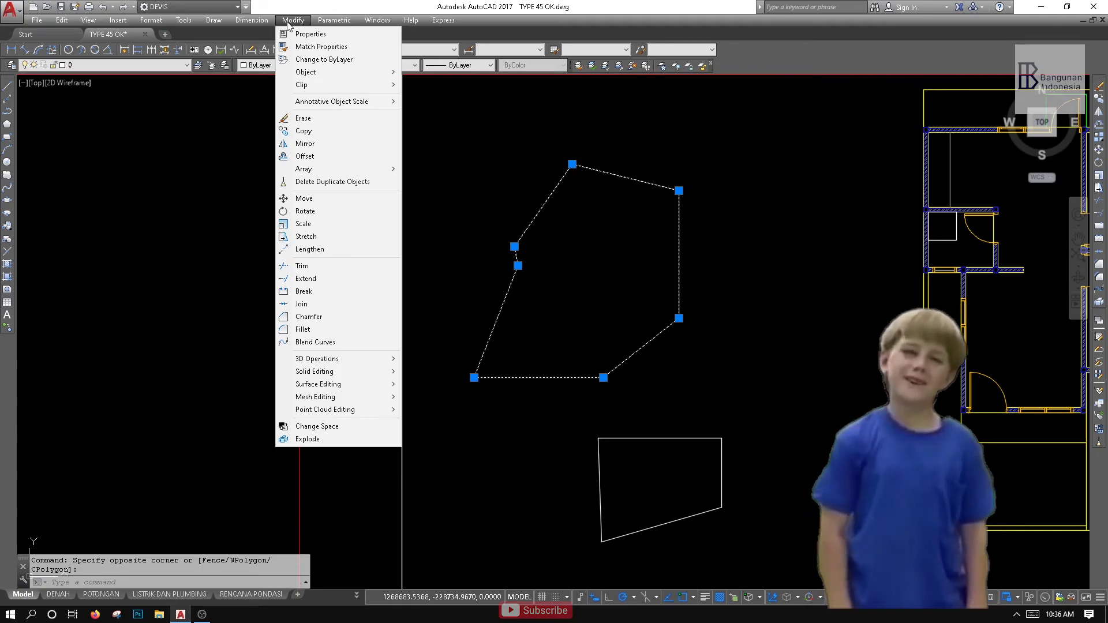
mouse_move(254, 23)
mouse_move(220, 22)
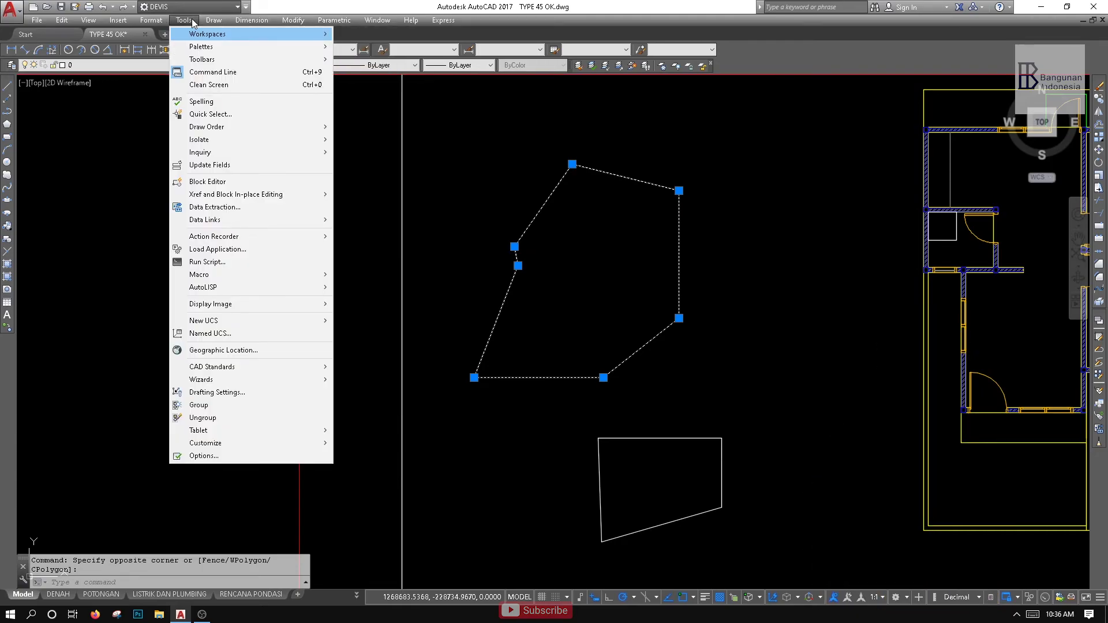
mouse_move(250, 152)
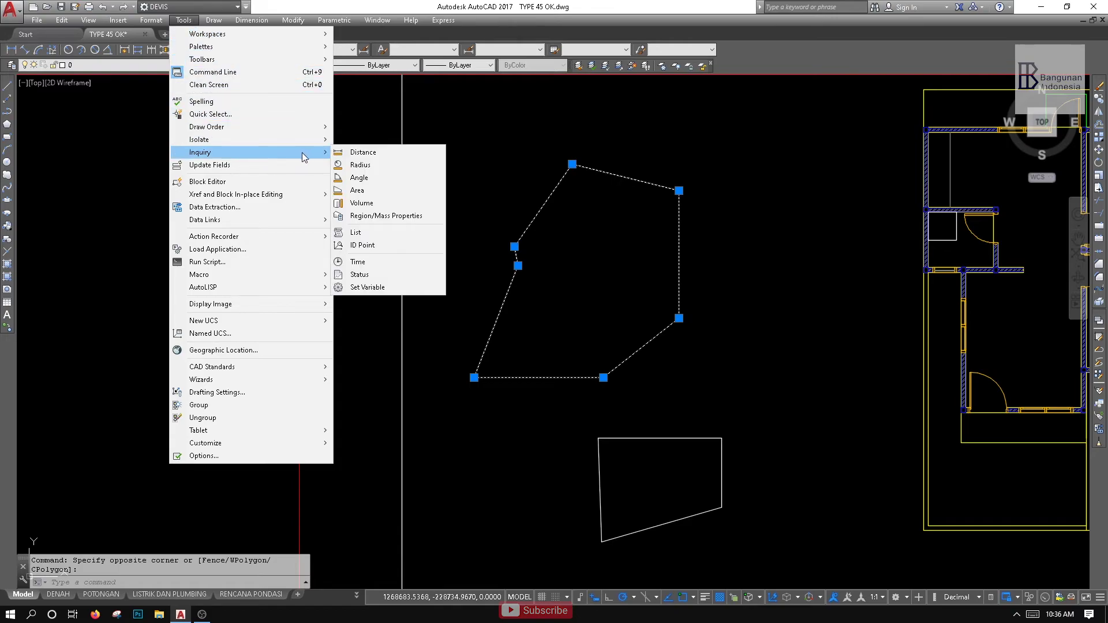
click(369, 233)
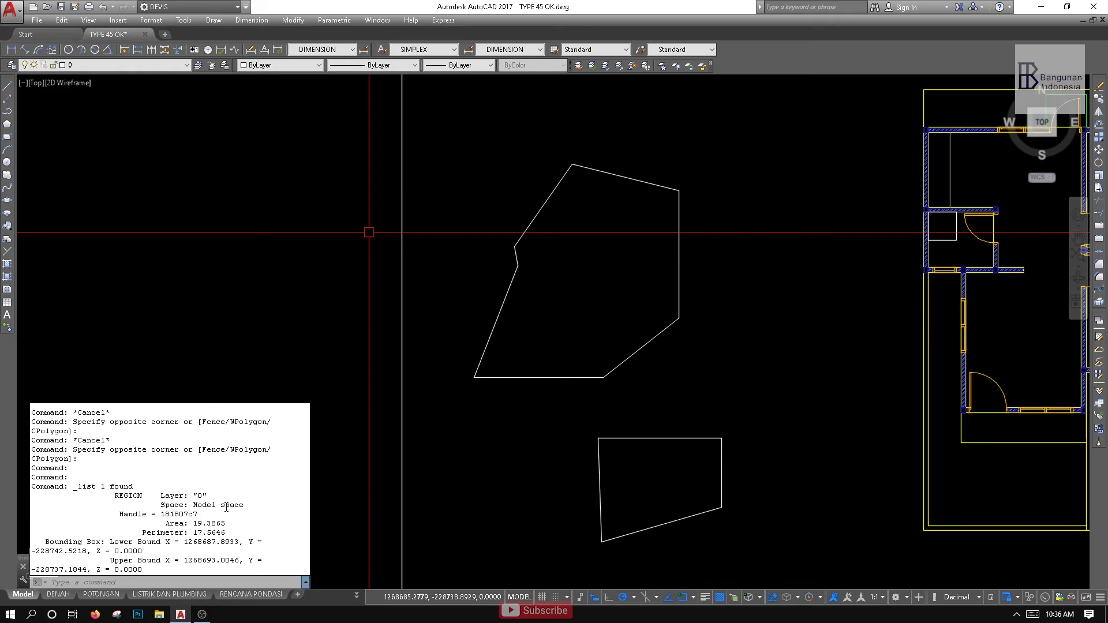
drag(123, 501, 144, 499)
middle_drag(608, 199, 589, 223)
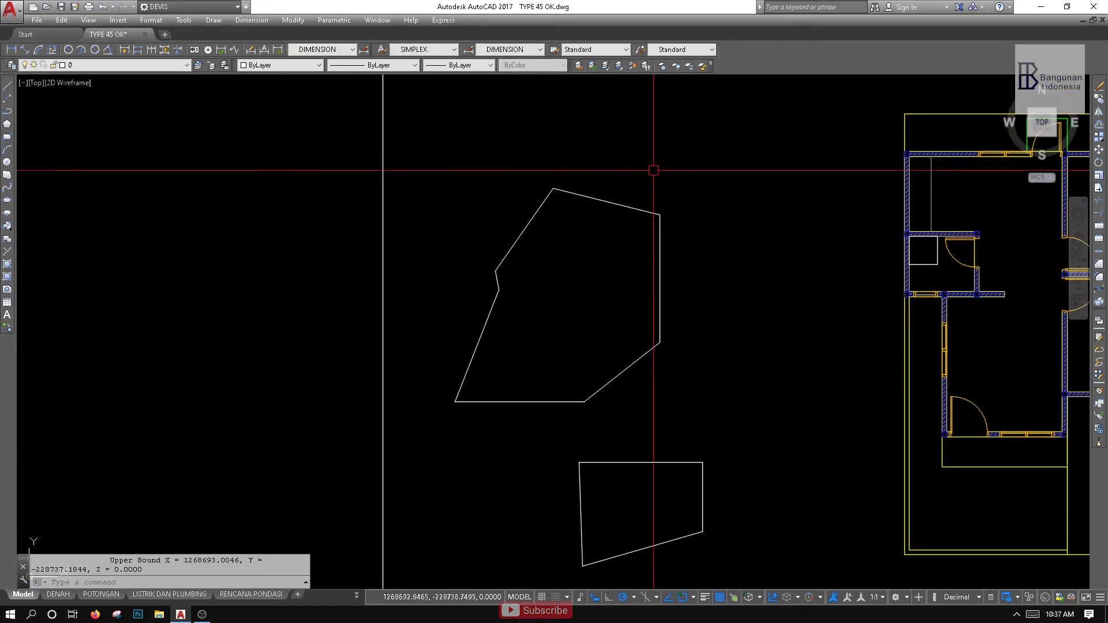
Select the seven-sided region and list its properties once more with the List command to check area and perimeter
click(654, 170)
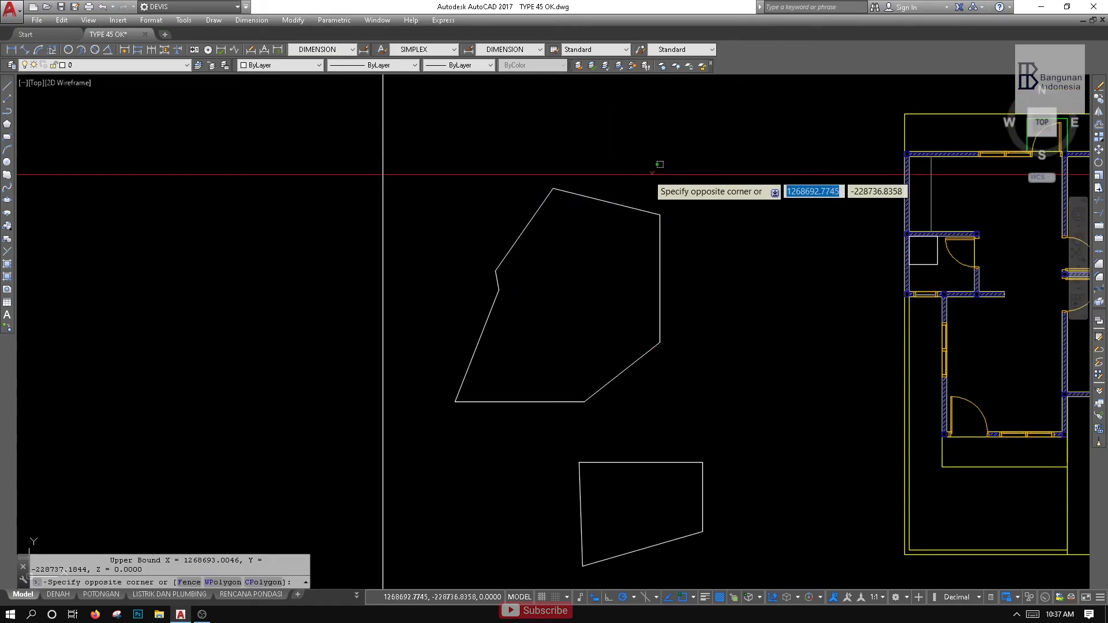
click(568, 256)
middle_drag(564, 289, 551, 326)
text(L)
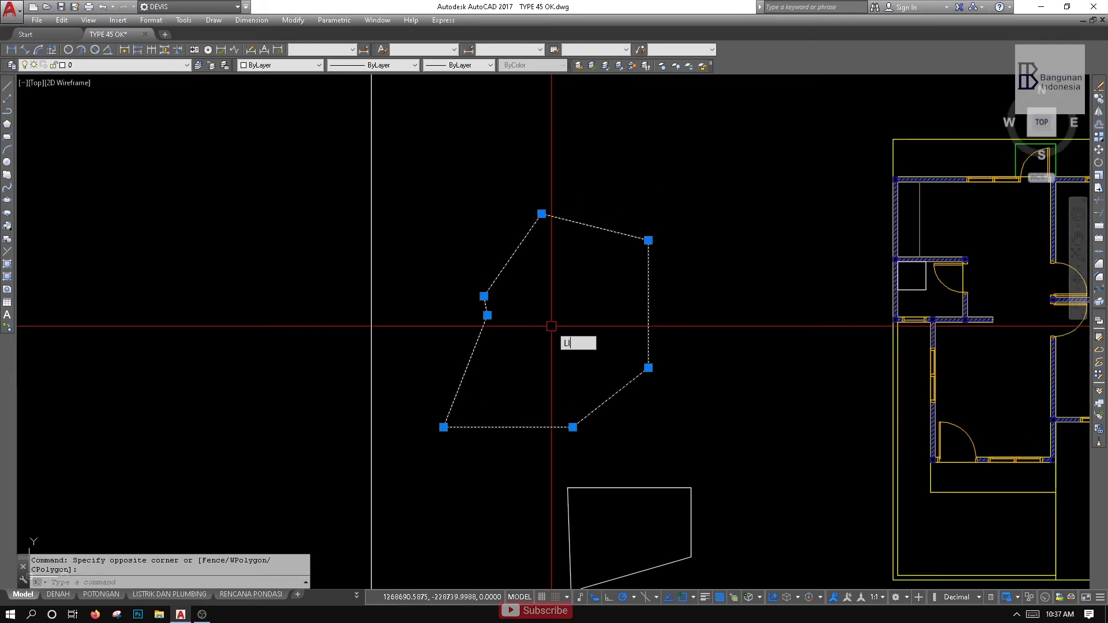
text(I)
key(Return)
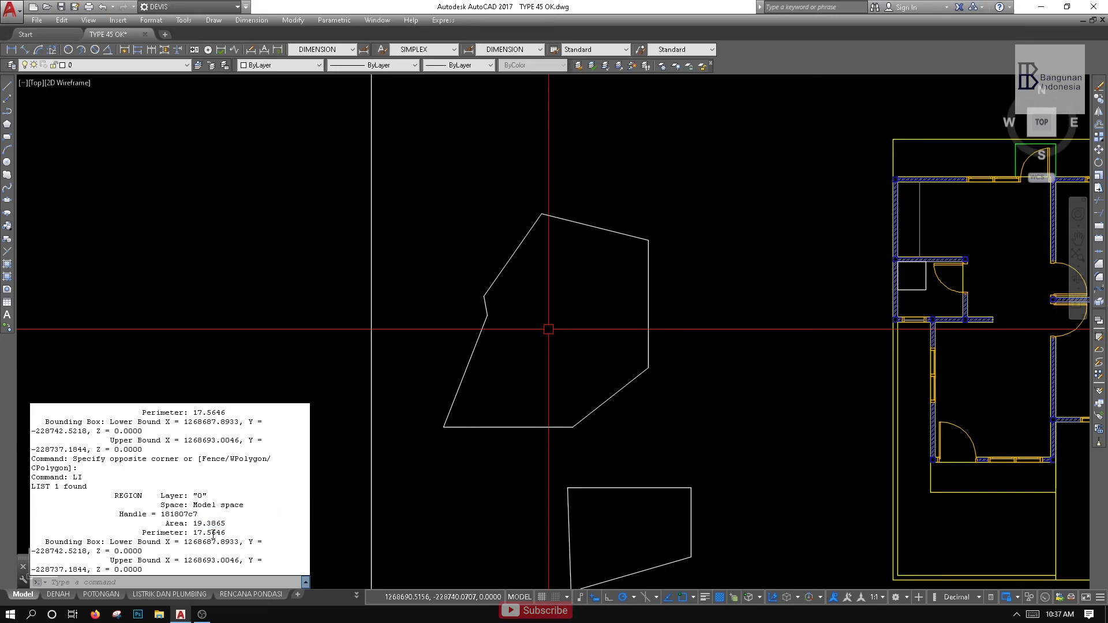
key(Escape)
middle_drag(199, 329, 230, 345)
Insert an empty Standard-style table with 2 columns and 14 data rows in the empty space beyond the long vertical line
click(6, 302)
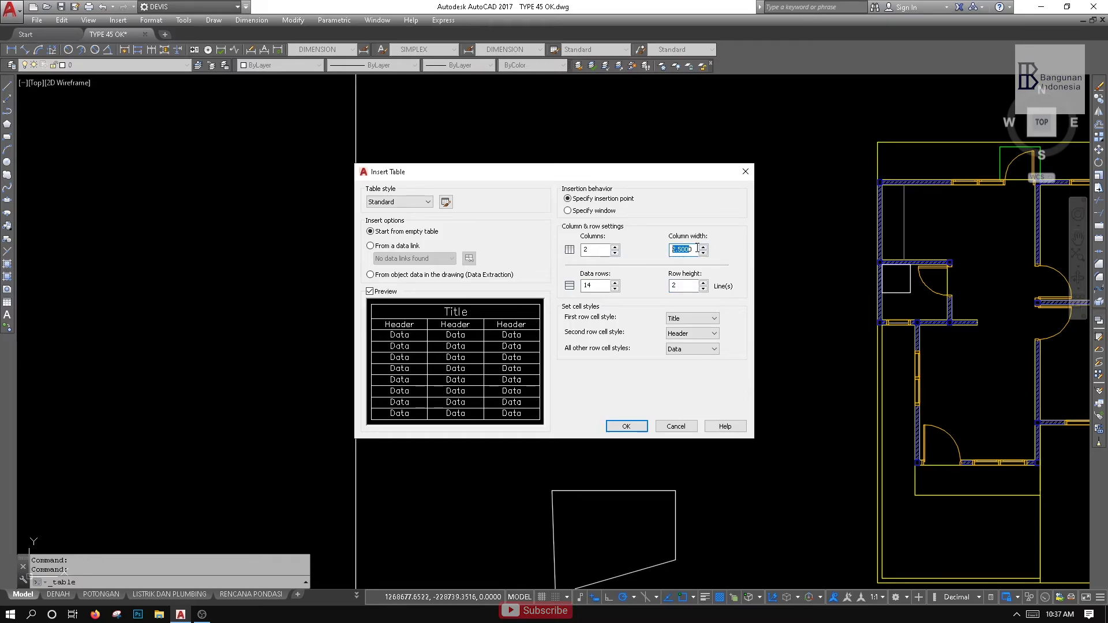
click(622, 426)
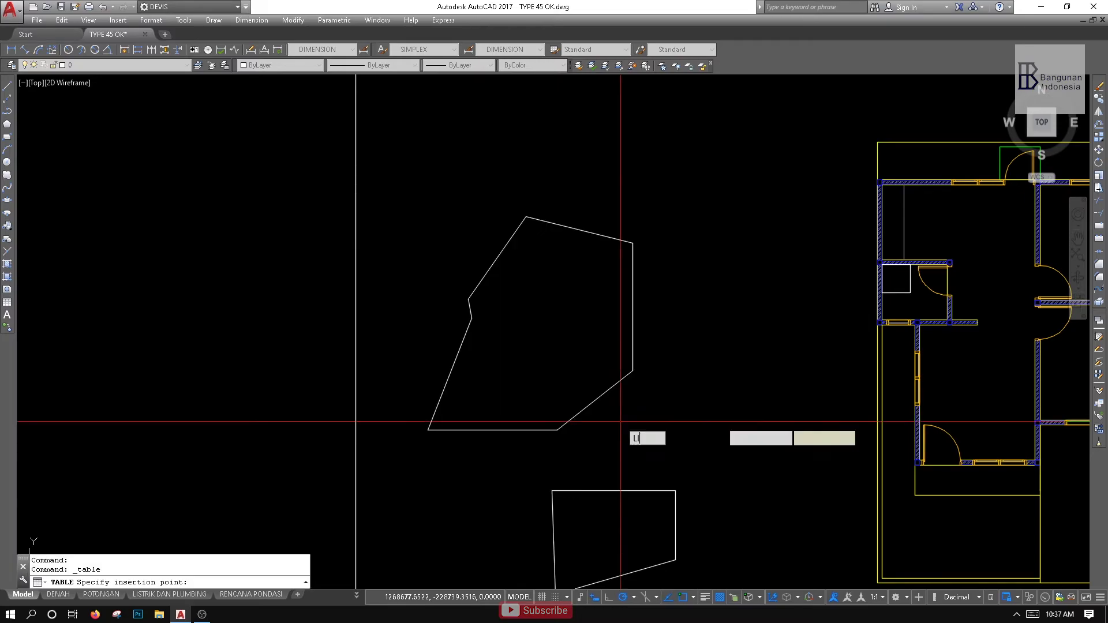
scroll(497, 296, down, 2)
scroll(410, 227, up, 1)
click(388, 217)
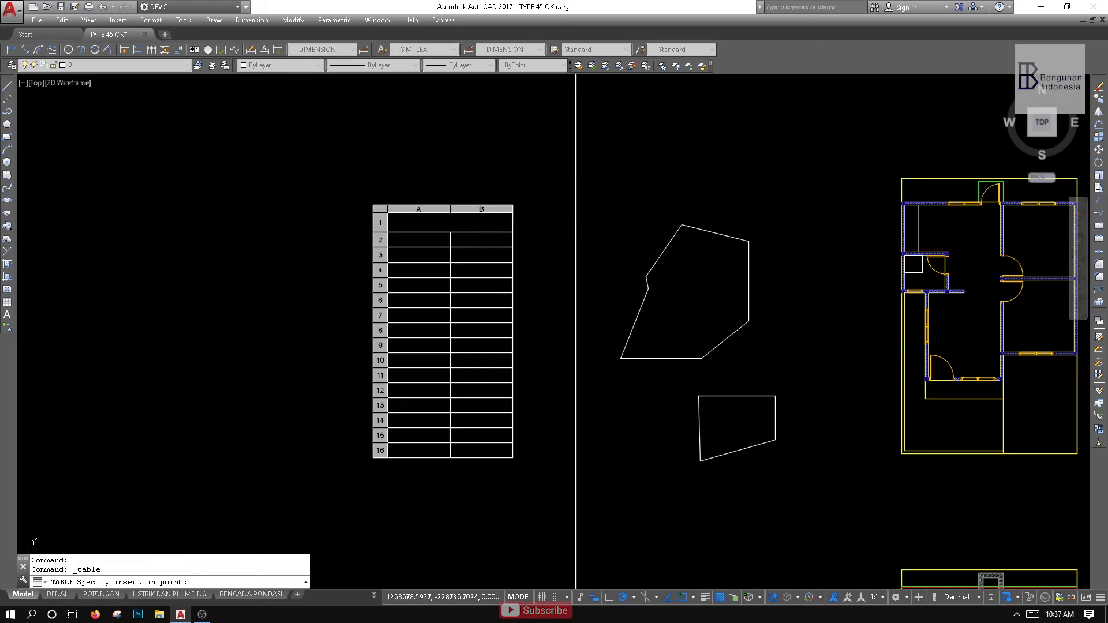
key(Escape)
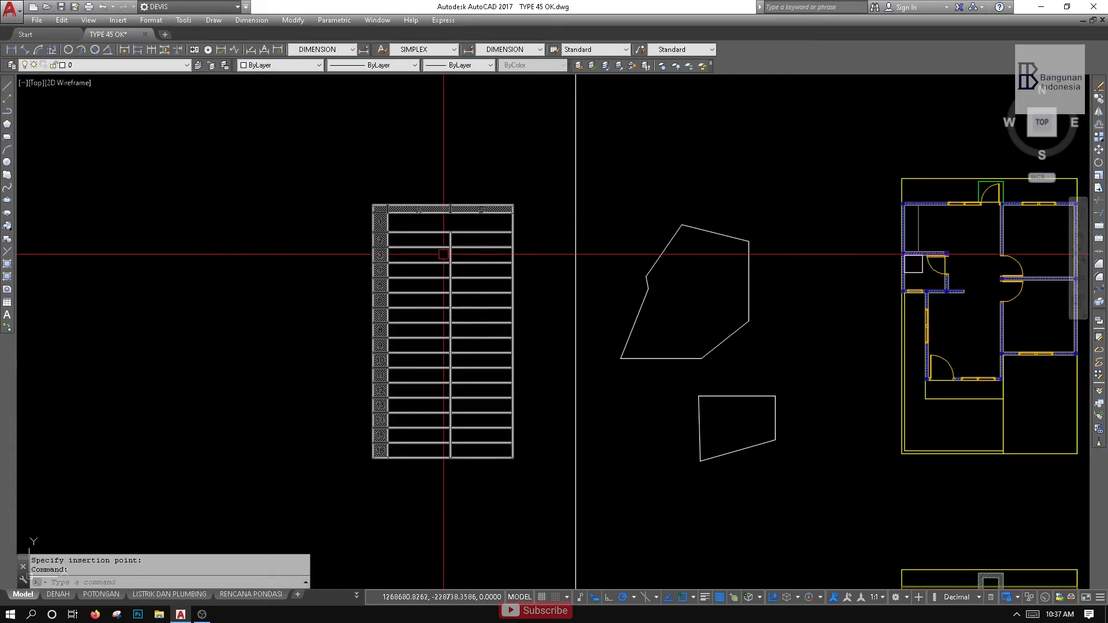
Select the inserted table to examine its grips, rows and columns, and review its table and geometry properties
scroll(441, 250, down, 2)
key(Escape)
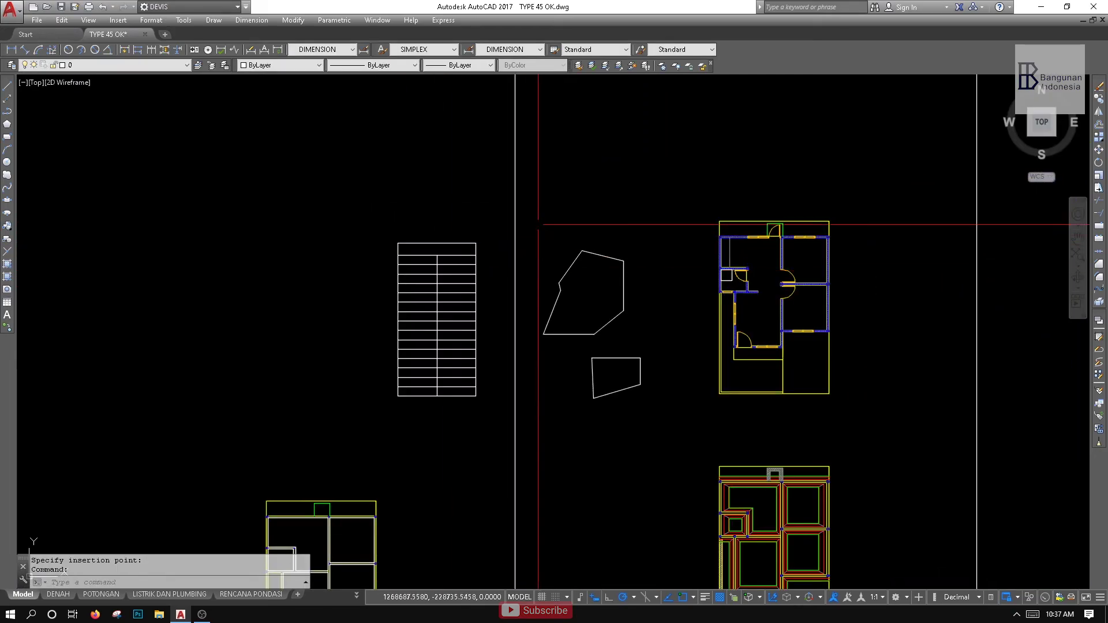
scroll(494, 236, up, 2)
click(500, 217)
click(420, 344)
middle_drag(434, 335, 458, 315)
scroll(413, 301, up, 4)
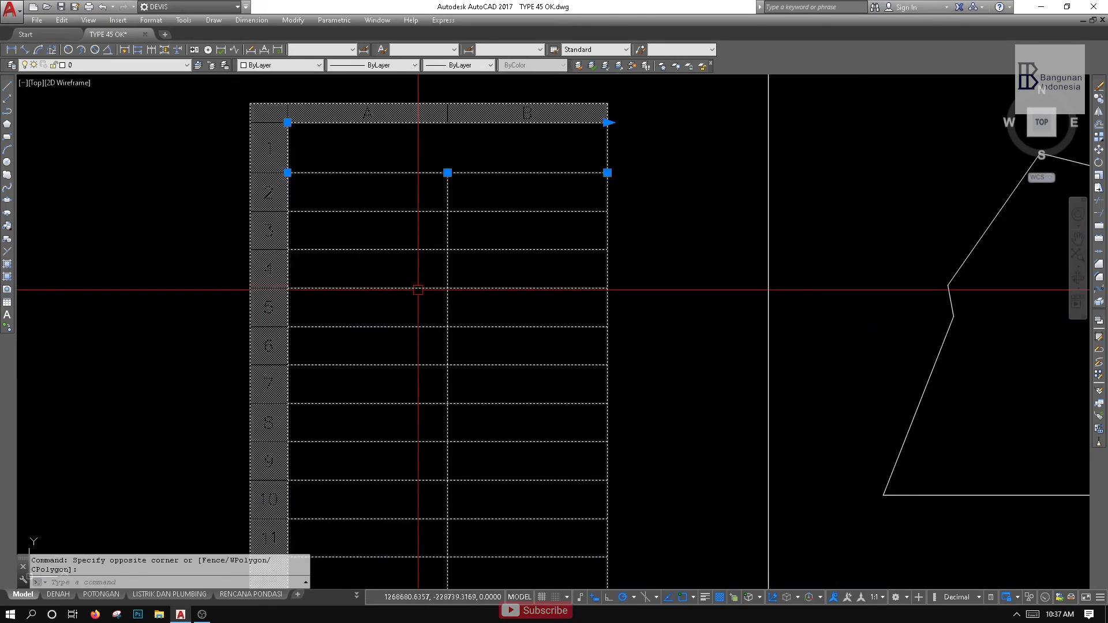
scroll(502, 272, down, 4)
middle_drag(484, 268, 448, 268)
key(Escape)
click(461, 262)
key(ctrl+1)
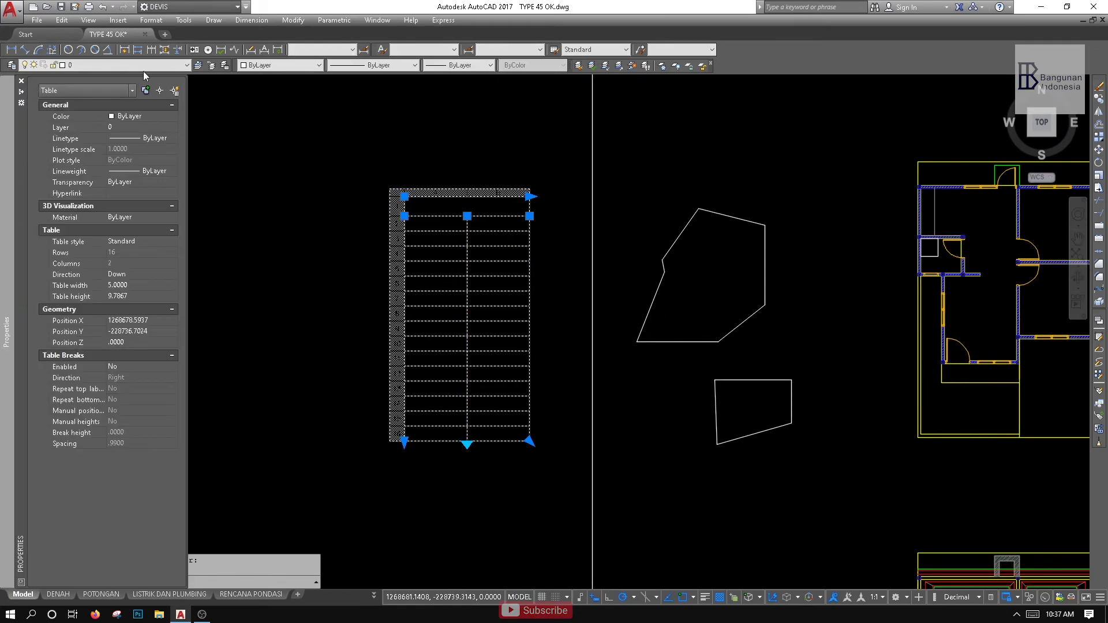
click(22, 81)
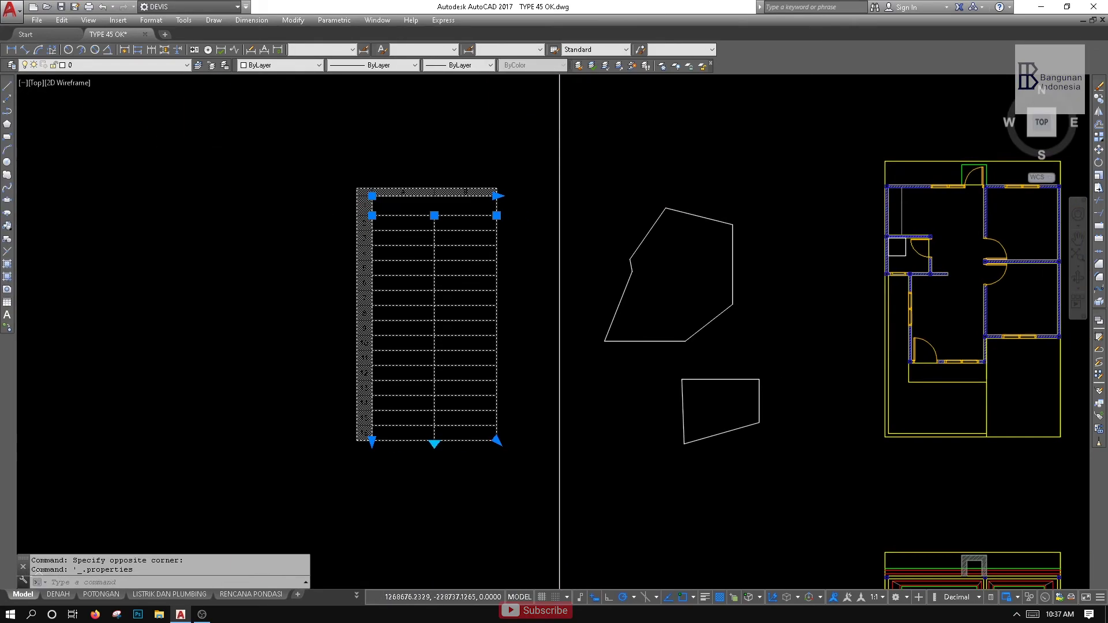
Delete the inserted table from the drawing
scroll(469, 216, up, 2)
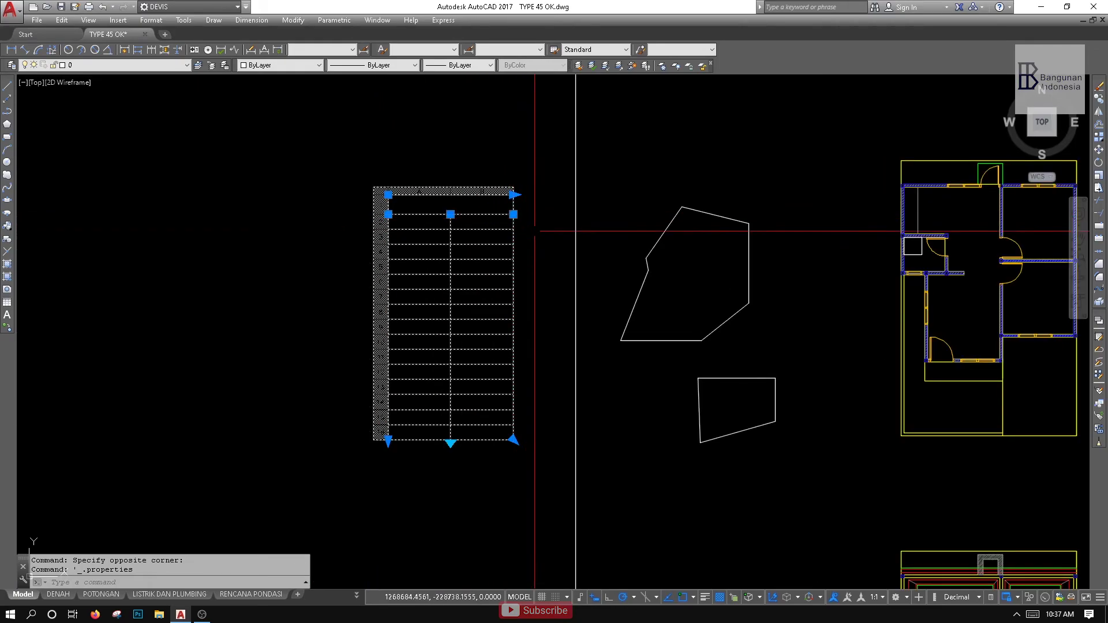
mouse_move(528, 258)
middle_down()
mouse_move(527, 268)
mouse_move(553, 228)
middle_up()
key(Delete)
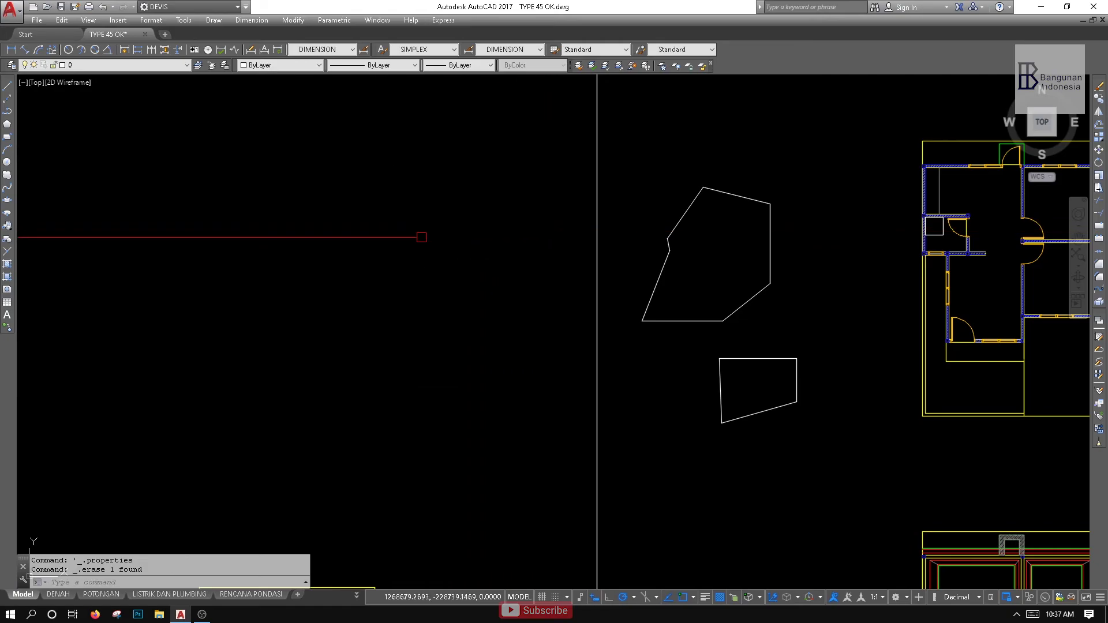
click(7, 315)
middle_drag(370, 375, 196, 322)
scroll(196, 322, down, 2)
middle_drag(335, 352, 296, 289)
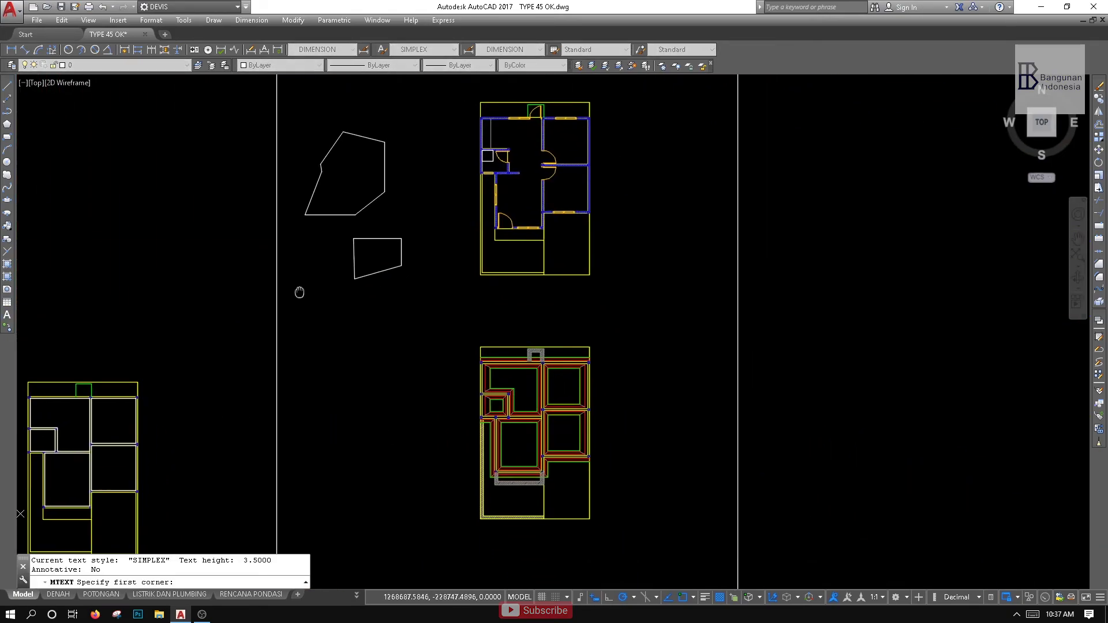
scroll(390, 290, down, 2)
scroll(514, 378, up, 2)
scroll(514, 378, down, 5)
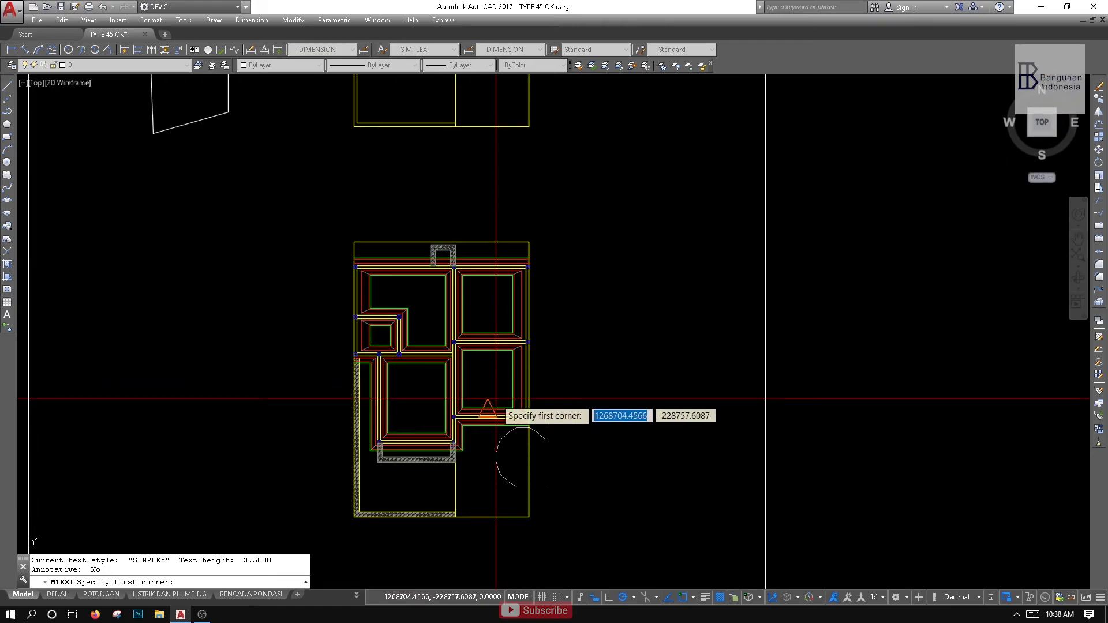
key(Escape)
Switch to the DENAH layout and bring up the title block with the contractor field
click(58, 594)
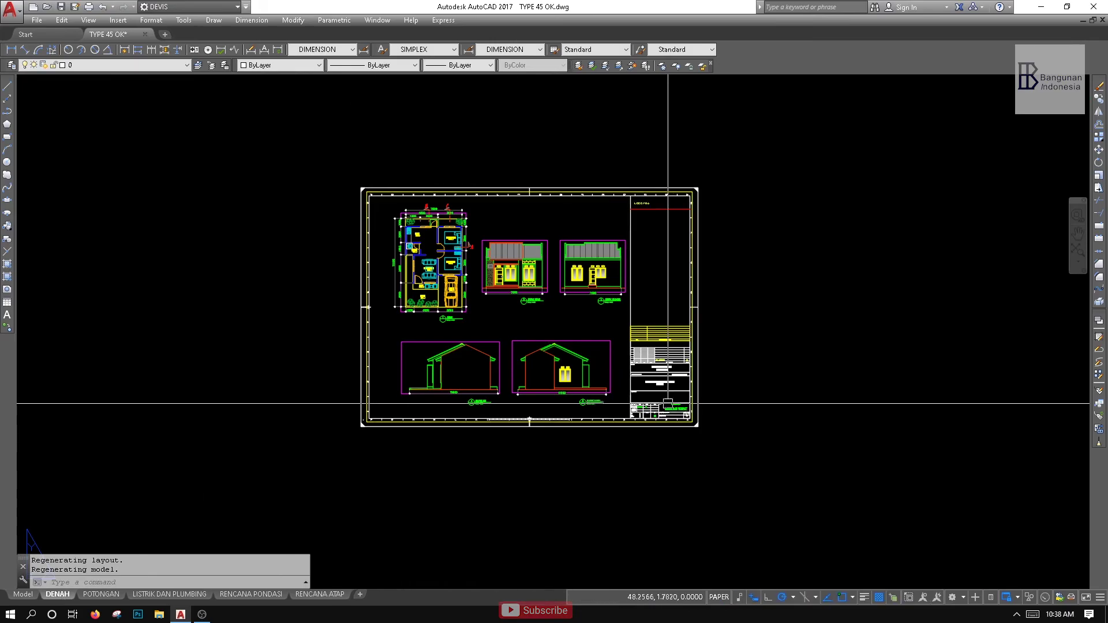
scroll(650, 402, up, 5)
middle_drag(646, 403, 602, 380)
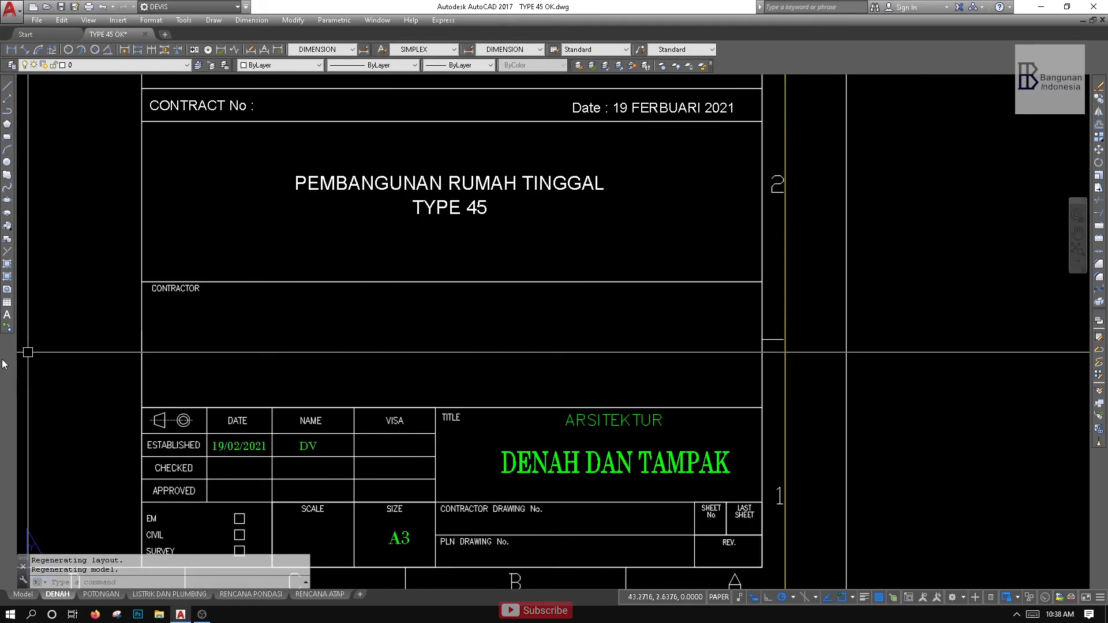
Start a multiline text and define its box across the whole CONTRACTOR cell of the title block
click(8, 316)
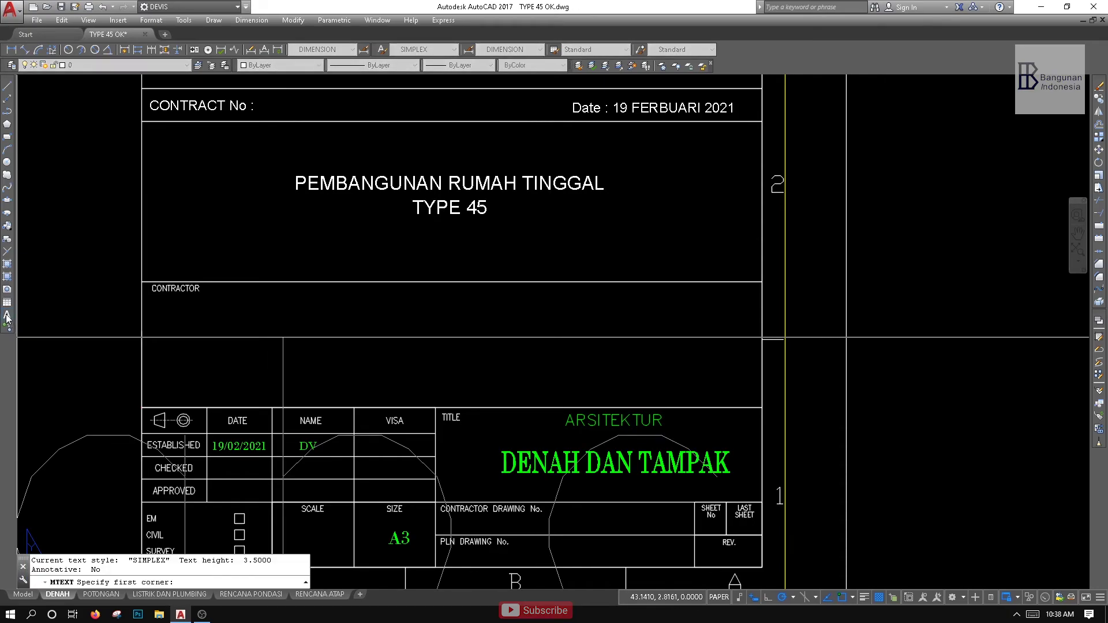
key(Escape)
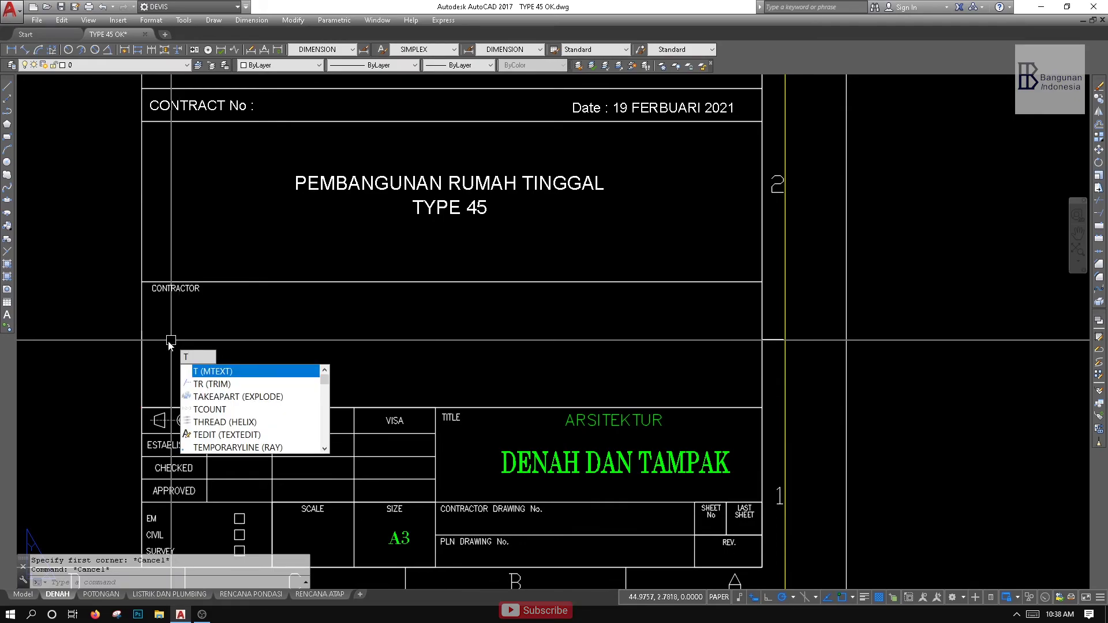
key(Return)
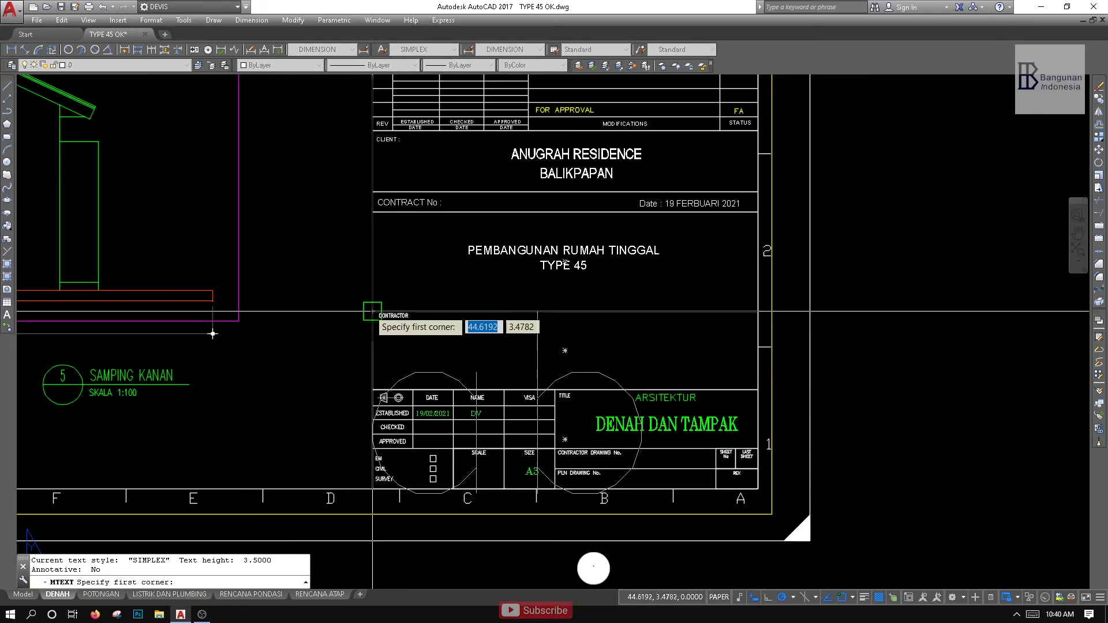
click(373, 312)
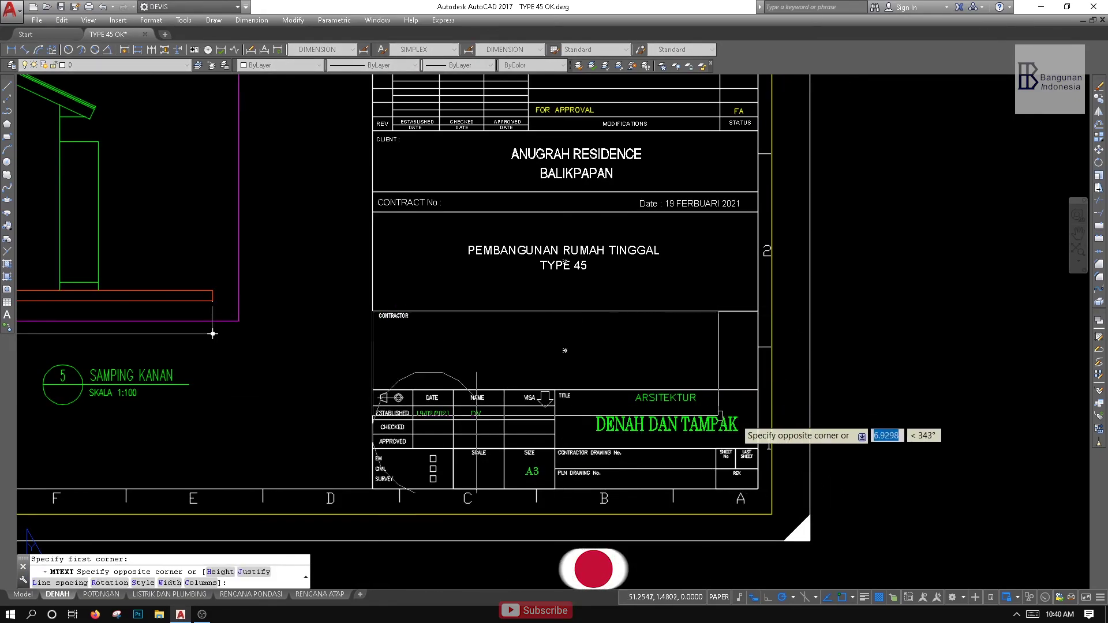
scroll(735, 384, up, 2)
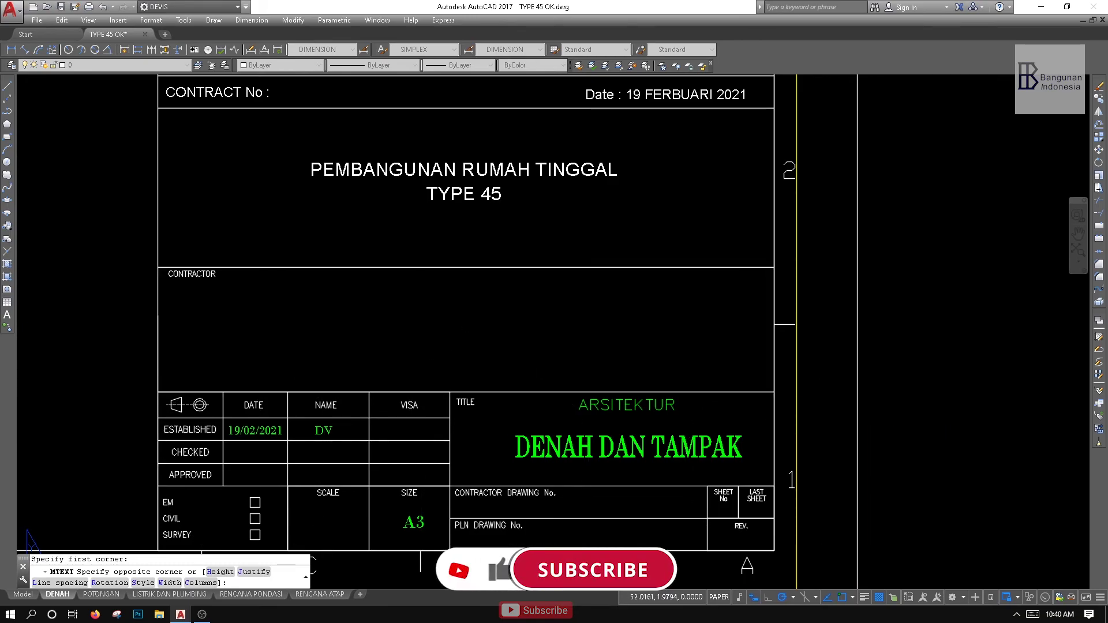
click(774, 399)
Set the multiline text height to 0.15 and its font to Century
click(425, 201)
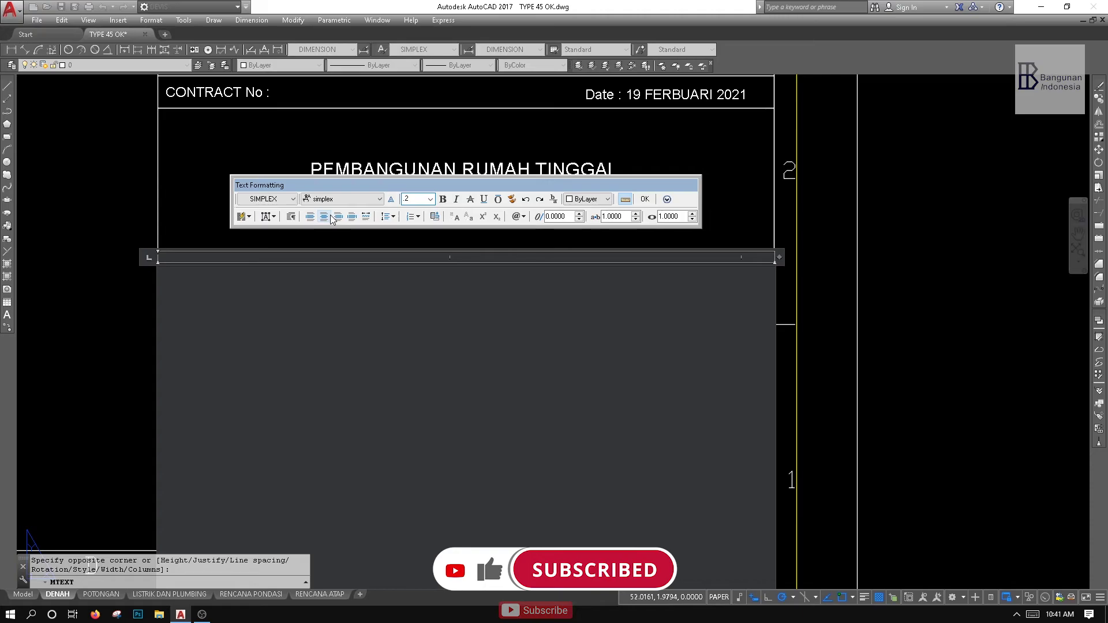
key(BackSpace)
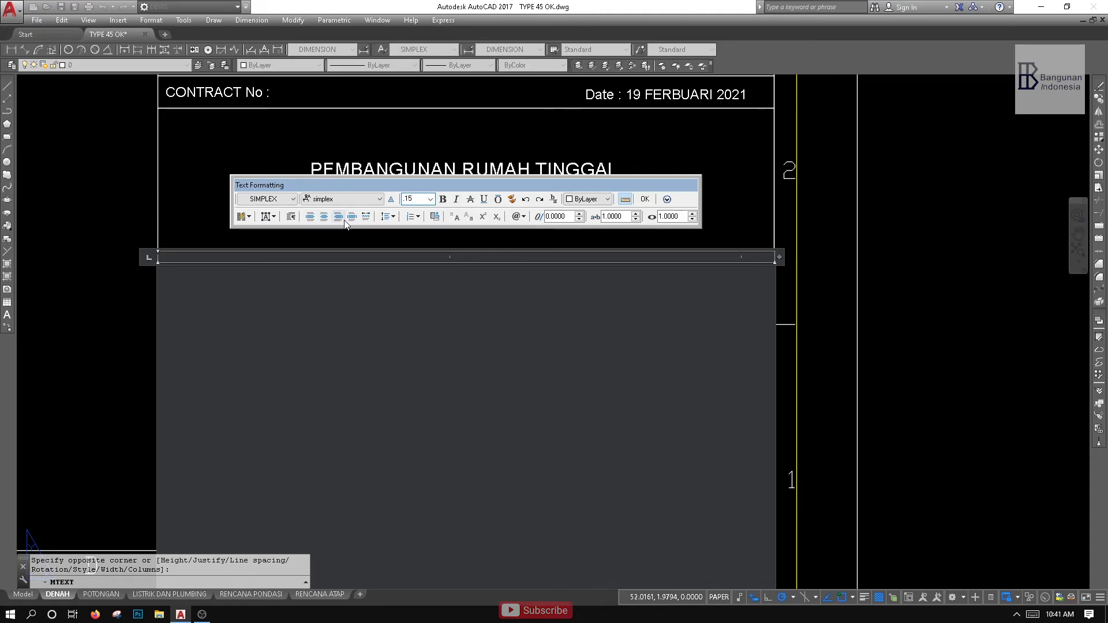
click(362, 203)
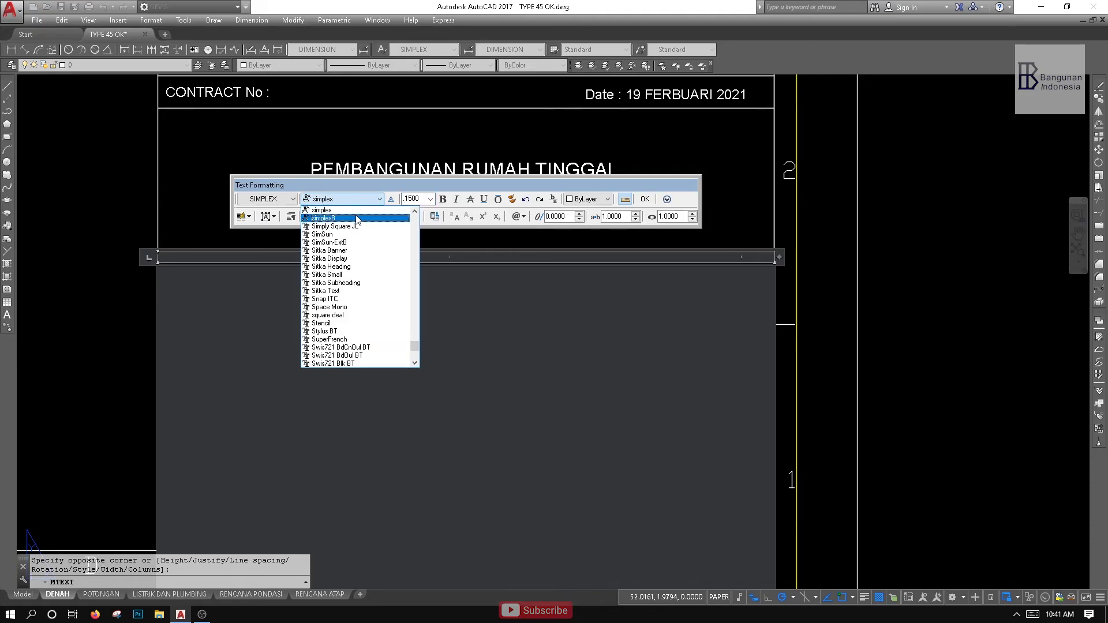
scroll(358, 220, up, 10)
click(333, 243)
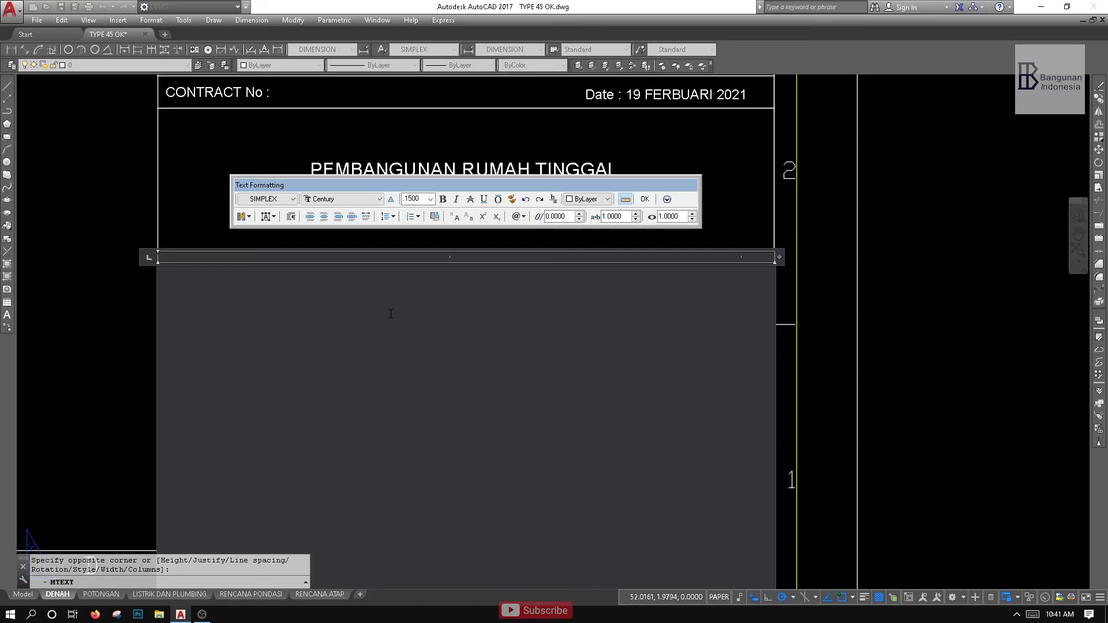
Enter PT.BANGUNAN INDONESIA in the contractor cell, justify it Middle Center and finish the text
text(PT.BANGUNAN INDONESIA)
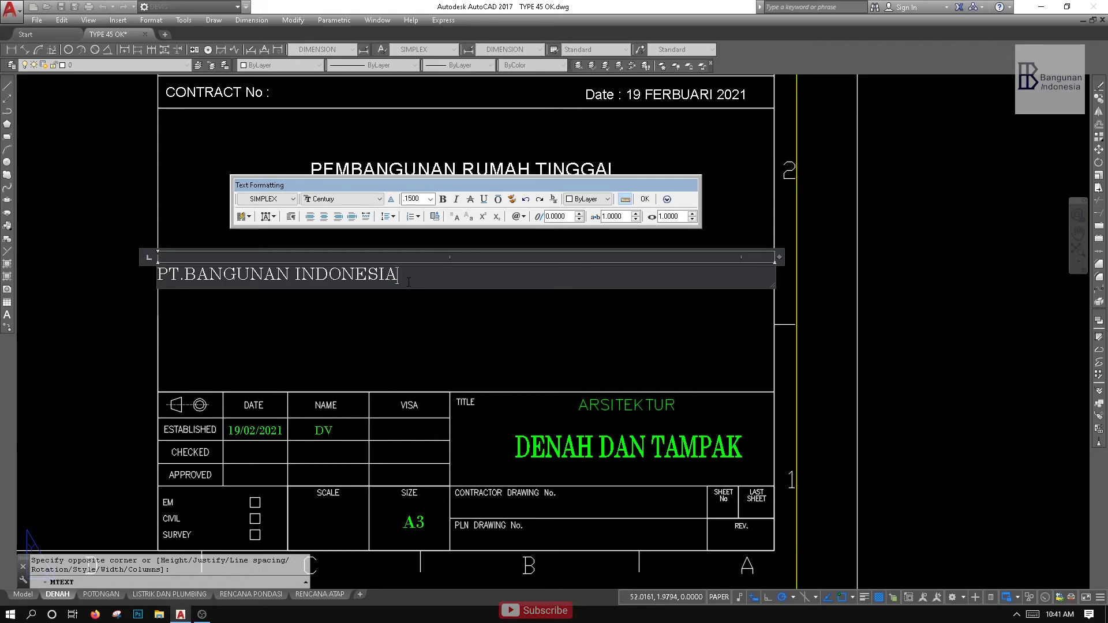
drag(409, 282, 158, 276)
click(274, 218)
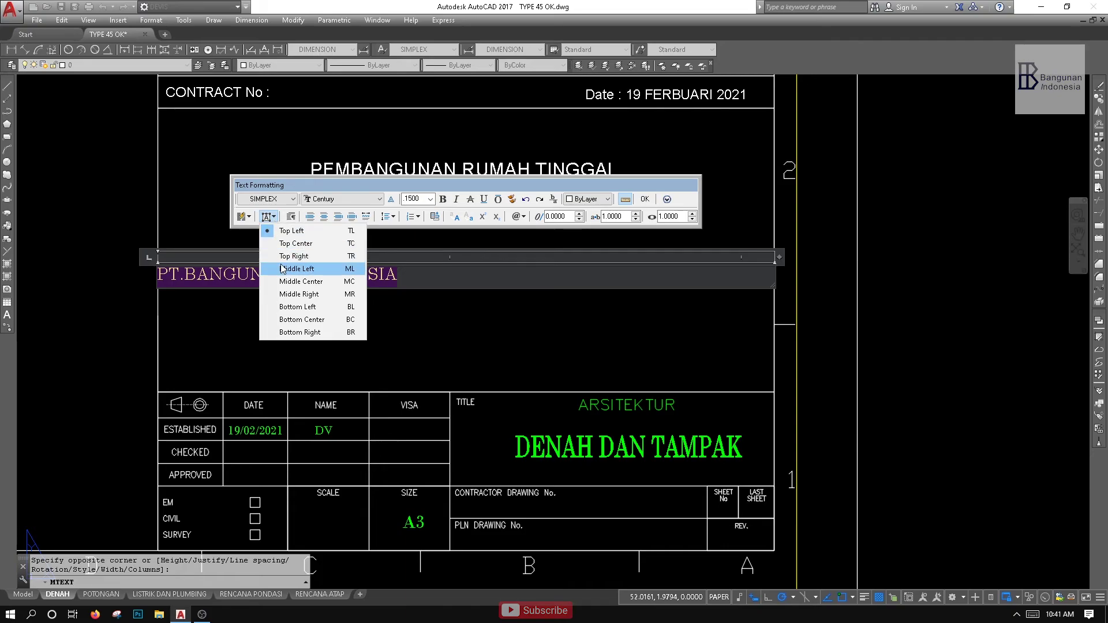
click(297, 282)
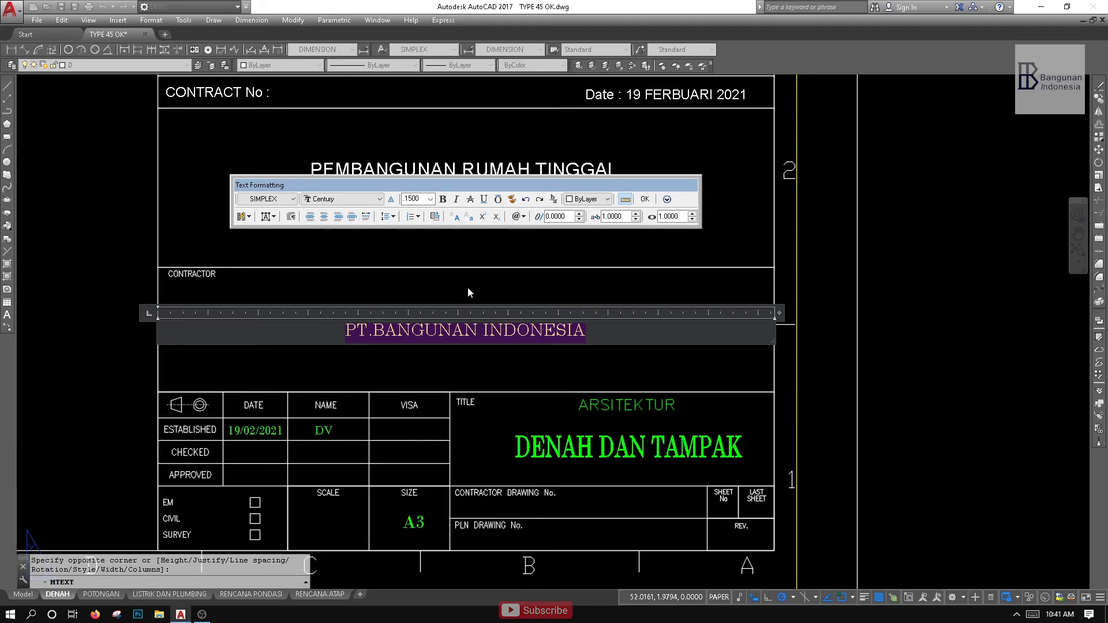
click(517, 365)
scroll(515, 366, down, 3)
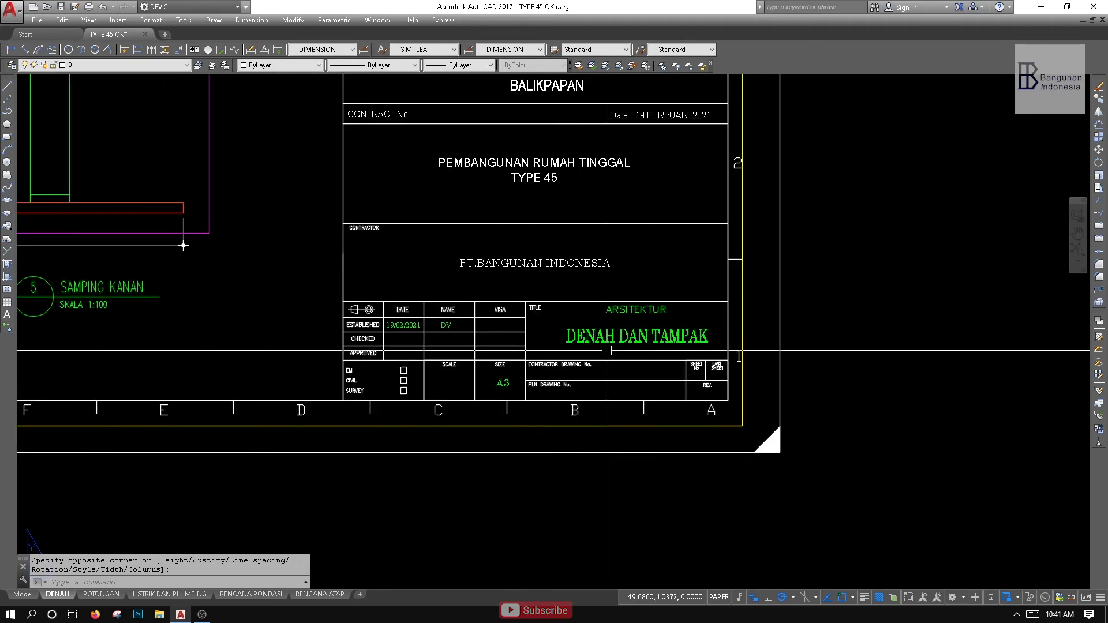
middle_drag(475, 427, 519, 411)
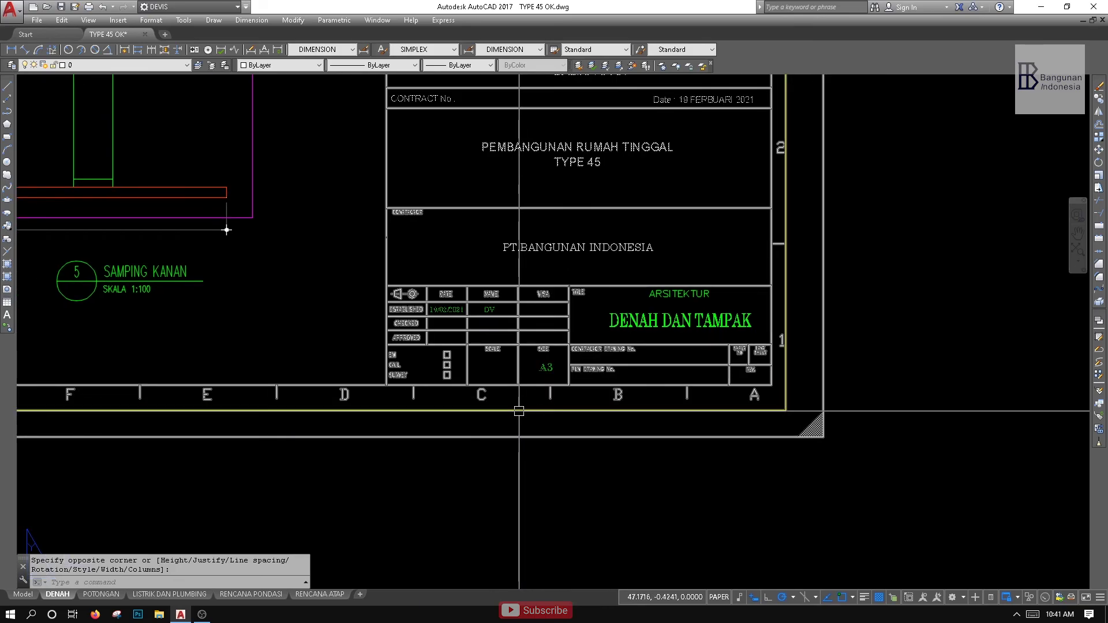
scroll(516, 345, up, 4)
key(Escape)
Switch from the DENAH layout back to model space
scroll(500, 339, down, 12)
middle_drag(475, 300, 415, 342)
click(23, 595)
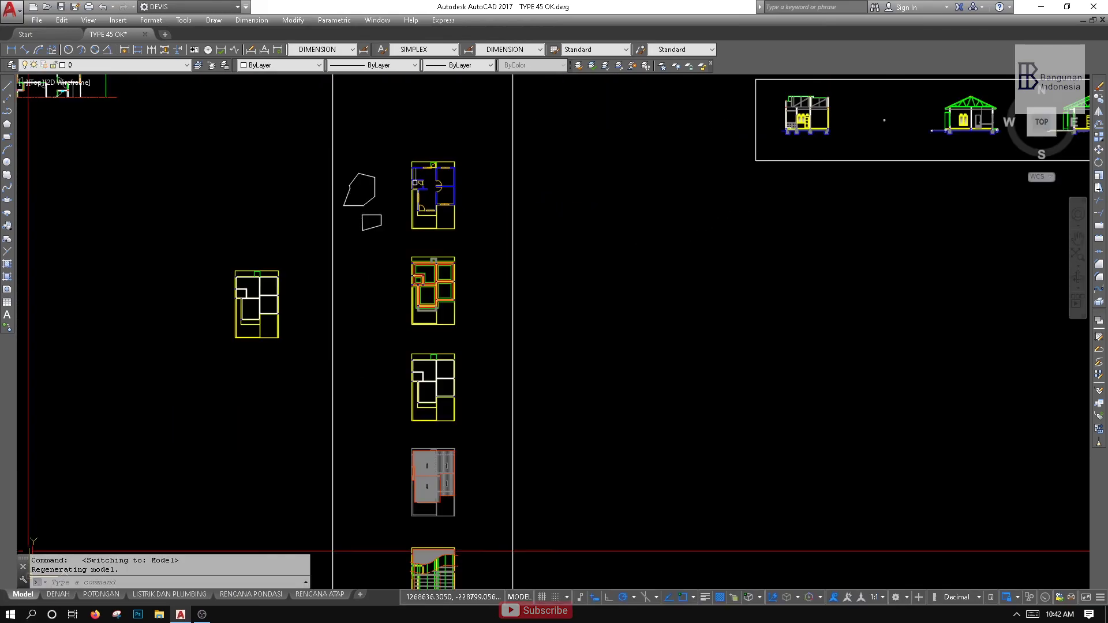
click(9, 328)
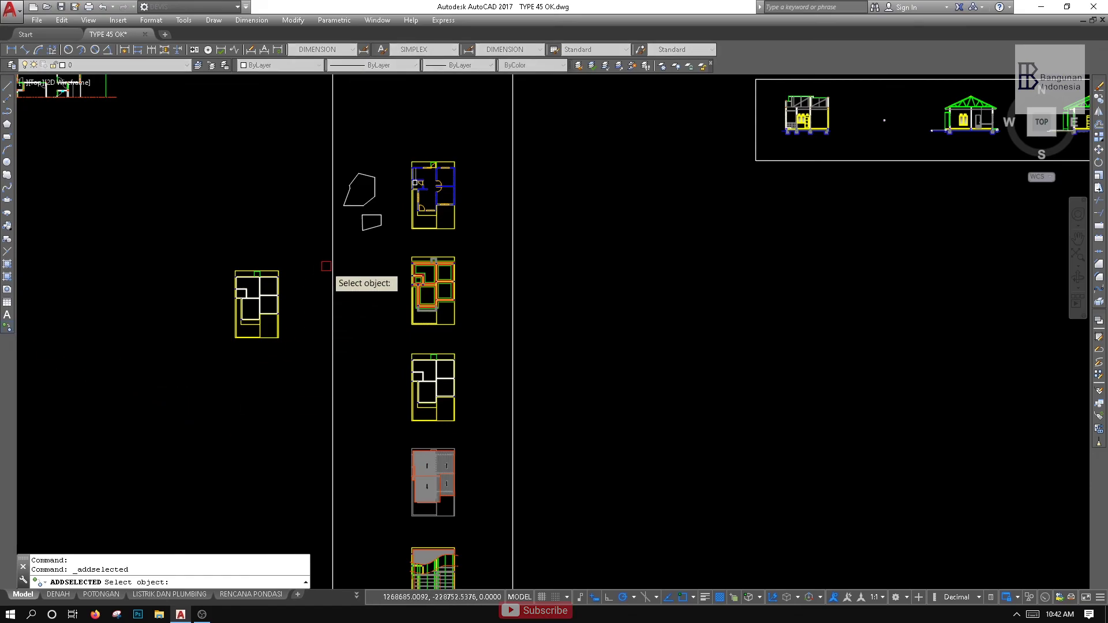
scroll(324, 267, up, 8)
middle_drag(531, 207, 500, 272)
scroll(494, 184, up, 4)
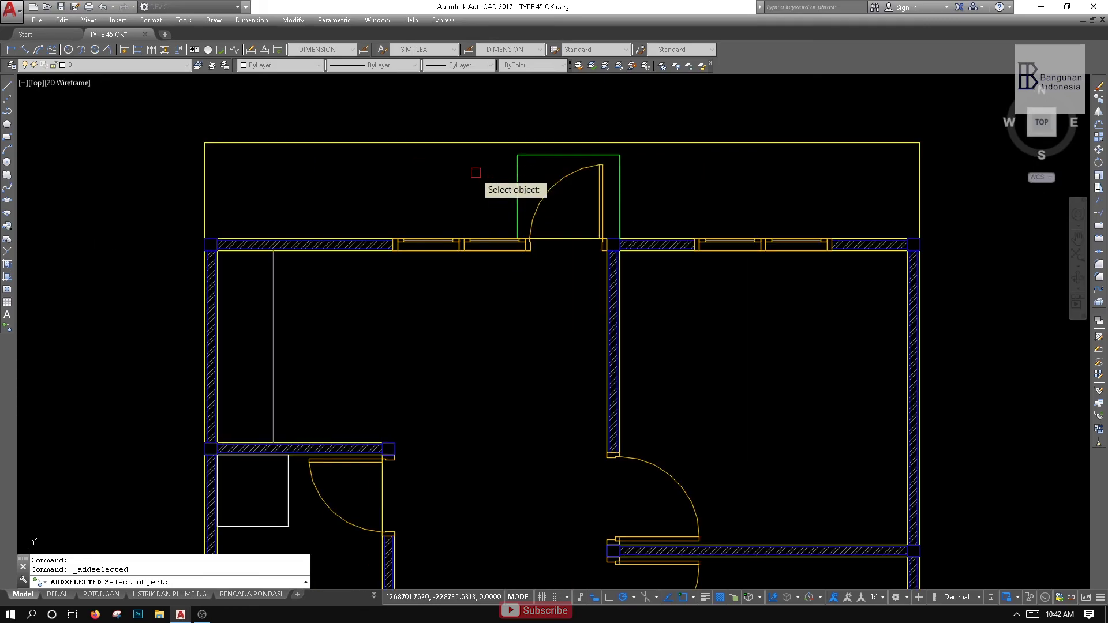
middle_drag(544, 307, 453, 314)
scroll(618, 222, up, 2)
scroll(514, 307, down, 2)
scroll(516, 225, down, 2)
scroll(451, 310, down, 2)
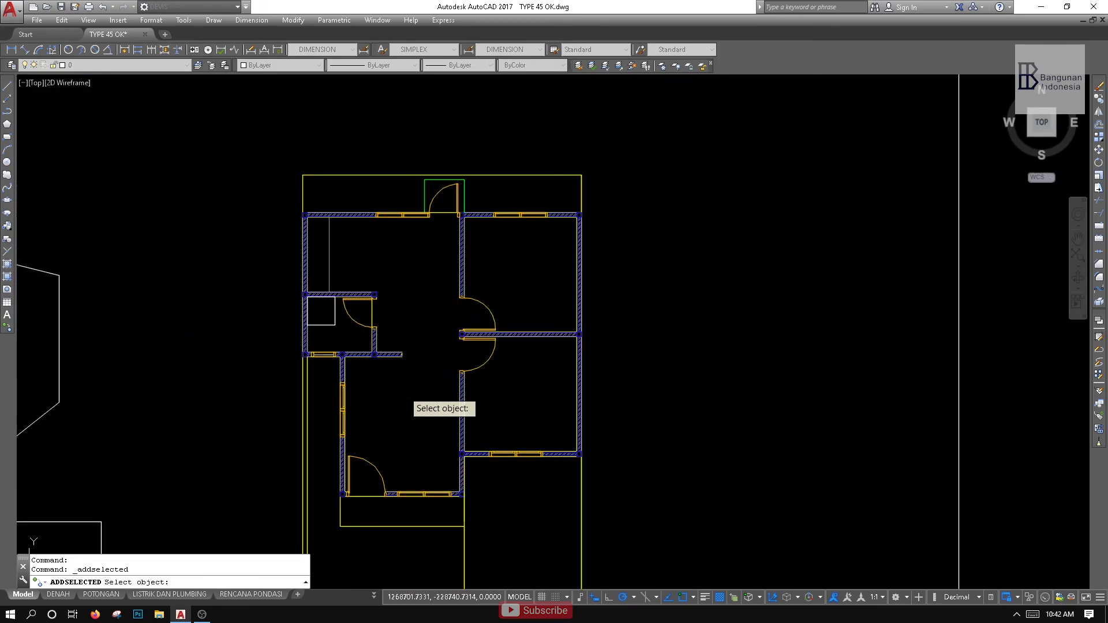
scroll(411, 388, up, 4)
middle_drag(632, 330, 509, 367)
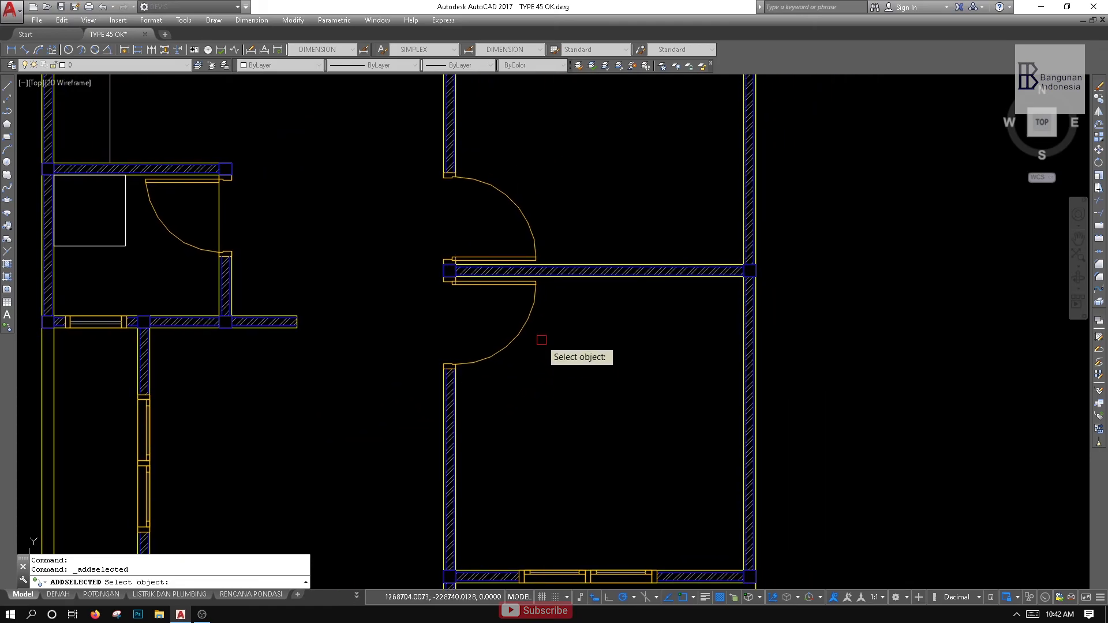
scroll(536, 321, up, 4)
key(Escape)
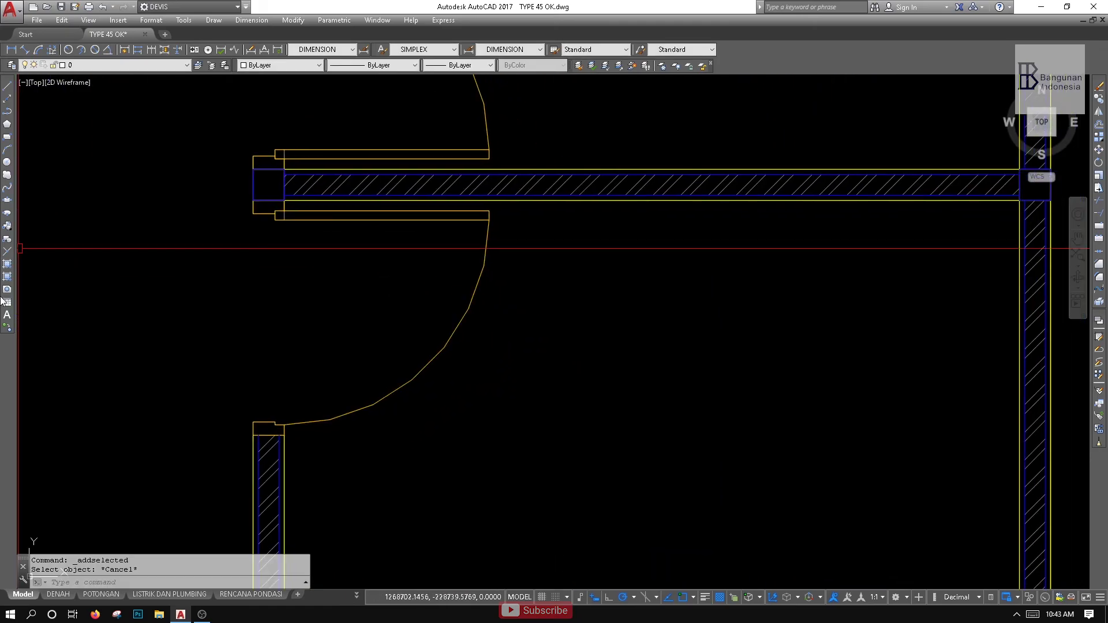
click(9, 327)
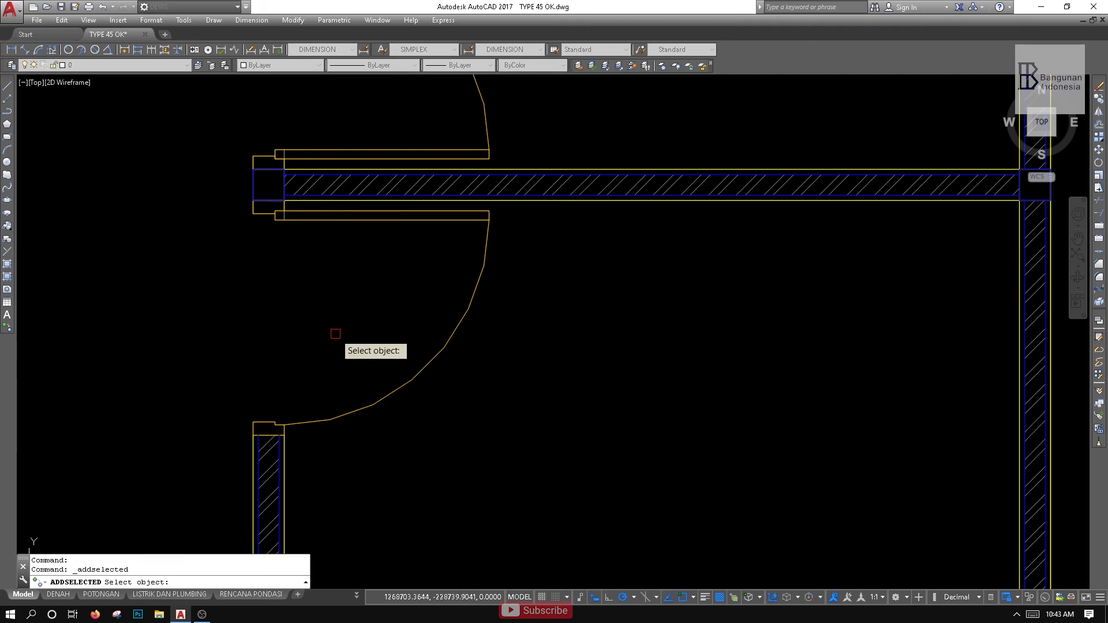
key(Escape)
Use Add Selected on the lower yellow line of the wall between the bedrooms to draw a closed five-segment outline inside the lower bedroom
text(ADD)
key(Return)
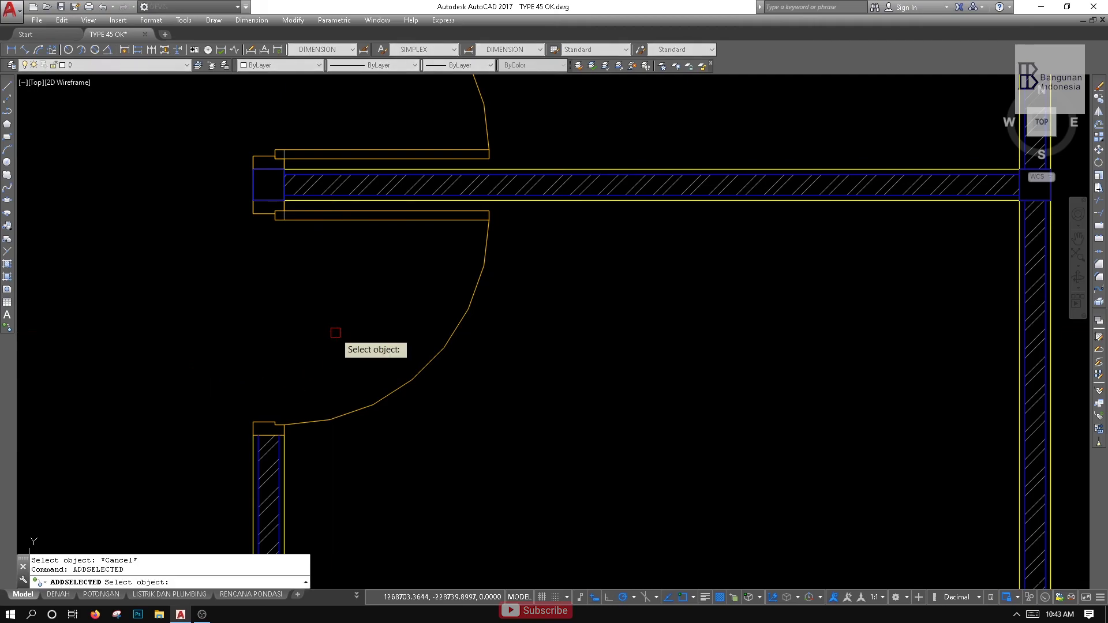
scroll(456, 265, down, 2)
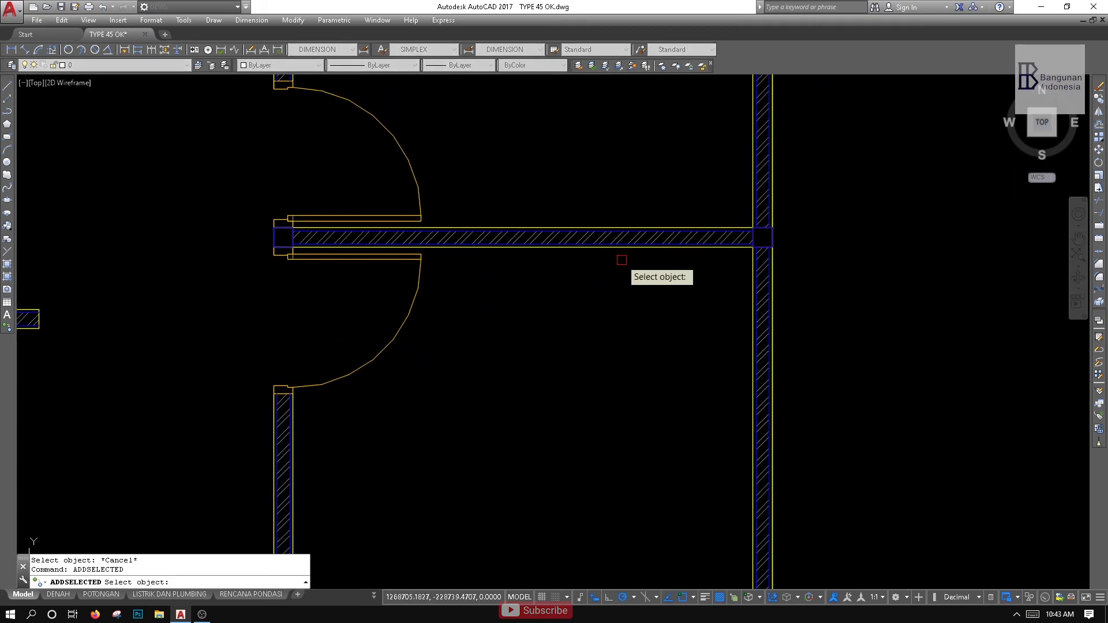
scroll(622, 259, up, 2)
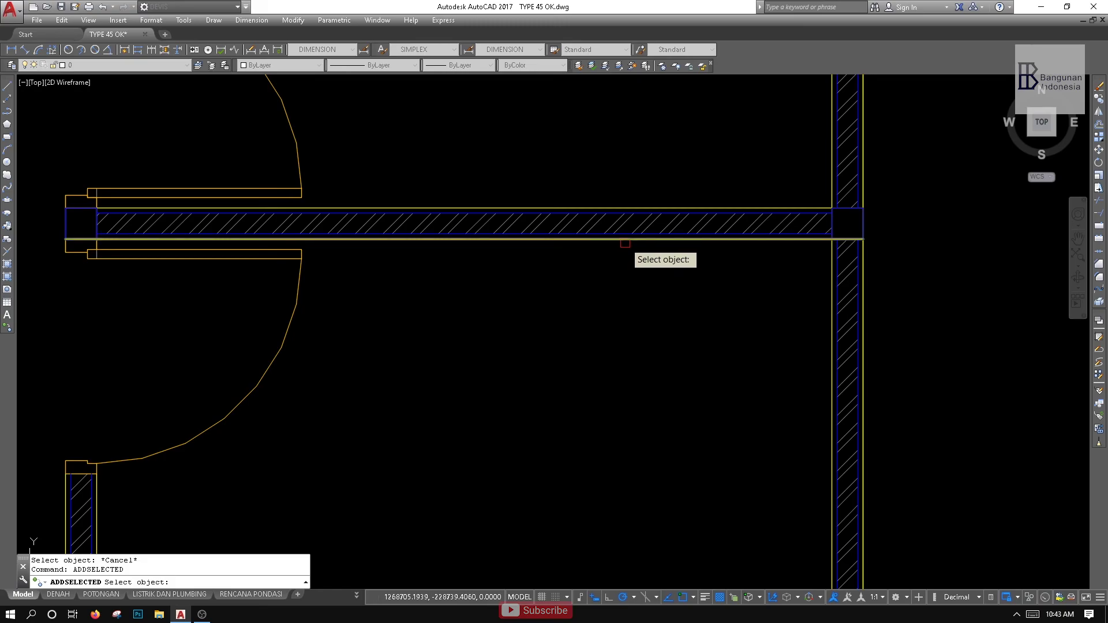
click(626, 244)
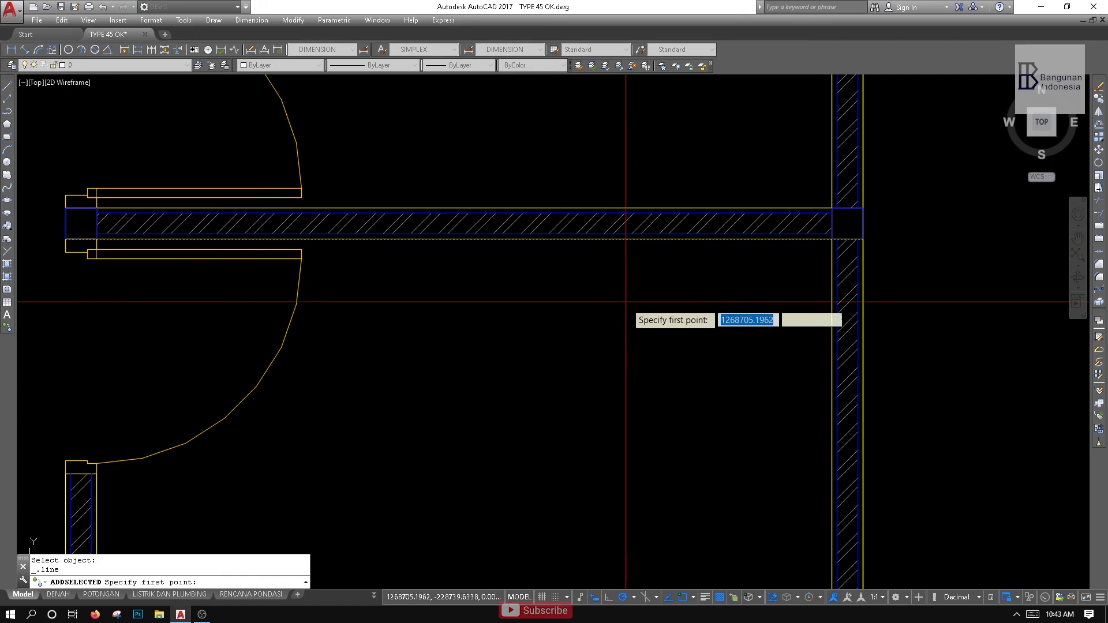
scroll(594, 174, down, 3)
scroll(466, 339, up, 4)
scroll(467, 339, down, 3)
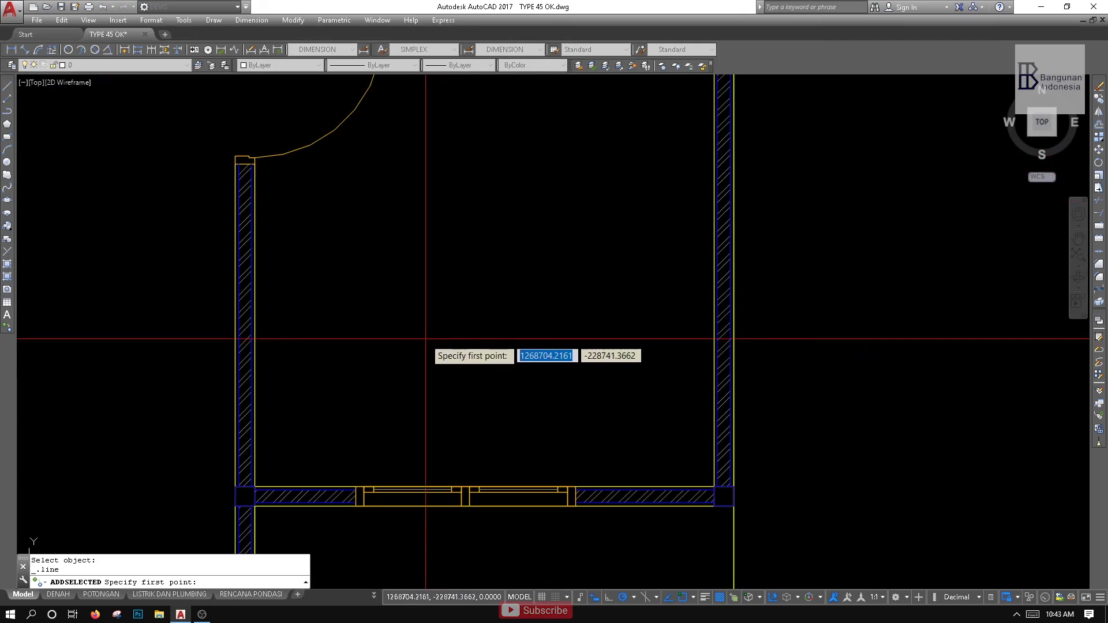
scroll(421, 425, up, 5)
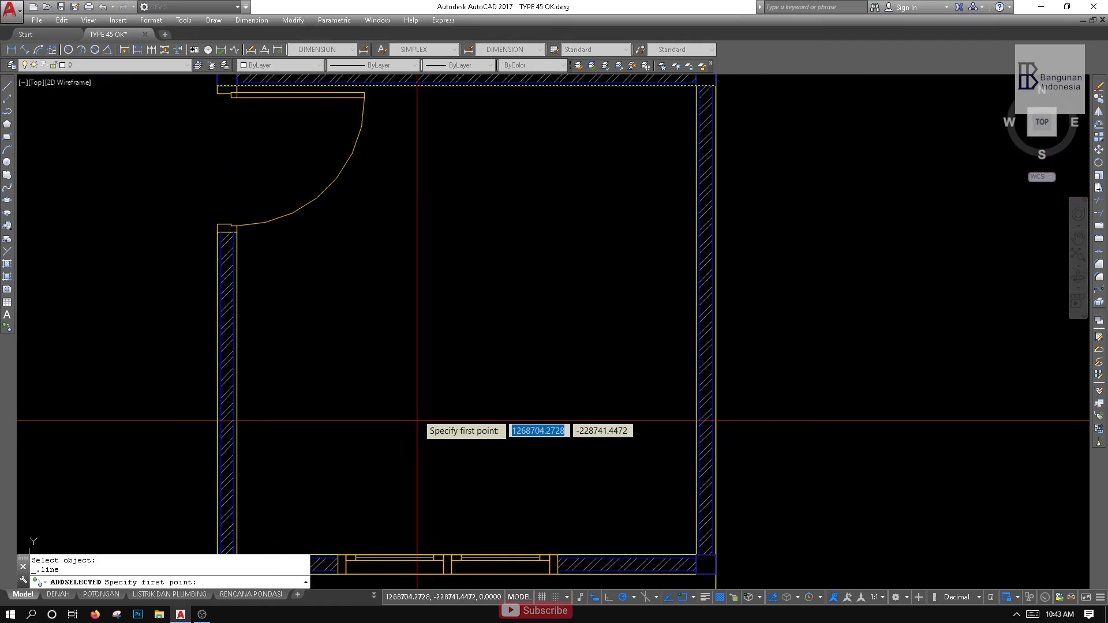
click(400, 386)
click(500, 385)
click(499, 299)
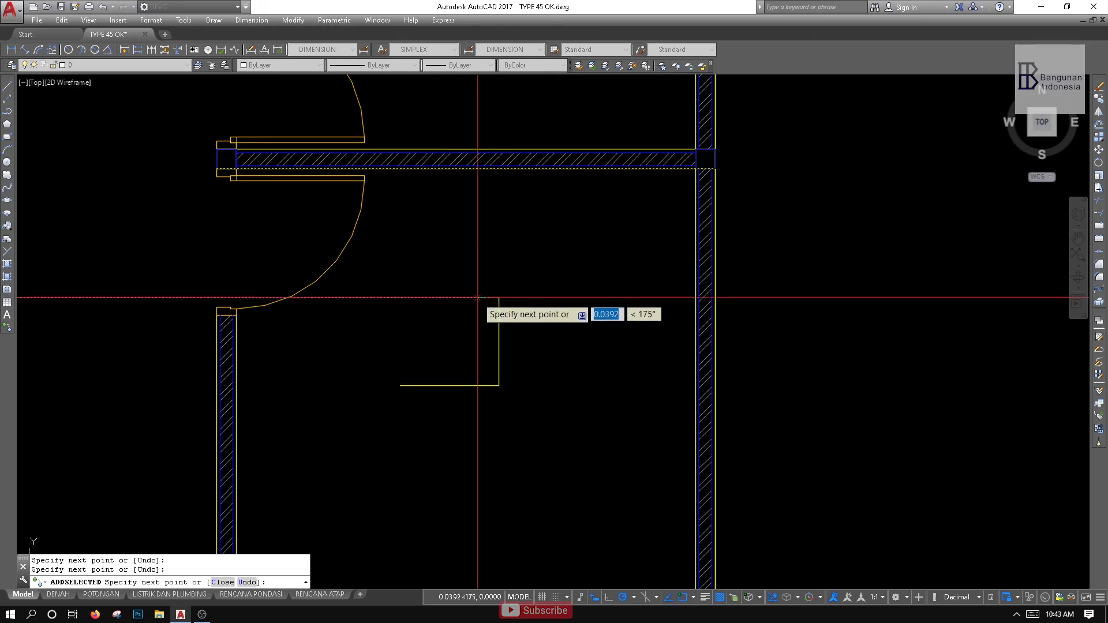
click(369, 299)
click(354, 390)
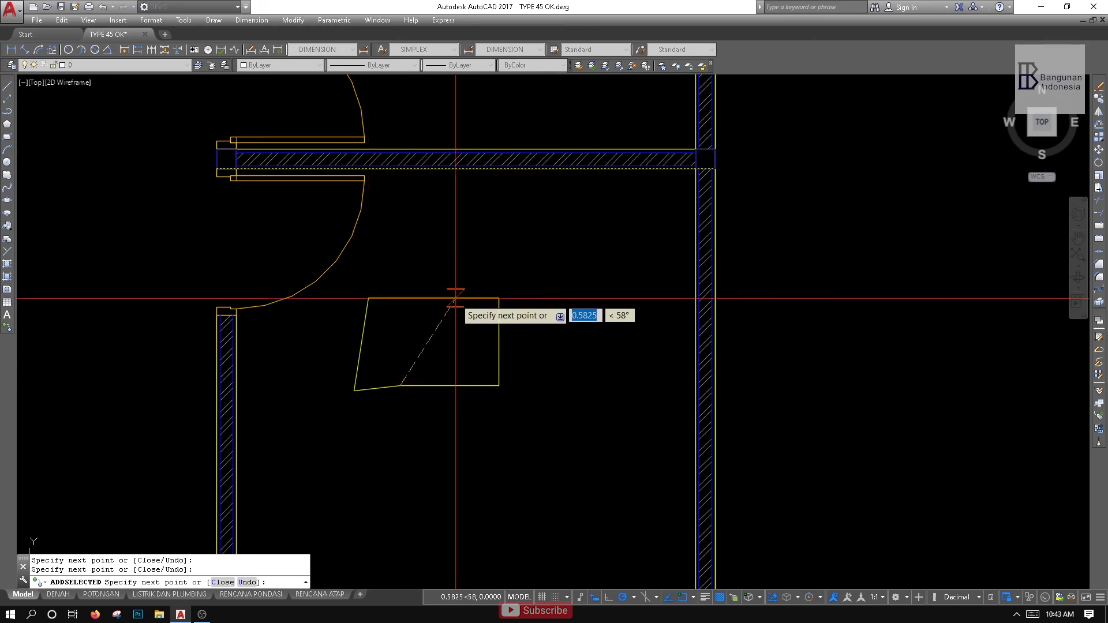
key(Escape)
Use Add Selected on the blue column square at the outer wall junction to draw an open four-segment polyline outside the house
scroll(512, 231, down, 3)
middle_drag(512, 231, 420, 294)
scroll(545, 257, up, 5)
scroll(545, 257, up, 2)
key(space)
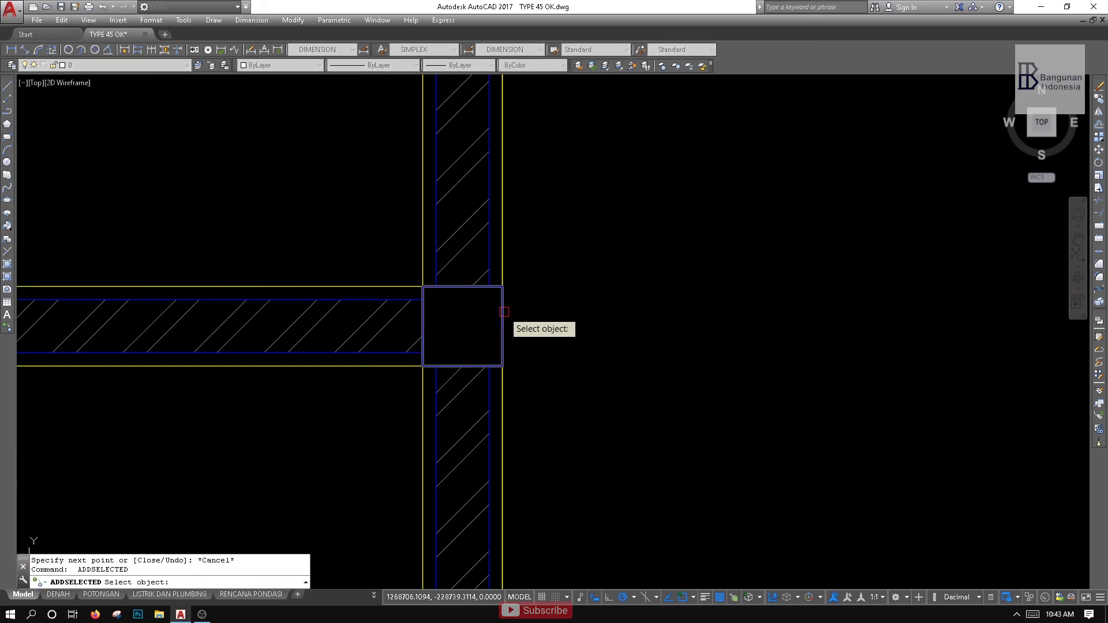
click(504, 312)
scroll(513, 309, down, 3)
middle_drag(513, 309, 275, 306)
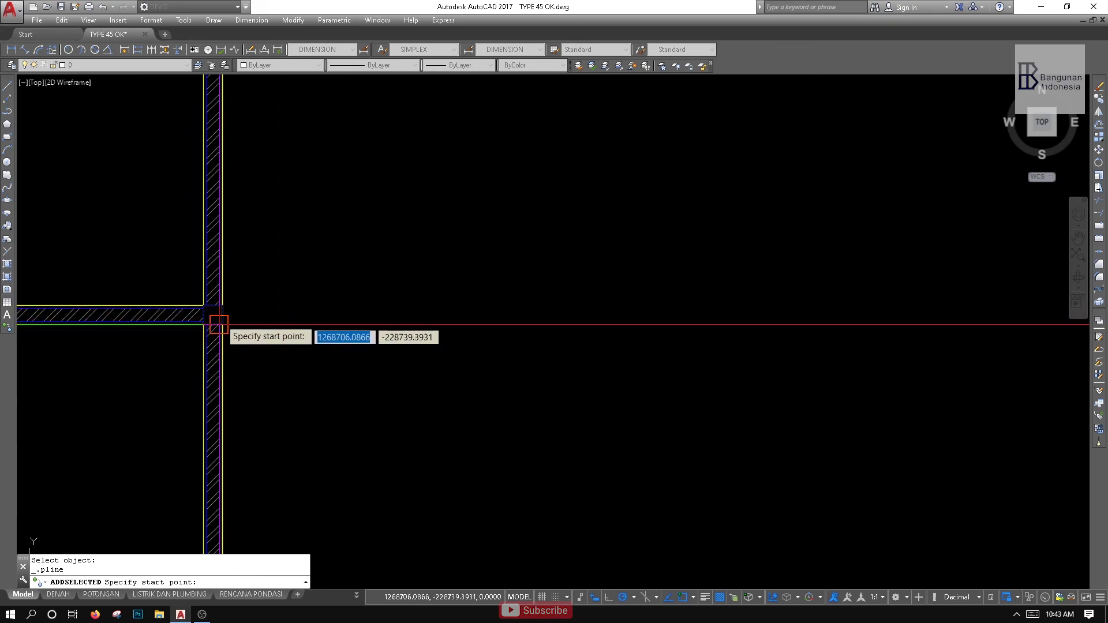
click(344, 364)
click(343, 266)
click(464, 266)
click(464, 398)
click(301, 468)
key(Return)
Check the new polyline's layer and list the properties of the blue column square at the wall junction
click(425, 414)
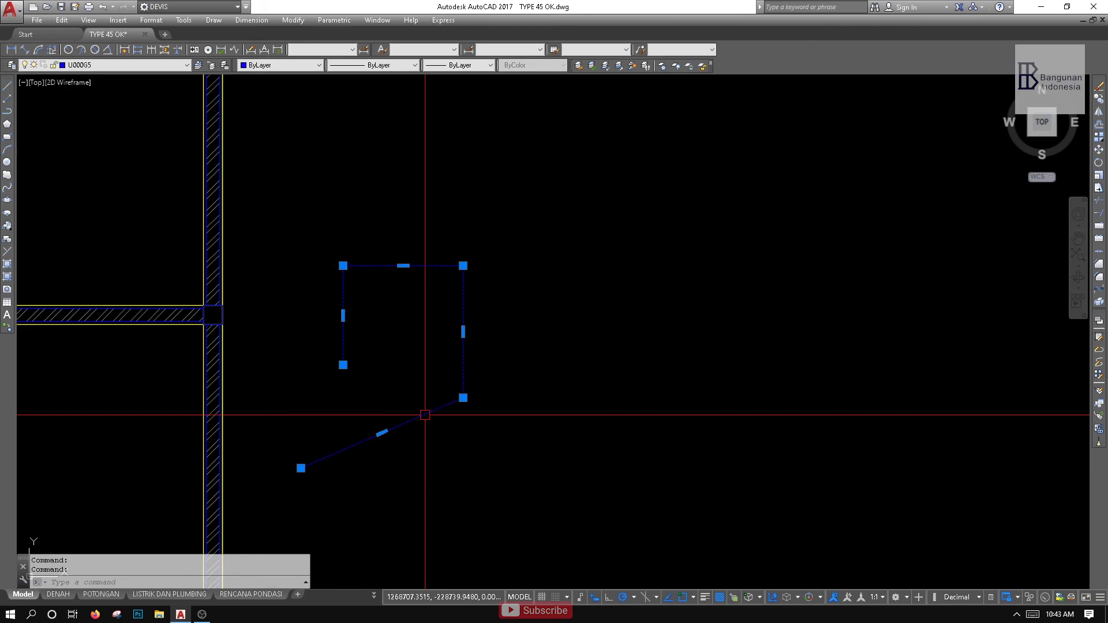
key(Escape)
scroll(187, 315, up, 4)
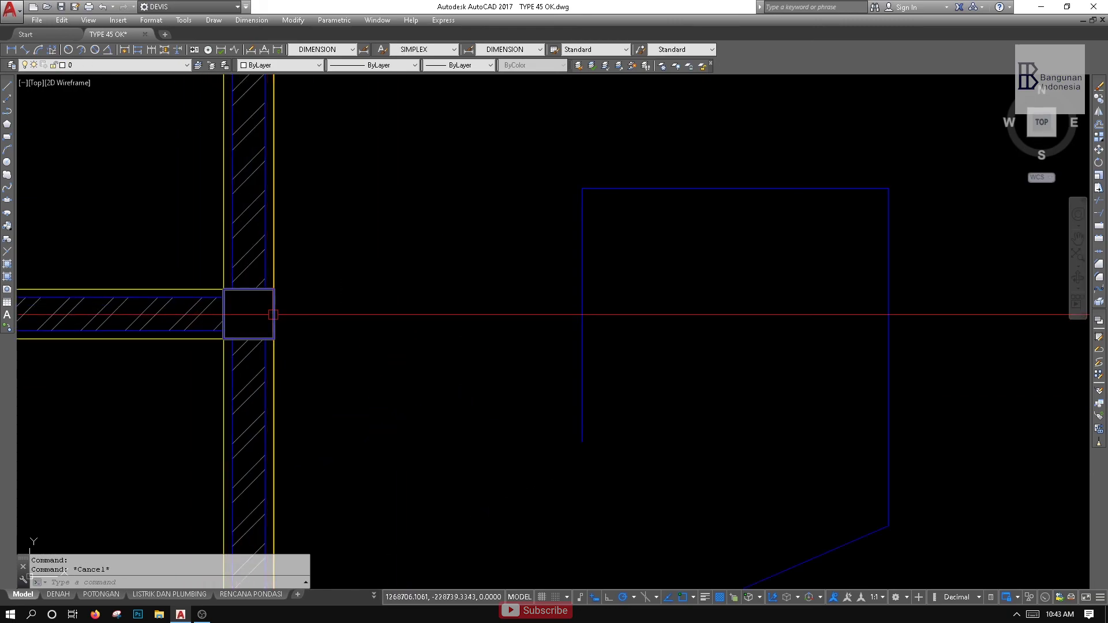
click(274, 316)
mouse_move(274, 315)
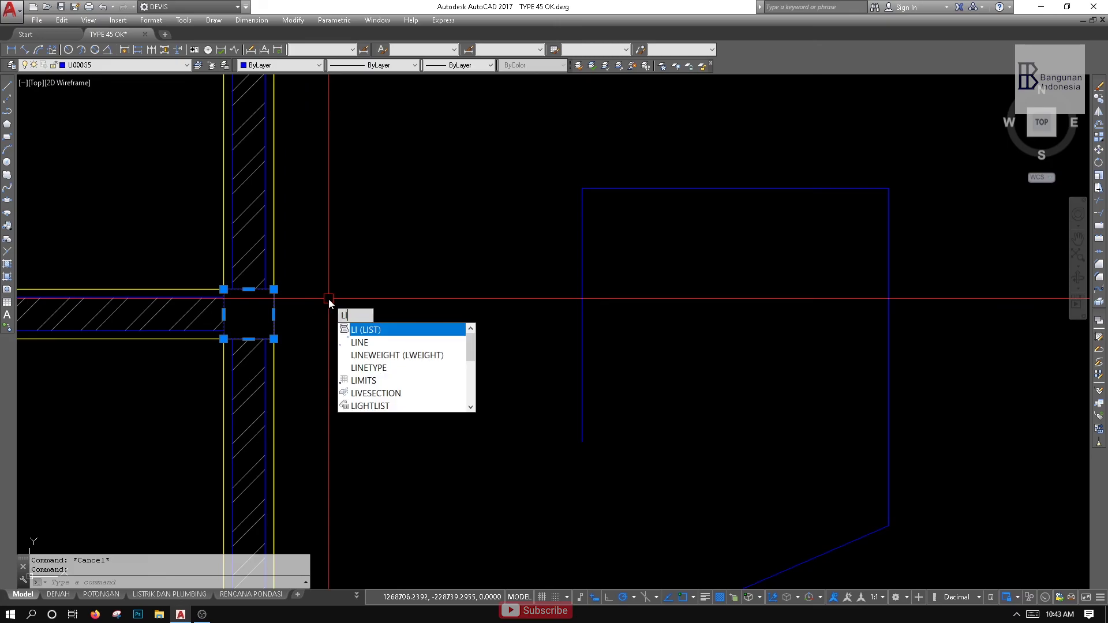
key(Return)
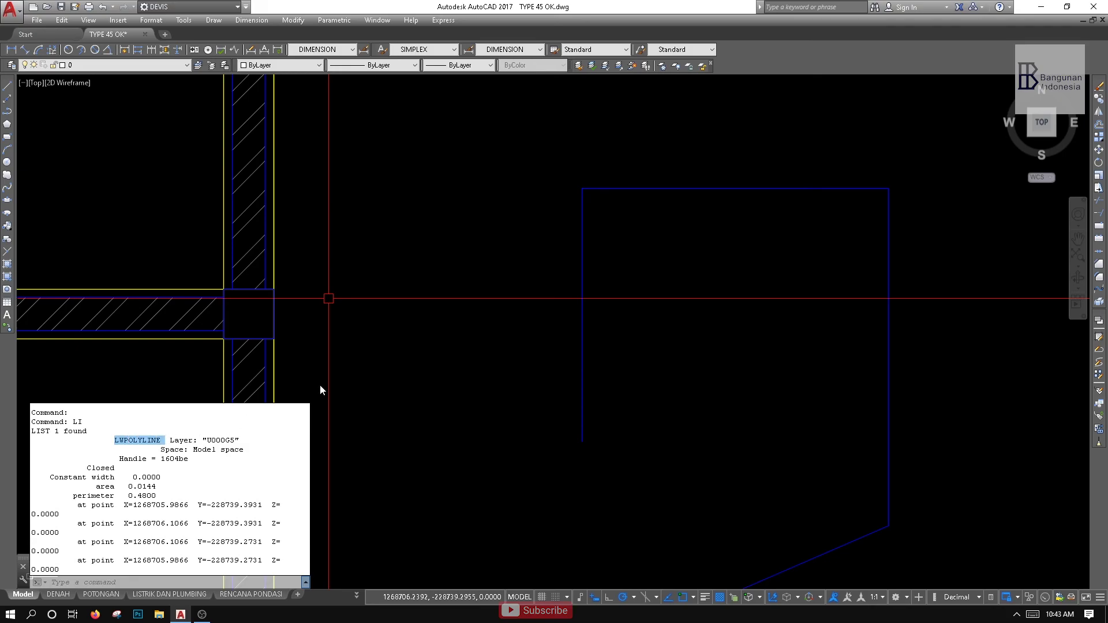
Start Add Selected and pick the diagonal hatch of the outer wall below the upper-right corner column as the source
scroll(489, 353, down, 3)
middle_drag(494, 346, 371, 322)
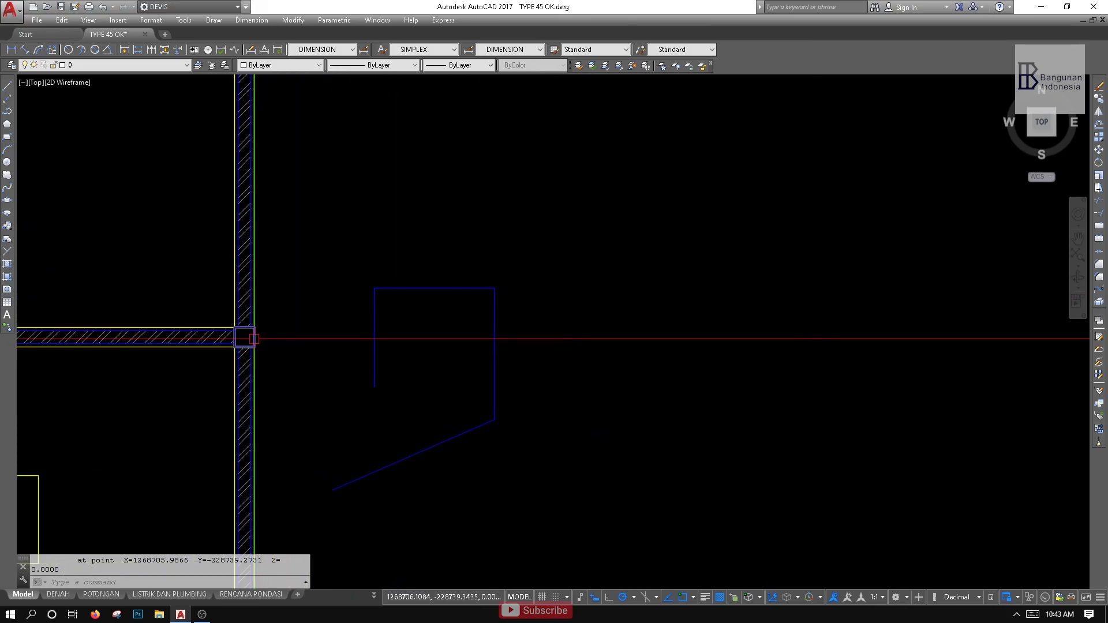
scroll(254, 339, up, 2)
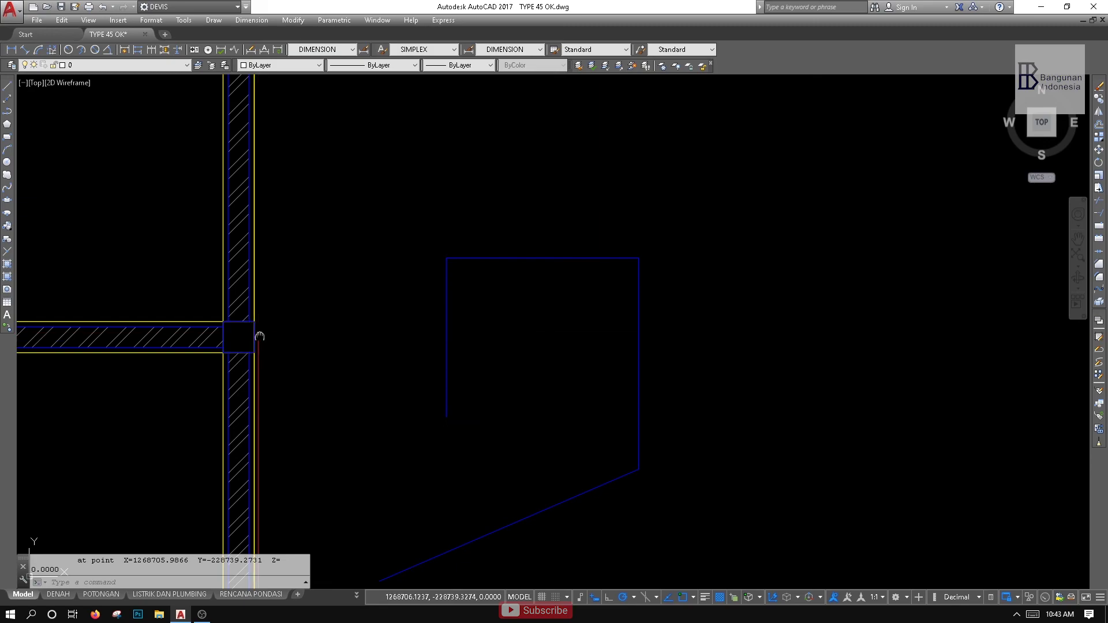
middle_drag(254, 334, 274, 343)
text(A)
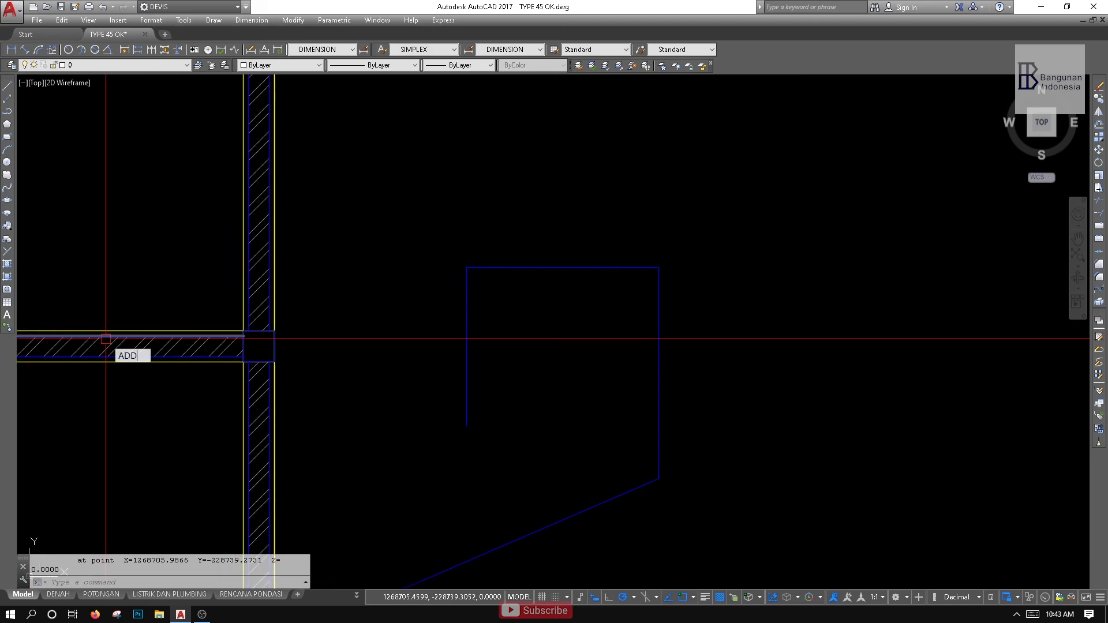
text(DD)
key(Return)
scroll(313, 411, down, 4)
middle_drag(289, 258, 408, 289)
scroll(435, 283, up, 5)
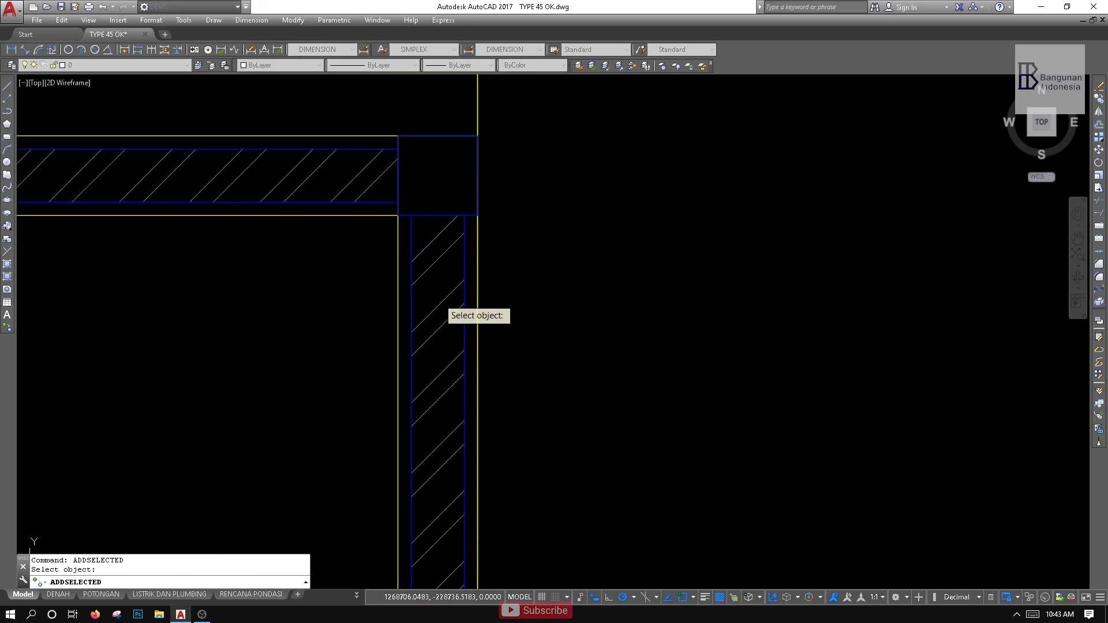
click(439, 298)
Fill the upper-right bedroom with the picked wall hatch from an internal point and finish the hatch
scroll(415, 310, down, 2)
scroll(406, 327, down, 4)
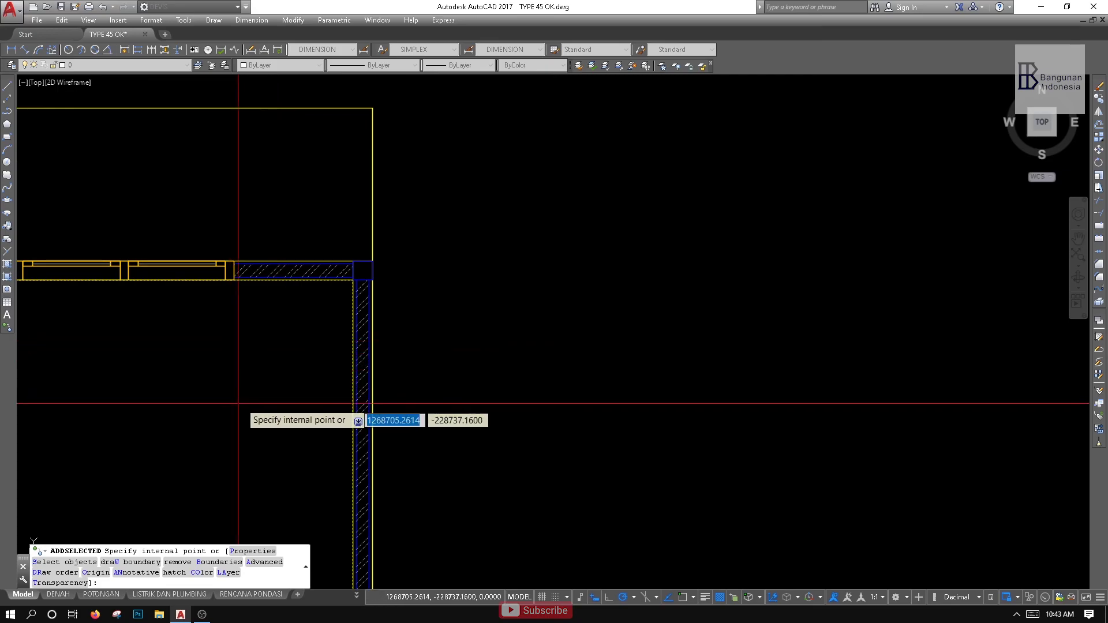
middle_drag(237, 403, 335, 293)
scroll(334, 317, down, 4)
scroll(292, 340, up, 4)
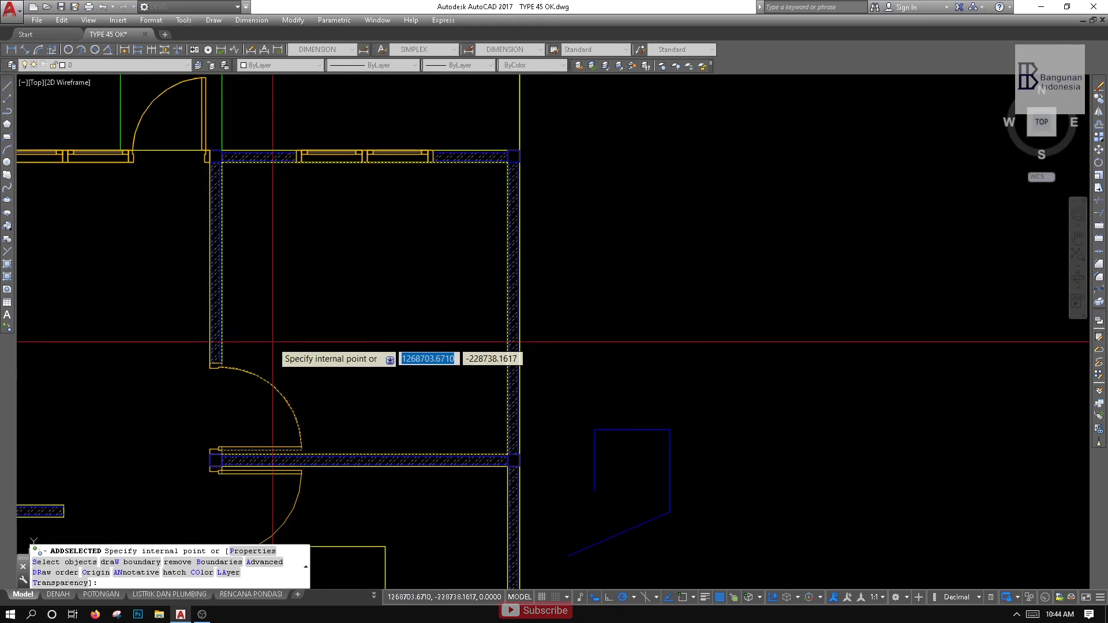
middle_drag(291, 341, 425, 340)
middle_drag(326, 282, 368, 329)
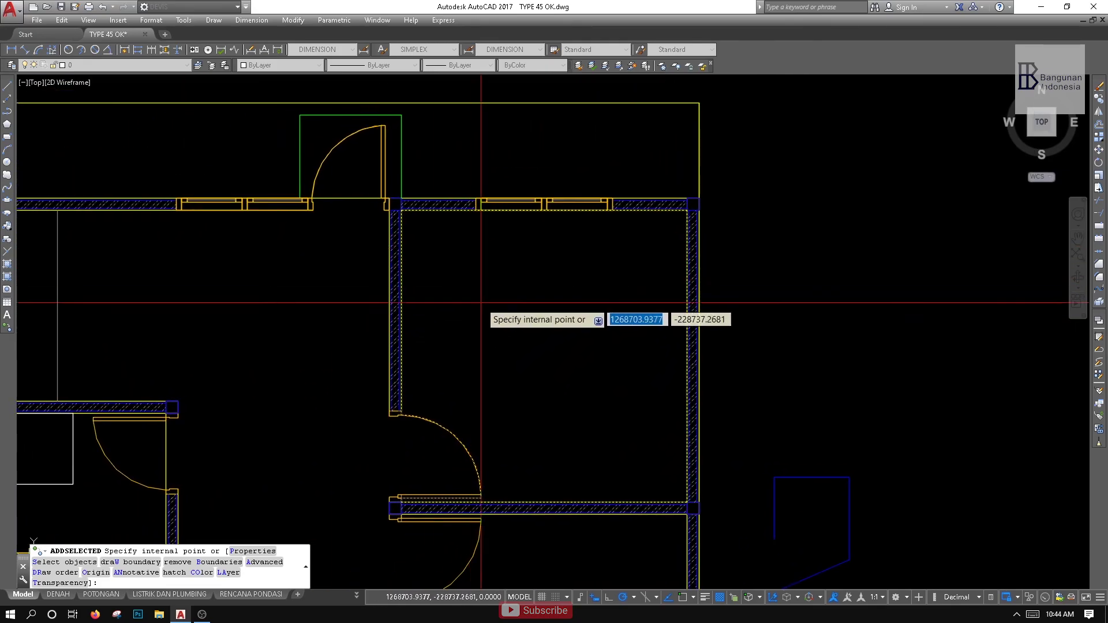
scroll(522, 415, up, 3)
middle_drag(527, 445, 449, 412)
scroll(450, 413, down, 2)
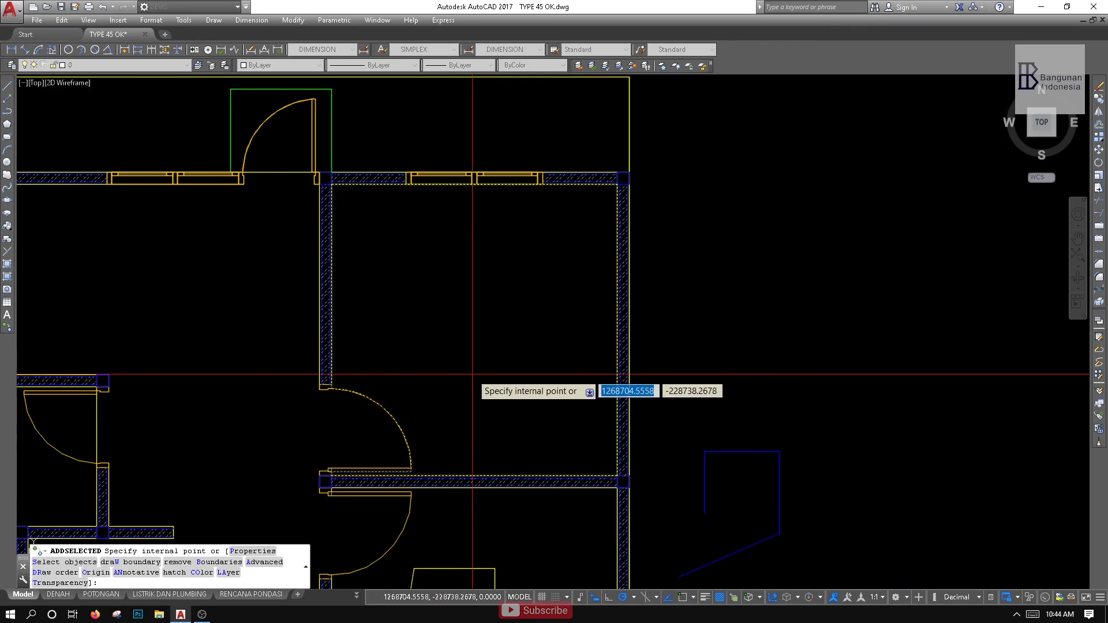
click(456, 373)
key(Return)
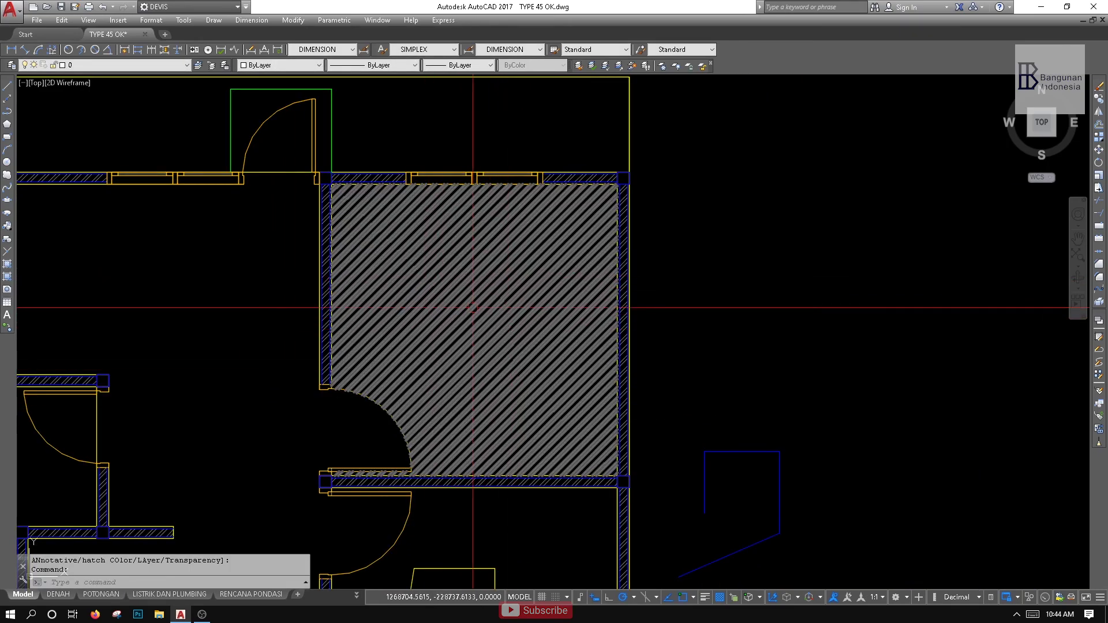
Select the new hatch in the upper-right bedroom to check its layer, and delete it
click(474, 308)
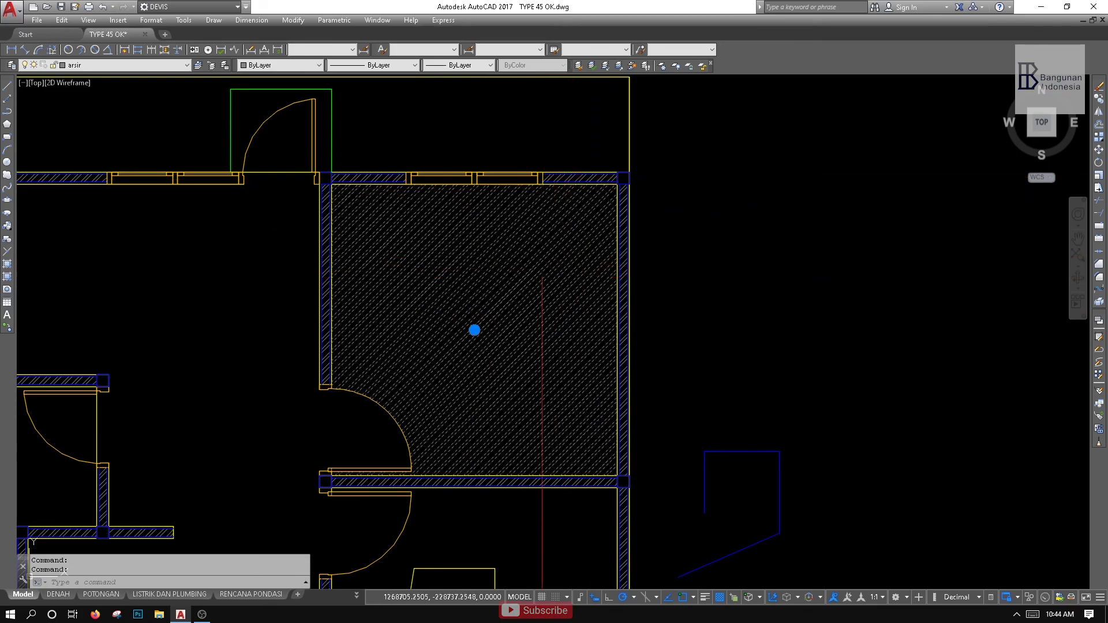
scroll(311, 214, up, 4)
scroll(368, 217, down, 3)
key(Delete)
middle_drag(314, 252, 453, 252)
middle_drag(263, 253, 379, 253)
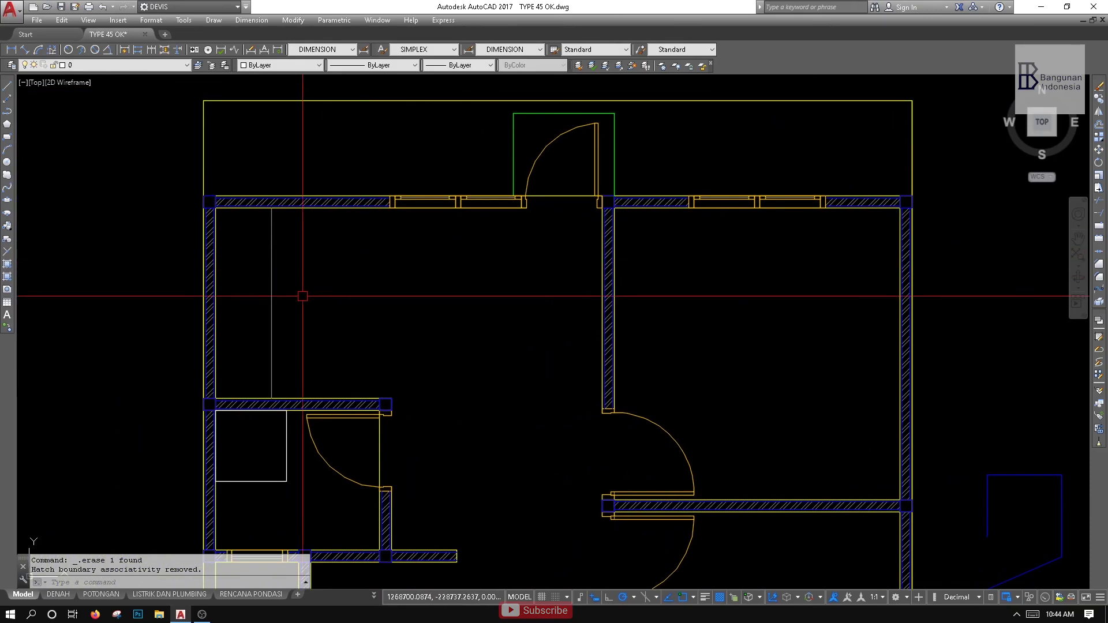
scroll(347, 339, up, 4)
key(space)
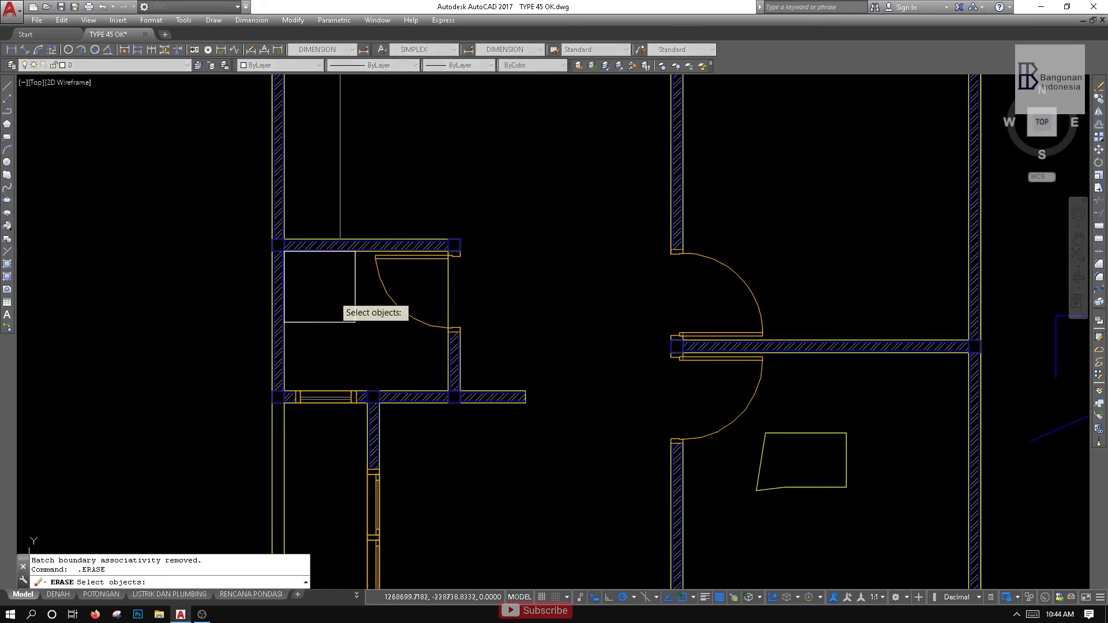
scroll(335, 295, up, 2)
middle_drag(314, 251, 362, 427)
scroll(363, 428, down, 2)
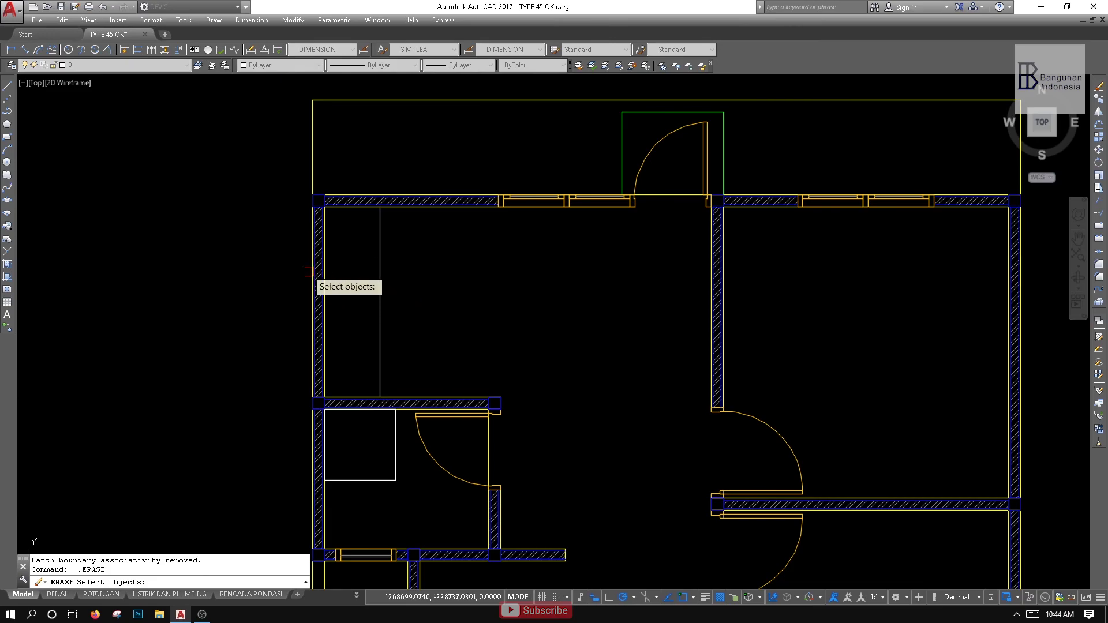
scroll(317, 276, up, 5)
scroll(324, 283, down, 3)
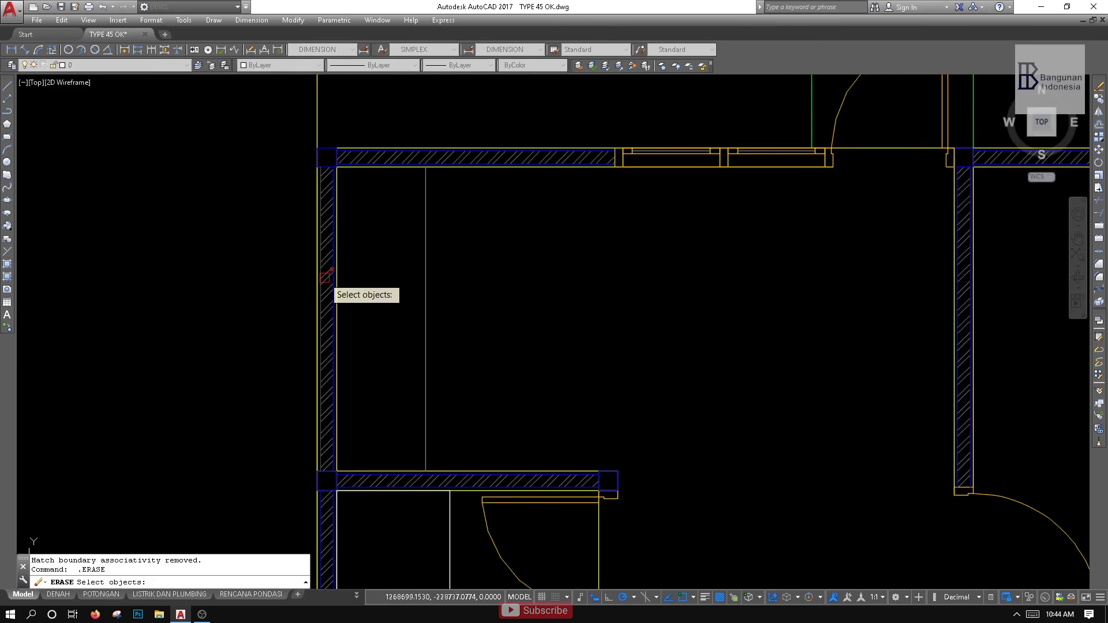
scroll(326, 276, up, 2)
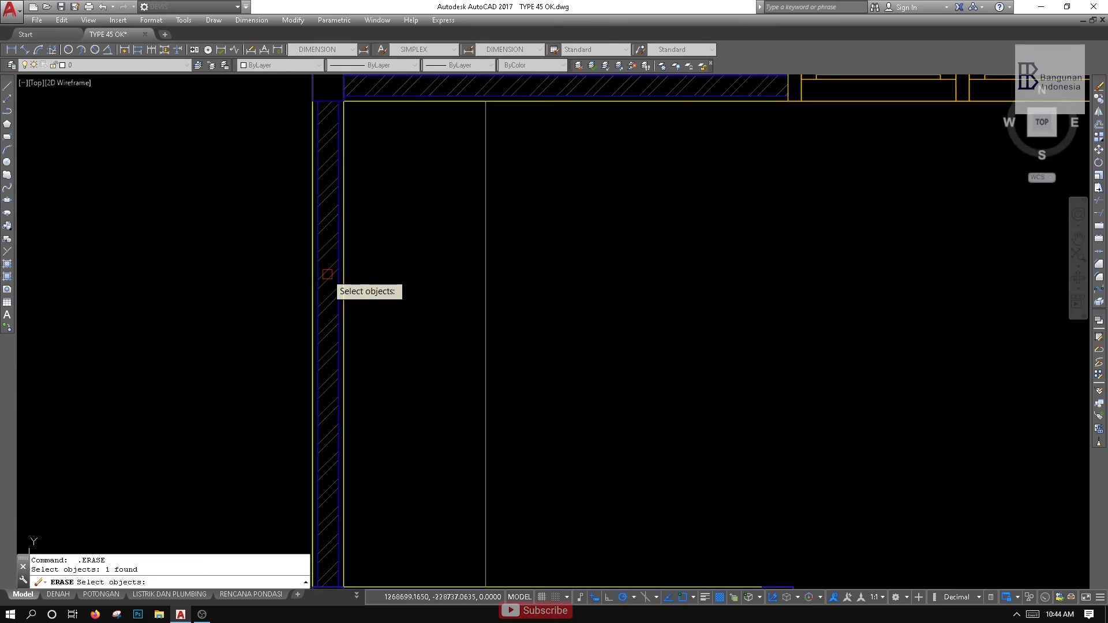
scroll(380, 302, down, 2)
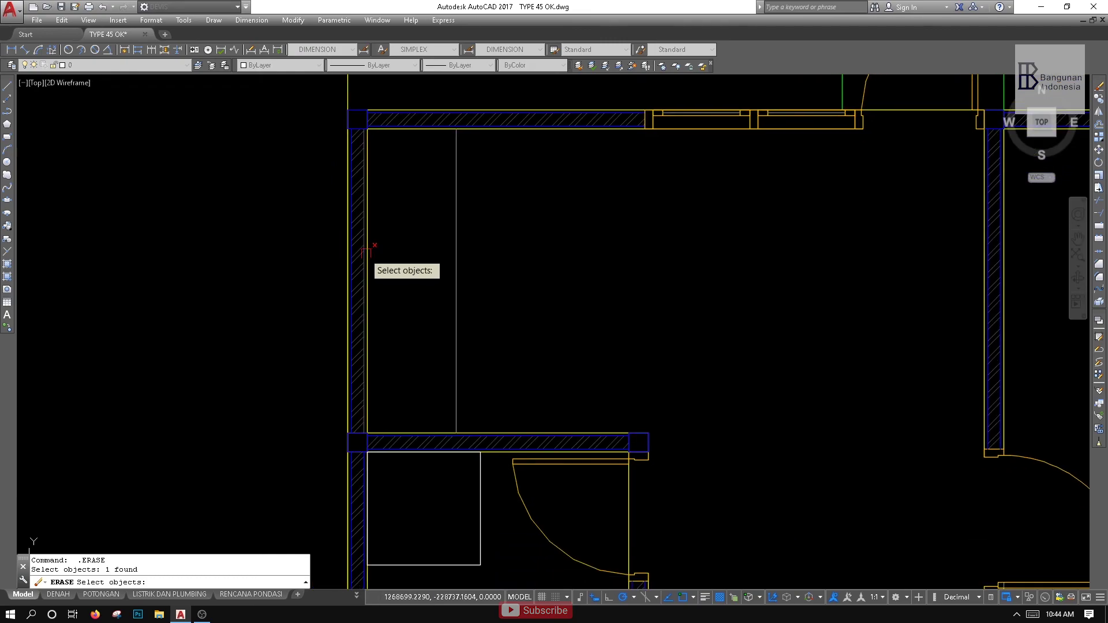
key(Escape)
Use Add Selected with the left outer wall's hatch as source to fill the white square in the small bathroom below the upper-left room
click(6, 328)
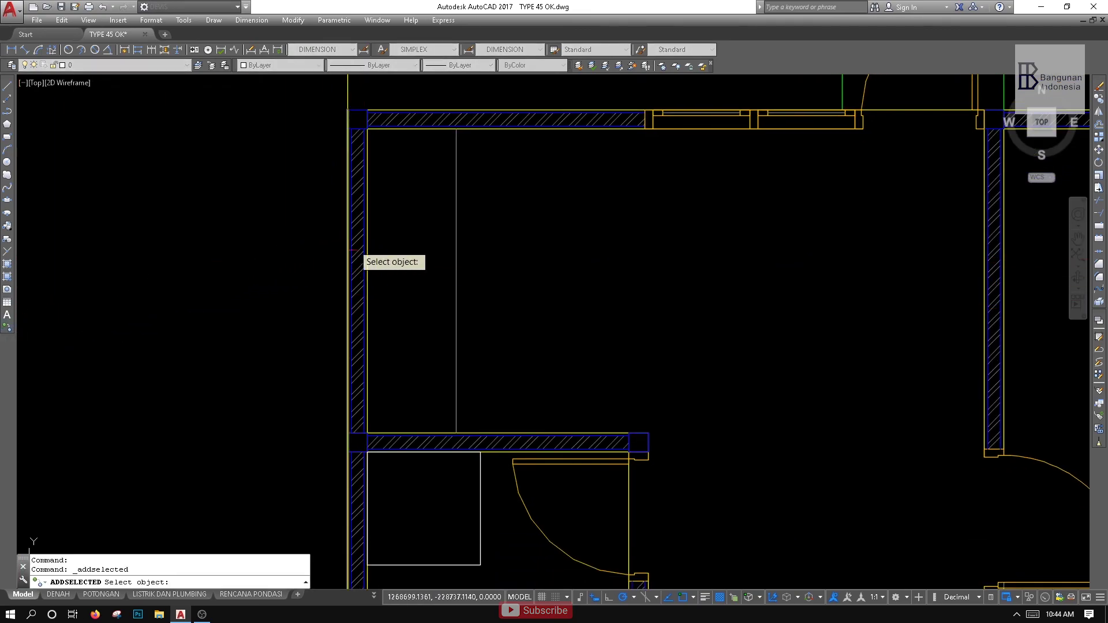
scroll(358, 259, up, 4)
click(358, 260)
scroll(611, 261, down, 4)
middle_drag(646, 264, 402, 215)
scroll(377, 352, up, 4)
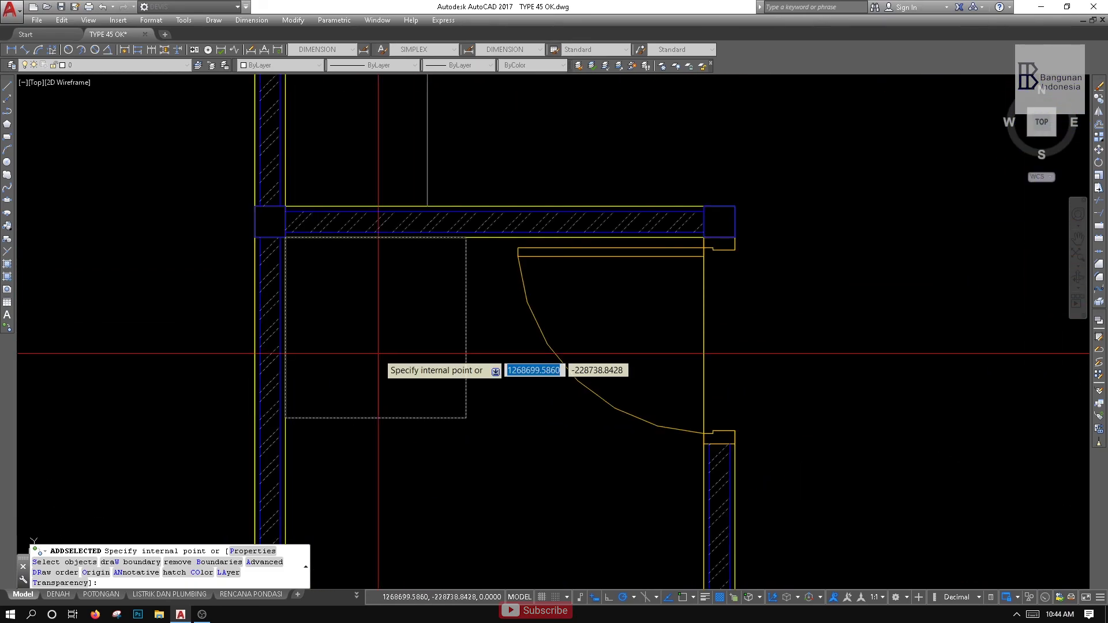
click(379, 353)
key(Return)
scroll(376, 260, down, 2)
middle_drag(376, 243, 344, 202)
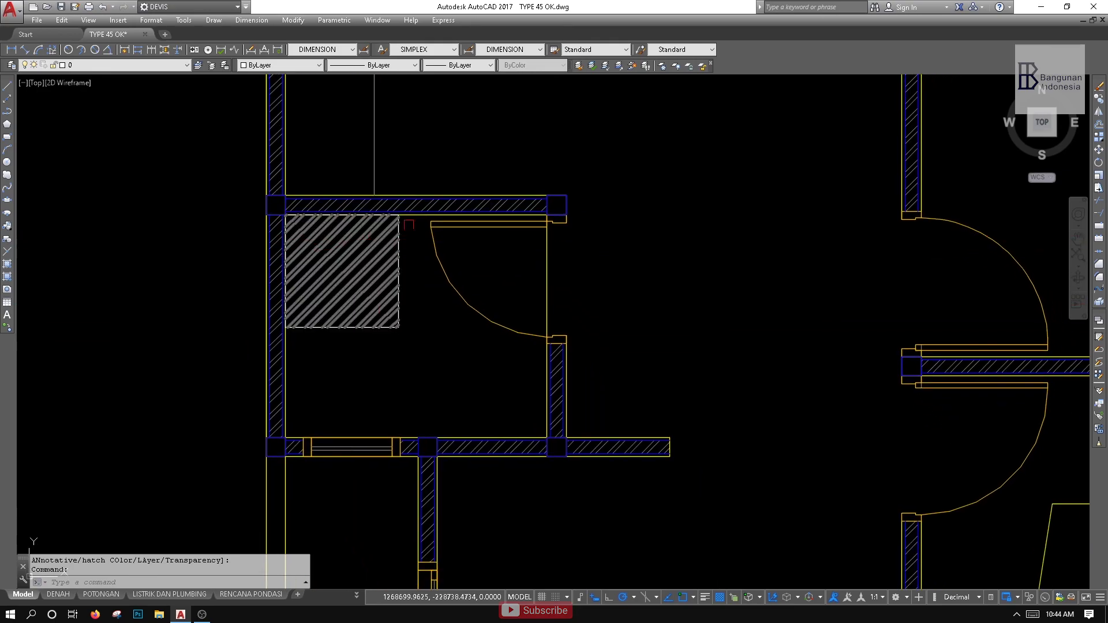
Select the new hatch in the bathroom's white square to compare it with the wall hatch, and clear the selection
scroll(361, 249, up, 2)
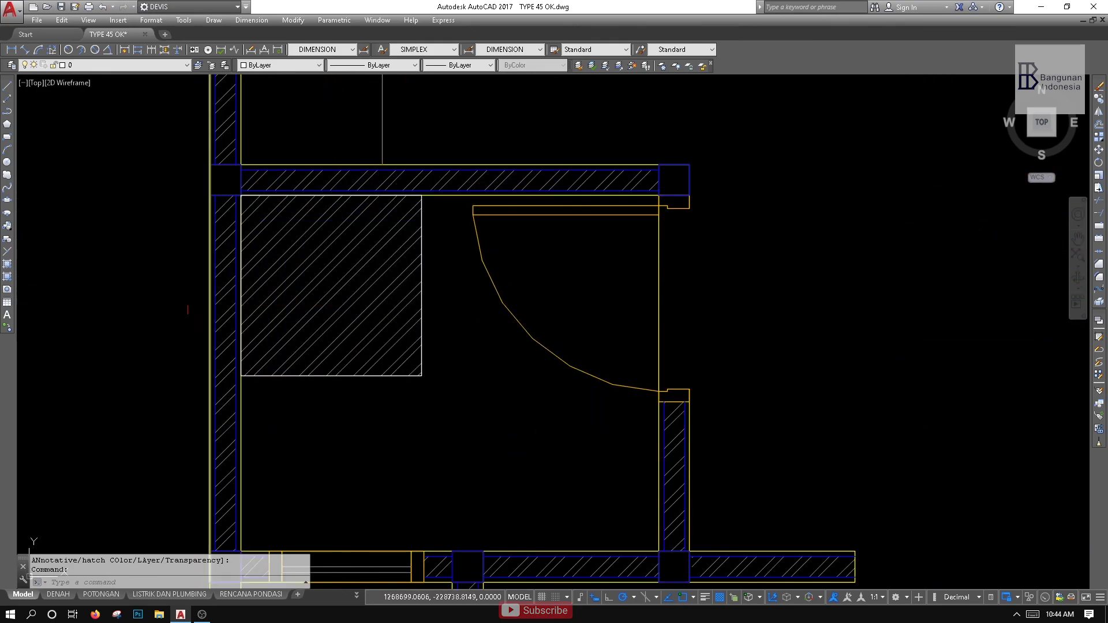
scroll(230, 288, up, 2)
click(342, 302)
scroll(354, 305, down, 2)
middle_drag(354, 304, 404, 324)
scroll(451, 275, up, 3)
scroll(451, 346, down, 2)
key(Escape)
scroll(452, 355, down, 5)
key(Escape)
middle_drag(263, 293, 322, 342)
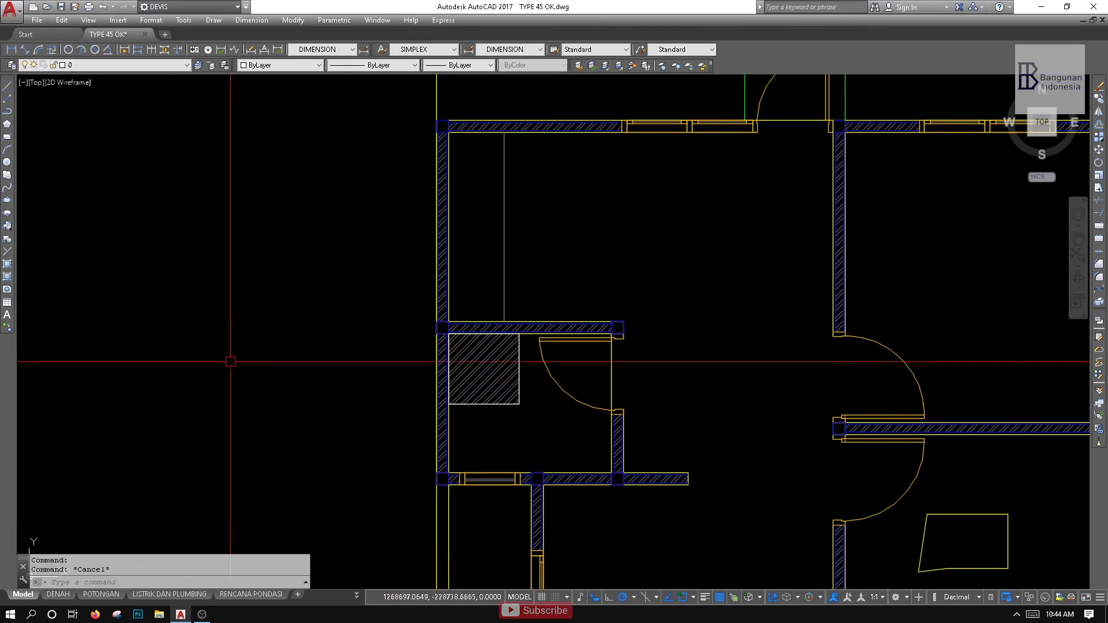